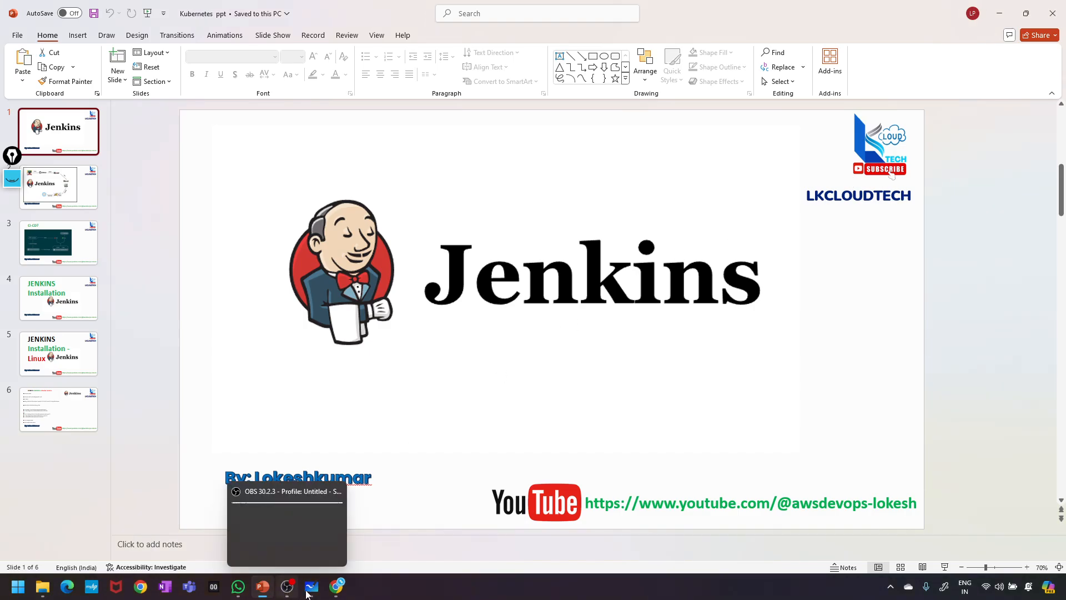
- In the Meet call, unmute the microphone and share the entire screen
left_click(335, 589)
left_click(437, 555)
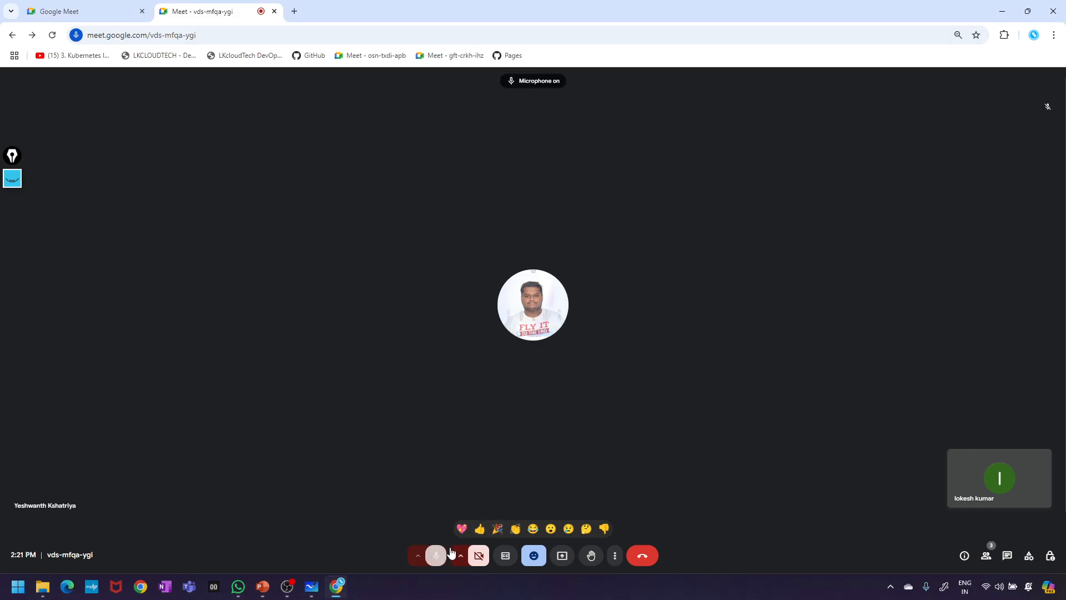
left_click(569, 559)
left_click(636, 102)
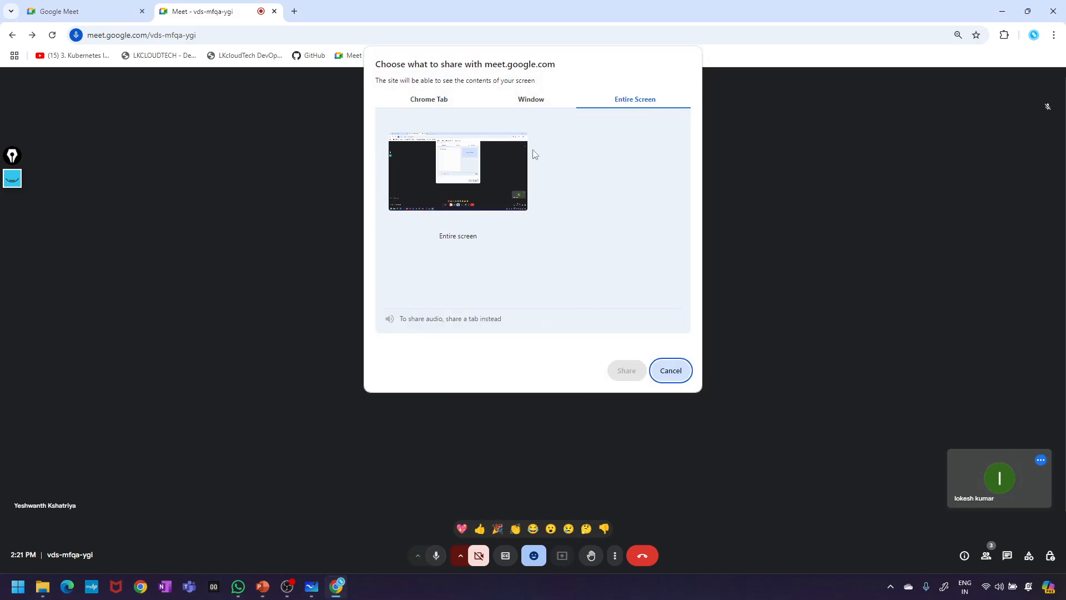
left_click(527, 160)
left_click(626, 370)
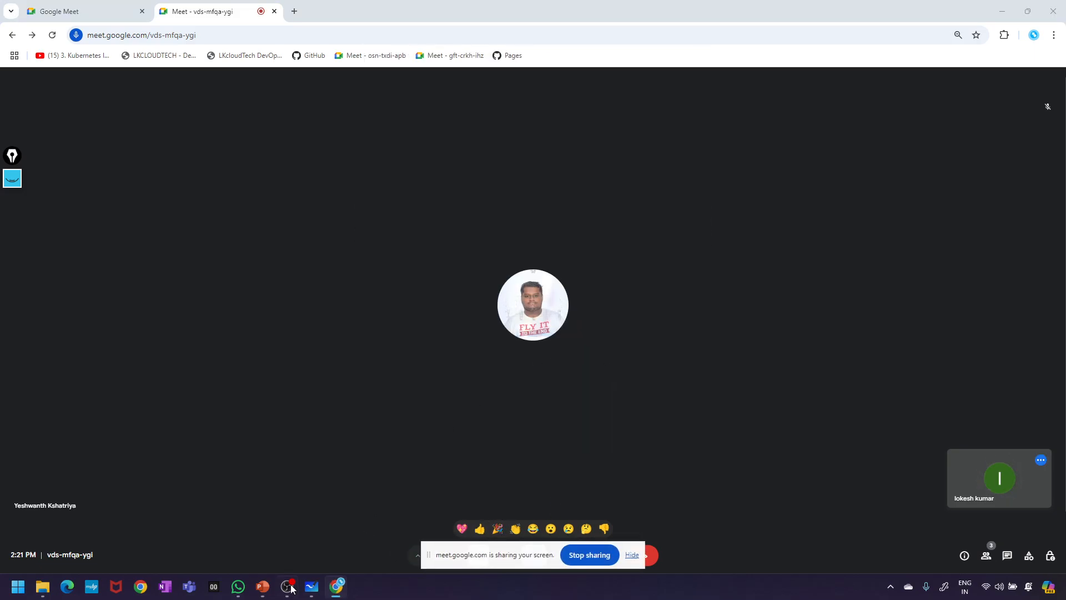
- Return to the Jenkins slide deck, hide the sharing notice, and switch to Whiteboard
left_click(263, 586)
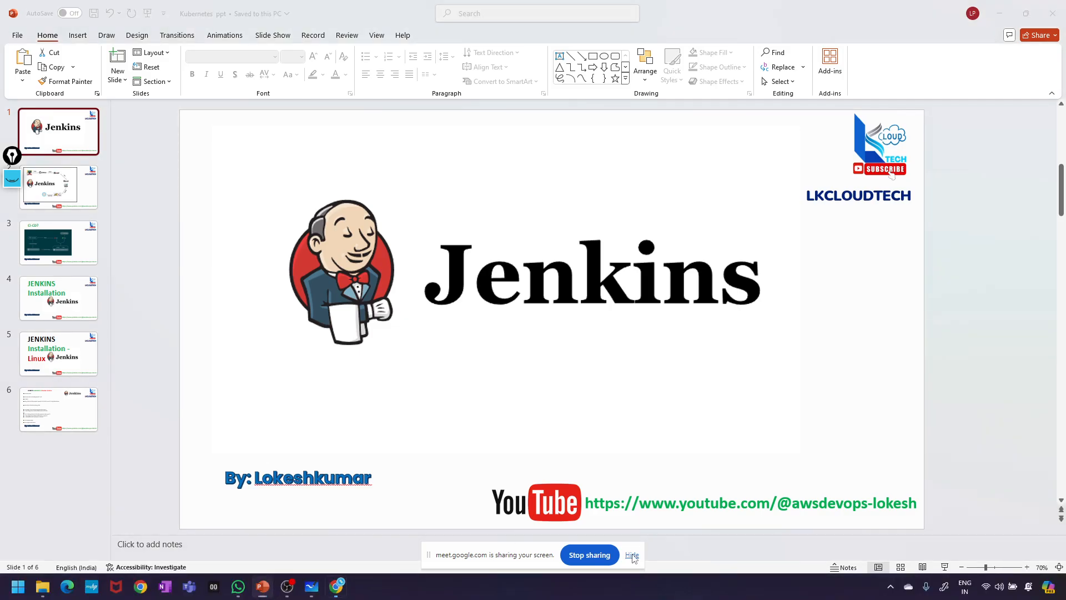
left_click(632, 554)
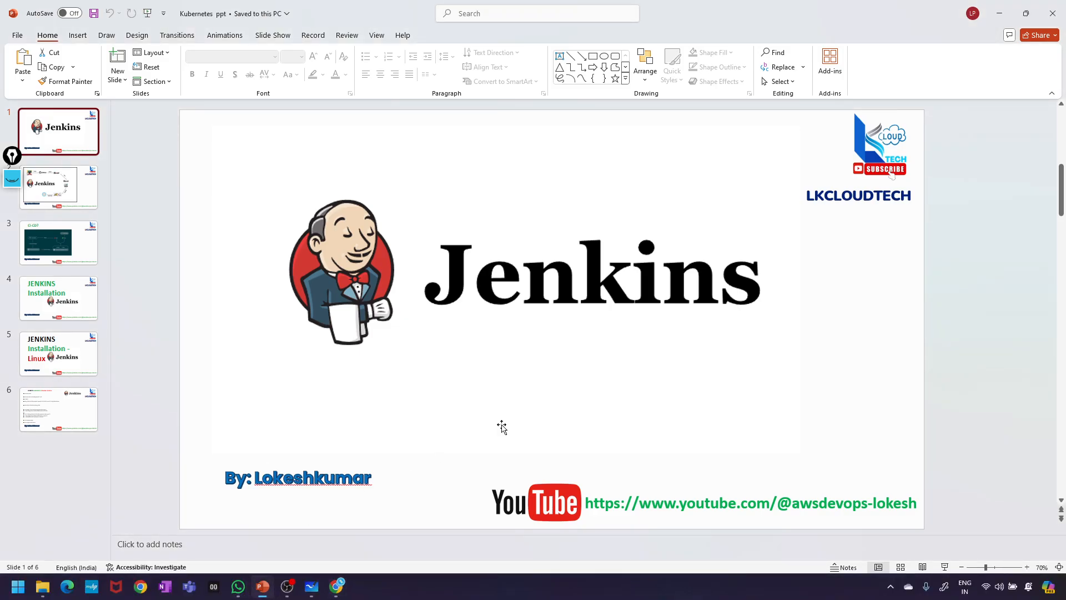
left_click(312, 586)
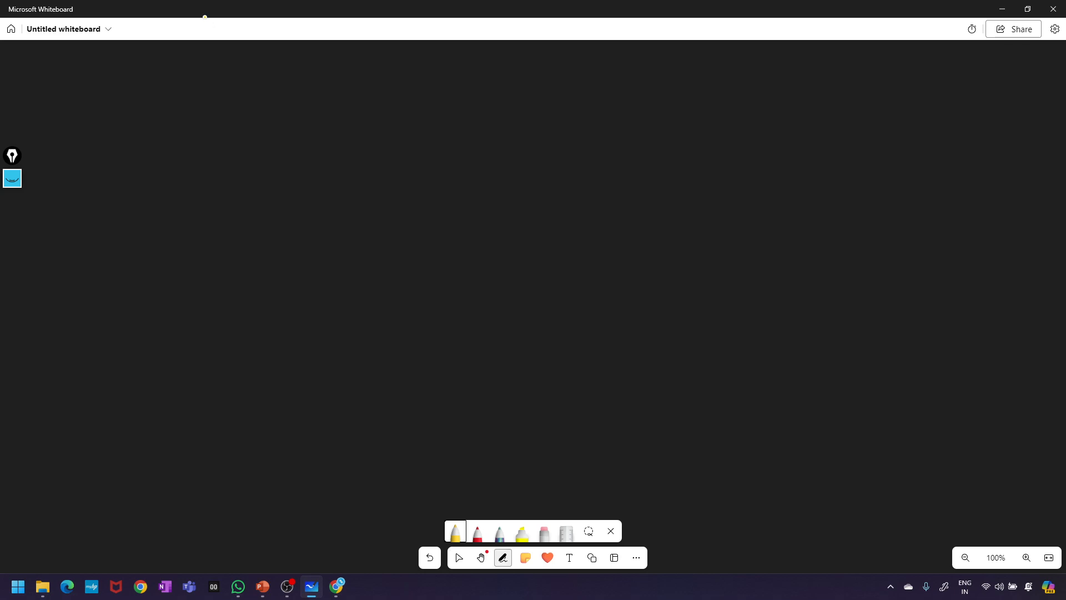
- Handwrite 'User Management' across the top and underline it
mouse_move(394, 84)
left_mouse_down()
mouse_move(440, 86)
mouse_move(442, 100)
mouse_move(480, 82)
mouse_move(485, 96)
left_mouse_up()
left_click_drag(494, 95, 503, 83)
mouse_move(533, 71)
left_mouse_down()
mouse_move(575, 97)
mouse_move(686, 101)
mouse_move(675, 119)
left_mouse_up()
left_click_drag(703, 81, 760, 89)
left_click_drag(766, 80, 780, 89)
mouse_move(789, 71)
left_mouse_down()
mouse_move(793, 89)
mouse_move(808, 85)
left_mouse_up()
mouse_move(821, 62)
left_mouse_down()
mouse_move(822, 89)
mouse_move(842, 72)
left_mouse_up()
left_click_drag(362, 159, 824, 115)
key("Escape")
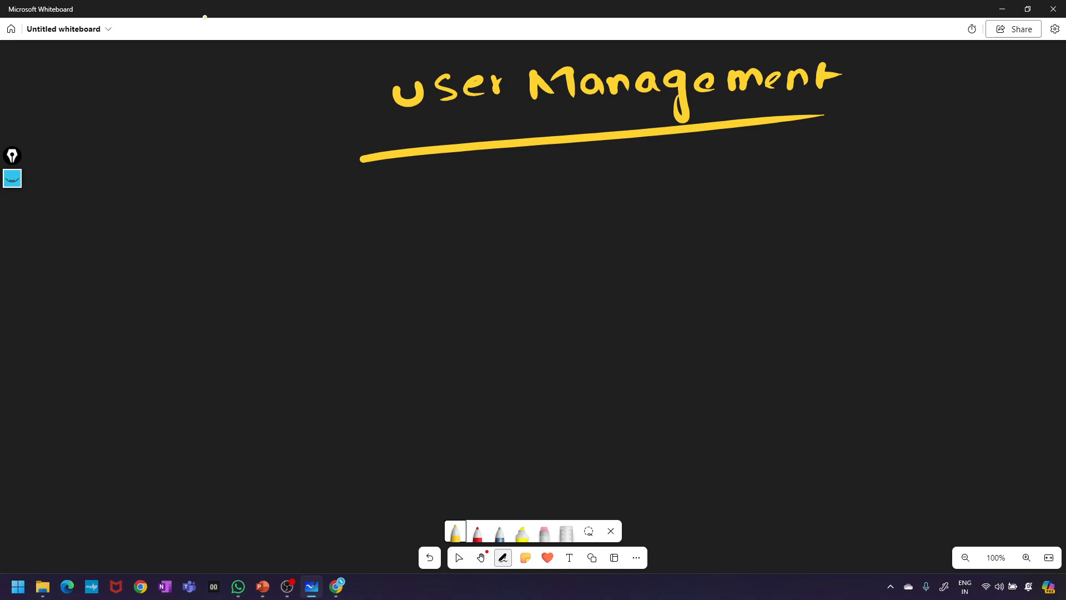
- Handwrite 'Jenkins' left of the heading and underline it
left_click_drag(149, 95, 134, 151)
left_click_drag(116, 108, 162, 96)
left_click_drag(170, 134, 219, 142)
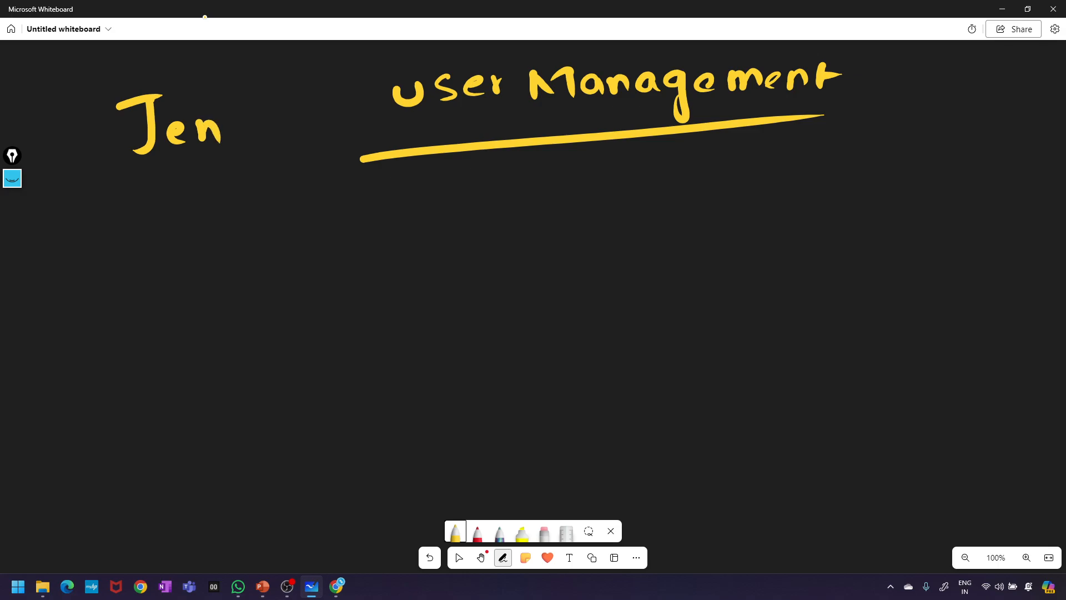
left_click_drag(230, 105, 227, 143)
mouse_move(250, 115)
left_mouse_down()
mouse_move(238, 132)
mouse_move(256, 143)
left_mouse_up()
mouse_move(263, 124)
left_mouse_down()
mouse_move(264, 140)
mouse_move(270, 102)
left_mouse_up()
mouse_move(279, 142)
left_mouse_down()
mouse_move(294, 124)
mouse_move(306, 144)
left_mouse_up()
left_click_drag(331, 114, 337, 143)
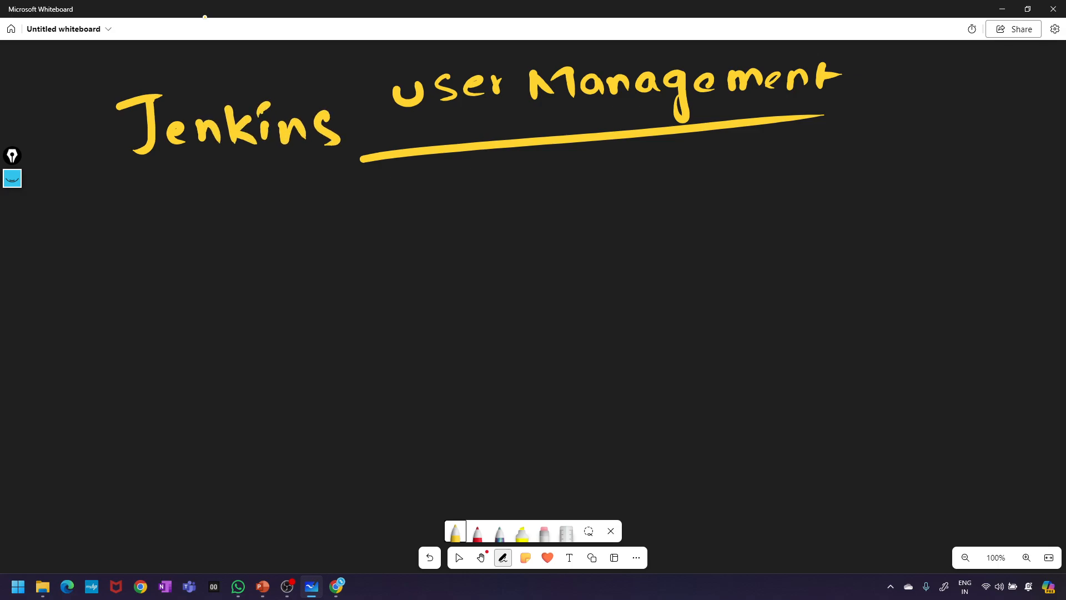
left_click_drag(139, 198, 335, 171)
key("Escape")
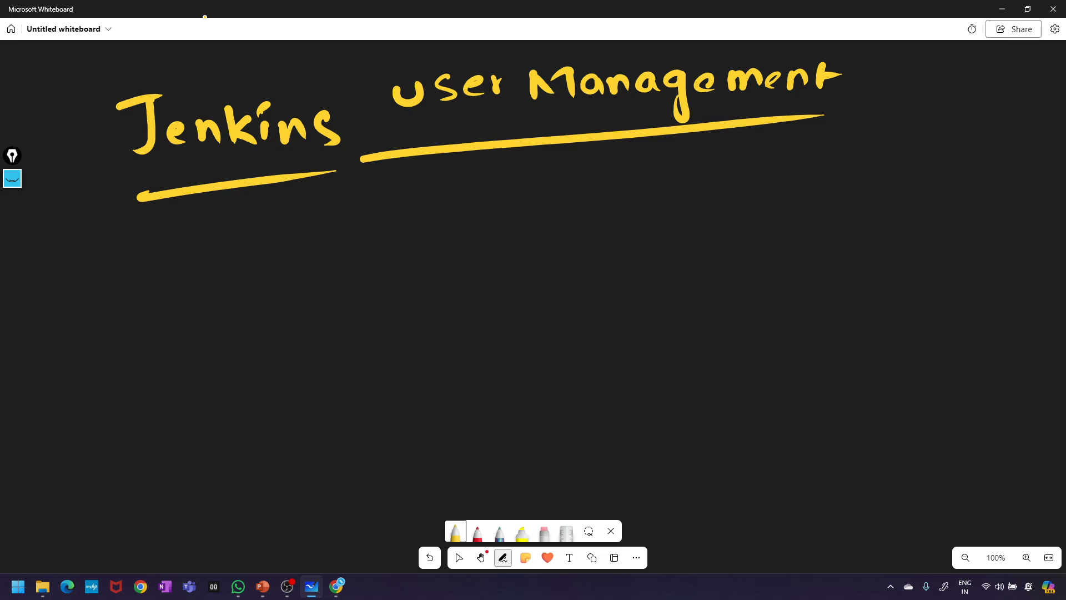
- Draw the project rectangle and label it 'prj'
mouse_move(595, 166)
left_mouse_down()
mouse_move(602, 303)
mouse_move(690, 258)
mouse_move(594, 307)
left_mouse_up()
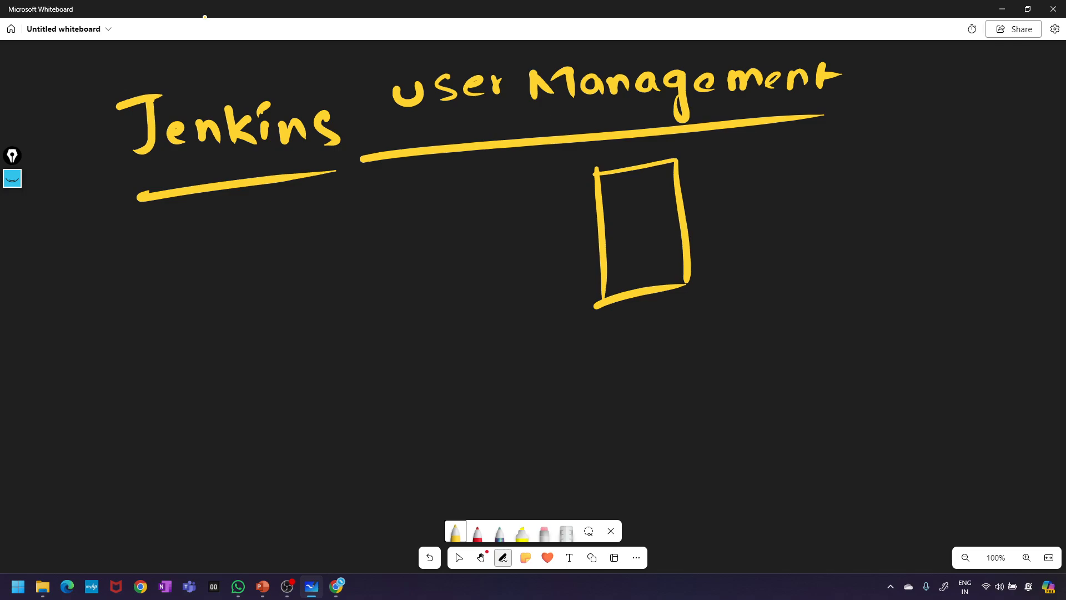
mouse_move(616, 233)
left_mouse_down()
mouse_move(626, 259)
mouse_move(638, 230)
mouse_move(657, 239)
left_mouse_up()
left_click(640, 214)
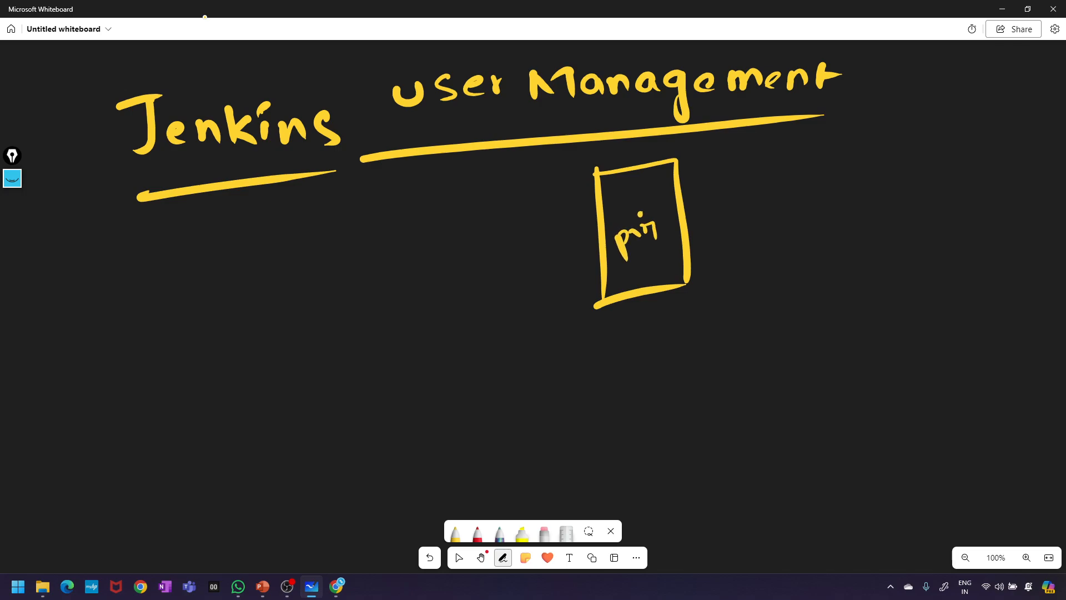
- List Admins, dev., test and Other beside the rectangle
mouse_move(716, 165)
left_mouse_down()
mouse_move(757, 162)
mouse_move(778, 146)
mouse_move(829, 154)
left_mouse_up()
left_click(767, 156)
mouse_move(748, 208)
left_mouse_down()
mouse_move(743, 219)
mouse_move(747, 185)
mouse_move(766, 213)
left_mouse_up()
mouse_move(776, 199)
left_mouse_down()
mouse_move(782, 208)
mouse_move(788, 190)
left_mouse_up()
left_click(798, 196)
mouse_move(739, 251)
left_mouse_down()
mouse_move(737, 267)
mouse_move(750, 255)
left_mouse_up()
left_click_drag(758, 254, 790, 259)
left_click_drag(784, 246, 803, 240)
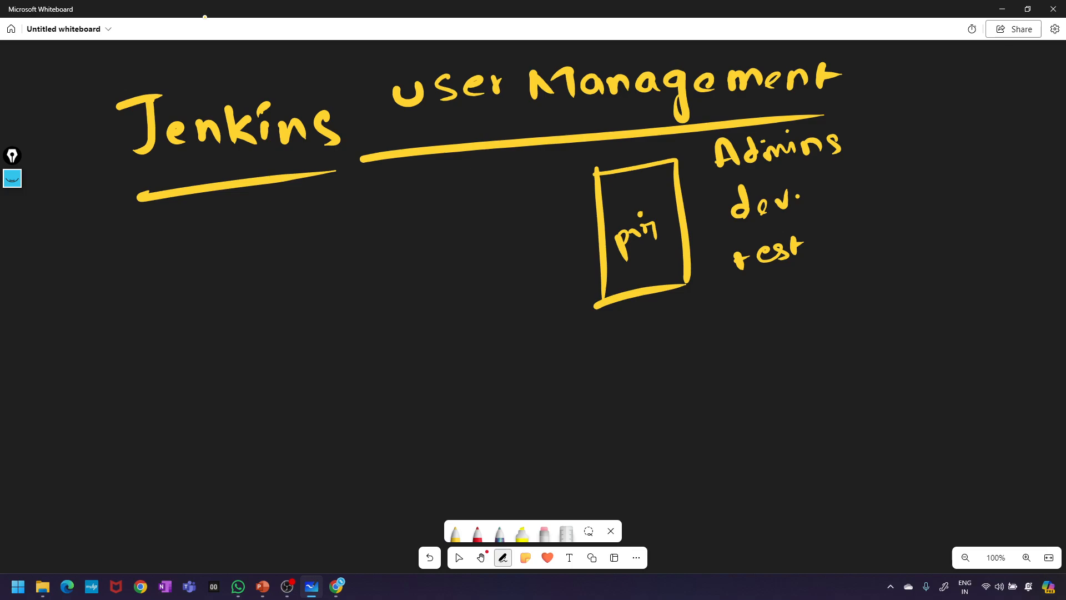
left_click_drag(762, 288, 780, 305)
mouse_move(774, 291)
left_mouse_down()
mouse_move(789, 287)
mouse_move(806, 303)
mouse_move(837, 287)
mouse_move(848, 295)
mouse_move(786, 331)
left_mouse_up()
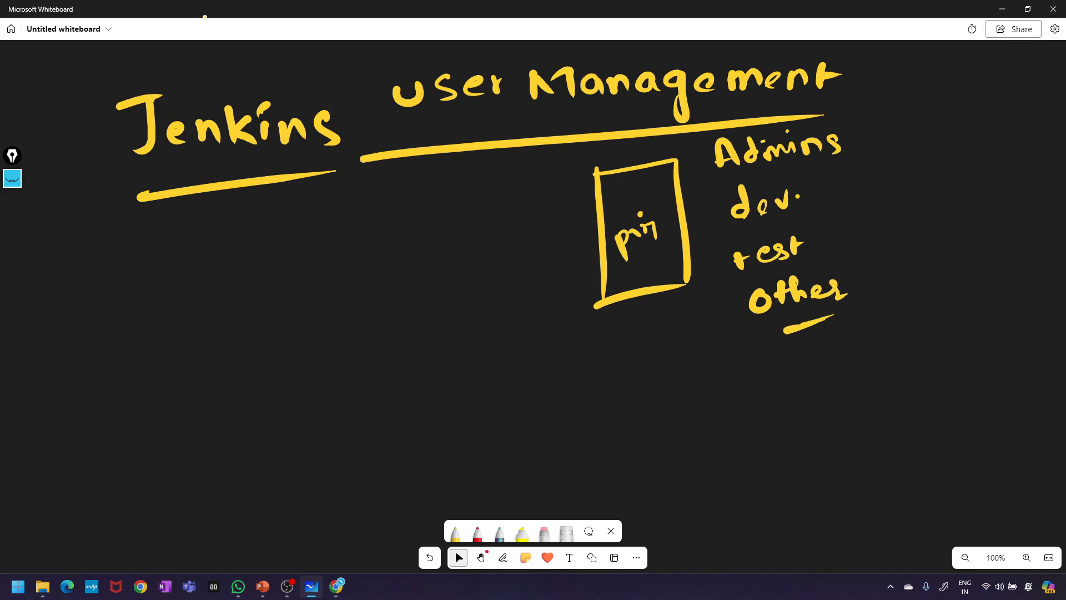
- Box Admins, note 'full access' with 'full' underlined, and arrow to dev. labelled Git
mouse_move(703, 134)
left_mouse_down()
mouse_move(704, 151)
mouse_move(837, 165)
mouse_move(874, 111)
mouse_move(690, 135)
left_mouse_up()
mouse_move(902, 142)
left_mouse_down()
mouse_move(915, 109)
mouse_move(960, 135)
mouse_move(989, 115)
mouse_move(988, 131)
mouse_move(1002, 128)
left_mouse_up()
mouse_move(1027, 115)
left_mouse_down()
mouse_move(1019, 126)
mouse_move(1045, 127)
left_mouse_up()
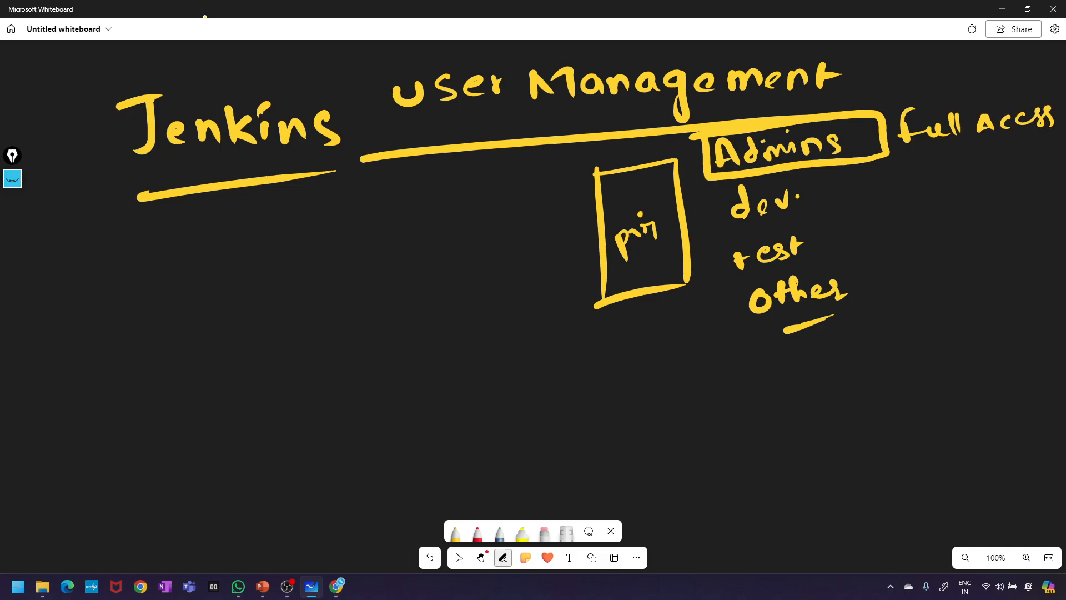
mouse_move(909, 157)
left_mouse_down()
mouse_move(973, 144)
mouse_move(942, 155)
left_mouse_up()
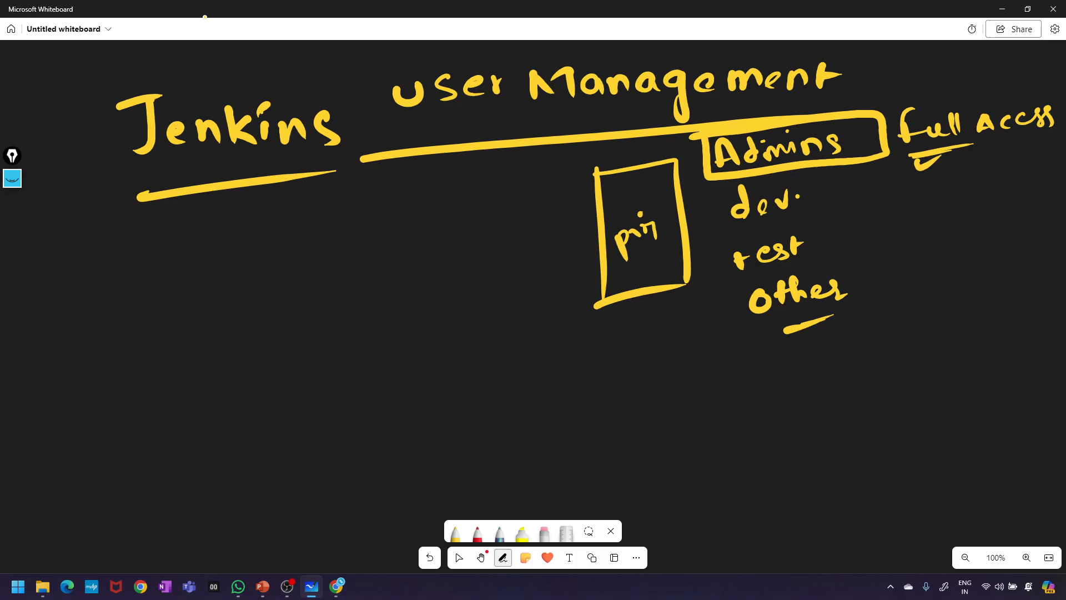
mouse_move(892, 186)
left_mouse_down()
mouse_move(824, 195)
mouse_move(839, 202)
left_mouse_up()
left_click_drag(895, 183, 929, 194)
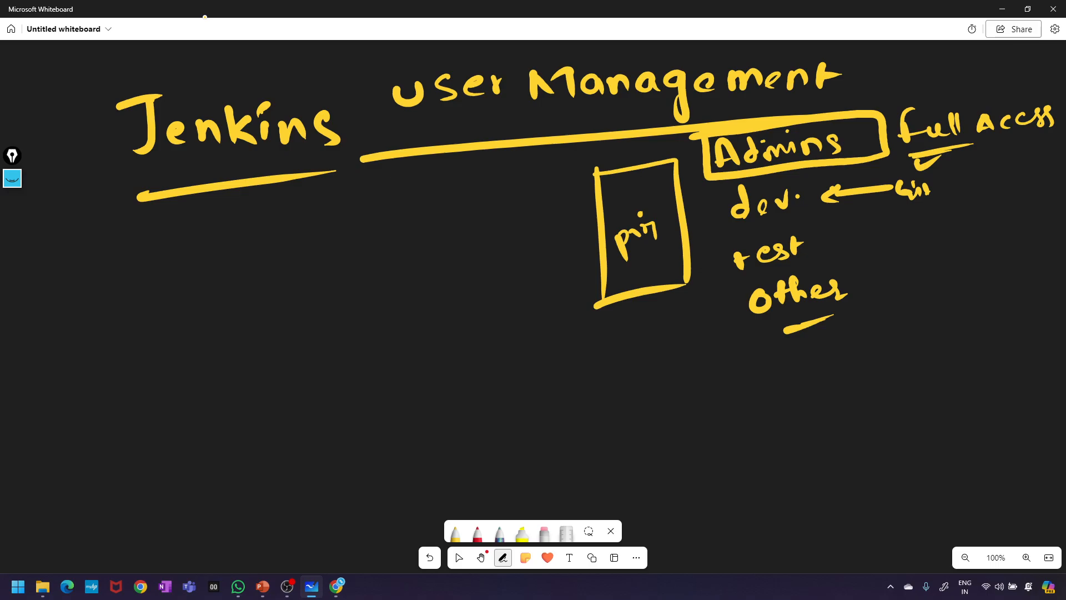
- Add underlined Git and build notes beside dev
mouse_move(950, 177)
left_mouse_down()
mouse_move(938, 200)
mouse_move(955, 177)
mouse_move(965, 191)
mouse_move(977, 177)
mouse_move(1003, 177)
left_mouse_up()
left_click(986, 179)
left_click_drag(926, 208, 998, 191)
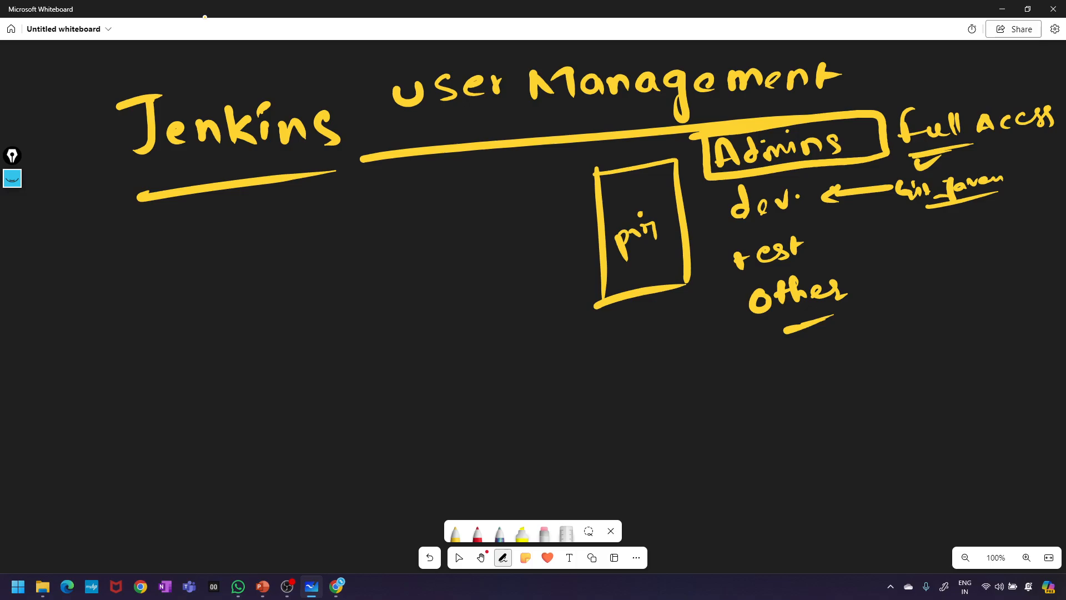
mouse_move(903, 214)
left_mouse_down()
mouse_move(915, 233)
mouse_move(964, 221)
left_mouse_up()
left_click(940, 223)
mouse_move(911, 238)
left_mouse_down()
mouse_move(965, 228)
mouse_move(1009, 198)
left_mouse_up()
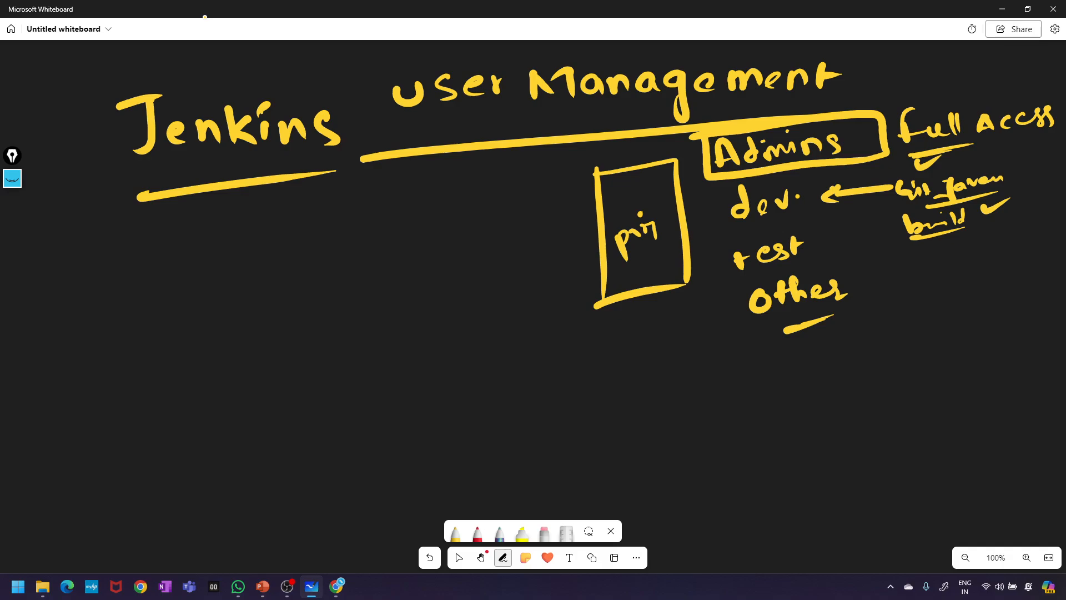
- Write a braced Read and view note left of the project box, ticking Read
left_click_drag(424, 189, 419, 210)
mouse_move(420, 184)
left_mouse_down()
mouse_move(434, 181)
mouse_move(438, 210)
mouse_move(472, 205)
left_mouse_up()
left_click(453, 183)
left_click_drag(417, 235, 467, 219)
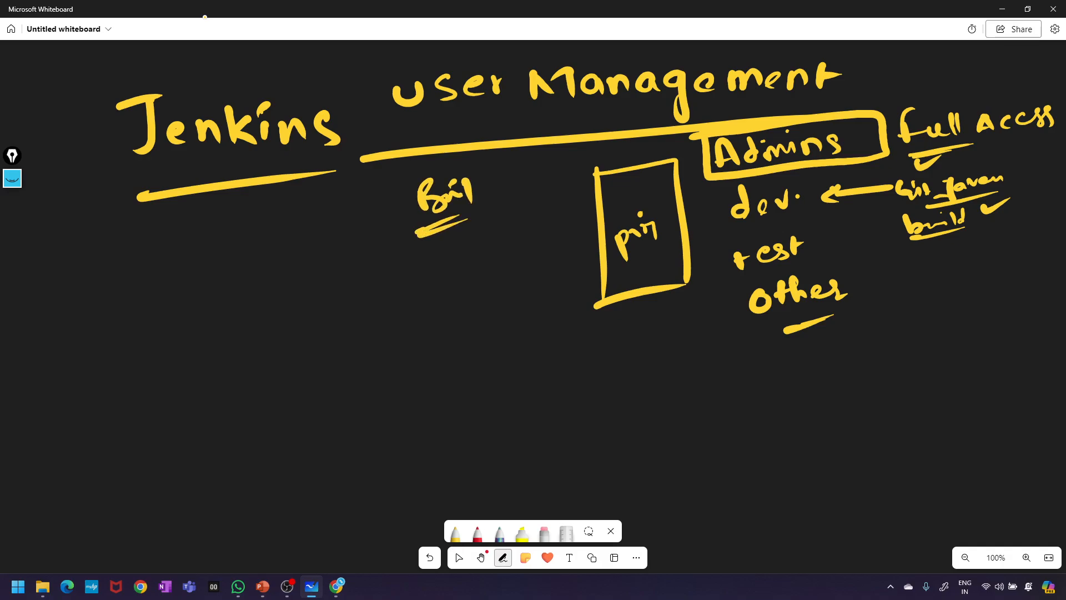
mouse_move(487, 206)
left_mouse_down()
mouse_move(484, 224)
mouse_move(525, 211)
mouse_move(531, 186)
left_mouse_up()
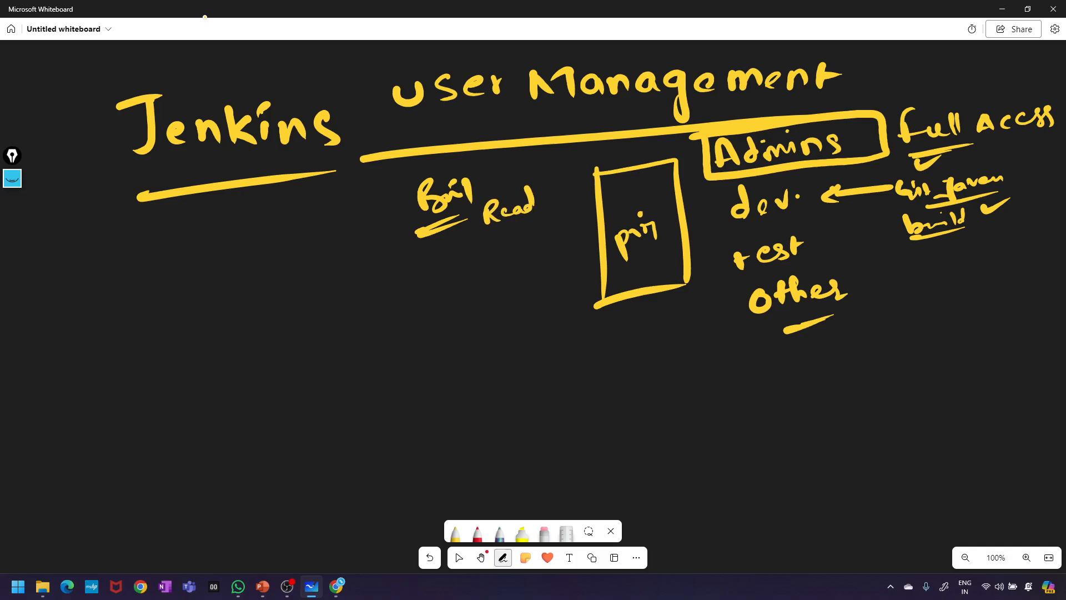
left_click_drag(471, 209, 459, 240)
left_click_drag(459, 247, 471, 267)
left_click_drag(388, 253, 418, 248)
left_click_drag(425, 248, 456, 227)
left_click_drag(540, 183, 559, 175)
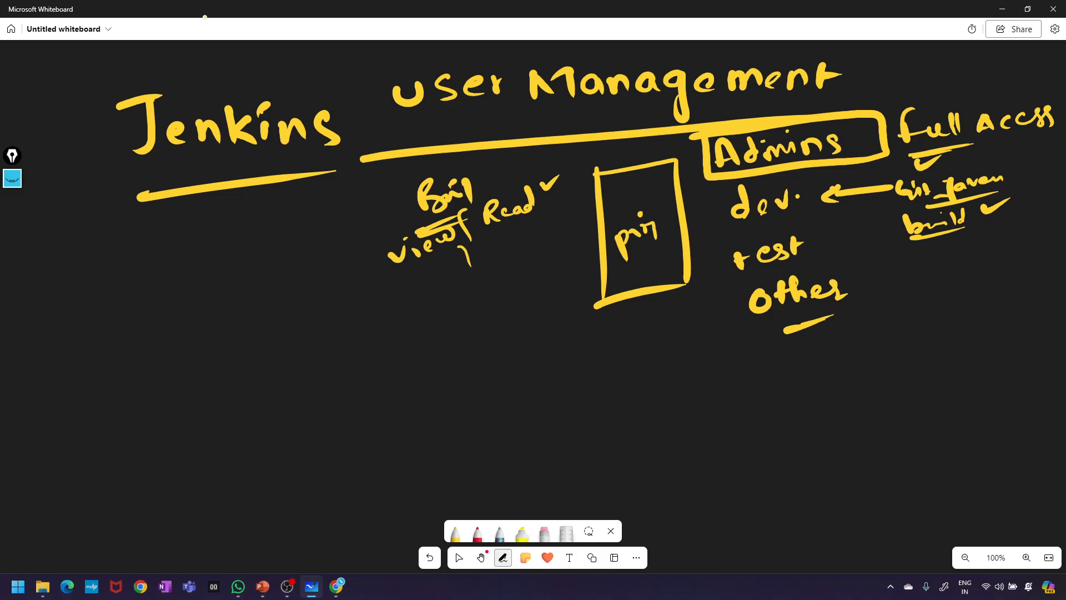
left_click_drag(540, 183, 570, 166)
- Arrow into the Admins box, tick full access, and arrow and tick test
left_click_drag(687, 165, 714, 164)
left_click_drag(938, 90, 1003, 66)
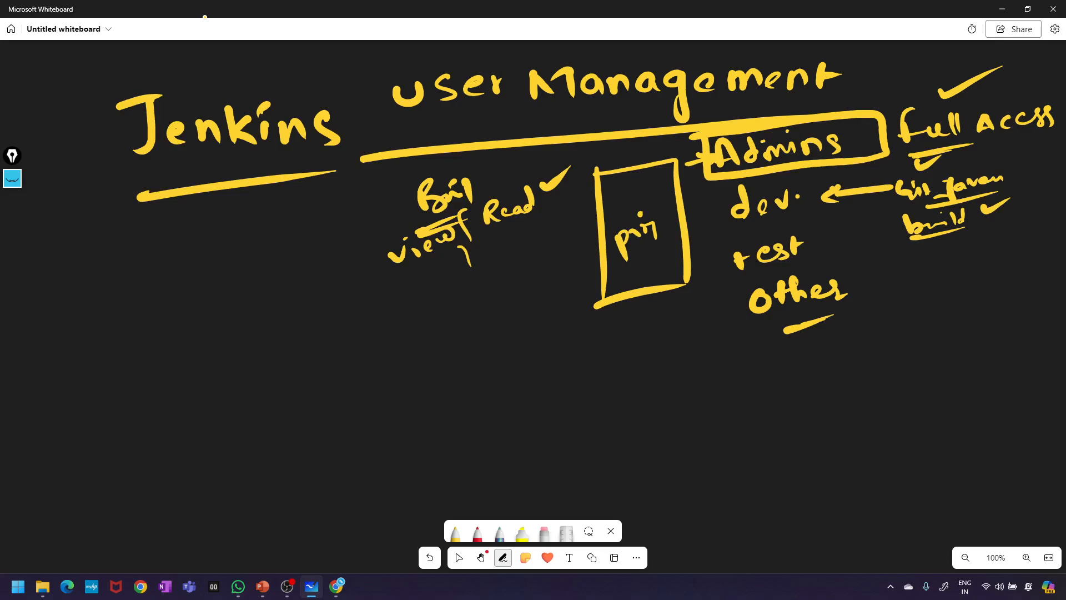
mouse_move(730, 266)
left_mouse_down()
mouse_move(706, 275)
mouse_move(738, 268)
left_mouse_up()
left_click_drag(738, 267, 713, 276)
mouse_move(812, 241)
left_mouse_down()
mouse_move(819, 249)
mouse_move(832, 235)
left_mouse_up()
- Write a second Read below the first and a ticked 'Dev' under Other
mouse_move(494, 242)
left_mouse_down()
mouse_move(512, 258)
mouse_move(569, 245)
left_mouse_up()
mouse_move(762, 355)
left_mouse_down()
mouse_move(764, 375)
mouse_move(798, 362)
left_mouse_up()
left_click_drag(803, 347, 822, 339)
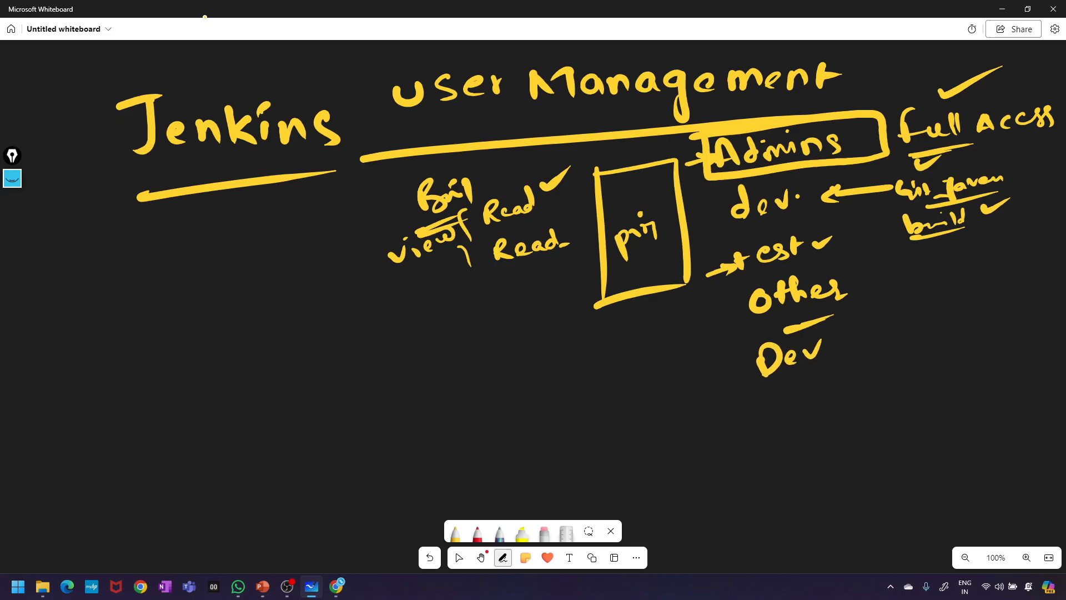
- Box Dev and write a braced Read, Right, view, delete, etc. list below the box
mouse_move(755, 395)
left_mouse_down()
mouse_move(827, 323)
mouse_move(728, 397)
left_mouse_up()
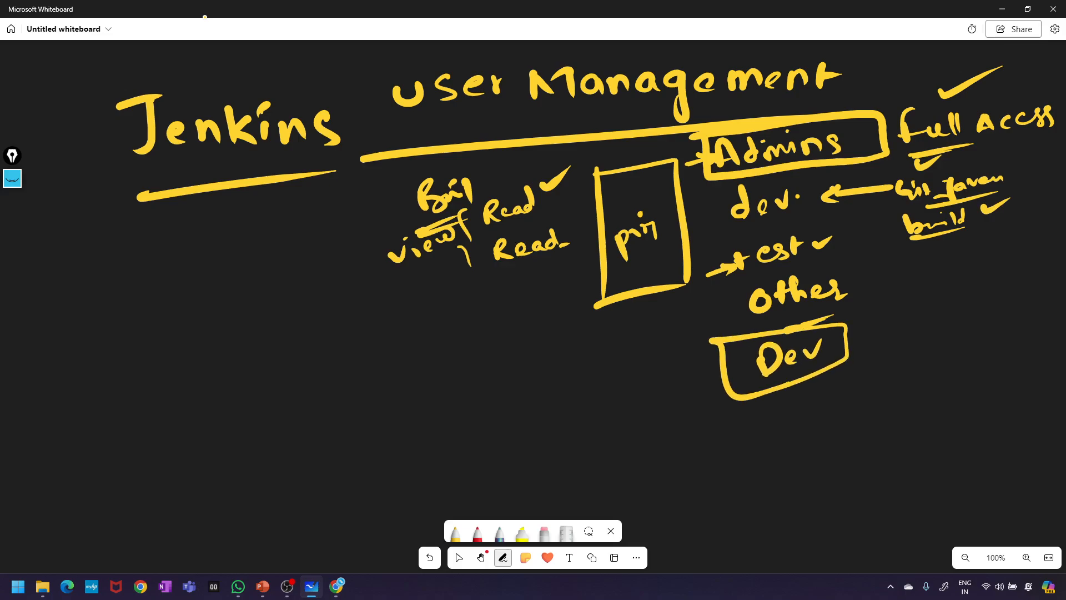
mouse_move(473, 322)
left_mouse_down()
mouse_move(488, 340)
mouse_move(536, 332)
left_mouse_up()
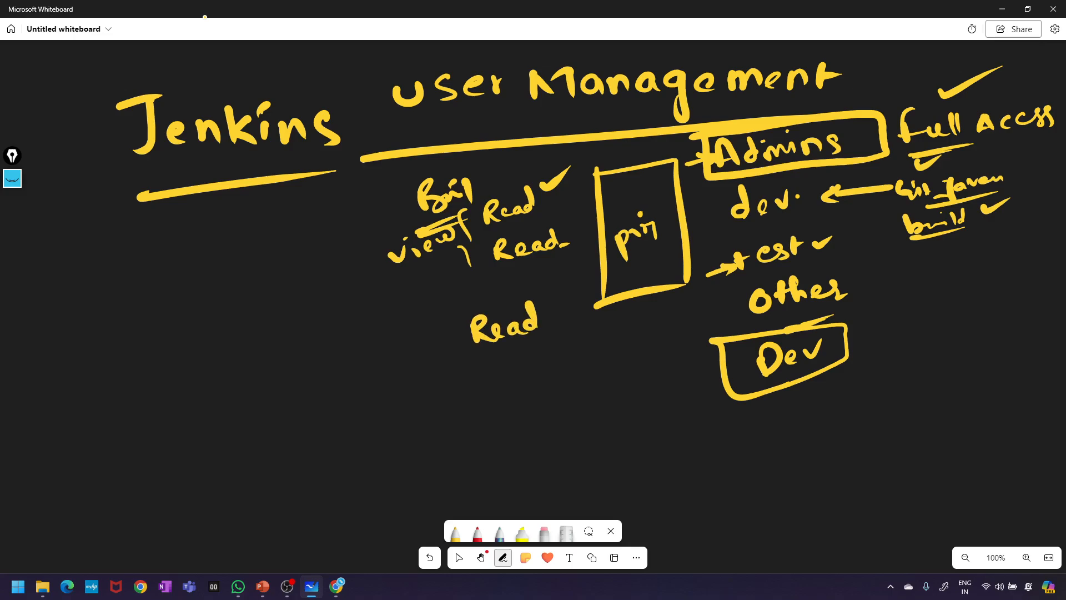
left_click_drag(482, 360, 483, 376)
mouse_move(485, 353)
left_mouse_down()
mouse_move(502, 376)
mouse_move(509, 369)
left_mouse_up()
mouse_move(525, 351)
left_mouse_down()
mouse_move(516, 357)
mouse_move(532, 373)
mouse_move(545, 367)
left_mouse_up()
mouse_move(493, 396)
left_mouse_down()
mouse_move(528, 407)
mouse_move(568, 373)
left_mouse_up()
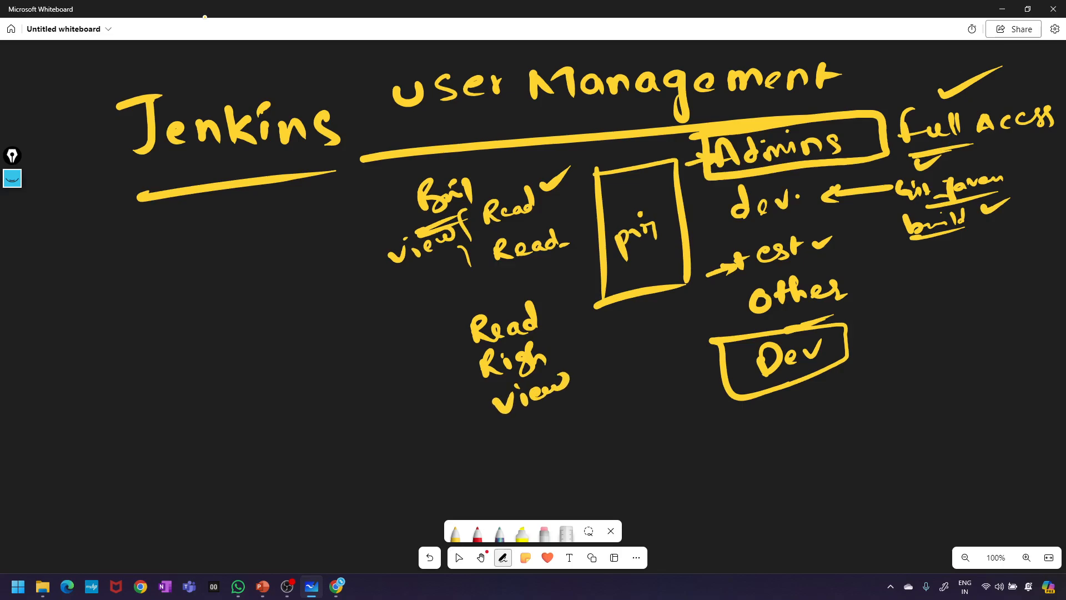
mouse_move(519, 413)
left_mouse_down()
mouse_move(507, 443)
mouse_move(596, 415)
left_mouse_up()
mouse_move(535, 471)
left_mouse_down()
mouse_move(542, 481)
mouse_move(562, 459)
mouse_move(553, 461)
left_mouse_up()
left_click_drag(556, 475, 577, 466)
left_click_drag(571, 447, 576, 451)
left_click_drag(599, 449, 606, 426)
mouse_move(462, 346)
left_mouse_down()
mouse_move(437, 350)
mouse_move(492, 501)
left_mouse_up()
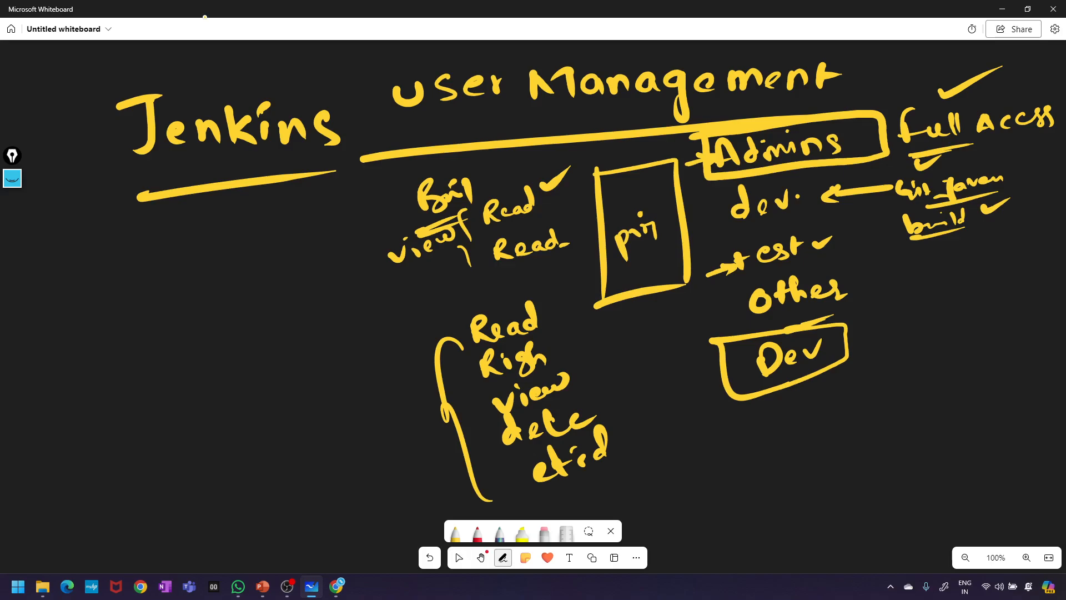
- Tick dev., test, Dev and the lower Read, extend the Jenkins underline into an arrow, and tick the heading
left_click_drag(796, 177, 831, 167)
left_click_drag(826, 245, 865, 233)
left_click_drag(861, 331, 891, 323)
left_click_drag(825, 339, 868, 332)
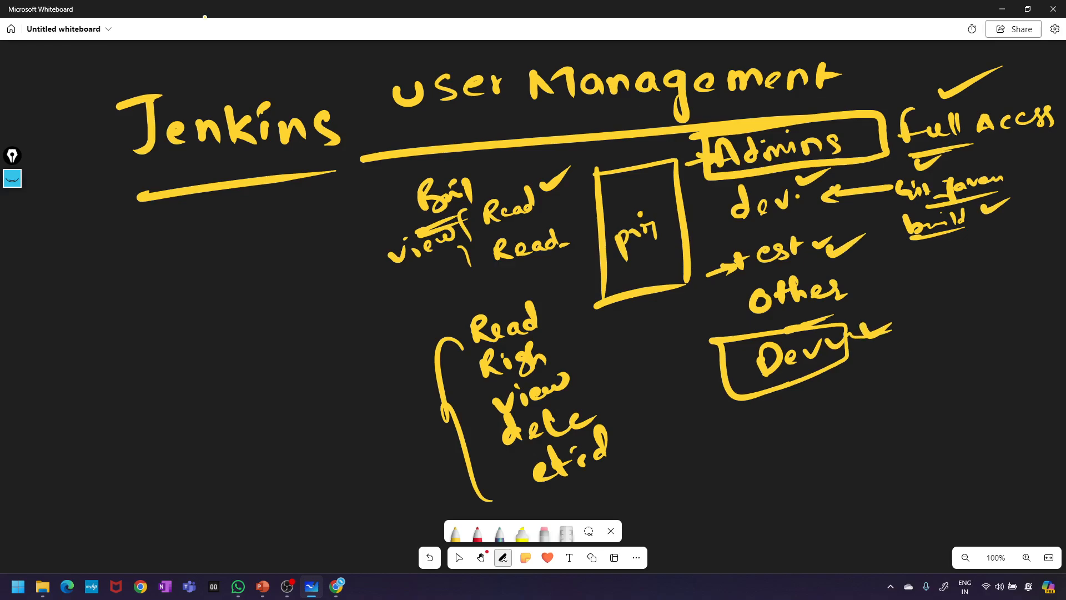
key("Escape")
key("alt+w")
mouse_move(548, 303)
left_mouse_down()
mouse_move(561, 311)
mouse_move(580, 279)
left_mouse_up()
key("Escape")
mouse_move(333, 162)
left_mouse_down()
mouse_move(356, 173)
mouse_move(336, 181)
left_mouse_up()
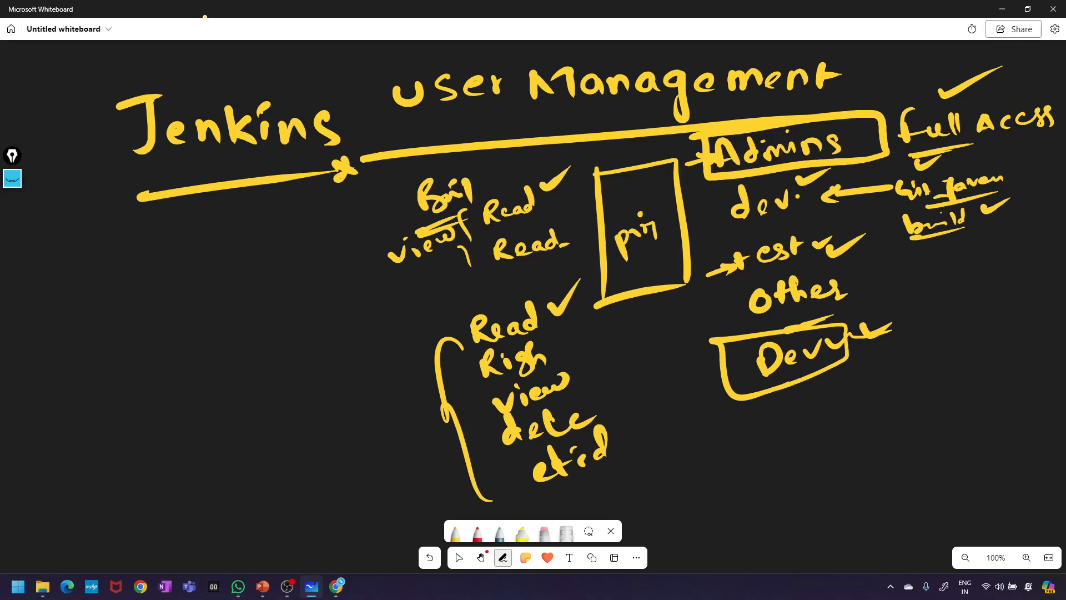
mouse_move(860, 56)
left_mouse_down()
mouse_move(869, 67)
mouse_move(906, 41)
left_mouse_up()
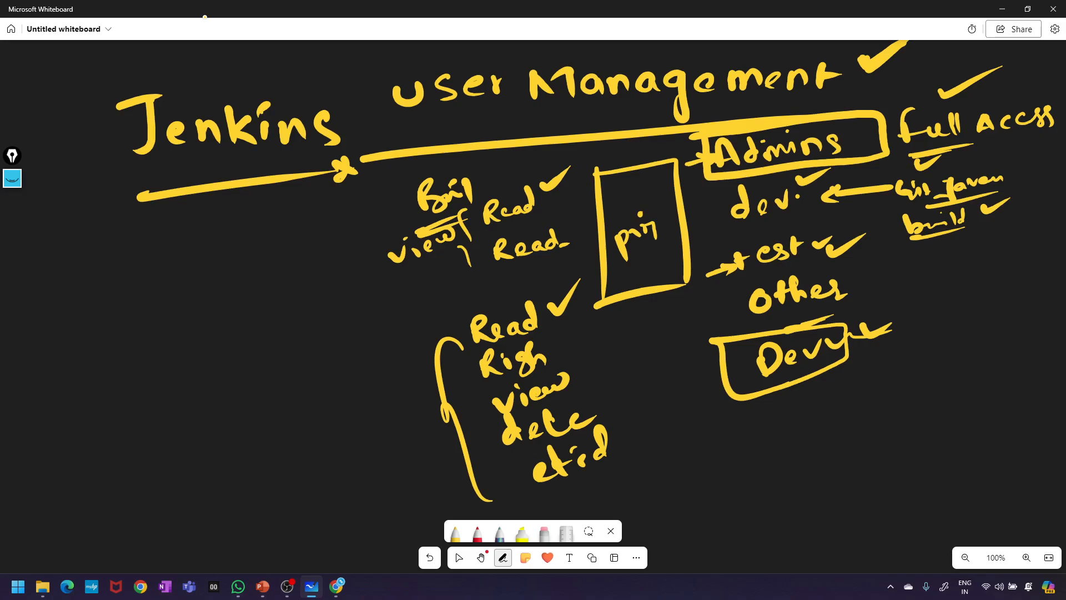
- Clear the old diagram and draw a large box labelled EC2
key("ctrl+a")
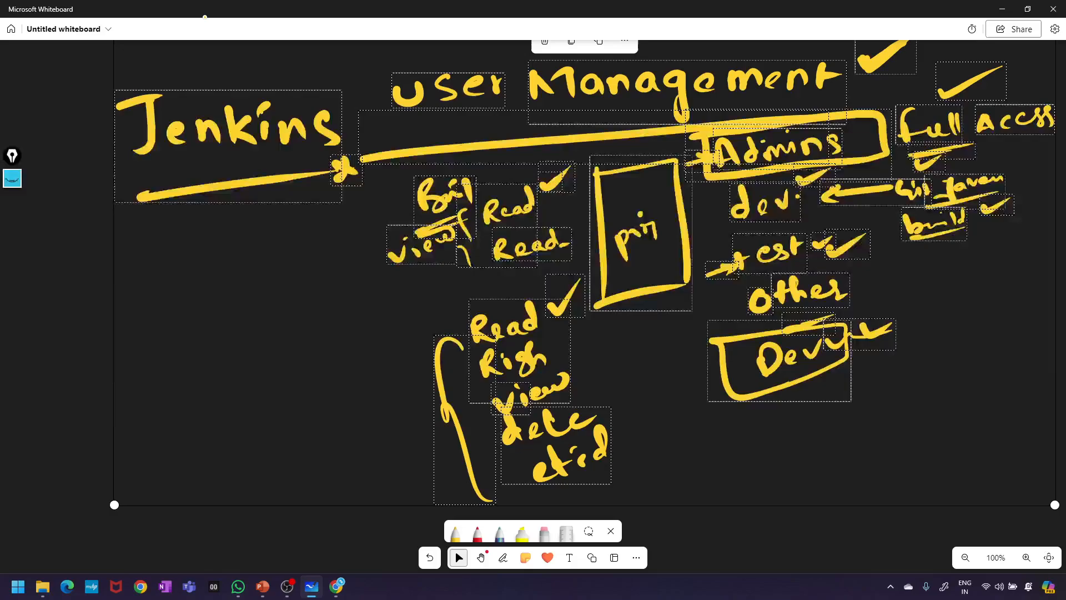
key("Delete")
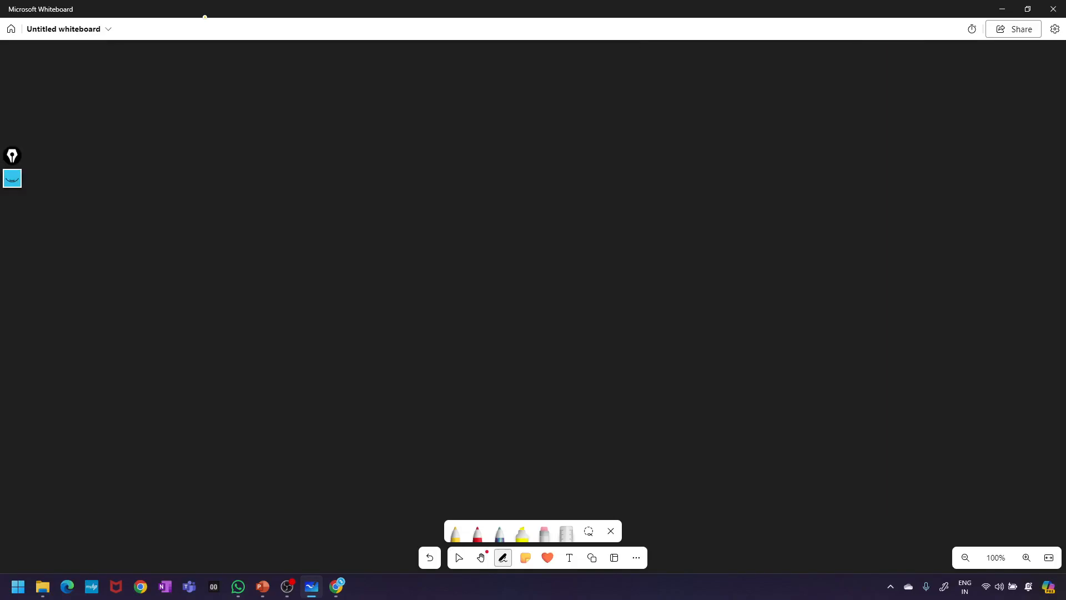
mouse_move(639, 209)
left_mouse_down()
mouse_move(668, 393)
mouse_move(708, 194)
mouse_move(908, 353)
left_mouse_up()
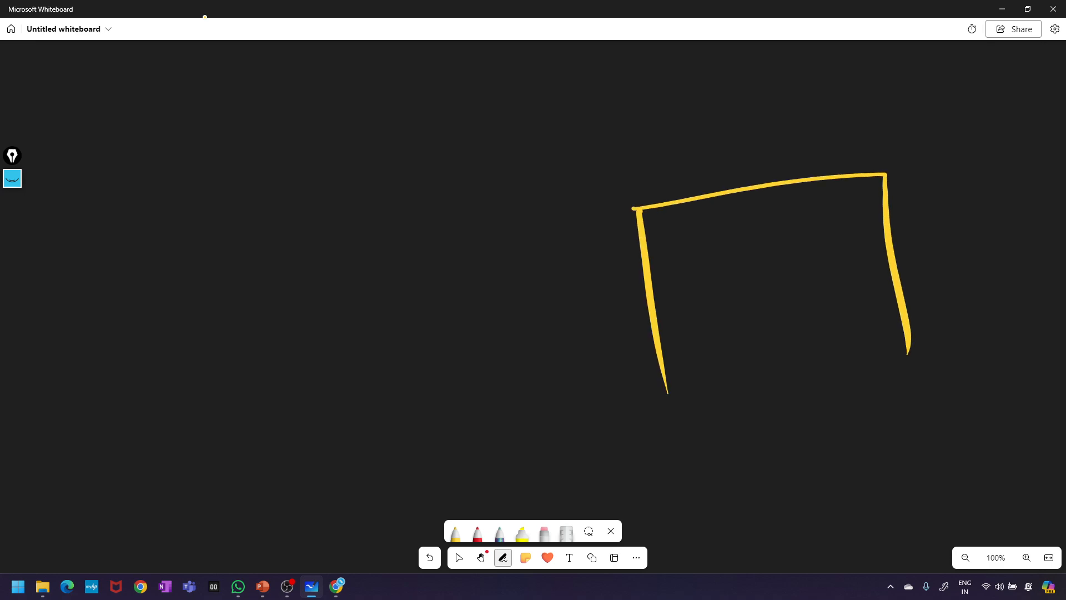
left_click(671, 385)
left_click_drag(672, 384, 906, 342)
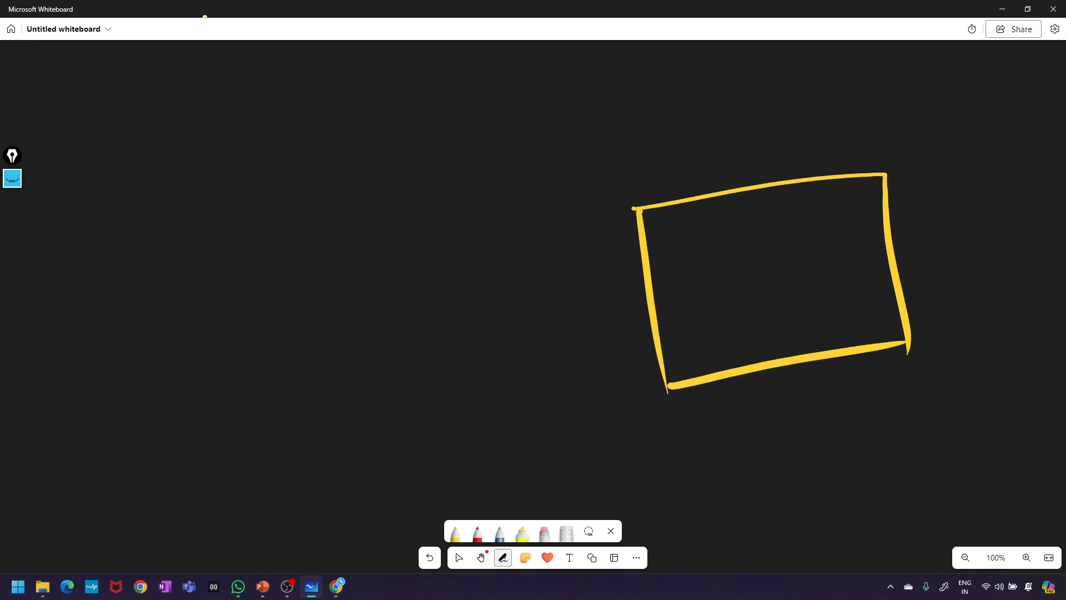
mouse_move(839, 374)
left_mouse_down()
mouse_move(846, 403)
mouse_move(901, 380)
left_mouse_up()
mouse_move(855, 411)
left_mouse_down()
mouse_move(858, 428)
mouse_move(867, 426)
left_mouse_up()
mouse_move(875, 412)
left_mouse_down()
mouse_move(884, 424)
mouse_move(900, 409)
left_mouse_up()
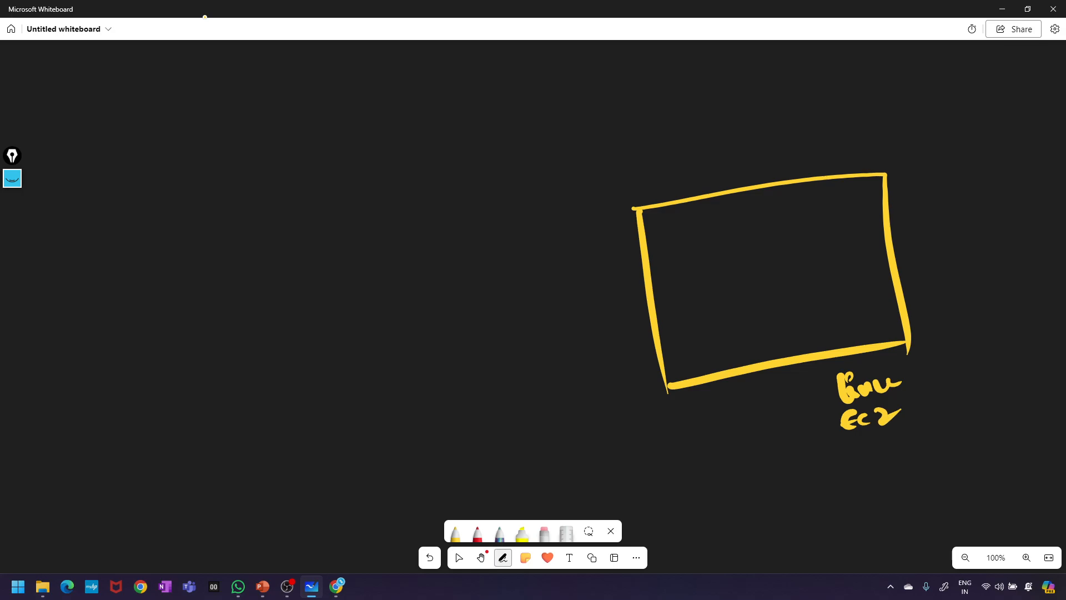
- Draw a rounded box inside the EC2 box and write Jenkins
mouse_move(686, 247)
left_mouse_down()
mouse_move(706, 329)
mouse_move(711, 230)
mouse_move(847, 278)
mouse_move(715, 335)
left_mouse_up()
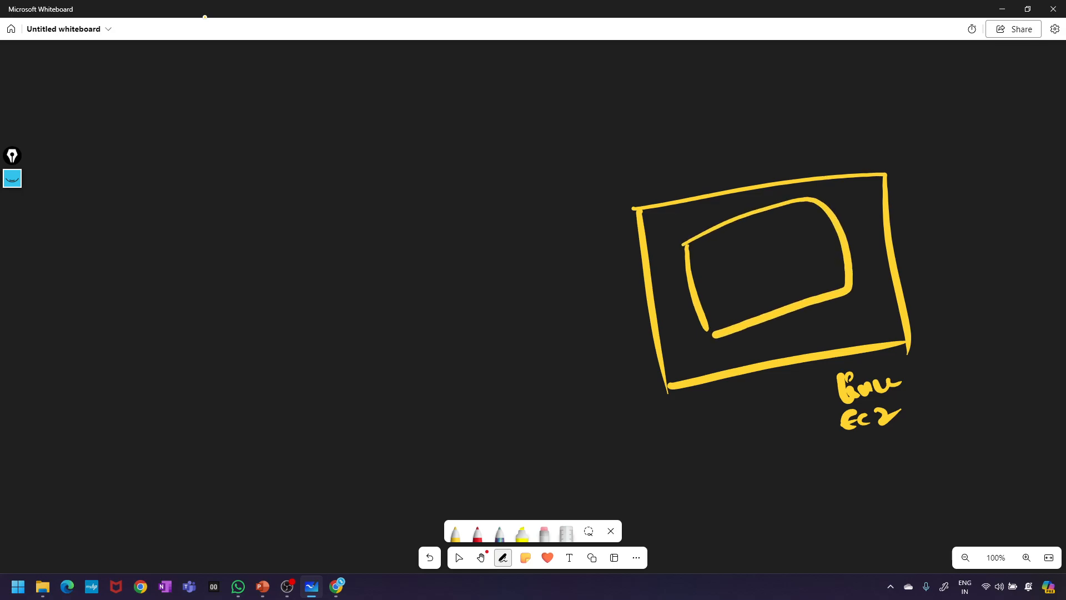
mouse_move(794, 330)
left_mouse_down()
mouse_move(784, 353)
mouse_move(798, 327)
left_mouse_up()
left_click_drag(802, 332, 833, 327)
left_click_drag(837, 316, 859, 306)
left_click(848, 300)
left_click_drag(858, 316, 878, 314)
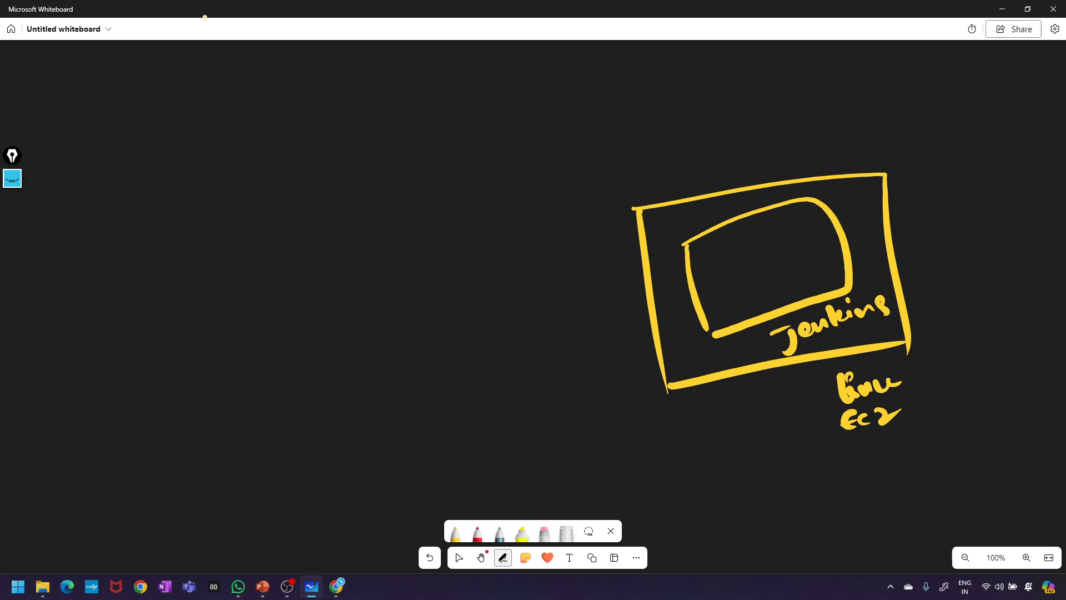
- Add two port circles on the box's left edge, labelled SG and 80
left_click_drag(644, 248, 641, 249)
mouse_move(676, 321)
left_mouse_down()
mouse_move(673, 332)
mouse_move(648, 321)
left_mouse_up()
mouse_move(626, 345)
left_mouse_down()
mouse_move(642, 351)
mouse_move(651, 374)
left_mouse_up()
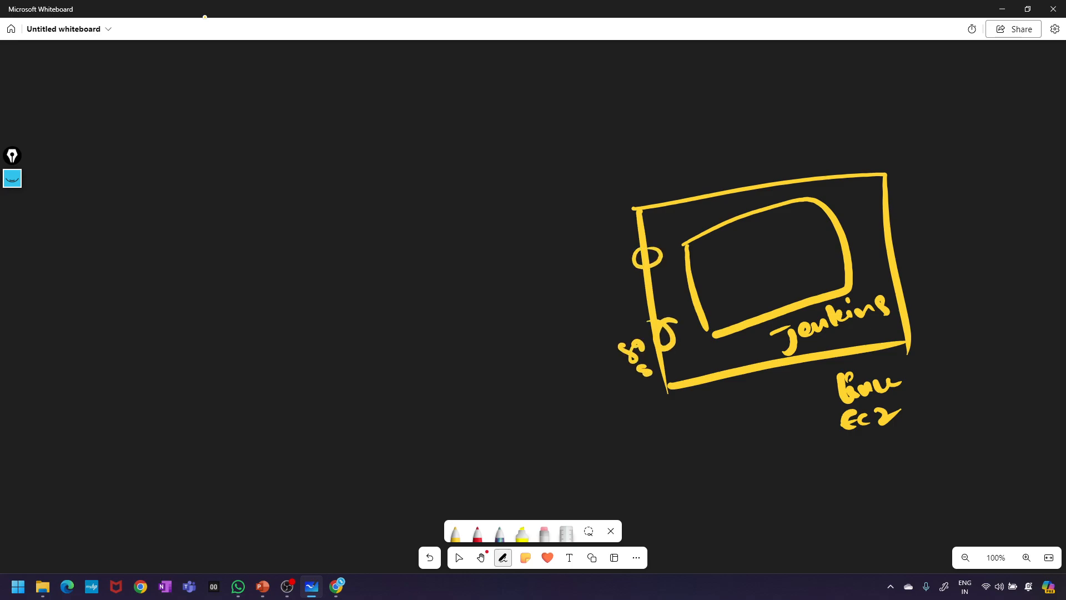
mouse_move(615, 257)
left_mouse_down()
mouse_move(600, 282)
mouse_move(622, 267)
mouse_move(619, 305)
mouse_move(644, 286)
left_mouse_up()
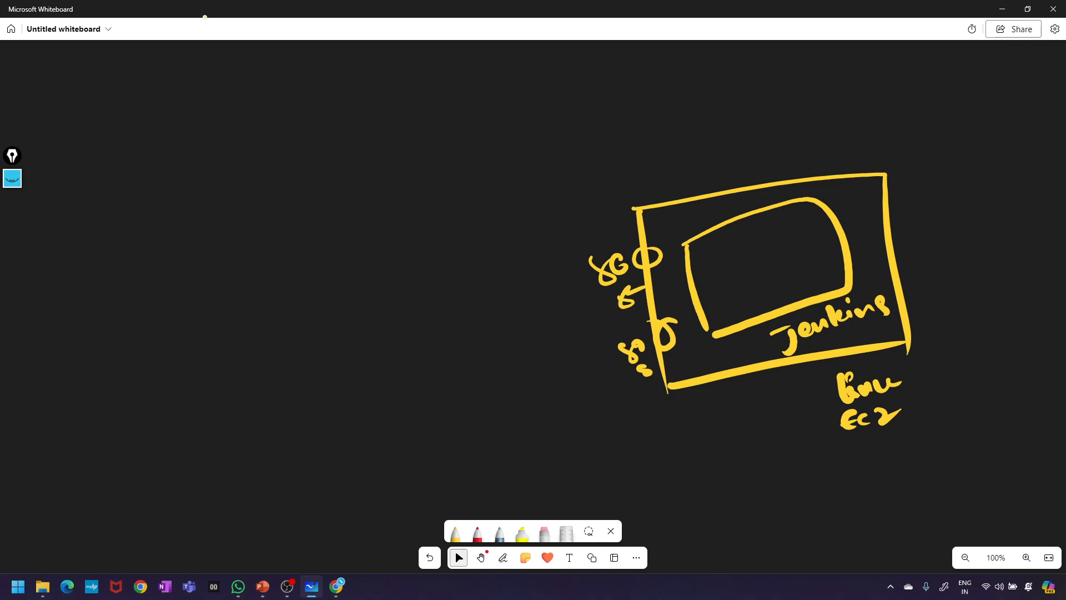
- Write and underline user's in the rounded box, with a question mark above
mouse_move(721, 245)
left_mouse_down()
mouse_move(739, 256)
mouse_move(785, 233)
left_mouse_up()
mouse_move(789, 216)
left_mouse_down()
mouse_move(800, 239)
mouse_move(732, 280)
left_mouse_up()
mouse_move(789, 252)
left_mouse_down()
mouse_move(717, 291)
mouse_move(793, 250)
mouse_move(728, 289)
left_mouse_up()
mouse_move(772, 139)
left_mouse_down()
mouse_move(740, 132)
mouse_move(779, 186)
left_mouse_up()
left_click(777, 195)
- Write Local machine at the top, boxed, and start a note at top right
left_click_drag(508, 74, 532, 88)
left_click_drag(542, 82, 579, 83)
mouse_move(583, 52)
left_mouse_down()
mouse_move(586, 84)
mouse_move(610, 64)
mouse_move(691, 44)
left_mouse_up()
mouse_move(544, 147)
left_mouse_down()
mouse_move(722, 61)
mouse_move(711, 60)
left_mouse_up()
mouse_move(613, 40)
left_mouse_down()
mouse_move(510, 74)
mouse_move(527, 148)
left_mouse_up()
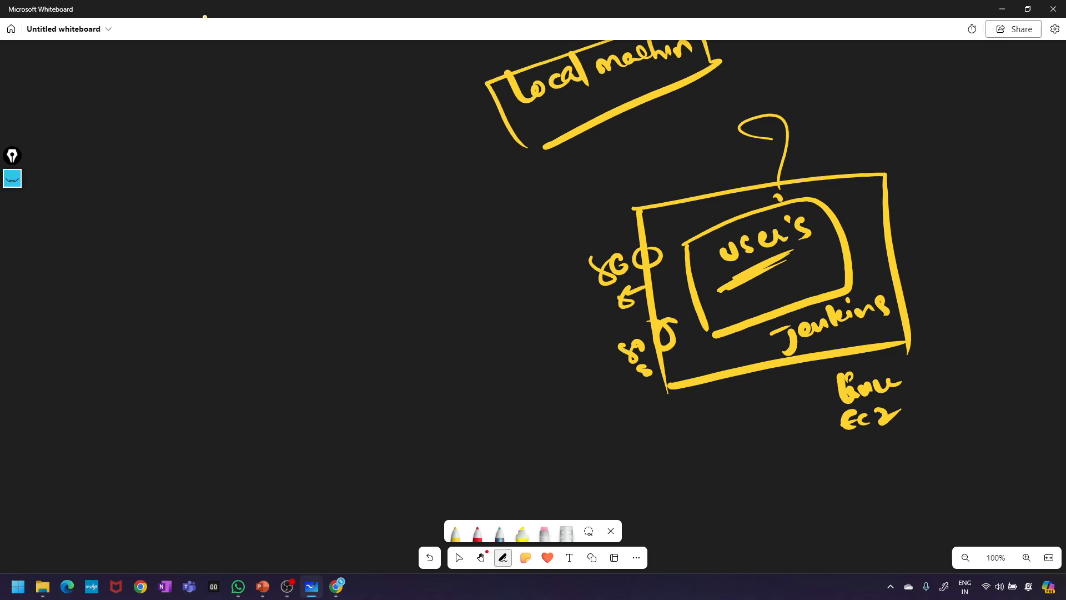
mouse_move(880, 91)
left_mouse_down()
mouse_move(868, 121)
mouse_move(922, 111)
left_mouse_up()
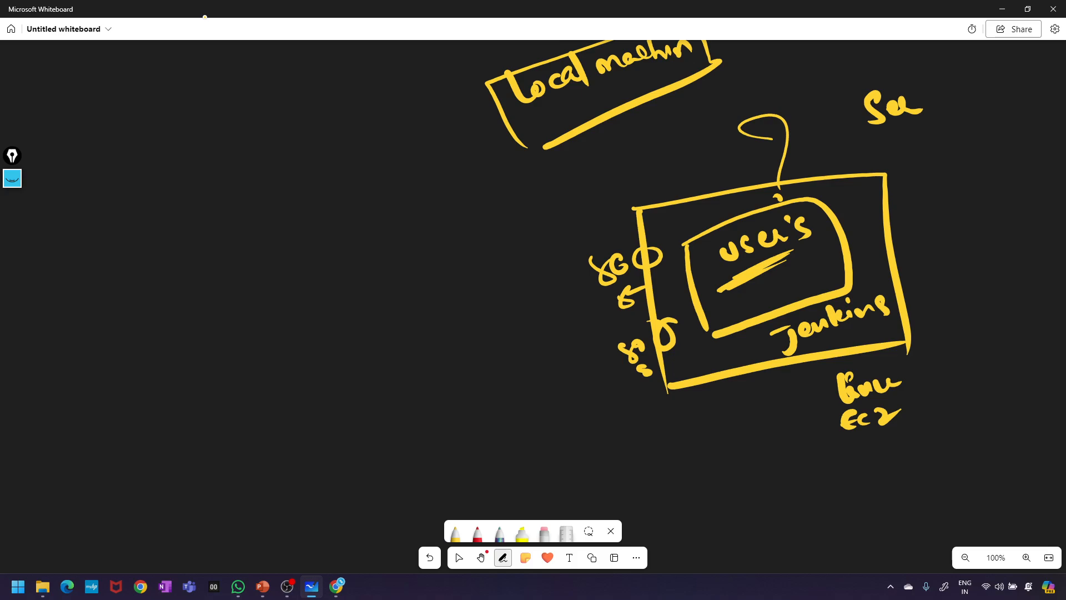
- Thicken the underline, add a tick, and draw a down arrow to <EC2 IP>
mouse_move(788, 259)
left_mouse_down()
mouse_move(820, 245)
mouse_move(769, 268)
mouse_move(823, 244)
mouse_move(769, 267)
left_mouse_up()
left_click_drag(594, 228, 639, 201)
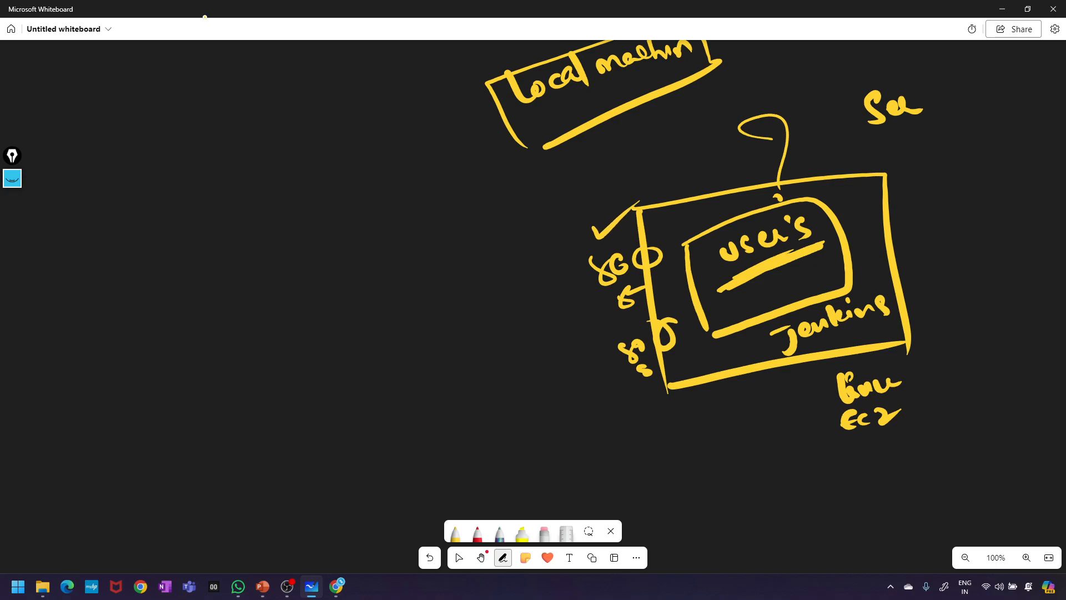
left_click_drag(721, 379, 722, 431)
mouse_move(709, 420)
left_mouse_down()
mouse_move(722, 437)
mouse_move(739, 421)
left_mouse_up()
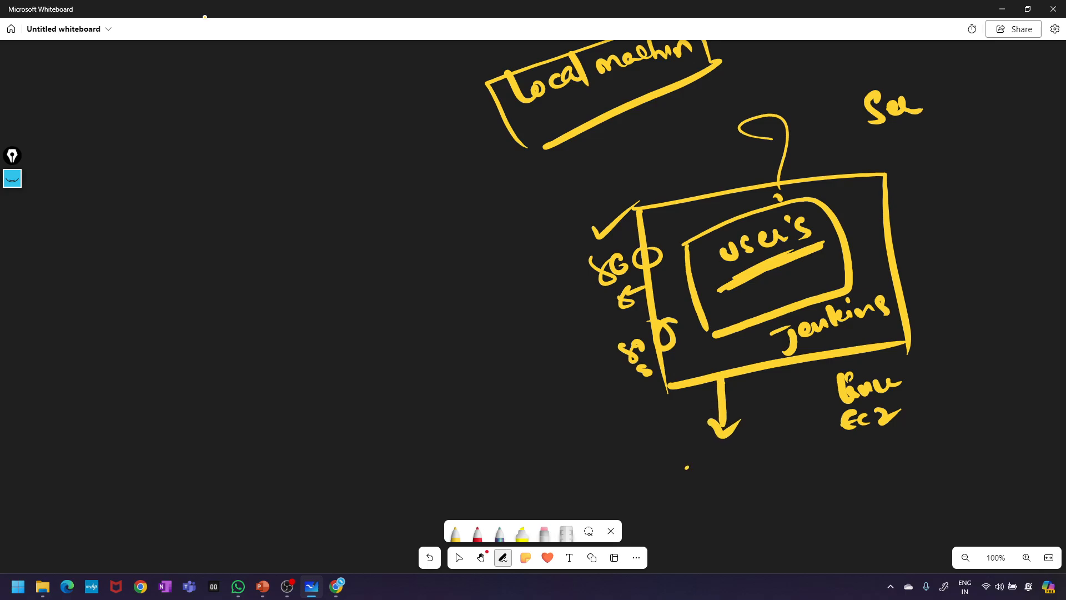
mouse_move(689, 466)
left_mouse_down()
mouse_move(695, 500)
mouse_move(721, 479)
left_mouse_up()
mouse_move(738, 466)
left_mouse_down()
mouse_move(725, 473)
mouse_move(738, 487)
left_mouse_up()
mouse_move(744, 470)
left_mouse_down()
mouse_move(764, 481)
mouse_move(782, 454)
left_mouse_up()
mouse_move(776, 456)
left_mouse_down()
mouse_move(777, 480)
mouse_move(793, 482)
left_mouse_up()
mouse_move(799, 460)
left_mouse_down()
mouse_move(801, 487)
mouse_move(803, 472)
mouse_move(833, 483)
left_mouse_up()
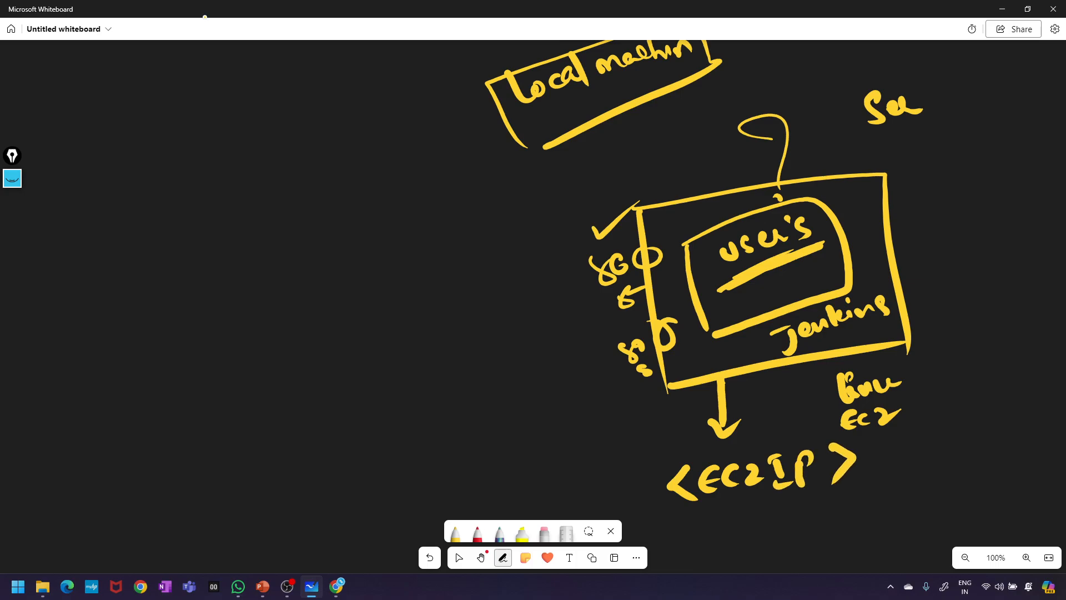
- Complete the address as <EC2IP>:<8080>, underline it, and add a check mark
left_click(877, 440)
left_click(876, 468)
mouse_move(913, 426)
left_mouse_down()
mouse_move(905, 432)
mouse_move(916, 465)
mouse_move(938, 433)
left_mouse_up()
mouse_move(963, 430)
left_mouse_down()
mouse_move(952, 443)
mouse_move(966, 430)
mouse_move(985, 444)
mouse_move(994, 420)
left_mouse_up()
mouse_move(1017, 423)
left_mouse_down()
mouse_move(1006, 439)
mouse_move(1021, 424)
left_mouse_up()
mouse_move(1025, 407)
left_mouse_down()
mouse_move(1049, 425)
mouse_move(1030, 446)
left_mouse_up()
left_click_drag(682, 514, 921, 473)
left_click_drag(718, 513, 874, 490)
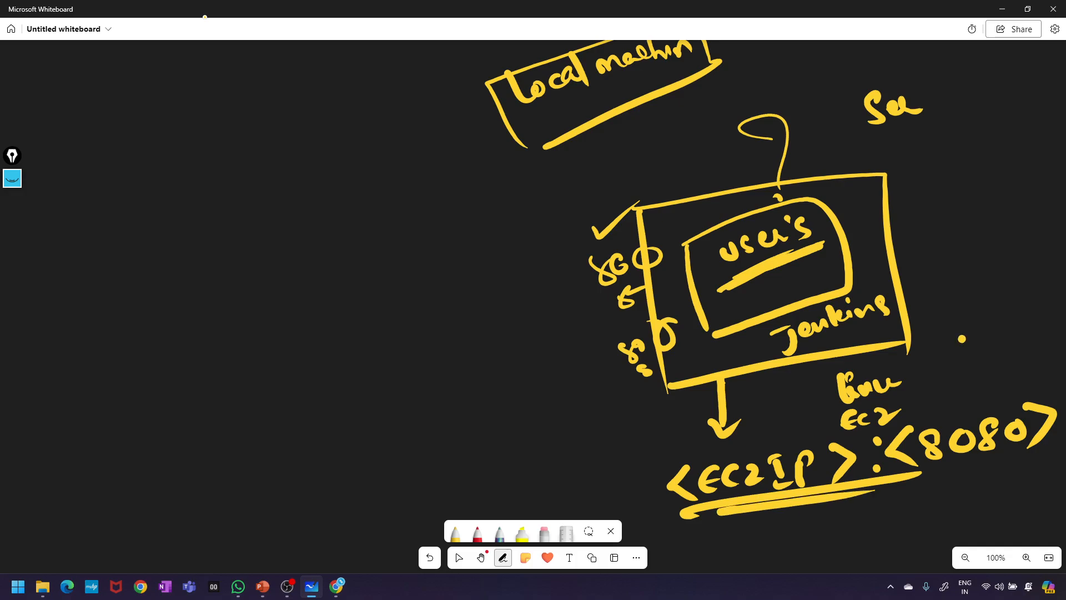
mouse_move(963, 339)
left_mouse_down()
mouse_move(1023, 321)
mouse_move(1034, 329)
left_mouse_up()
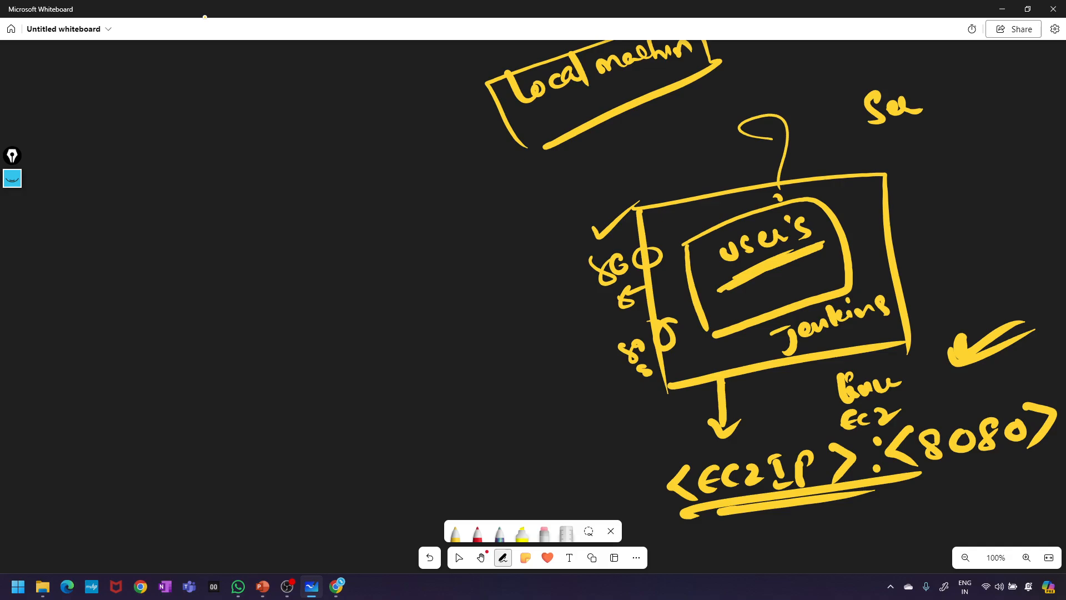
- Draw an arrow out to two user names beside the Jenkins box
left_click_drag(832, 206, 945, 181)
mouse_move(955, 163)
left_mouse_down()
mouse_move(944, 199)
mouse_move(990, 179)
mouse_move(1026, 189)
left_mouse_up()
mouse_move(829, 262)
left_mouse_down()
mouse_move(924, 245)
mouse_move(916, 255)
mouse_move(957, 264)
left_mouse_up()
left_click(950, 225)
mouse_move(981, 228)
left_mouse_down()
mouse_move(994, 249)
mouse_move(1023, 240)
left_mouse_up()
mouse_move(1028, 205)
left_mouse_down()
mouse_move(1031, 237)
mouse_move(1015, 229)
left_mouse_up()
left_click_drag(1031, 224, 1044, 247)
left_click_drag(910, 158, 952, 144)
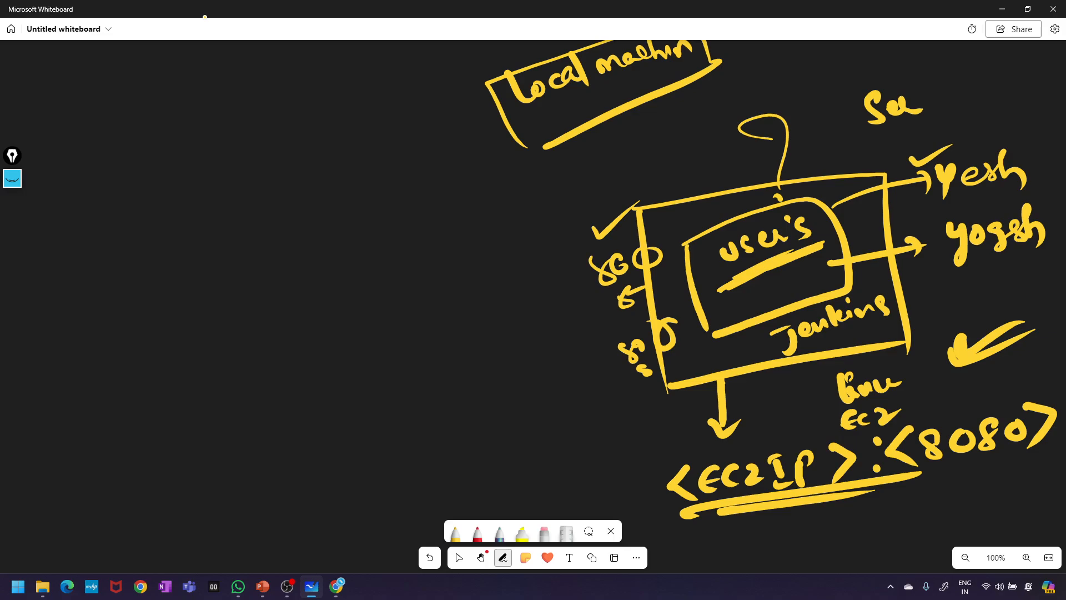
- Draw an empty rectangle on the left side of the board
left_click_drag(330, 223, 331, 304)
mouse_move(324, 220)
left_mouse_down()
mouse_move(370, 208)
mouse_move(455, 294)
left_mouse_up()
left_click_drag(324, 314, 450, 292)
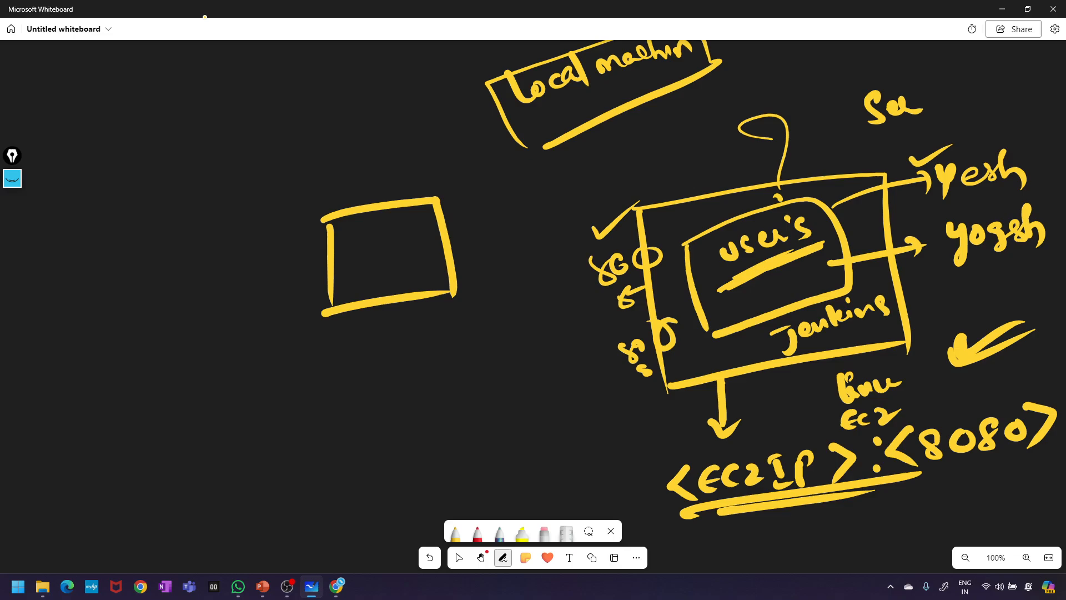
- Draw a second and third box below the first, with an upward arrow
left_click_drag(345, 339, 345, 438)
mouse_move(350, 353)
left_mouse_down()
mouse_move(468, 324)
mouse_move(468, 397)
left_mouse_up()
left_click_drag(343, 438, 460, 408)
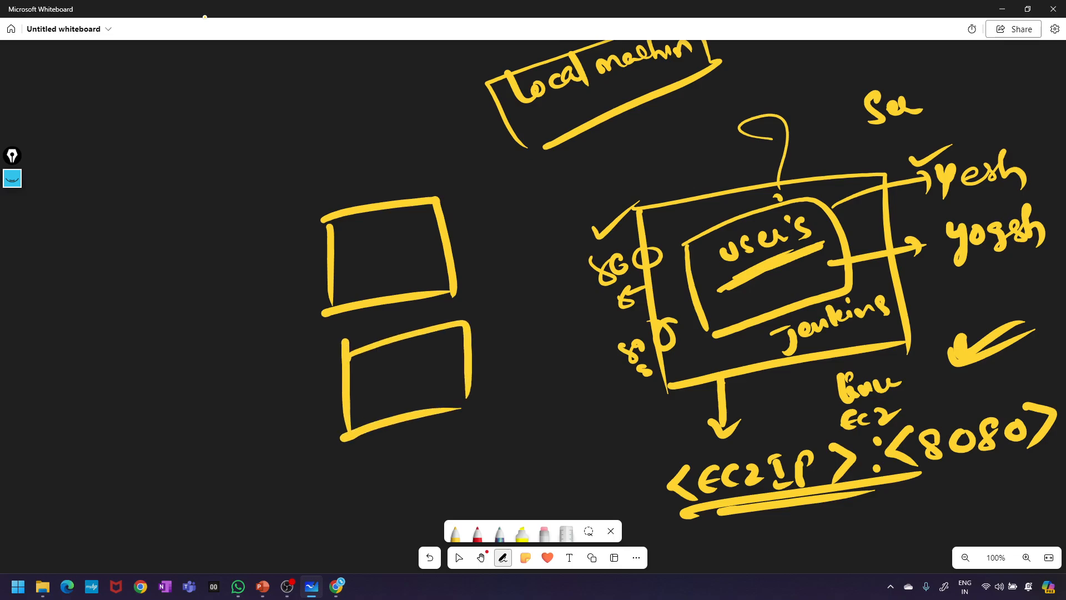
left_click_drag(354, 480, 378, 475)
mouse_move(366, 469)
left_mouse_down()
mouse_move(368, 531)
mouse_move(491, 490)
left_mouse_up()
left_click_drag(354, 547, 506, 490)
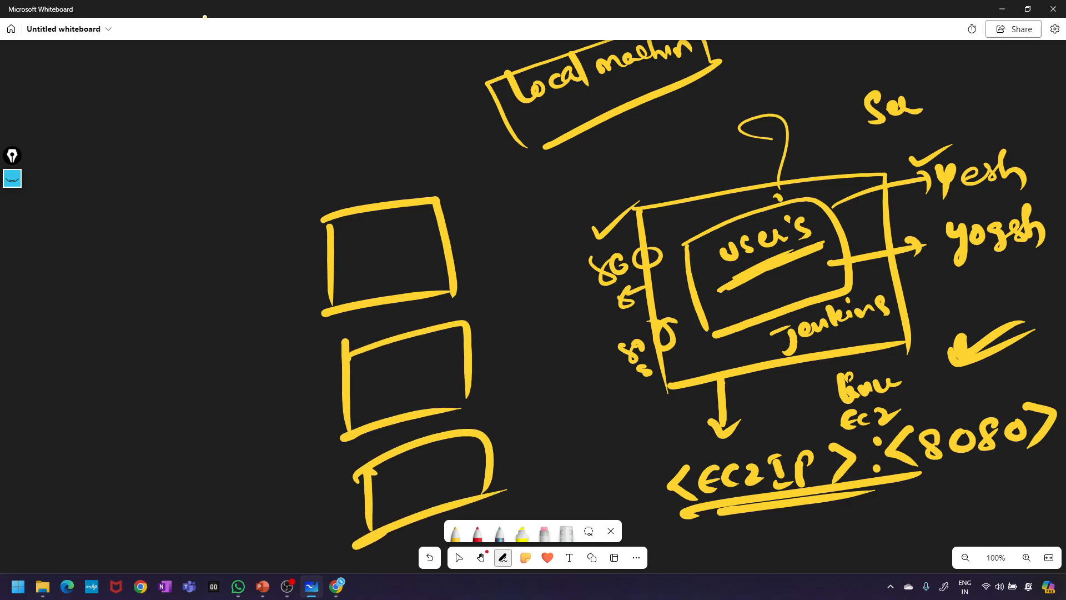
- Write IP: 80 in the top box
mouse_move(356, 243)
left_mouse_down()
mouse_move(352, 273)
mouse_move(368, 268)
left_mouse_up()
left_click_drag(373, 249, 383, 273)
left_click(396, 247)
left_click(397, 260)
left_click_drag(427, 233, 418, 255)
left_click_drag(355, 371, 376, 392)
- Label the second box IP: 80, the third IP:, and link them to the SG ports
mouse_move(380, 366)
left_mouse_down()
mouse_move(383, 399)
mouse_move(389, 383)
left_mouse_up()
left_click(397, 371)
left_click(405, 388)
left_click(425, 355)
left_click_drag(432, 357, 423, 382)
left_click_drag(443, 355, 452, 367)
mouse_move(389, 476)
left_mouse_down()
mouse_move(392, 502)
mouse_move(398, 487)
left_mouse_up()
mouse_move(398, 499)
left_mouse_down()
mouse_move(419, 472)
mouse_move(424, 494)
left_mouse_up()
left_click_drag(443, 473, 448, 493)
left_click_drag(442, 280, 600, 280)
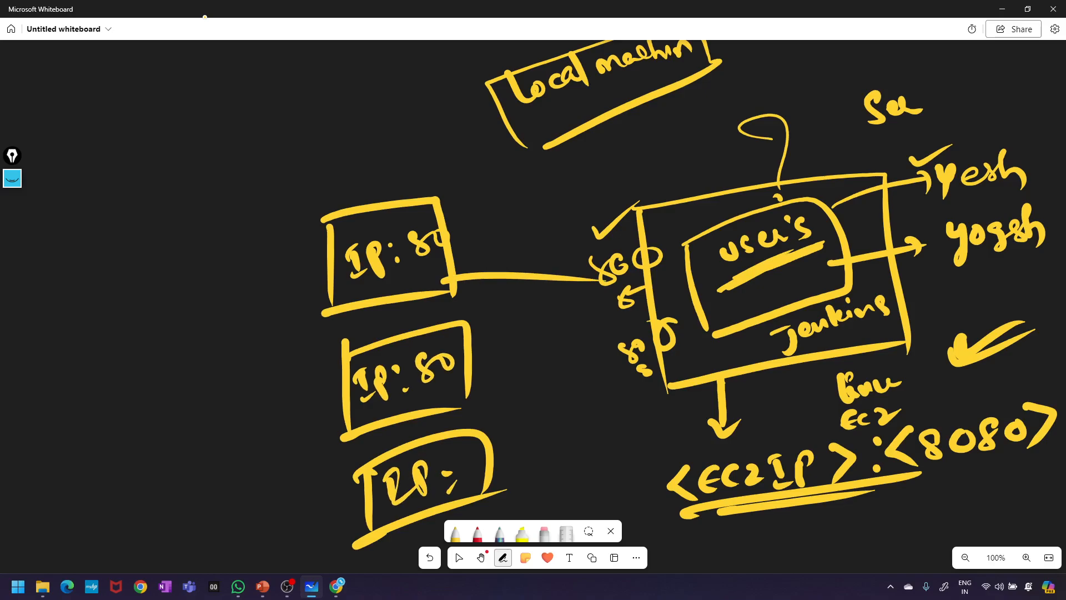
left_click_drag(471, 366, 677, 332)
left_click_drag(432, 417, 667, 384)
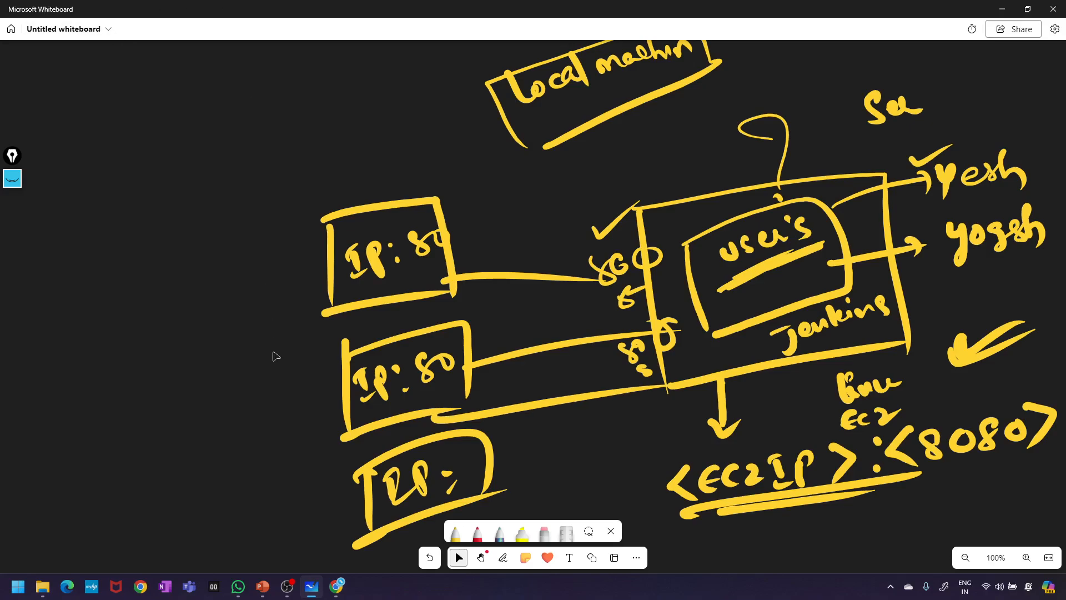
- Select all ink and delete the whole diagram, leaving a blank board
key("ctrl+a")
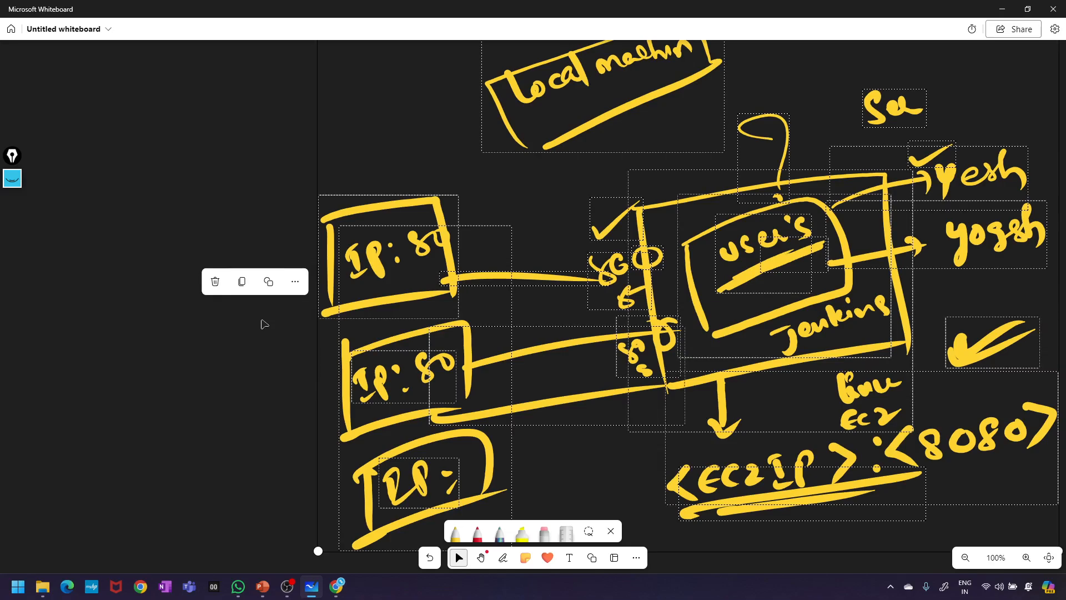
key("Delete")
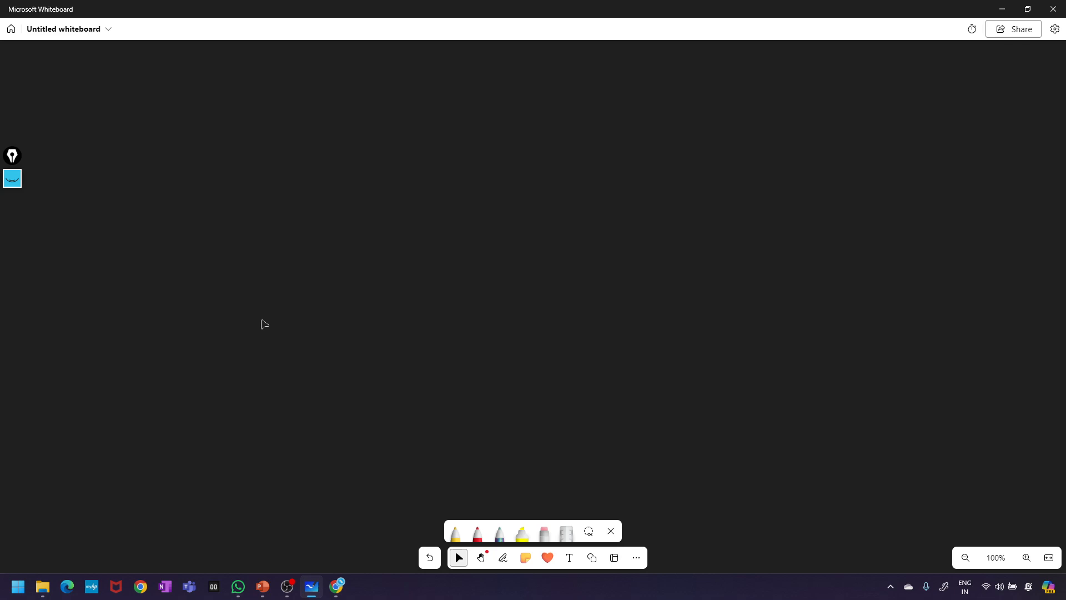
mouse_move(335, 588)
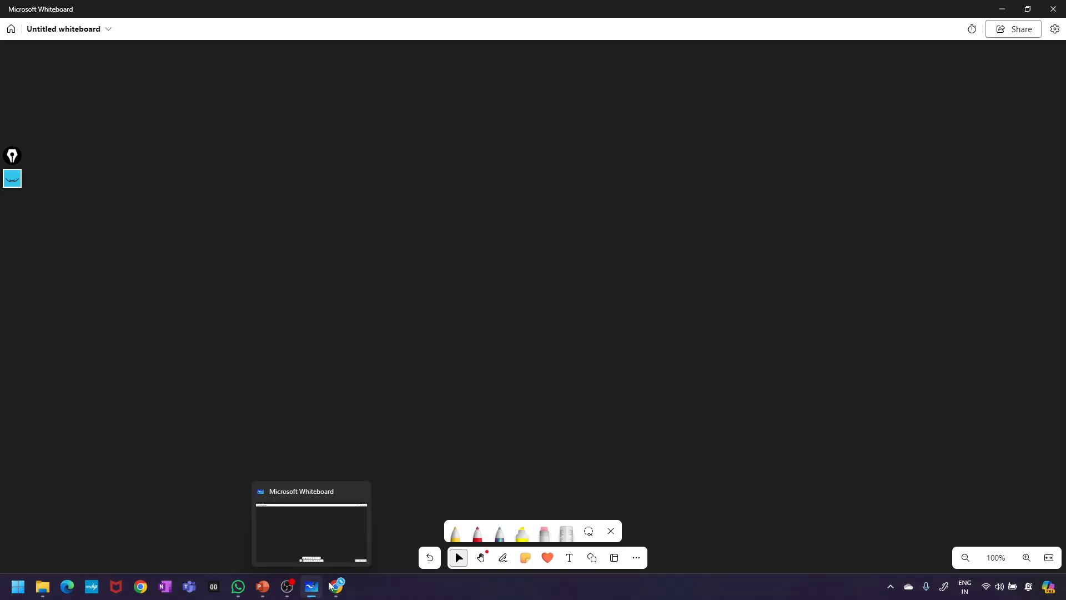
- Open a Chrome window for a profile and load localhost:8080
left_click(140, 586)
scroll(417, 412, "down", 3)
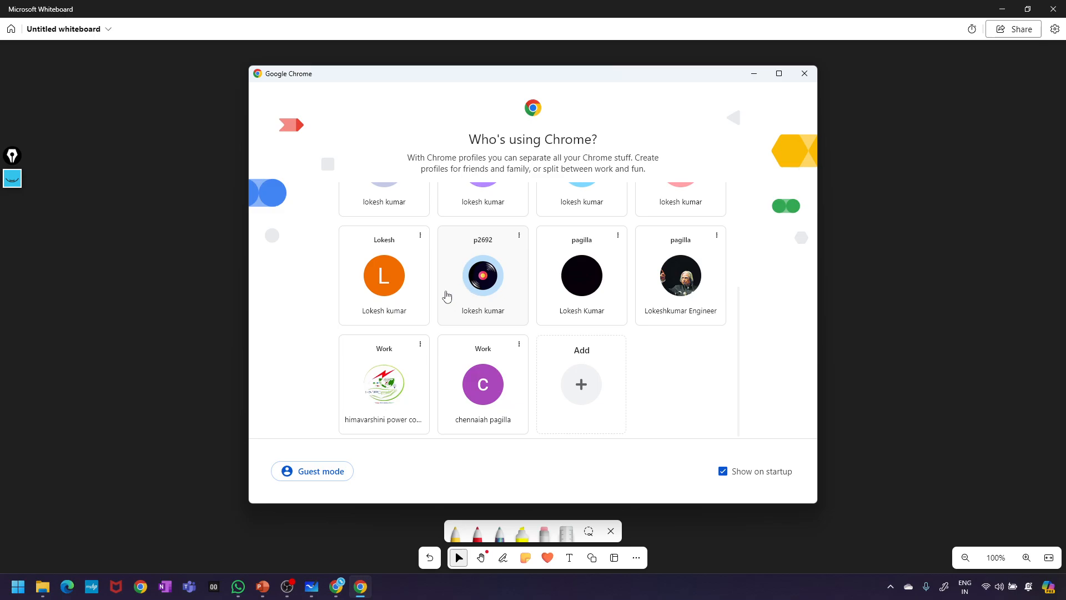
left_click(469, 293)
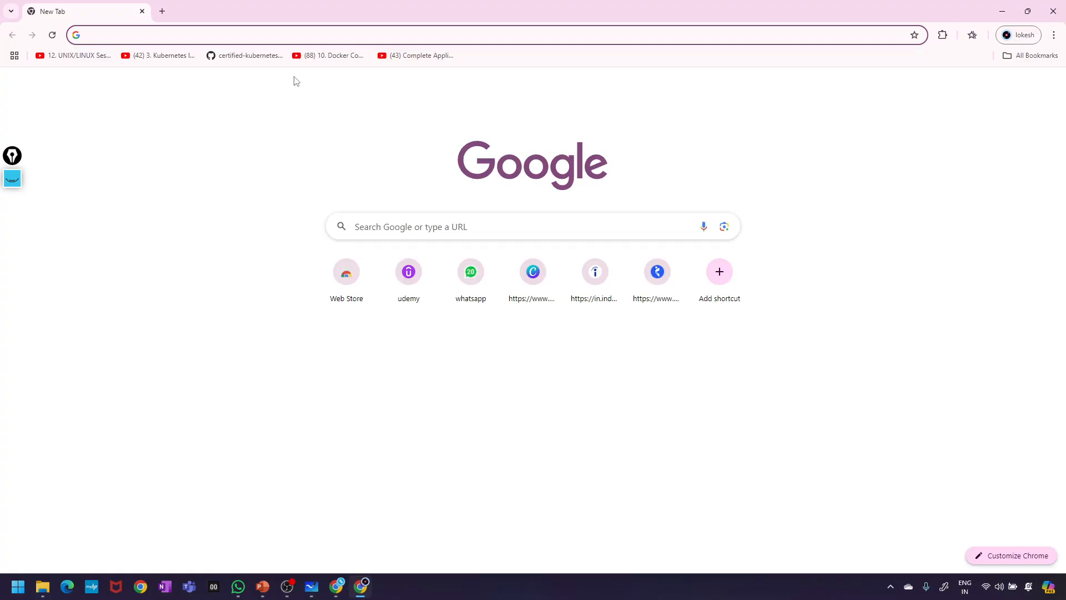
type("ocalhost:8080")
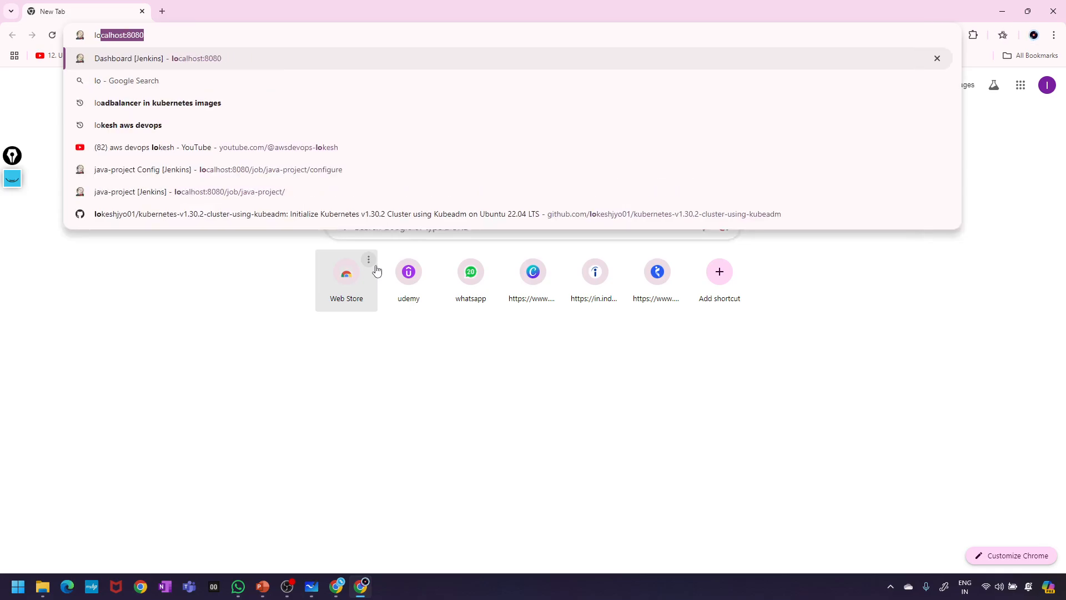
key("Return")
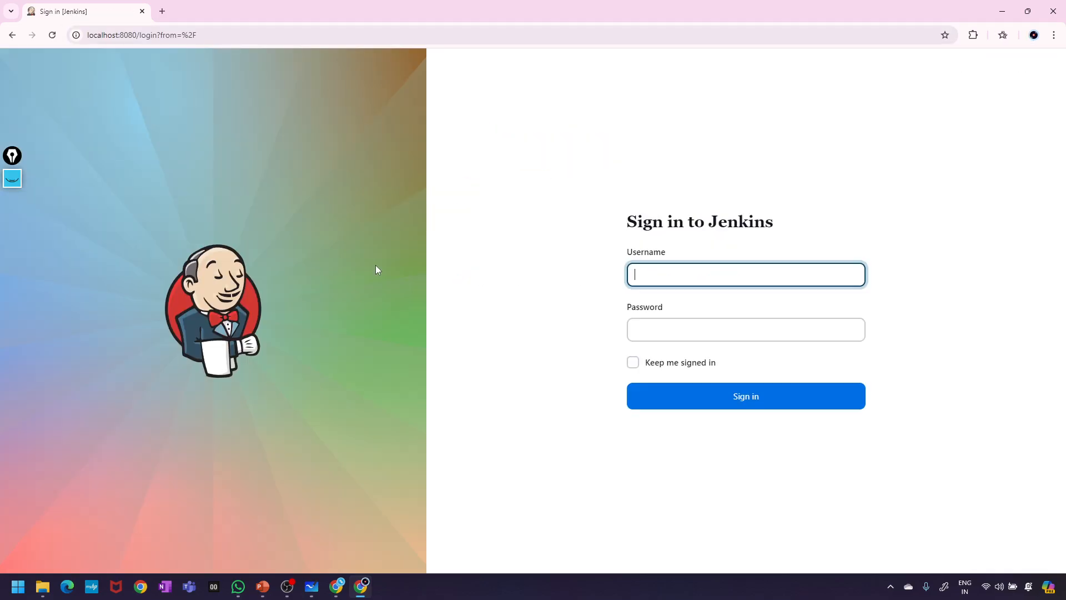
- Sign in to Jenkins with the admin username and password
type("aws-devops-lokesh")
key("Tab")
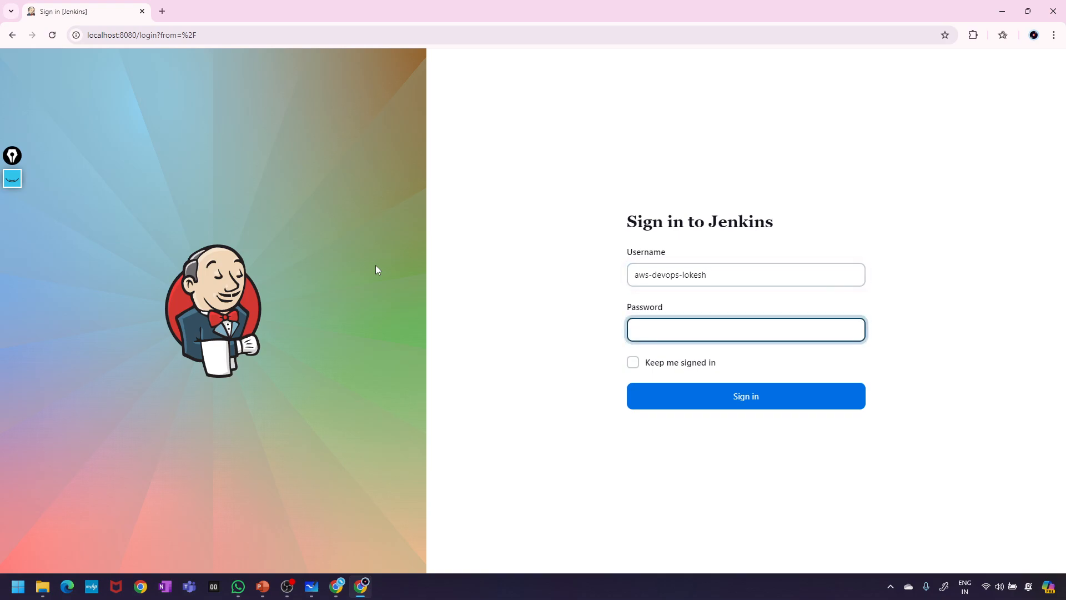
type("••••••••••")
key("Return")
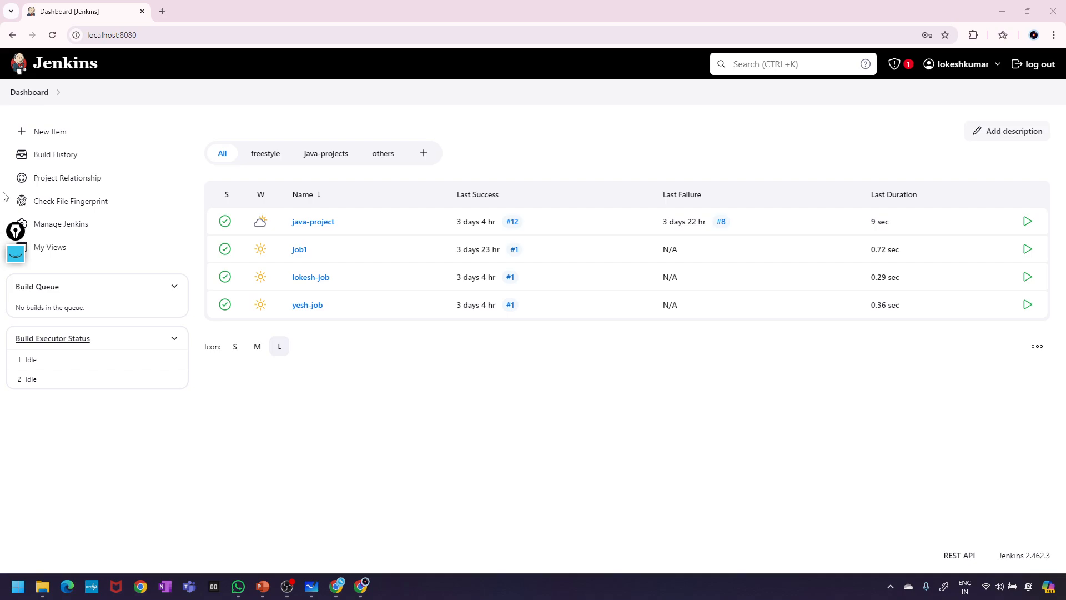
- Go to Manage Jenkins and open the Users page under Security
left_click_drag(17, 239, 1, 309)
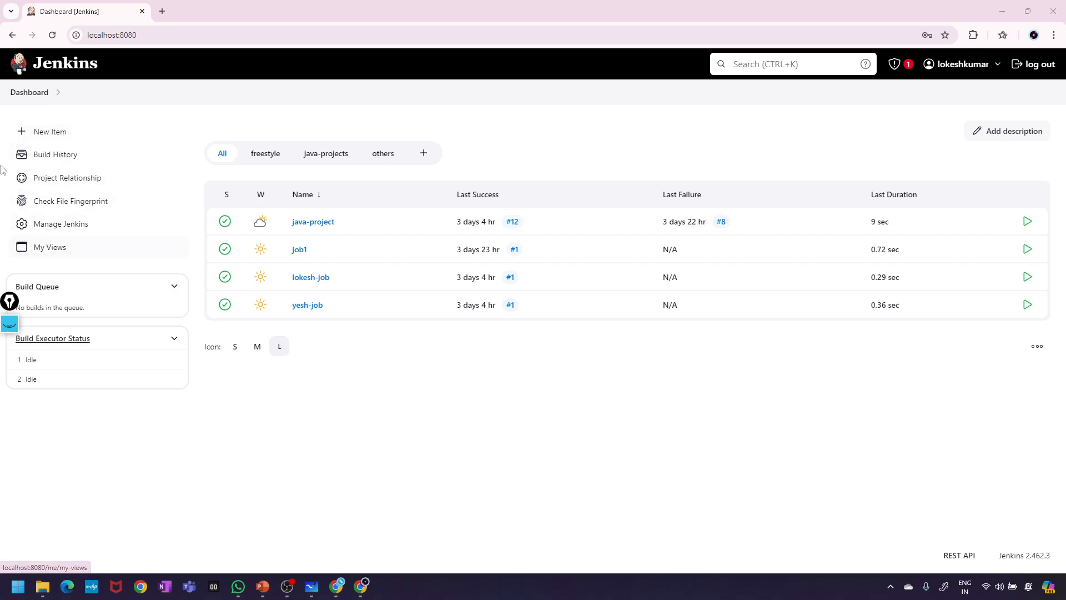
left_click(74, 229)
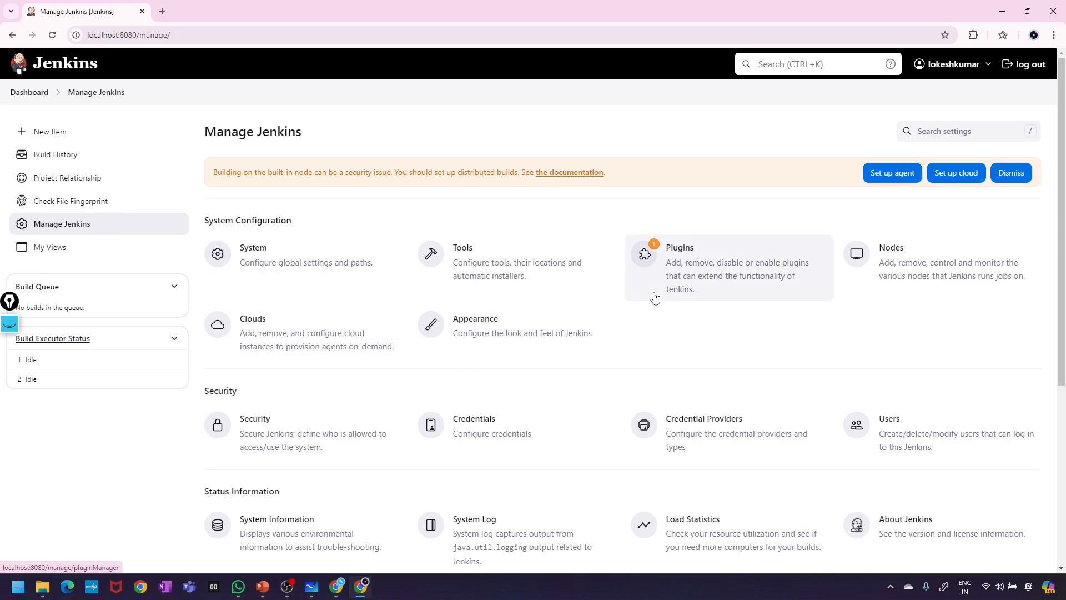
scroll(498, 357, "down", 1)
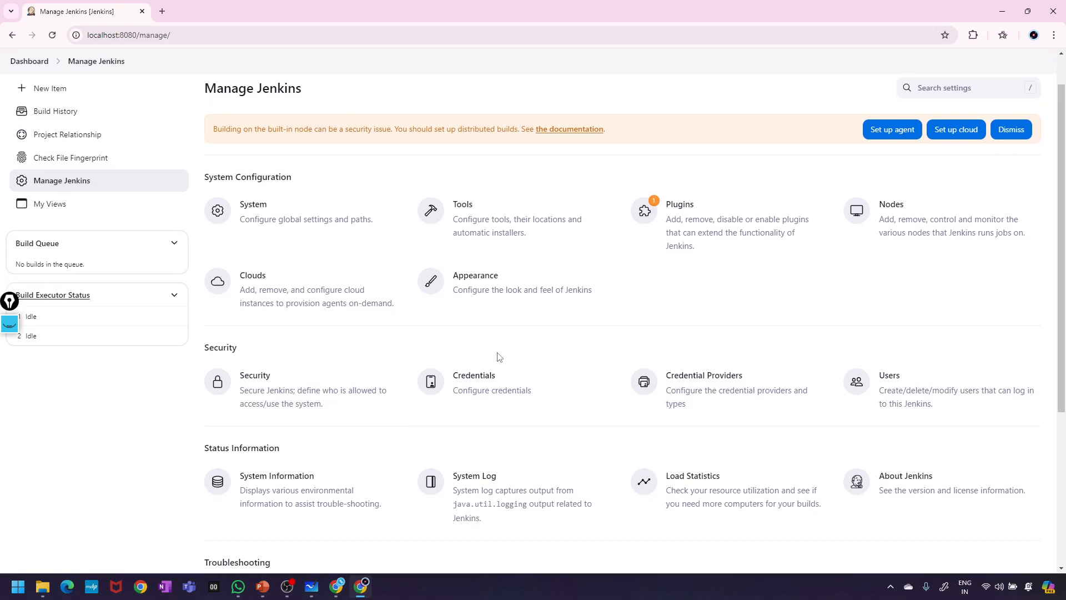
scroll(498, 357, "up", 2)
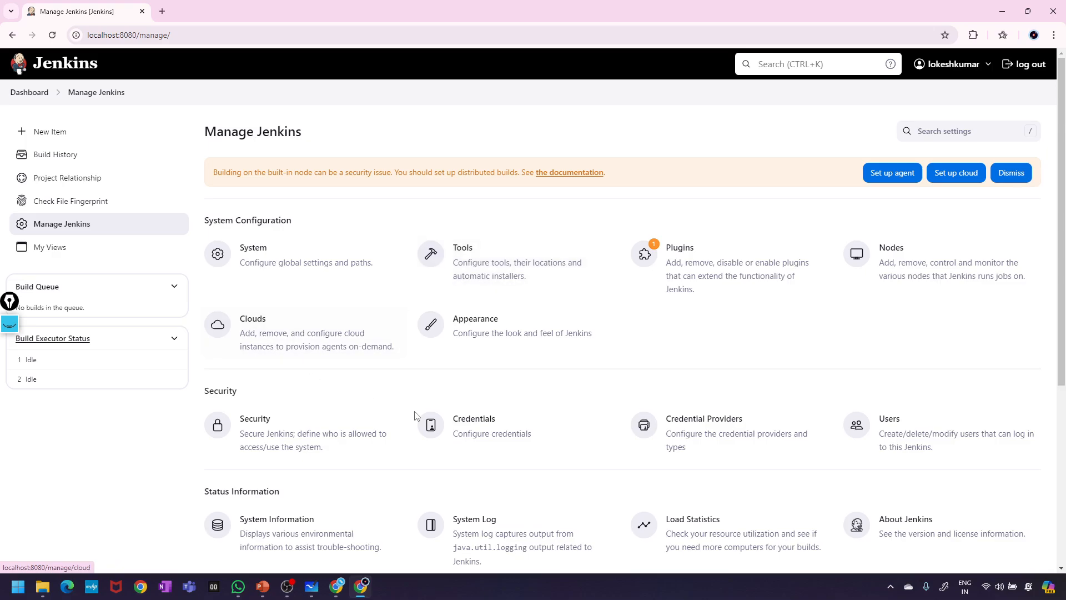
scroll(415, 417, "down", 2)
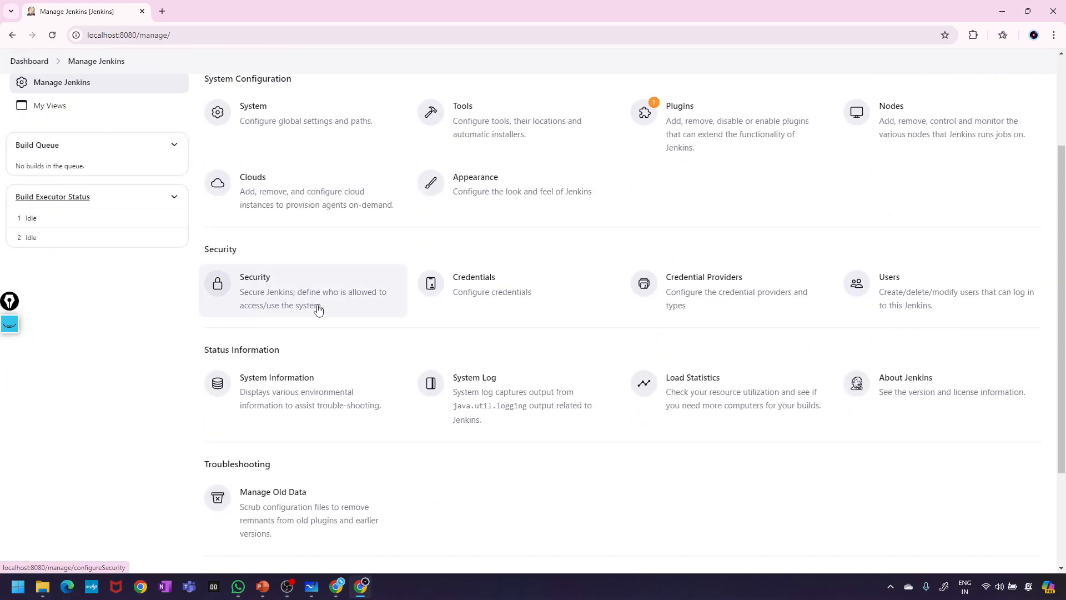
left_click(912, 300)
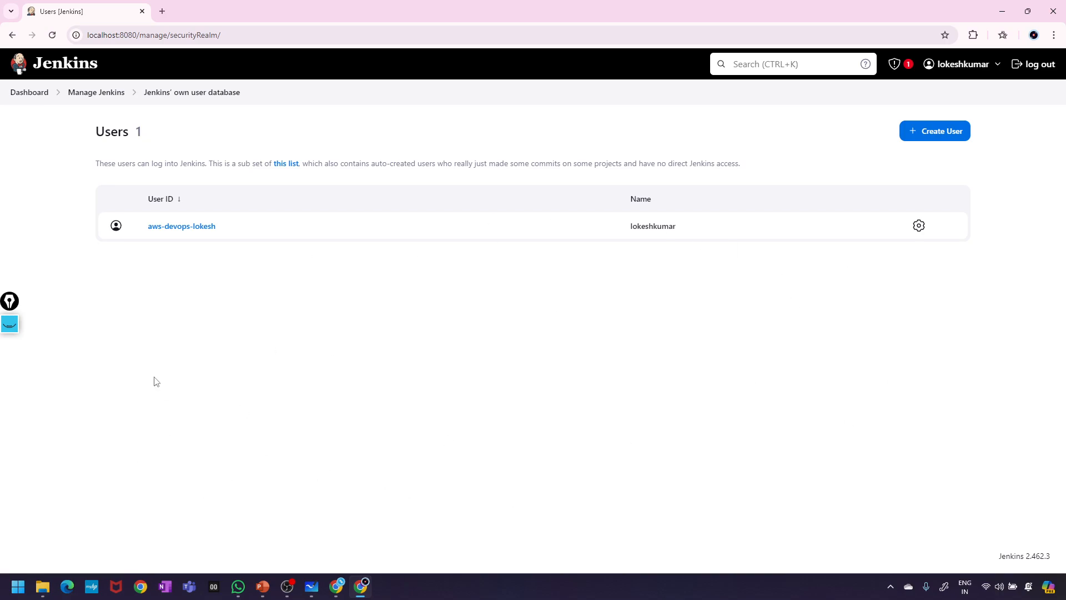
left_click_drag(692, 229, 614, 233)
left_click(331, 265)
left_click(936, 135)
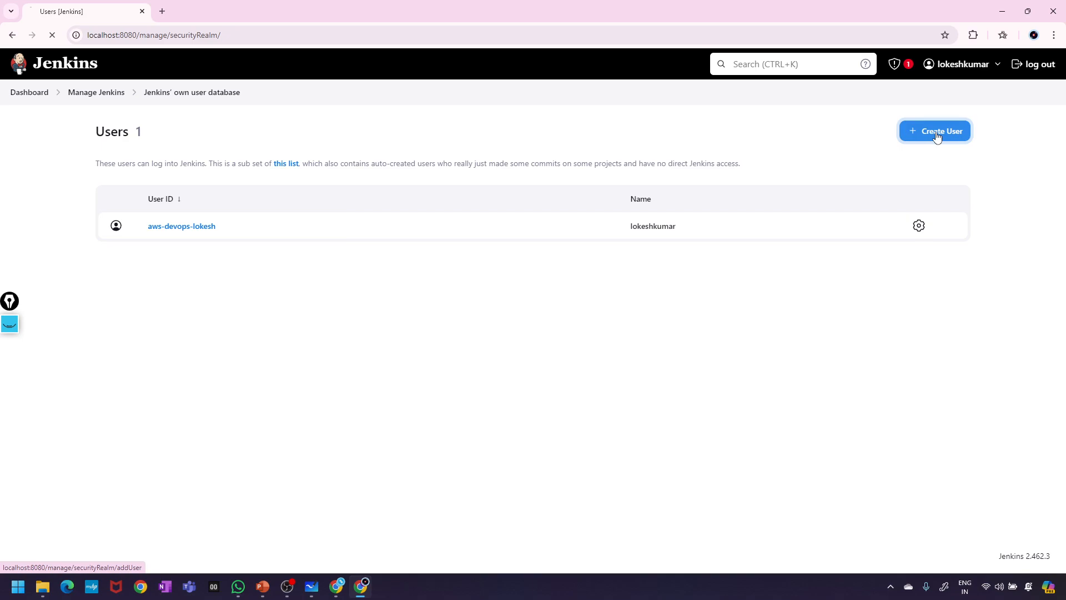
- Enter the new username, a password, and a retyped matching confirmation
left_click(412, 184)
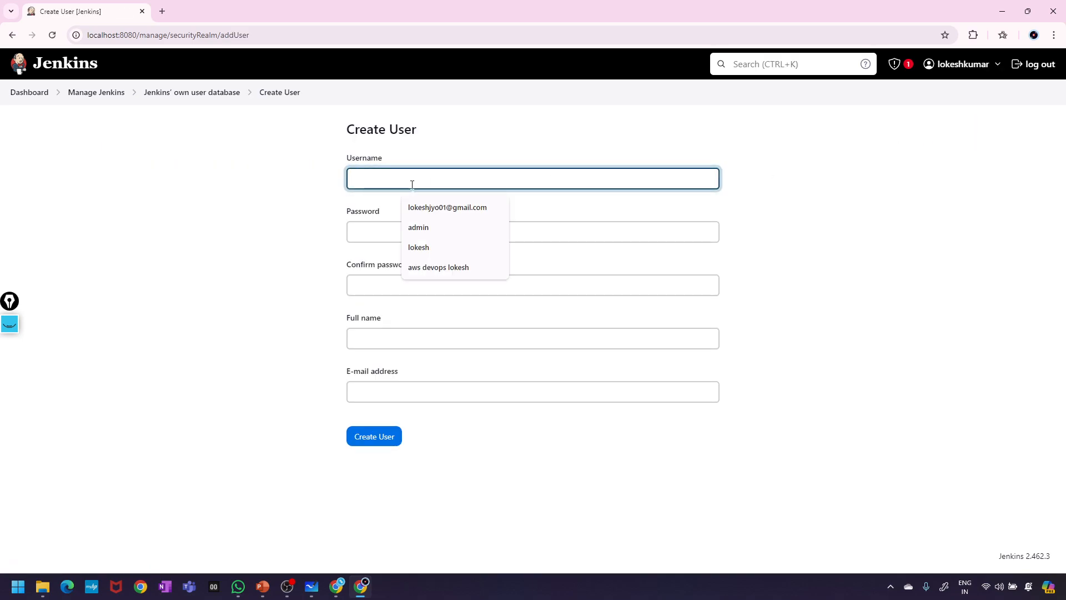
type("yogesh")
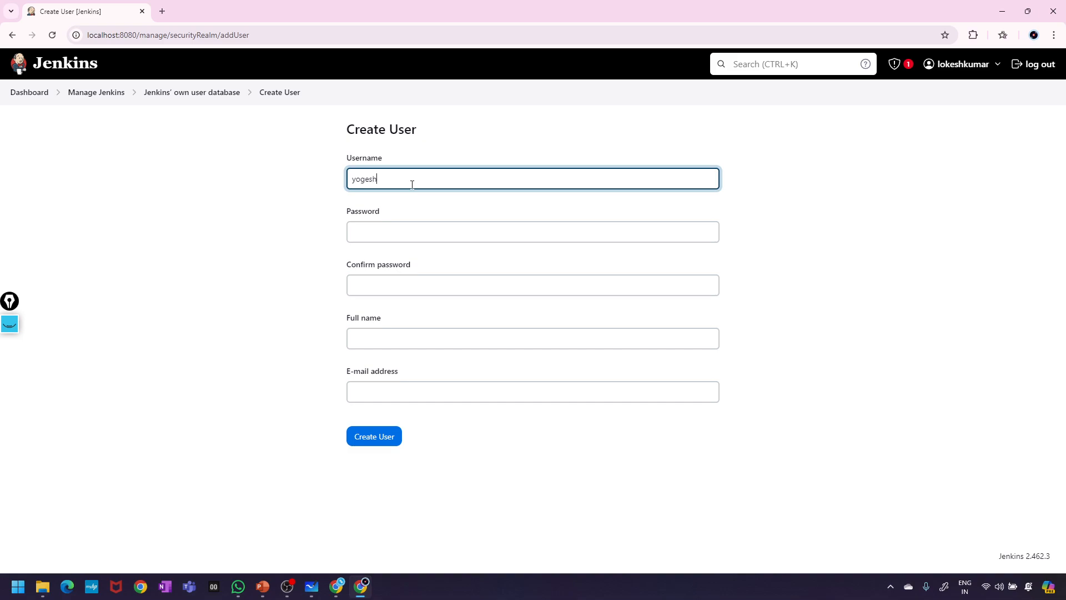
left_click(376, 231)
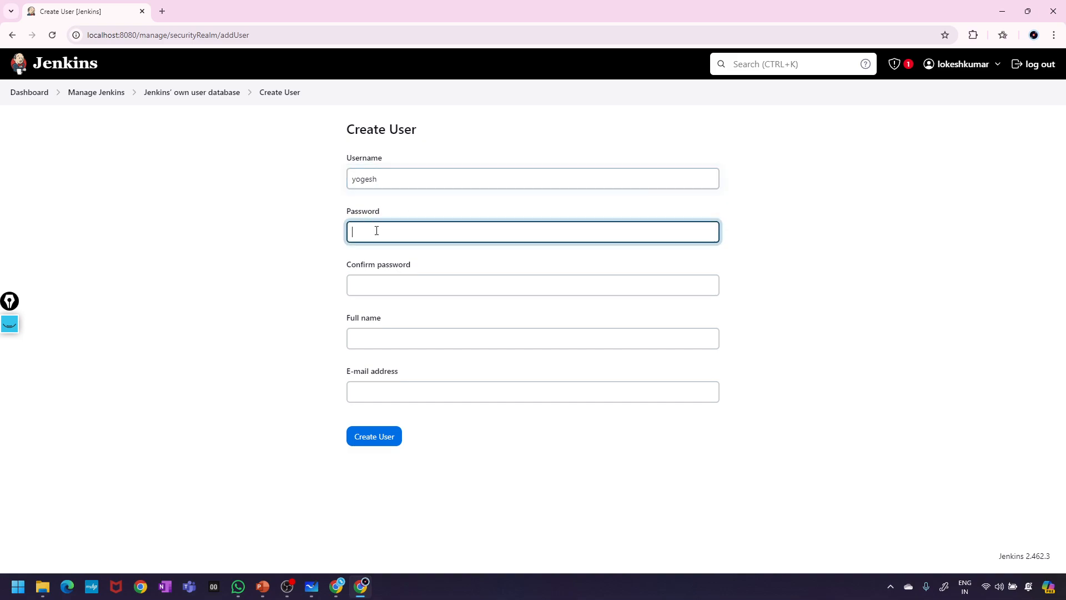
type("yoges")
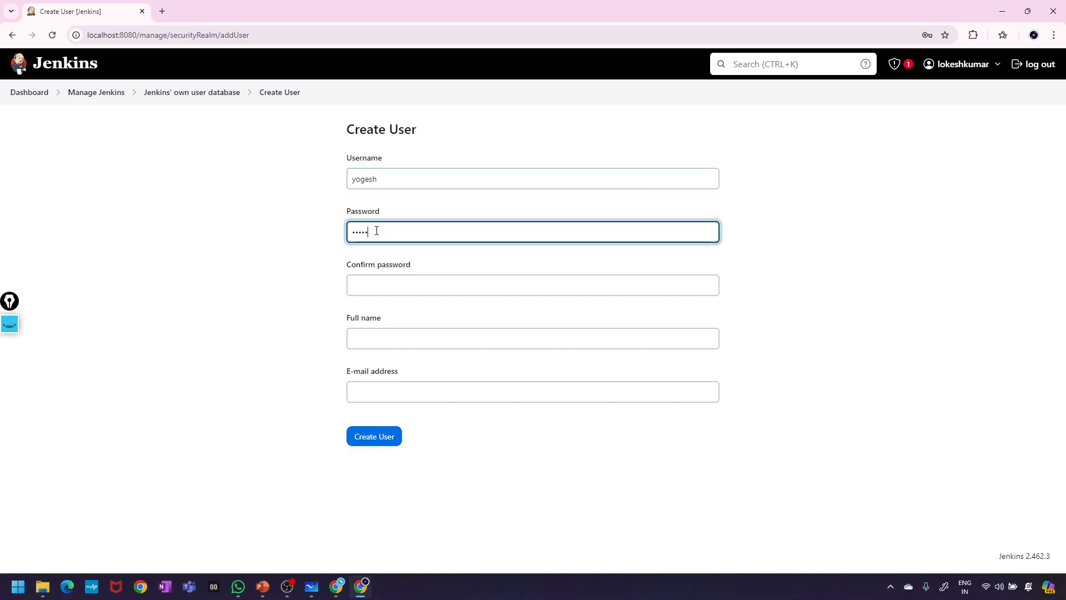
type("h")
left_click(372, 287)
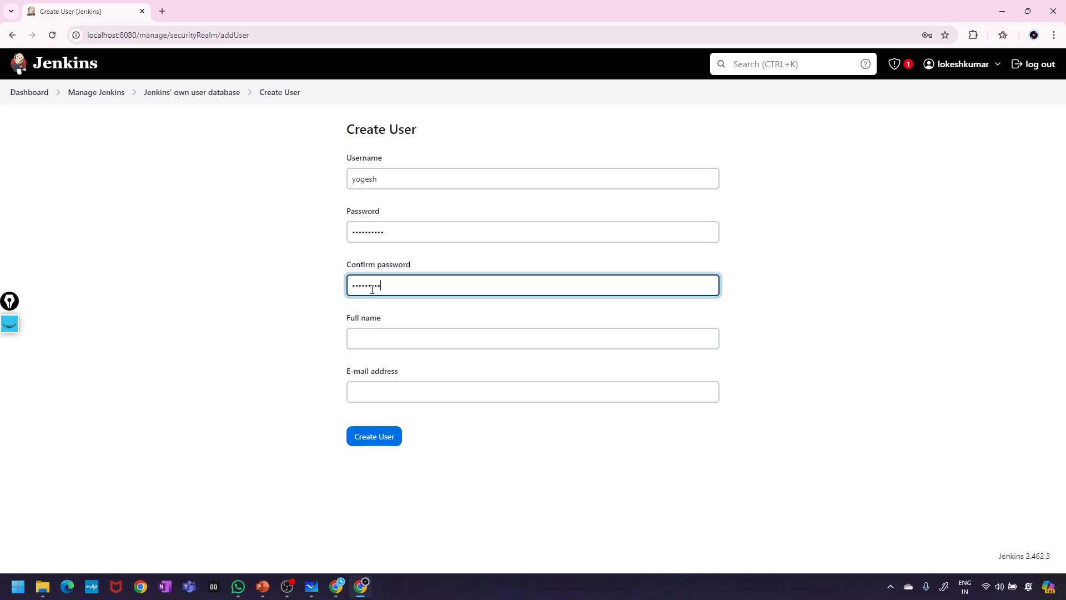
key("ctrl+a")
key("BackSpace")
type("******")
- Shorten the username, add the full name and saved e-mail, and create the user
left_click(374, 336)
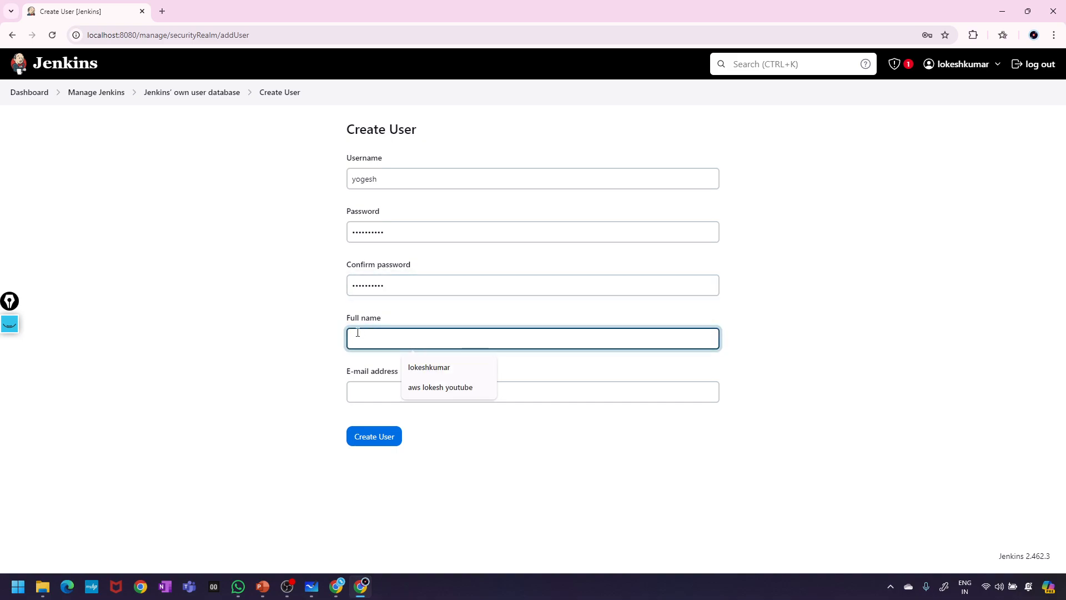
left_click(390, 180)
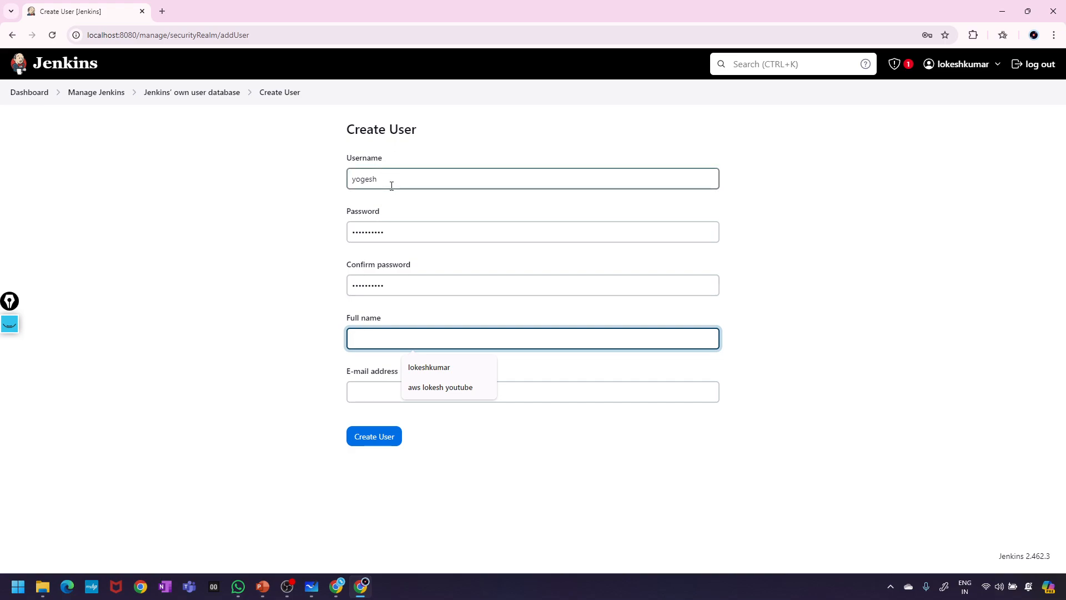
key("BackSpace")
key("BackSpace")
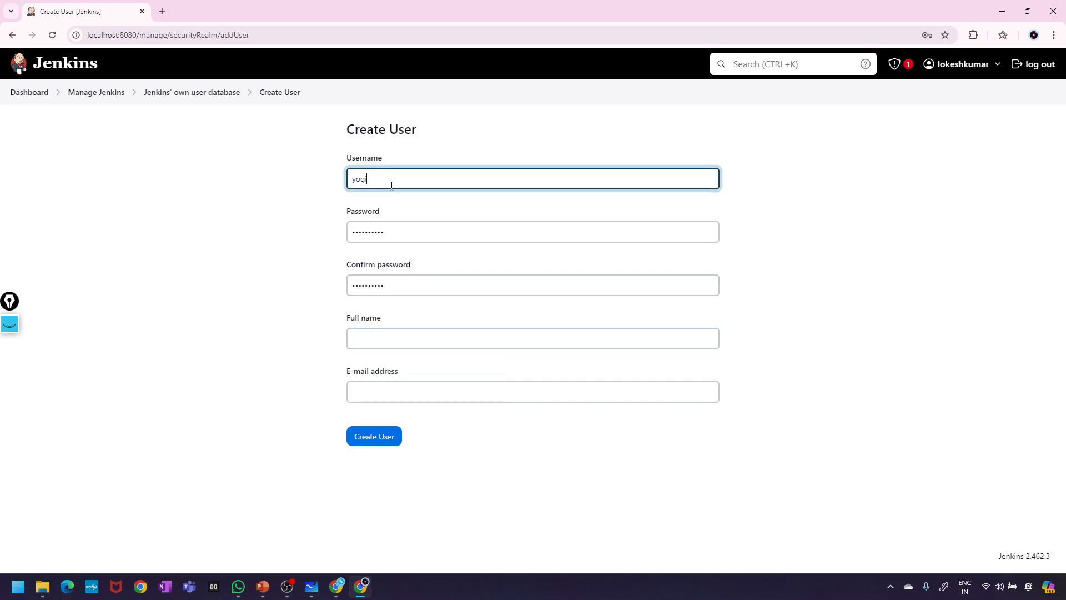
left_click(389, 344)
type("y")
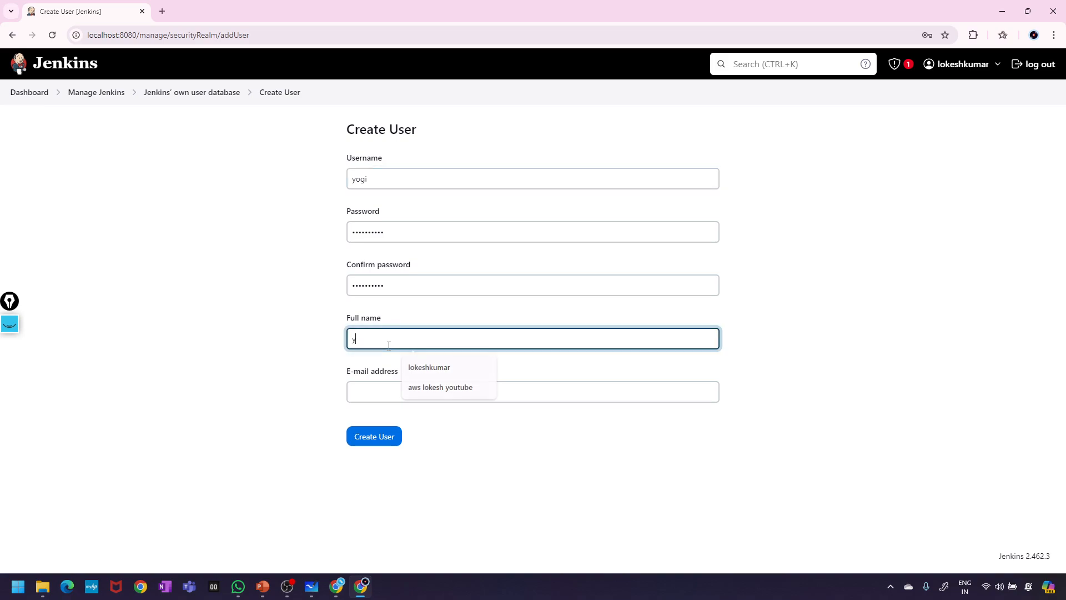
type("ogesh")
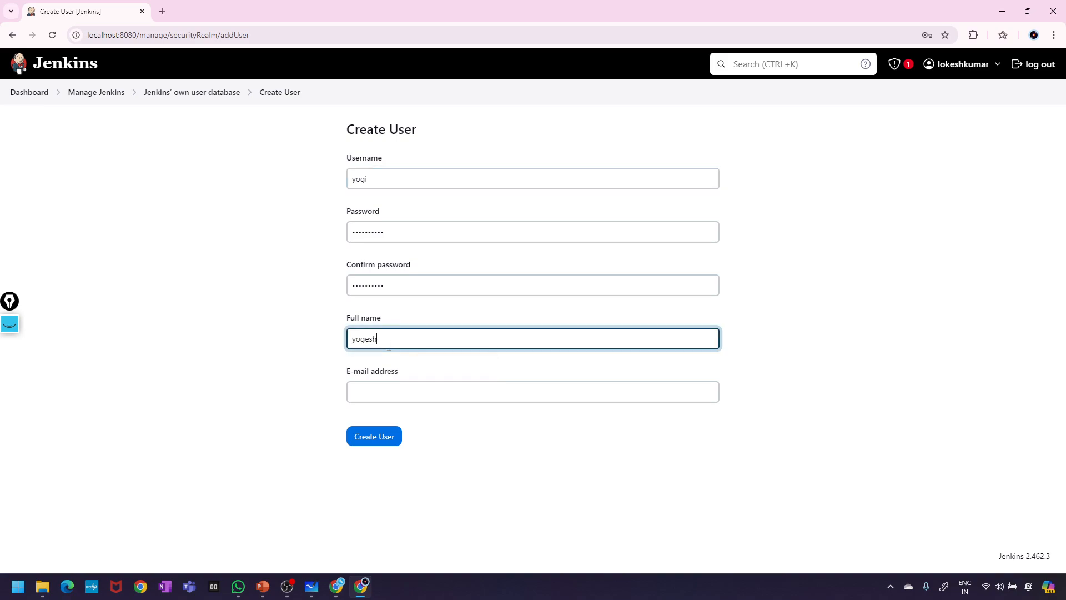
left_click(367, 394)
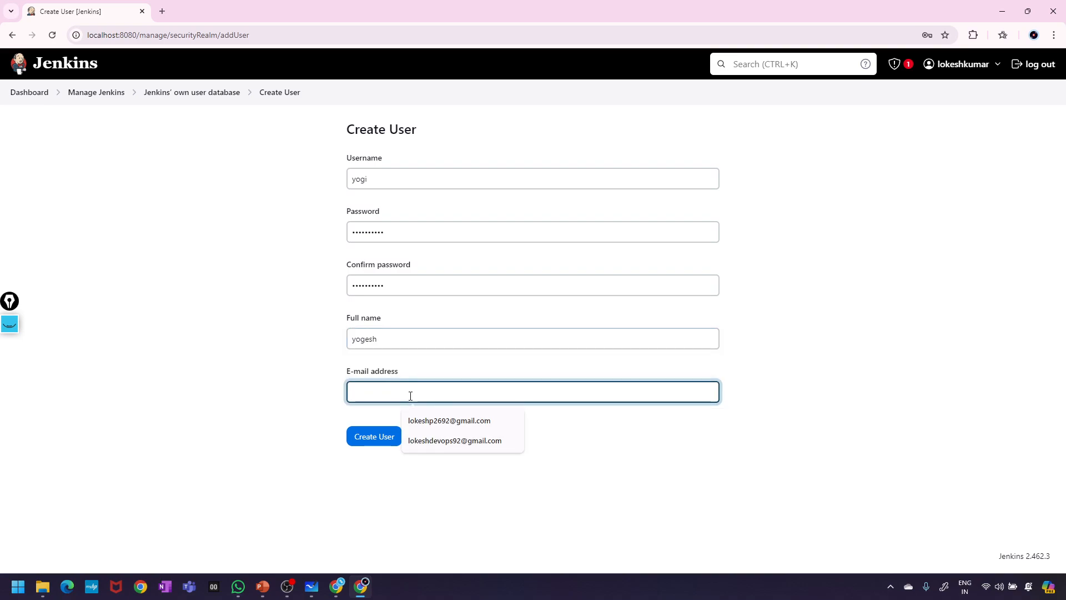
left_click(444, 441)
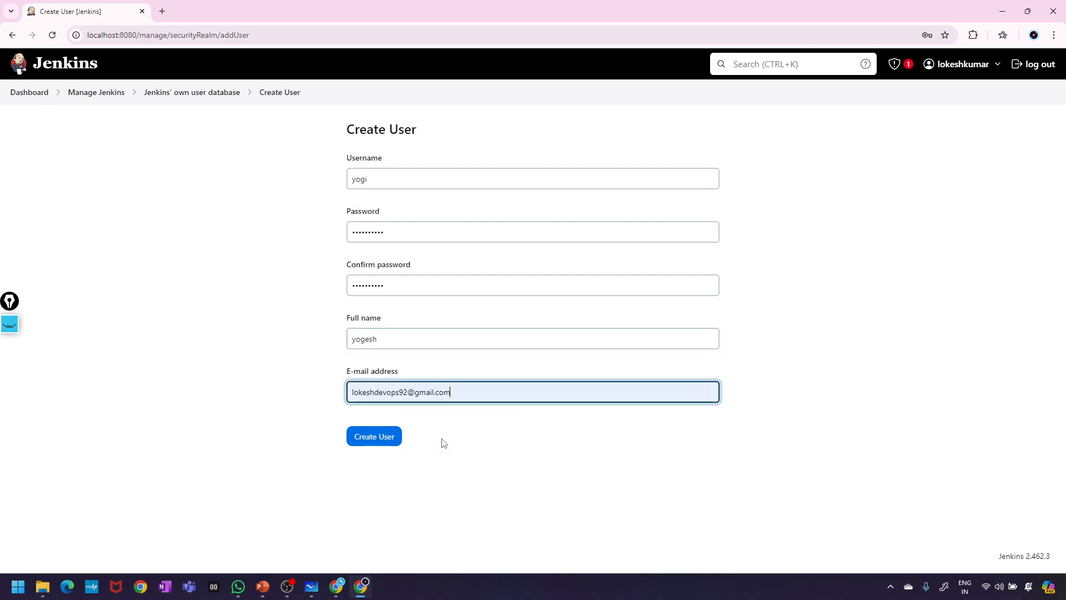
left_click(374, 436)
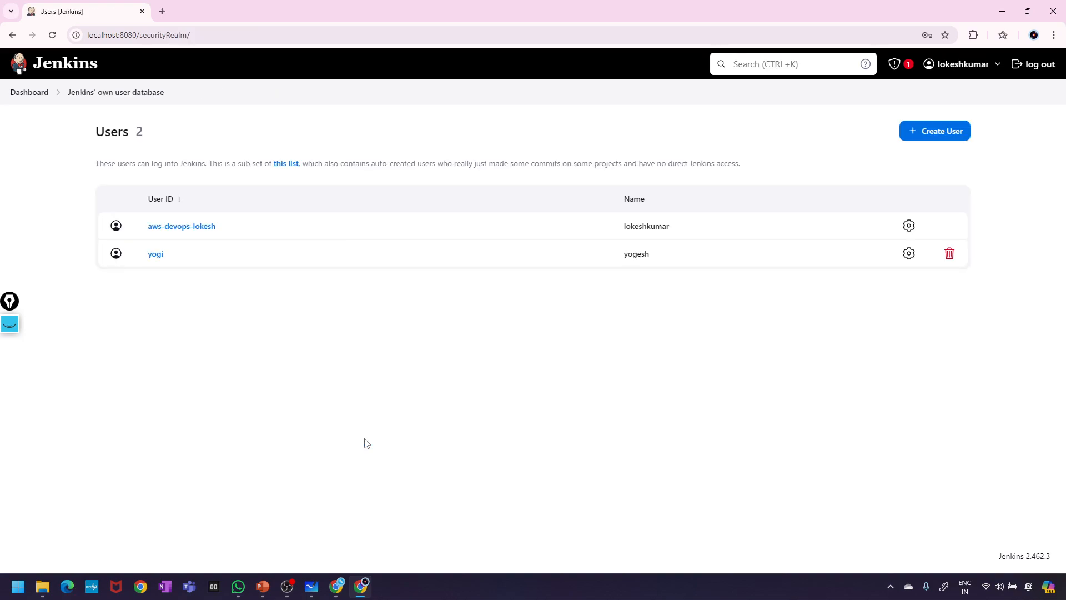
- Open a new Create User form and enter the third username and password twice
left_click(924, 138)
left_click(501, 180)
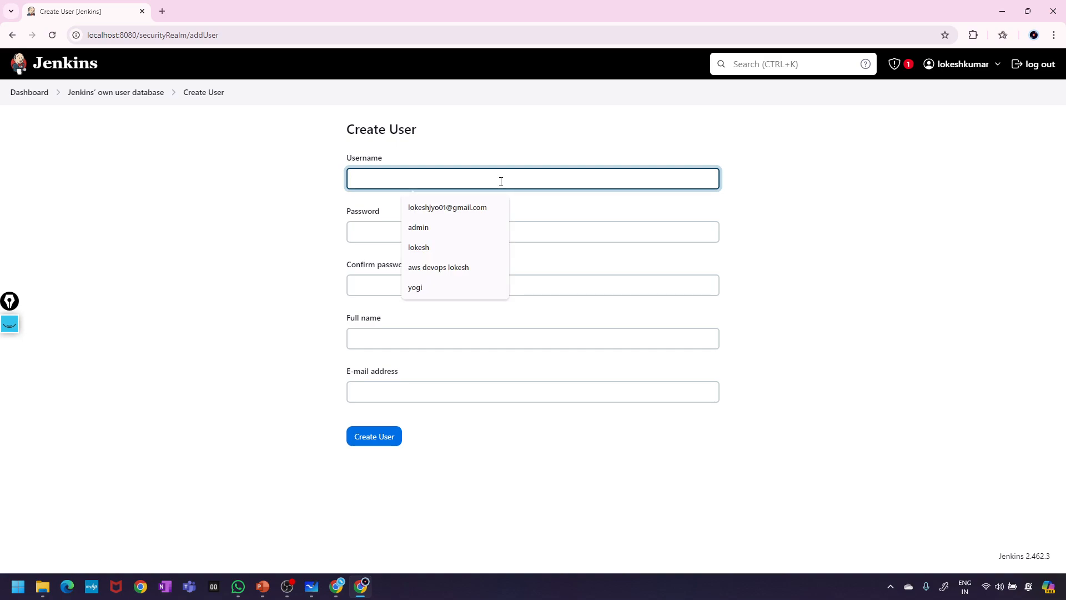
type("yesh")
left_click(436, 232)
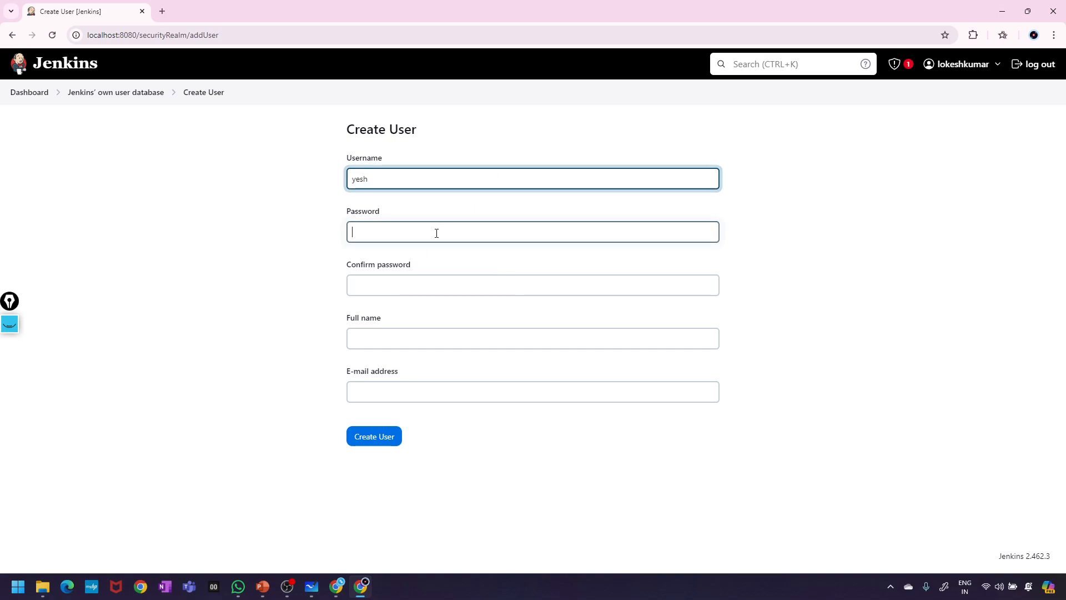
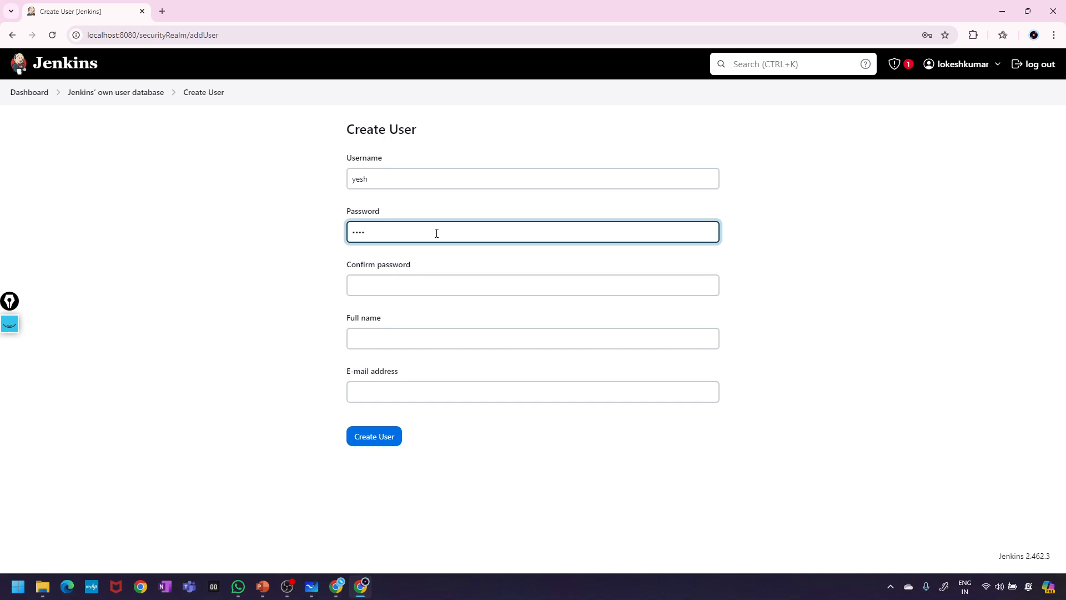
left_click(398, 287)
type("yes")
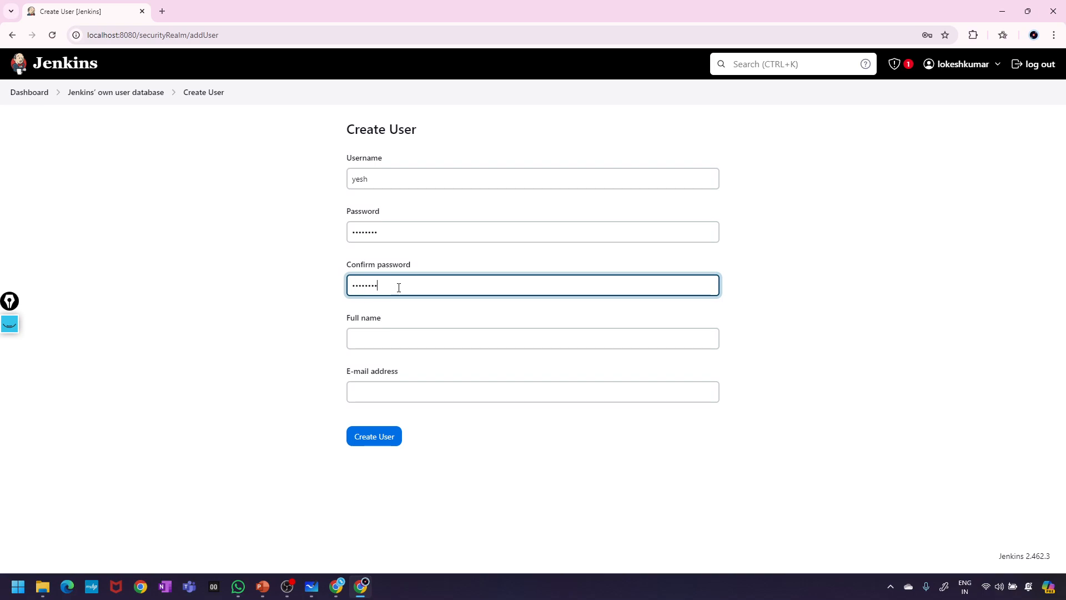
- Add the third user's full name and saved e-mail, and create the account
left_click(365, 338)
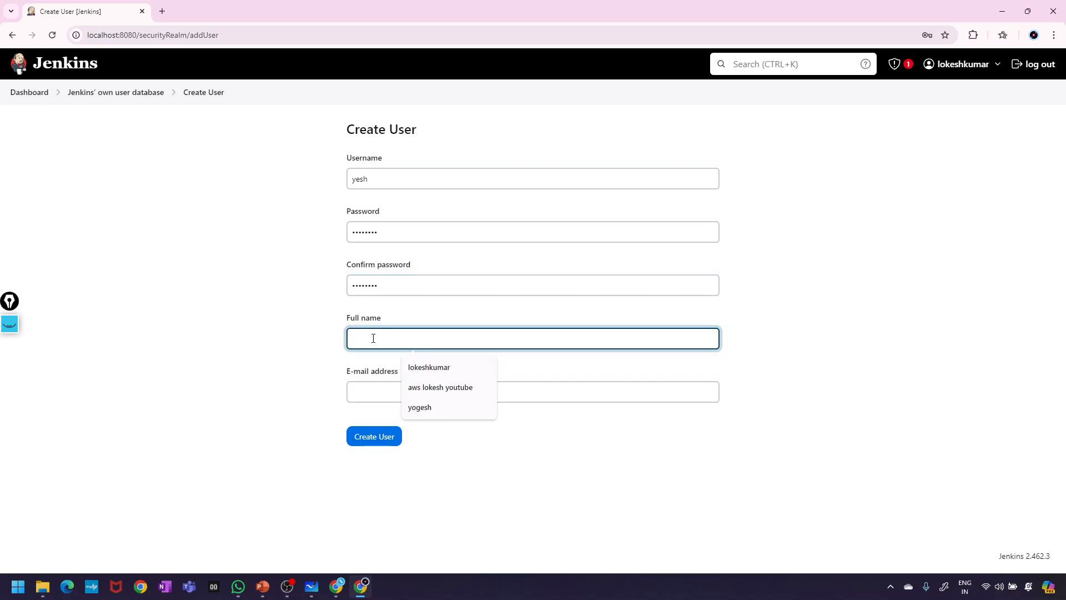
type("ye")
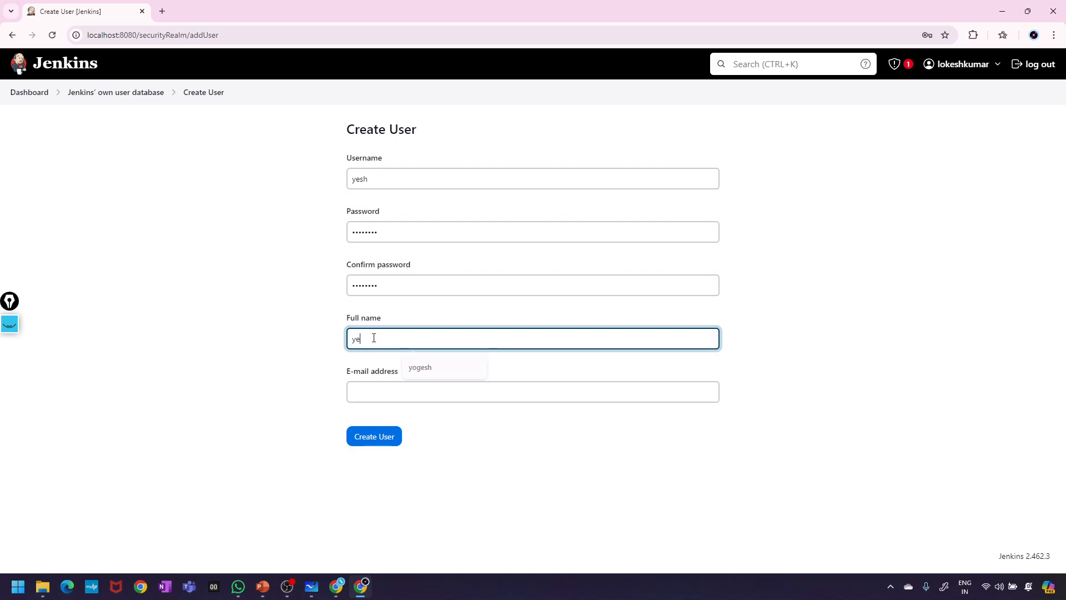
type("shwanth")
left_click(371, 397)
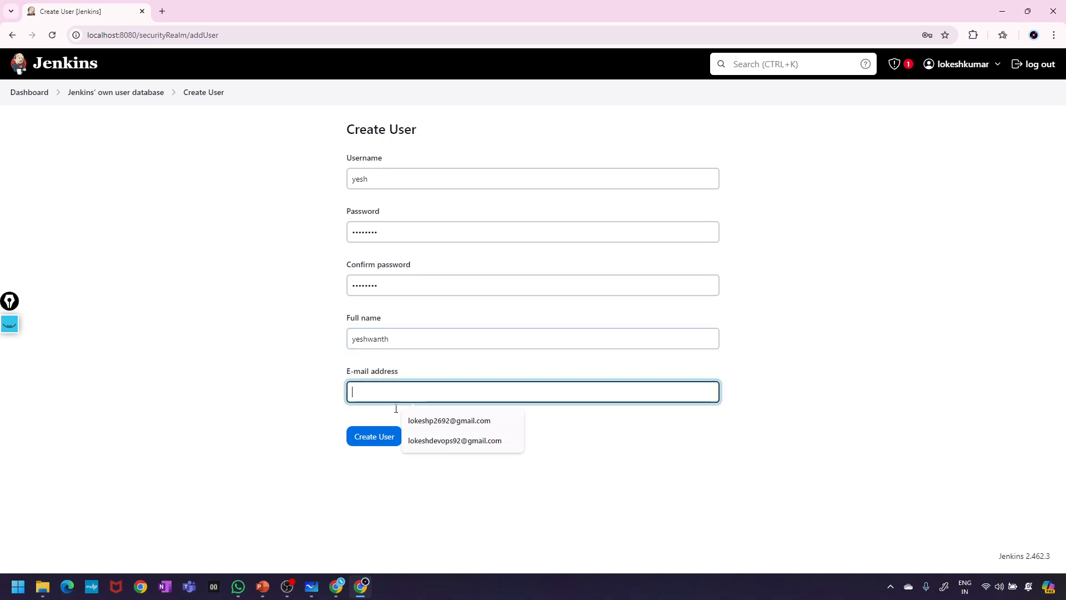
left_click(435, 441)
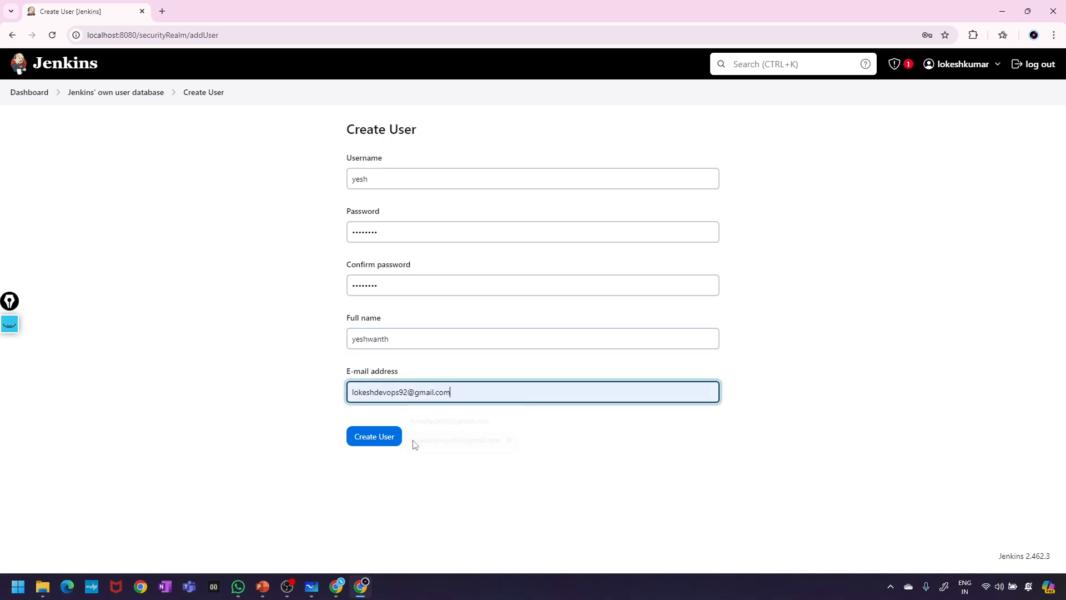
left_click(372, 439)
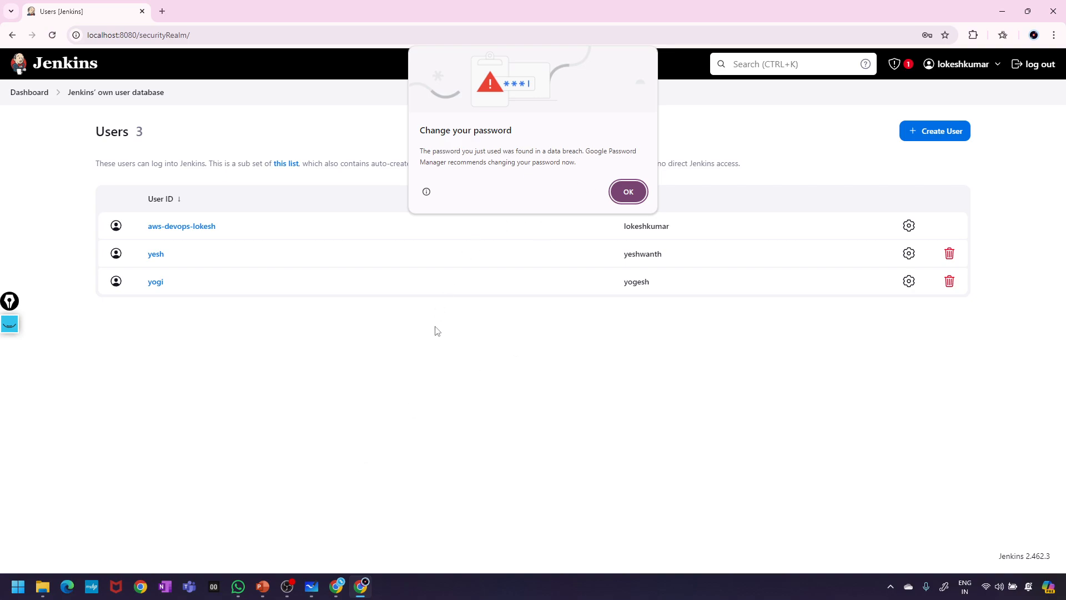
- Open a New Incognito window and load localhost:8080
left_click(1053, 35)
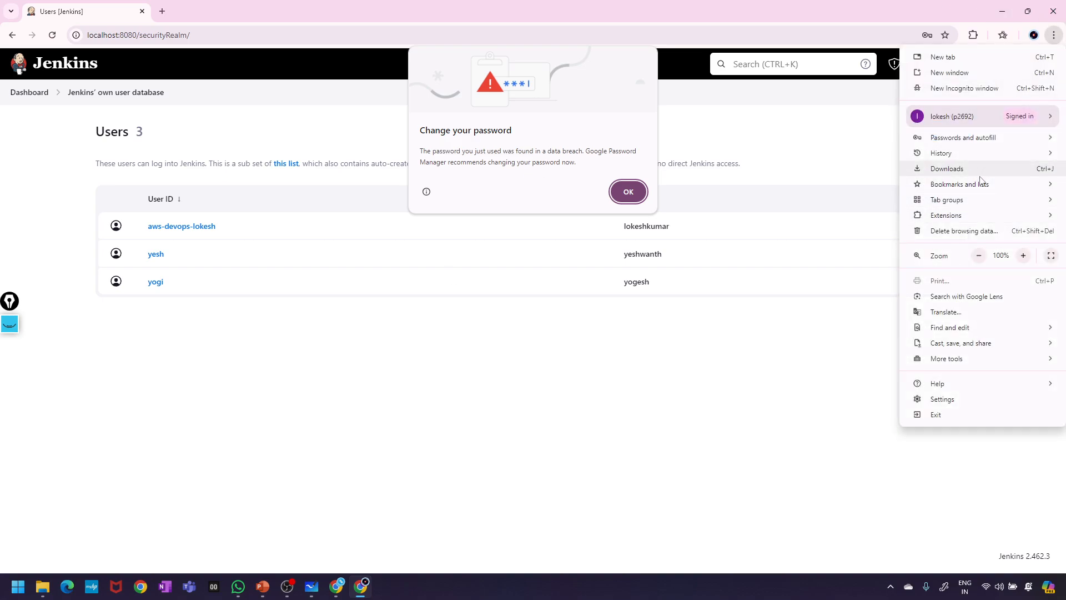
left_click(945, 90)
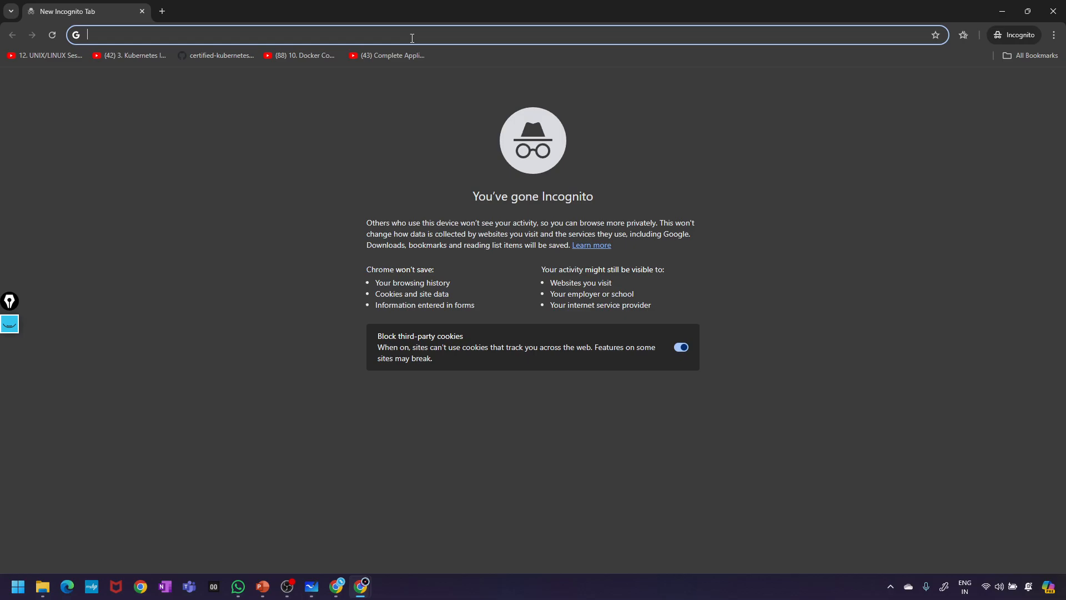
type("l")
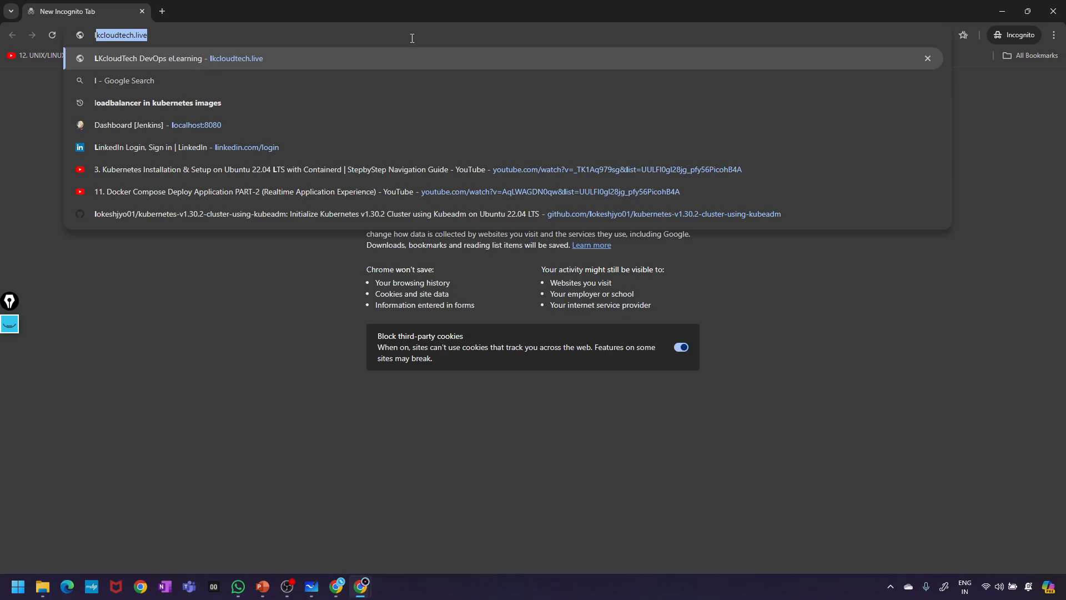
key("BackSpace")
key("BackSpace")
type("localhost:8080")
key("Return")
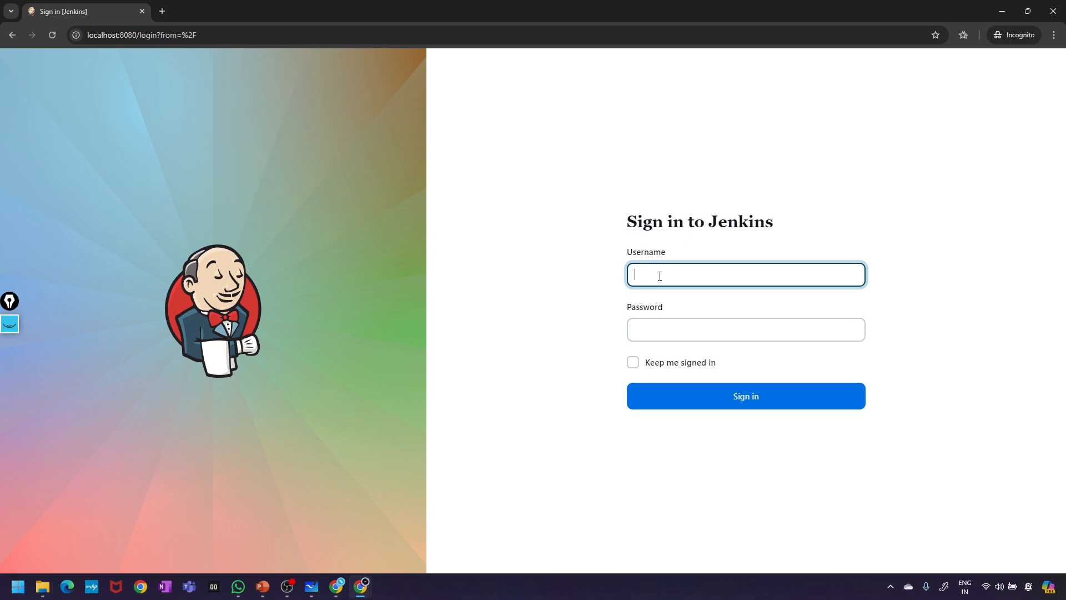
- Sign in as the newly created second user with their password
type("yogi")
left_click(661, 328)
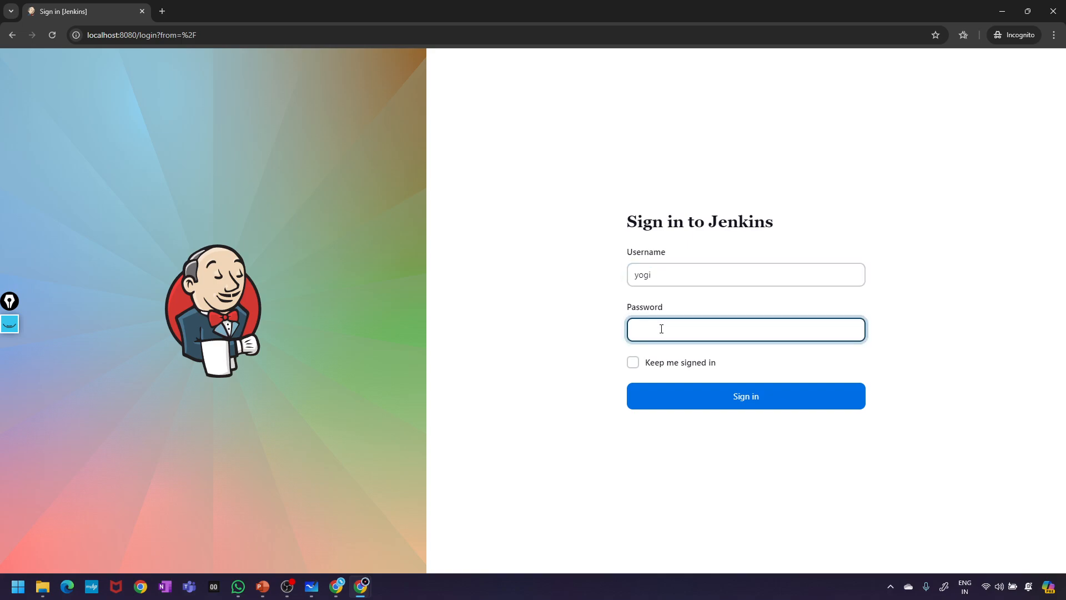
type("••••••••")
left_click(738, 398)
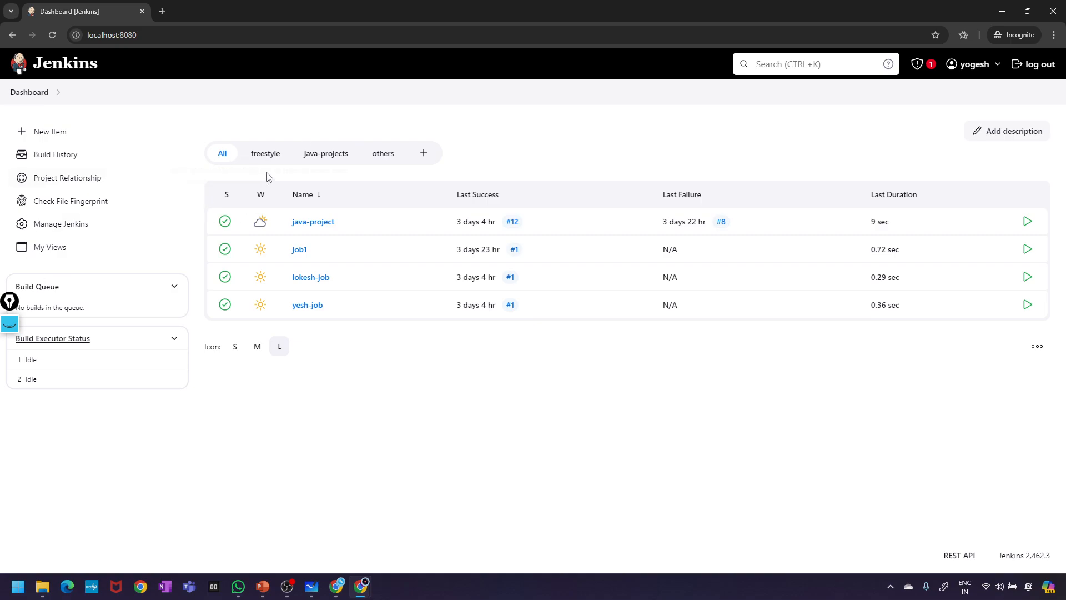
- Visit New Item and return, then load localhost:8080 in a new Incognito window
left_click(71, 137)
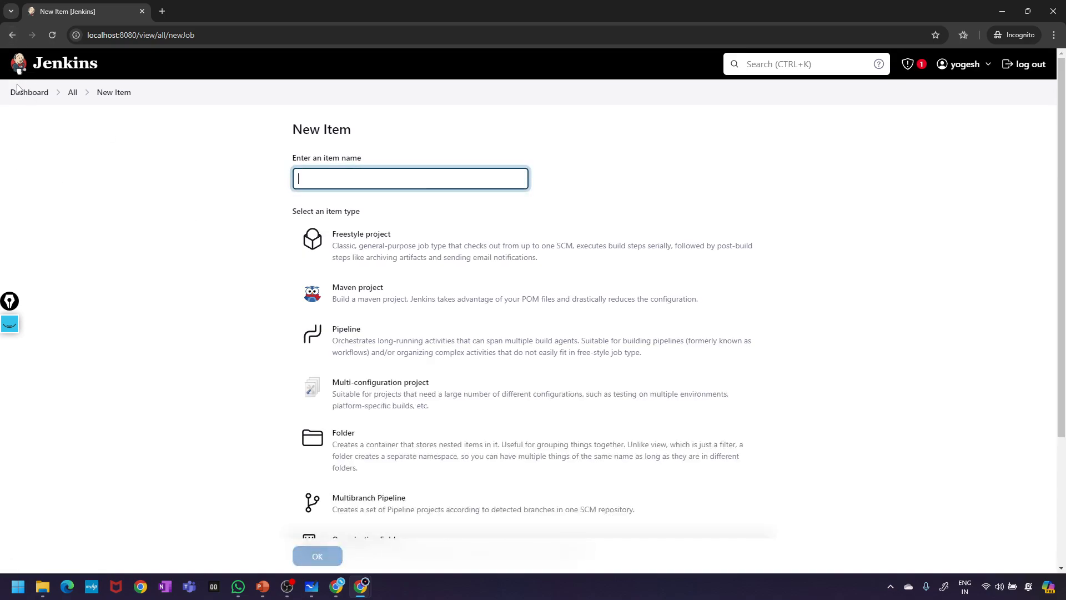
left_click(12, 35)
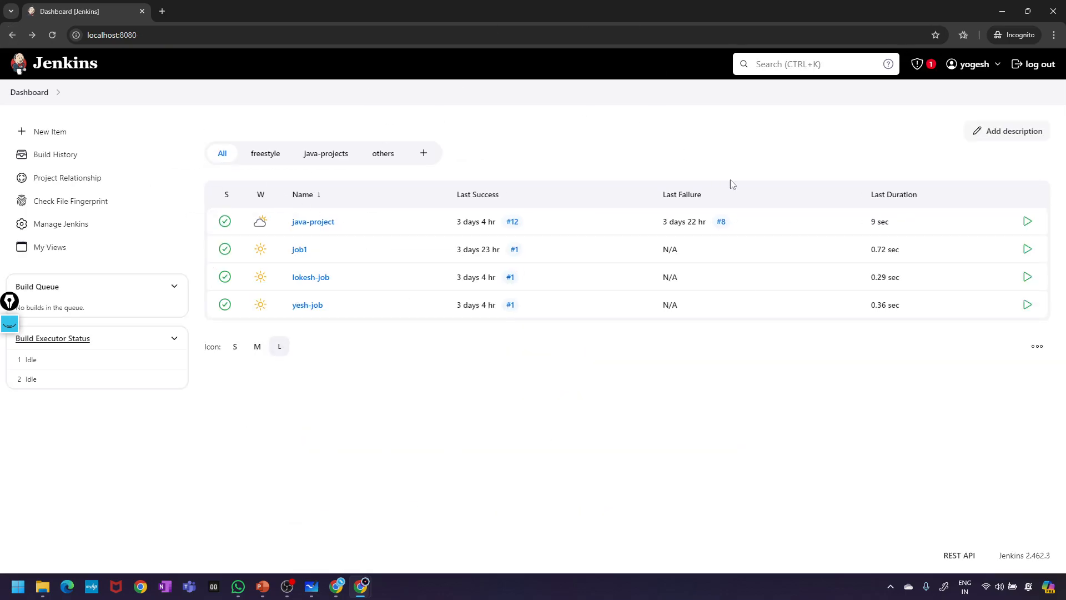
left_click(1053, 35)
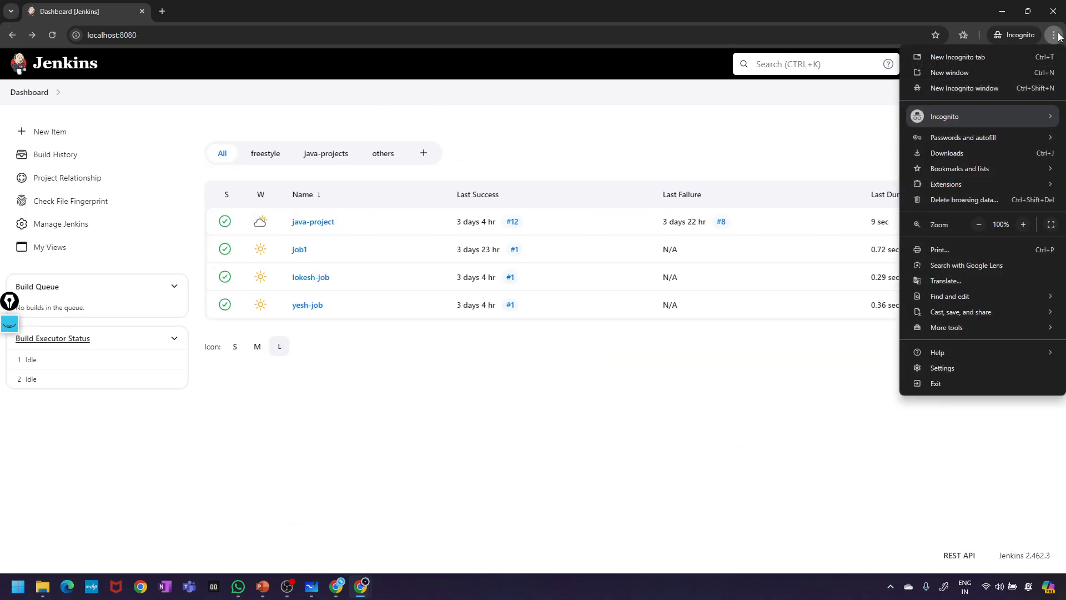
left_click(953, 90)
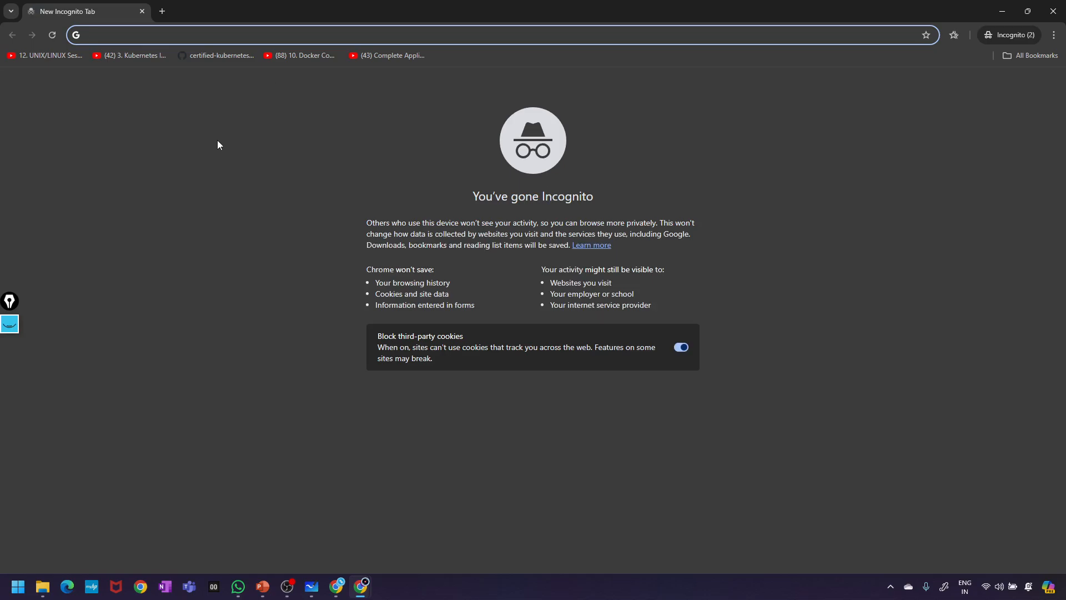
type("l")
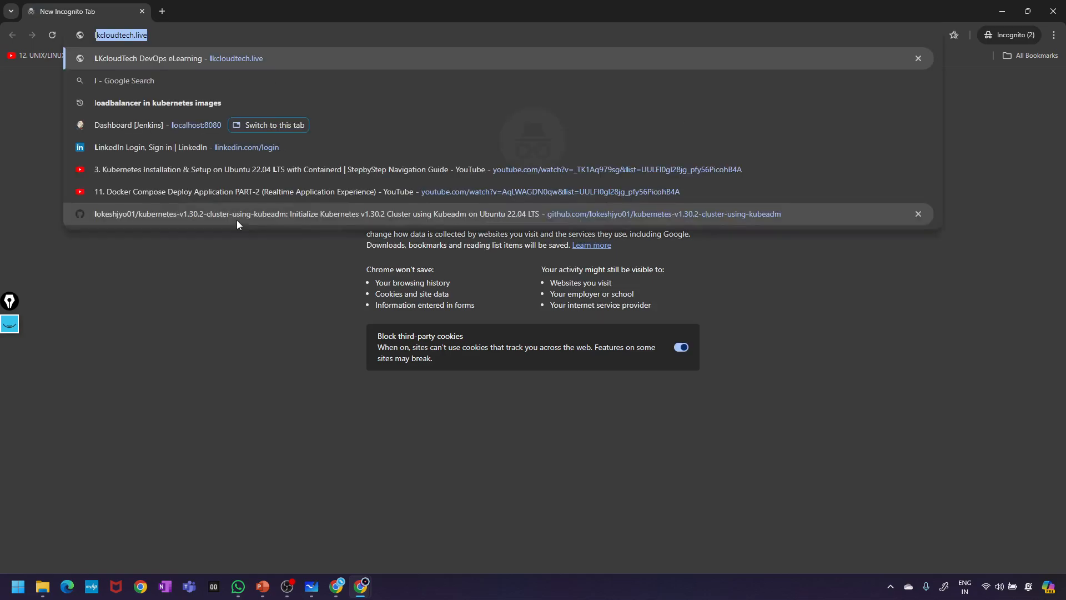
type("ocalhost:8080")
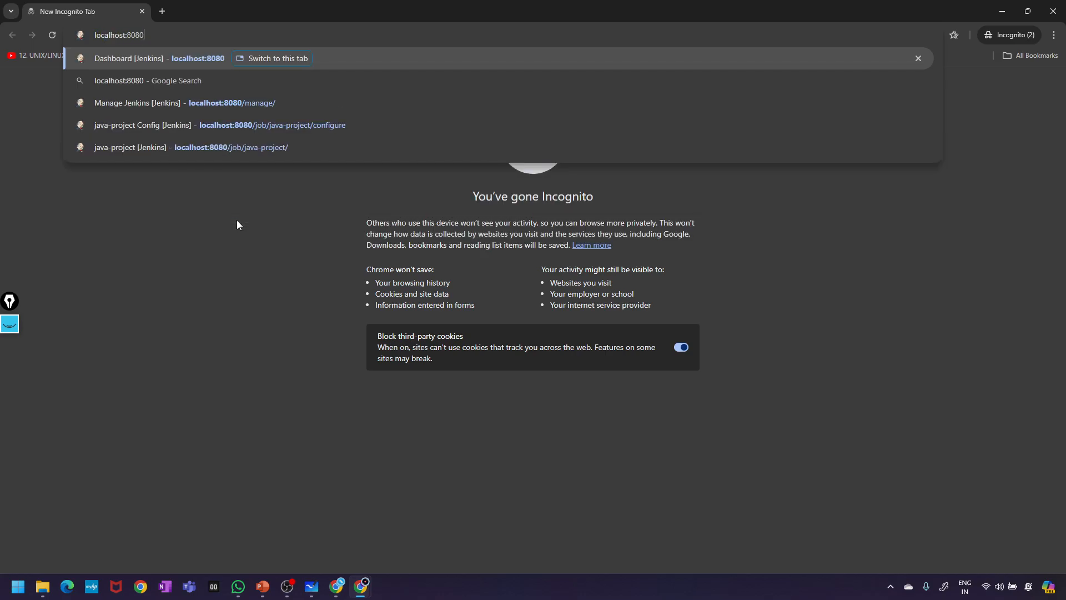
key("Return")
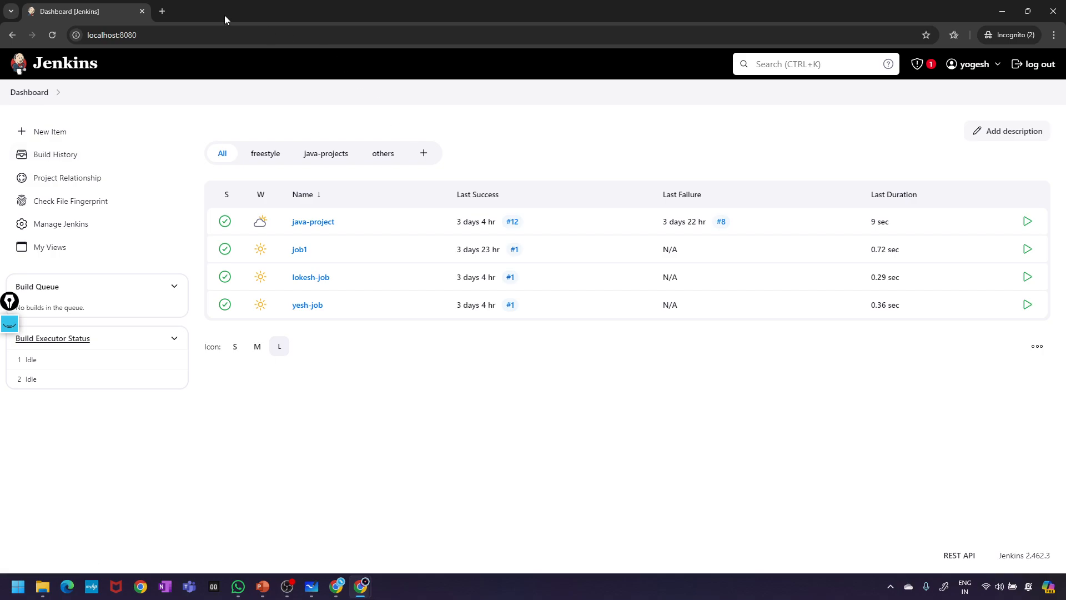
- Open a second Incognito window showing the Jenkins Dashboard at localhost:8080
left_click(1052, 36)
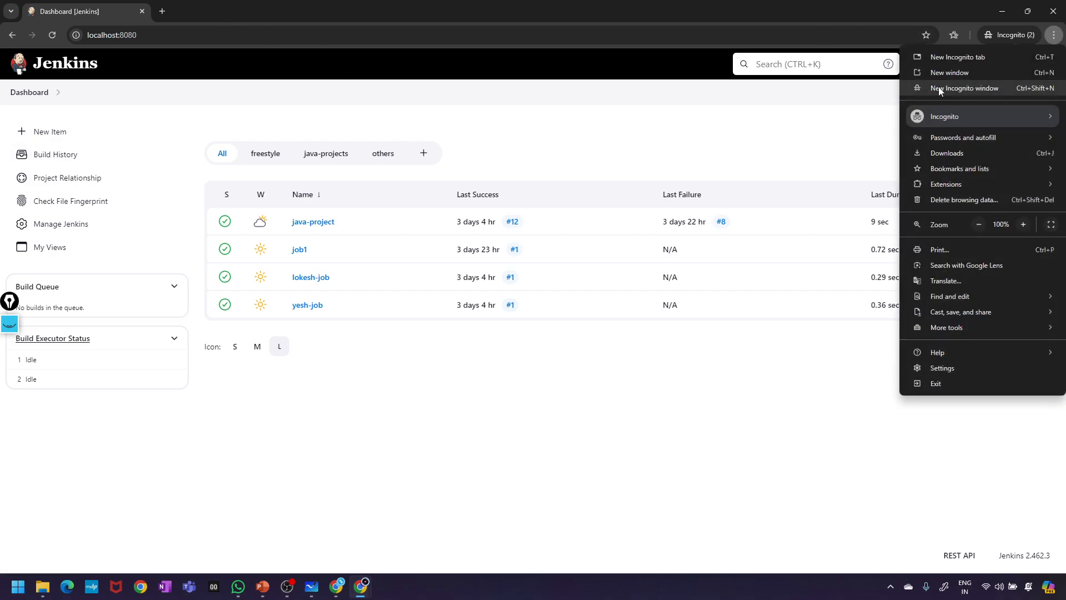
left_click(938, 88)
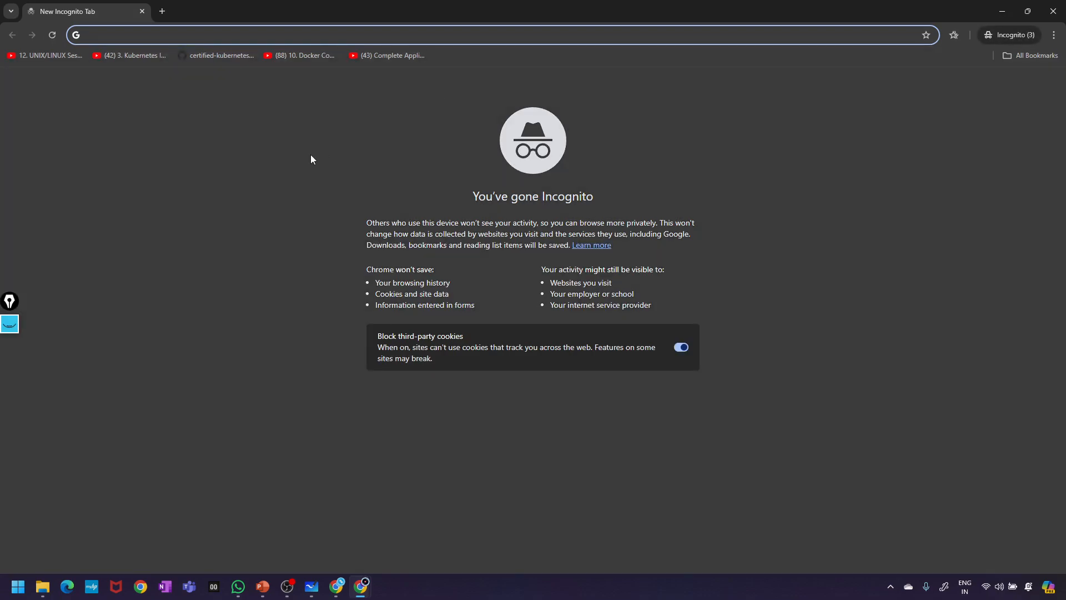
type("localhost:8080")
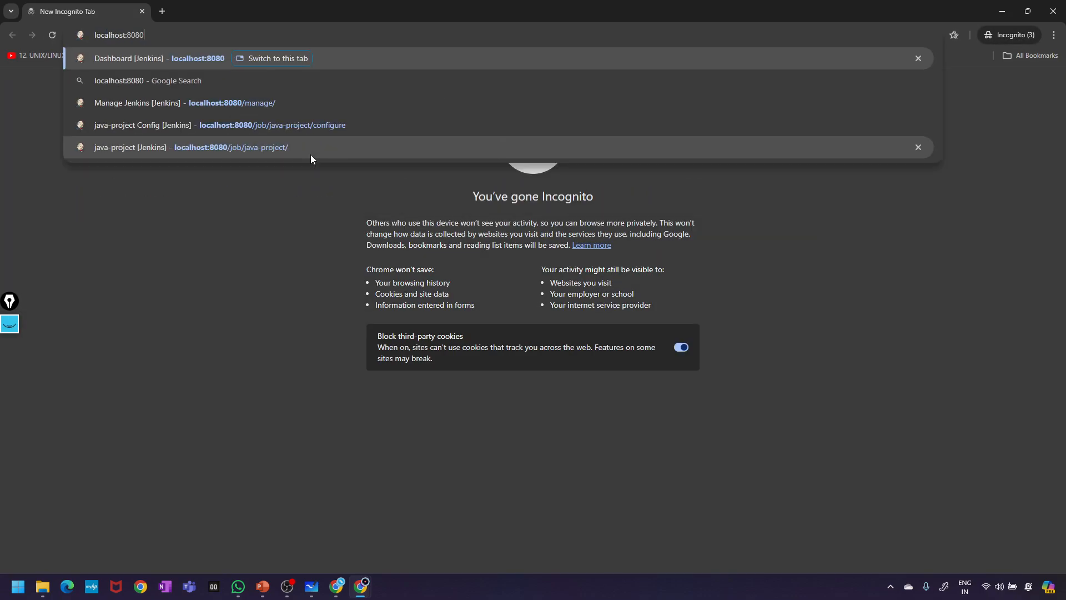
key("Return")
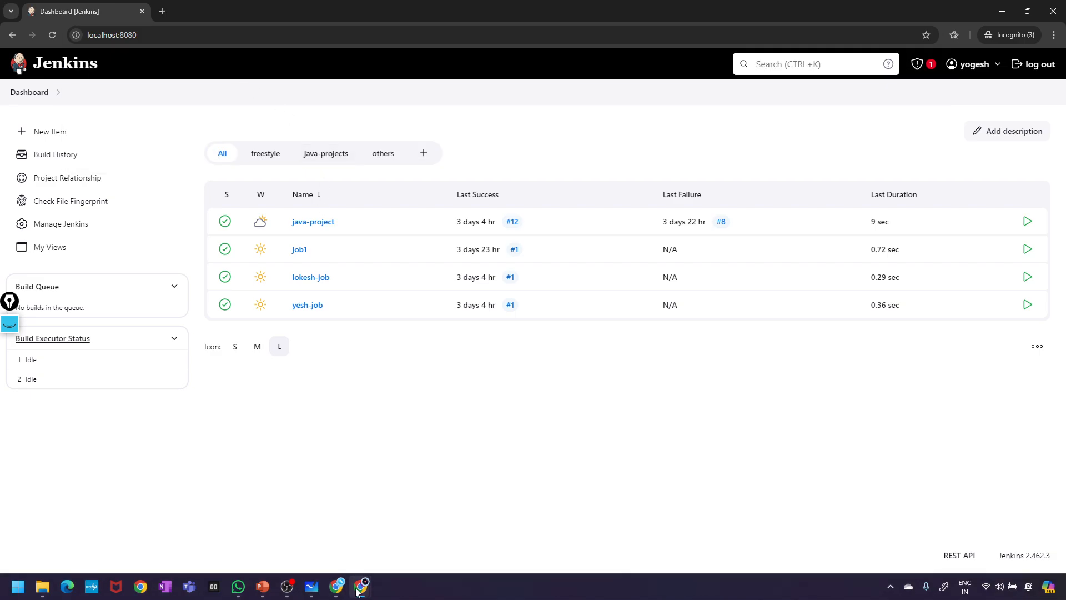
- Close two extra browser windows and dismiss the password breach warning on the Users window
mouse_move(361, 586)
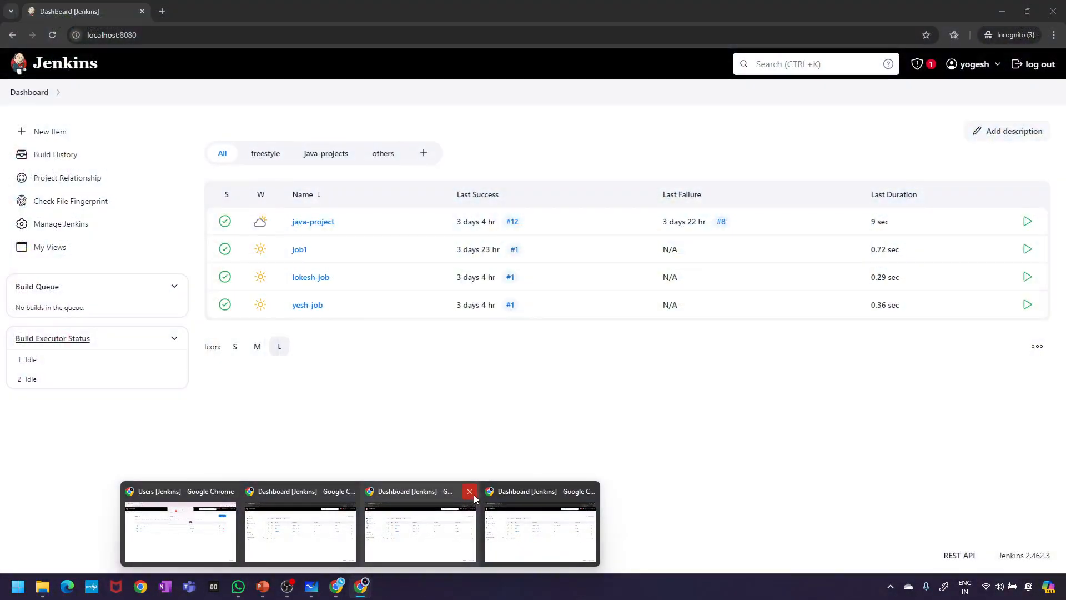
left_click(473, 493)
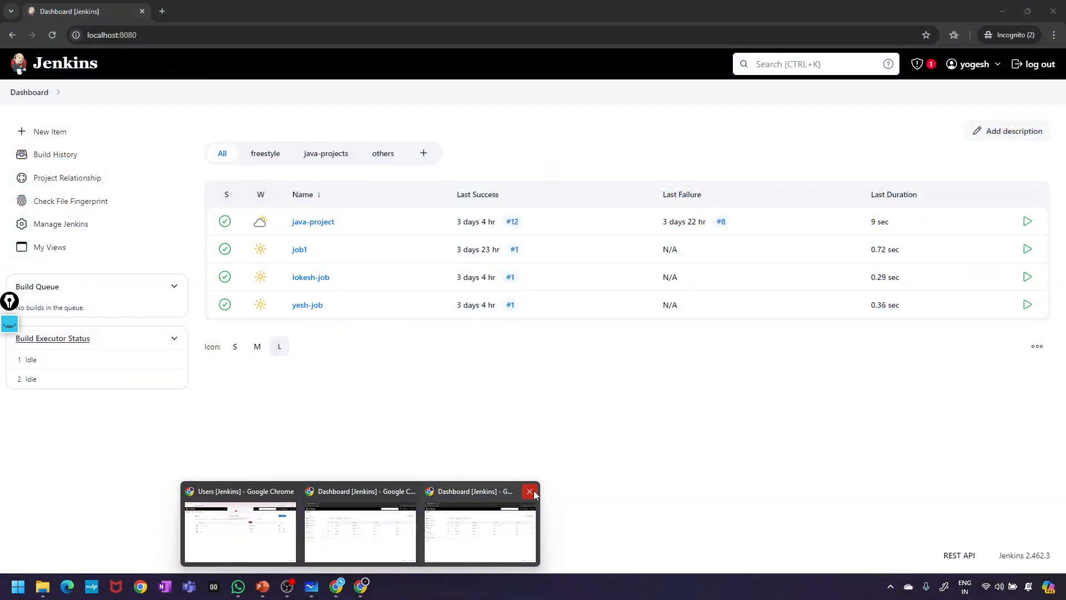
left_click(529, 491)
left_click(280, 529)
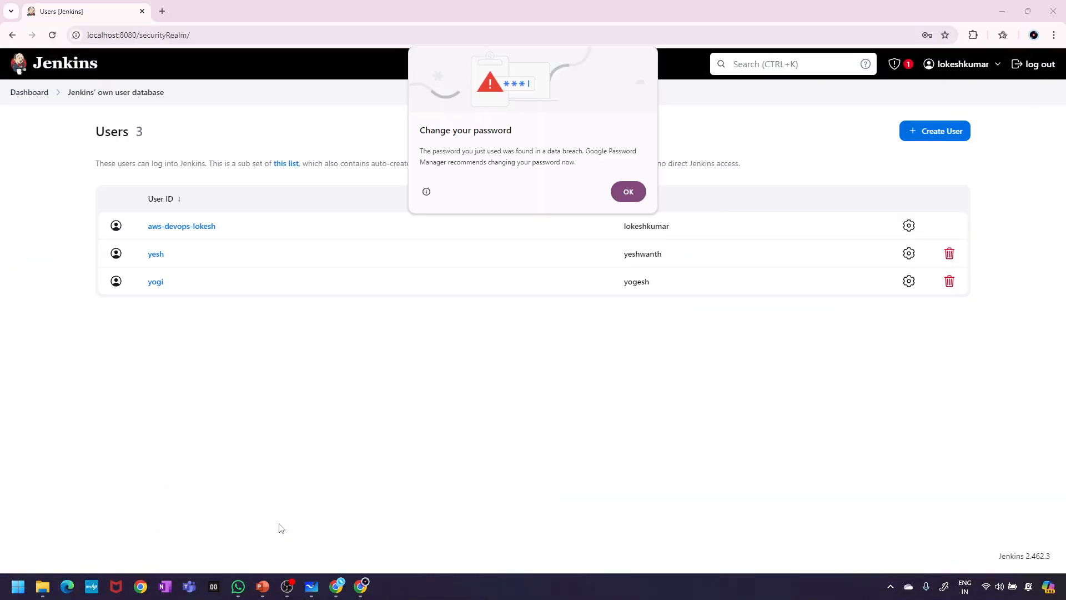
left_click(626, 192)
- Load the Jenkins Dashboard at localhost:8080 in a new Incognito window
left_click(1056, 35)
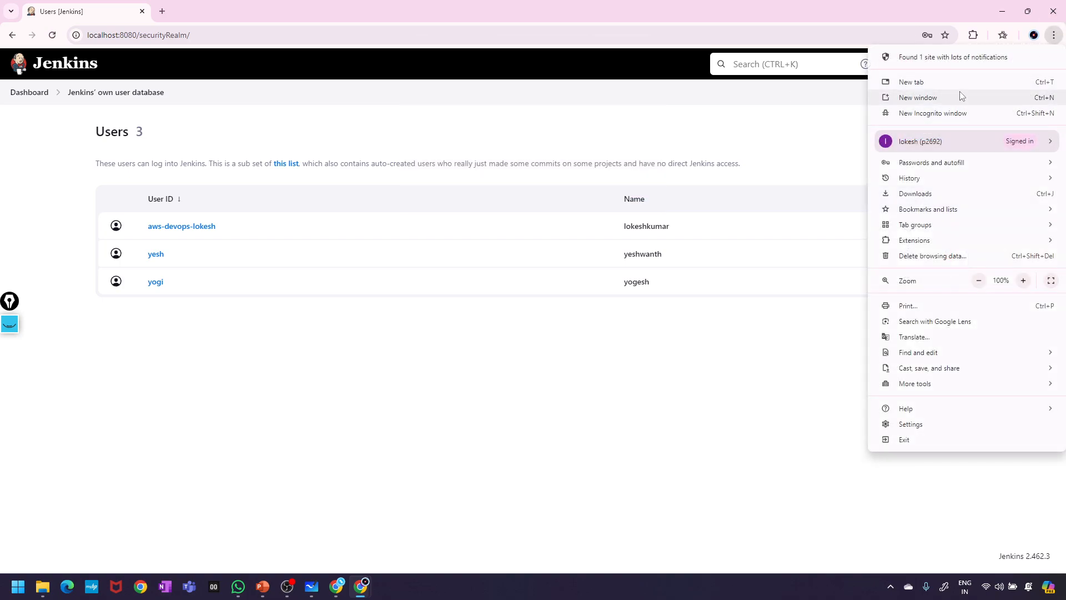
left_click(961, 113)
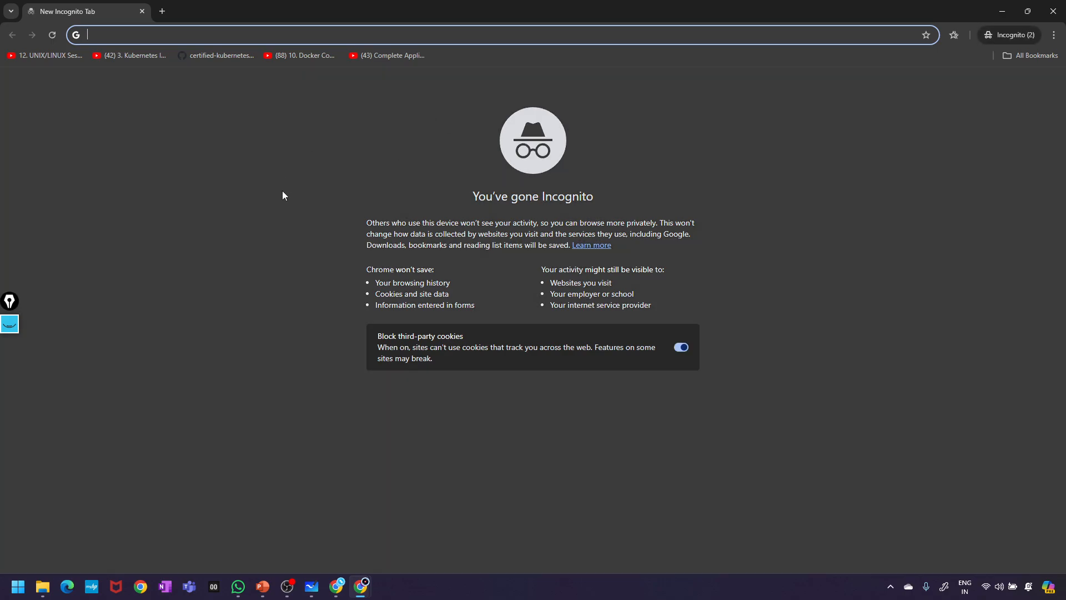
type("l")
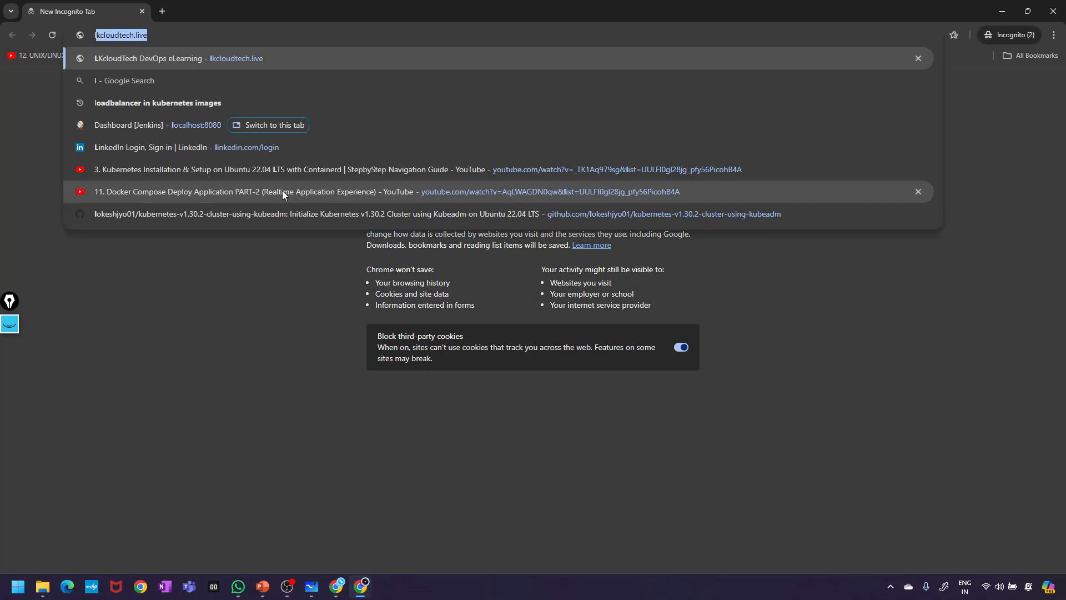
type("ocalhost:8080")
key("Return")
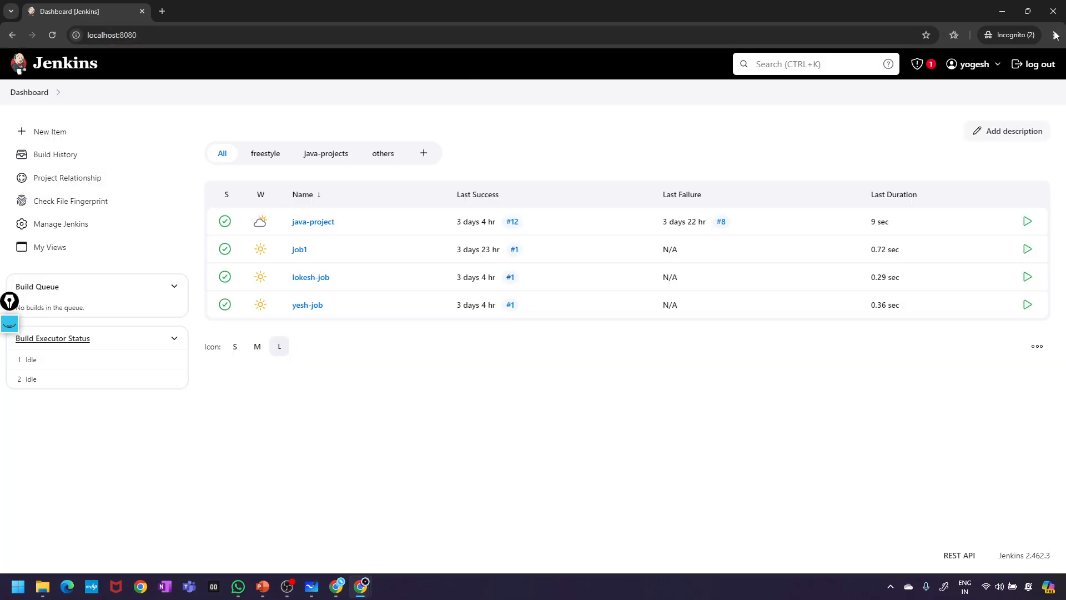
left_click(1016, 33)
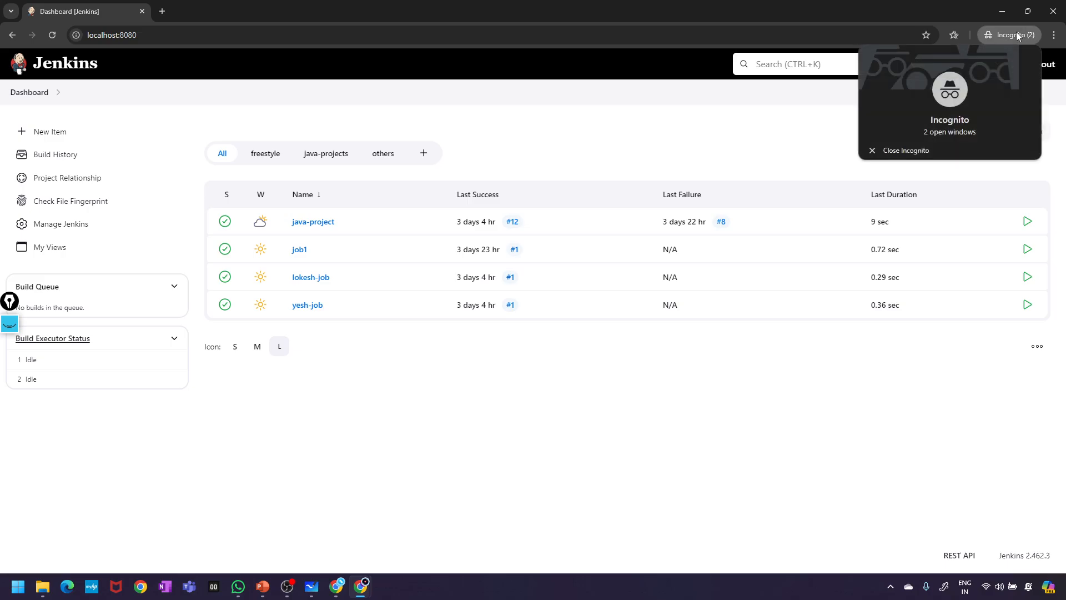
- Load the Jenkins Dashboard at localhost:8080 in a new Incognito tab
left_click(1053, 38)
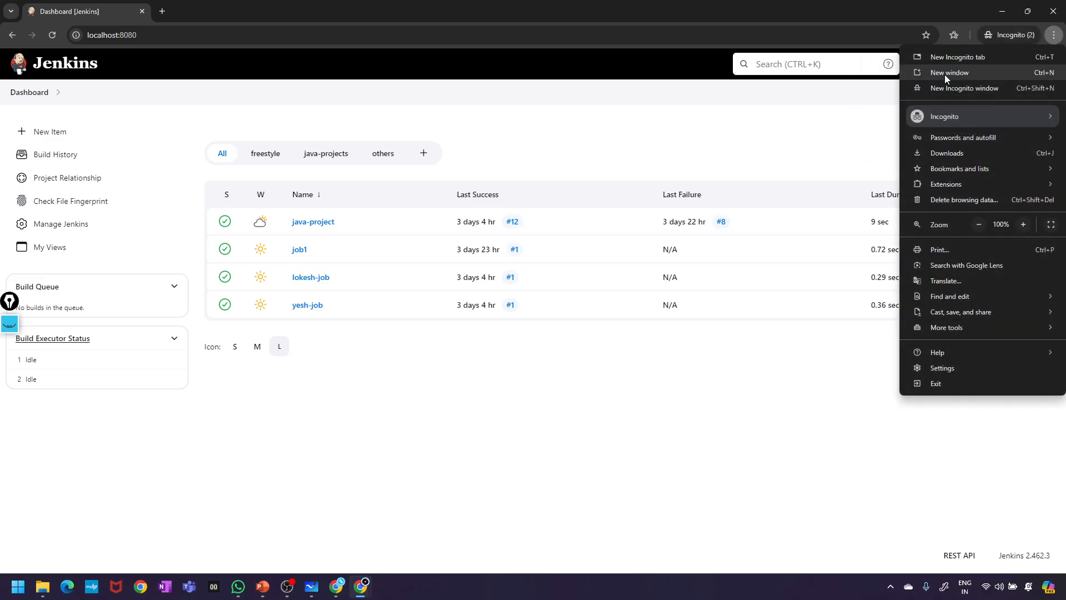
left_click(938, 58)
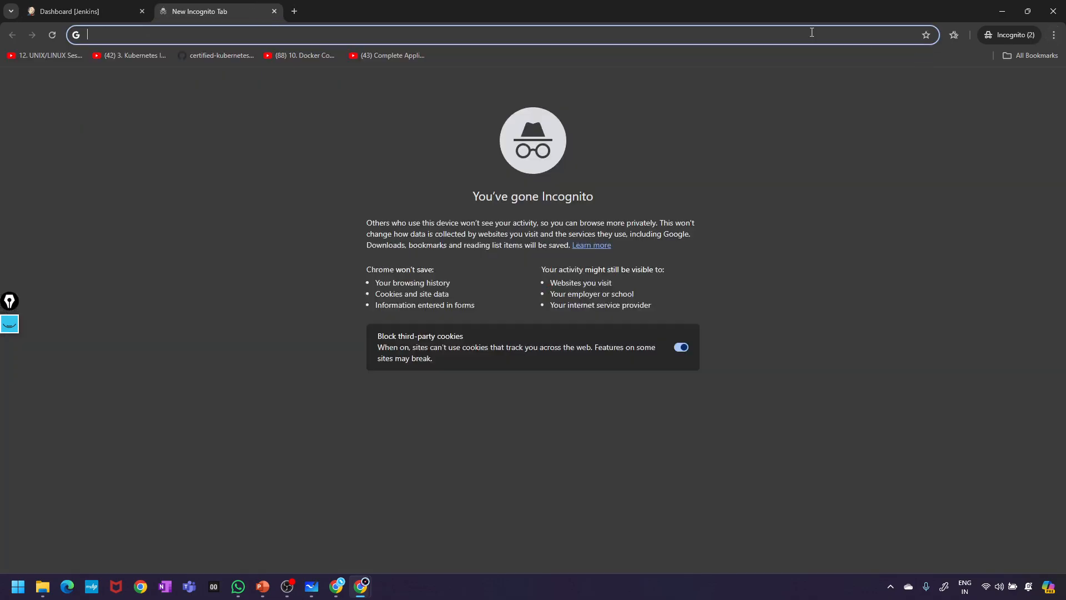
type("l")
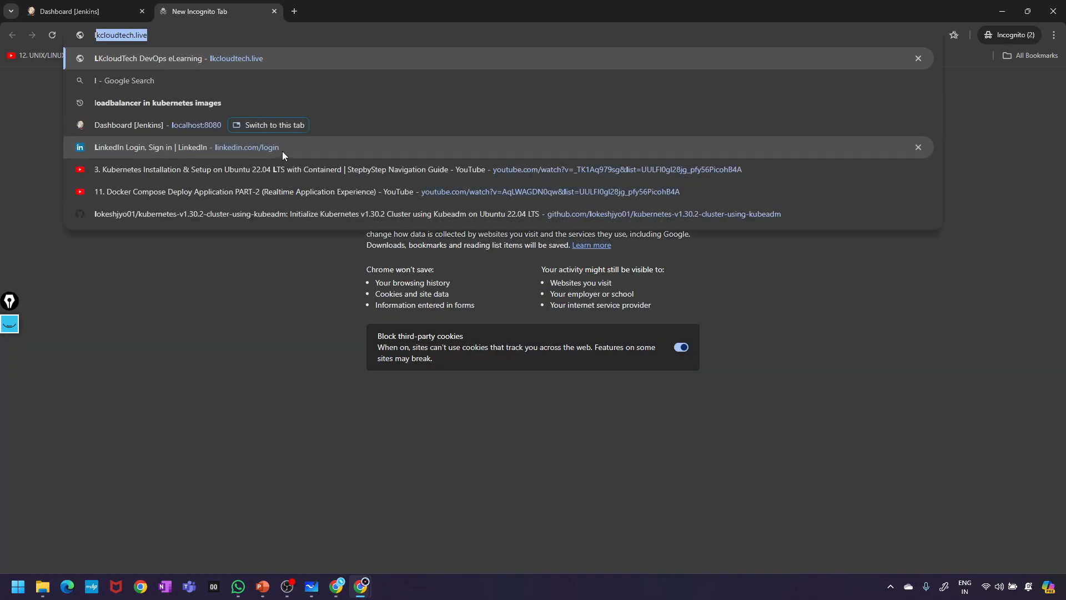
type("ocalhost:8080")
key("Return")
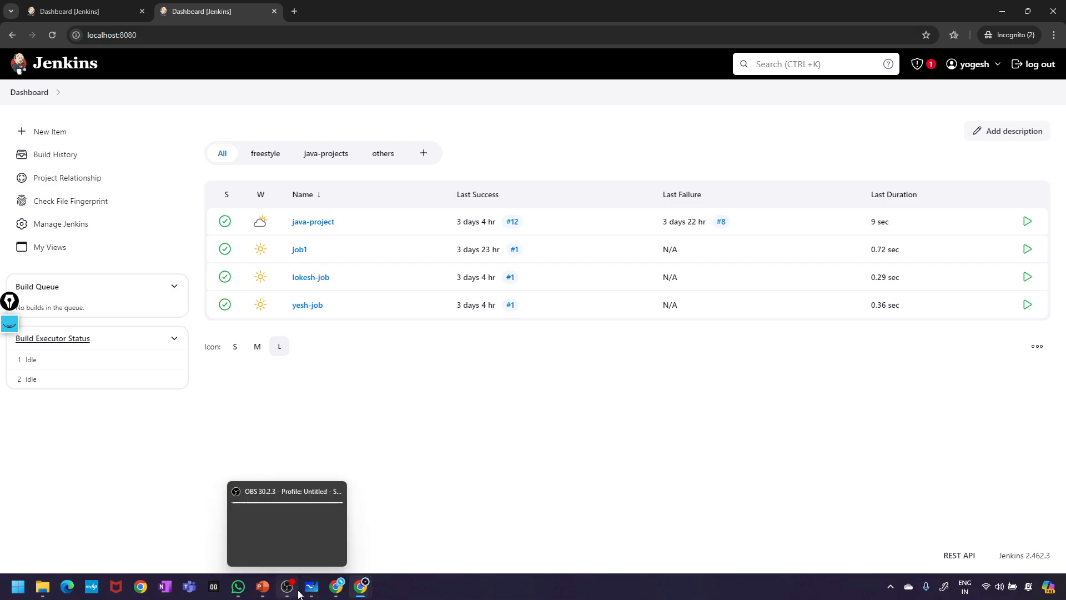
- Open a Chrome window under a different profile and start searching for localhost
left_click(140, 586)
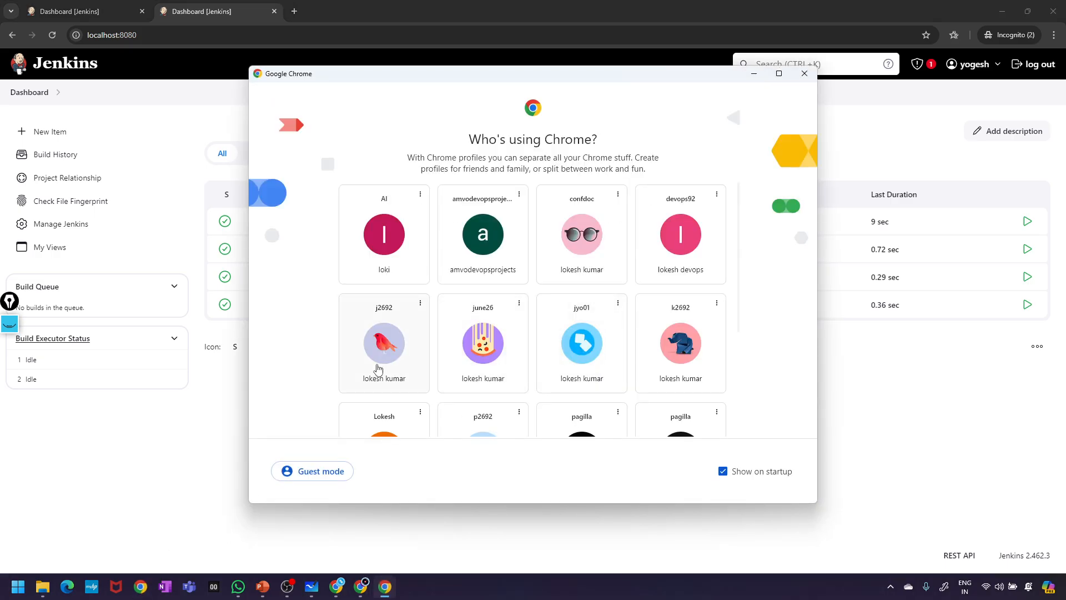
left_click(377, 368)
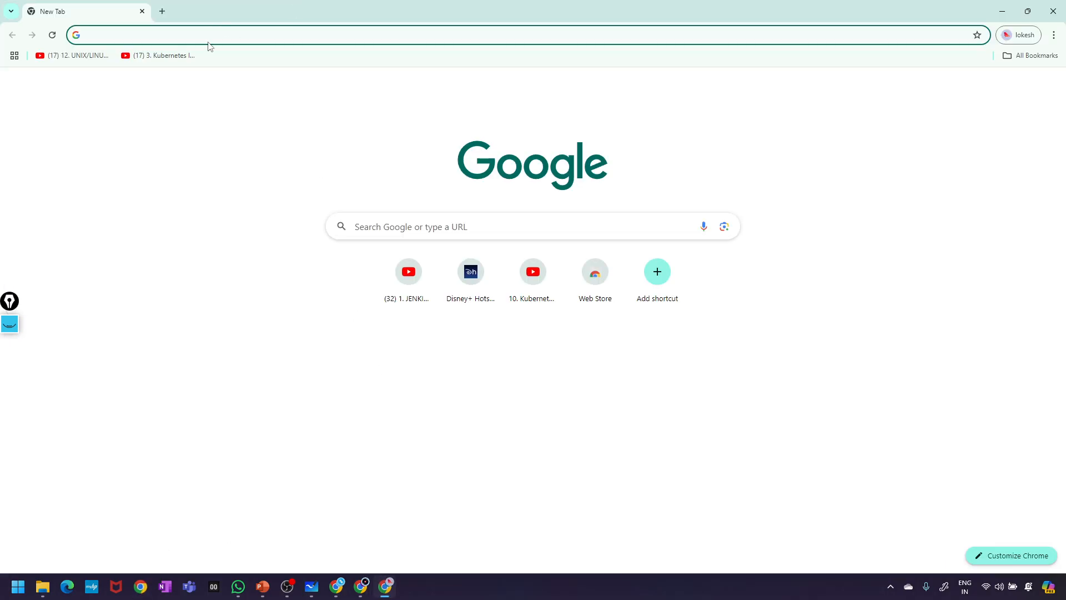
type("local")
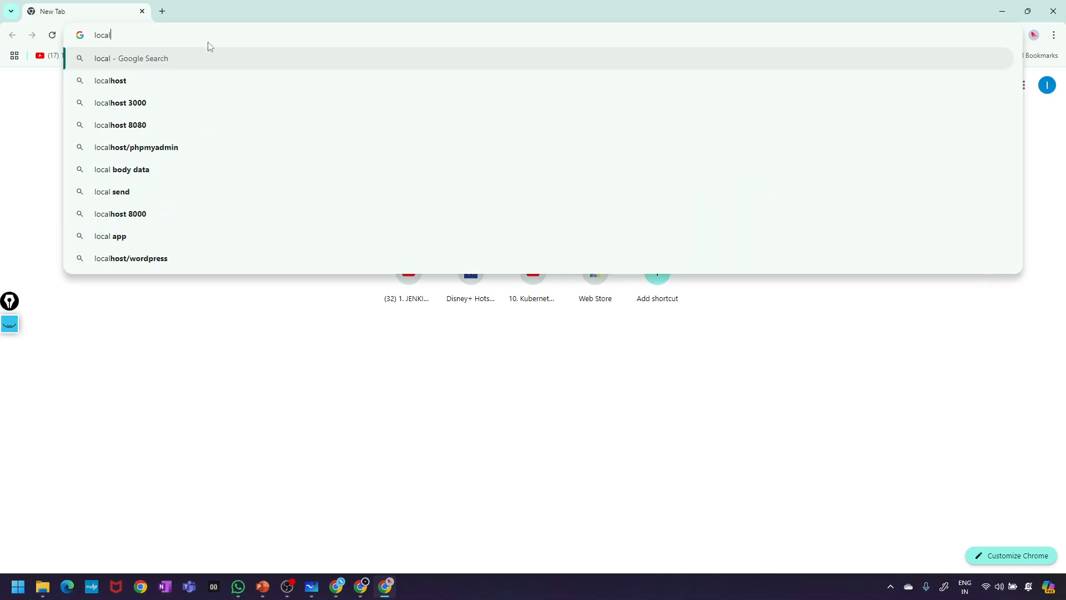
left_click(144, 127)
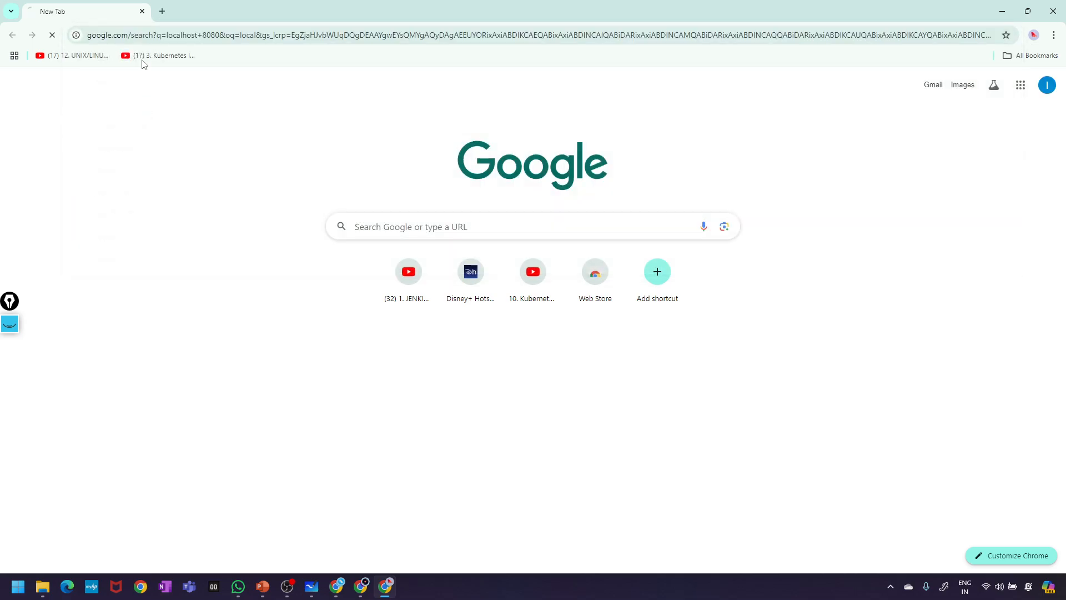
- Clear the search text and load localhost:8080 from the address bar
left_click(166, 81)
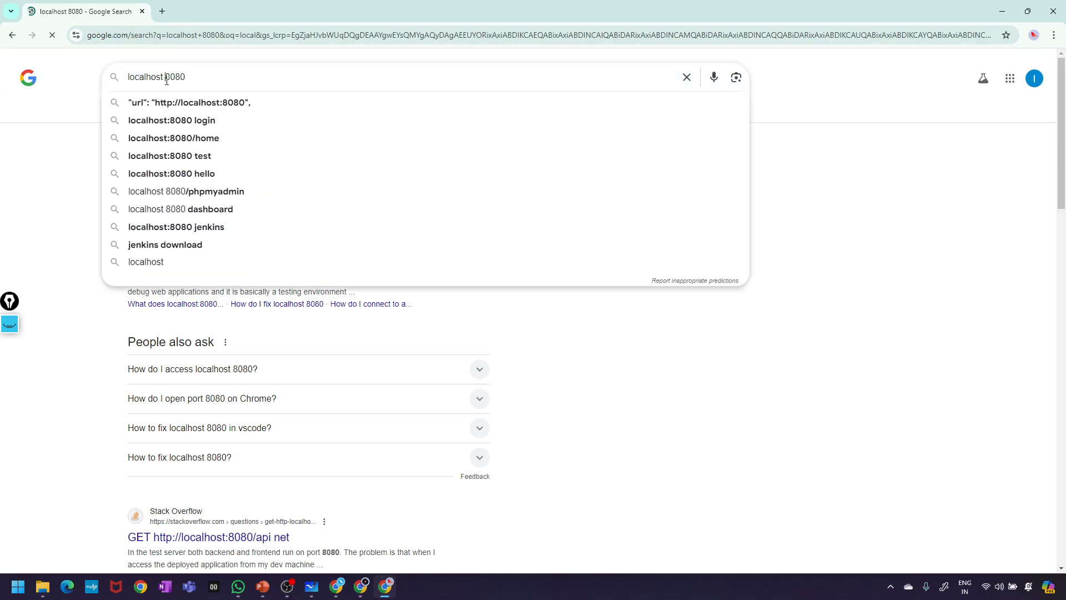
key("BackSpace")
type(":")
key("Escape")
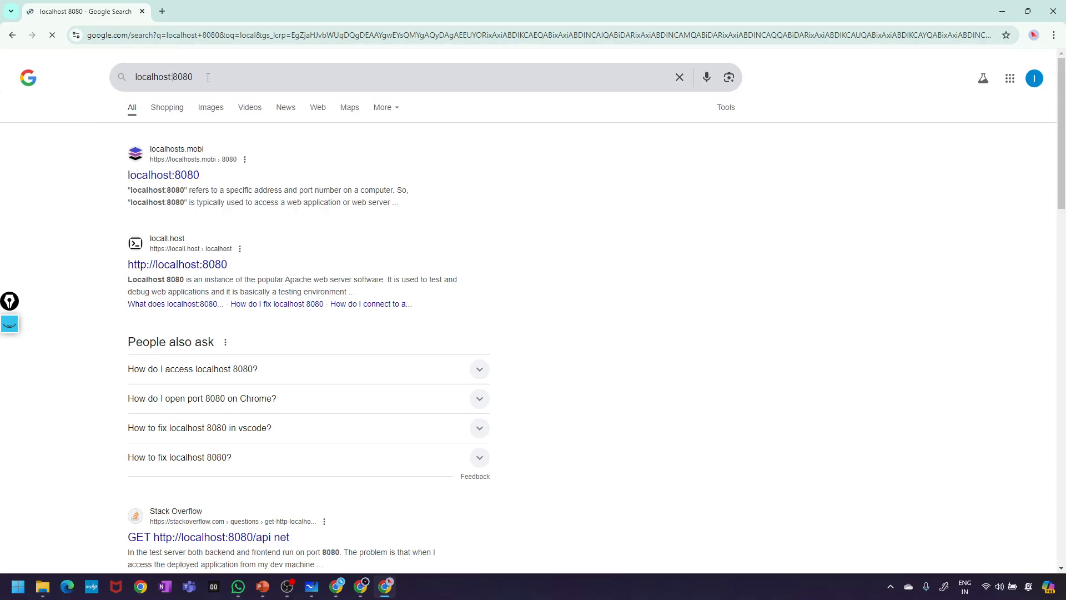
key("ctrl+a")
key("BackSpace")
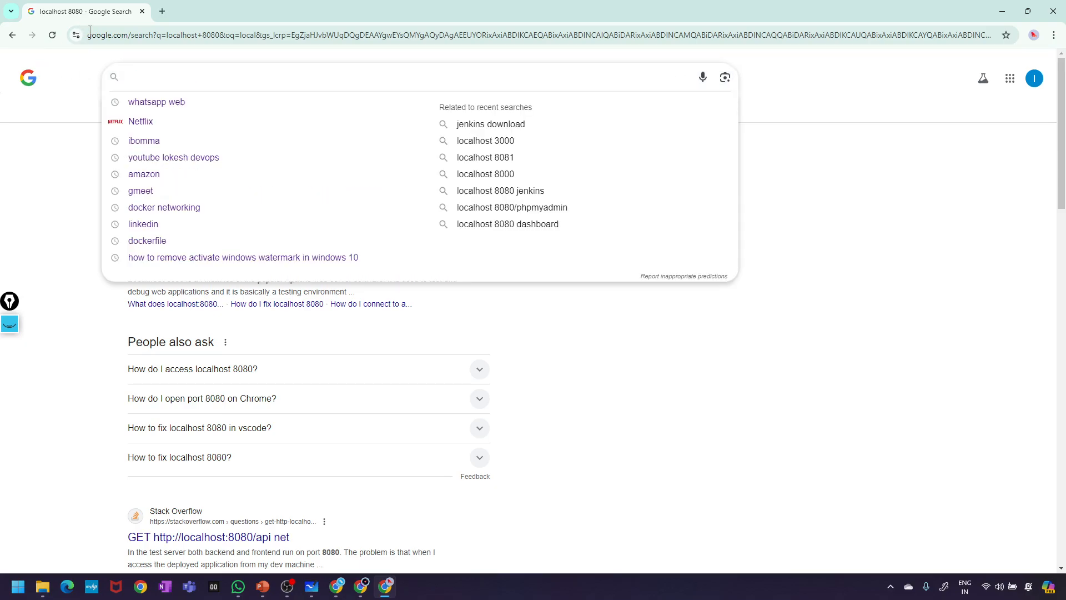
left_click(101, 35)
type("localhost:8080")
key("Return")
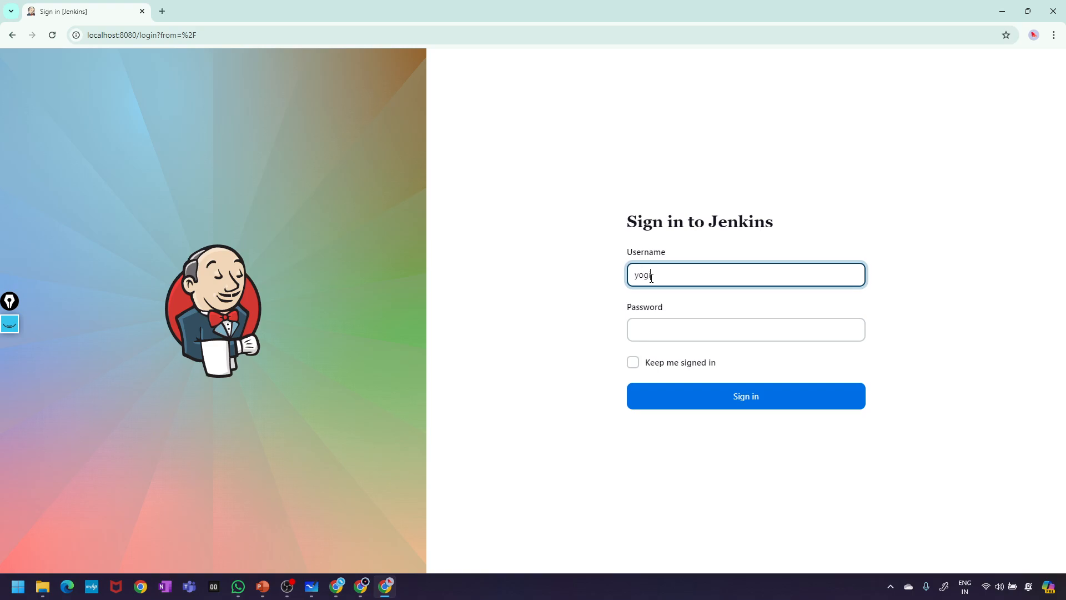
- Sign in with another user's username and password, dismissing Chrome's breach and save-password popups
left_click(662, 333)
double_click(680, 276)
type("yesh")
left_click(670, 324)
type("••")
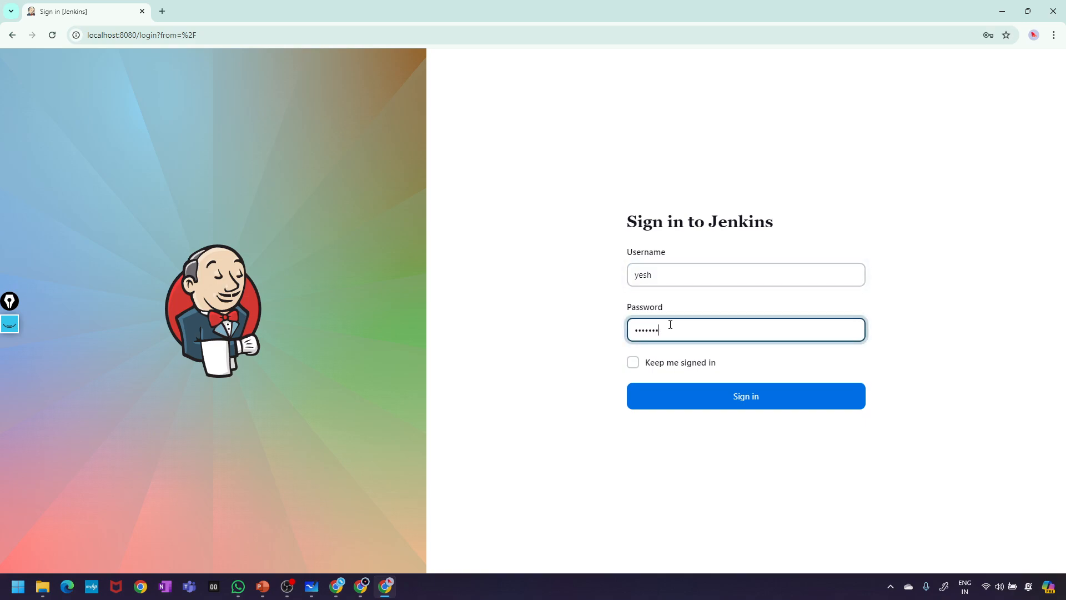
type("•••••")
key("Return")
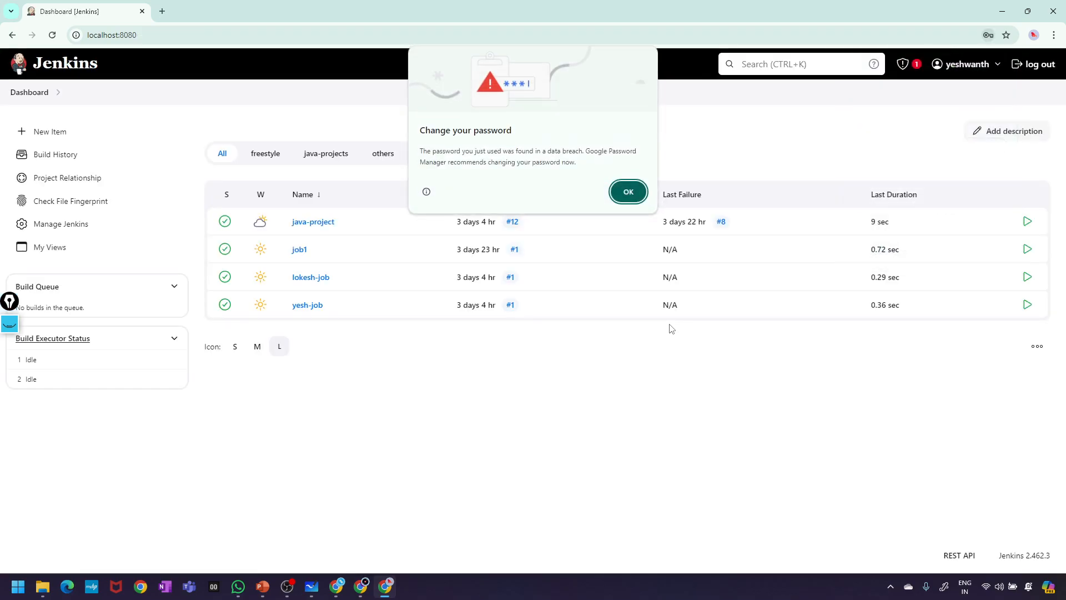
left_click(627, 193)
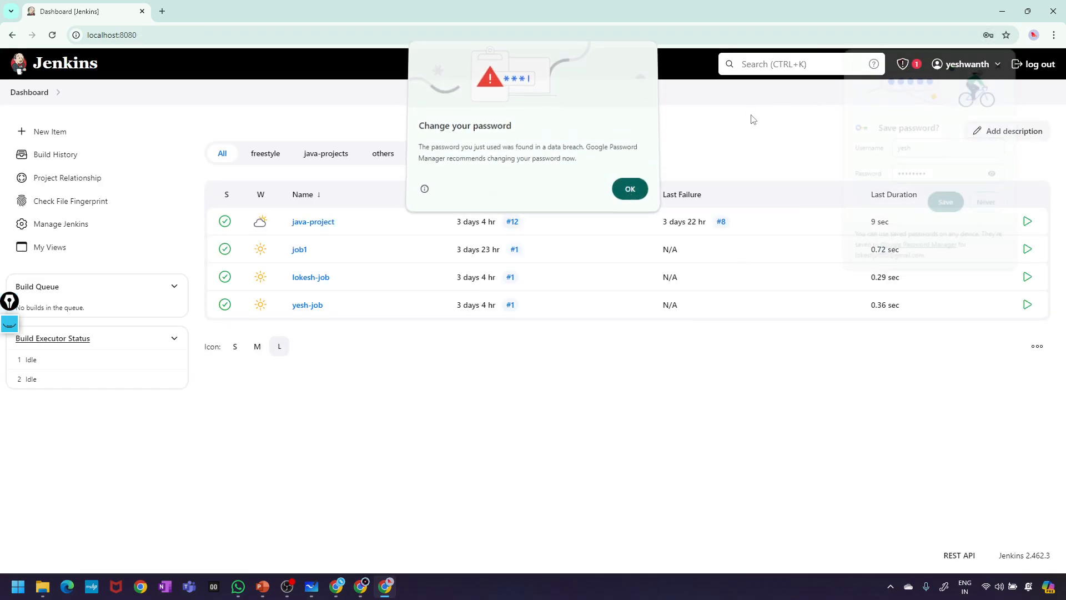
left_click(1001, 62)
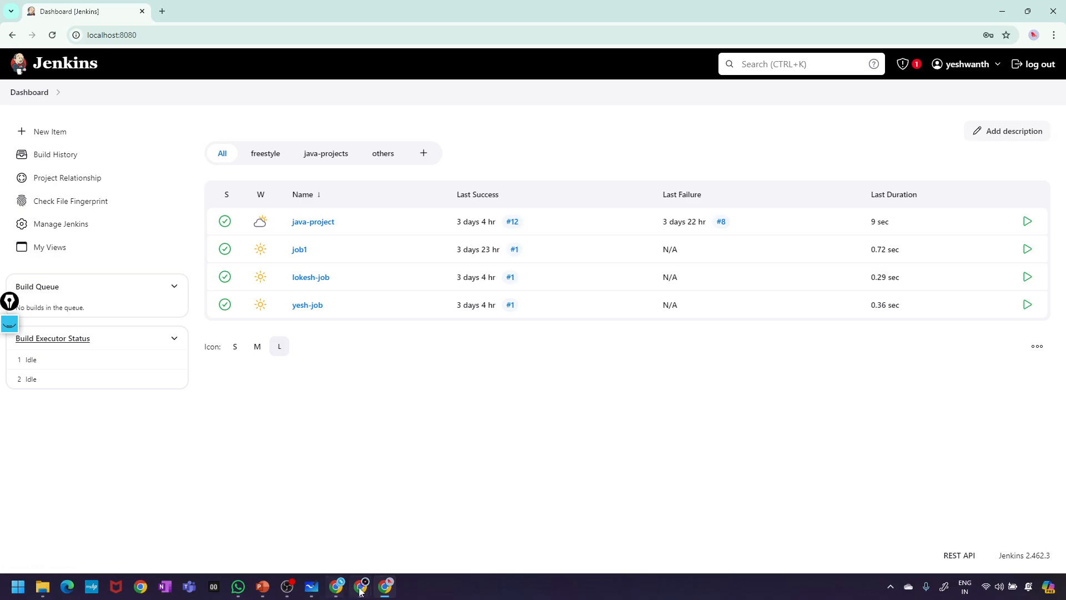
- Cycle through the admin, Incognito and two-tab windows, ending on the newly signed-in user's window
mouse_move(361, 586)
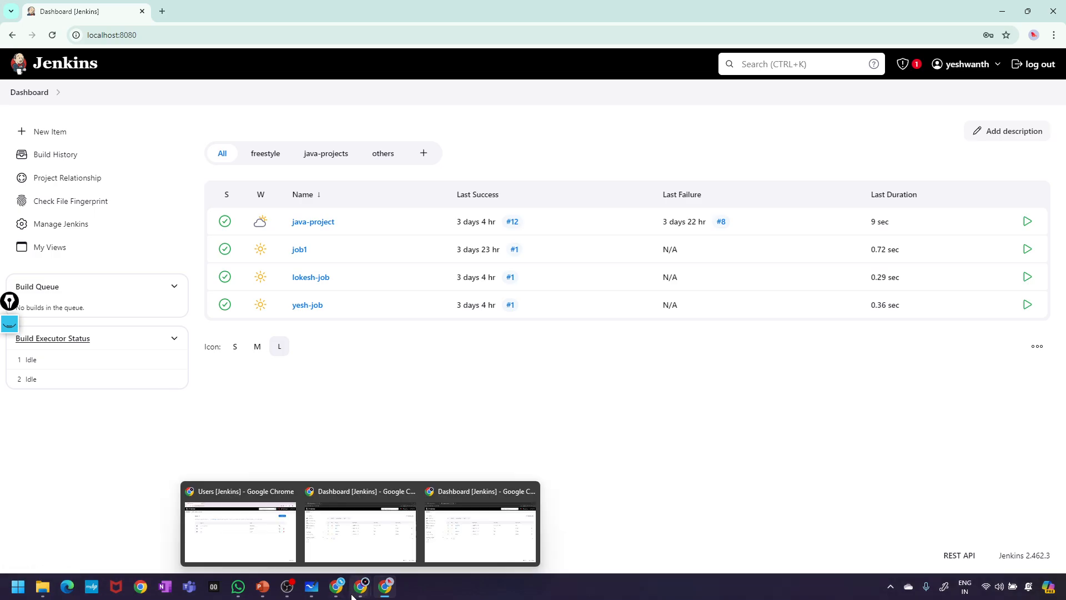
left_click(263, 526)
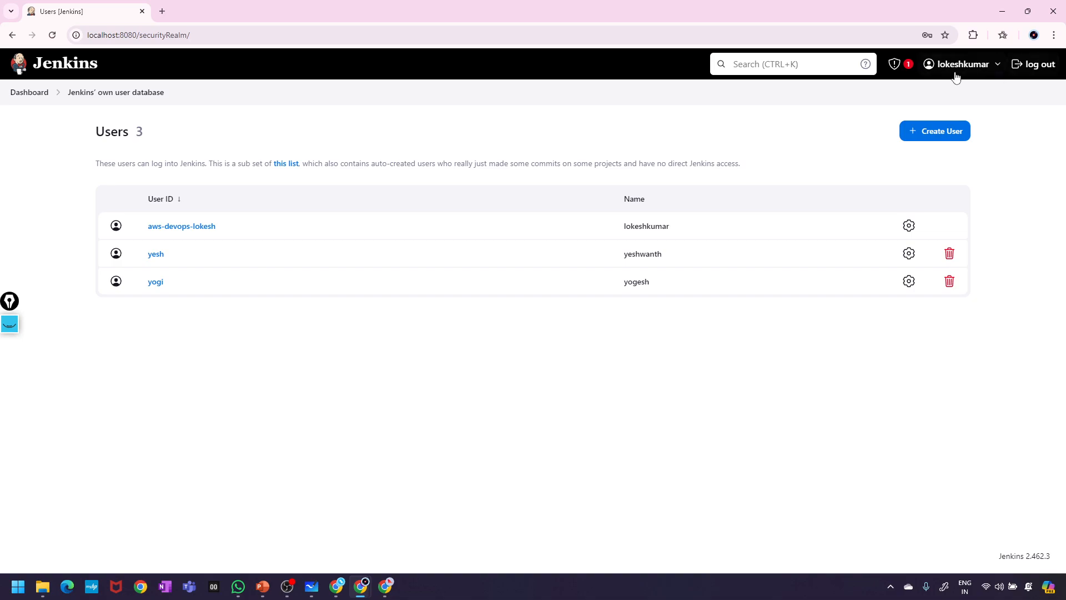
mouse_move(360, 586)
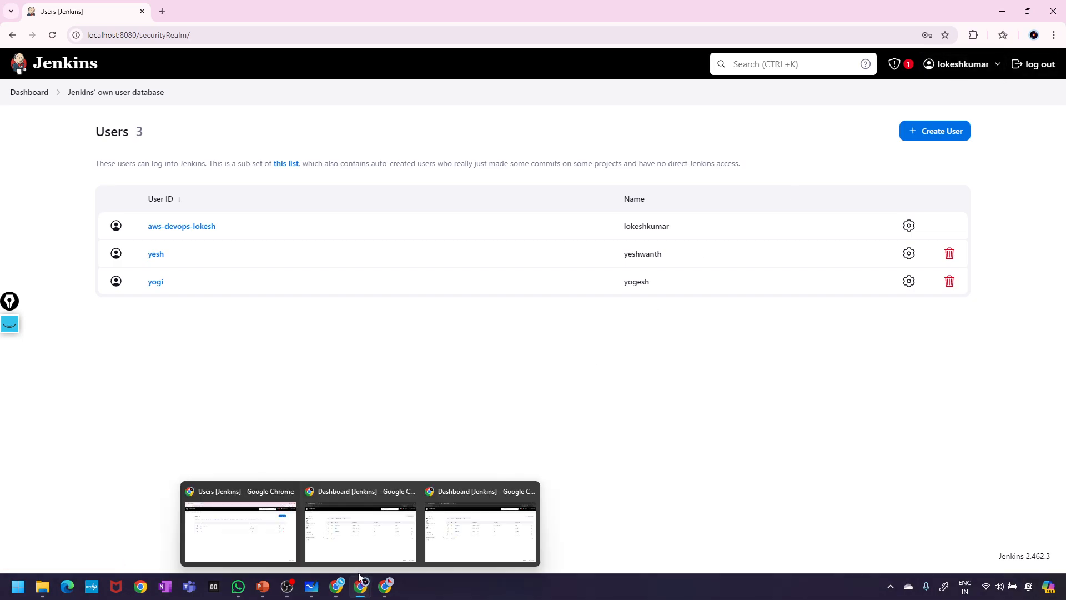
left_click(360, 536)
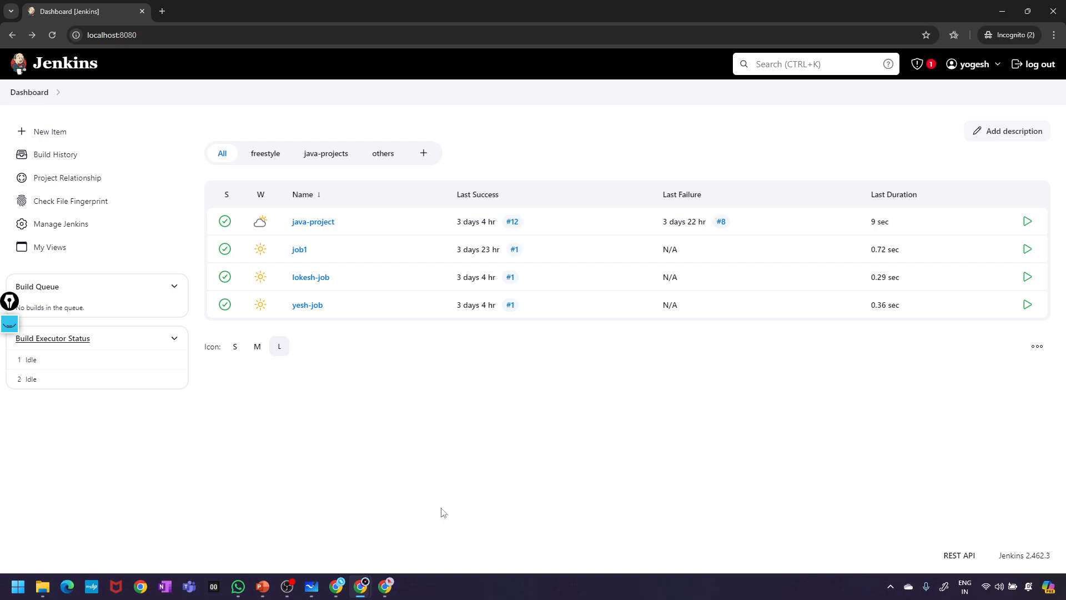
mouse_move(361, 586)
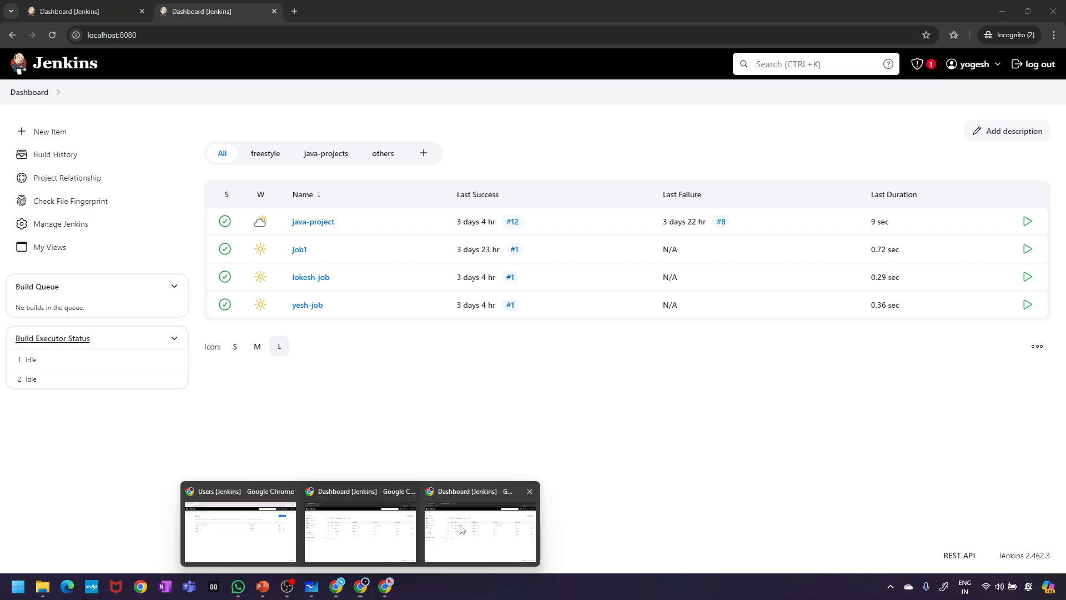
left_click(458, 529)
left_click(385, 585)
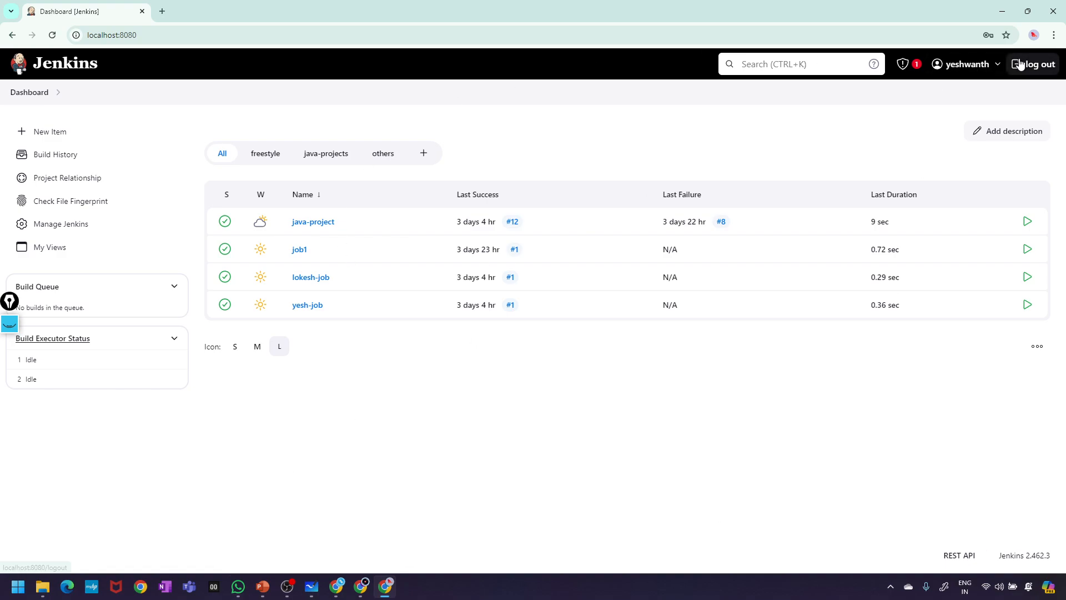
- Check the user's status page, then switch to the administrator's window and open its Dashboard
left_click(959, 65)
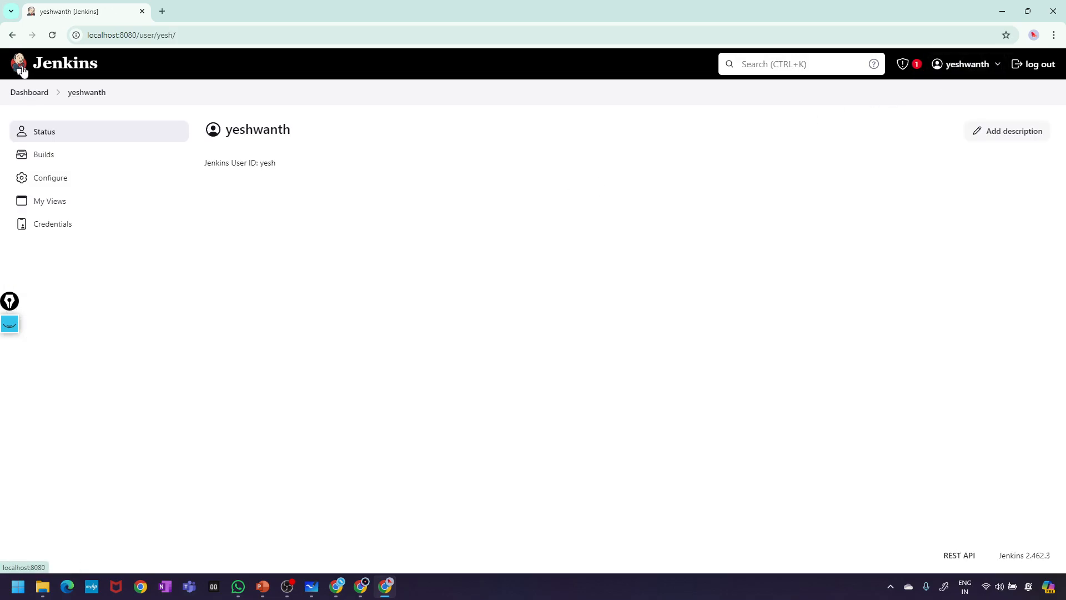
left_click(19, 94)
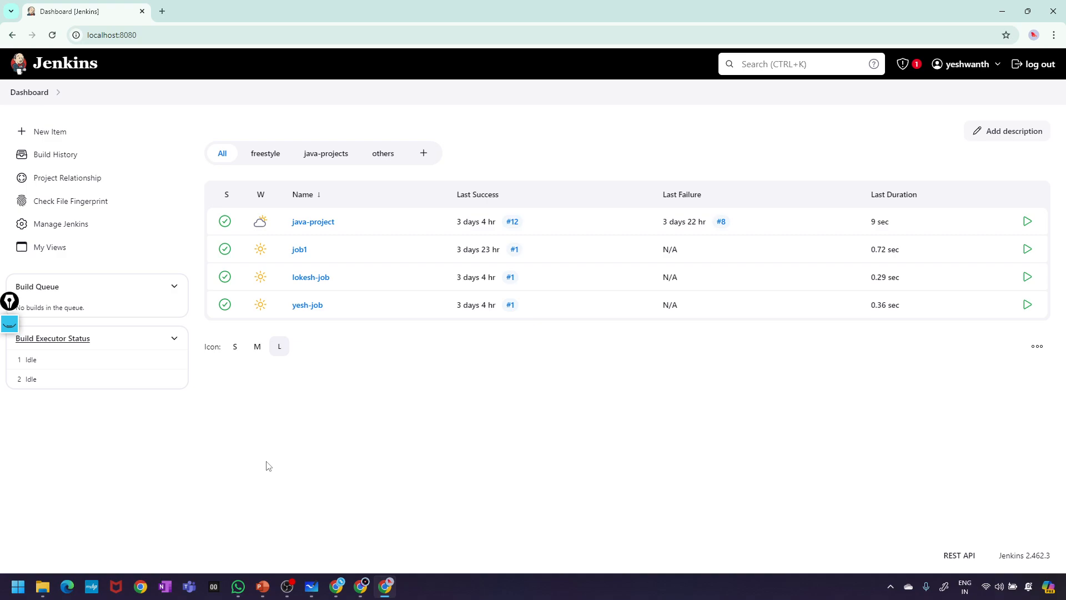
left_click(361, 585)
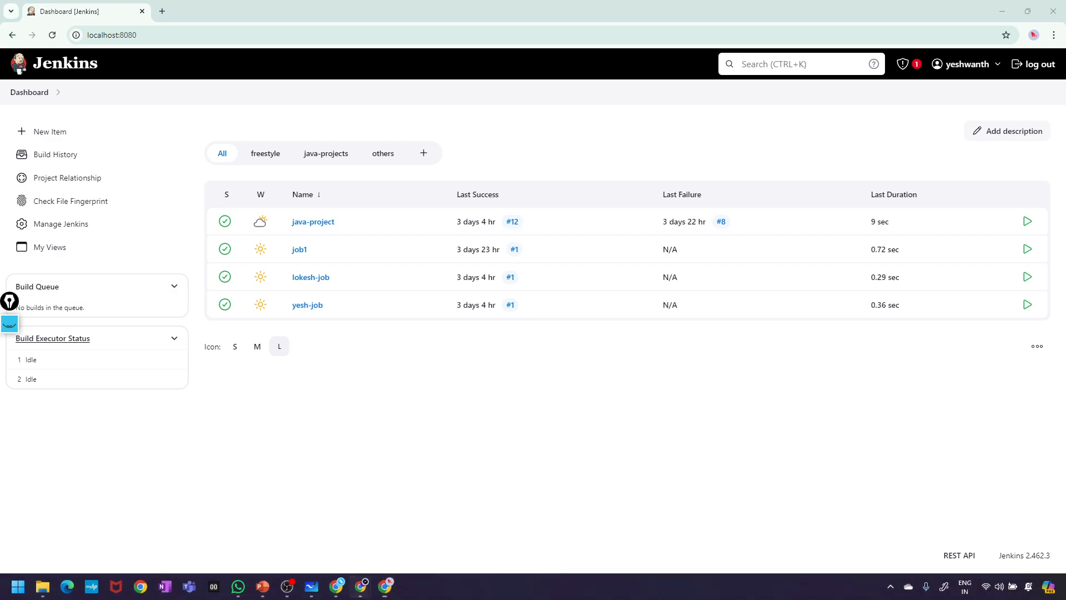
left_click(272, 539)
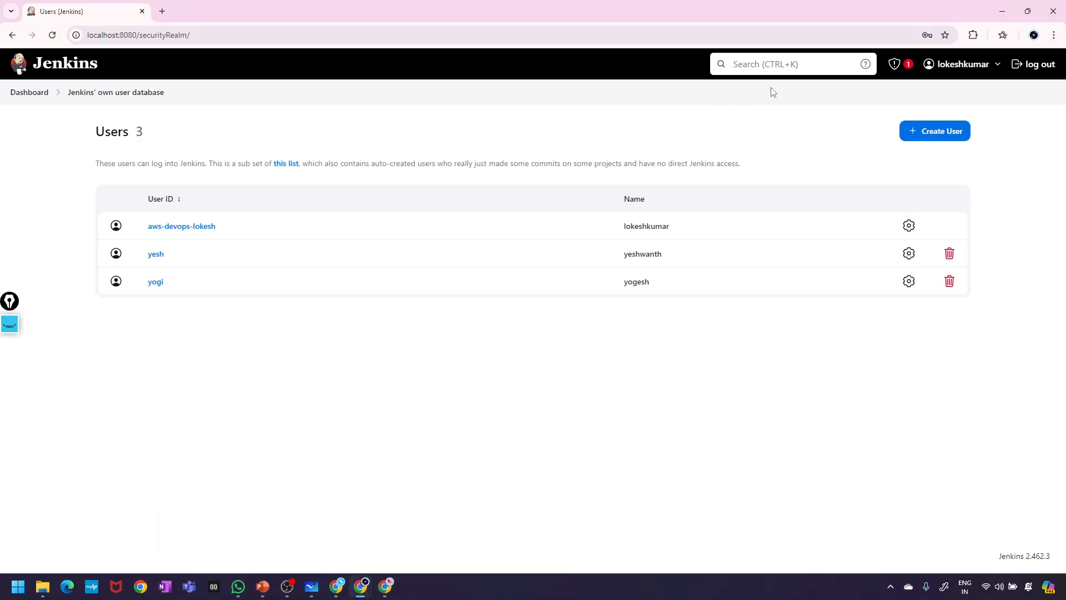
left_click(35, 68)
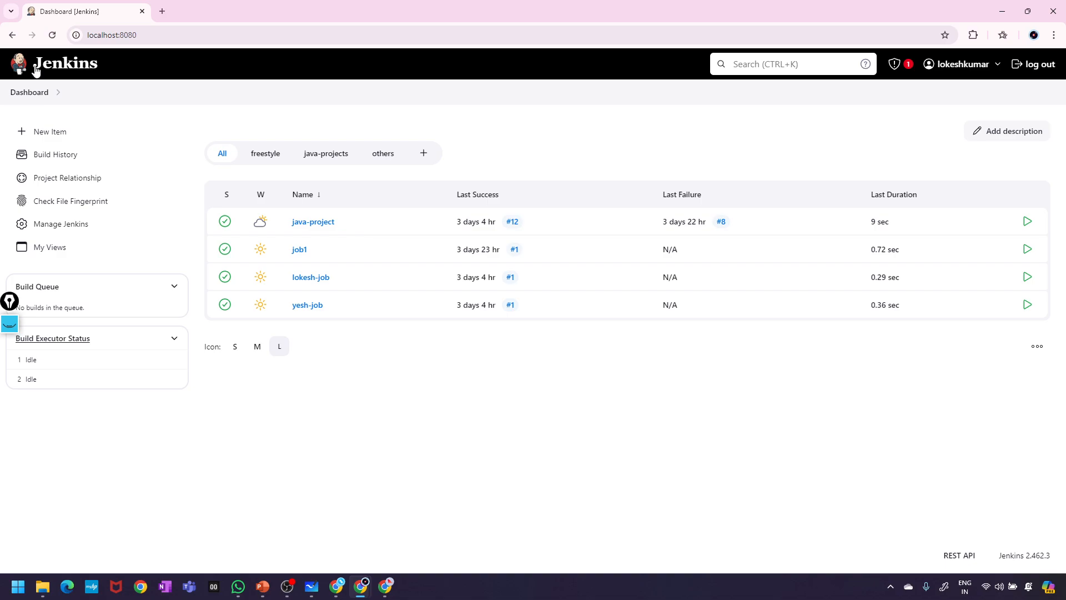
- Open the plugin manager from Manage Jenkins and search 'role based authentication' among updates
left_click(58, 222)
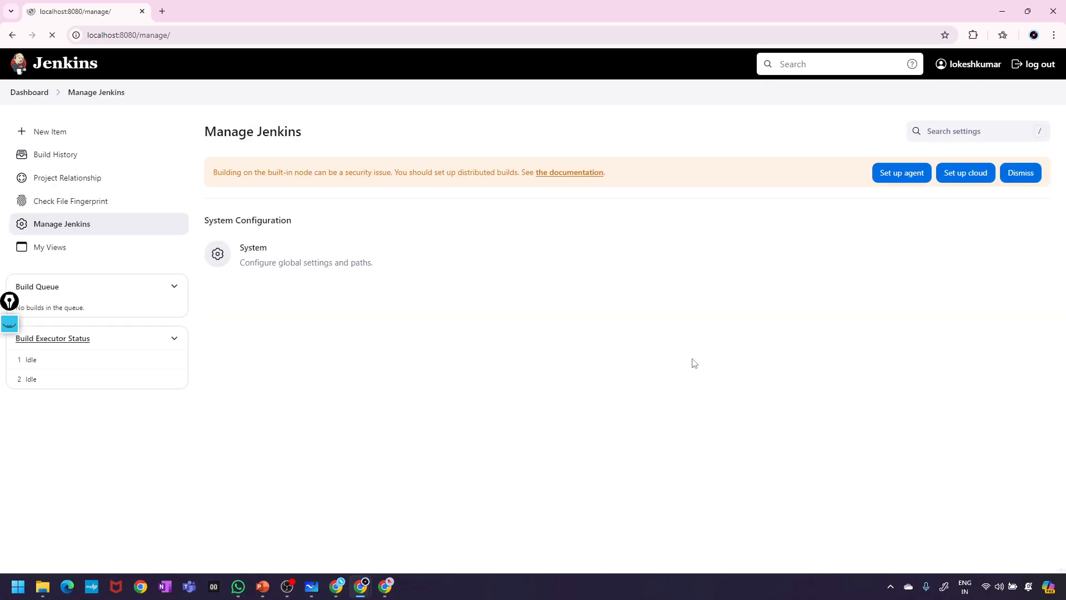
left_click(706, 277)
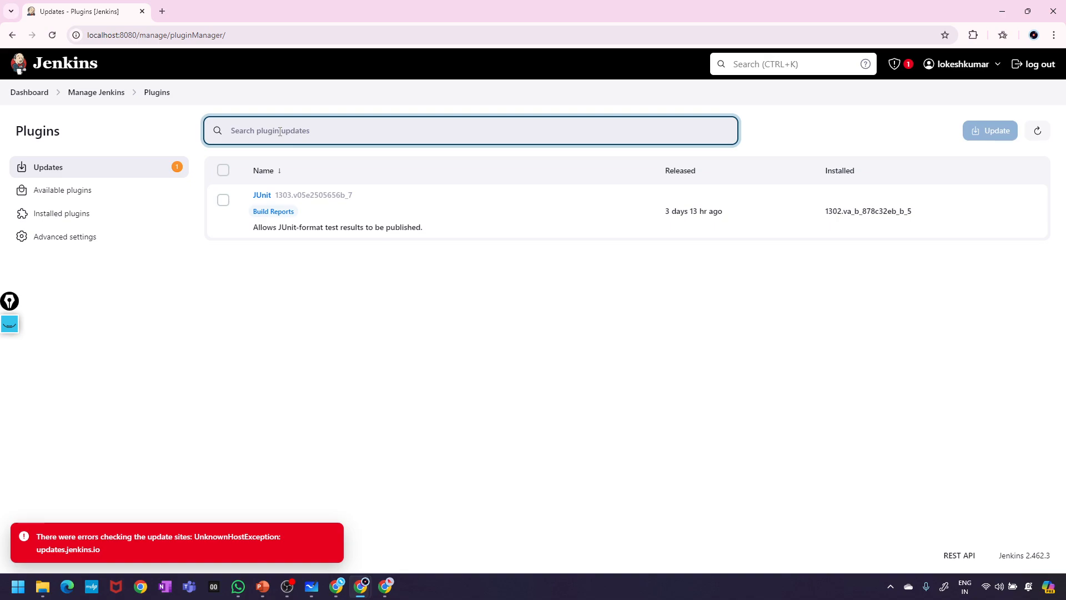
type("role")
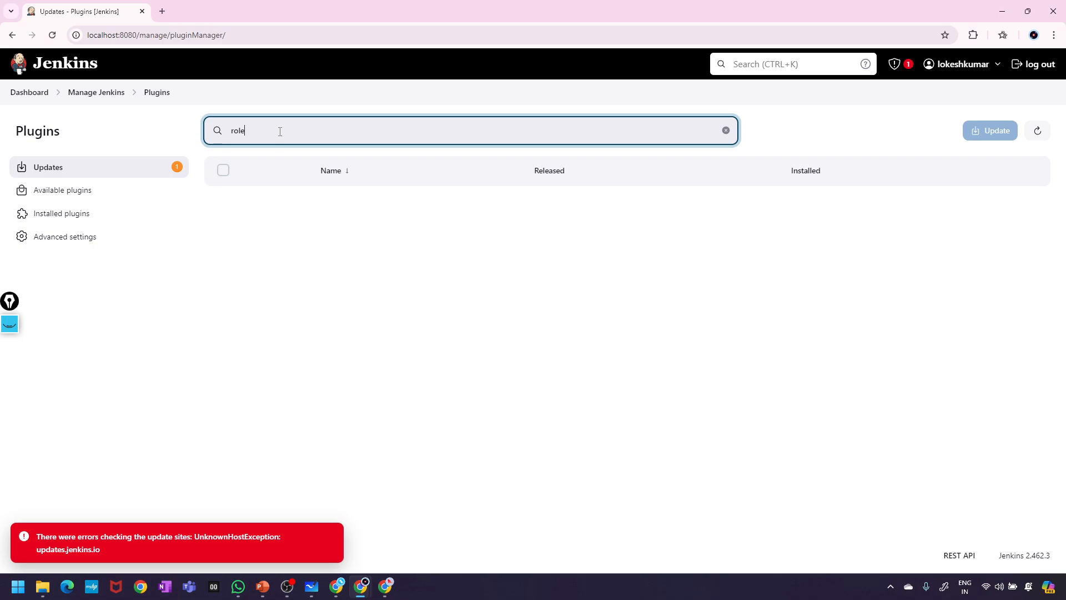
key("BackSpace")
key("BackSpace")
key("BackSpace")
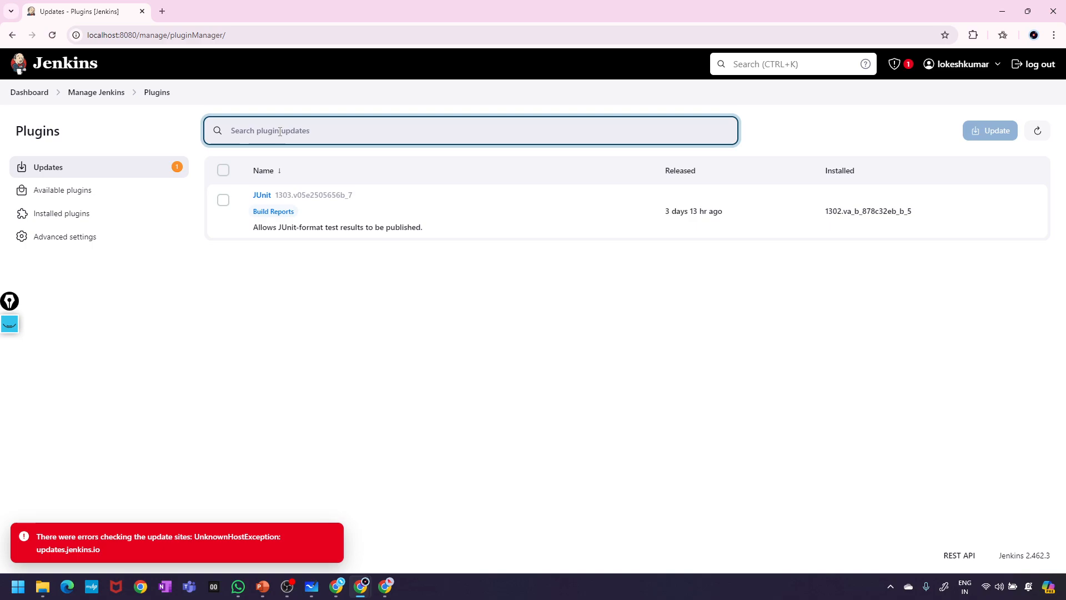
type("role base")
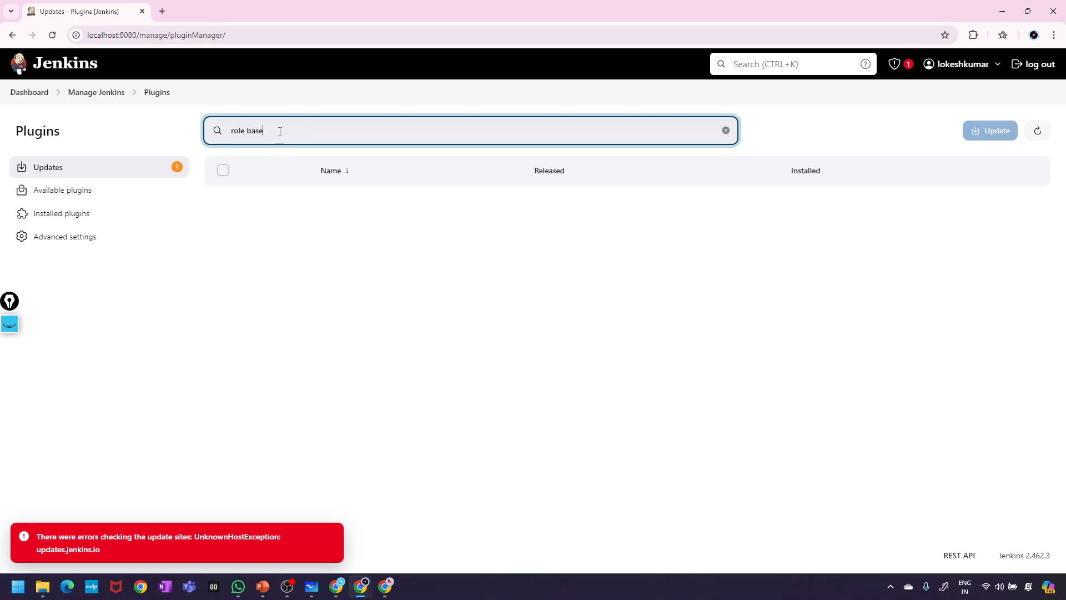
type("d authentication")
key("ctrl+a")
key("ctrl+c")
key("BackSpace")
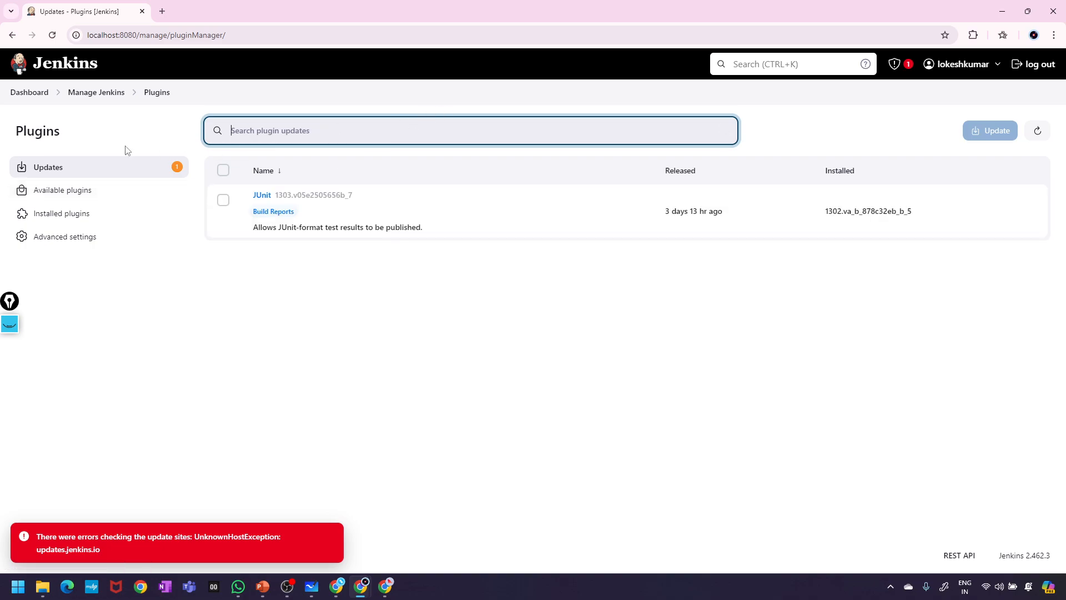
- Search Installed, then Available plugins, narrowing the query to 'authentication'
left_click(72, 220)
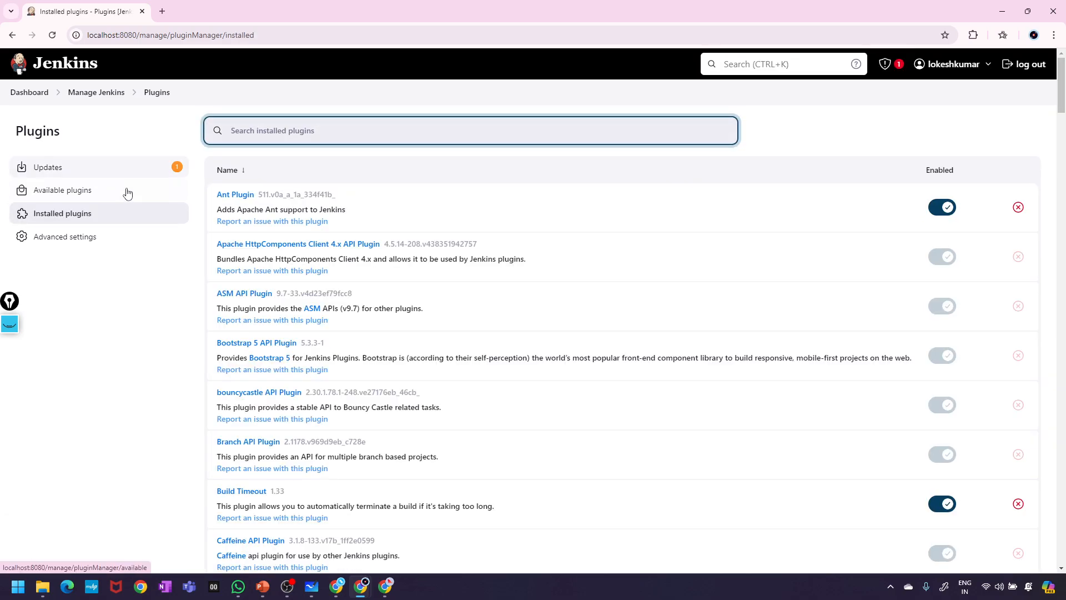
key("ctrl+v")
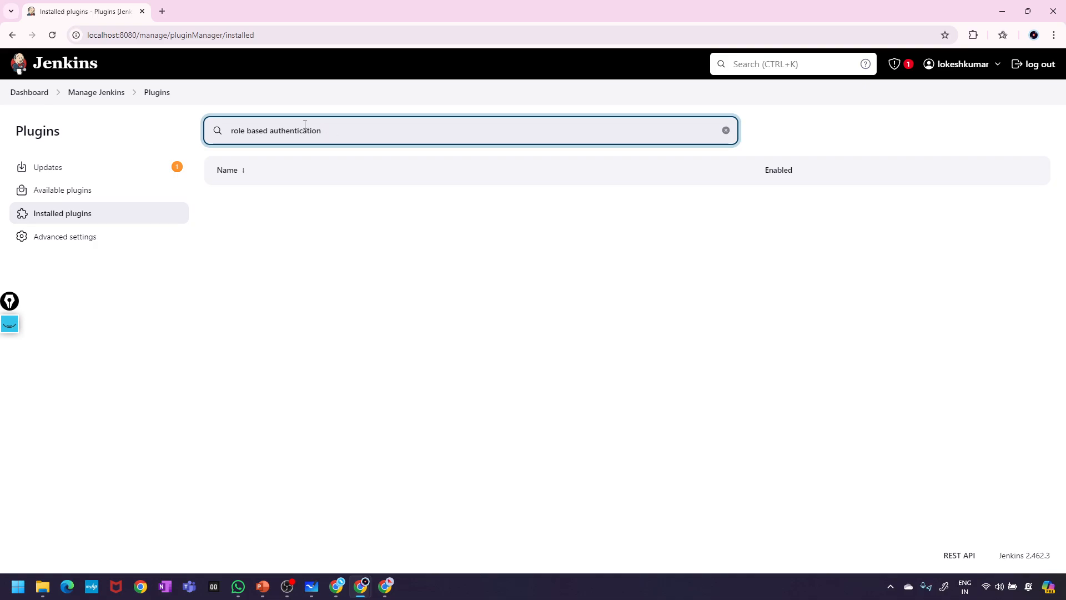
left_click(73, 239)
left_click(73, 195)
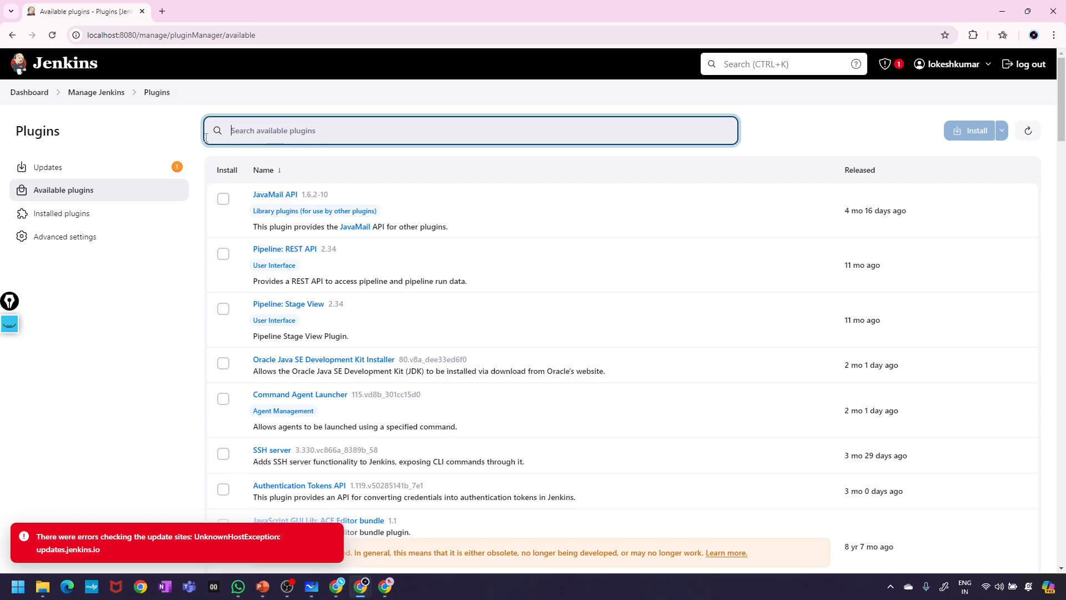
key("ctrl+v")
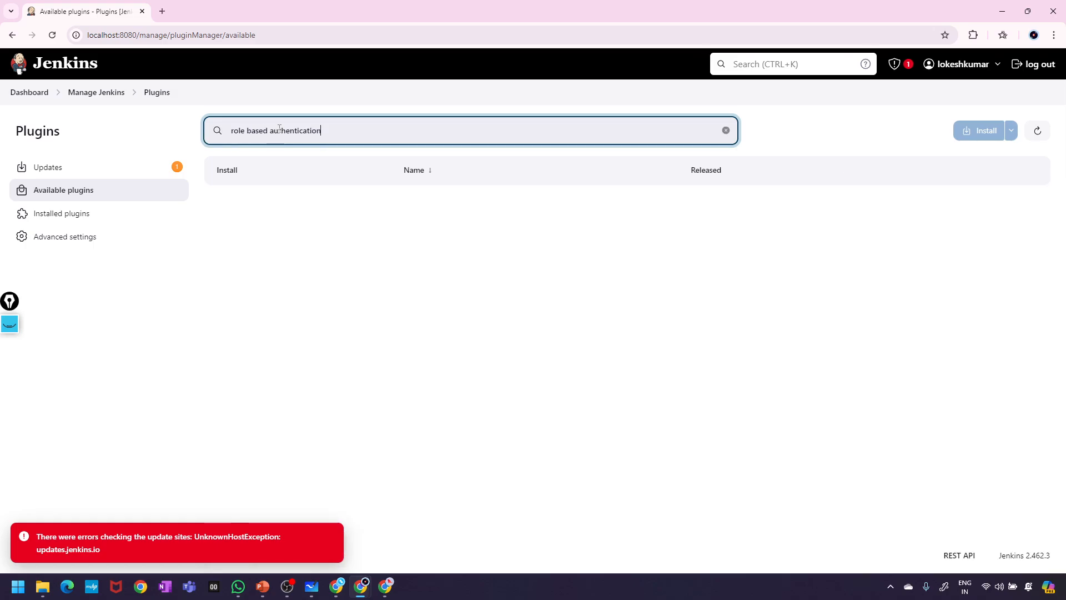
left_click_drag(270, 130, 189, 130)
key("BackSpace")
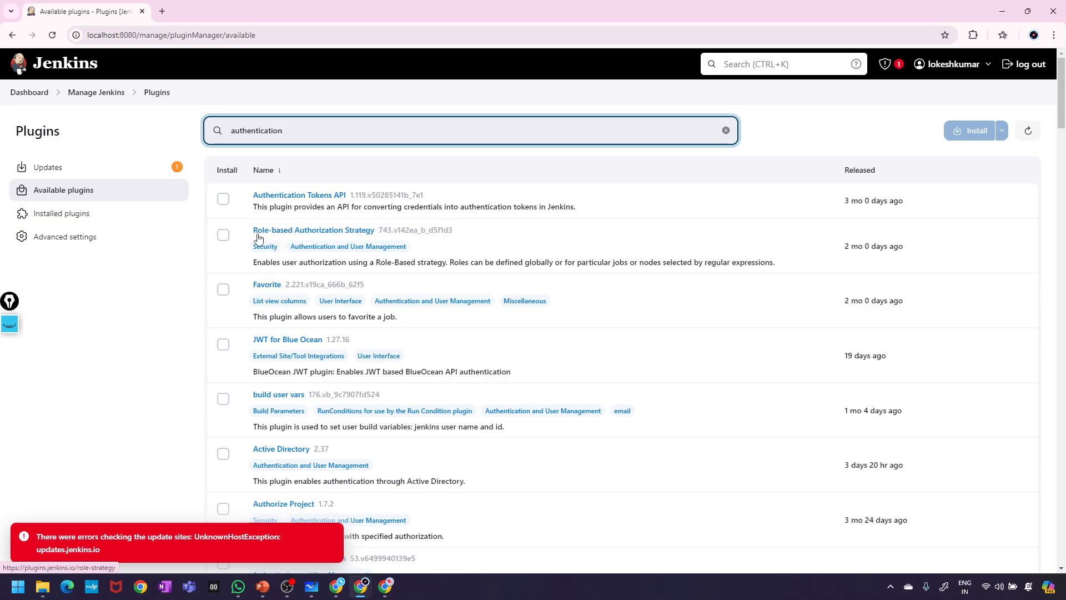
- Install Role-based Authorization Strategy with restart-after-install enabled and confirm its Success status
left_click(224, 238)
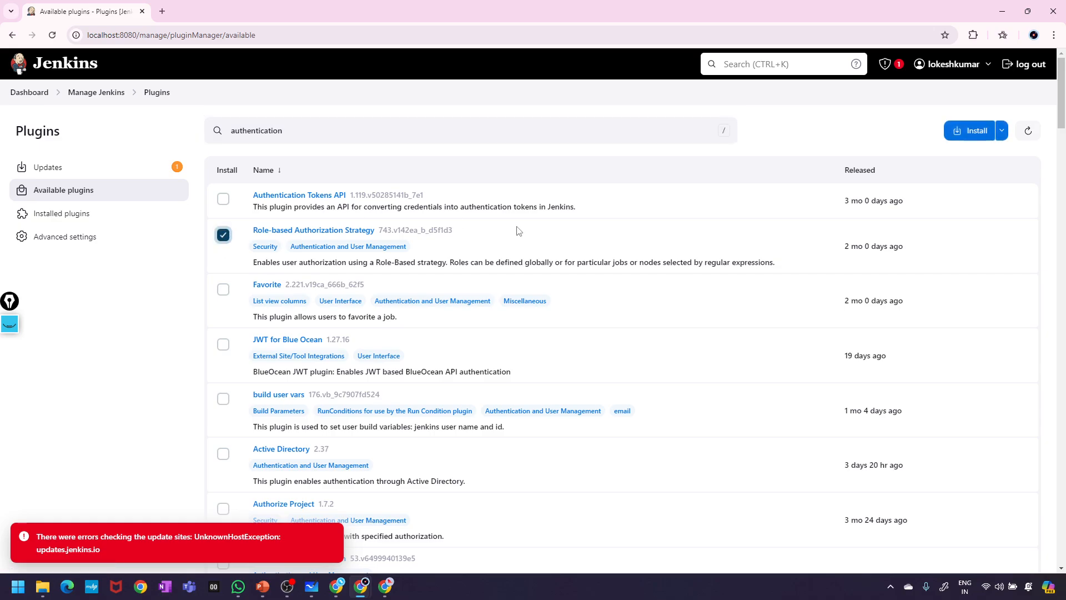
left_click(961, 130)
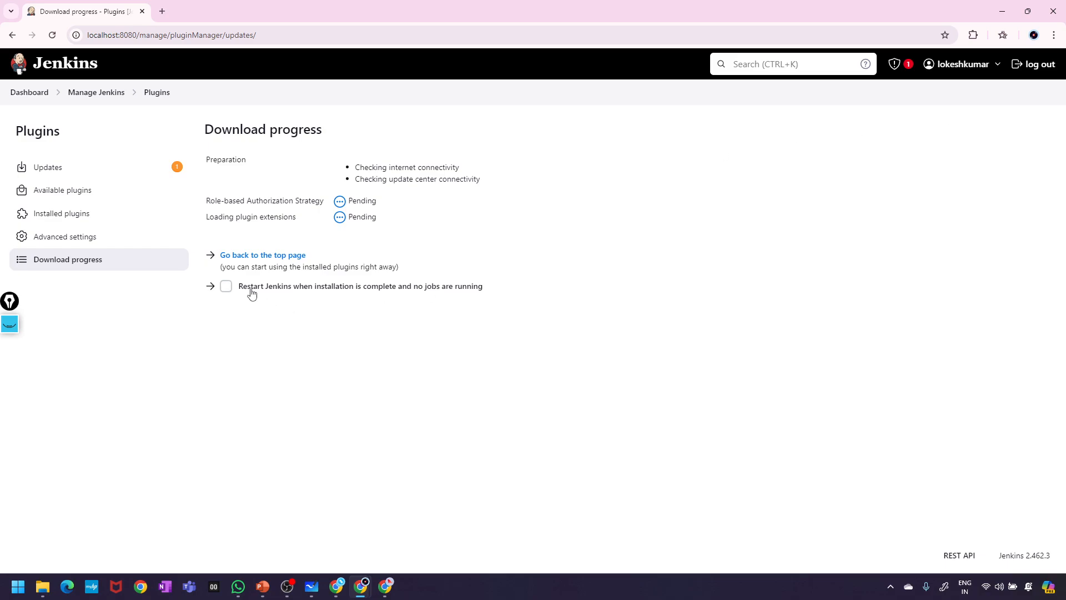
left_click(231, 290)
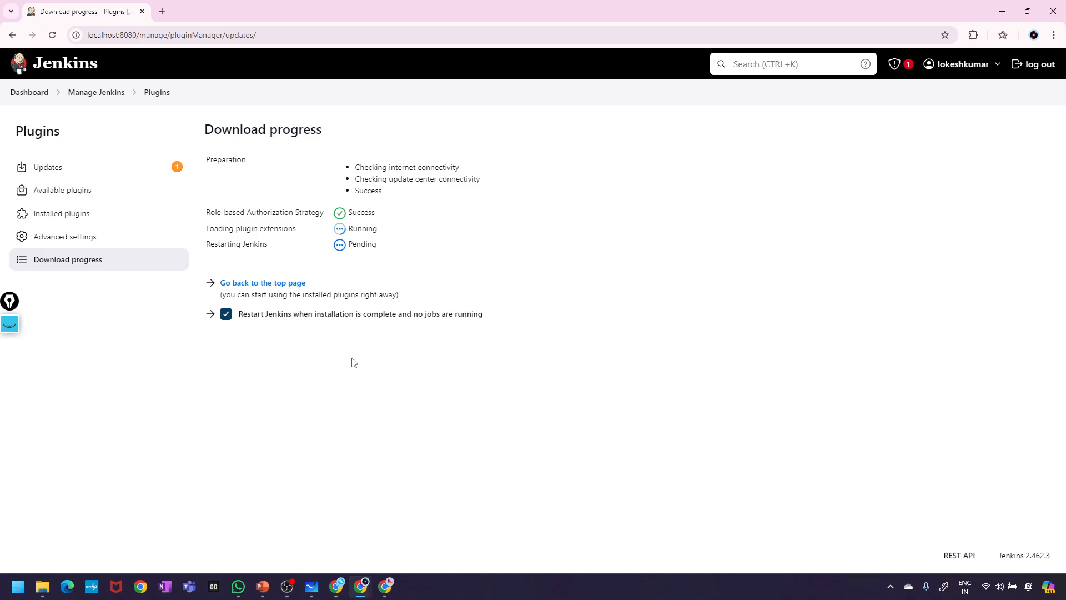
left_click_drag(387, 217, 335, 214)
left_click(521, 265)
- Open the system network settings and view the list of Wi-Fi networks
left_click(986, 585)
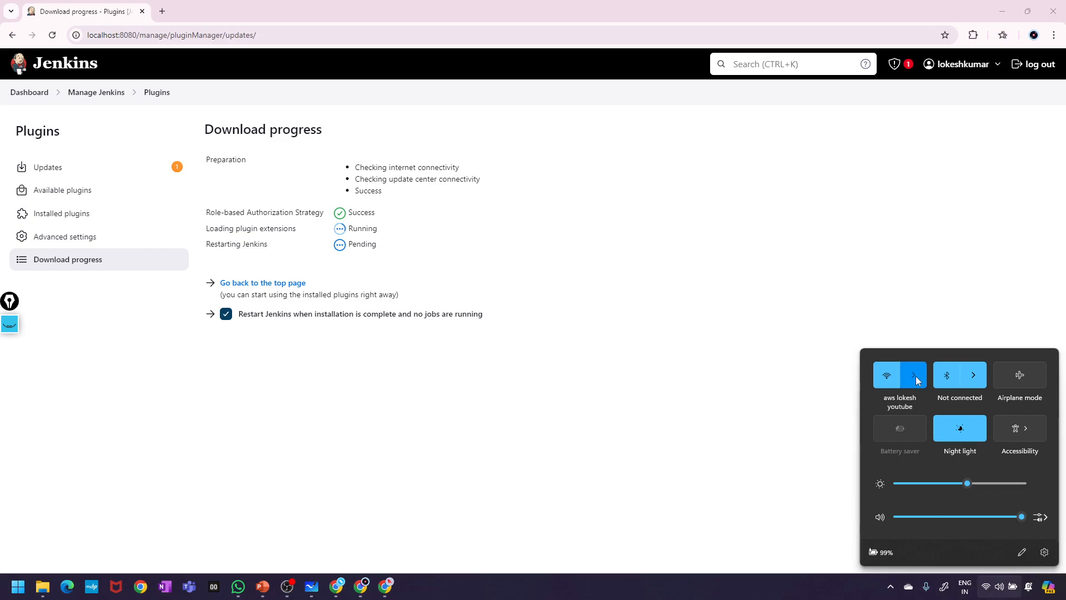
left_click(915, 379)
left_click(825, 424)
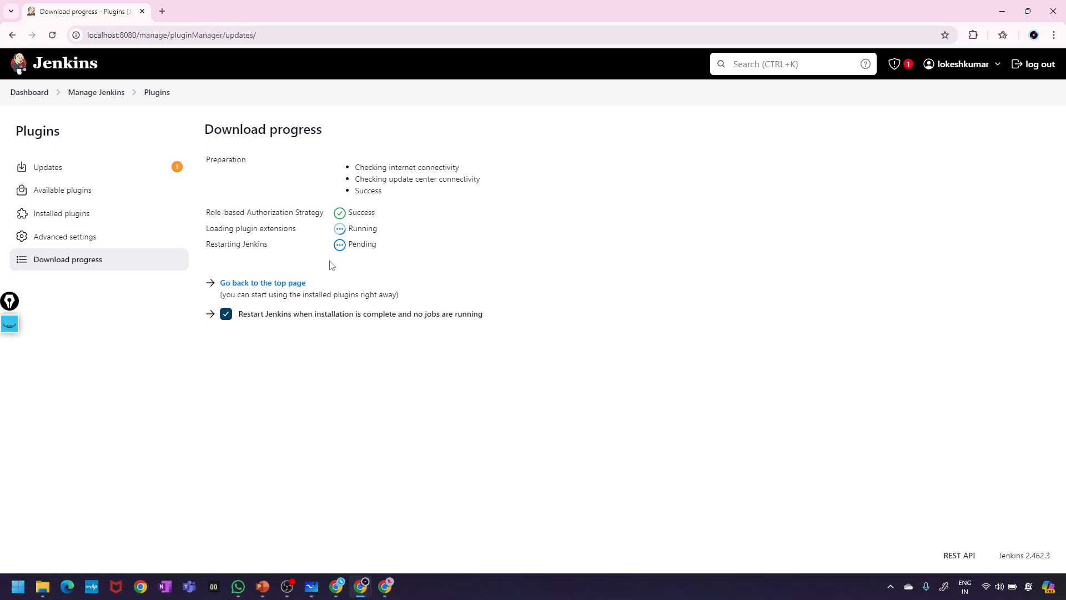
- Duplicate the Download progress tab, sign back in, and tick restart after installation completes
right_click(97, 3)
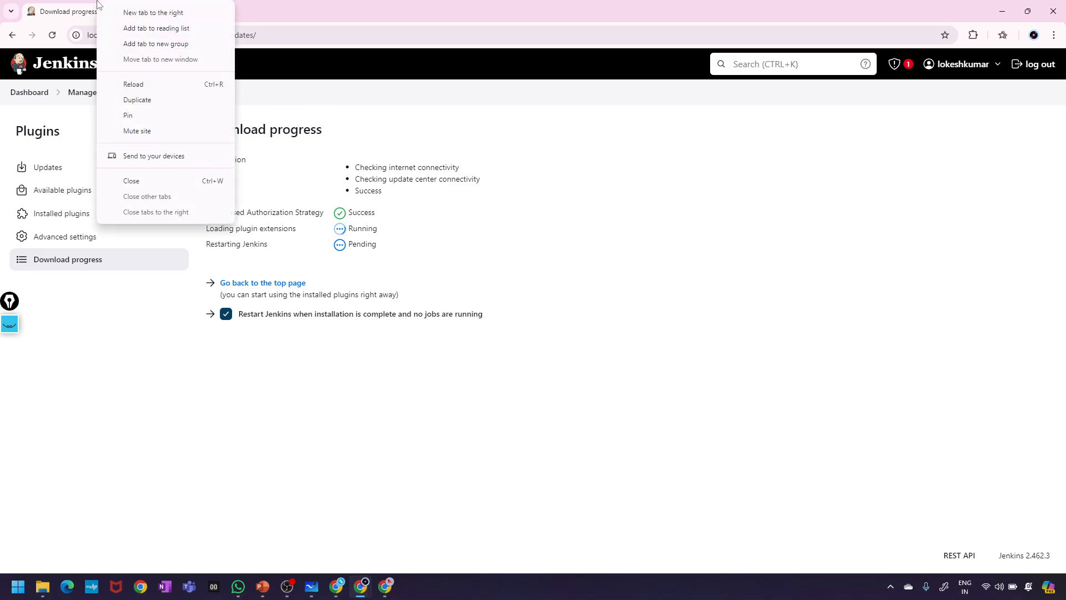
left_click(137, 100)
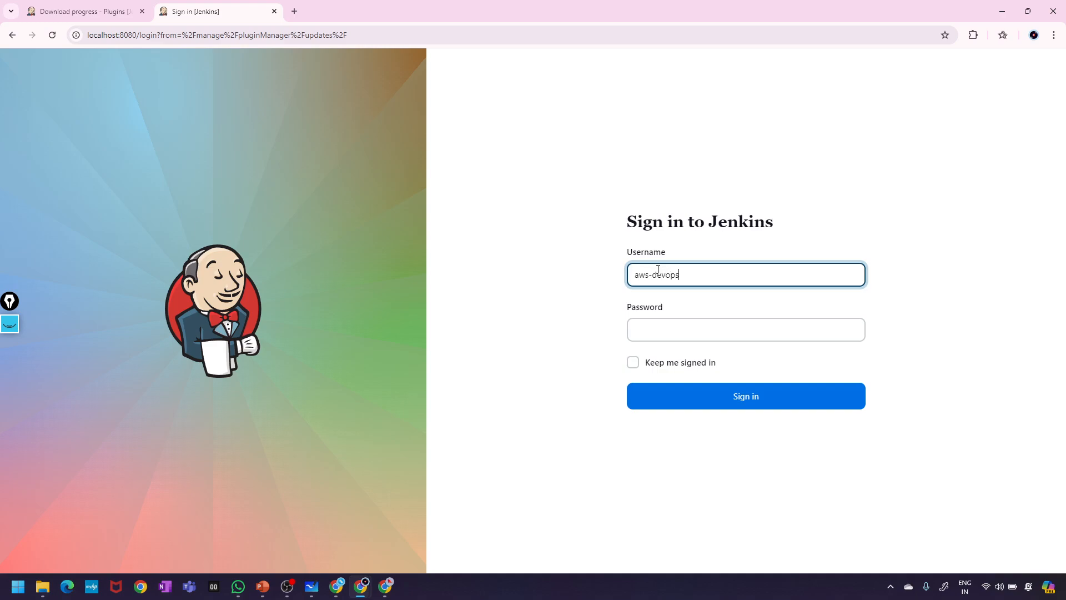
left_click(687, 330)
type("••")
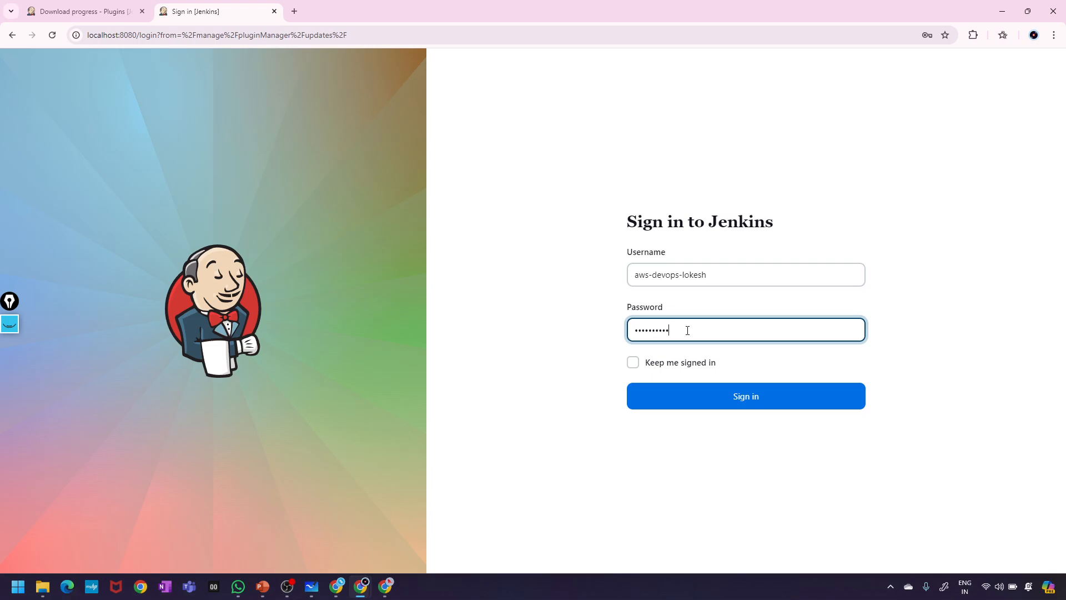
key("Return")
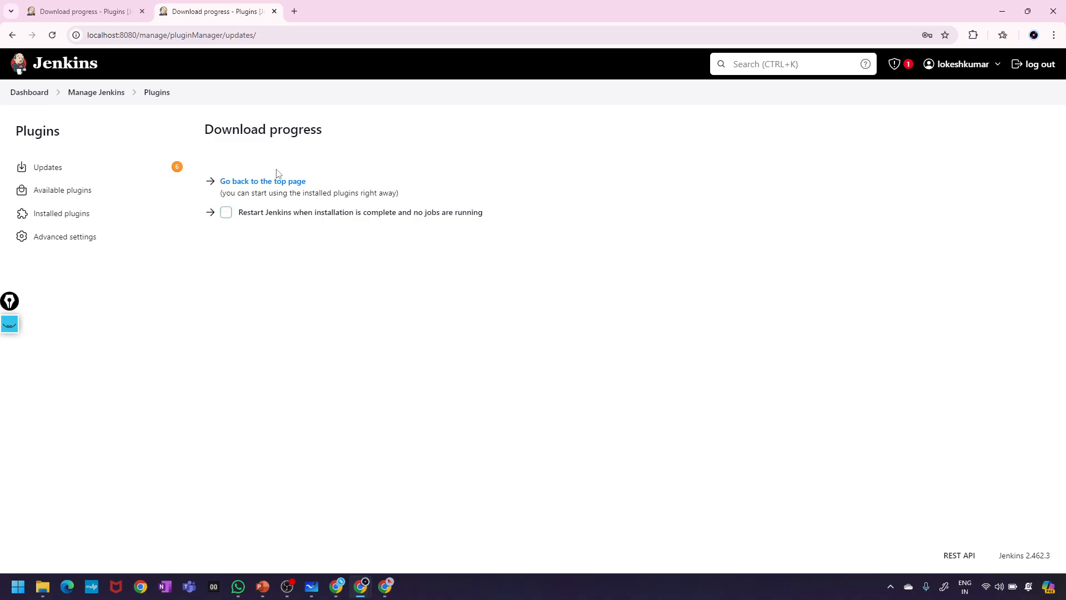
left_click(226, 213)
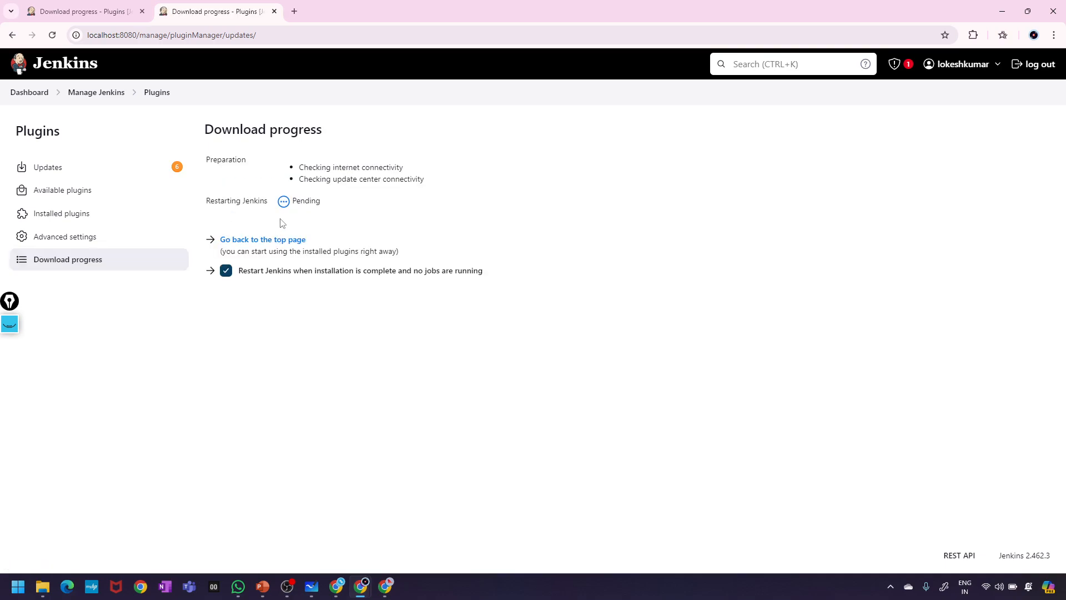
- Return to the top page and reload localhost:8080 while Jenkins restarts, checking both tabs
left_click(251, 243)
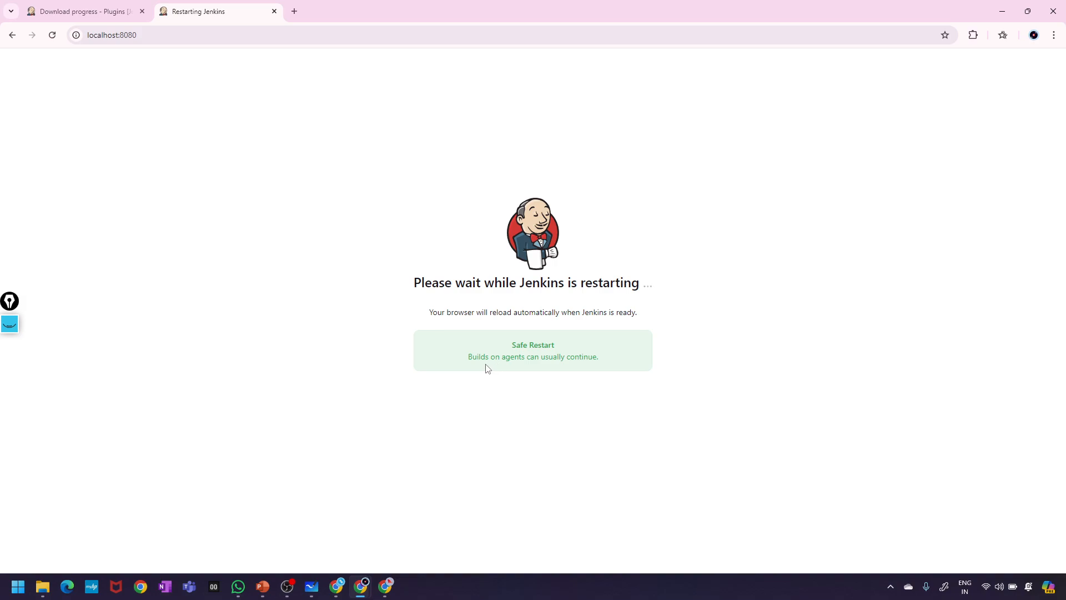
left_click(175, 39)
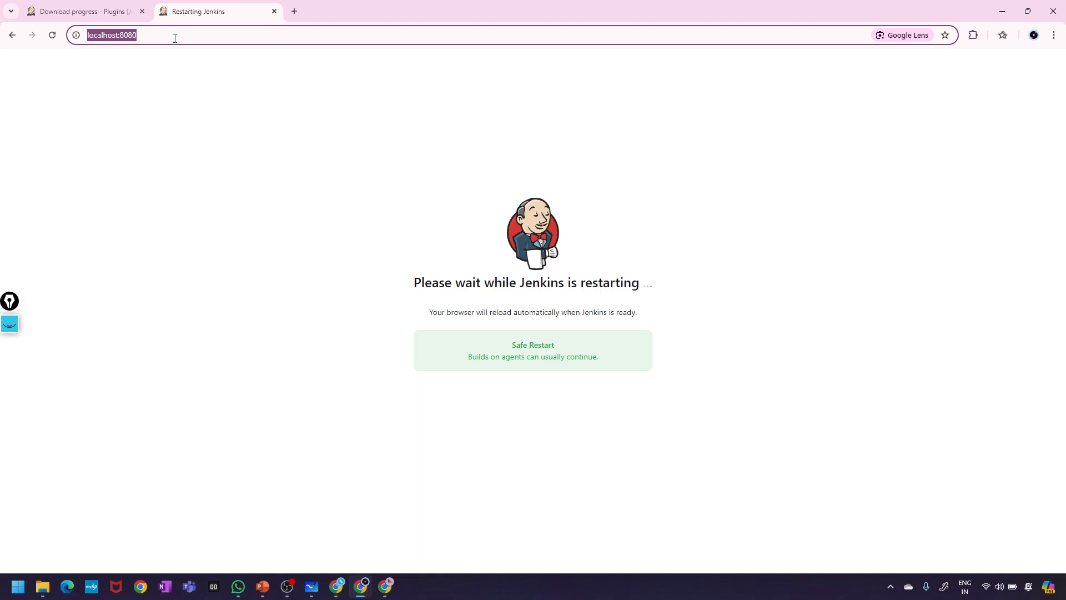
key("Return")
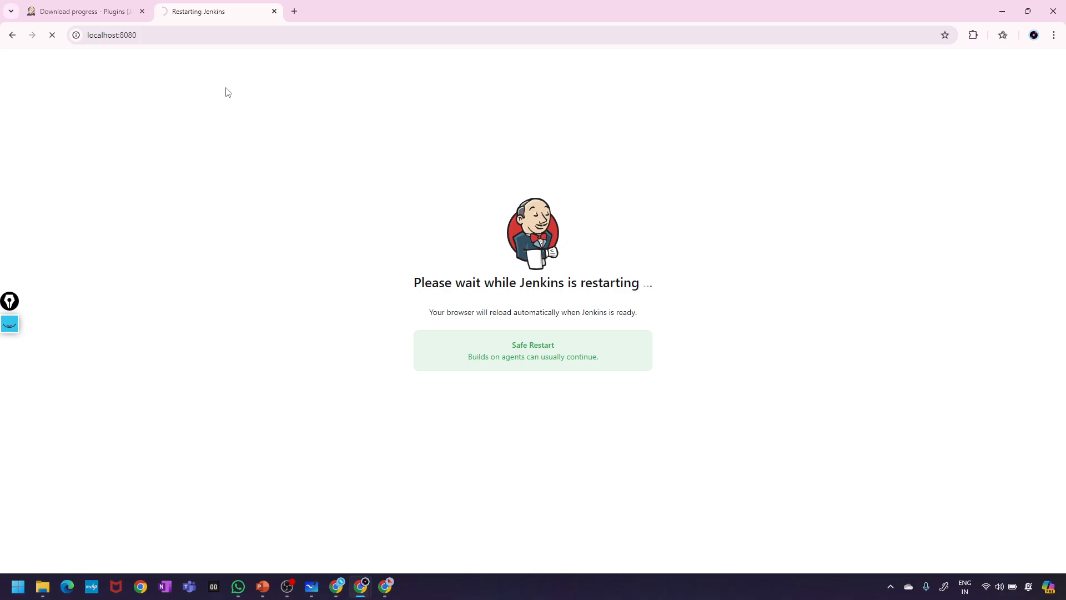
left_click(39, 7)
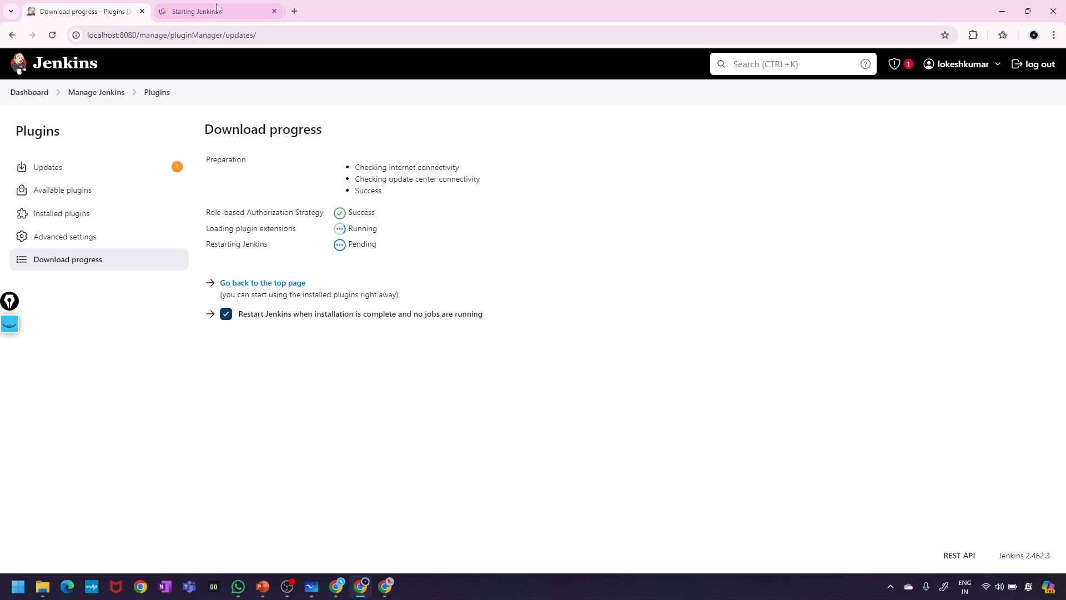
left_click(245, 4)
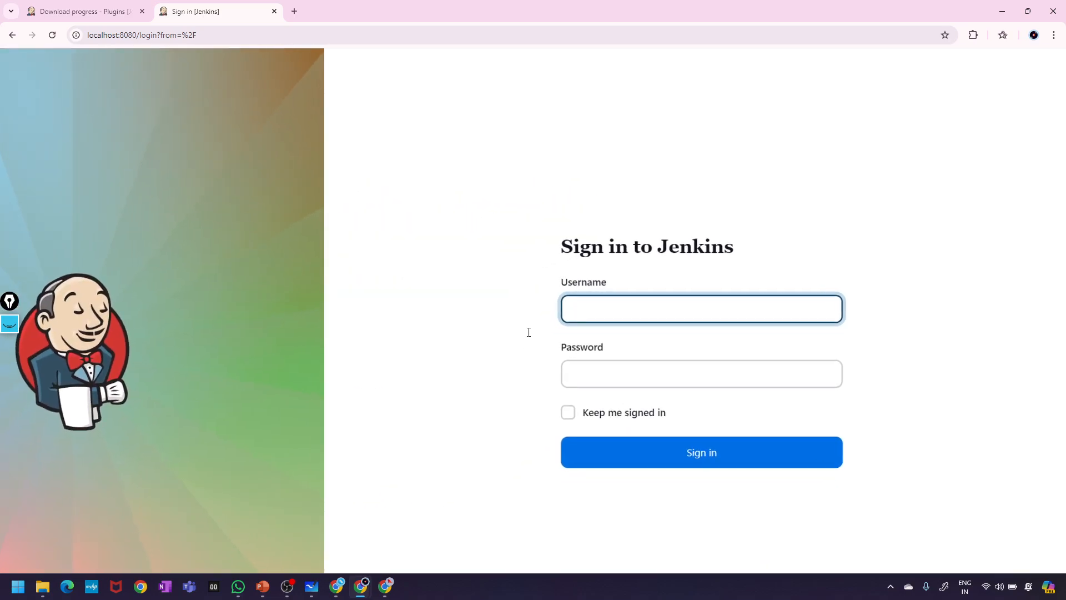
- Sign back in with username and password once Jenkins 2.462.3 is back up
type("aws-devops-lokesh")
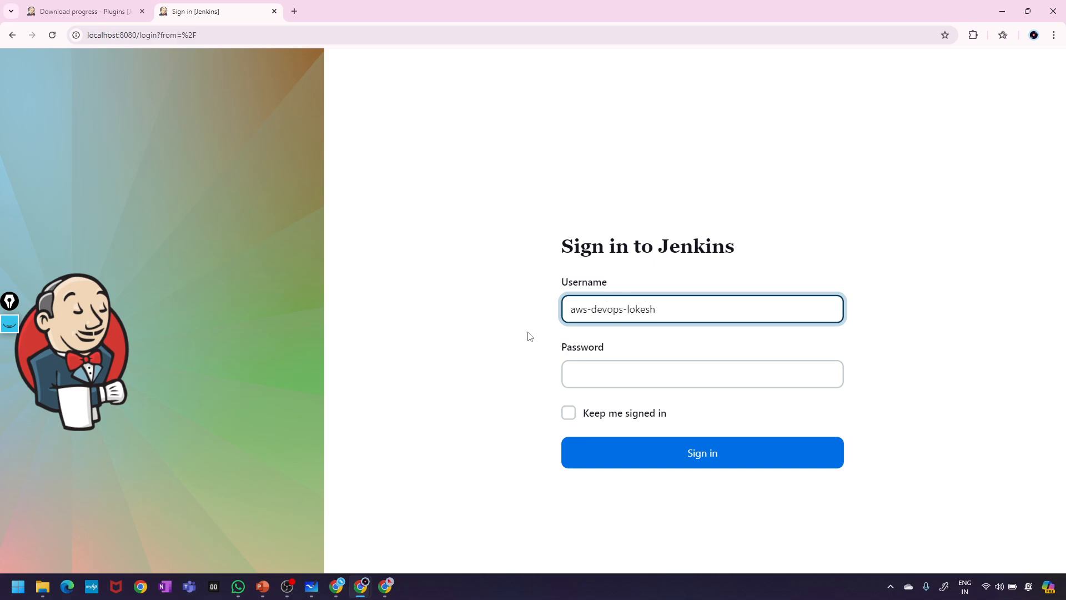
left_click(638, 376)
type("•")
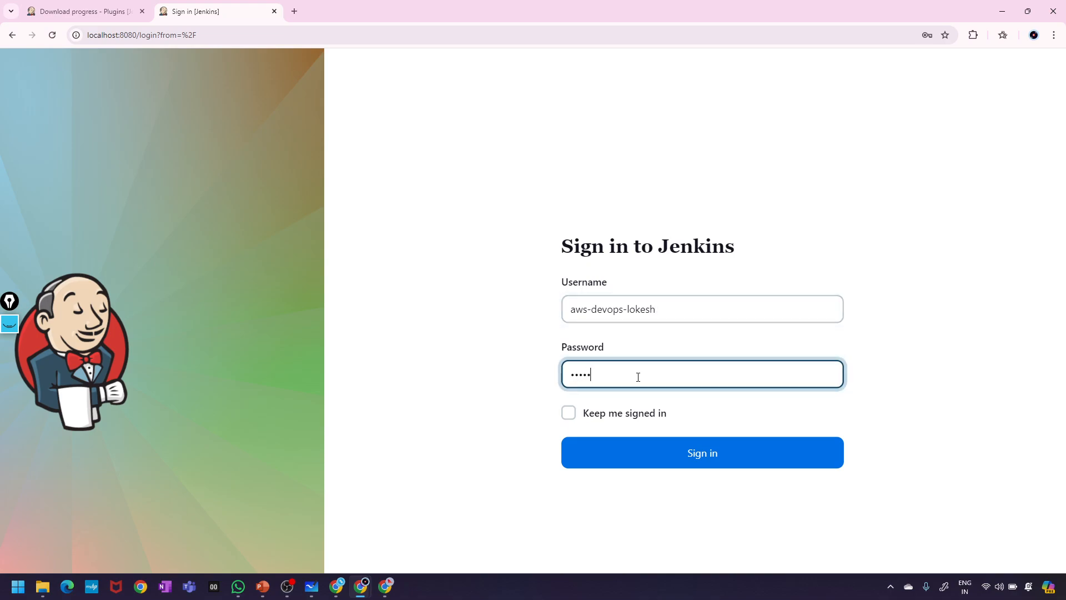
key("BackSpace")
key("BackSpace")
key("BackSpace")
key("BackSpace")
key("BackSpace")
key("BackSpace")
key("BackSpace")
type("•••")
key("Return")
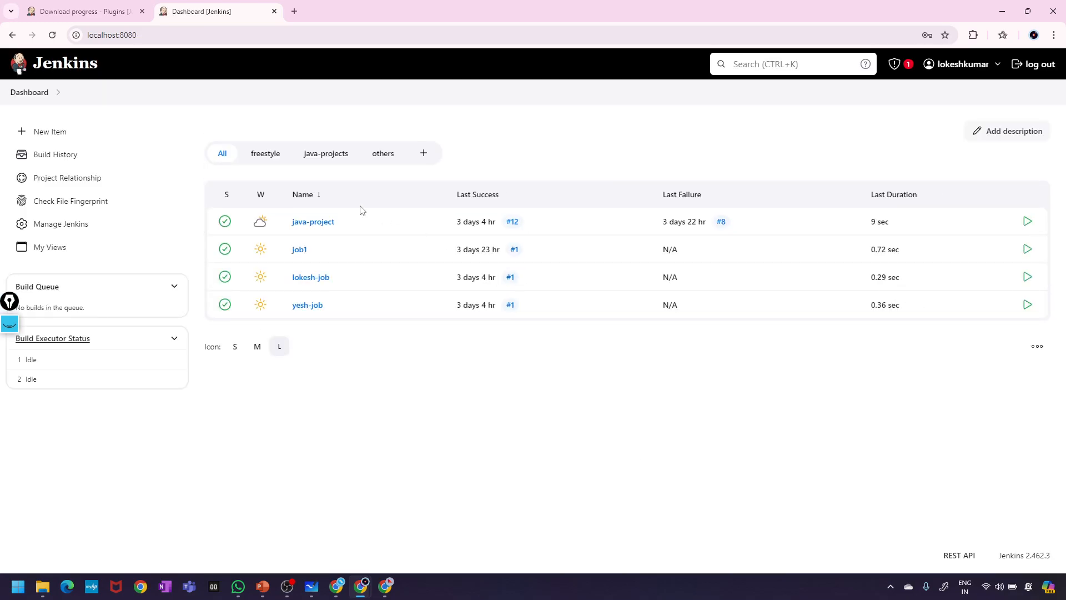
left_click(63, 227)
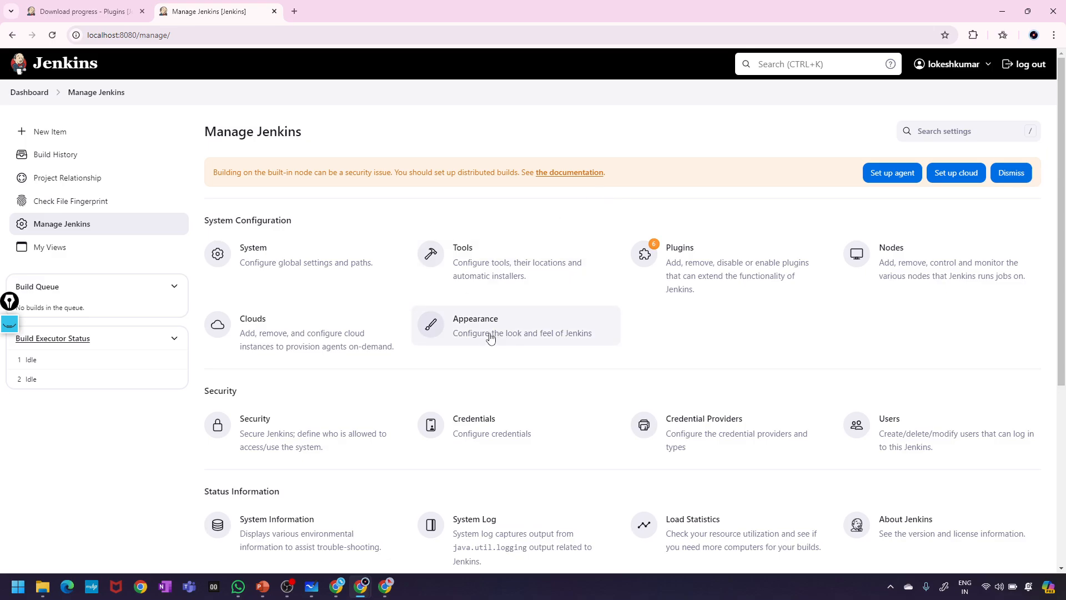
left_click(676, 272)
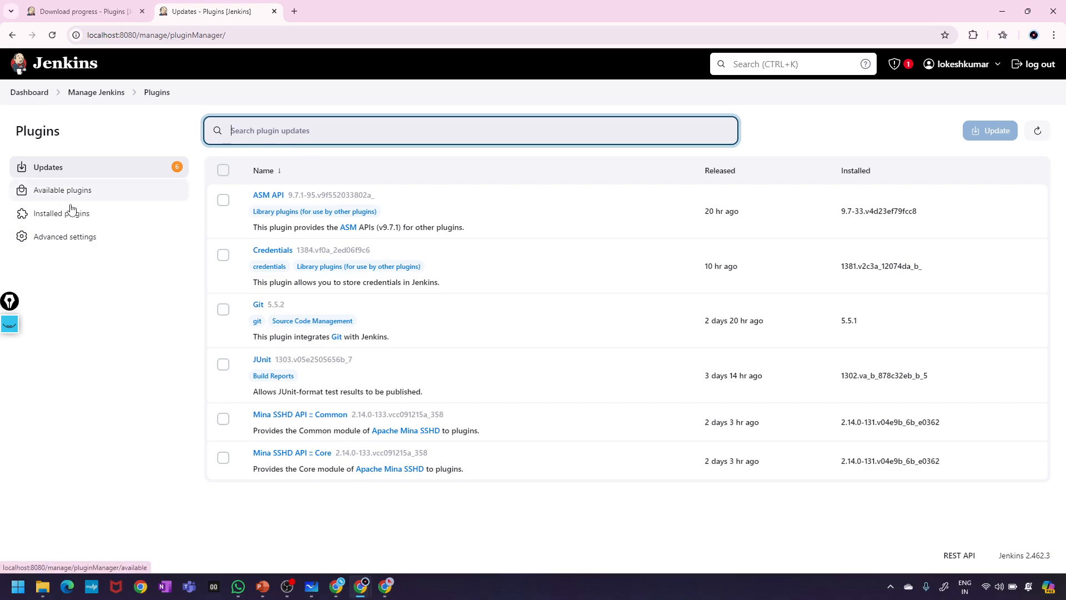
left_click(63, 220)
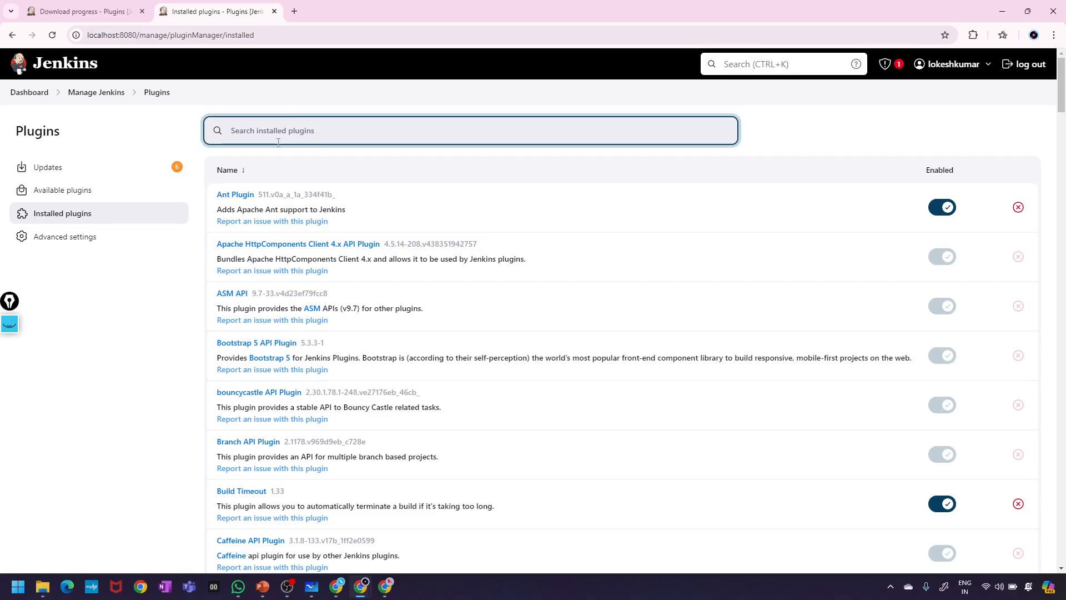
type("role")
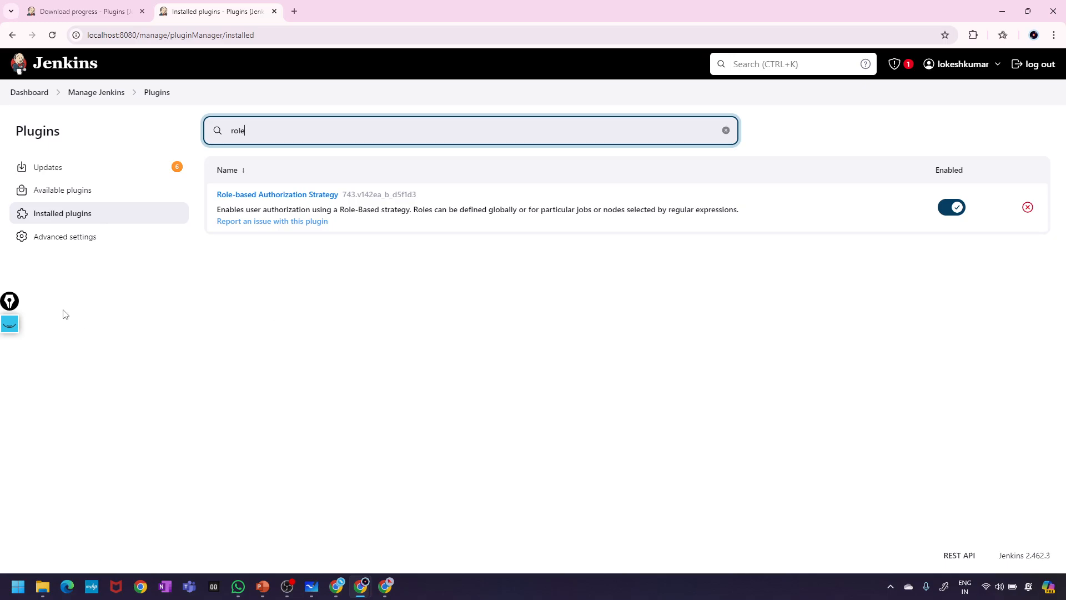
left_click(40, 98)
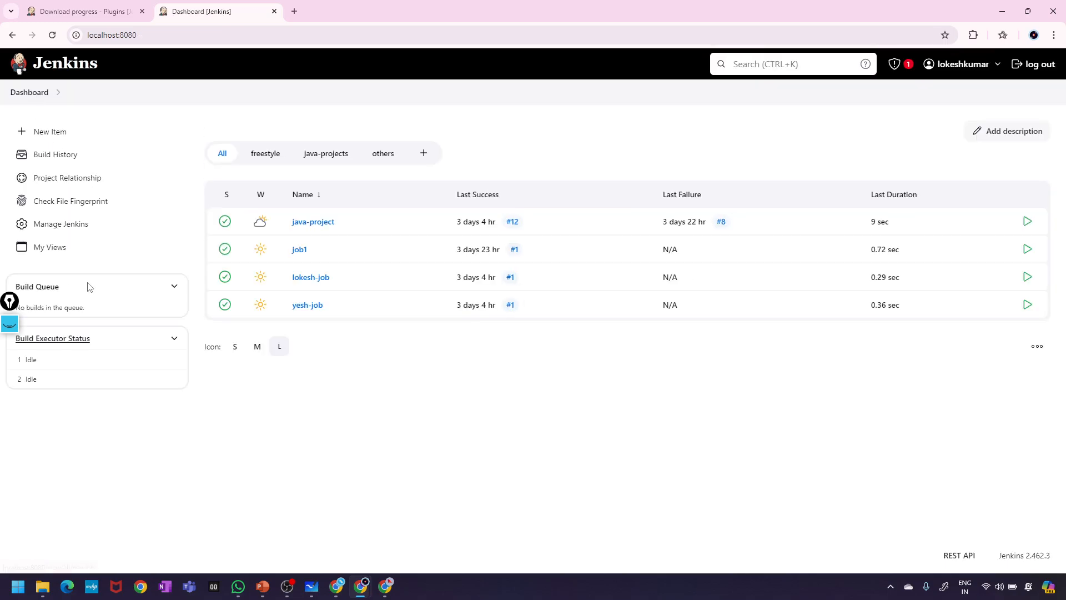
- Open Manage Jenkins and look over its System Configuration and Security sections
left_click(86, 228)
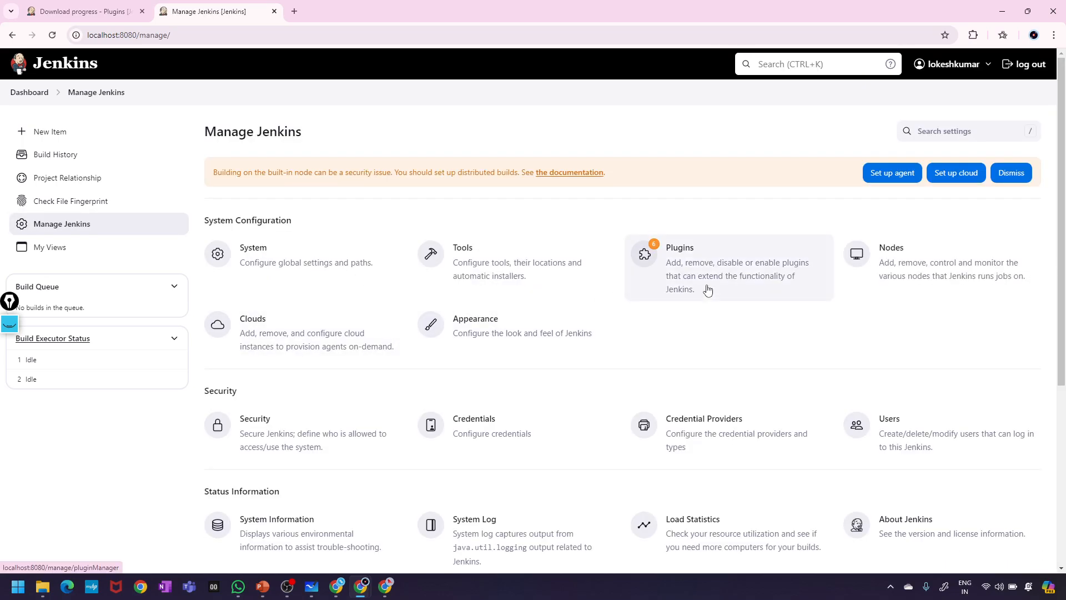
scroll(642, 331, "down", 4)
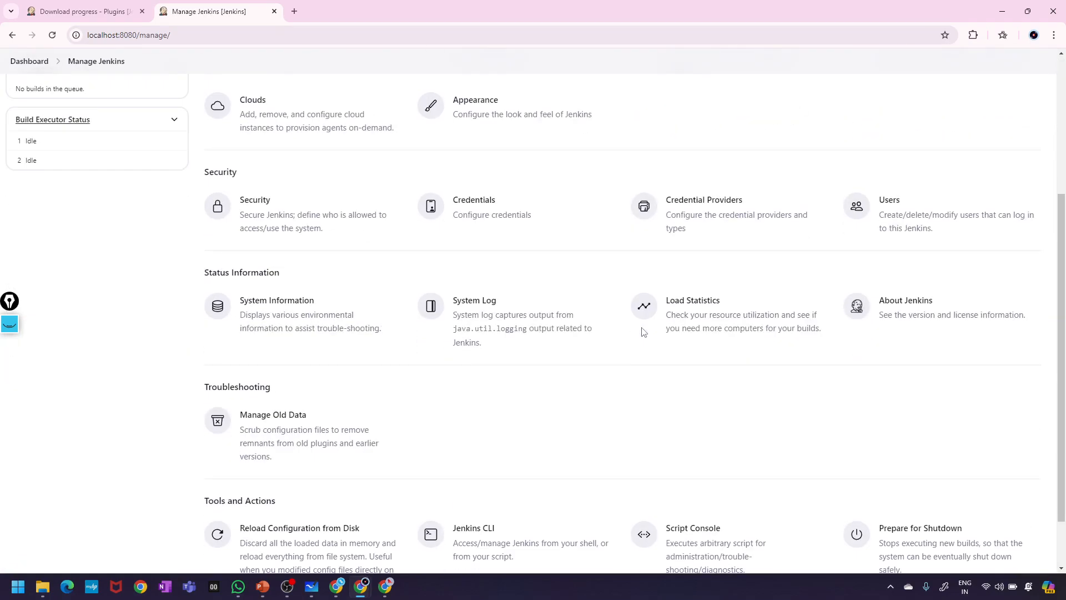
scroll(642, 331, "up", 5)
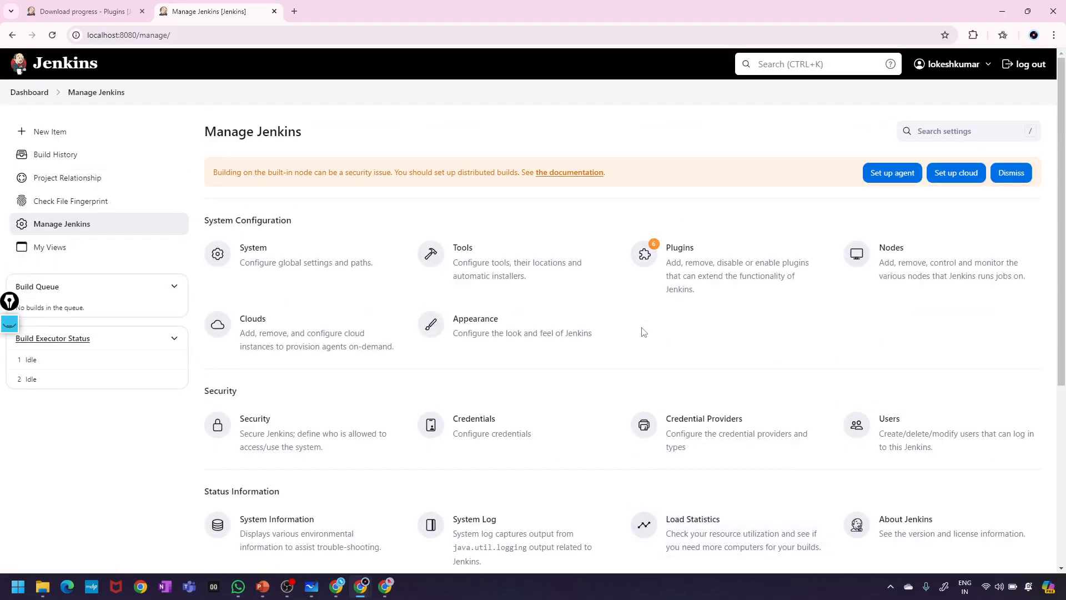
scroll(644, 332, "down", 1)
scroll(644, 332, "down", 1)
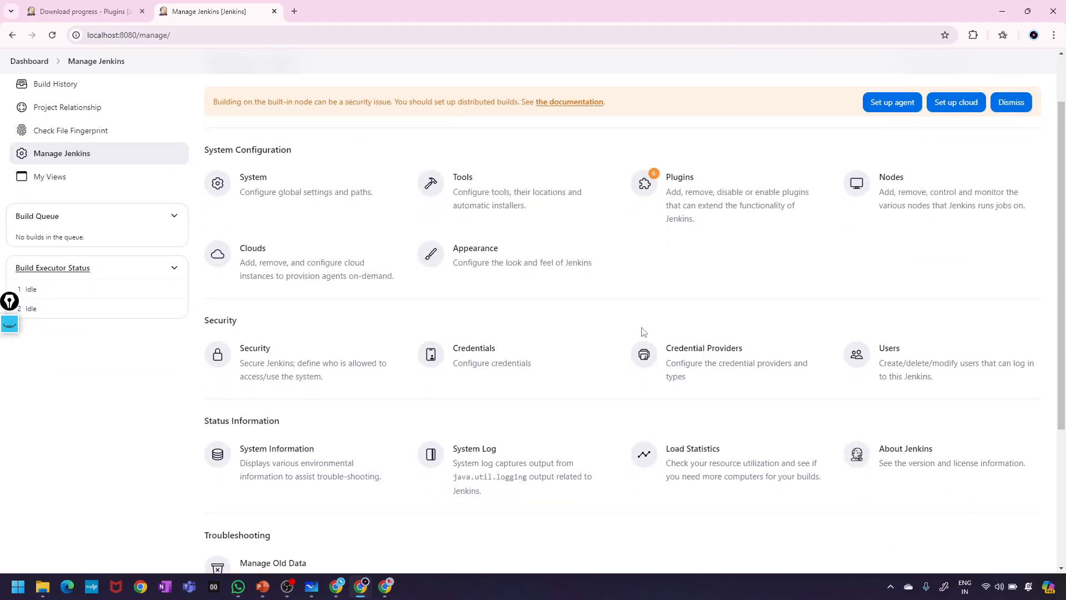
scroll(644, 331, "up", 2)
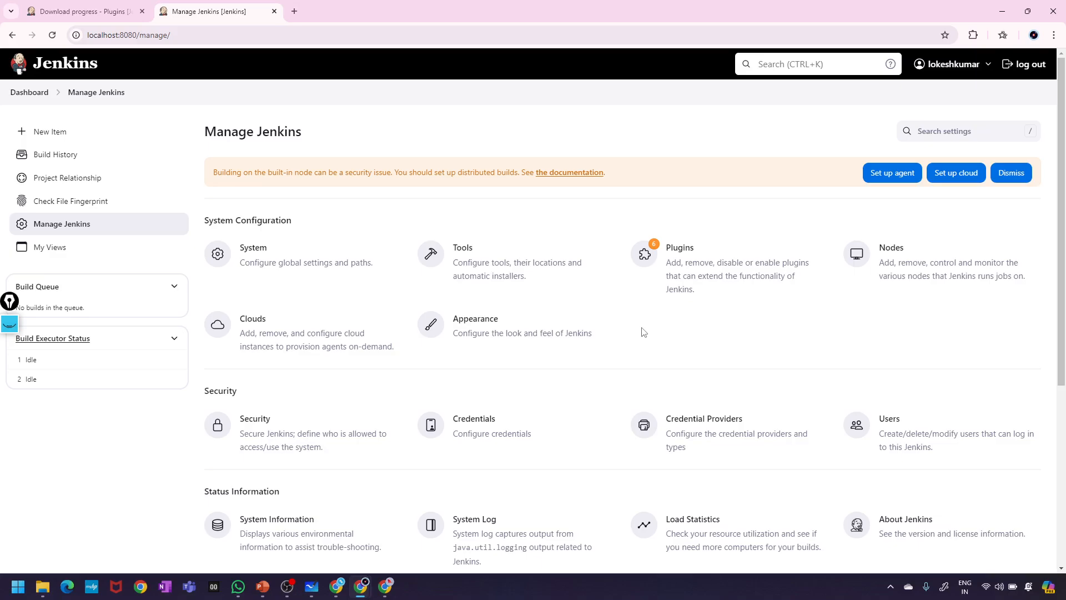
- Review the Security page, where Authorization is 'Logged-in users can do anything', then return to Manage Jenkins
left_click(301, 445)
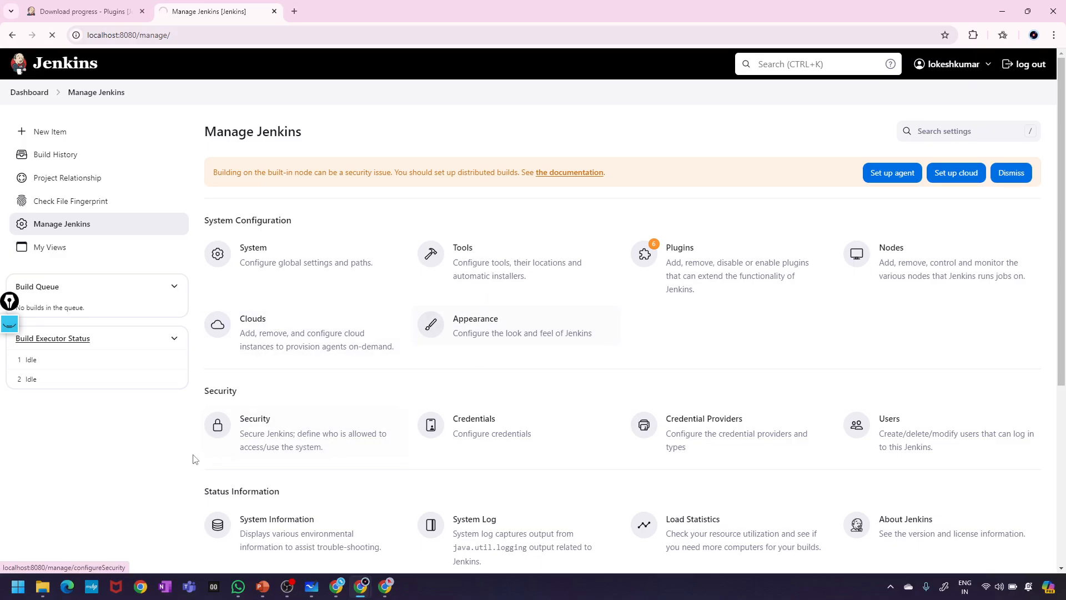
scroll(307, 414, "down", 6)
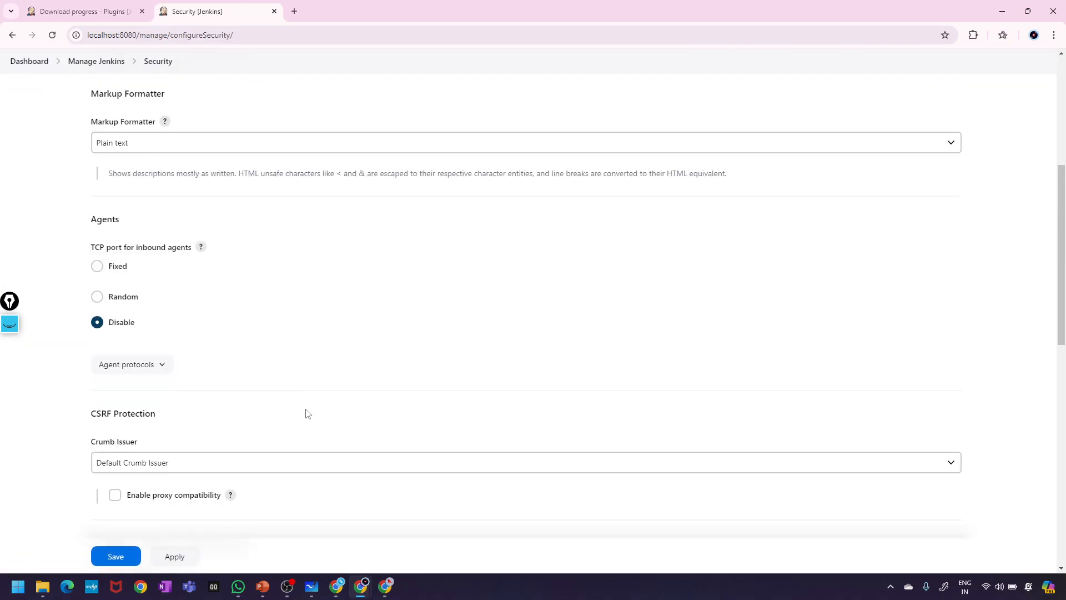
scroll(307, 414, "down", 10)
scroll(307, 414, "up", 12)
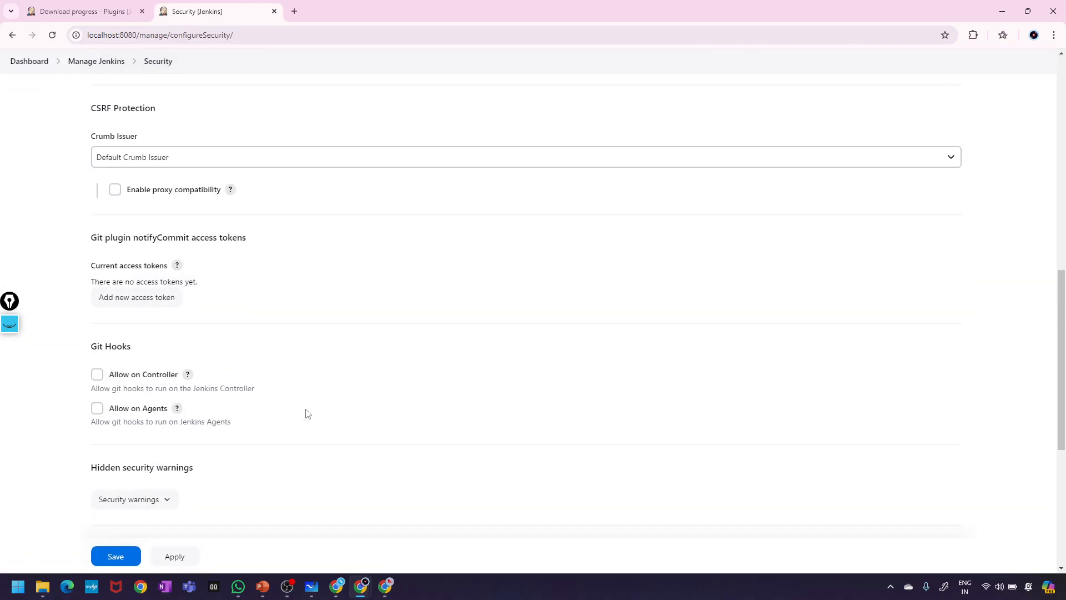
scroll(307, 414, "up", 3)
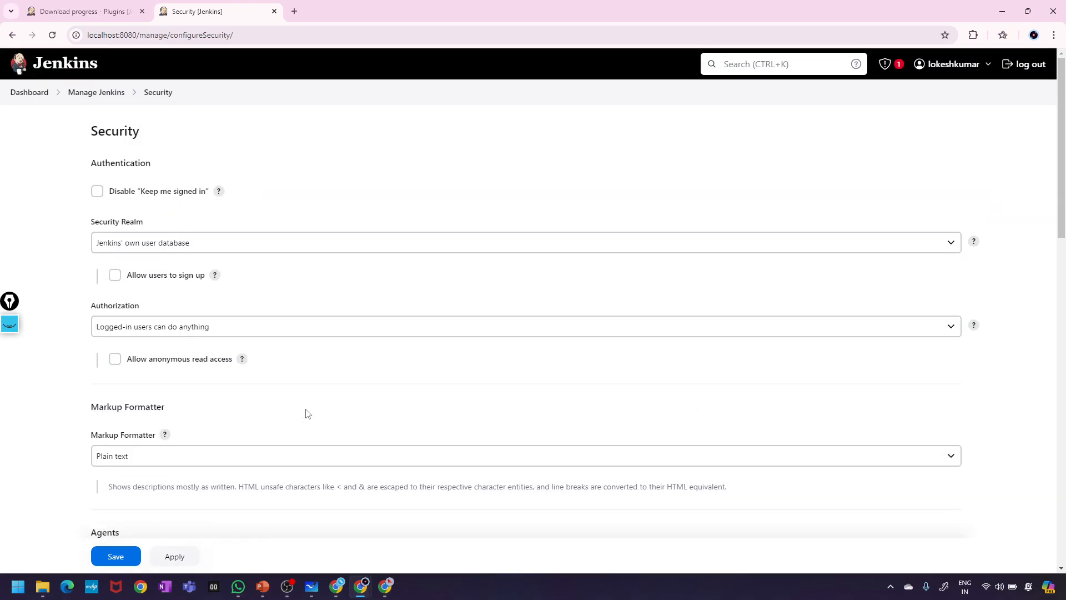
scroll(308, 413, "down", 10)
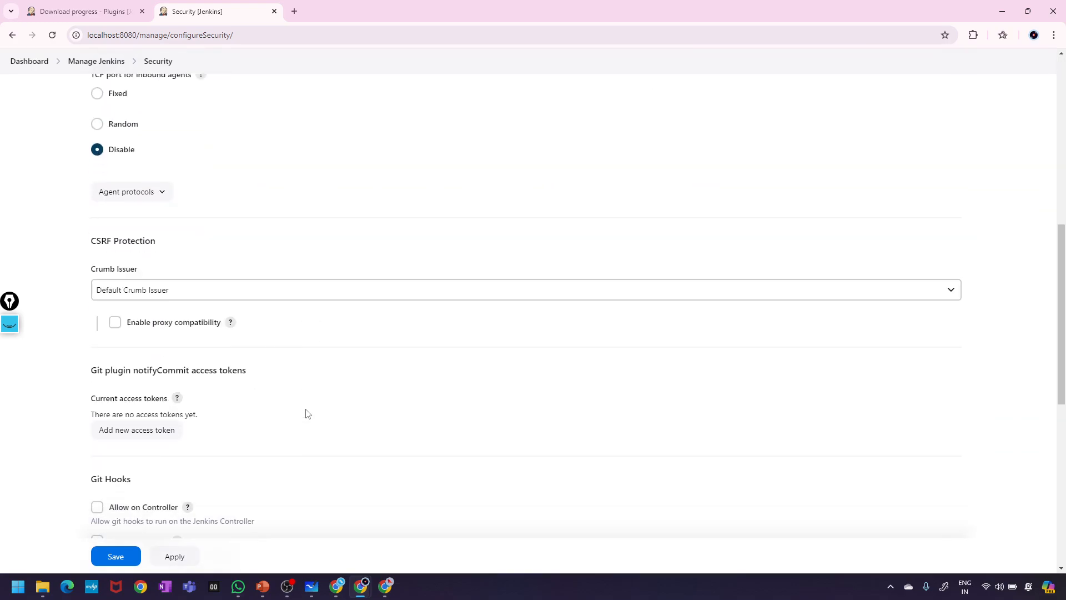
scroll(307, 414, "up", 10)
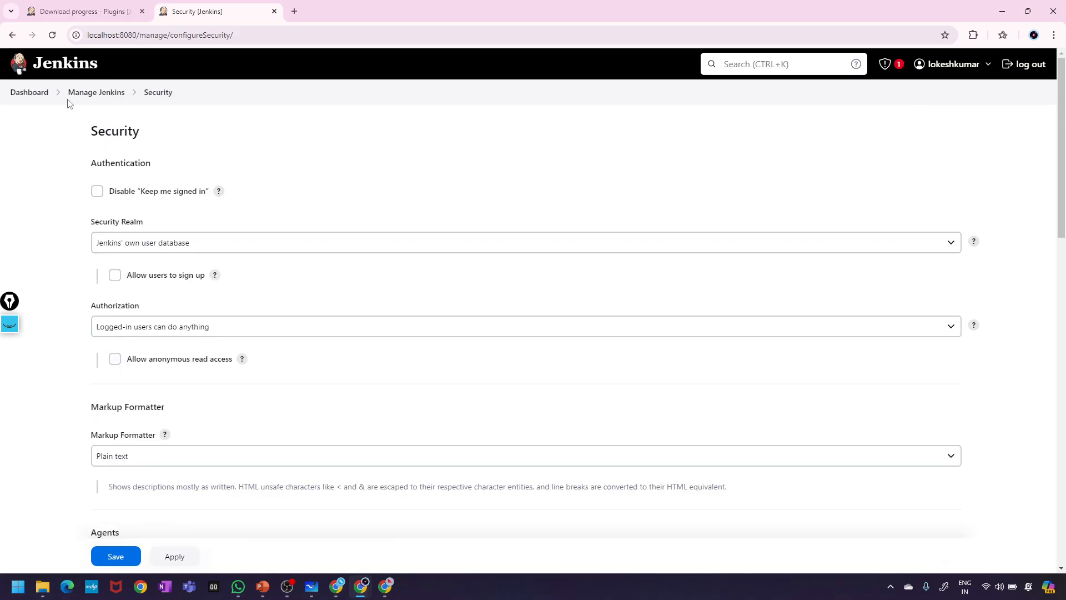
left_click(85, 92)
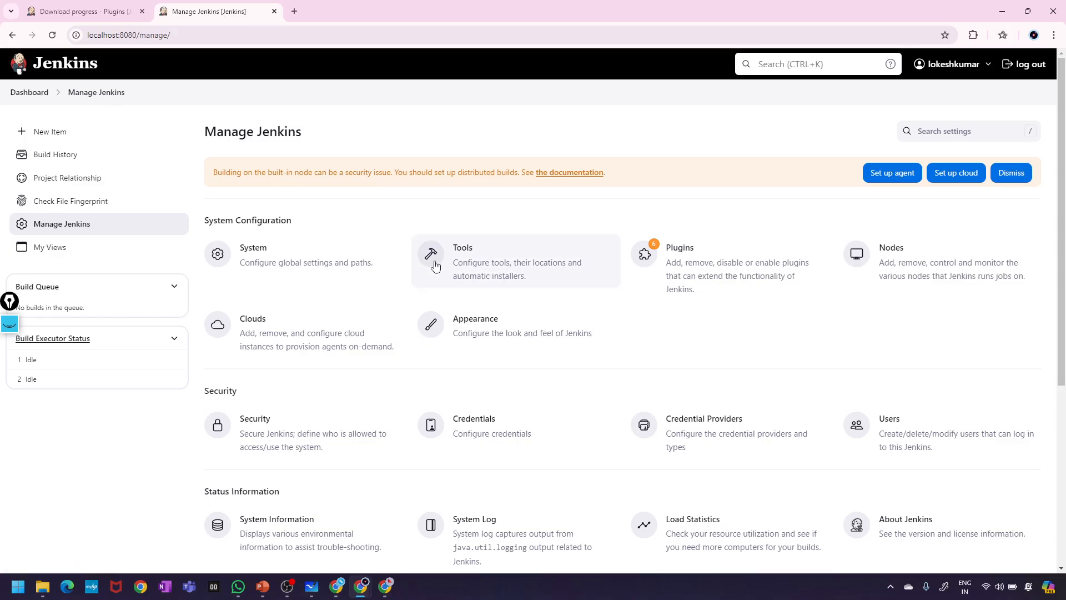
scroll(244, 321, "down", 4)
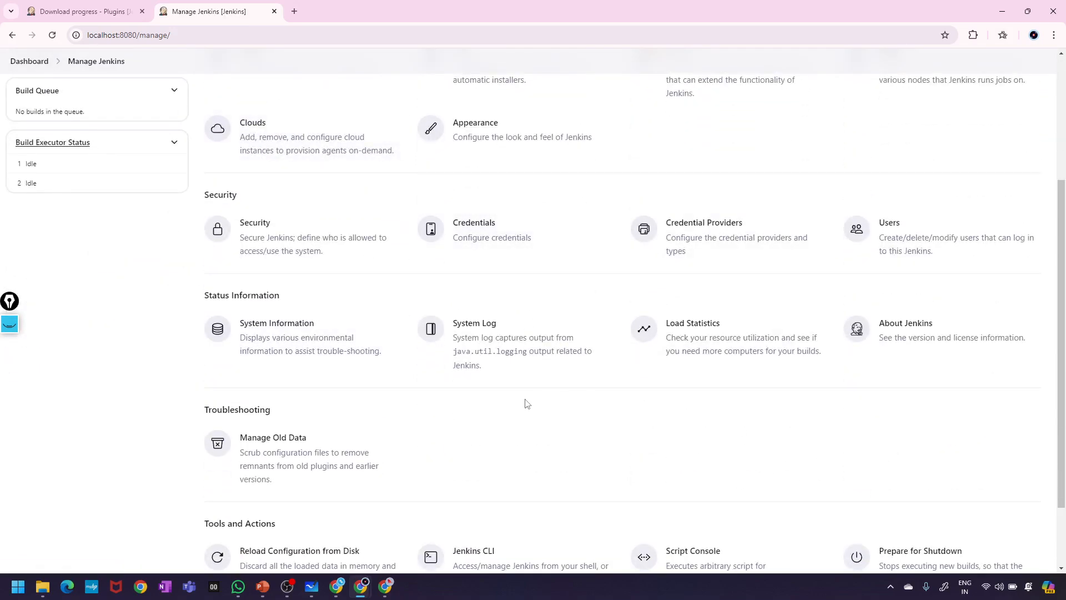
scroll(841, 337, "up", 4)
scroll(693, 292, "down", 5)
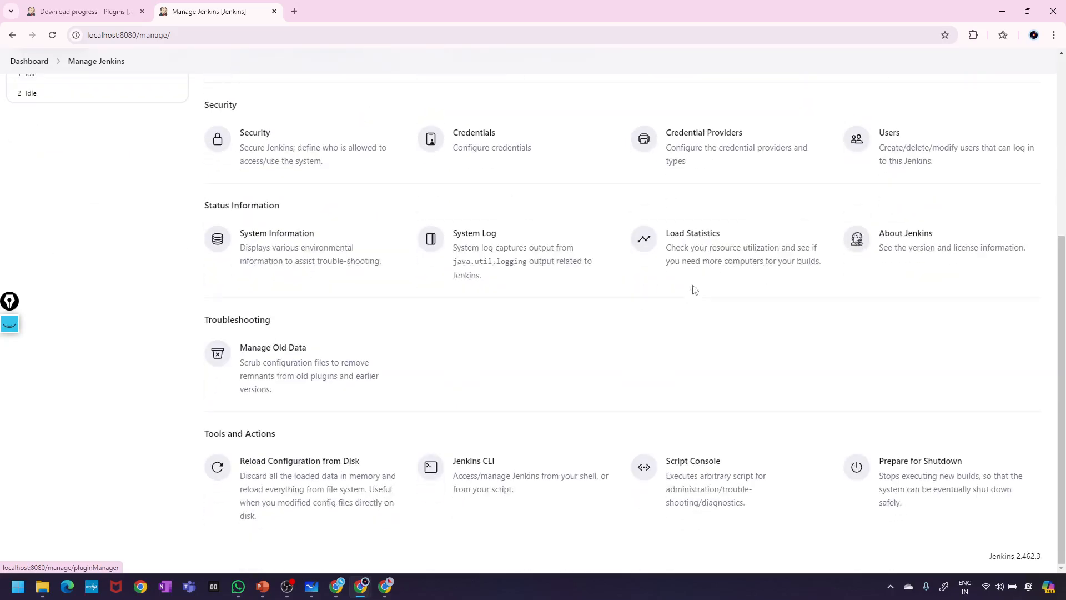
scroll(694, 289, "up", 2)
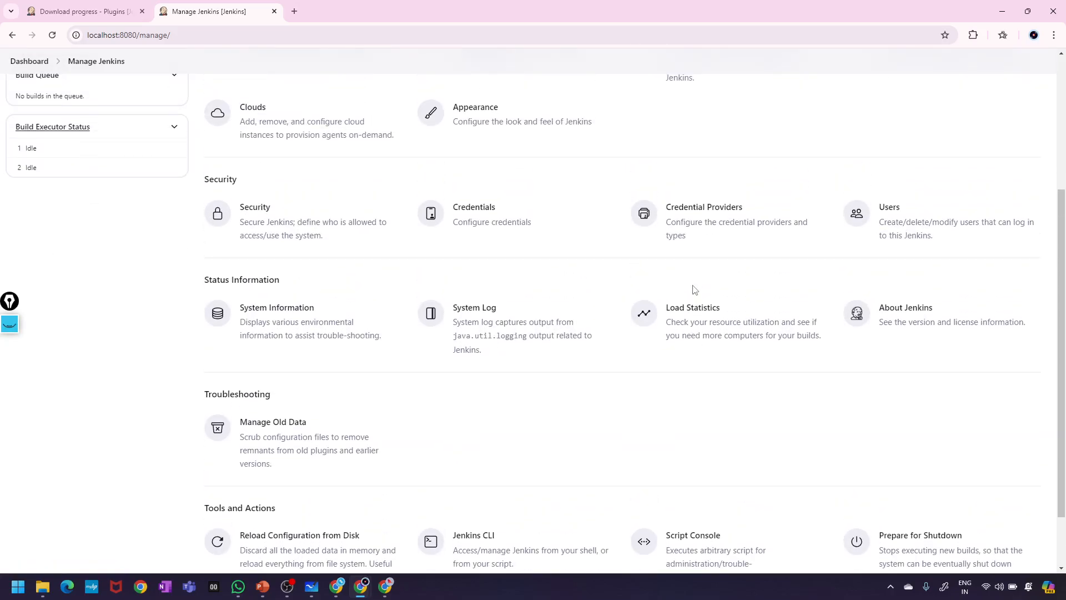
scroll(693, 289, "up", 2)
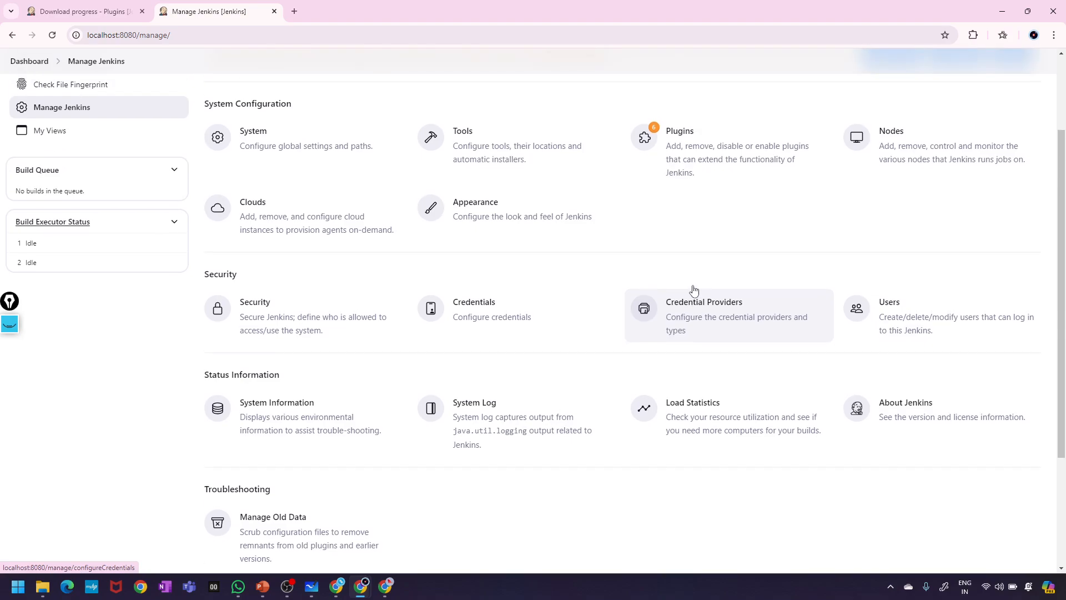
scroll(693, 290, "up", 1)
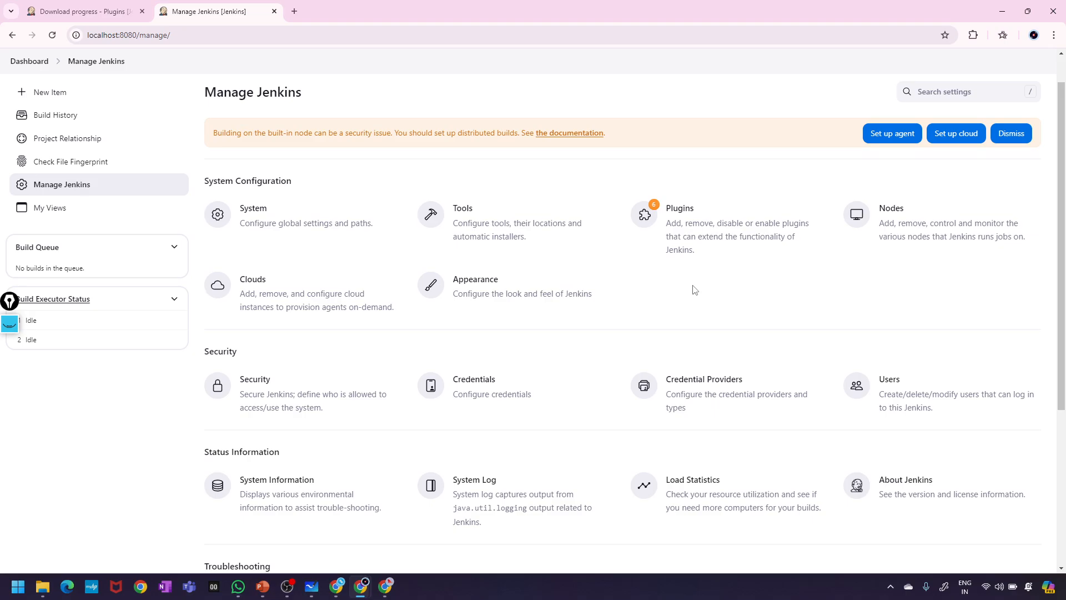
scroll(694, 289, "down", 1)
left_click(916, 350)
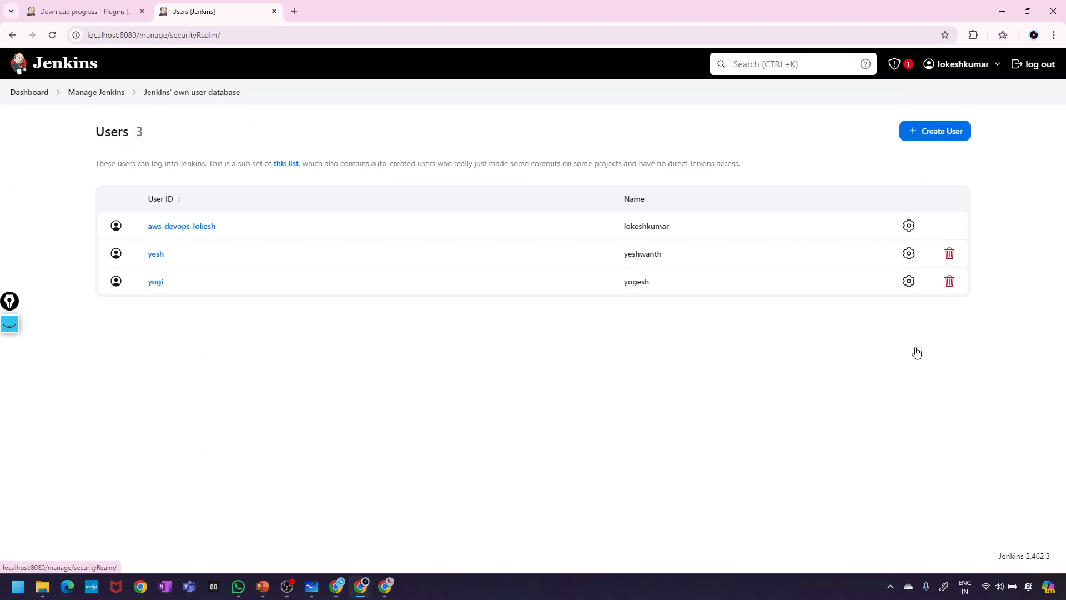
left_click(12, 35)
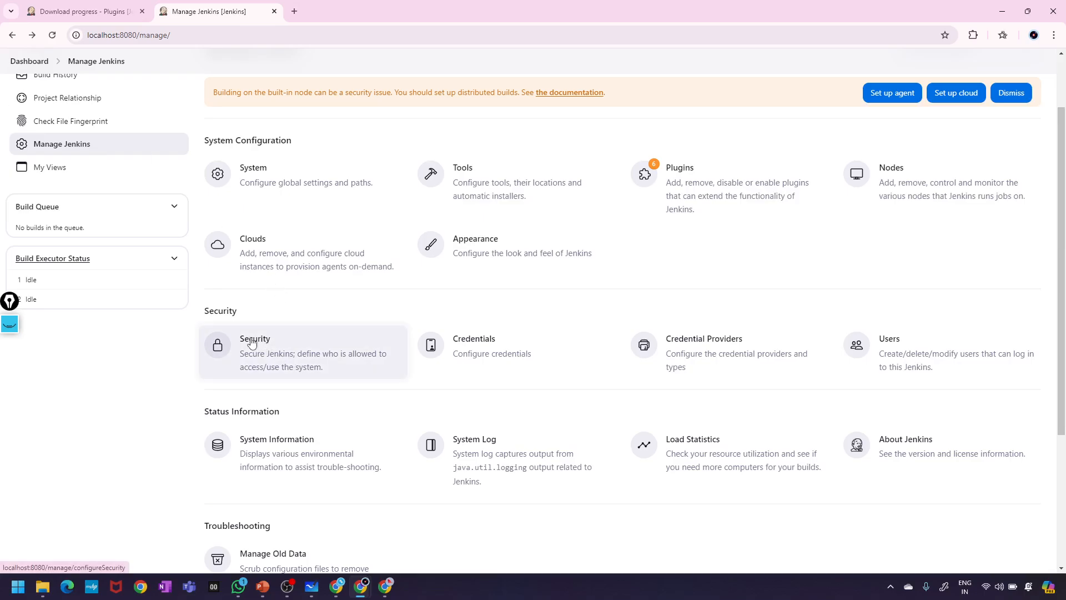
- Open Security from Manage Jenkins and look through its Security Realm and Authorization settings
left_click(252, 342)
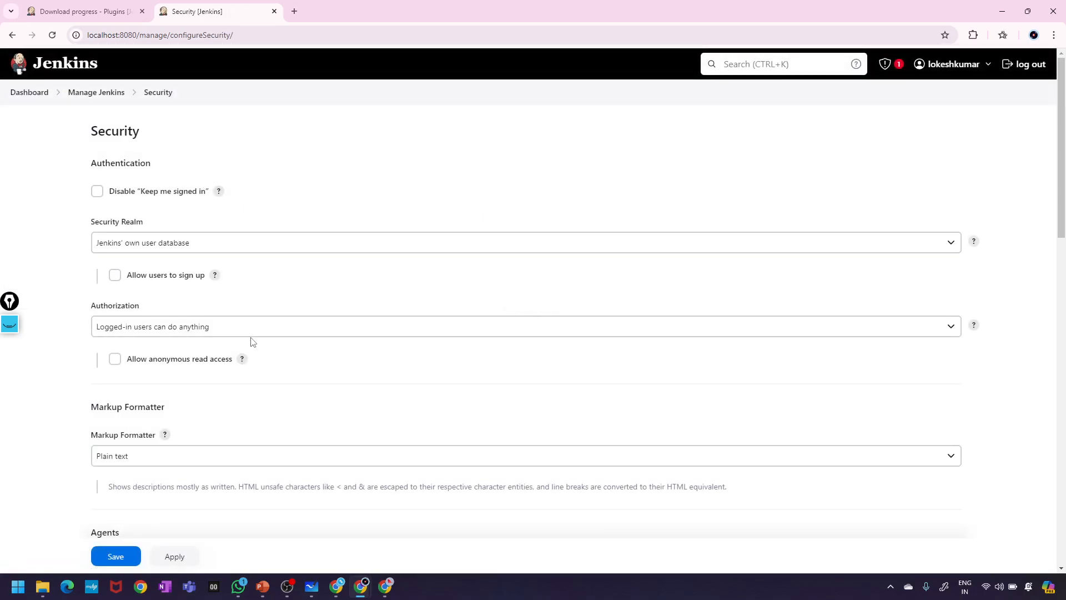
scroll(253, 343, "down", 4)
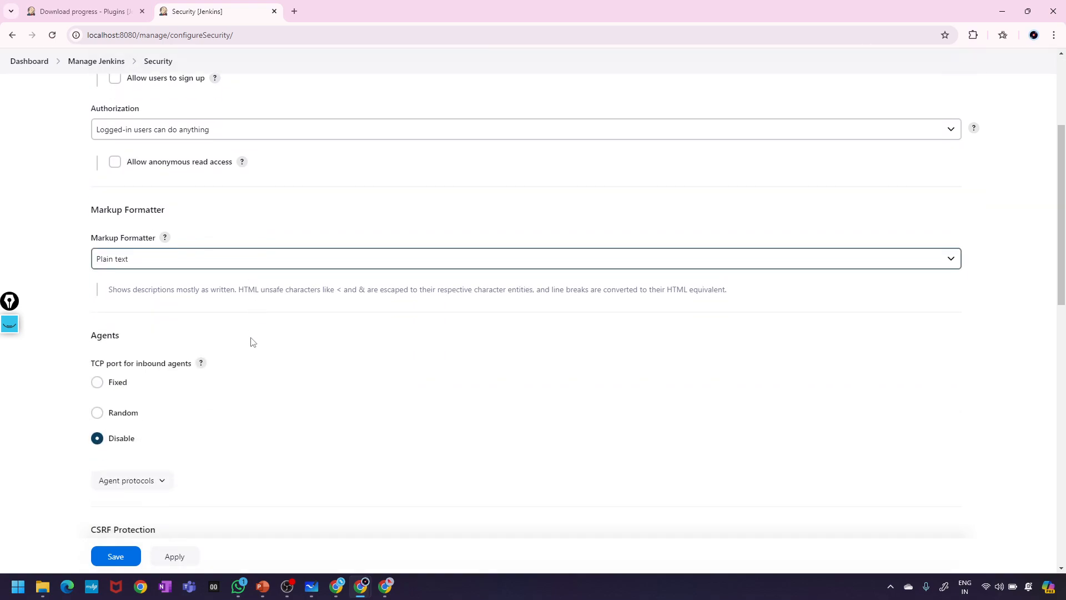
scroll(252, 342, "down", 6)
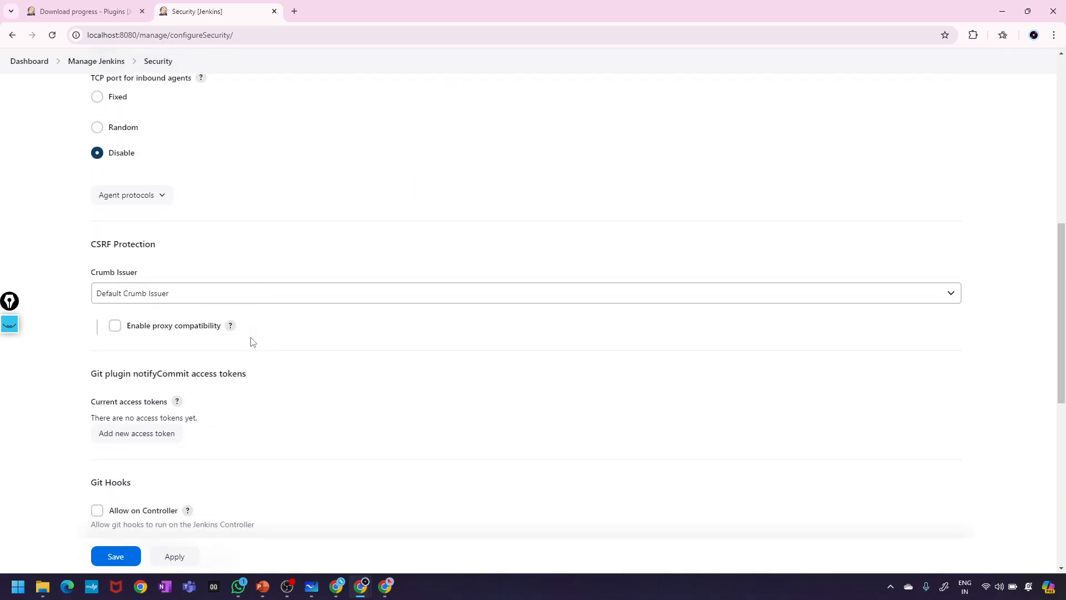
scroll(252, 342, "down", 4)
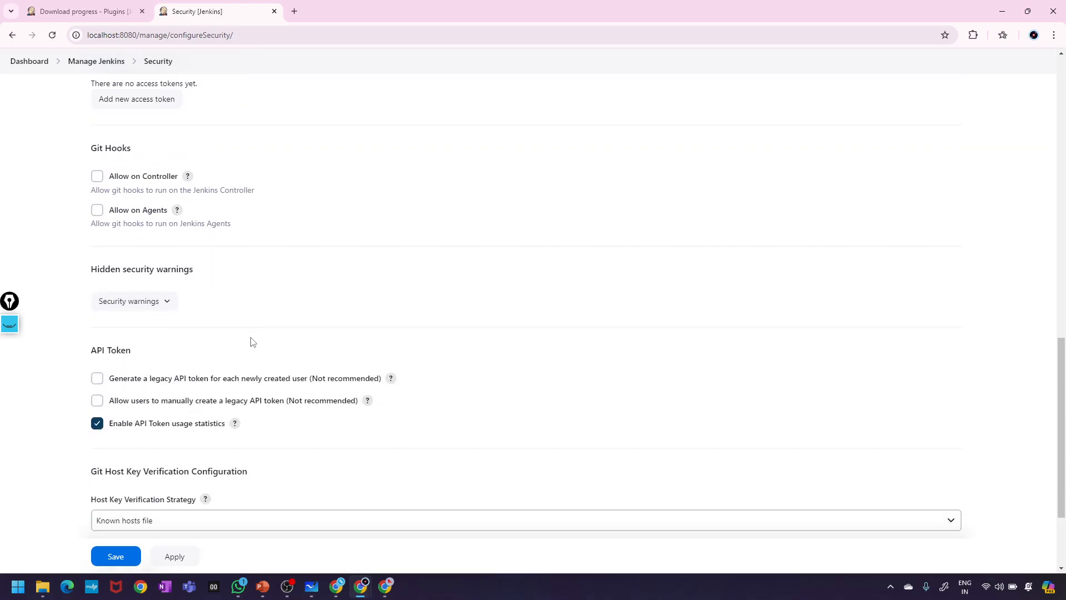
scroll(253, 342, "down", 3)
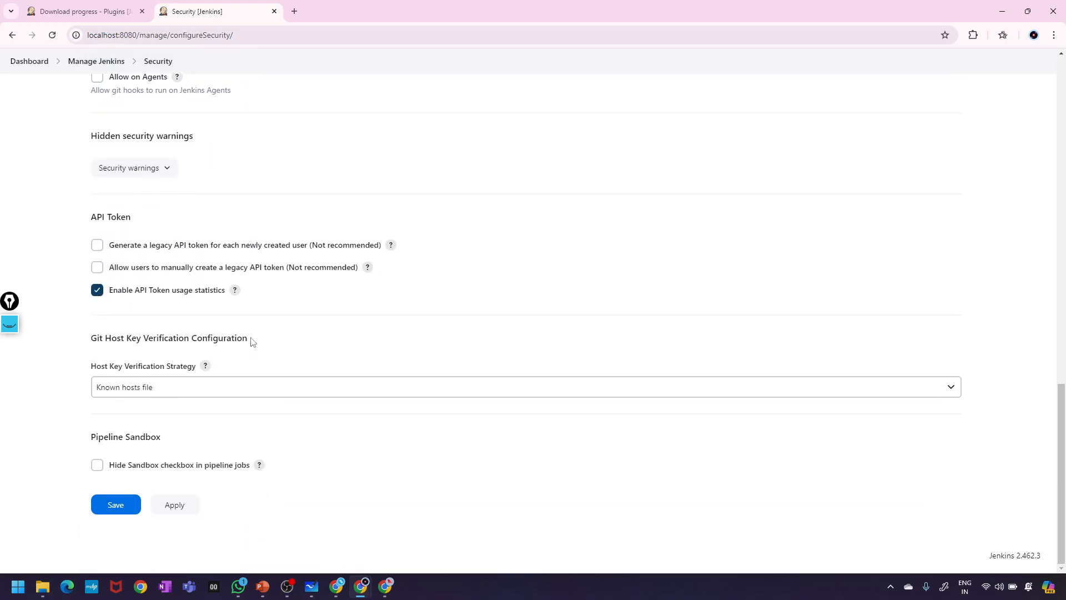
scroll(253, 342, "up", 20)
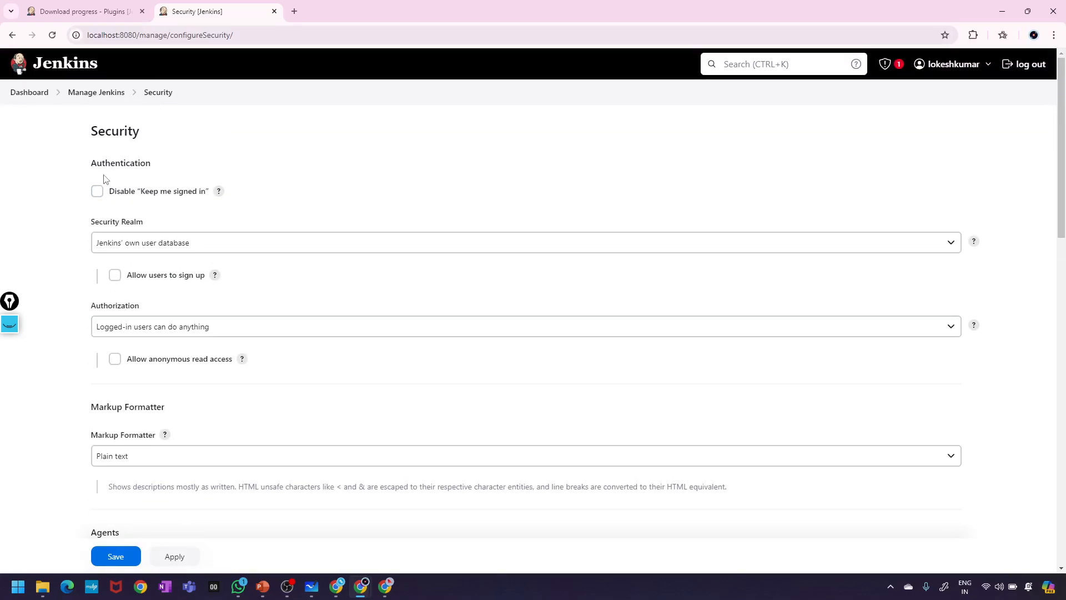
scroll(162, 238, "down", 5)
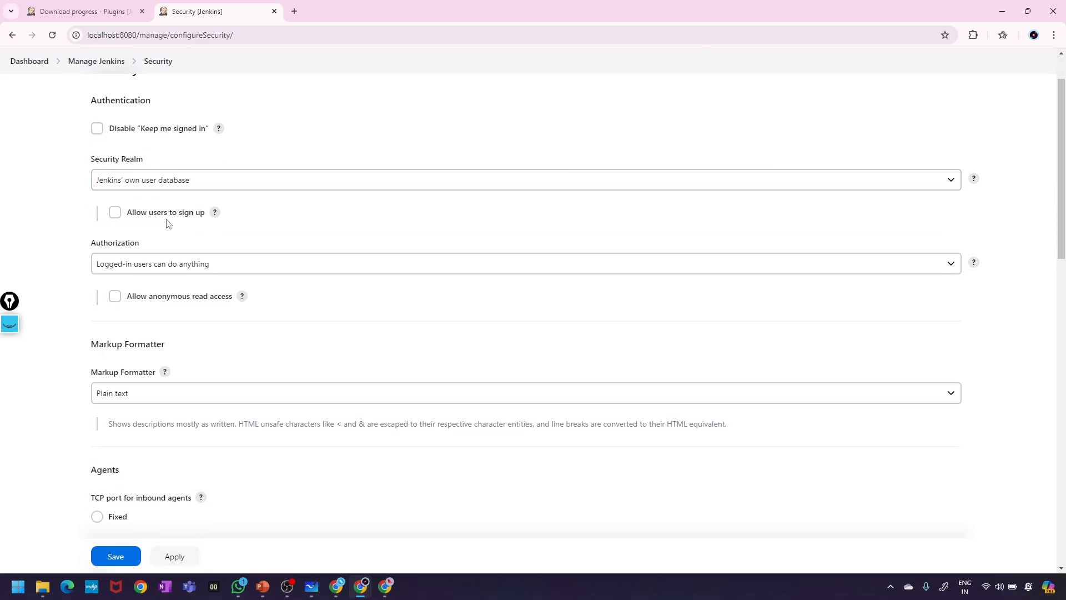
scroll(168, 222, "down", 2)
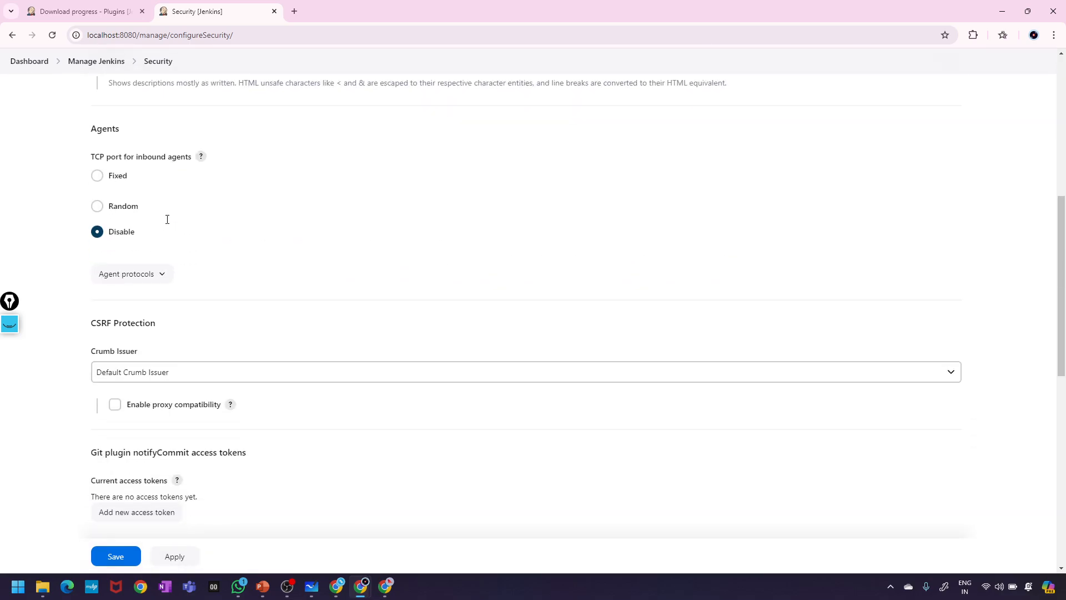
scroll(167, 219, "down", 9)
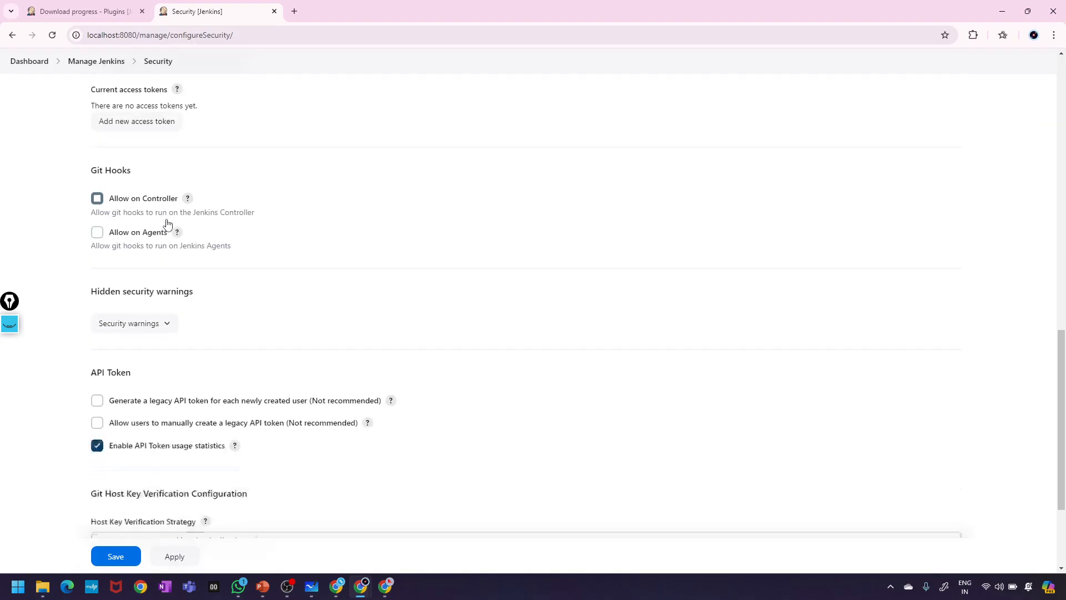
scroll(168, 223, "up", 17)
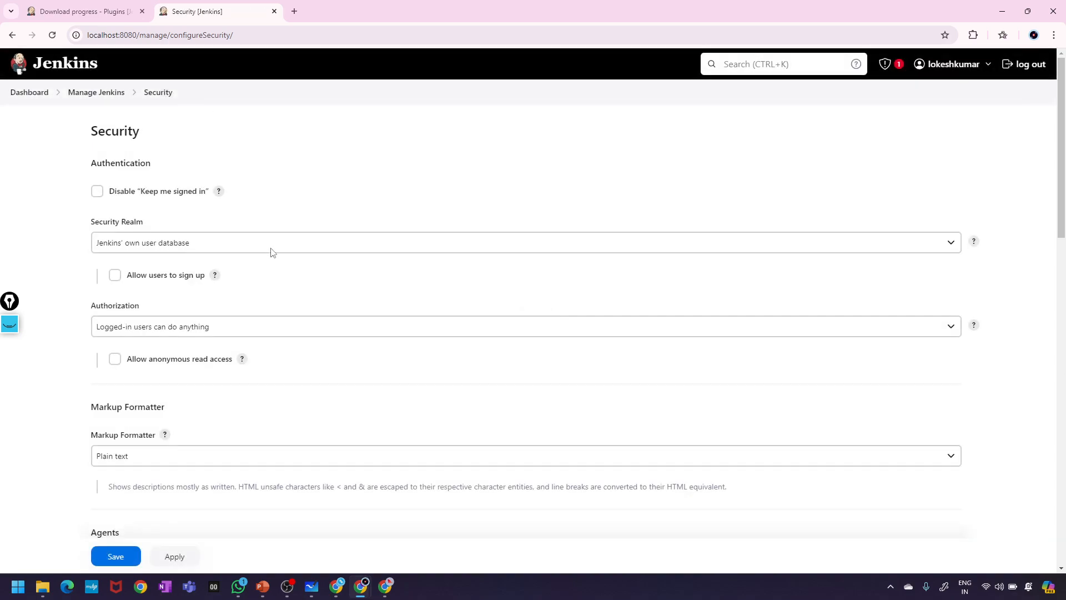
scroll(238, 243, "down", 3)
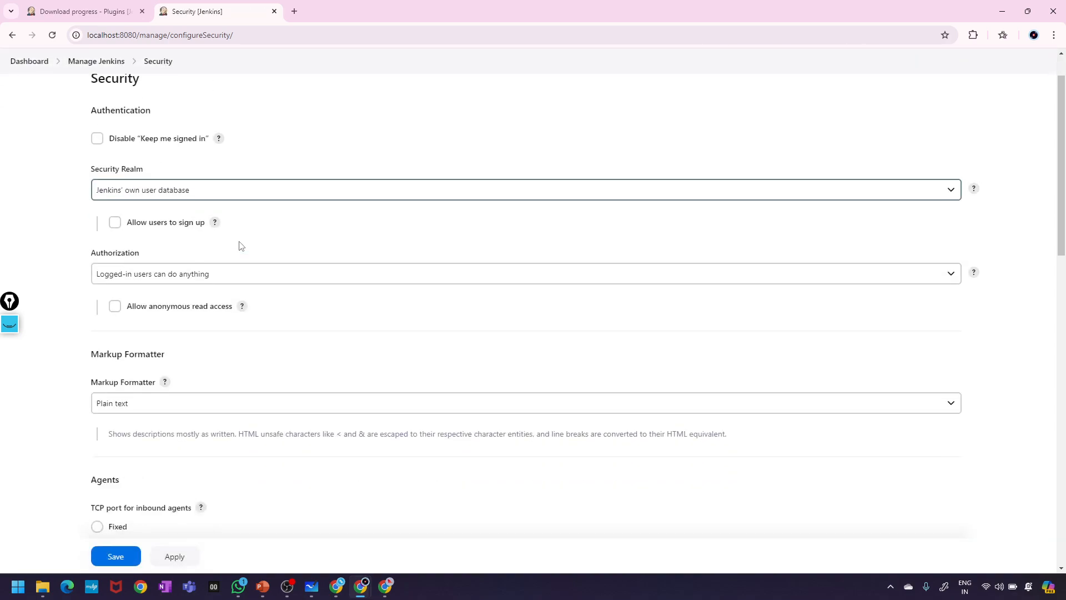
scroll(240, 245, "down", 1)
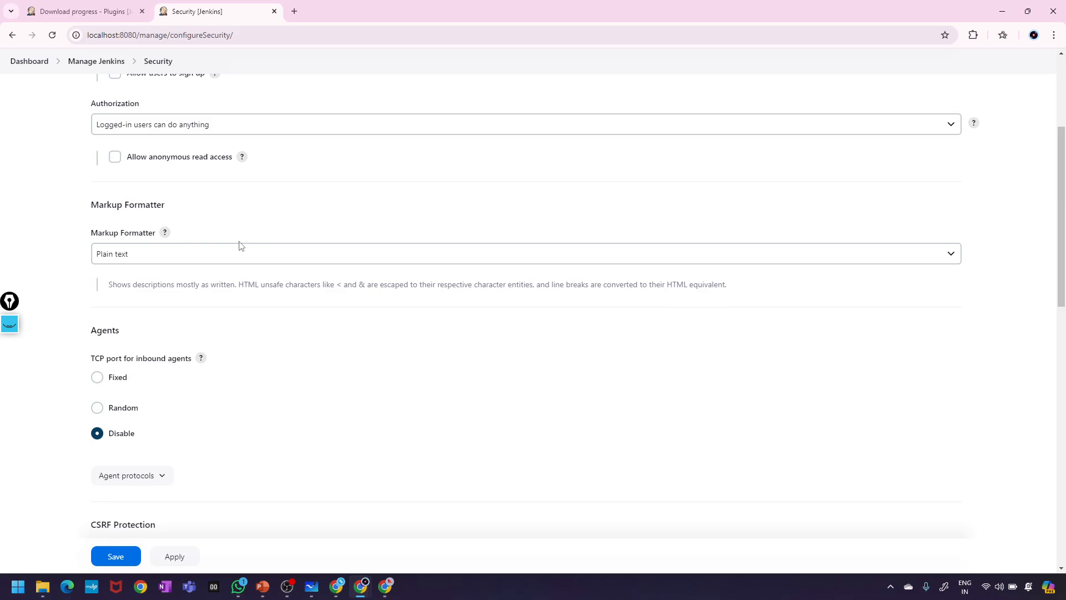
scroll(239, 244, "up", 4)
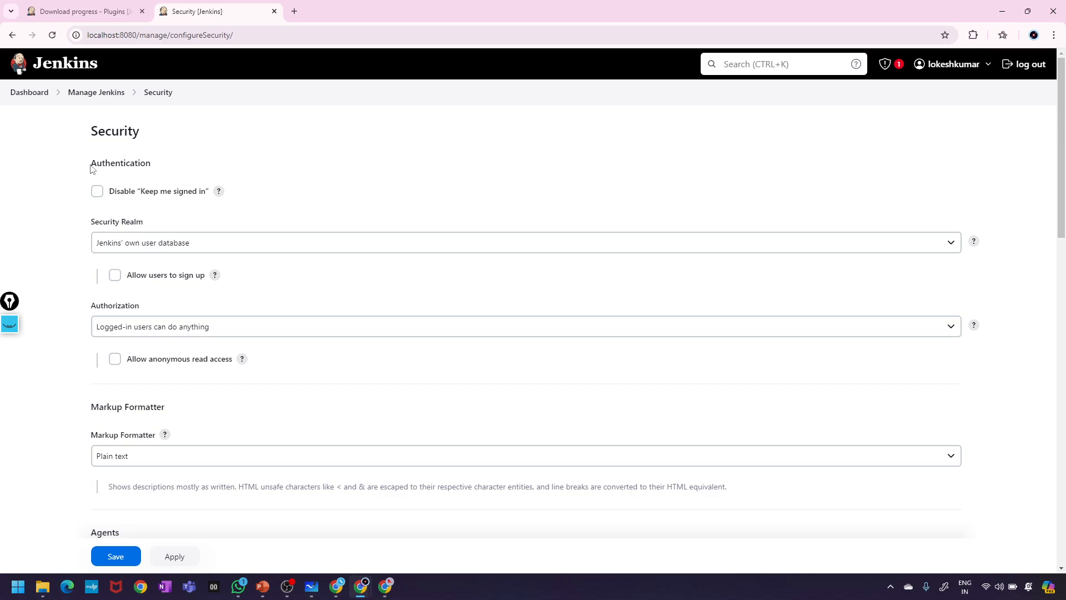
- Keep the Security Realm unchanged and choose Role-Based Strategy in the Authorization dropdown
left_click(173, 248)
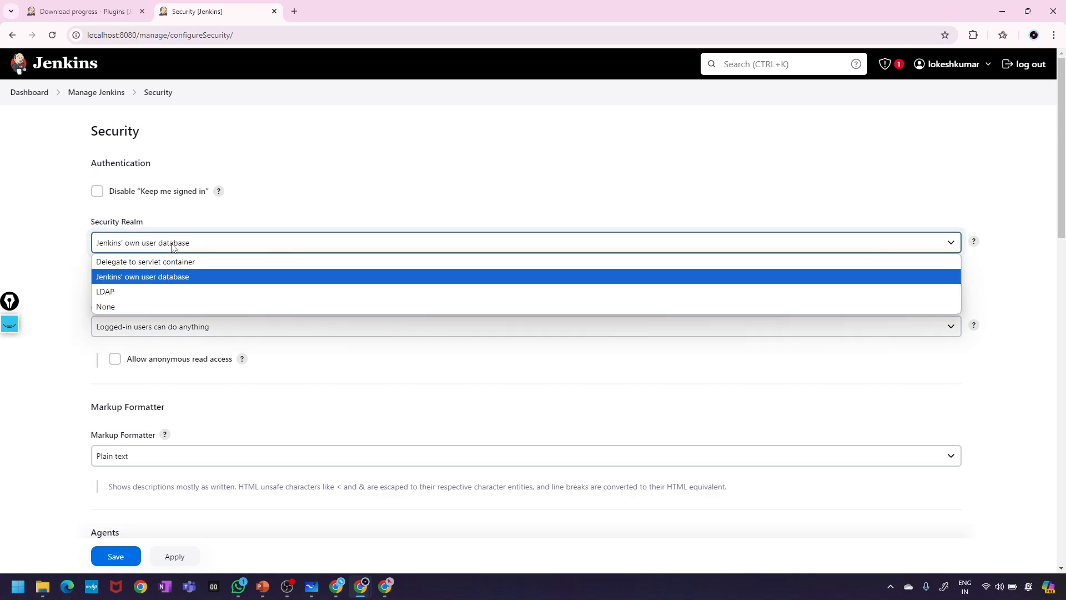
left_click(173, 245)
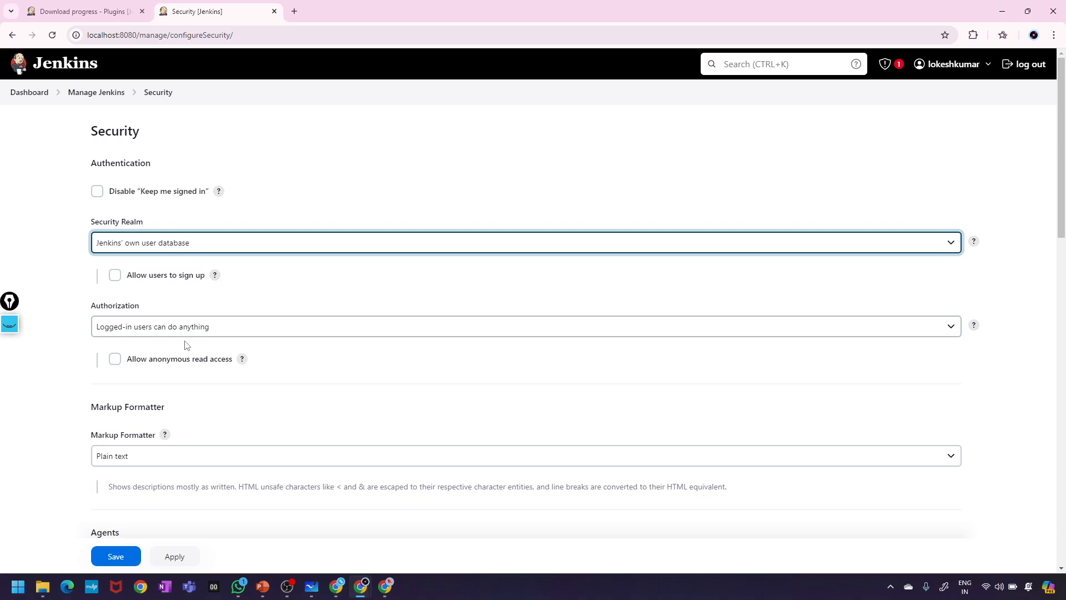
left_click(198, 329)
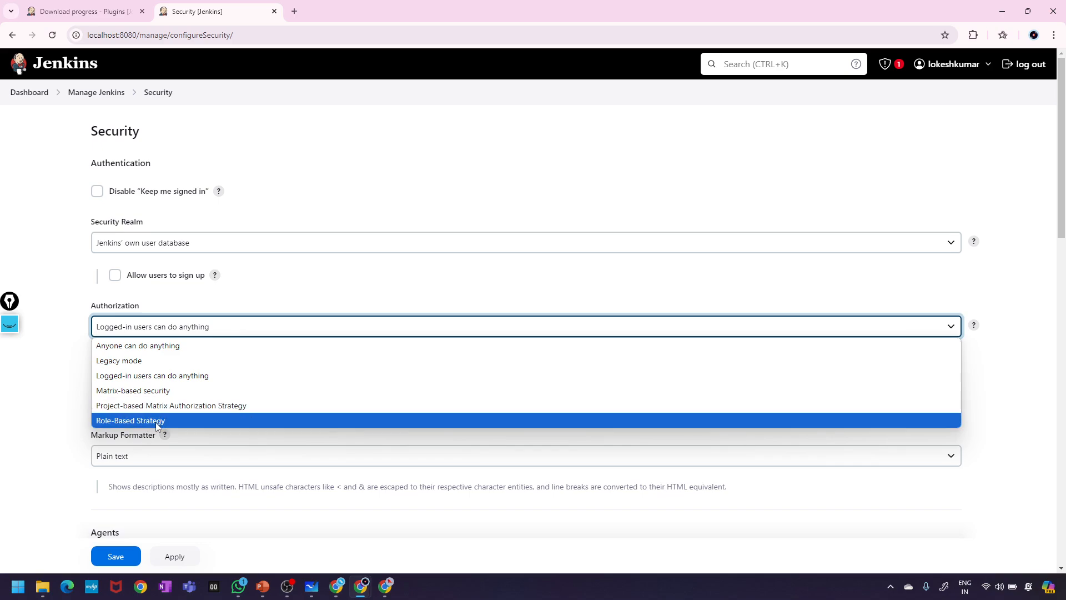
left_click(52, 355)
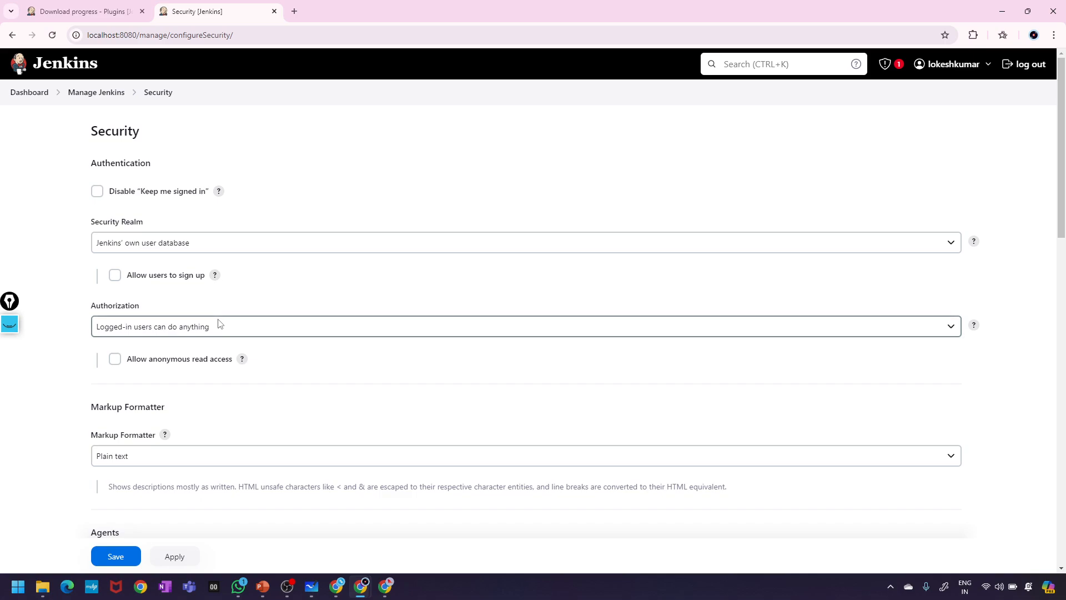
scroll(219, 323, "down", 2)
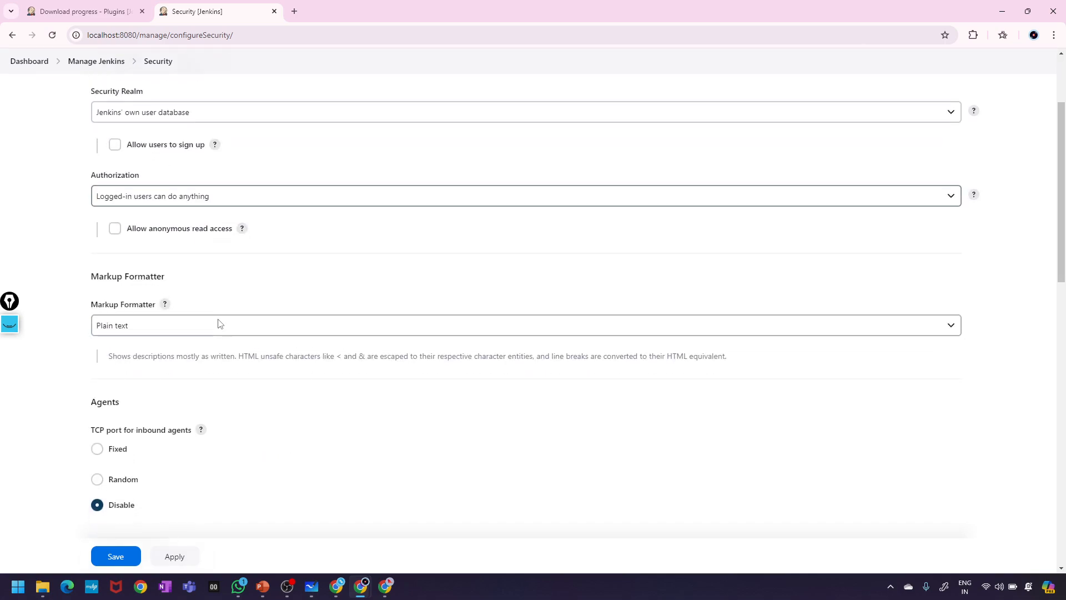
left_click(195, 201)
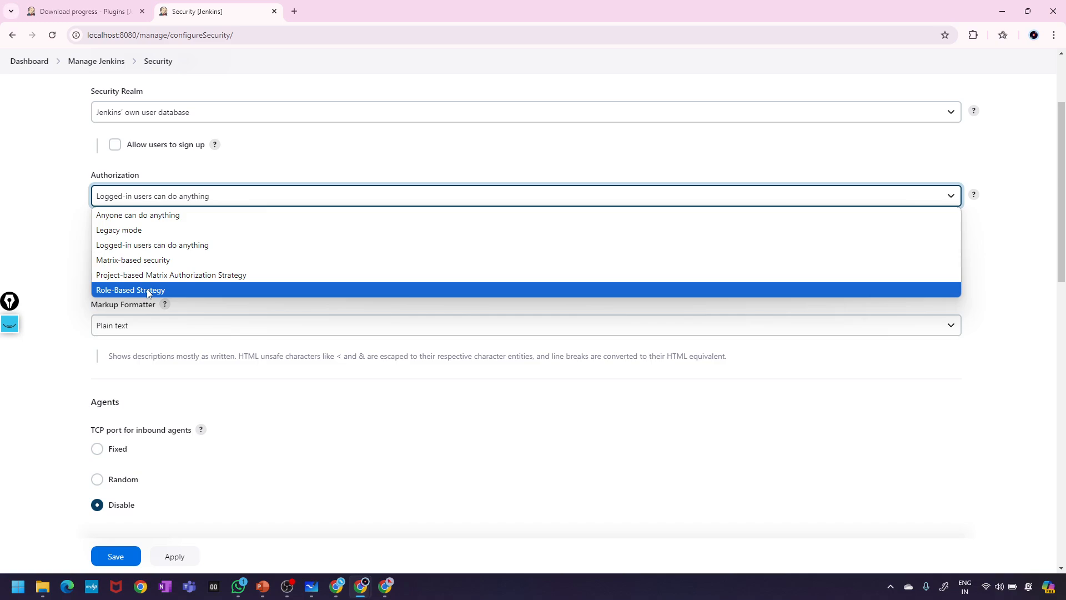
left_click(148, 290)
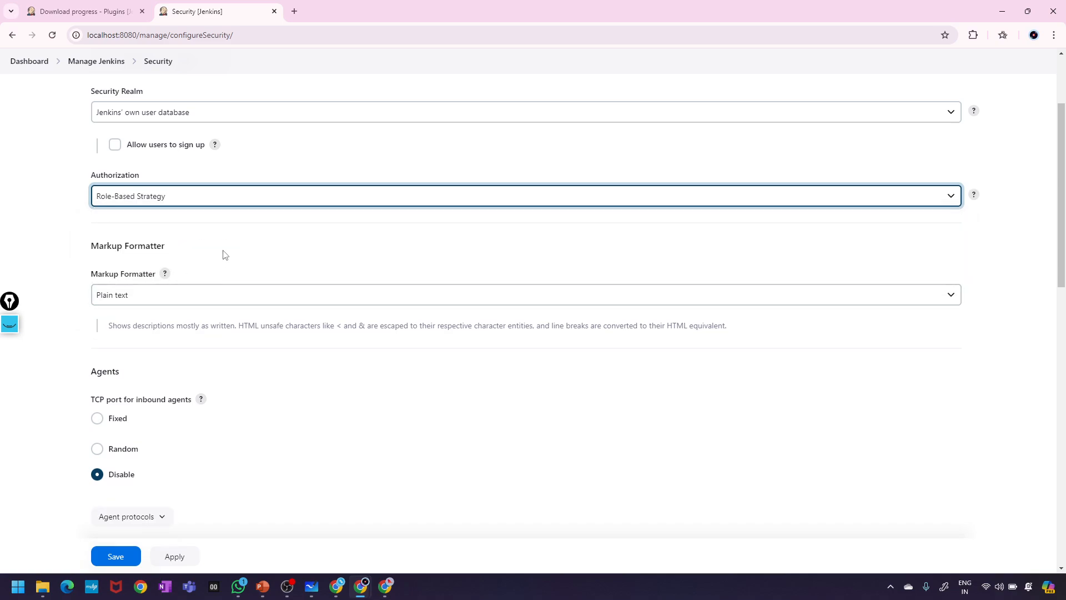
scroll(224, 255, "up", 2)
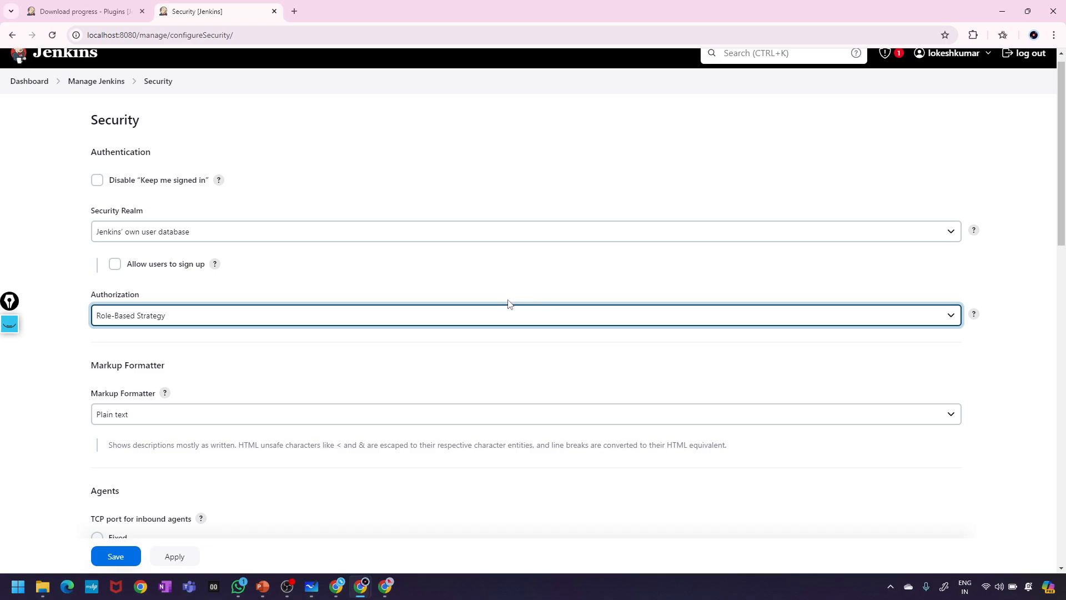
- Apply and save the Role-Based Strategy authorization, returning to Manage Jenkins
scroll(339, 358, "down", 1)
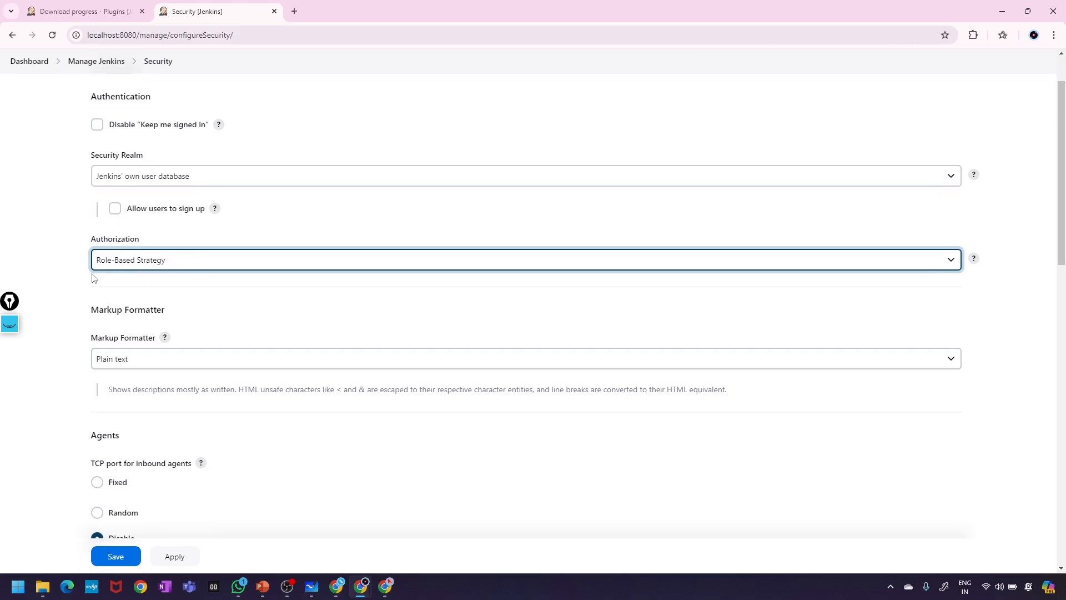
scroll(232, 400, "down", 8)
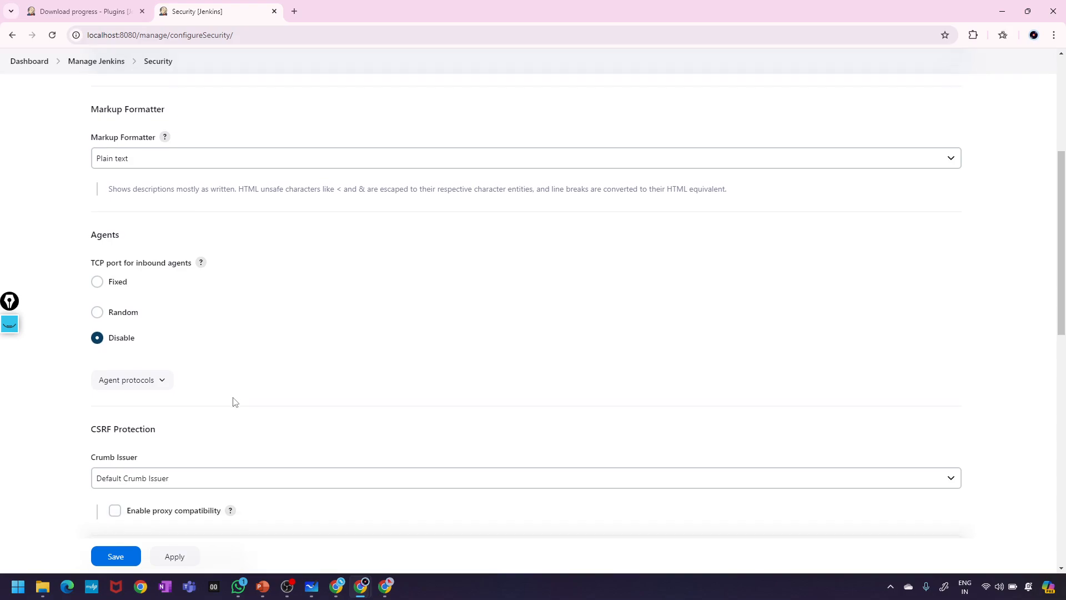
left_click(173, 565)
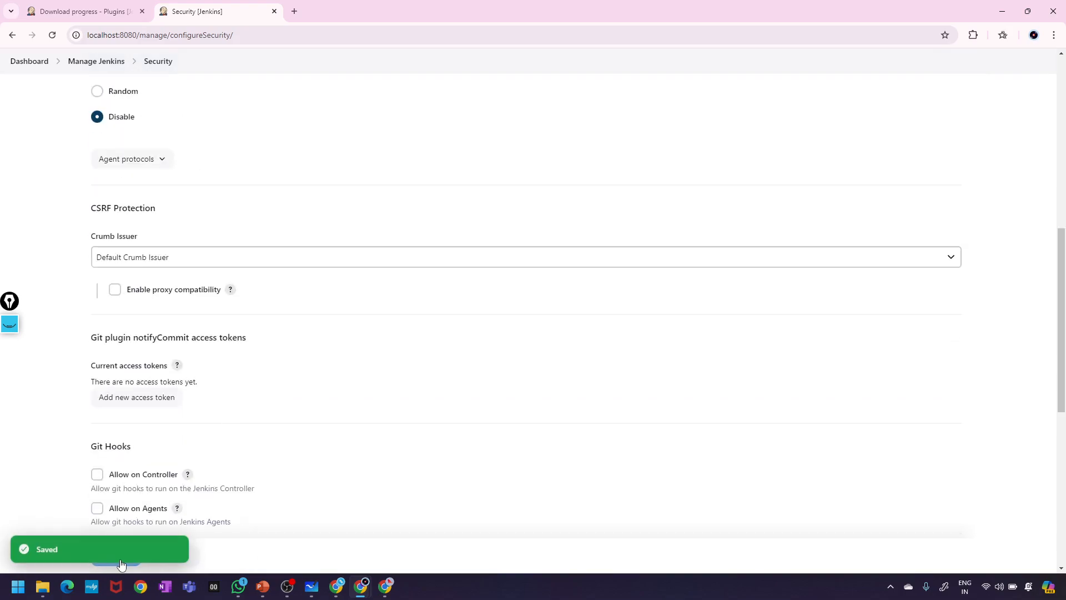
left_click(121, 568)
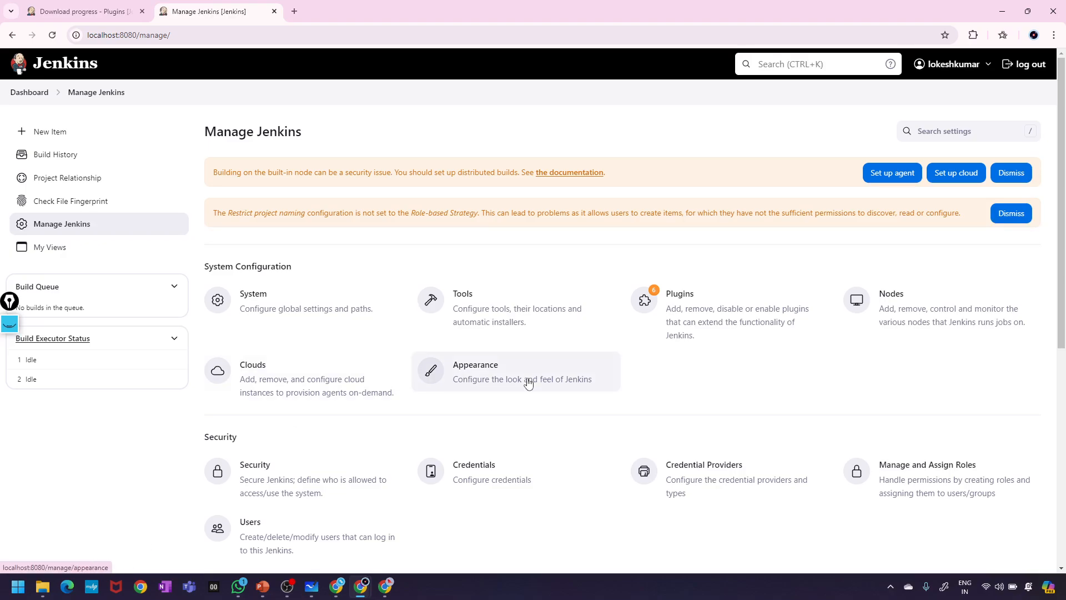
- Switch to the incognito Chrome window showing the second user's Jenkins Dashboard
scroll(528, 382, "down", 6)
scroll(528, 382, "up", 2)
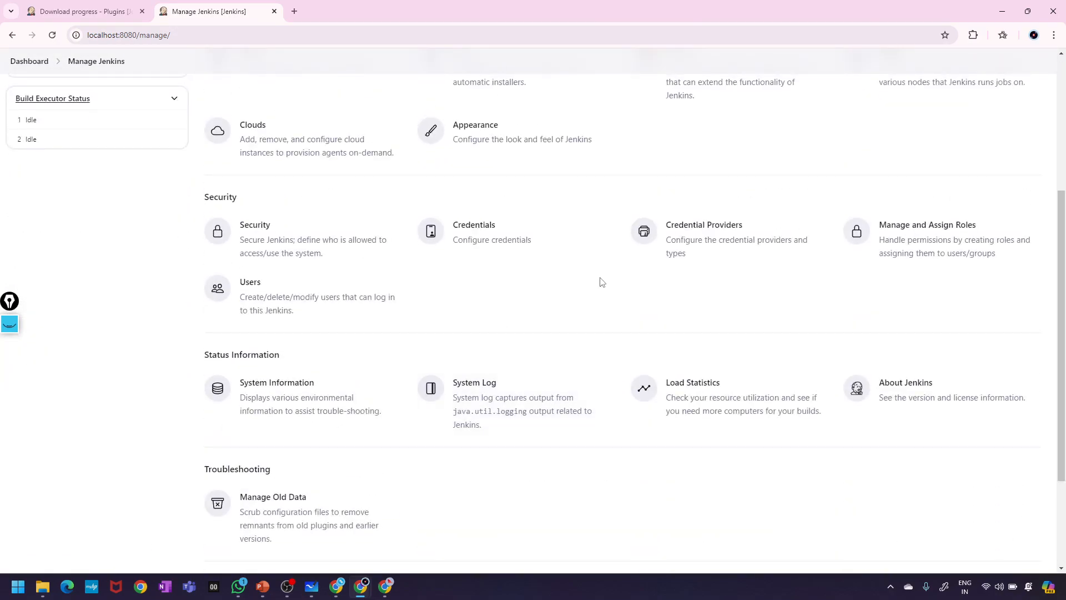
scroll(832, 203, "up", 3)
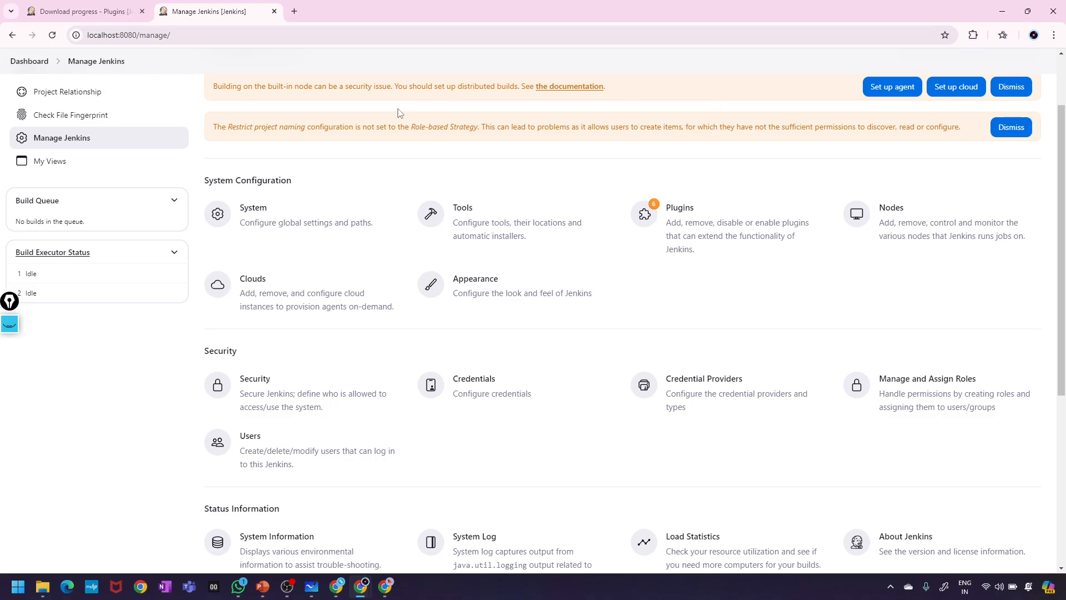
scroll(459, 167, "up", 2)
mouse_move(361, 587)
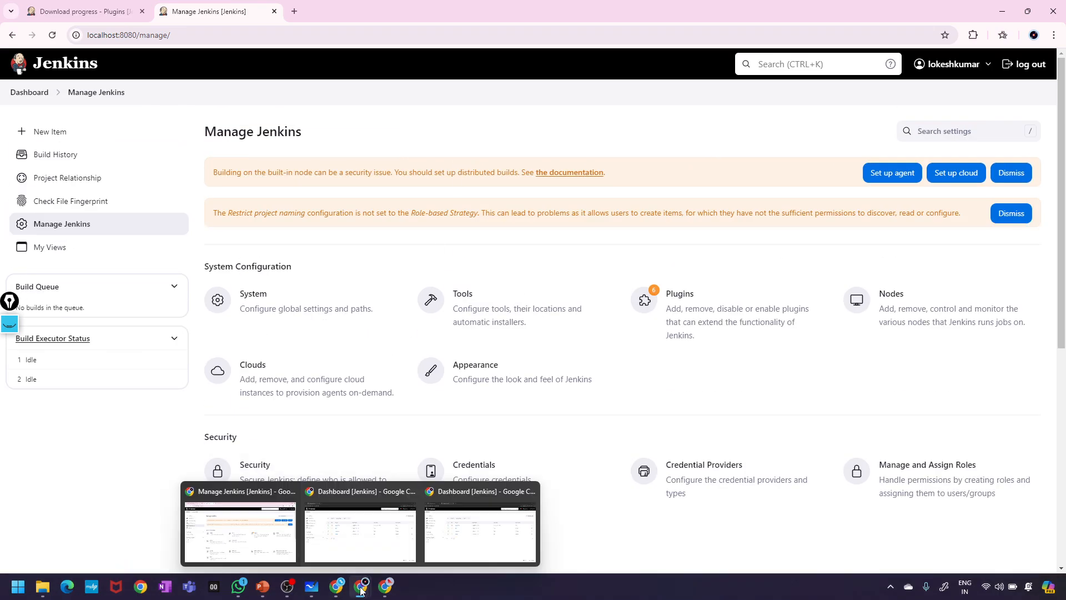
left_click(366, 532)
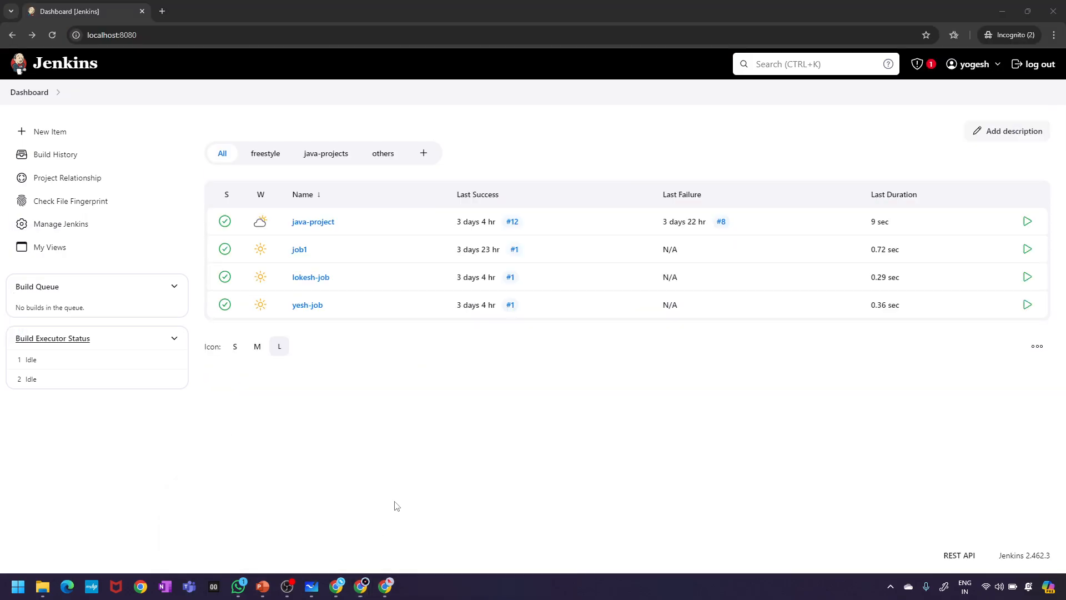
- Log out and sign back in as the test user with their username and password
left_click(1023, 65)
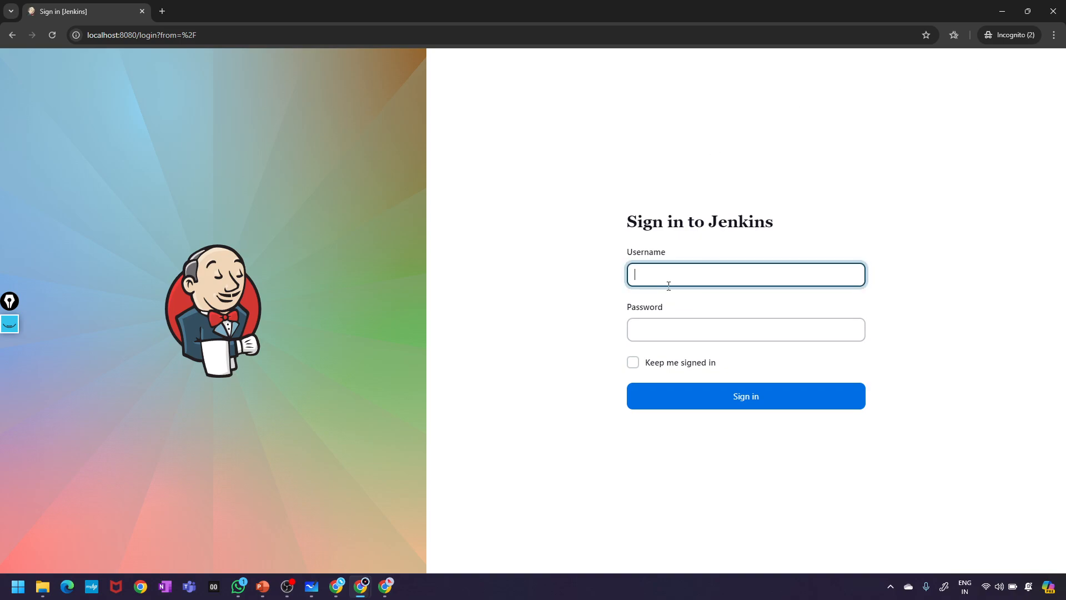
type("yogi")
left_click(668, 332)
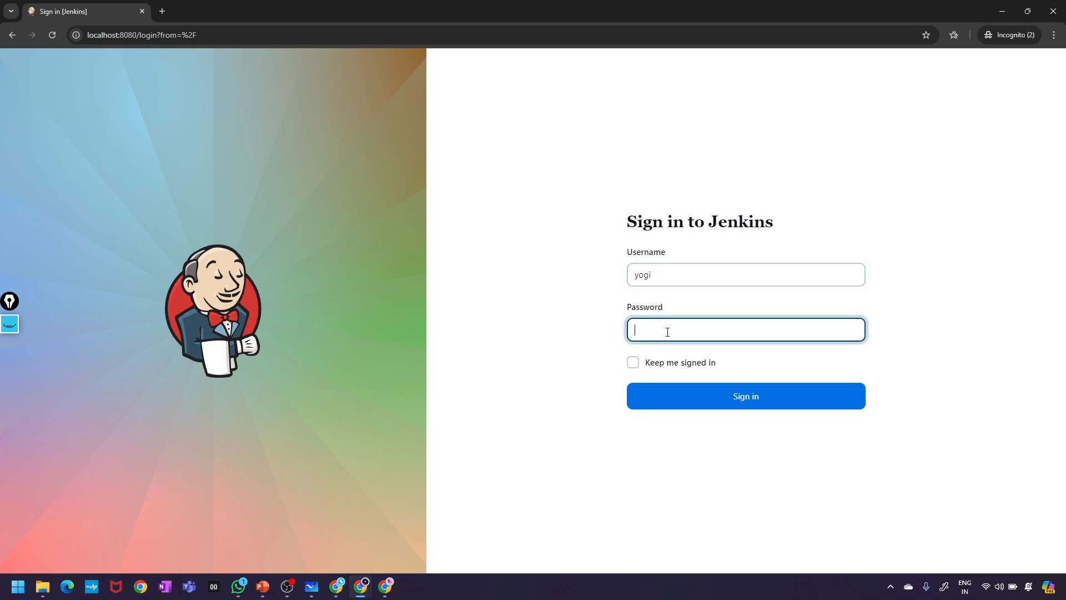
key("Return")
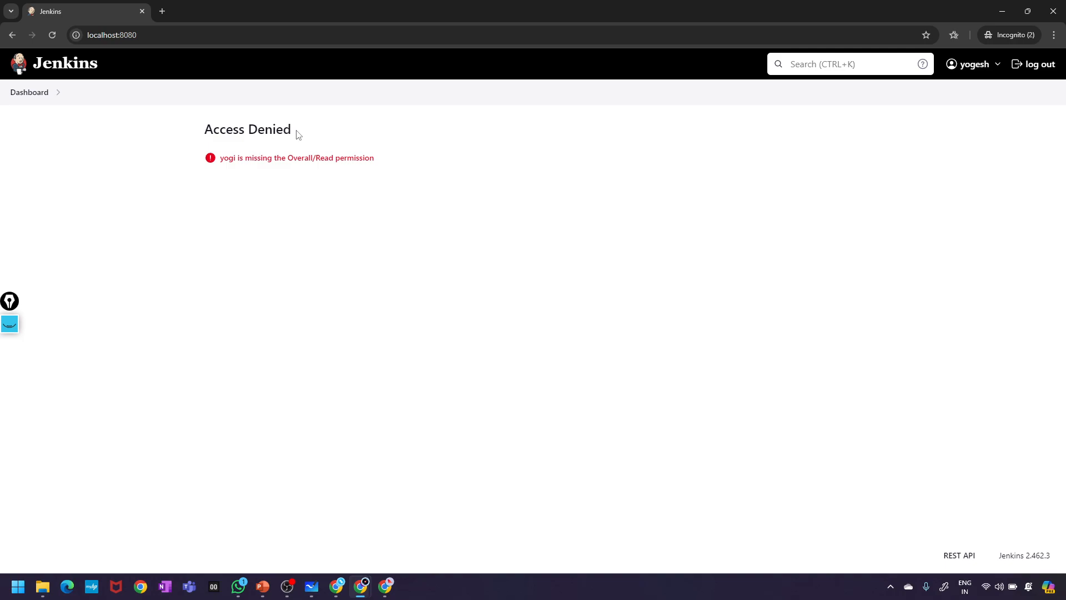
- Highlight the Access Denied heading and missing Overall/Read permission message, then switch to the other Jenkins window
left_click_drag(297, 136, 160, 132)
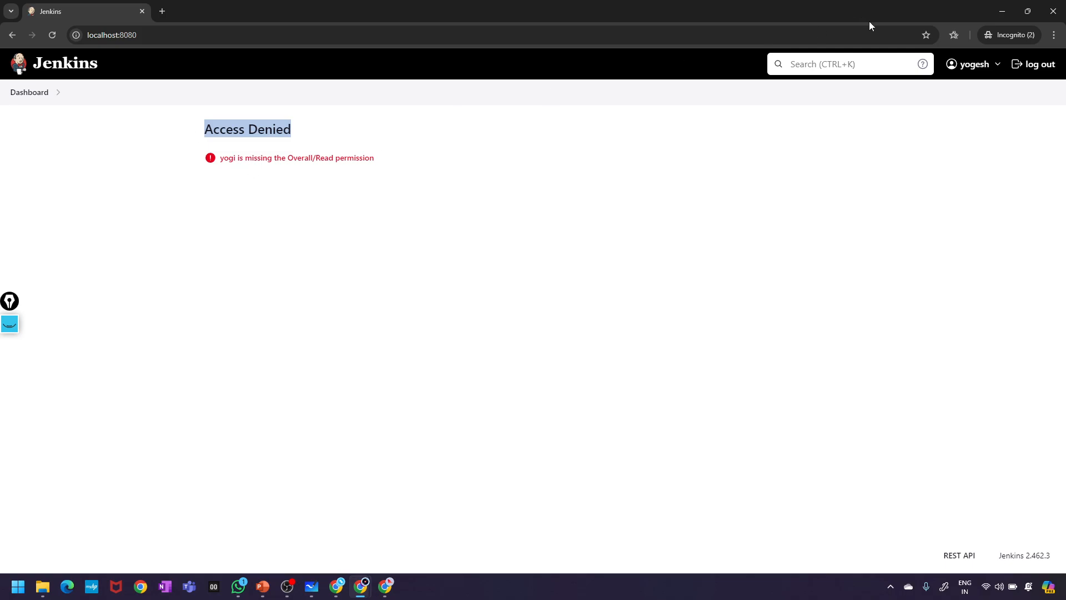
left_click(993, 66)
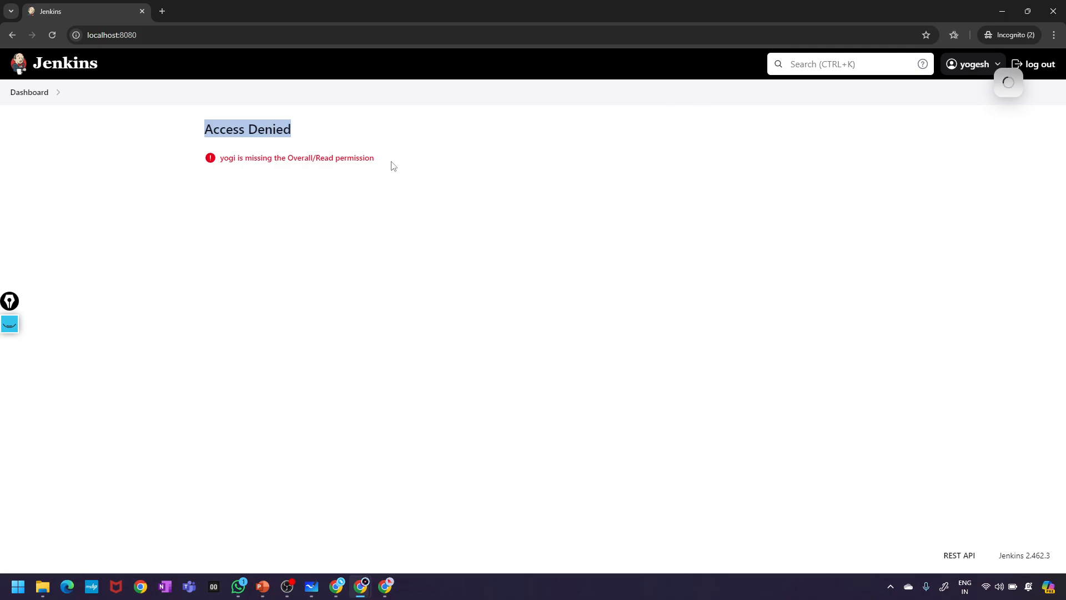
left_click_drag(392, 164, 211, 162)
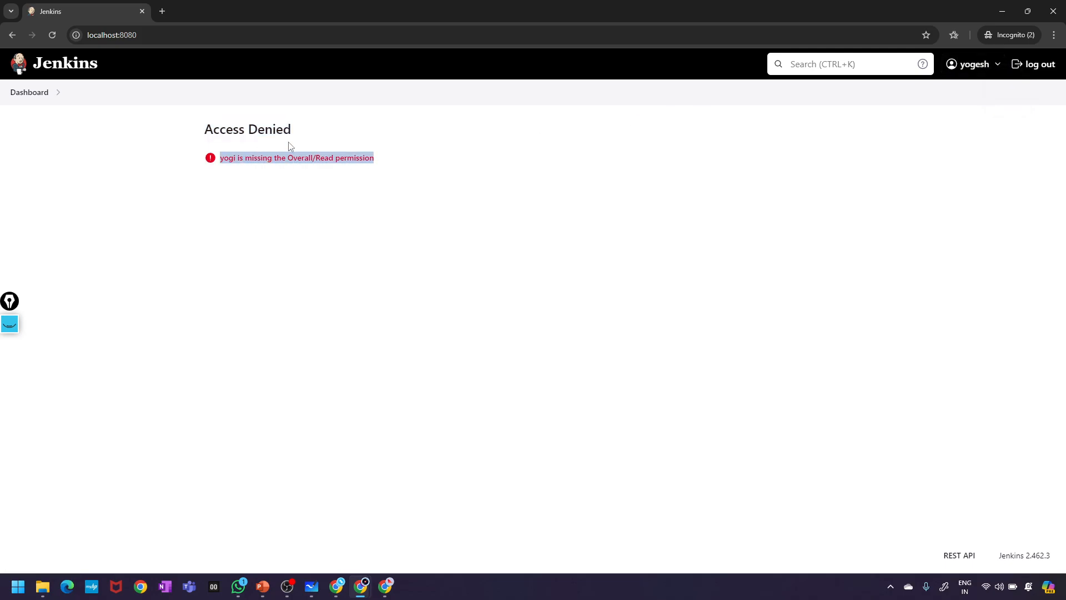
left_click(304, 138)
left_click_drag(305, 138, 194, 140)
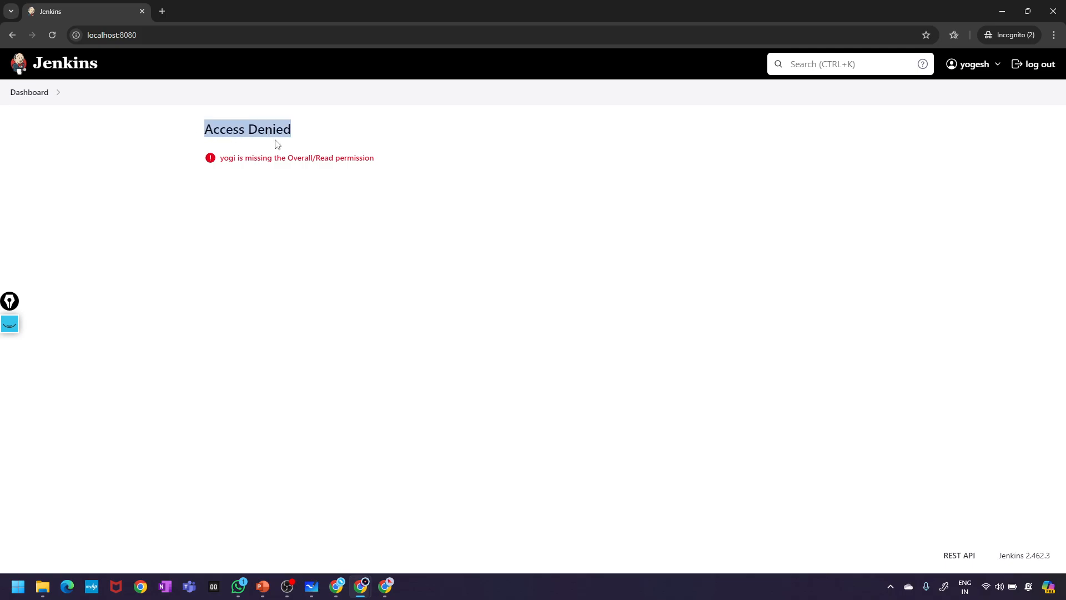
left_click(242, 146)
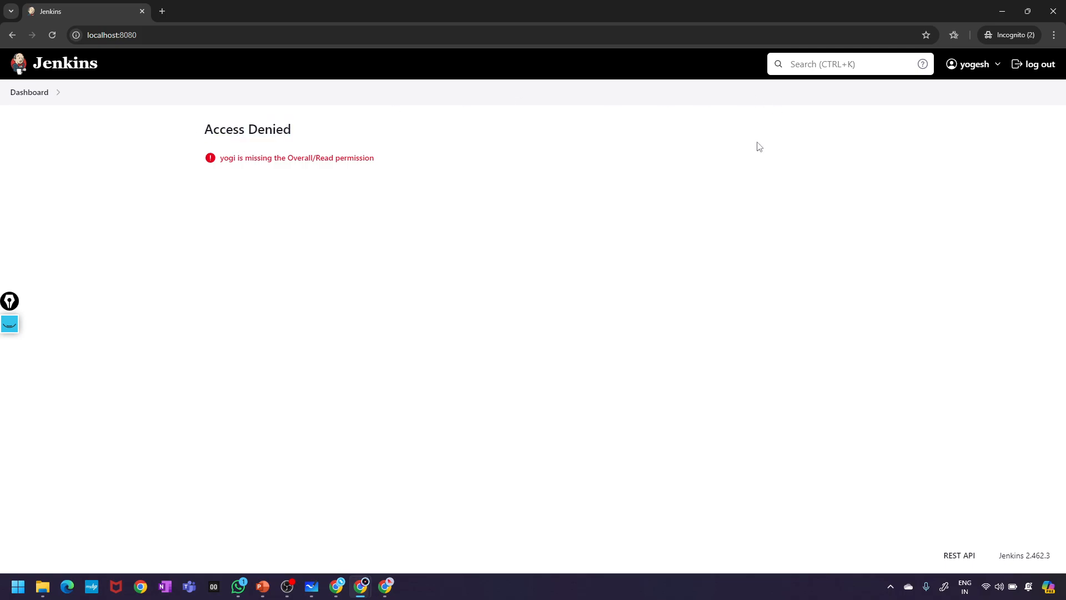
mouse_move(990, 69)
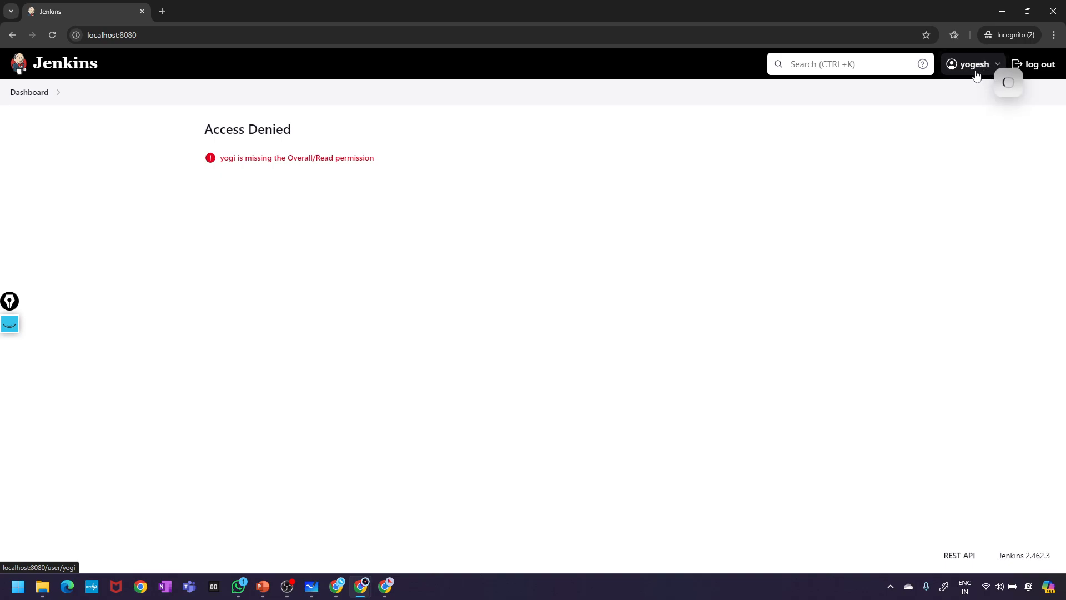
left_click(392, 591)
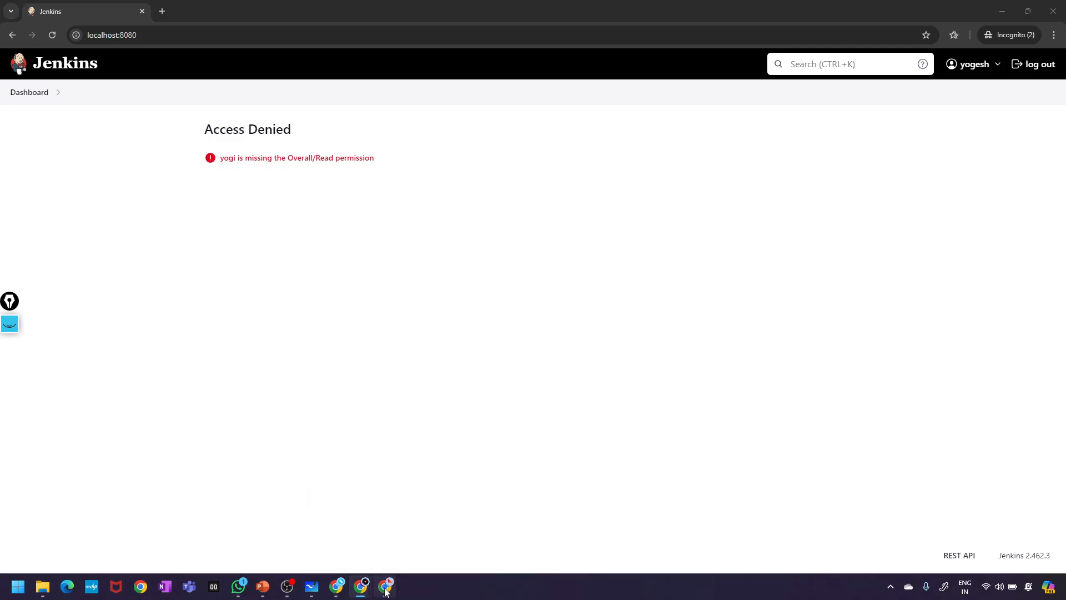
- Log out and sign in as another test user with their username and password
left_click(1041, 65)
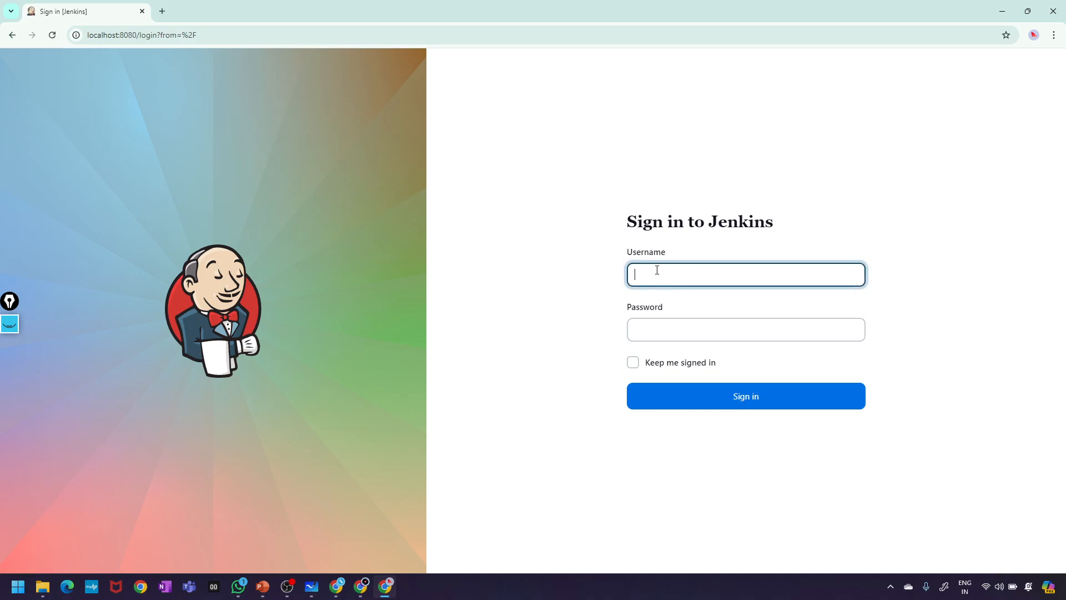
type("yesh")
left_click(656, 341)
type("••••••")
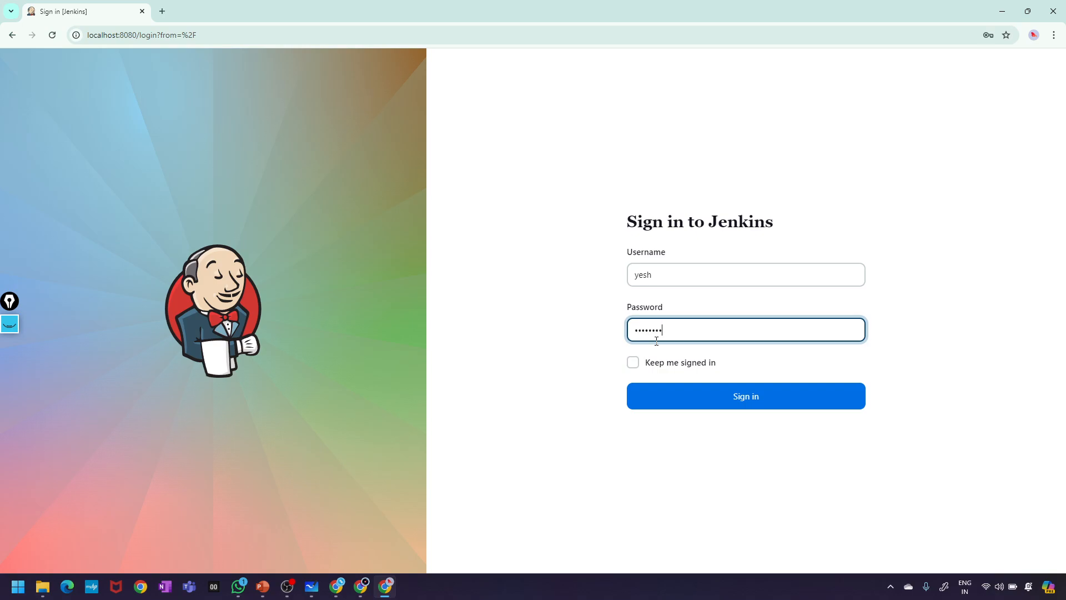
key("Return")
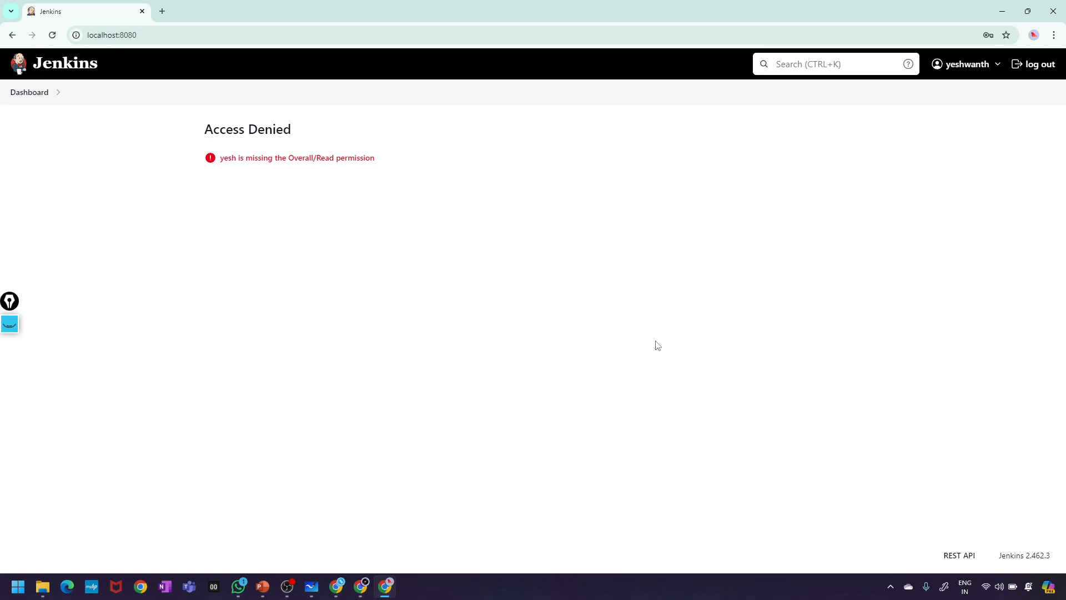
- Highlight the Access Denied heading showing this user lacks Overall/Read permission
left_click(997, 66)
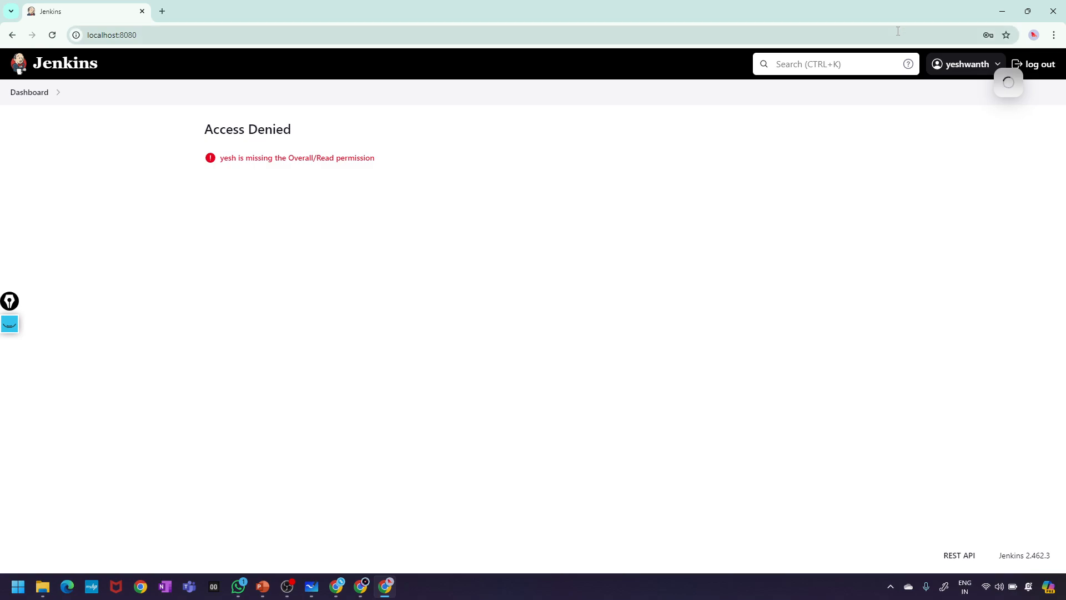
triple_click(185, 132)
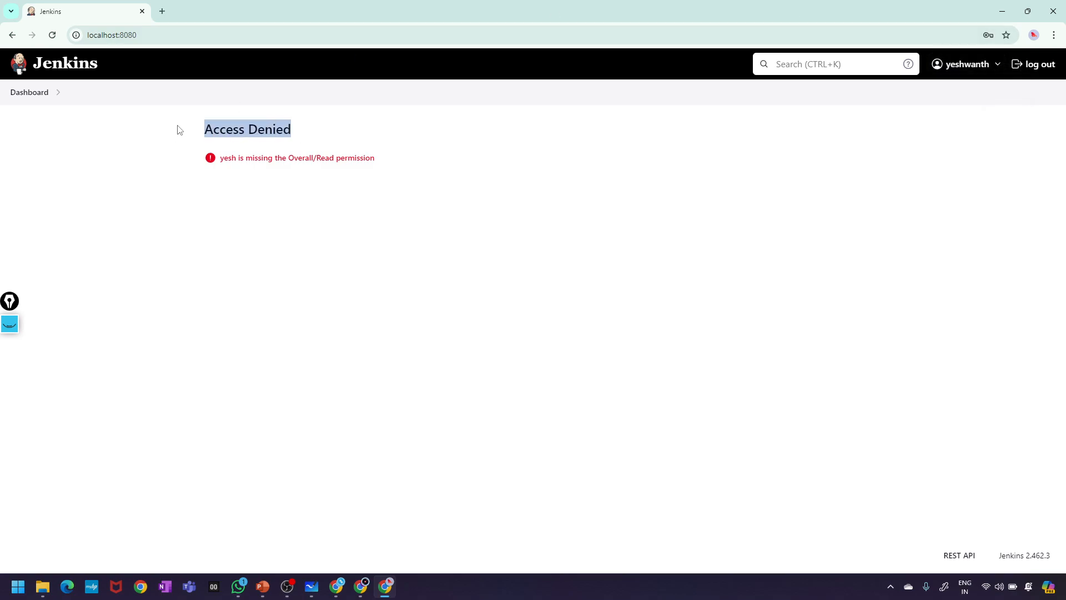
left_click(226, 237)
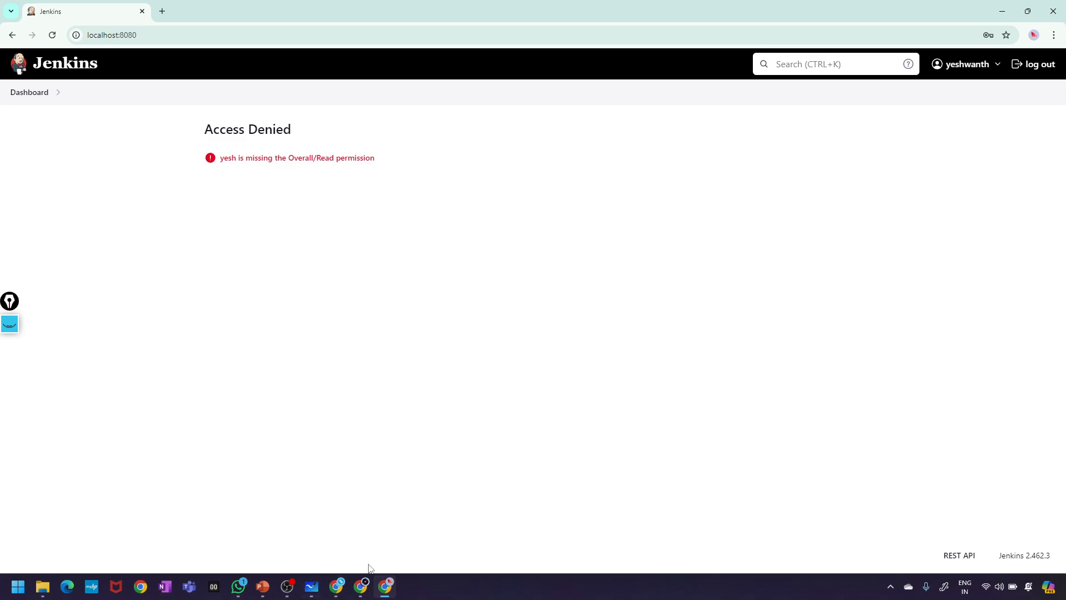
mouse_move(362, 598)
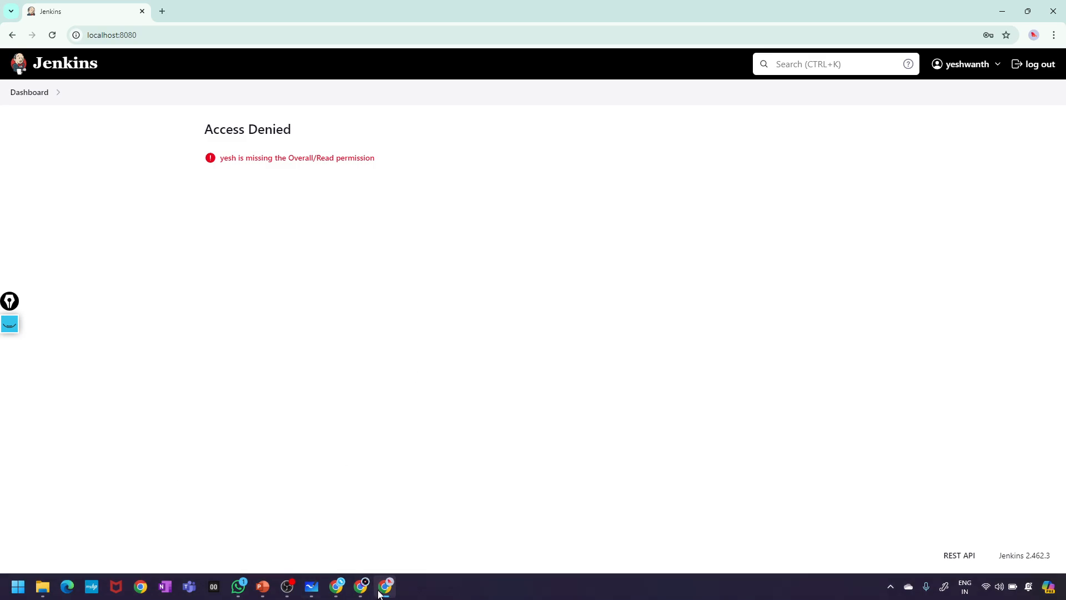
- On the whiteboard, draw a yellow box with 'employee' inside and 'Role' written above it
left_click(306, 587)
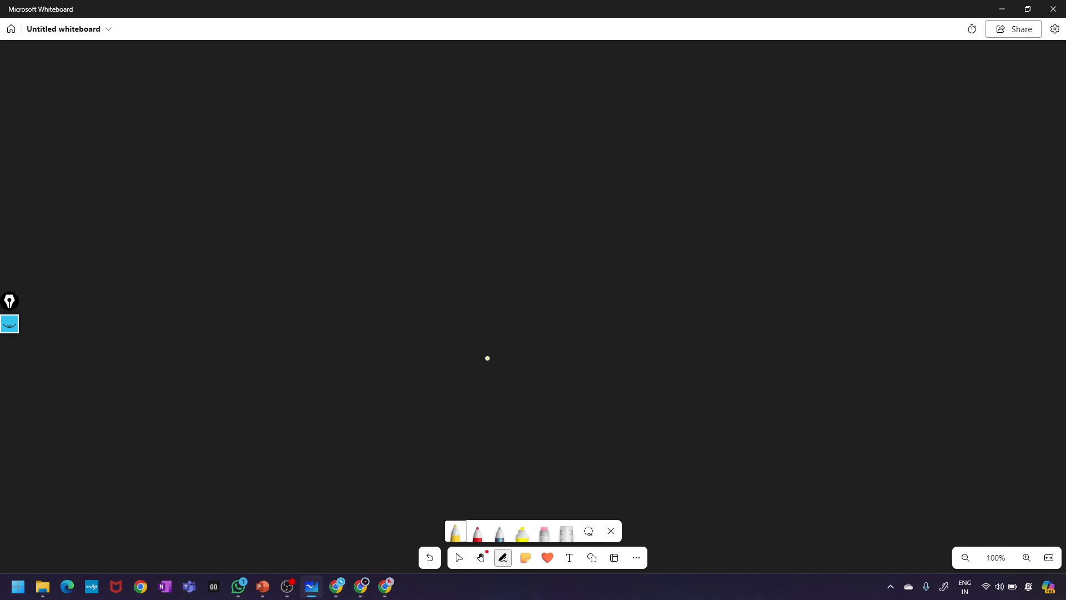
mouse_move(596, 232)
left_mouse_down()
mouse_move(594, 280)
mouse_move(728, 214)
mouse_move(760, 263)
left_mouse_up()
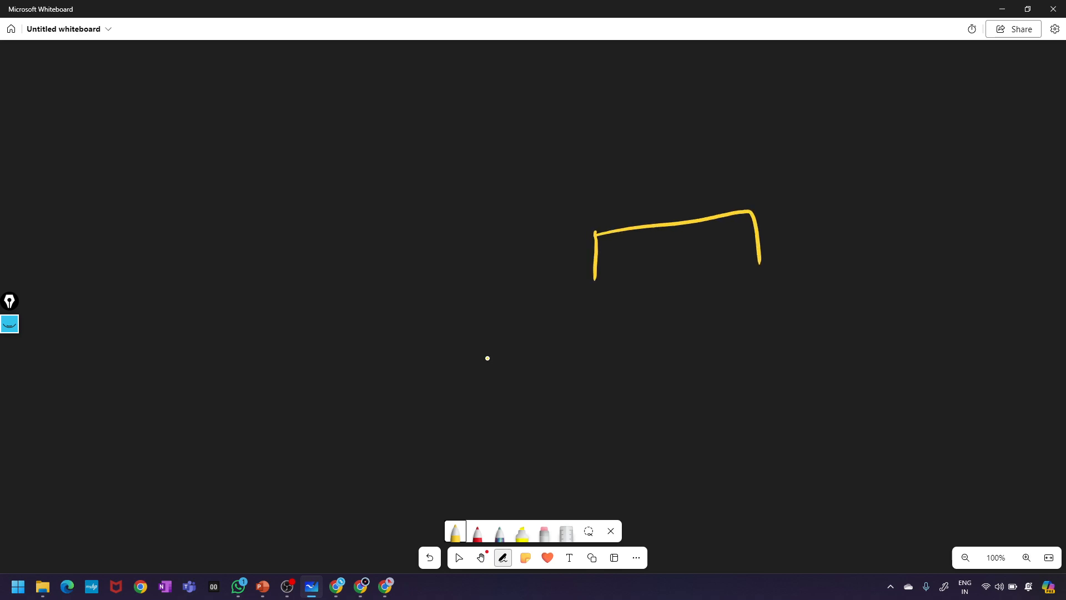
left_click_drag(599, 280, 753, 266)
mouse_move(638, 257)
left_mouse_down()
mouse_move(697, 261)
mouse_move(704, 251)
mouse_move(709, 268)
left_mouse_up()
left_click_drag(716, 254, 736, 254)
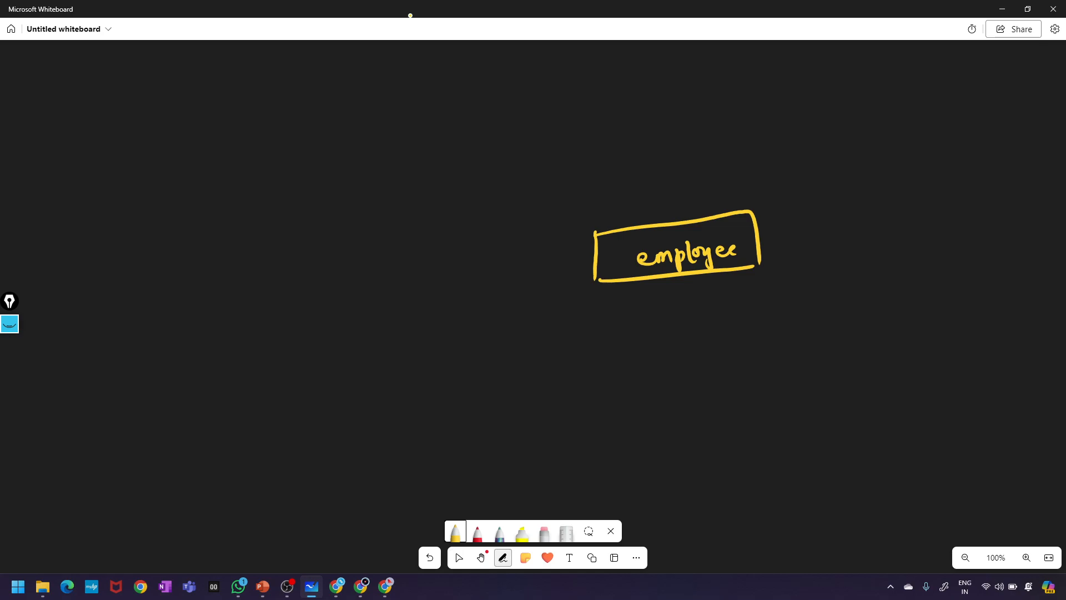
mouse_move(605, 194)
left_mouse_down()
mouse_move(606, 221)
mouse_move(636, 205)
mouse_move(666, 213)
left_mouse_up()
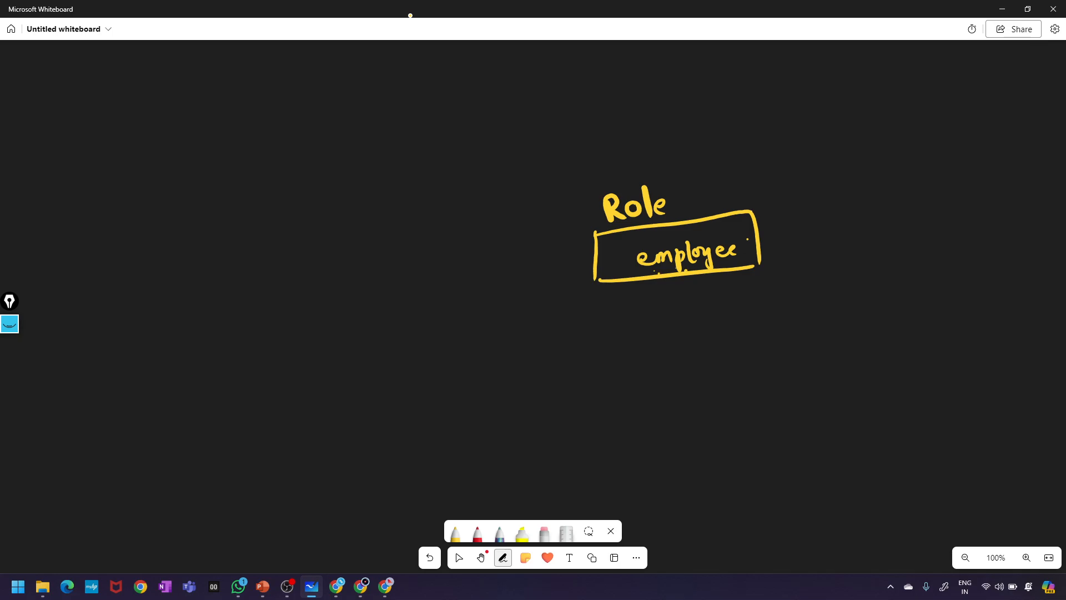
- Draw arrows from the employee box to the permissions Read, view and write
mouse_move(753, 212)
left_mouse_down()
mouse_move(782, 207)
mouse_move(781, 218)
left_mouse_up()
mouse_move(794, 201)
left_mouse_down()
mouse_move(805, 220)
mouse_move(846, 209)
left_mouse_up()
left_click_drag(850, 184, 854, 210)
left_click_drag(759, 248, 779, 253)
mouse_move(800, 236)
left_mouse_down()
mouse_move(806, 248)
mouse_move(812, 236)
left_mouse_up()
mouse_move(821, 239)
left_mouse_down()
mouse_move(834, 246)
mouse_move(858, 228)
left_mouse_up()
left_click(819, 229)
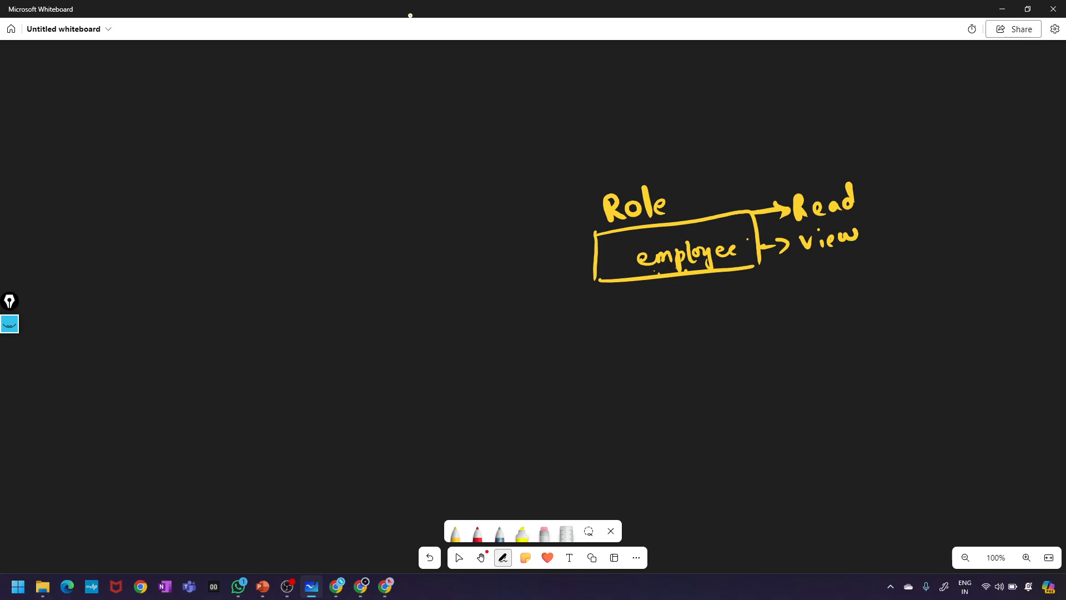
mouse_move(767, 272)
left_mouse_down()
mouse_move(815, 281)
mouse_move(840, 265)
mouse_move(858, 274)
left_mouse_up()
left_click_drag(855, 270, 871, 272)
left_click_drag(855, 259, 873, 254)
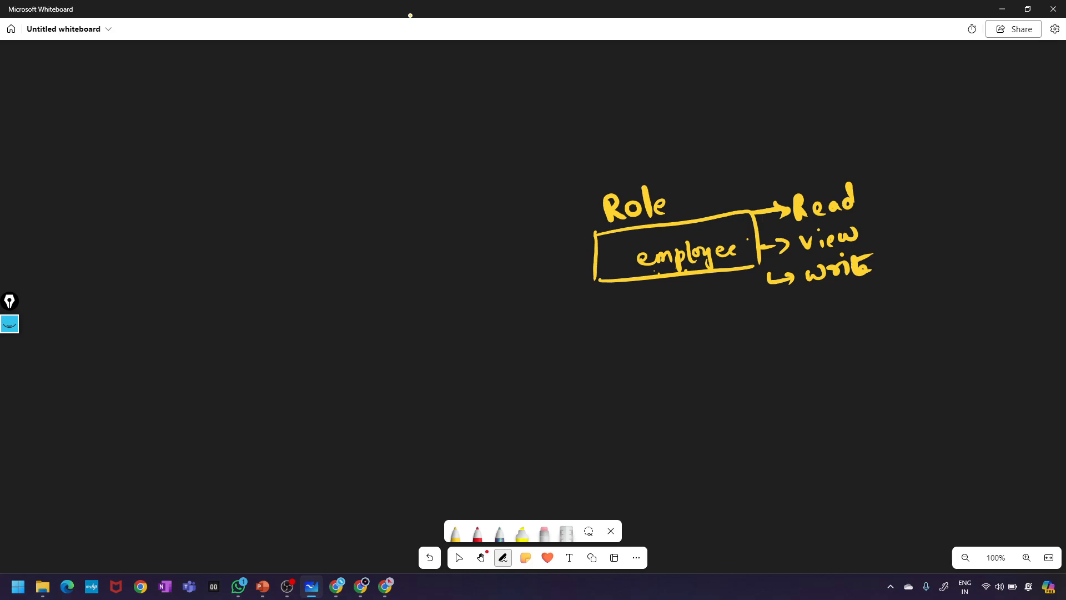
- Add edit and del below write, with continuation dots and marks beside the permissions
mouse_move(816, 309)
left_mouse_down()
mouse_move(819, 317)
mouse_move(825, 291)
mouse_move(837, 311)
mouse_move(849, 307)
left_mouse_up()
left_click(828, 344)
left_click_drag(828, 343, 824, 326)
left_click_drag(837, 334, 880, 328)
left_click(837, 369)
left_click(851, 382)
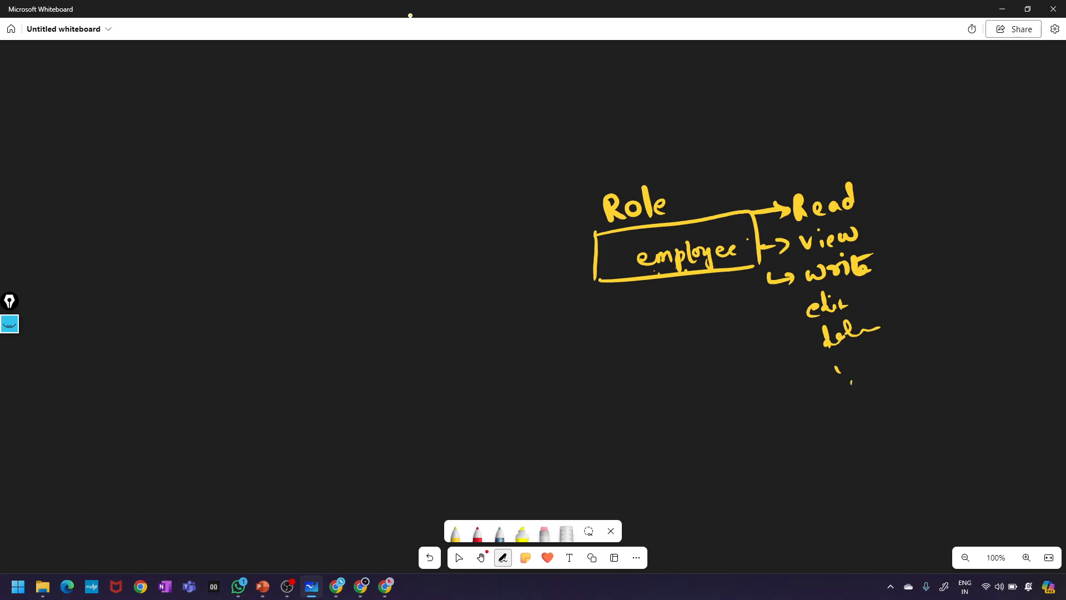
left_click_drag(874, 191, 890, 186)
left_click_drag(874, 235, 890, 228)
left_click_drag(887, 266, 905, 256)
left_click_drag(831, 367, 836, 374)
left_click_drag(840, 405, 843, 413)
left_click(846, 432)
- Thicken the employee box and draw a curved arrow up to 'Global role'
mouse_move(592, 232)
left_mouse_down()
mouse_move(600, 282)
mouse_move(722, 208)
mouse_move(755, 248)
left_mouse_up()
mouse_move(601, 287)
left_mouse_down()
mouse_move(722, 276)
mouse_move(755, 258)
mouse_move(733, 213)
mouse_move(586, 239)
left_mouse_up()
mouse_move(676, 215)
left_mouse_down()
mouse_move(697, 107)
mouse_move(703, 128)
left_mouse_up()
mouse_move(742, 82)
left_mouse_down()
mouse_move(750, 120)
mouse_move(769, 93)
mouse_move(823, 98)
left_mouse_up()
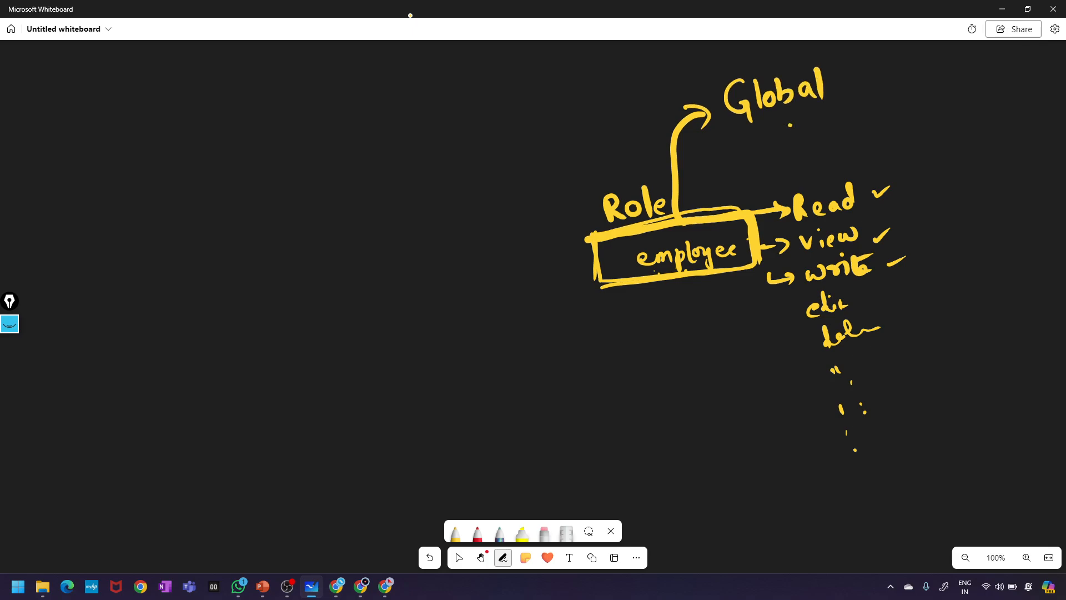
mouse_move(789, 129)
left_mouse_down()
mouse_move(810, 114)
mouse_move(835, 123)
left_mouse_up()
left_click_drag(843, 118, 853, 120)
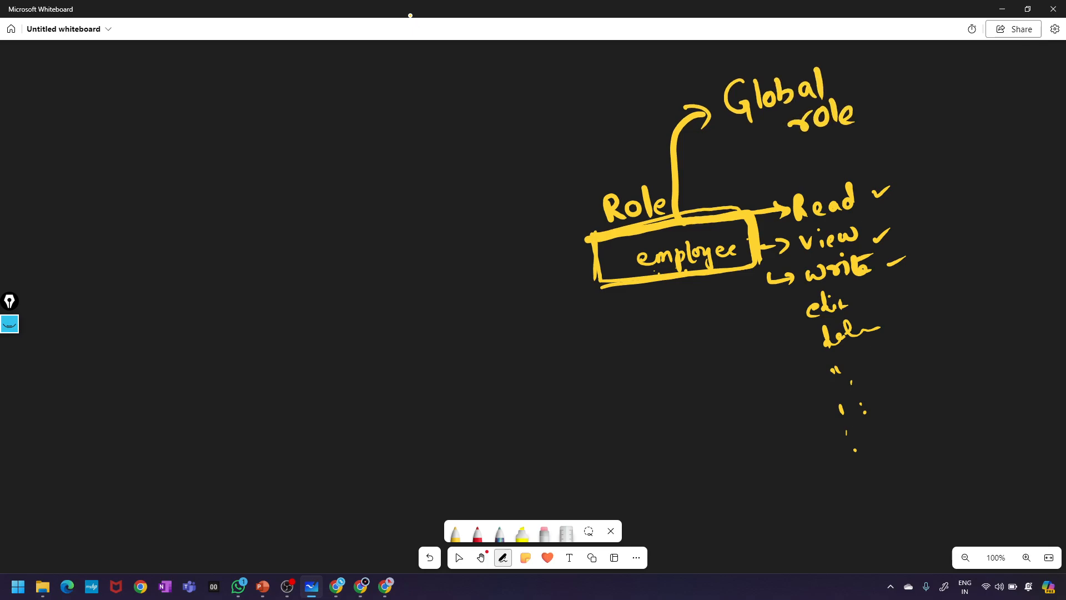
mouse_move(664, 229)
left_mouse_down()
mouse_move(723, 211)
mouse_move(751, 256)
left_mouse_up()
- Turn the Read and view marks into crosses and begin writing the first user's name
left_click_drag(874, 192, 910, 178)
mouse_move(875, 227)
left_mouse_down()
mouse_move(878, 237)
mouse_move(915, 212)
left_mouse_up()
left_click_drag(893, 172, 895, 205)
left_click_drag(903, 214, 898, 241)
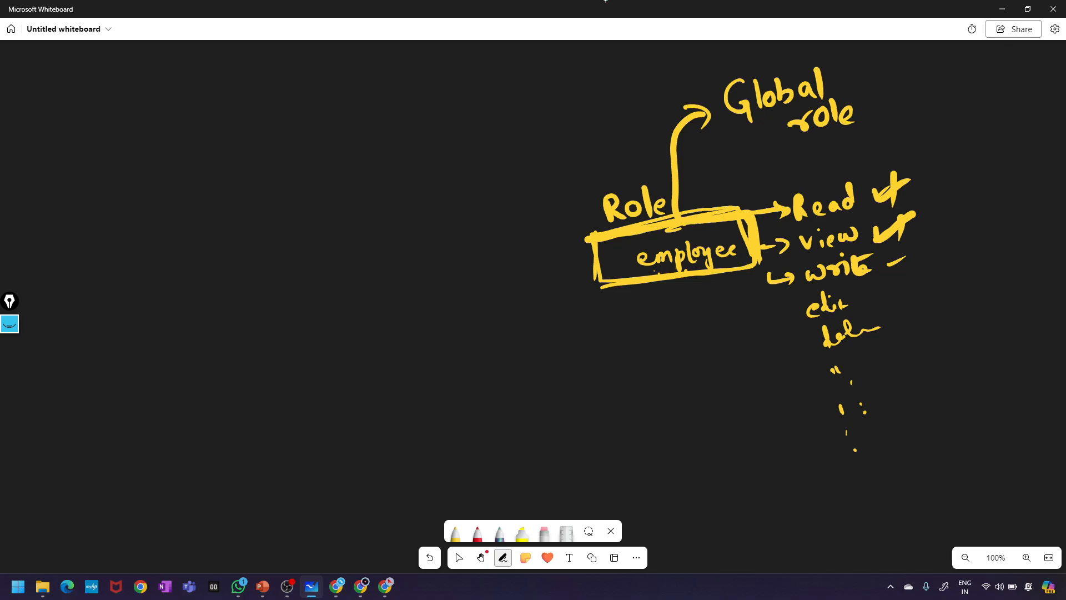
mouse_move(285, 195)
left_mouse_down()
mouse_move(298, 238)
mouse_move(328, 221)
left_mouse_up()
- Write the two user names on the left side of the diagram
mouse_move(346, 186)
left_mouse_down()
mouse_move(344, 219)
mouse_move(359, 212)
left_mouse_up()
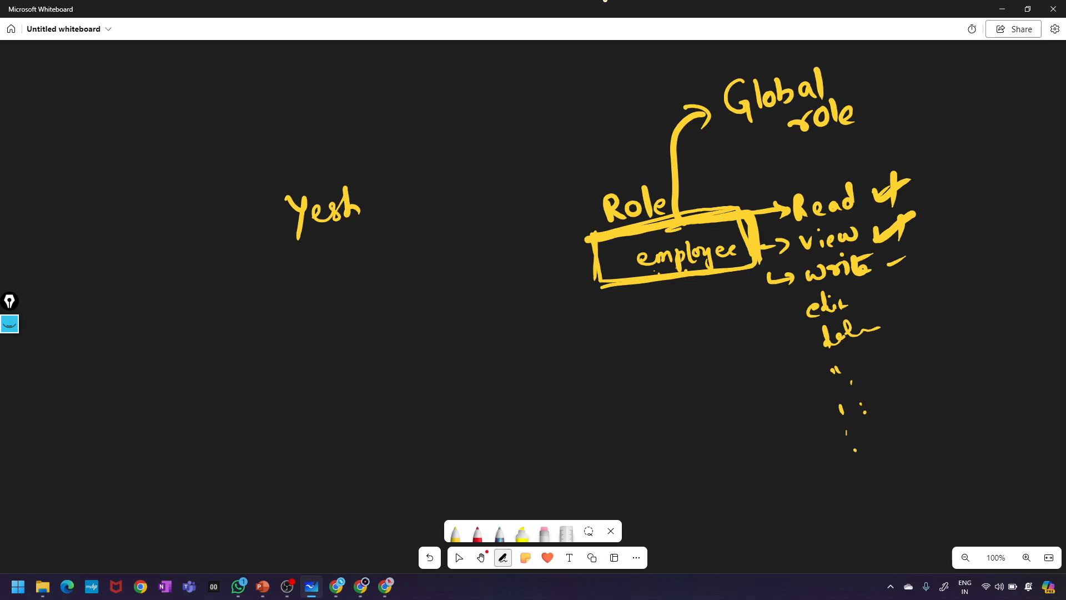
mouse_move(304, 262)
left_mouse_down()
mouse_move(312, 295)
mouse_move(339, 268)
left_mouse_up()
mouse_move(359, 268)
left_mouse_down()
mouse_move(353, 295)
mouse_move(384, 280)
left_mouse_up()
left_click_drag(396, 253, 391, 293)
left_click_drag(391, 280, 411, 278)
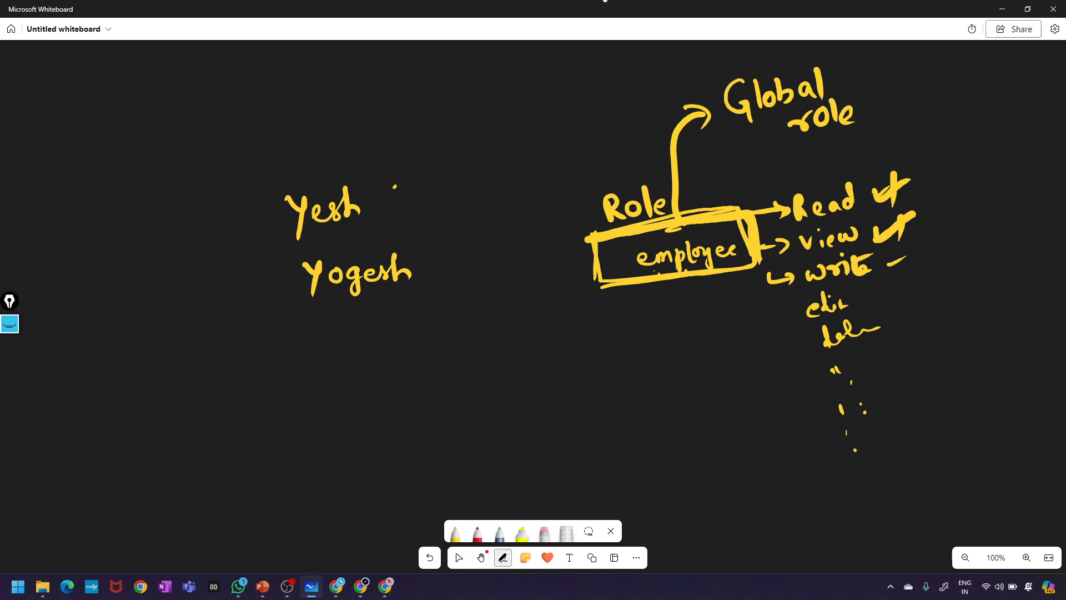
- Label the first user (Developer) and the second user (Tester)
mouse_move(395, 187)
left_mouse_down()
mouse_move(398, 225)
mouse_move(410, 215)
left_mouse_up()
mouse_move(409, 192)
left_mouse_down()
mouse_move(419, 194)
mouse_move(411, 216)
mouse_move(445, 201)
mouse_move(445, 210)
left_mouse_up()
mouse_move(452, 195)
left_mouse_down()
mouse_move(498, 201)
mouse_move(503, 218)
left_mouse_up()
left_click_drag(501, 195, 534, 188)
left_click_drag(539, 182, 539, 205)
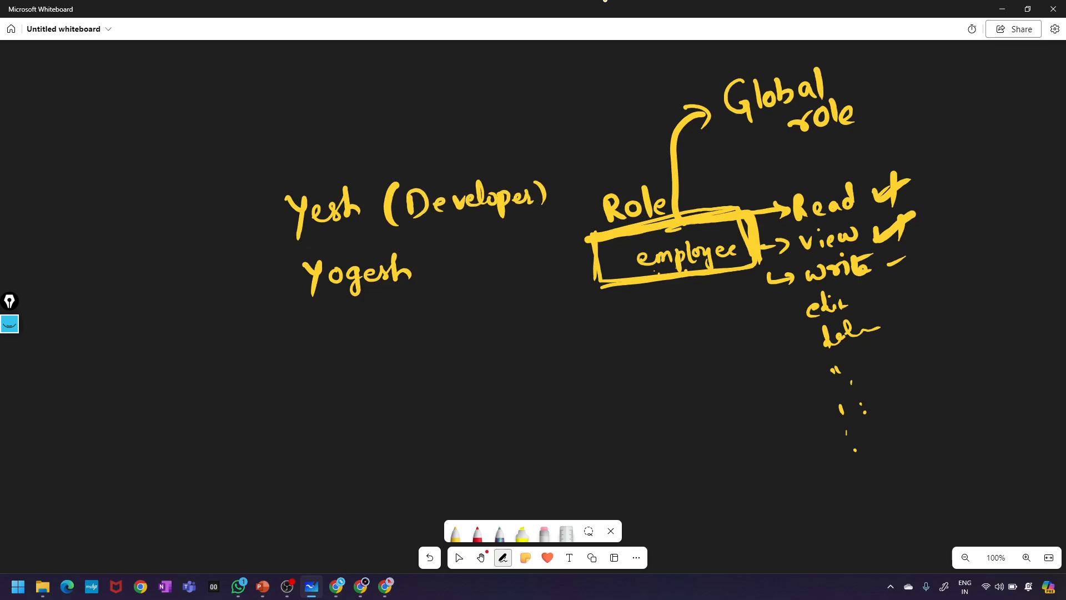
mouse_move(437, 252)
left_mouse_down()
mouse_move(430, 292)
mouse_move(453, 272)
mouse_move(454, 286)
left_mouse_up()
mouse_move(439, 264)
left_mouse_down()
mouse_move(459, 261)
mouse_move(475, 283)
left_mouse_up()
left_click_drag(485, 267, 484, 282)
mouse_move(500, 256)
left_mouse_down()
mouse_move(502, 278)
mouse_move(523, 261)
left_mouse_up()
left_click_drag(516, 270, 541, 267)
left_click_drag(541, 250, 547, 283)
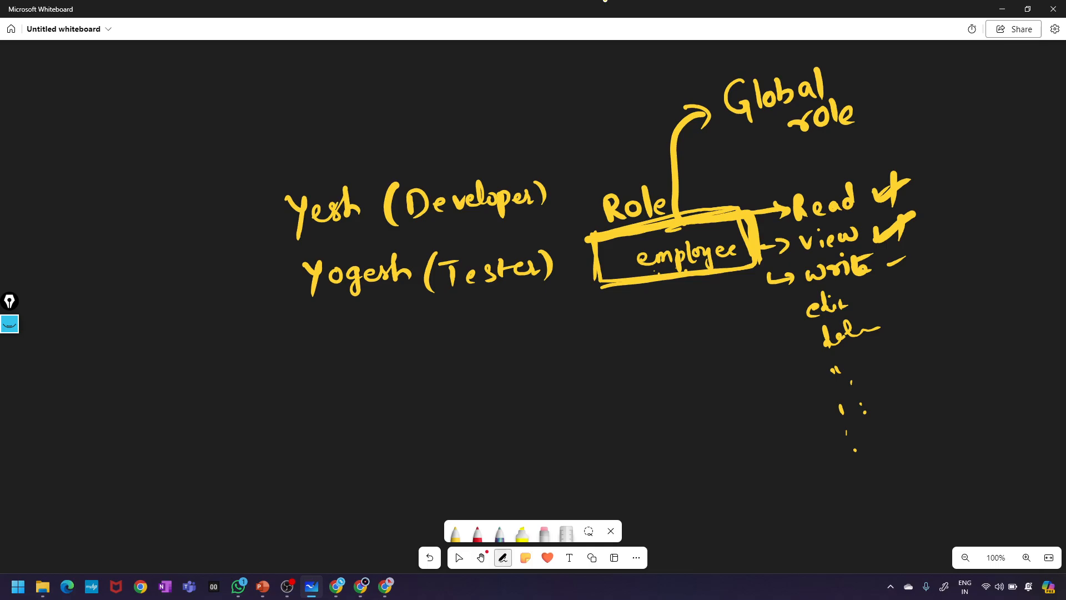
- Draw stick figures for both users, labelled Users, with a check mark above
mouse_move(222, 213)
left_mouse_down()
mouse_move(244, 202)
mouse_move(238, 238)
mouse_move(258, 236)
left_mouse_up()
left_click_drag(240, 286, 248, 321)
left_click_drag(261, 293, 277, 310)
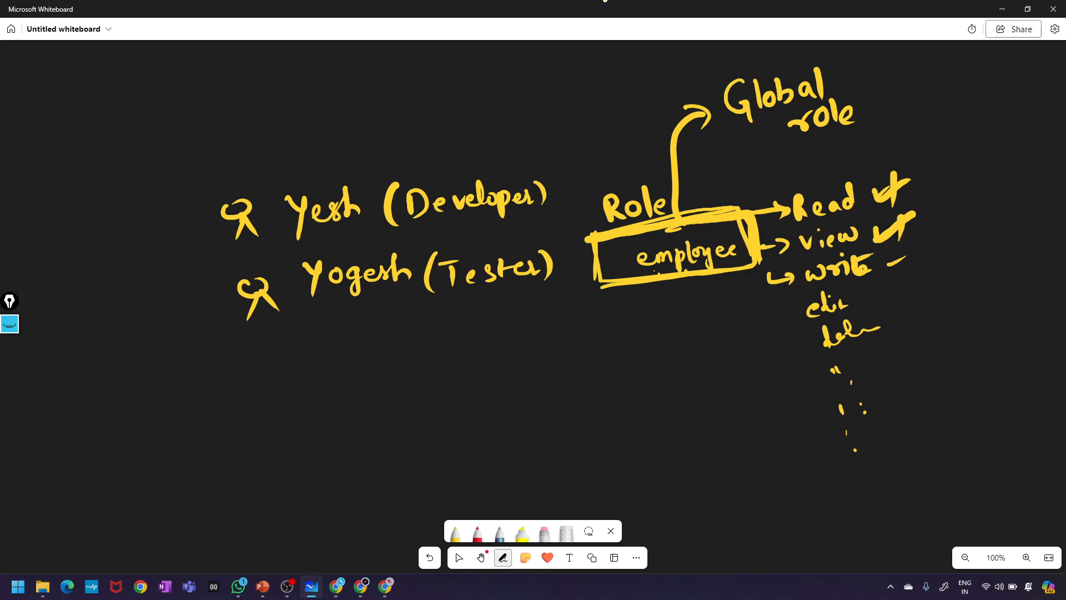
left_click_drag(264, 162, 300, 142)
left_click(319, 322)
mouse_move(111, 221)
left_mouse_down()
mouse_move(136, 240)
mouse_move(191, 223)
mouse_move(192, 234)
left_mouse_up()
mouse_move(132, 298)
left_mouse_down()
mouse_move(140, 318)
mouse_move(150, 299)
left_mouse_up()
left_click_drag(170, 299, 162, 318)
left_click_drag(177, 307, 208, 307)
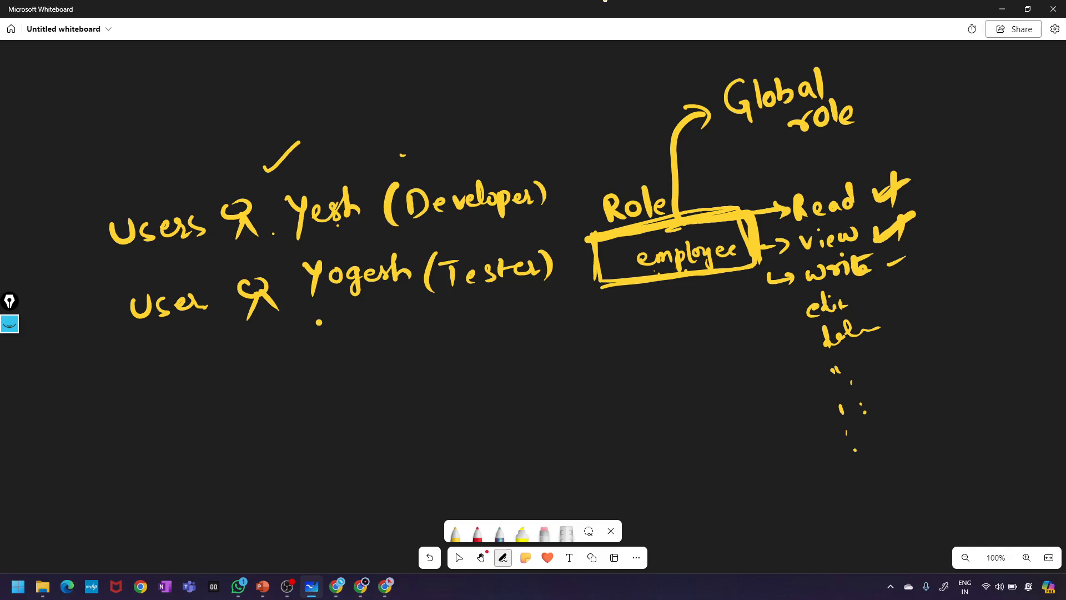
- Thicken the employee box and connect Developer and Tester to it
left_click_drag(592, 244, 601, 287)
left_click_drag(741, 221, 743, 262)
left_click_drag(605, 289, 748, 264)
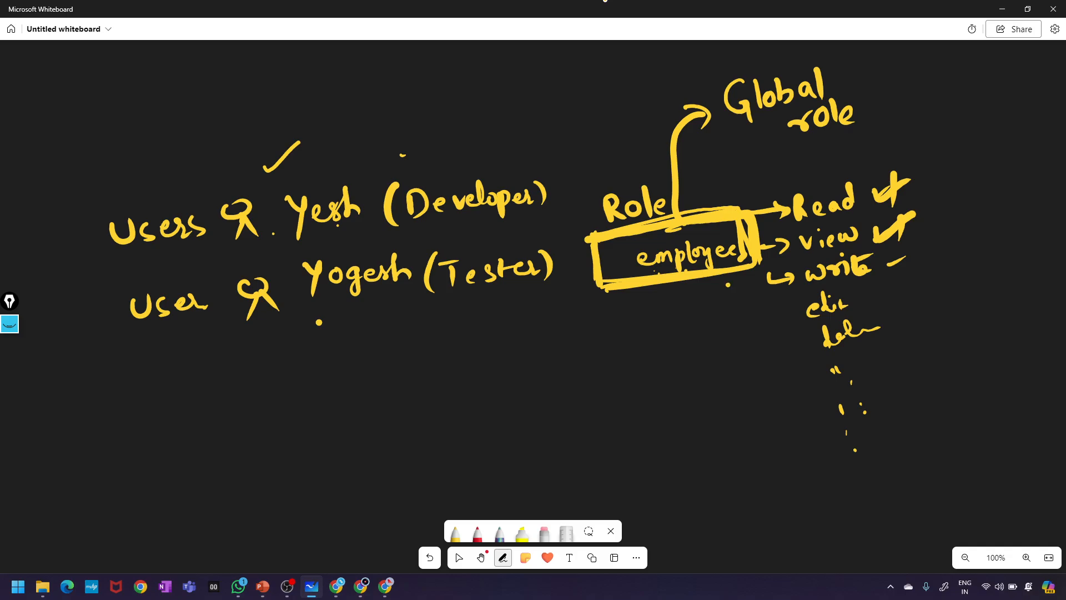
mouse_move(553, 201)
left_mouse_down()
mouse_move(598, 240)
mouse_move(600, 283)
left_mouse_up()
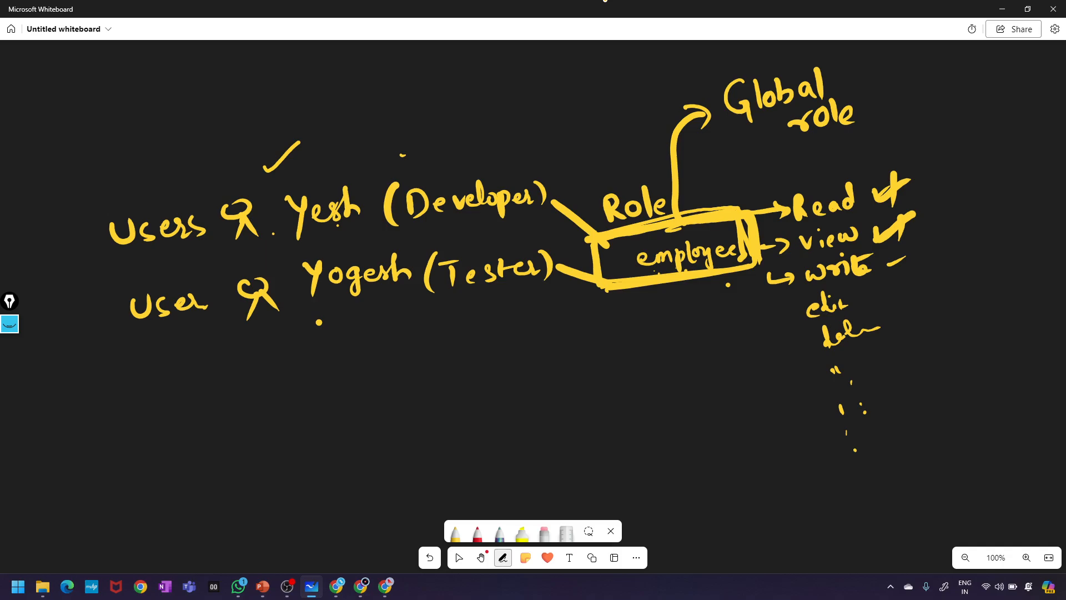
- Circle Global role and tick all permissions: Read, view, write, edit and delete
mouse_move(842, 58)
left_mouse_down()
mouse_move(794, 56)
mouse_move(882, 111)
mouse_move(791, 57)
left_mouse_up()
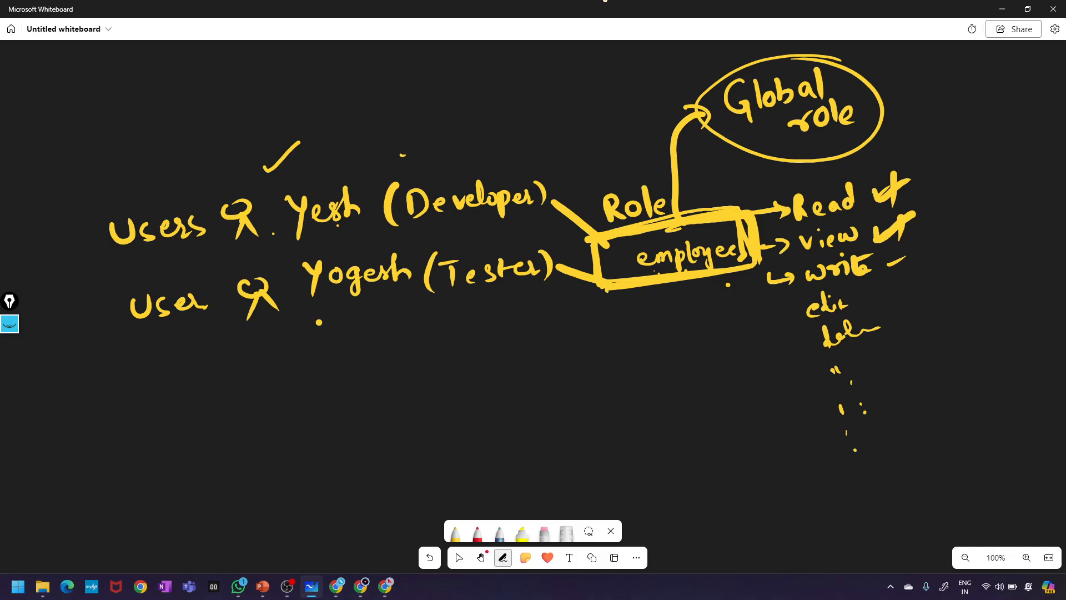
left_click_drag(753, 216, 781, 211)
mouse_move(760, 250)
left_mouse_down()
mouse_move(786, 247)
mouse_move(780, 257)
left_mouse_up()
left_click_drag(885, 241, 923, 219)
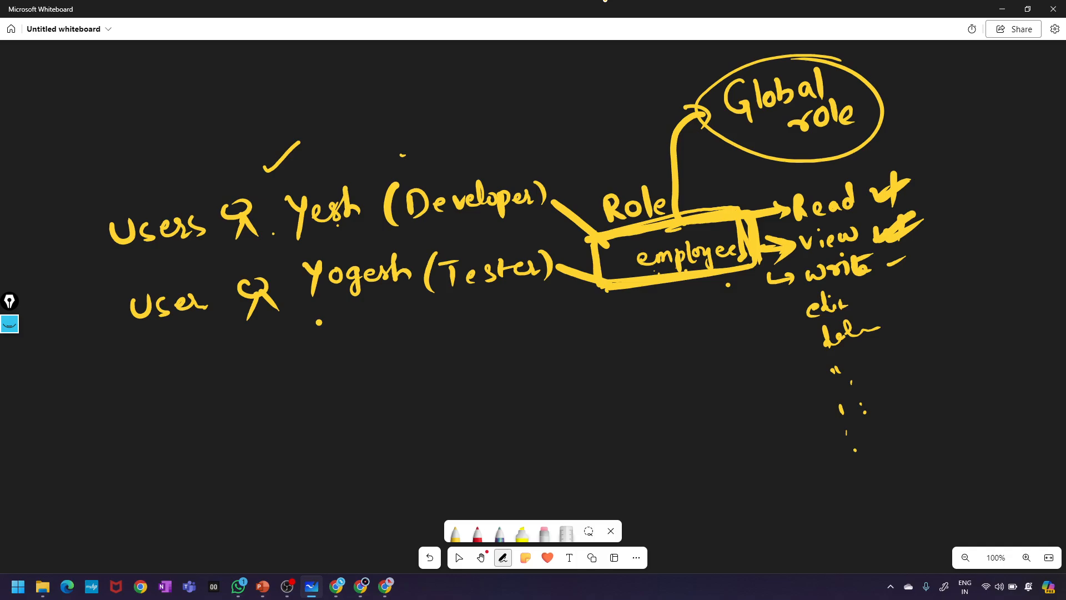
left_click_drag(887, 262, 920, 252)
left_click_drag(872, 295, 904, 286)
left_click_drag(880, 326, 911, 315)
- Extend the dotted column further below the permission list
left_click(848, 461)
left_click(851, 487)
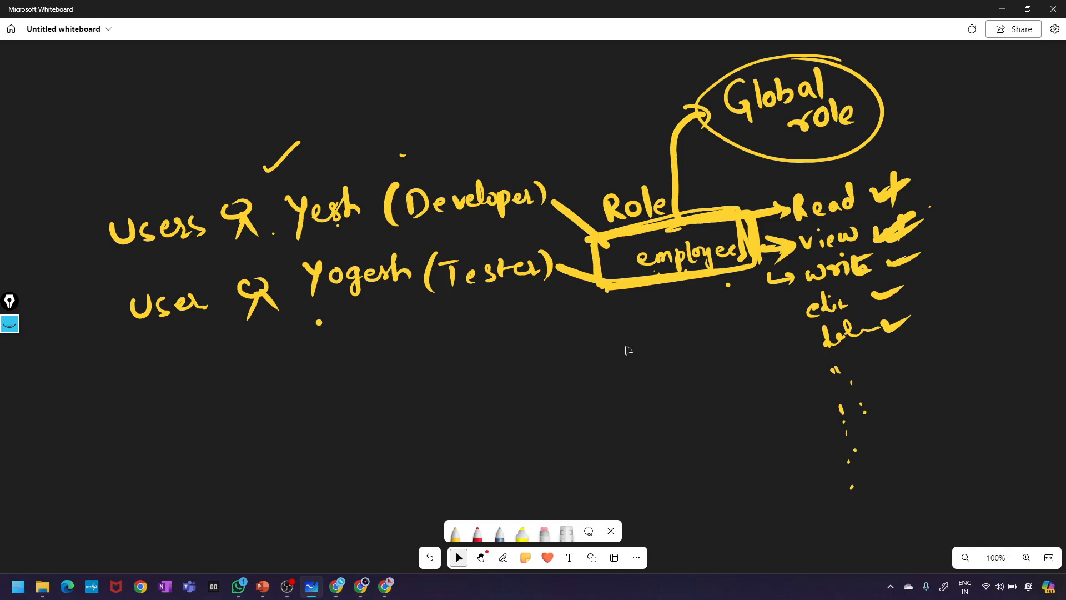
scroll(628, 350, "down", 4)
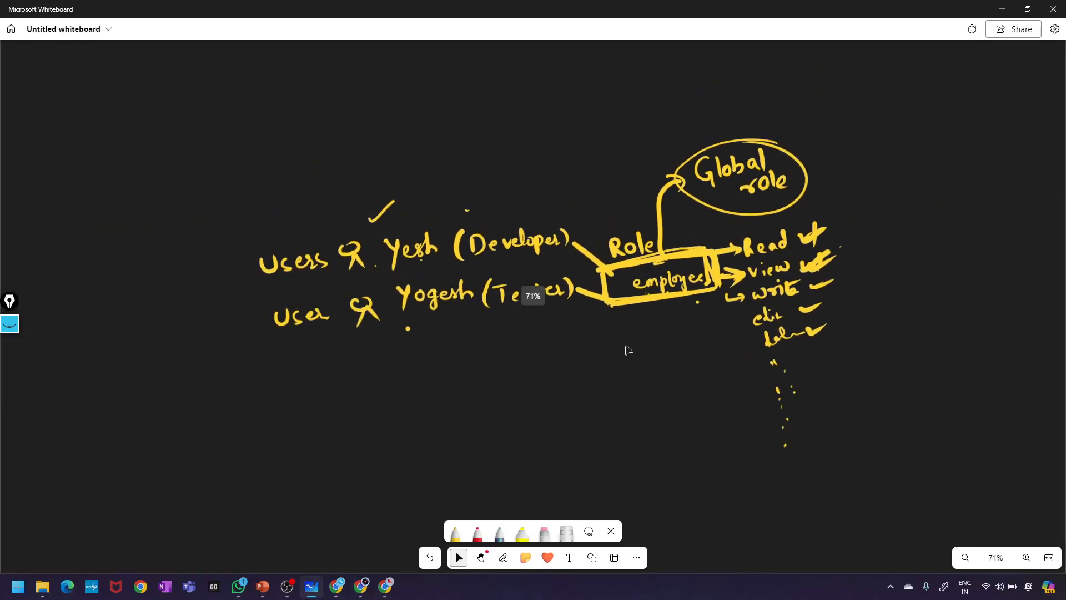
left_click_drag(602, 391, 604, 361)
scroll(604, 361, "down", 4)
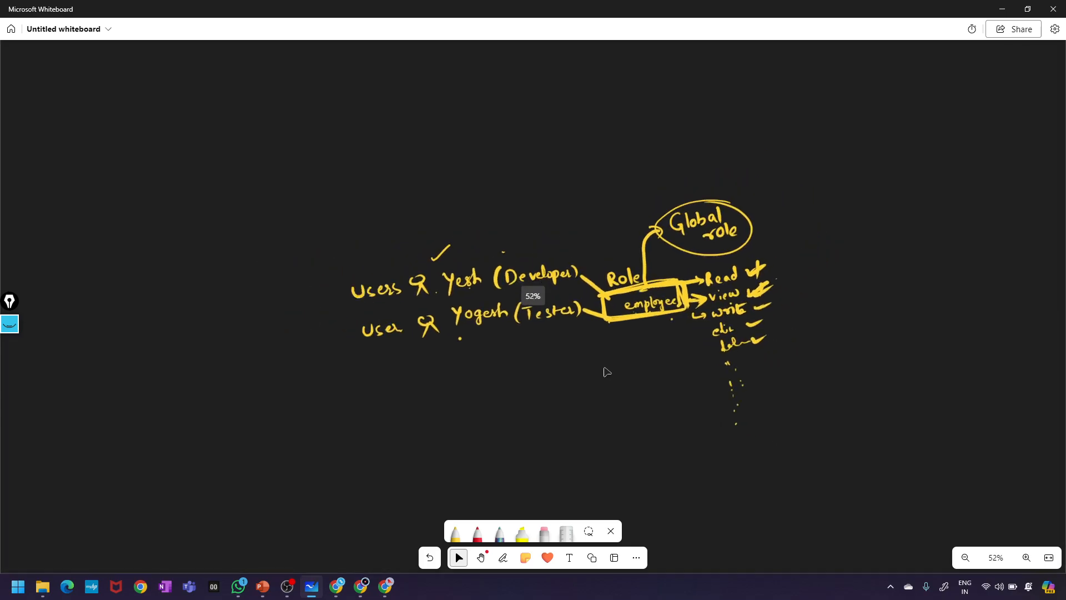
scroll(604, 361, "up", 3)
- Zoom out and reposition the board, then draw a long horizontal line beneath the diagram
left_click(484, 553)
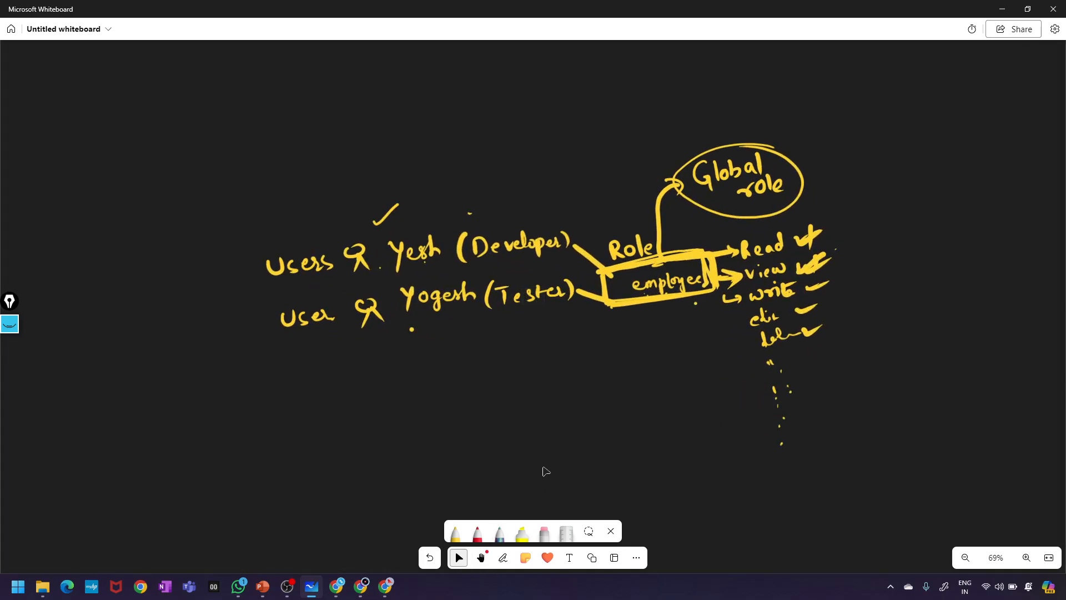
scroll(542, 469, "down", 6)
scroll(546, 470, "up", 6)
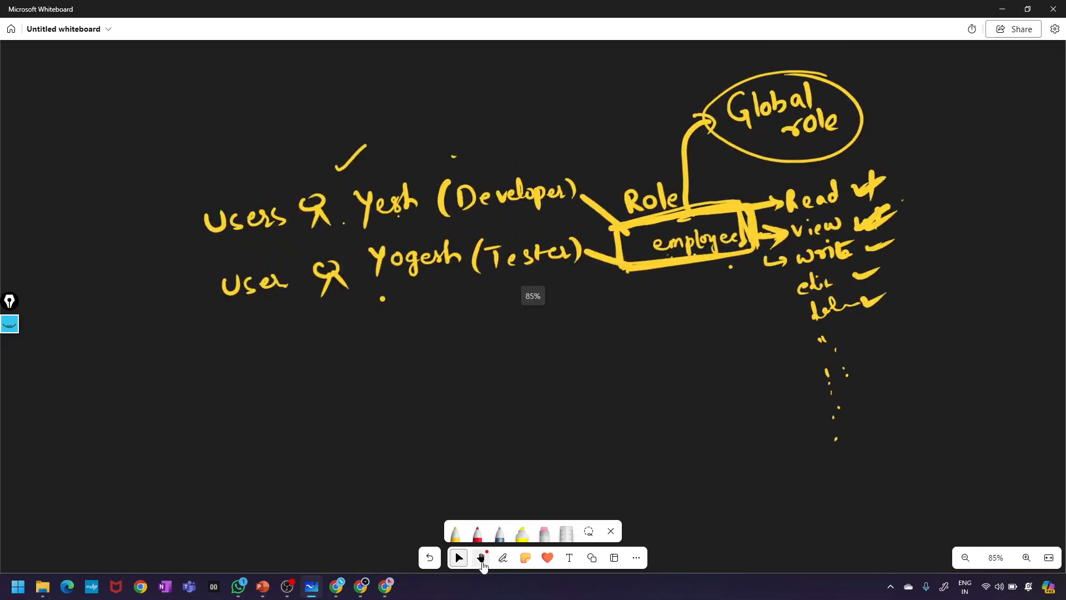
left_click(481, 557)
left_click_drag(510, 466, 522, 59)
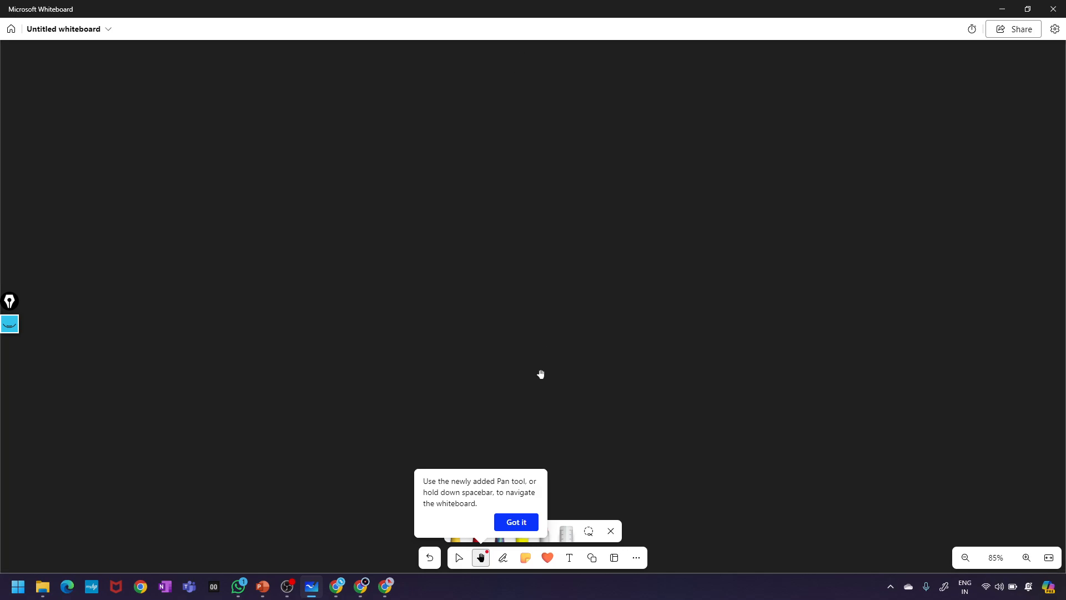
left_click(511, 523)
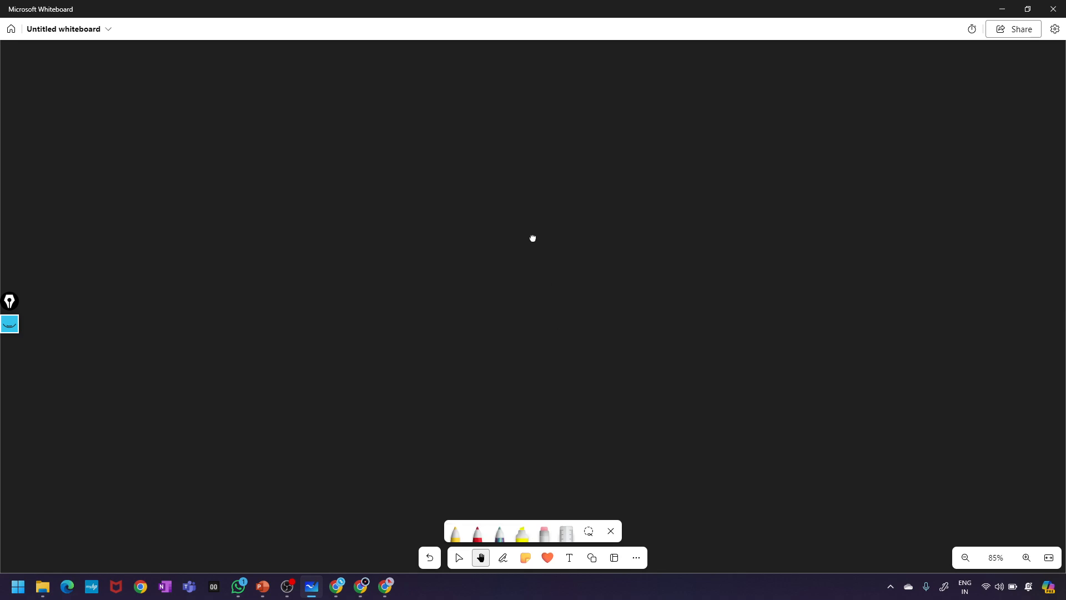
left_click_drag(533, 238, 493, 581)
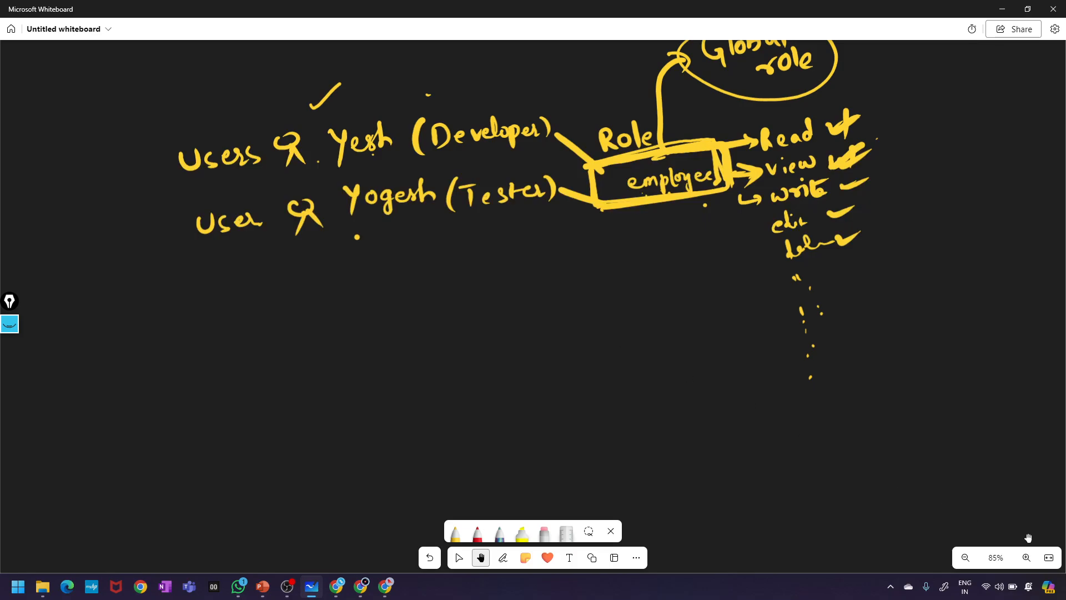
left_click(964, 558)
left_click(965, 558)
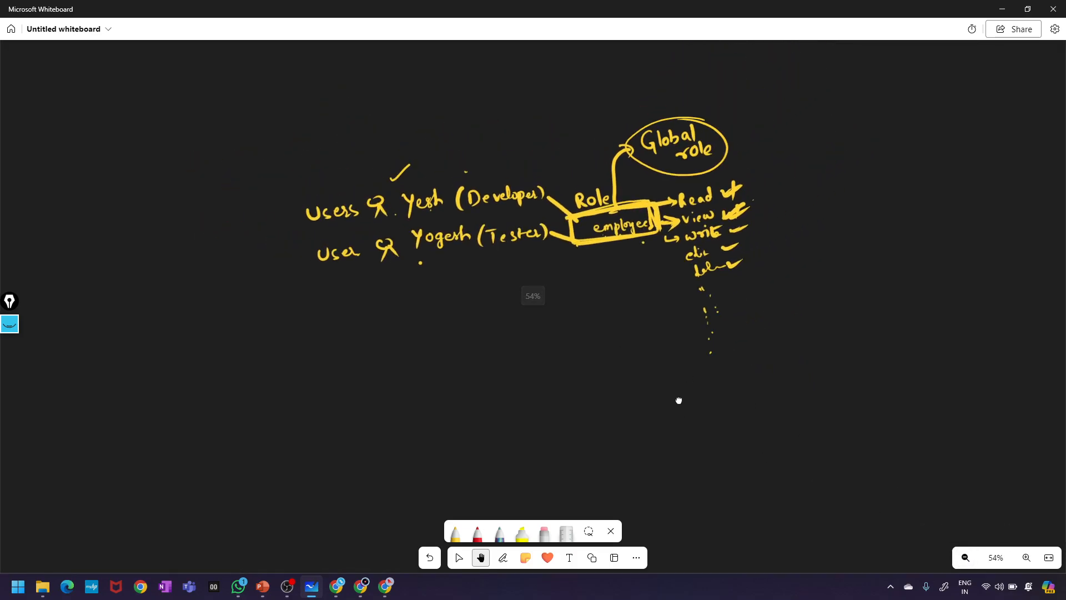
left_click_drag(678, 399, 671, 368)
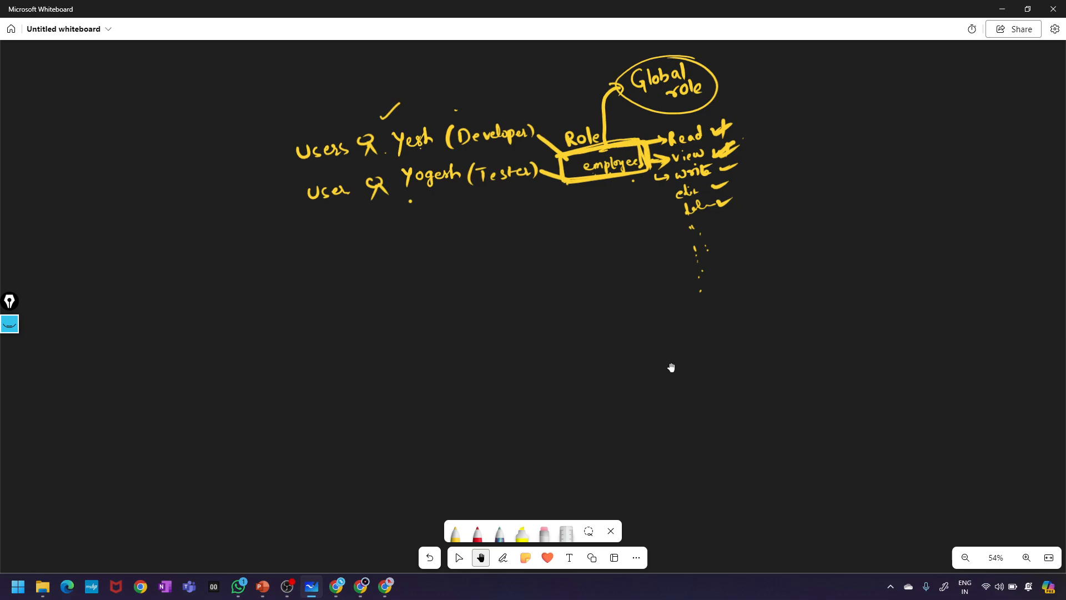
key("alt+w")
left_click_drag(296, 309, 1051, 263)
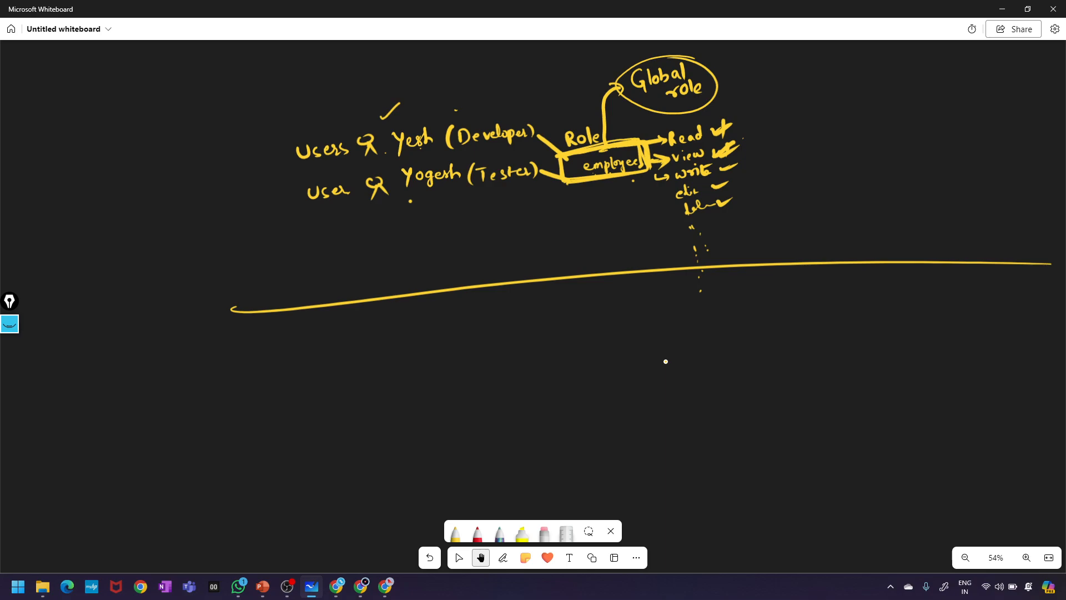
- With the ink pen, write 'Developer' below the dividing line
key("alt+w")
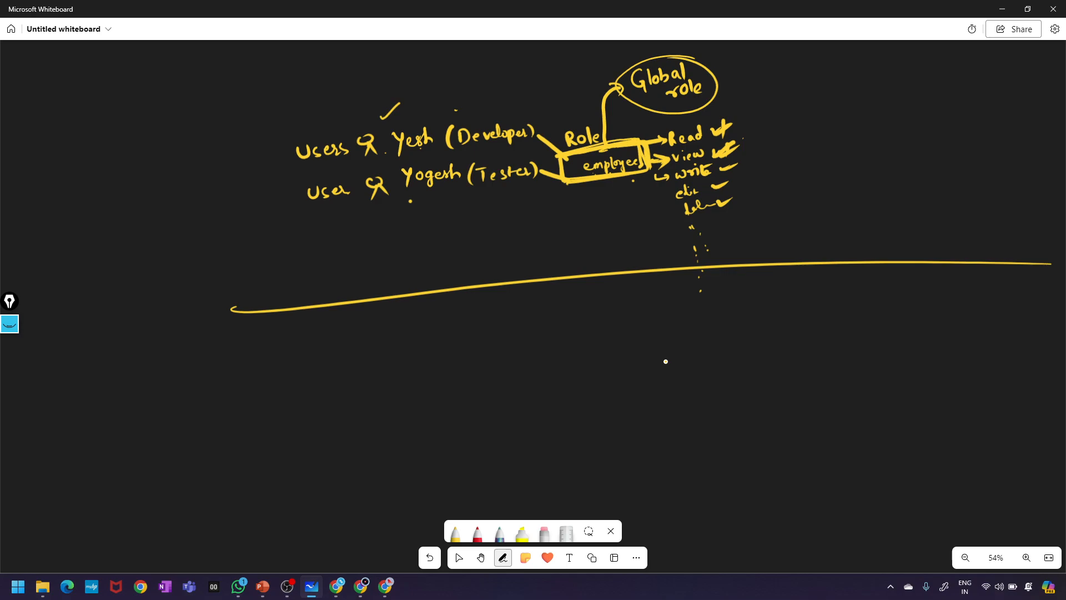
left_click_drag(357, 361, 360, 388)
left_click_drag(385, 375, 394, 381)
left_click_drag(399, 371, 425, 380)
left_click_drag(432, 356, 450, 379)
mouse_move(458, 371)
left_mouse_down()
mouse_move(459, 394)
mouse_move(467, 382)
left_mouse_up()
left_click_drag(471, 378, 507, 377)
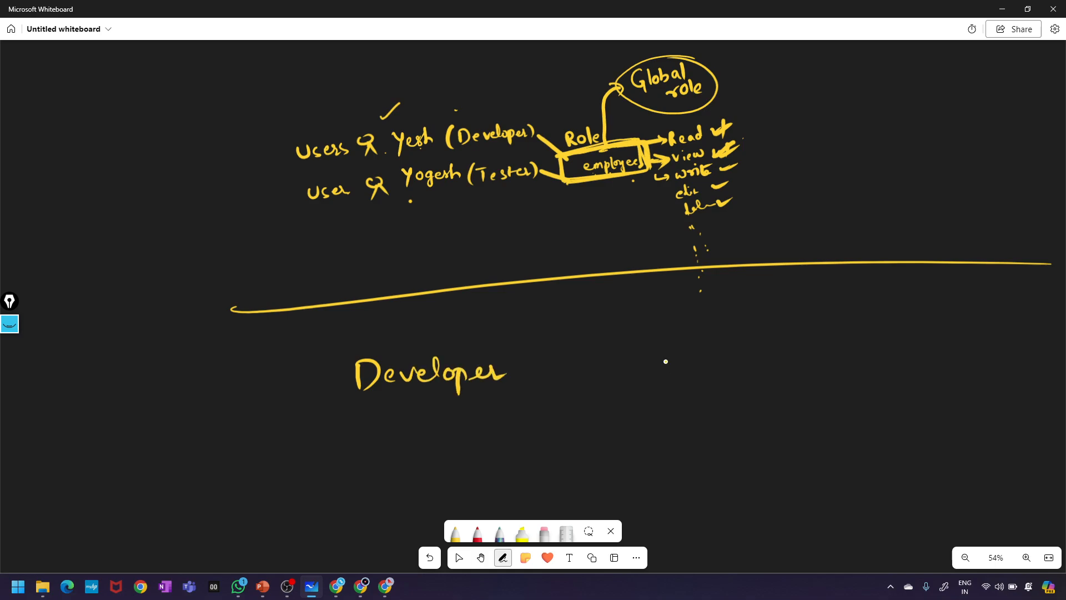
- Write 'Tester' below Developer and add a role marker beside it
left_click_drag(375, 439, 377, 458)
mouse_move(372, 440)
left_mouse_down()
mouse_move(379, 451)
mouse_move(385, 437)
left_mouse_up()
mouse_move(396, 451)
left_mouse_down()
mouse_move(409, 444)
mouse_move(412, 456)
left_mouse_up()
mouse_move(425, 447)
left_mouse_down()
mouse_move(415, 458)
mouse_move(430, 458)
left_mouse_up()
left_click_drag(427, 447, 456, 454)
left_click_drag(464, 447, 516, 444)
mouse_move(340, 407)
left_mouse_down()
mouse_move(347, 485)
mouse_move(541, 472)
mouse_move(343, 477)
left_mouse_up()
- Tick the Global role and draw a box around the Developer label
mouse_move(736, 82)
left_mouse_down()
mouse_move(739, 91)
mouse_move(789, 65)
mouse_move(780, 76)
left_mouse_up()
left_click_drag(328, 354, 326, 398)
mouse_move(321, 352)
left_mouse_down()
mouse_move(451, 343)
mouse_move(545, 373)
mouse_move(534, 396)
left_mouse_up()
left_click_drag(333, 391, 532, 404)
key("space")
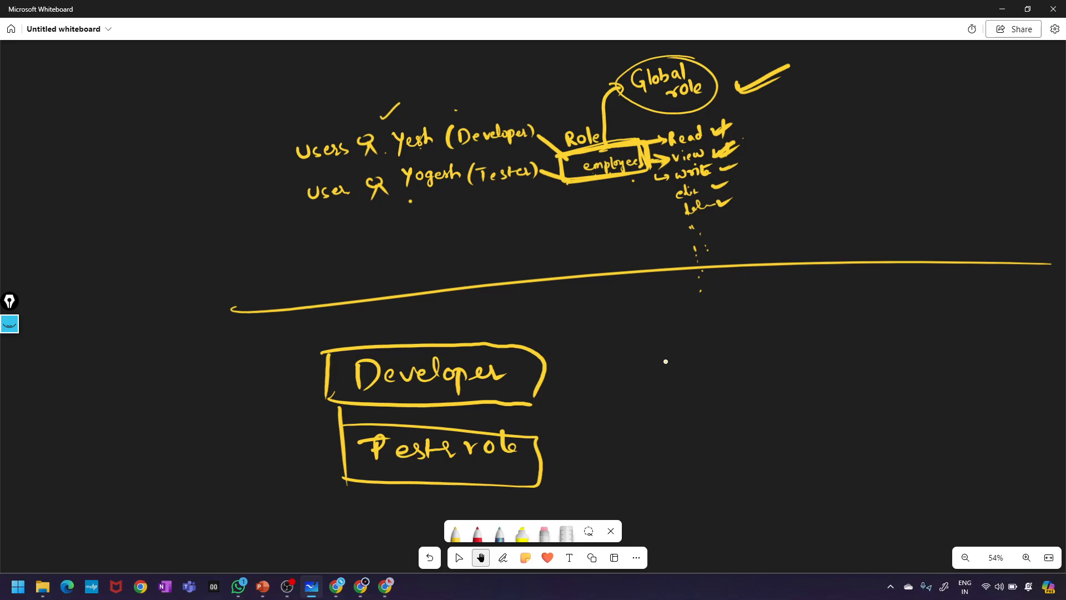
key("space")
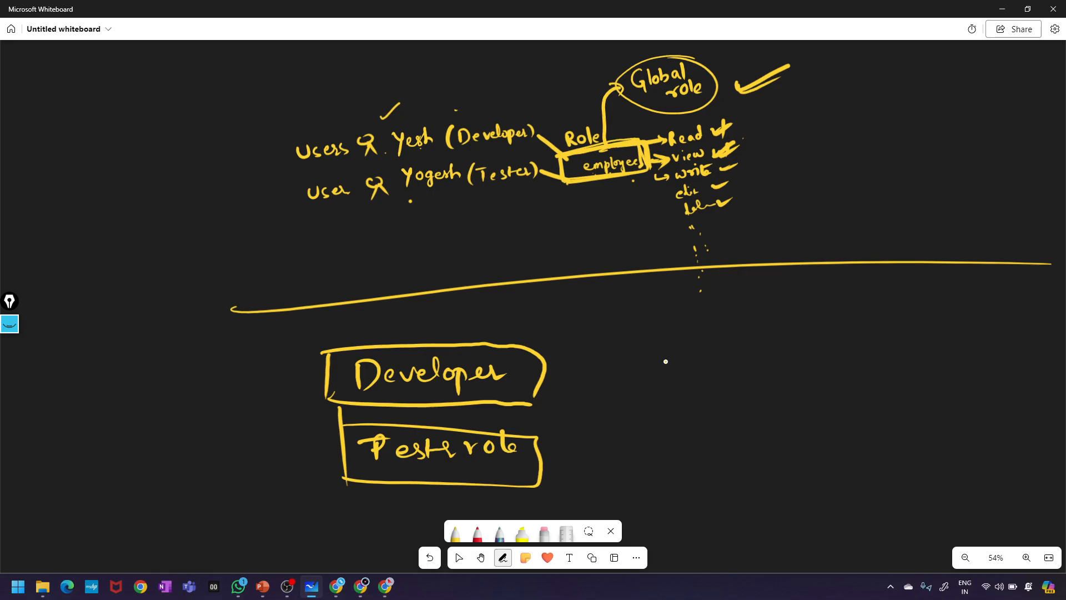
- Draw an arrow out of the Developer box and write 'Full Access' after it
left_click_drag(556, 376, 619, 374)
left_click_drag(618, 375, 597, 384)
mouse_move(644, 348)
left_mouse_down()
mouse_move(642, 380)
mouse_move(664, 347)
left_mouse_up()
left_click_drag(646, 368, 688, 373)
mouse_move(698, 349)
left_mouse_down()
mouse_move(697, 376)
mouse_move(791, 355)
mouse_move(795, 373)
left_mouse_up()
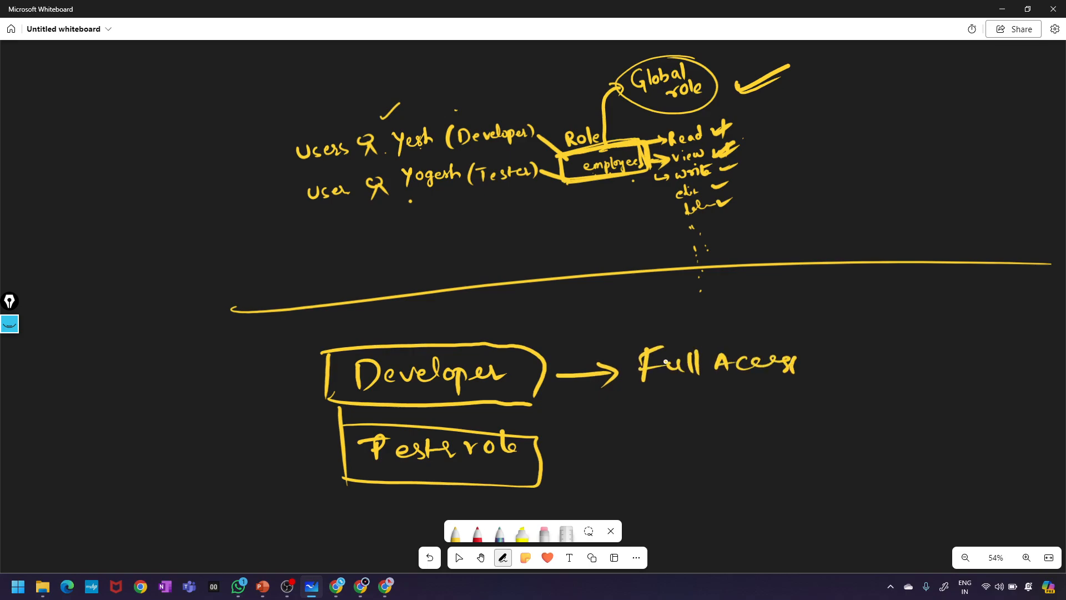
- Draw an arrow from the Tester row and write 'Full Access' after it
left_click_drag(558, 454, 611, 460)
left_click_drag(669, 433, 668, 460)
mouse_move(666, 434)
left_mouse_down()
mouse_move(692, 428)
mouse_move(690, 445)
left_mouse_up()
left_click_drag(694, 440, 717, 458)
mouse_move(724, 426)
left_mouse_down()
mouse_move(725, 453)
mouse_move(757, 433)
mouse_move(765, 451)
left_mouse_up()
left_click_drag(748, 447, 783, 451)
mouse_move(805, 436)
left_mouse_down()
mouse_move(823, 454)
mouse_move(857, 455)
left_mouse_up()
mouse_move(844, 437)
left_mouse_down()
mouse_move(860, 432)
mouse_move(884, 453)
left_mouse_up()
mouse_move(895, 439)
left_mouse_down()
mouse_move(886, 456)
mouse_move(904, 455)
left_mouse_up()
mouse_move(900, 442)
left_mouse_down()
mouse_move(921, 438)
mouse_move(932, 458)
left_mouse_up()
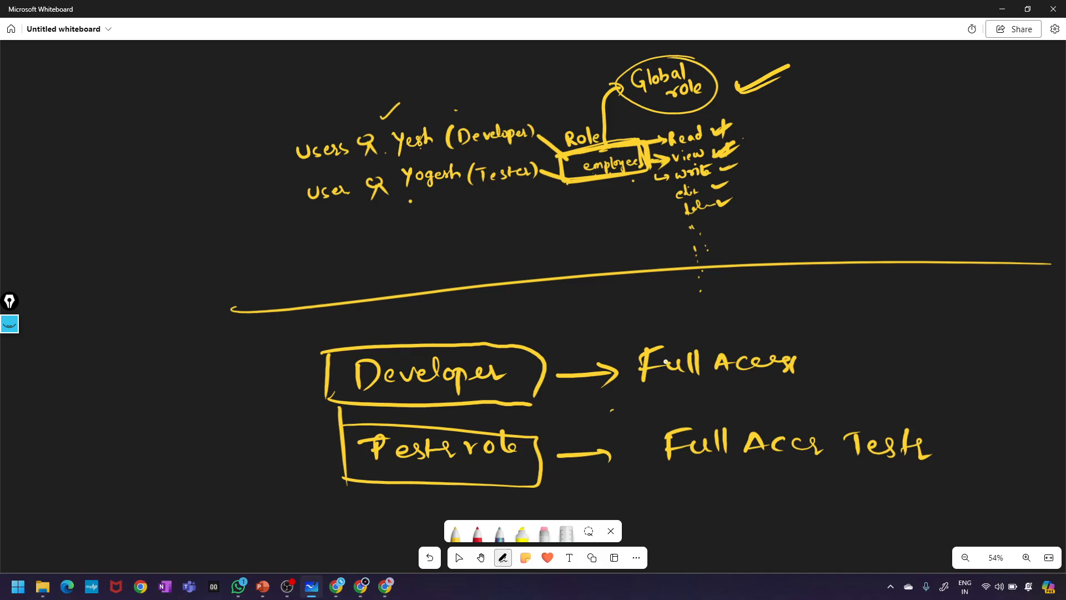
- Tick Developer and add '→ Dev Job' and '→ Test' after the two Full Access lines
left_click_drag(544, 347, 581, 335)
mouse_move(807, 368)
left_mouse_down()
mouse_move(842, 362)
mouse_move(859, 382)
mouse_move(882, 373)
left_mouse_up()
left_click_drag(888, 369, 914, 362)
left_click_drag(910, 358, 924, 357)
left_click_drag(935, 457, 993, 459)
mouse_move(1005, 452)
left_mouse_down()
mouse_move(995, 462)
mouse_move(1009, 464)
left_mouse_up()
left_click_drag(999, 451, 1016, 448)
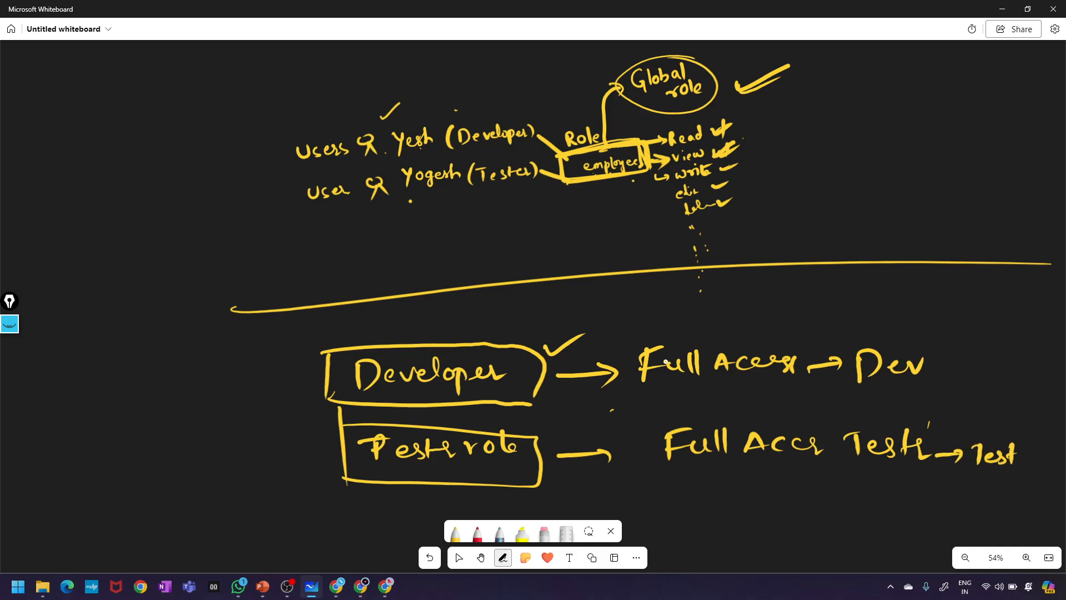
mouse_move(951, 354)
left_mouse_down()
mouse_move(939, 372)
mouse_move(965, 354)
left_mouse_up()
left_click_drag(969, 359, 980, 370)
left_click_drag(981, 362, 983, 371)
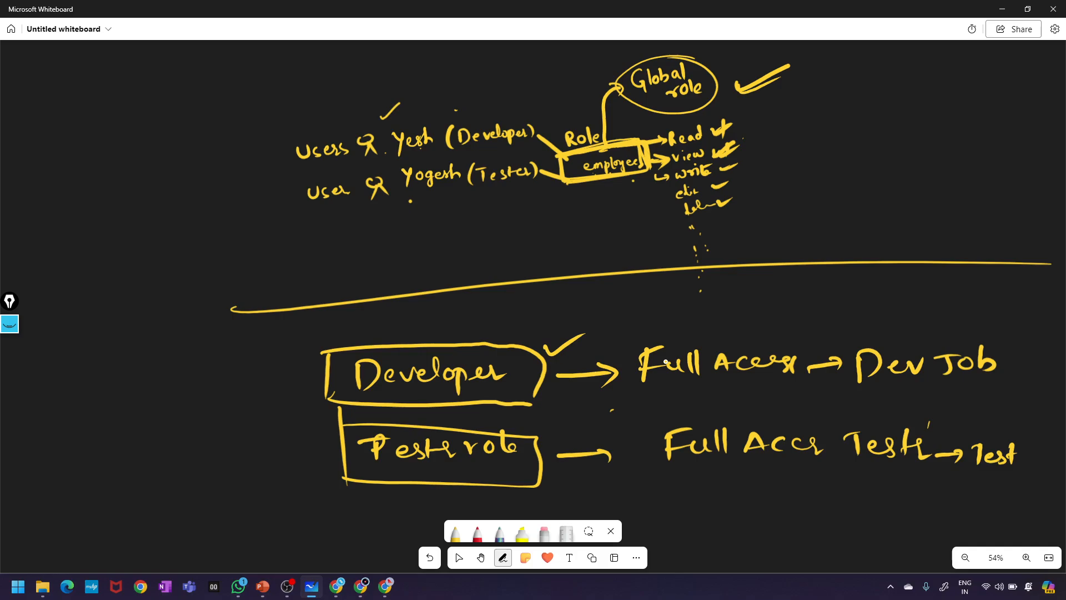
left_click(571, 416)
- Box 'Dev Job', tick Developer, write 'Job' under Test and box 'Test Job'
mouse_move(844, 342)
left_mouse_down()
mouse_move(841, 391)
mouse_move(870, 339)
mouse_move(1013, 334)
mouse_move(1026, 389)
mouse_move(899, 395)
mouse_move(829, 344)
left_mouse_up()
left_click_drag(666, 341, 737, 348)
left_click_drag(286, 360, 331, 347)
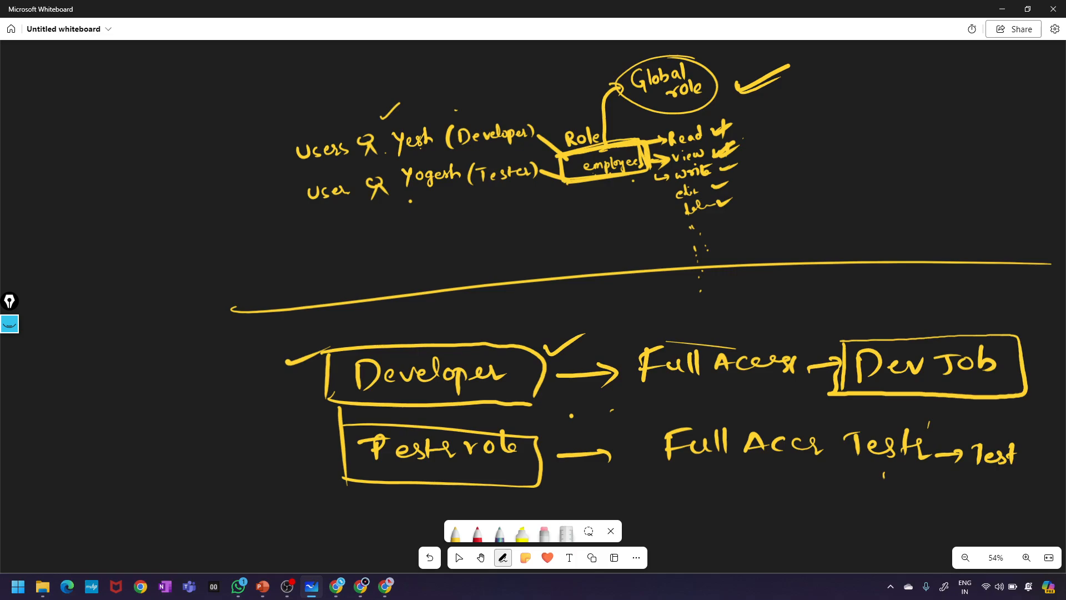
left_click_drag(884, 473, 875, 481)
left_click_drag(876, 471, 934, 479)
mouse_move(851, 428)
left_mouse_down()
mouse_move(956, 440)
mouse_move(894, 494)
mouse_move(869, 490)
mouse_move(911, 493)
left_mouse_up()
mouse_move(967, 433)
left_mouse_down()
mouse_move(964, 442)
mouse_move(996, 426)
mouse_move(961, 438)
left_mouse_up()
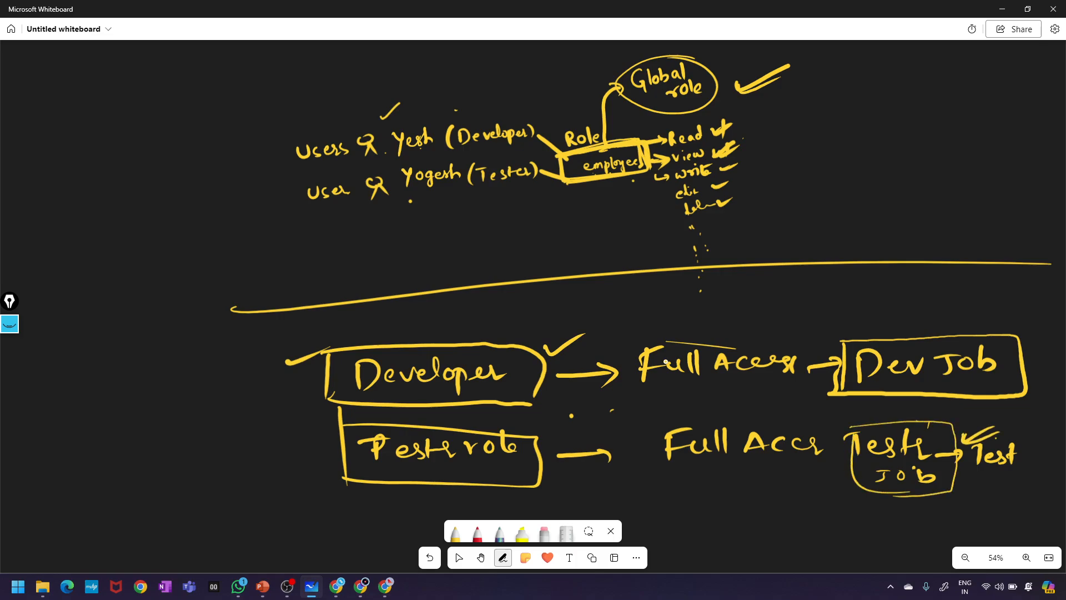
- Draw curved arrows from the Developer and Tester boxes up to the user lines
left_click_drag(544, 471, 582, 477)
mouse_move(326, 380)
left_mouse_down()
mouse_move(313, 379)
mouse_move(304, 166)
left_mouse_up()
mouse_move(342, 445)
left_mouse_down()
mouse_move(205, 377)
mouse_move(353, 209)
mouse_move(333, 228)
left_mouse_up()
left_click(480, 558)
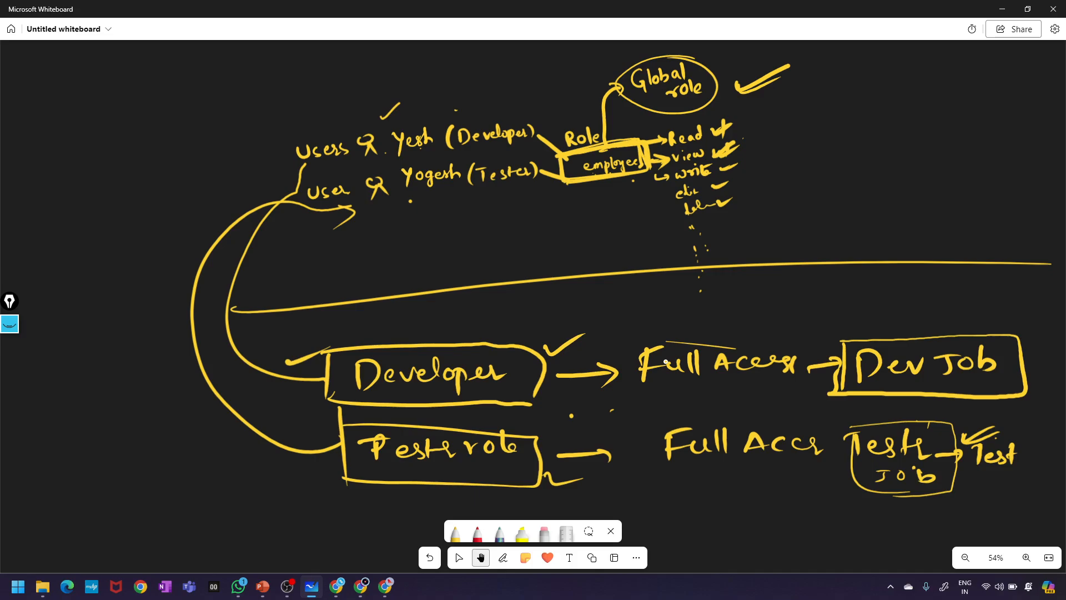
- Minimize Whiteboard, bring back the Jenkins browser window and open Manage Jenkins from the Dashboard
left_click(1002, 10)
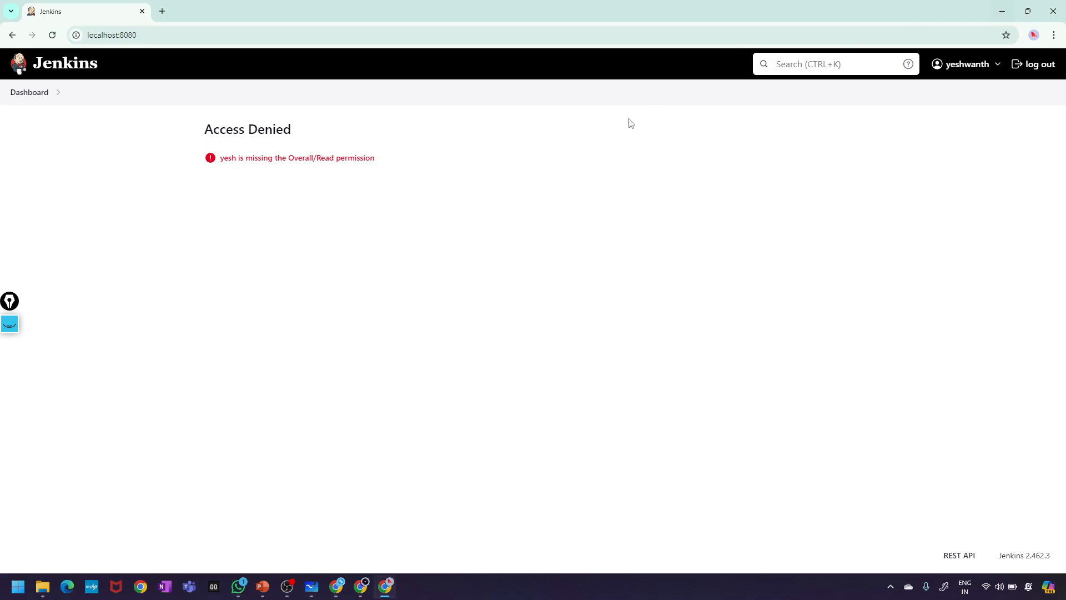
left_click(365, 591)
left_click(251, 547)
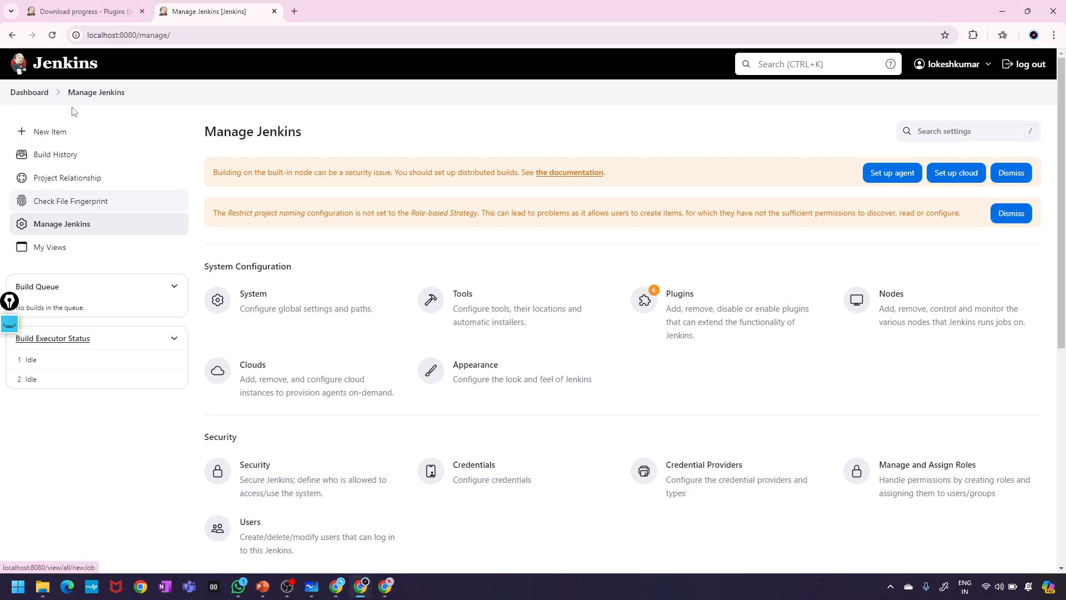
left_click(28, 93)
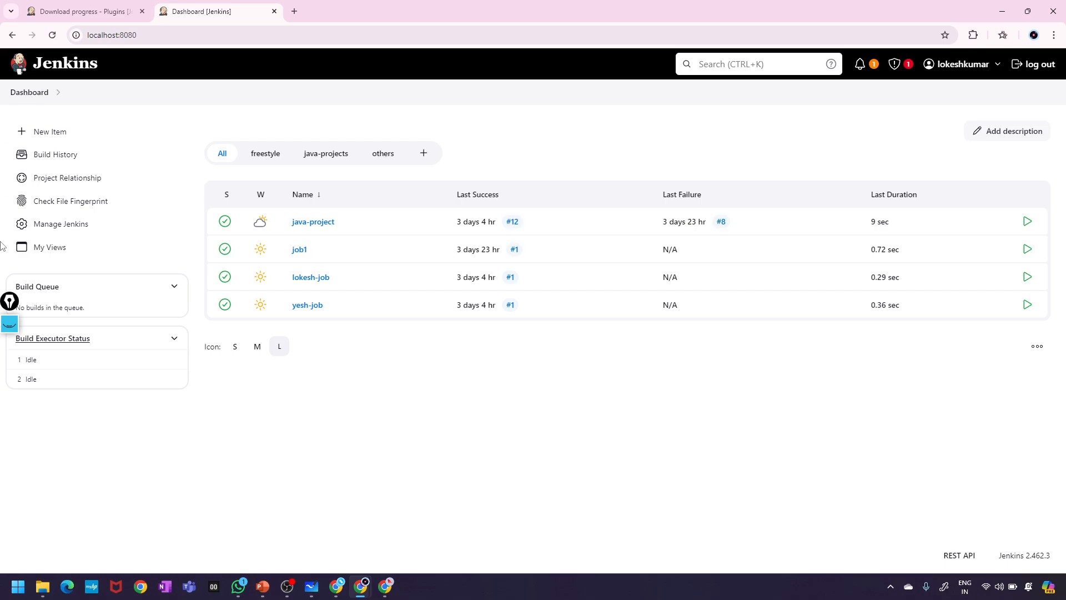
left_click(75, 228)
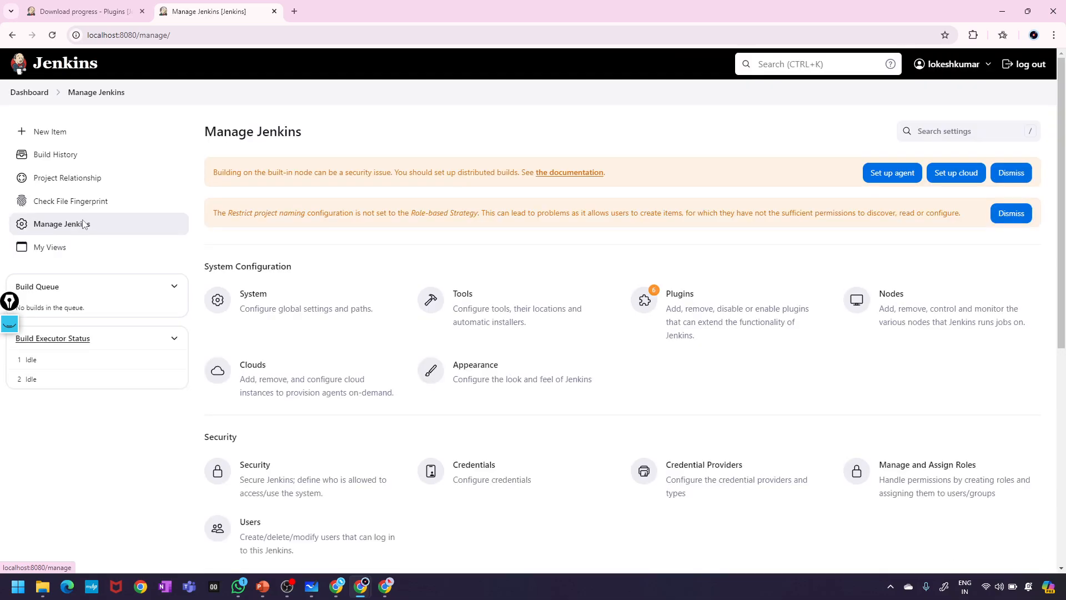
scroll(569, 381, "down", 1)
scroll(566, 382, "down", 1)
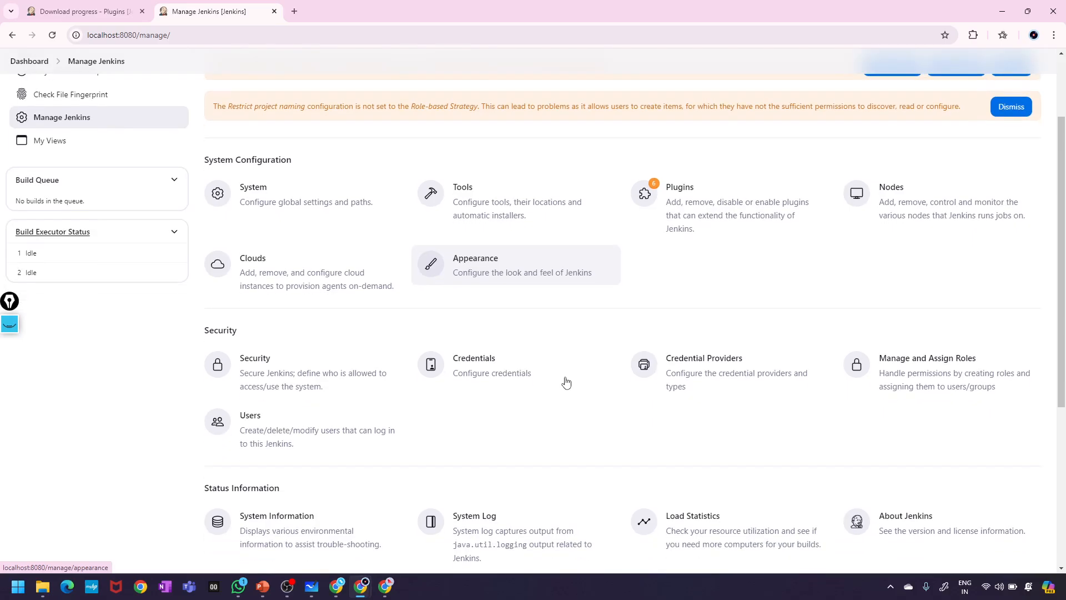
left_click(279, 373)
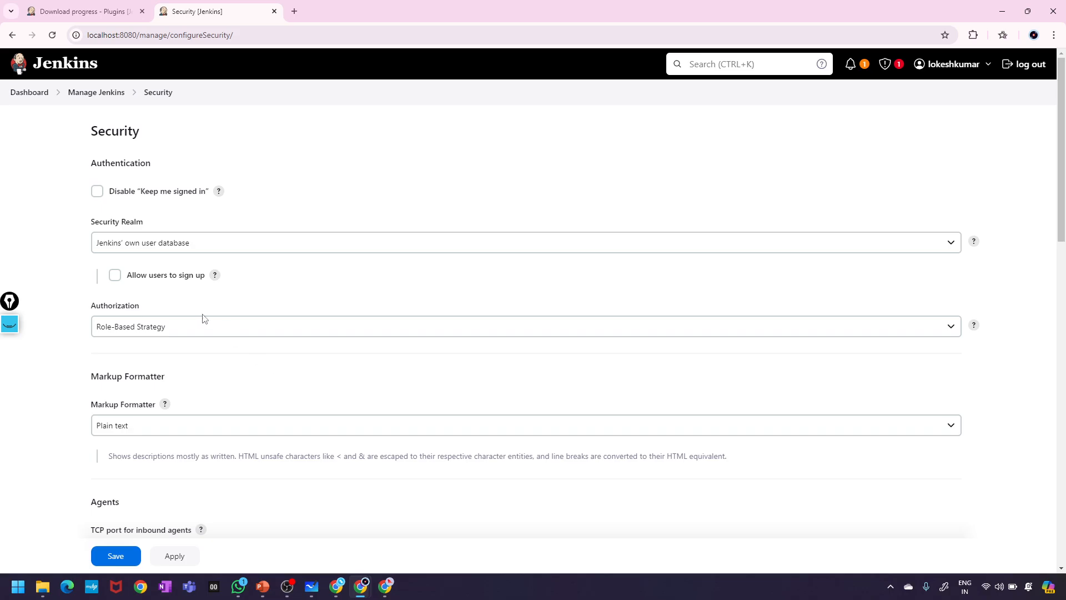
scroll(233, 403, "down", 4)
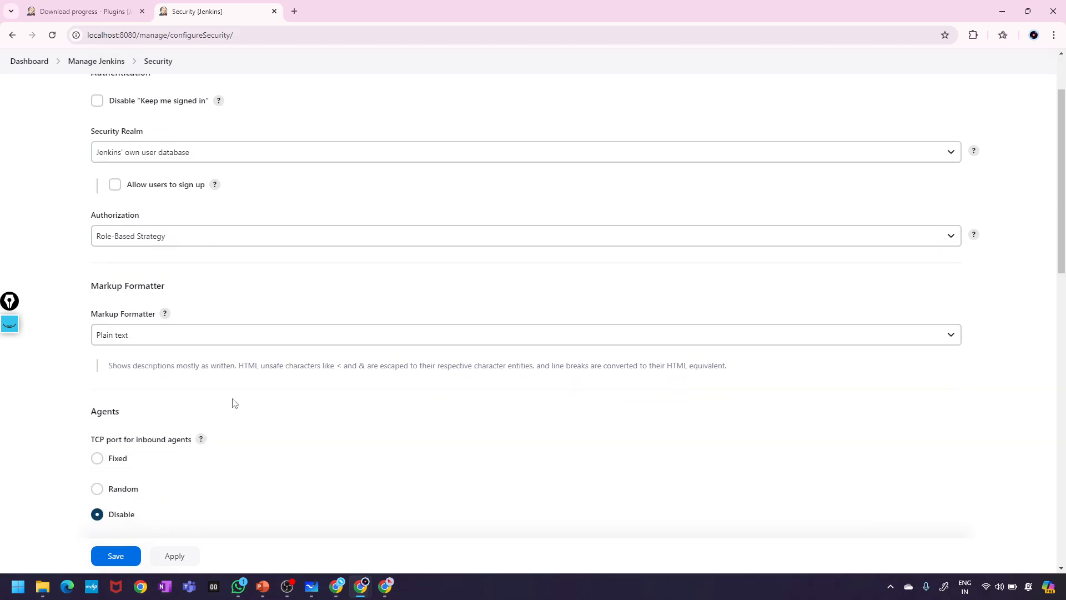
scroll(233, 403, "up", 3)
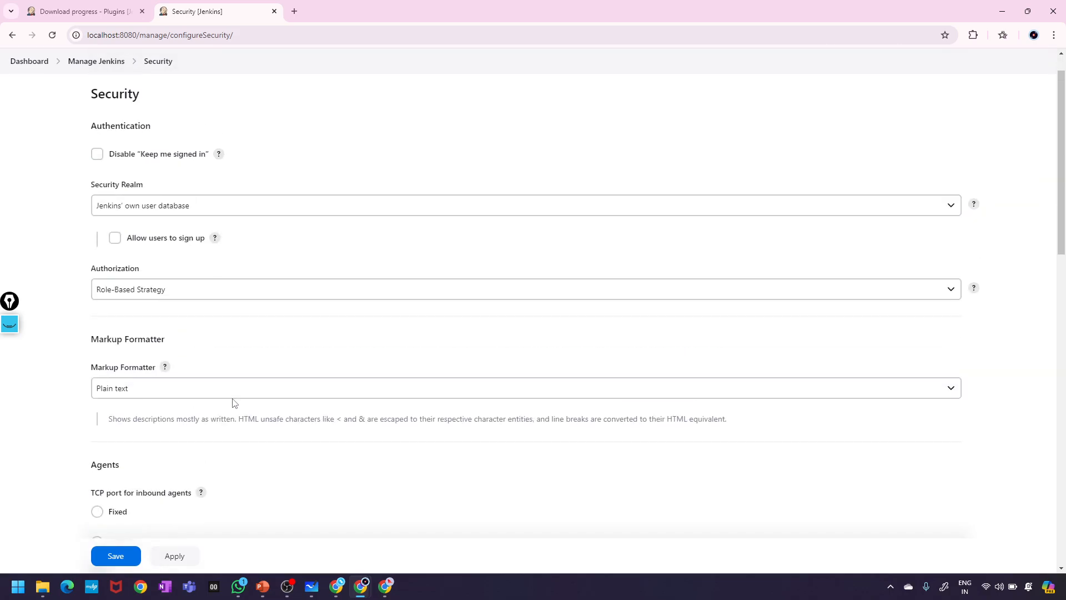
scroll(233, 403, "down", 1)
scroll(233, 403, "up", 1)
scroll(234, 404, "down", 1)
scroll(234, 403, "down", 4)
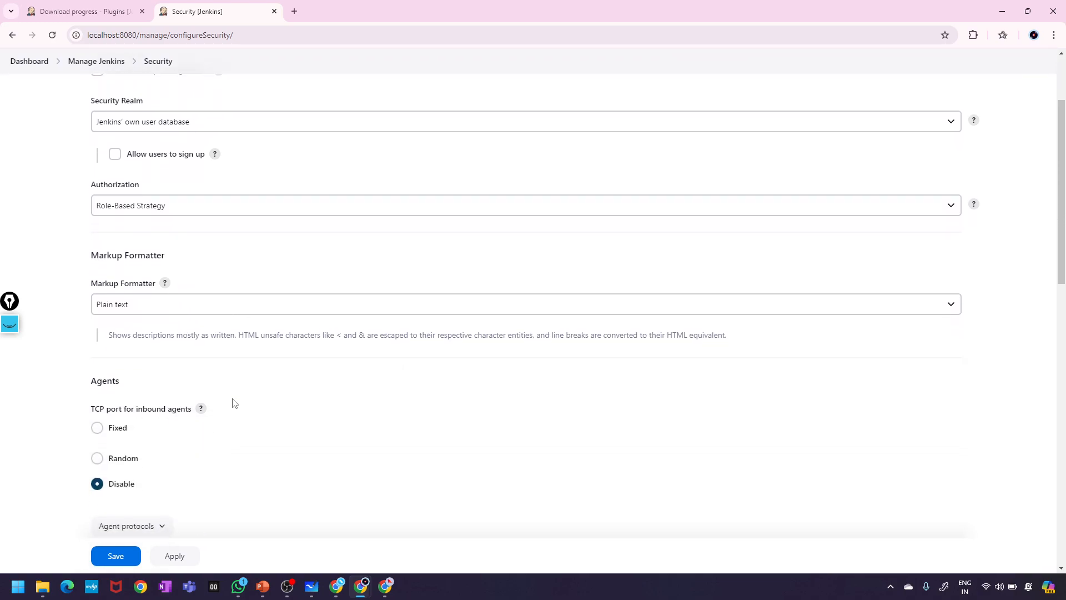
scroll(233, 403, "down", 4)
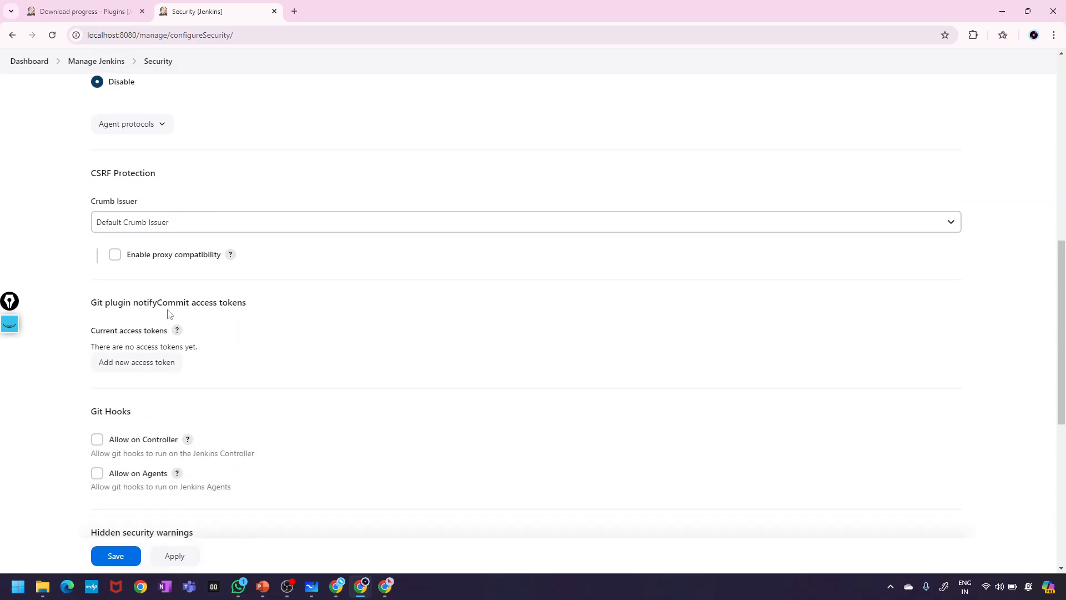
scroll(166, 314, "down", 2)
scroll(166, 313, "down", 2)
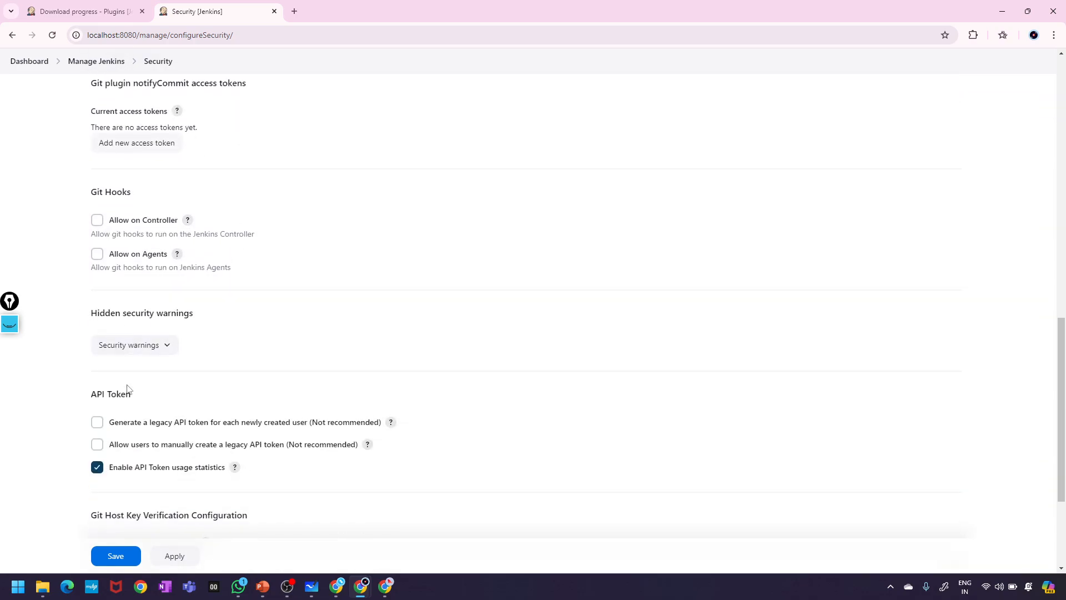
scroll(128, 388, "down", 1)
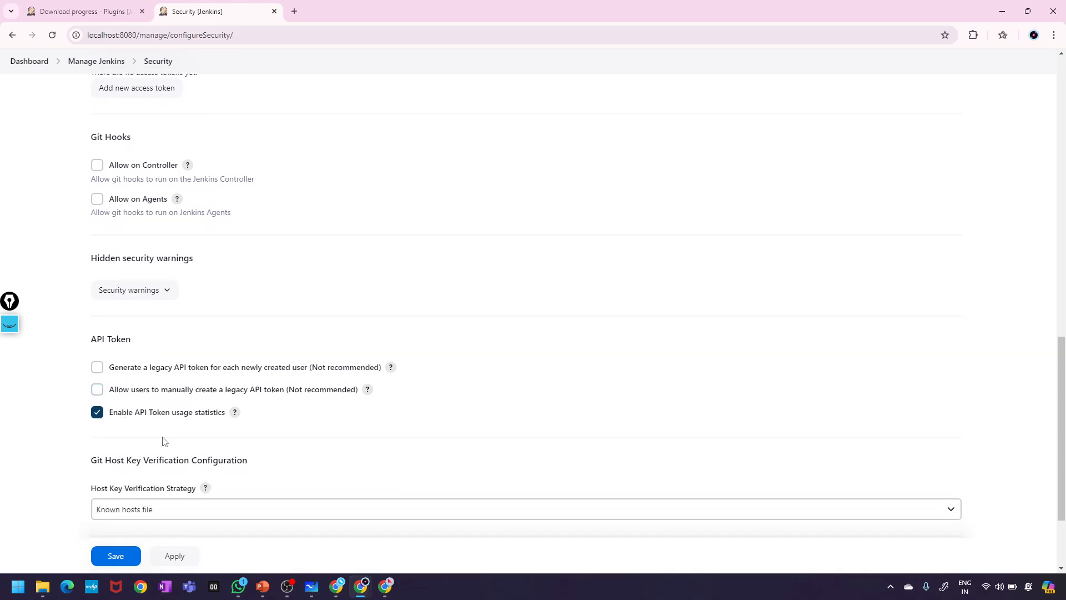
scroll(167, 440, "down", 1)
scroll(182, 420, "down", 1)
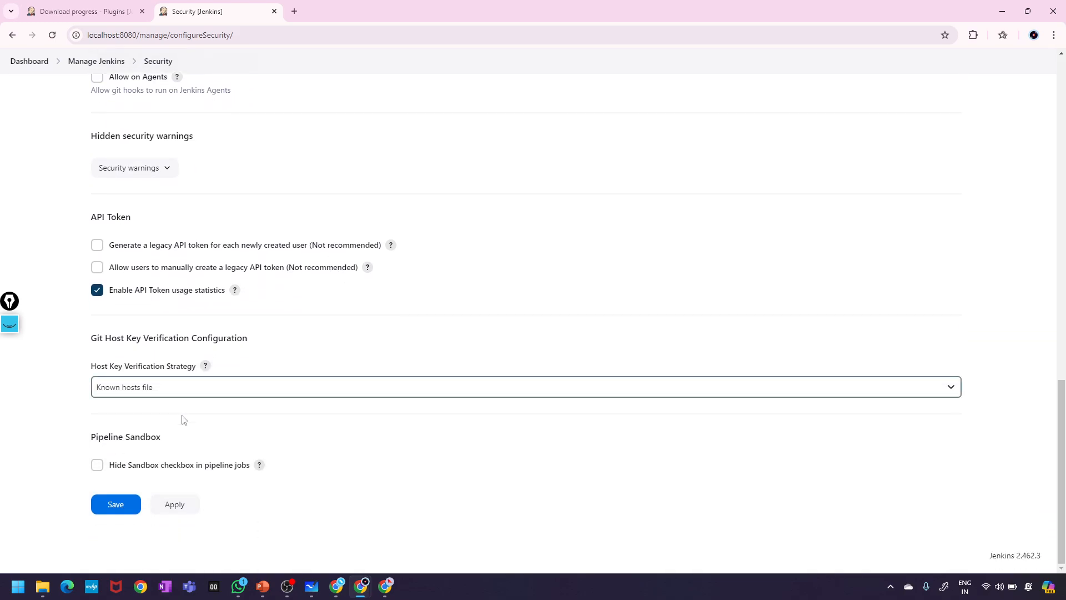
scroll(155, 446, "up", 1)
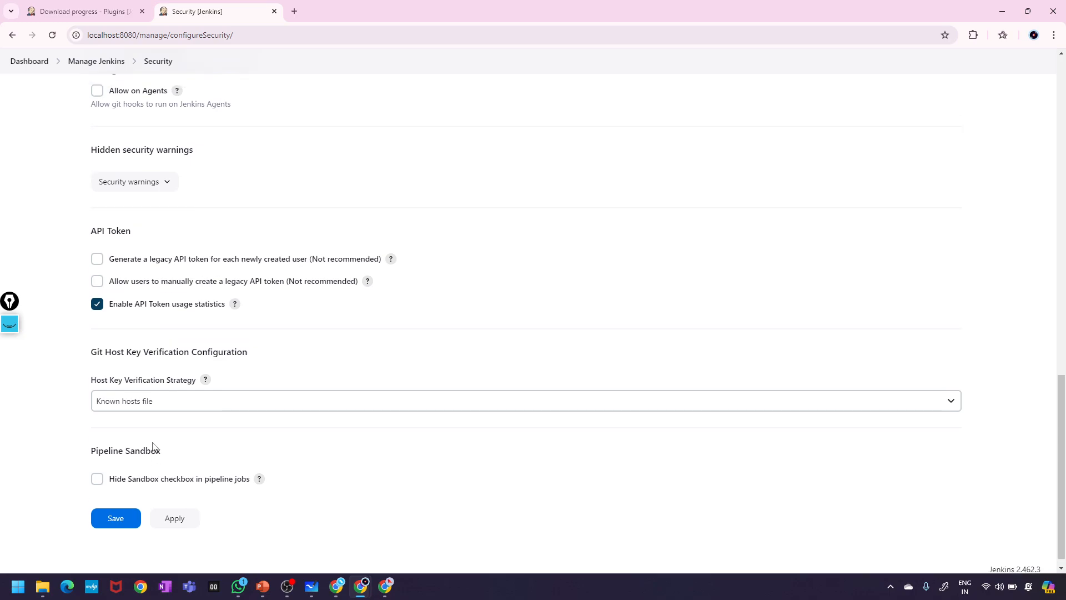
left_click(151, 409)
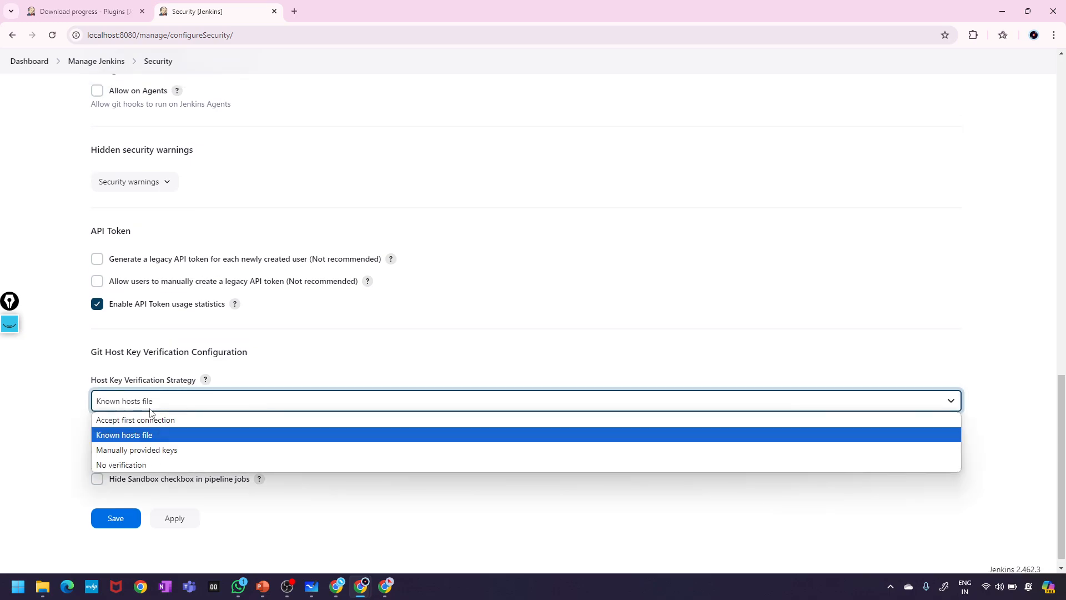
scroll(156, 395, "up", 1)
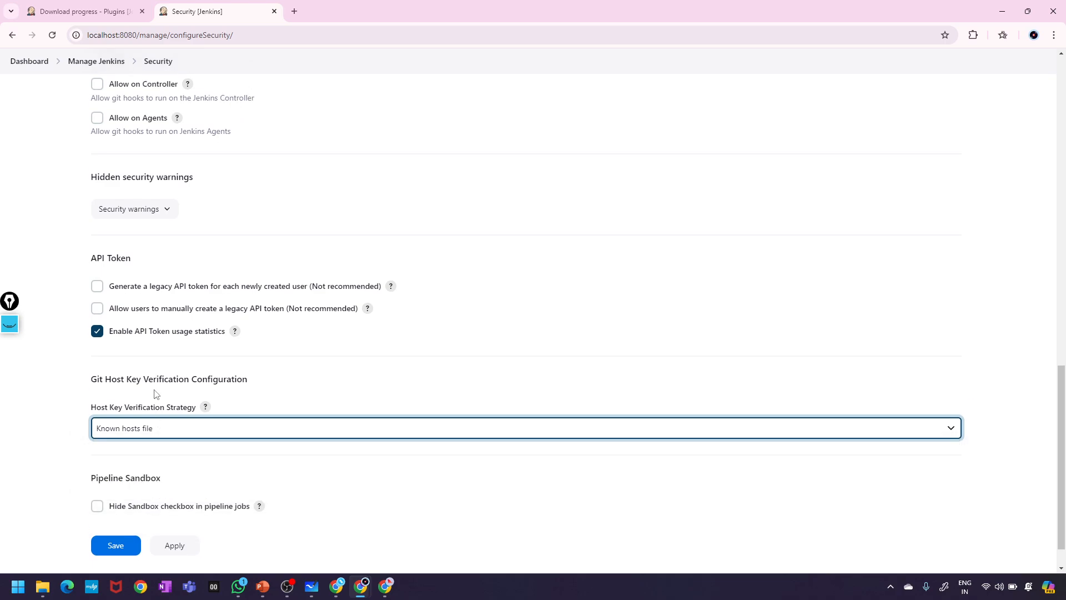
scroll(156, 395, "up", 15)
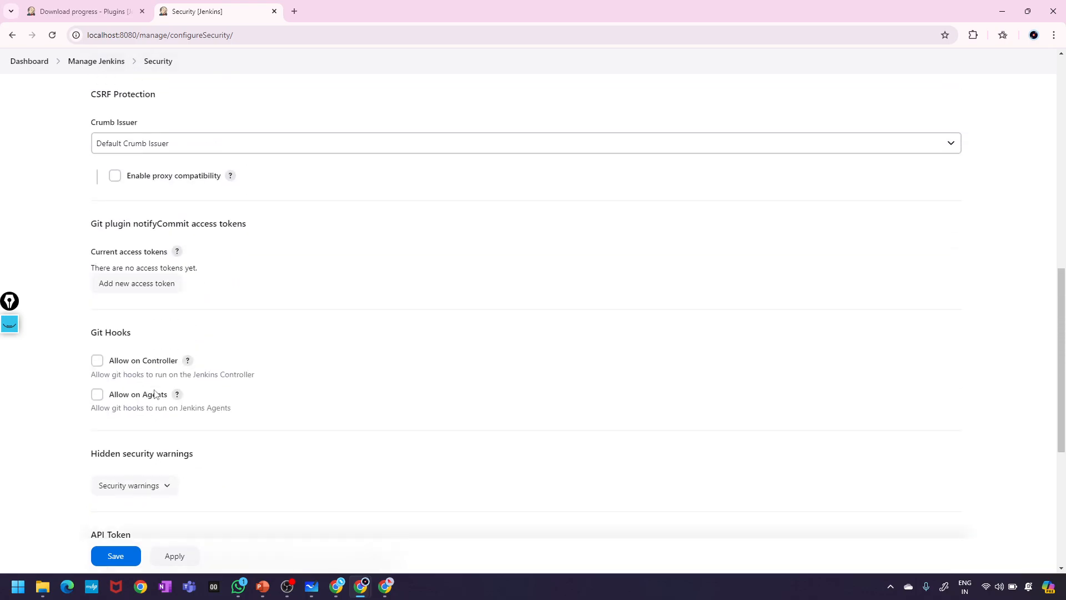
left_click(158, 243)
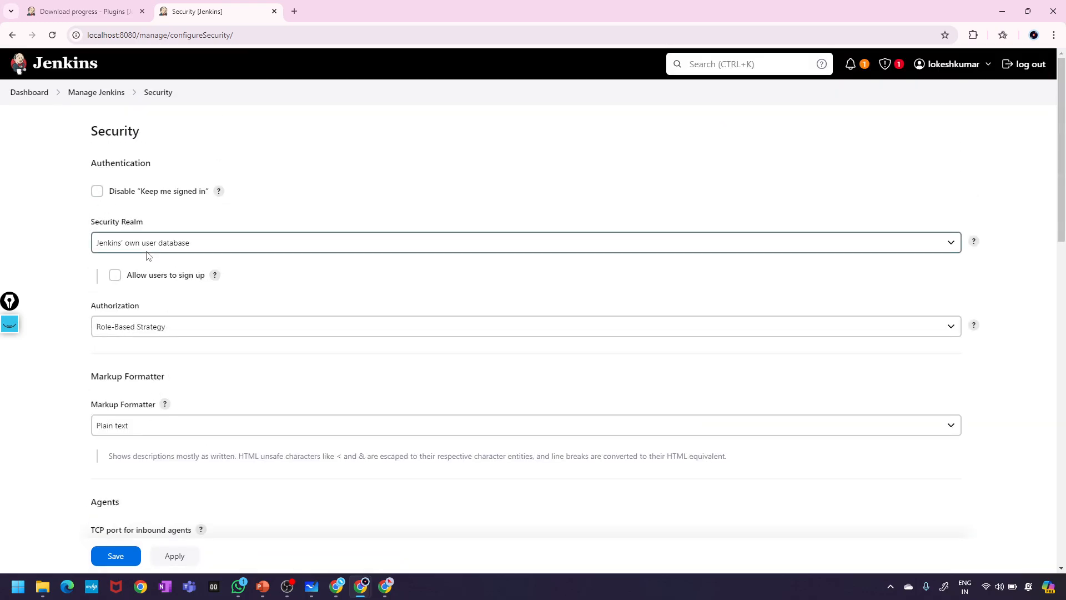
left_click(149, 276)
left_click(153, 326)
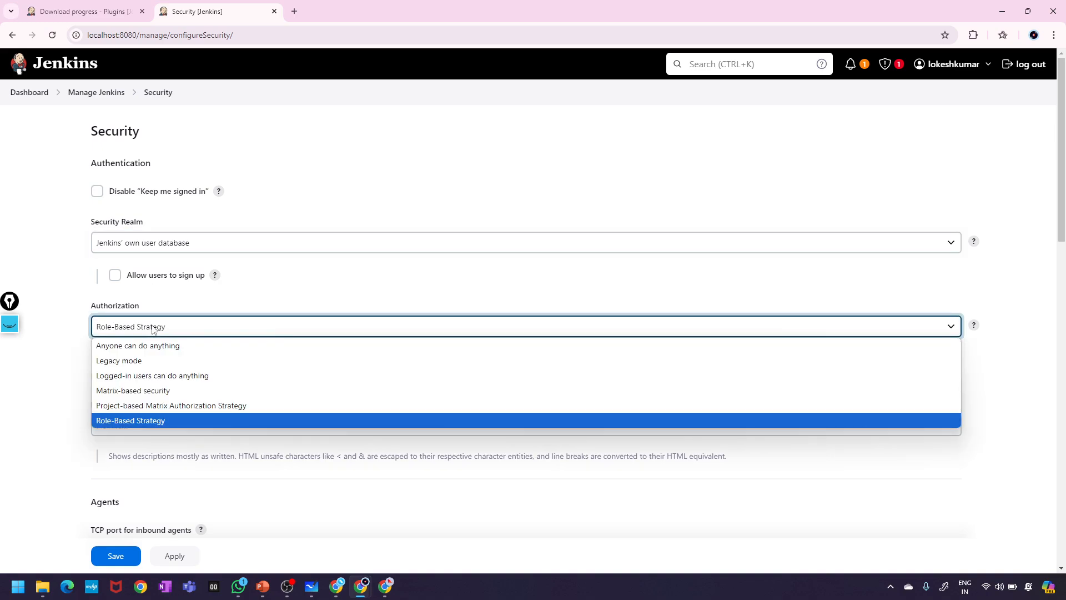
left_click(154, 327)
scroll(178, 389, "down", 1)
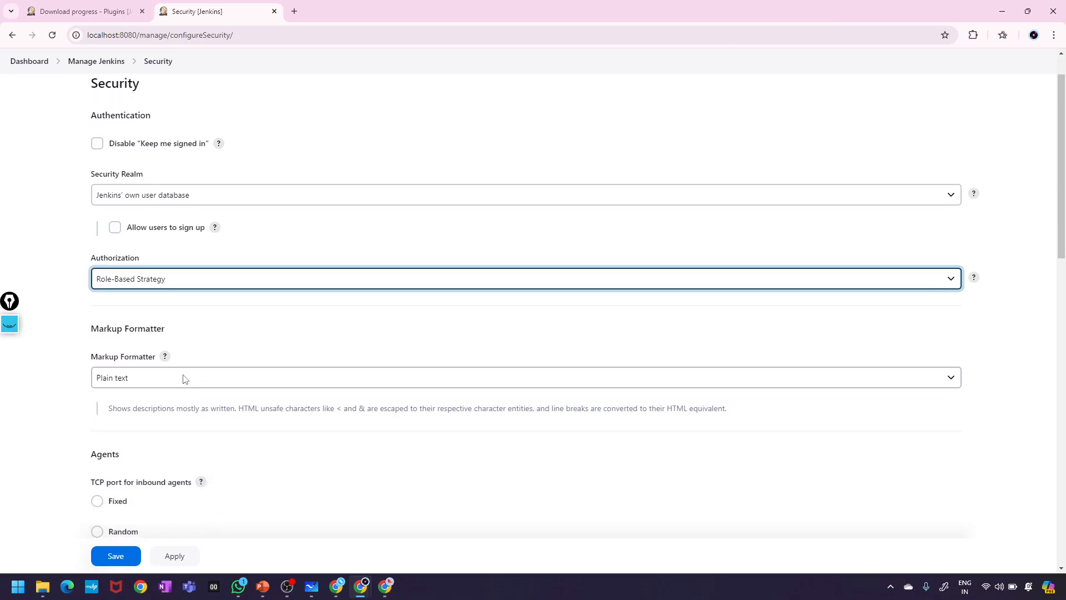
left_click(152, 374)
left_click(150, 370)
scroll(163, 352, "down", 4)
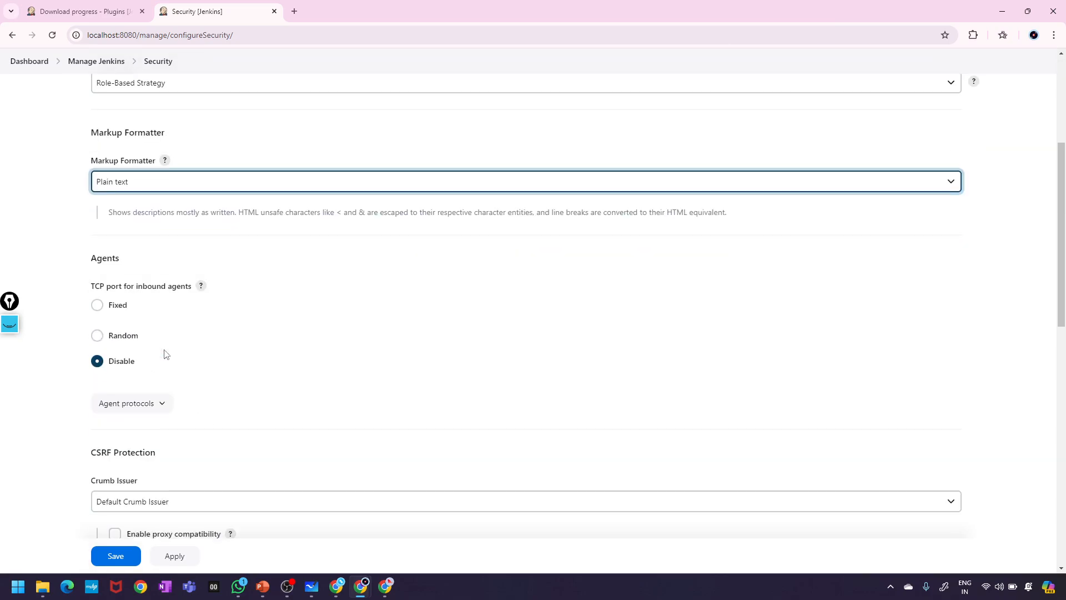
scroll(166, 354, "down", 1)
scroll(179, 329, "down", 1)
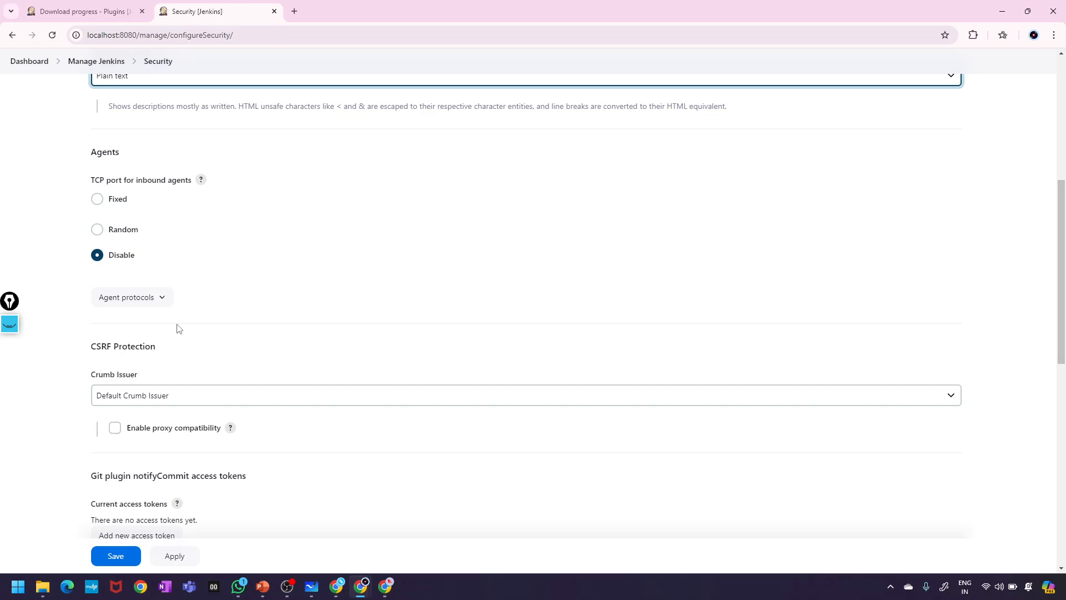
scroll(179, 329, "down", 10)
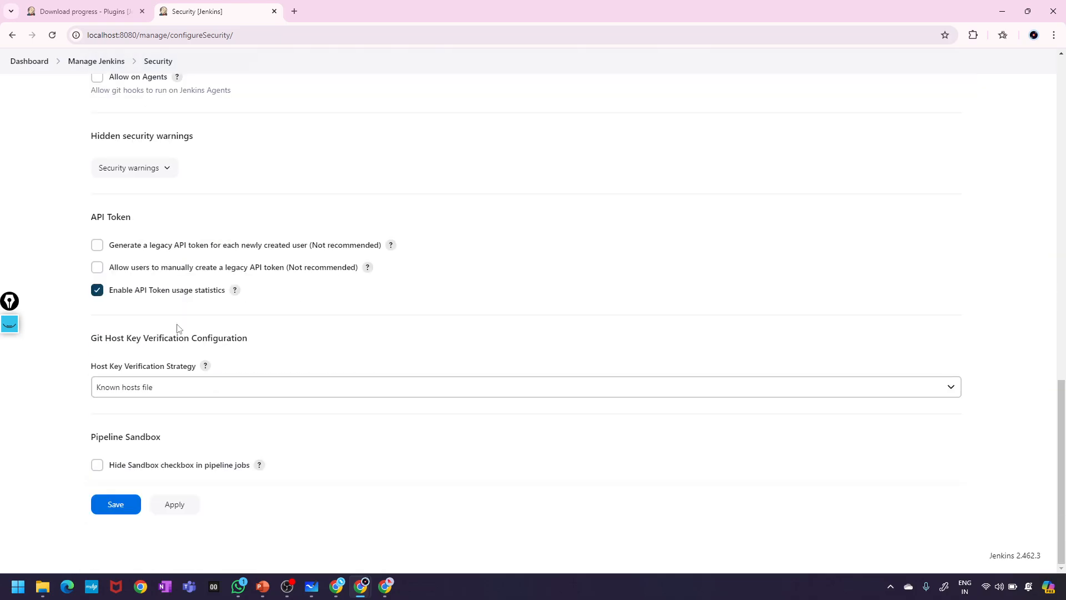
scroll(179, 328, "up", 15)
scroll(178, 328, "down", 15)
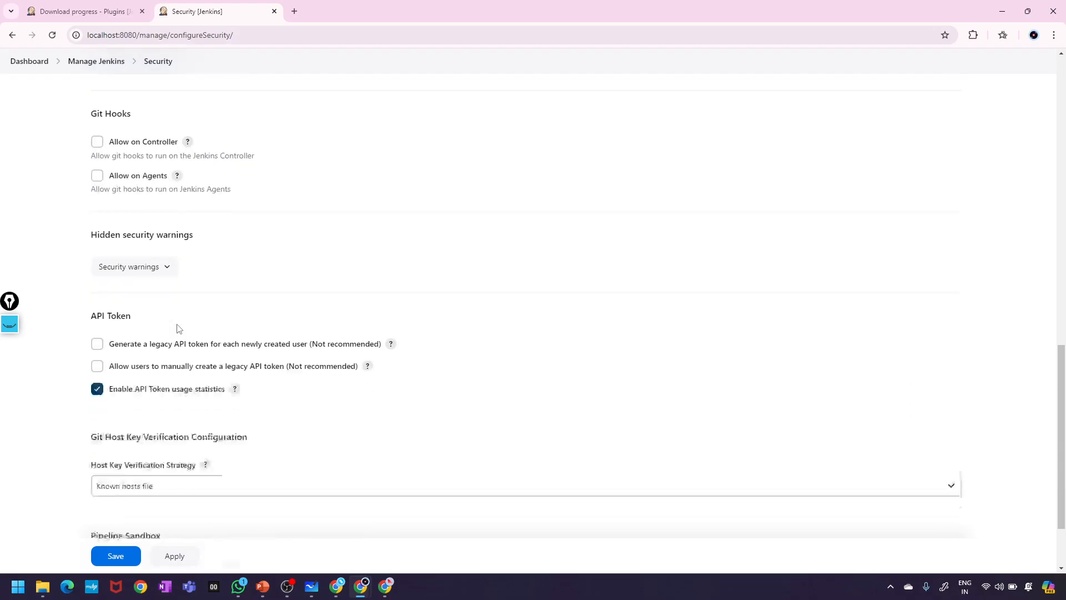
scroll(179, 328, "up", 5)
scroll(179, 329, "up", 12)
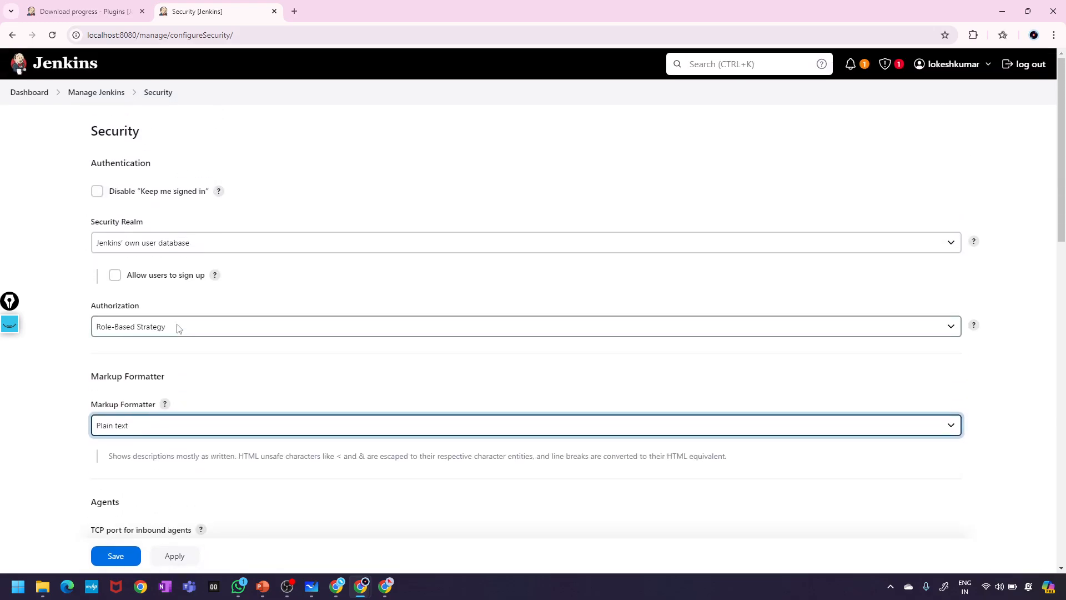
scroll(179, 328, "down", 8)
scroll(178, 329, "up", 9)
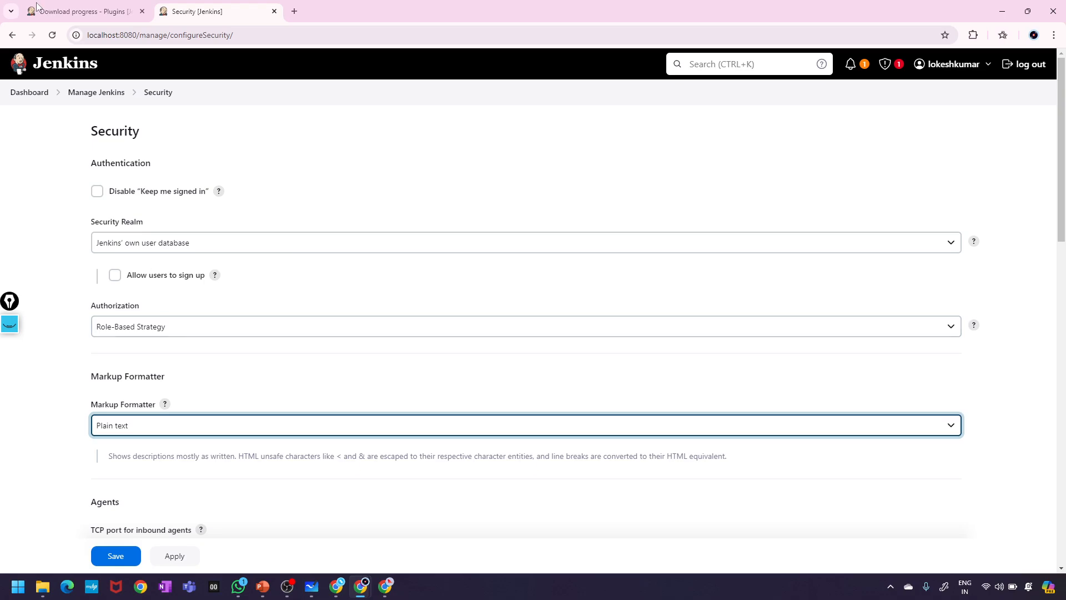
- Open Plugins in Manage Jenkins and search 'role' in updates, then in Installed plugins
left_click(30, 96)
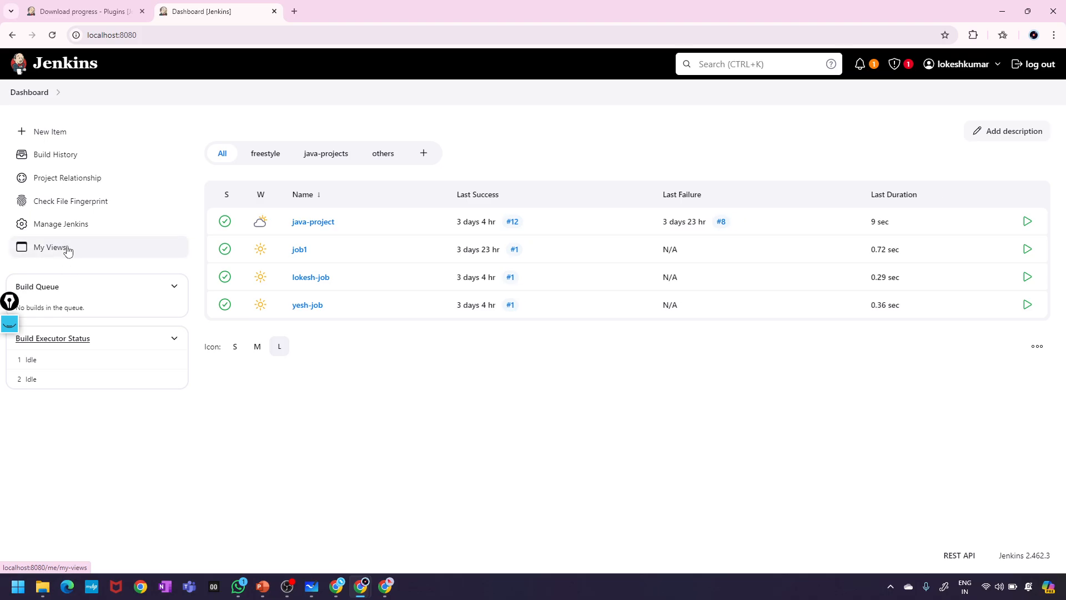
left_click(52, 232)
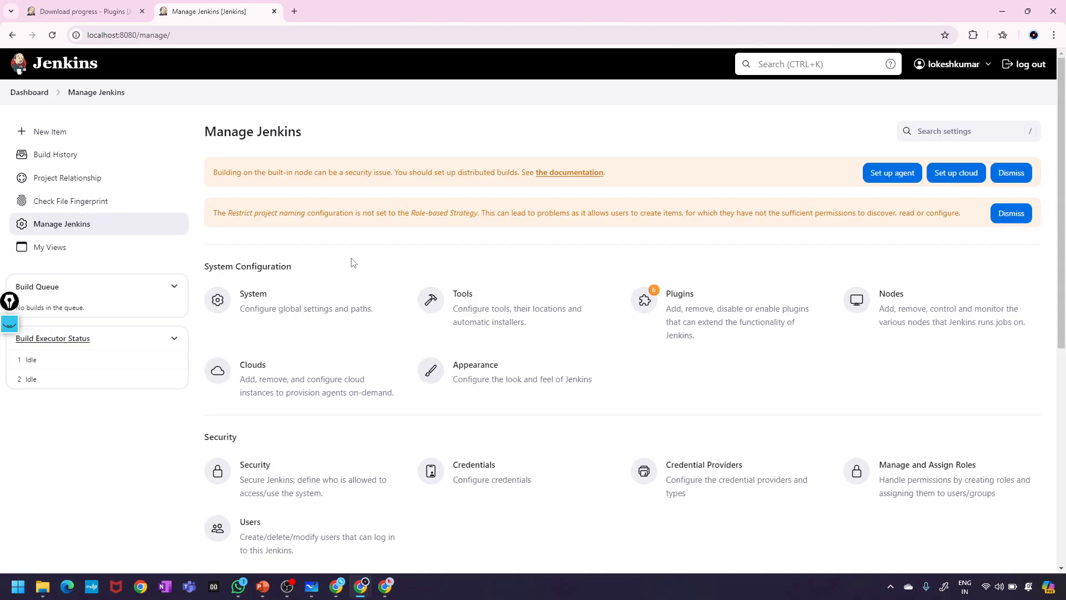
left_click(735, 322)
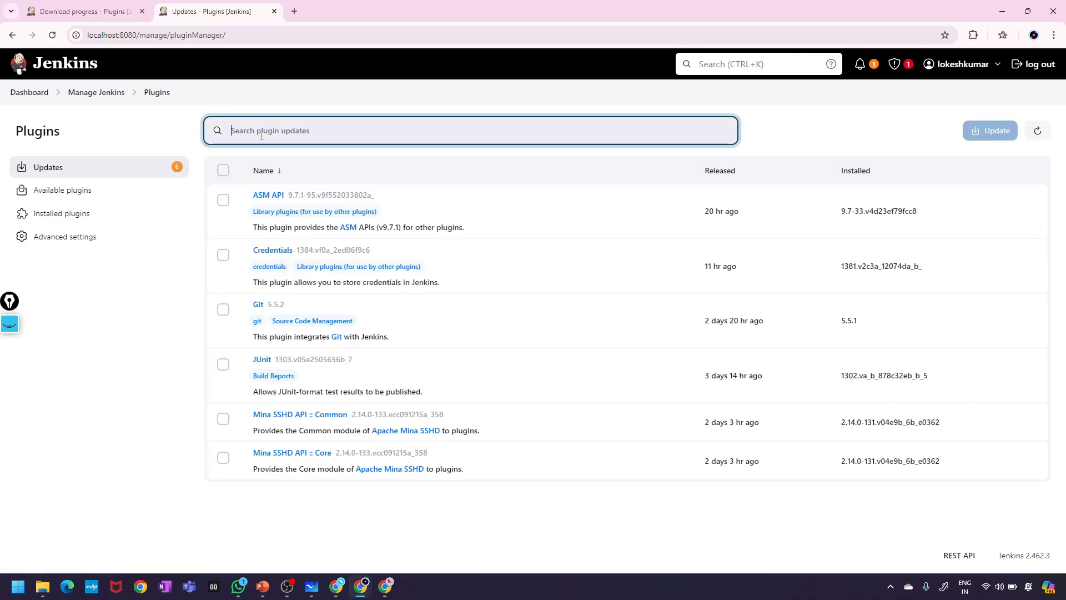
type("roles")
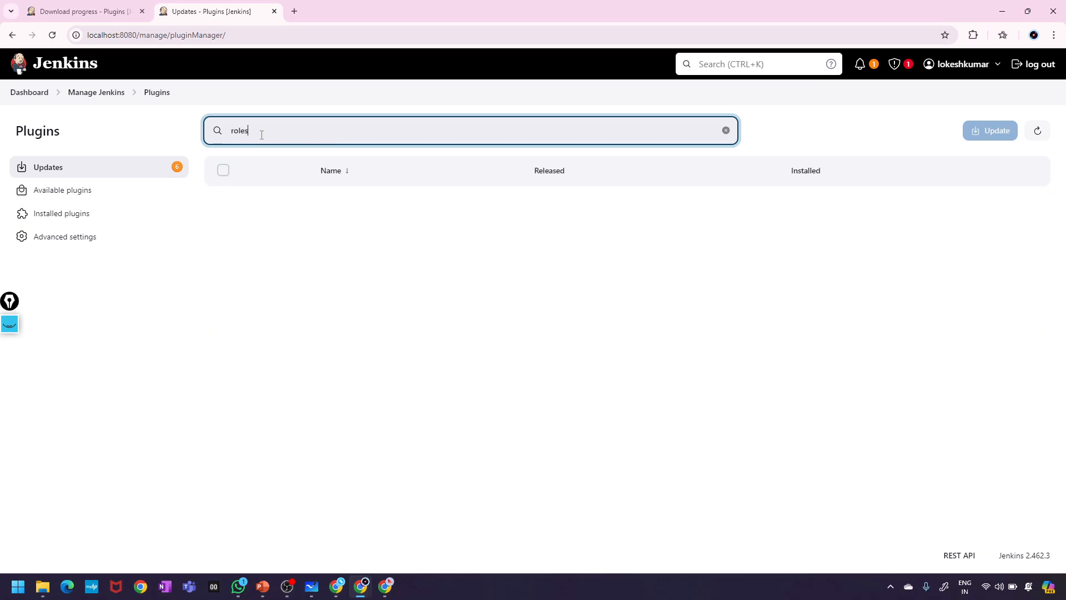
left_click(54, 214)
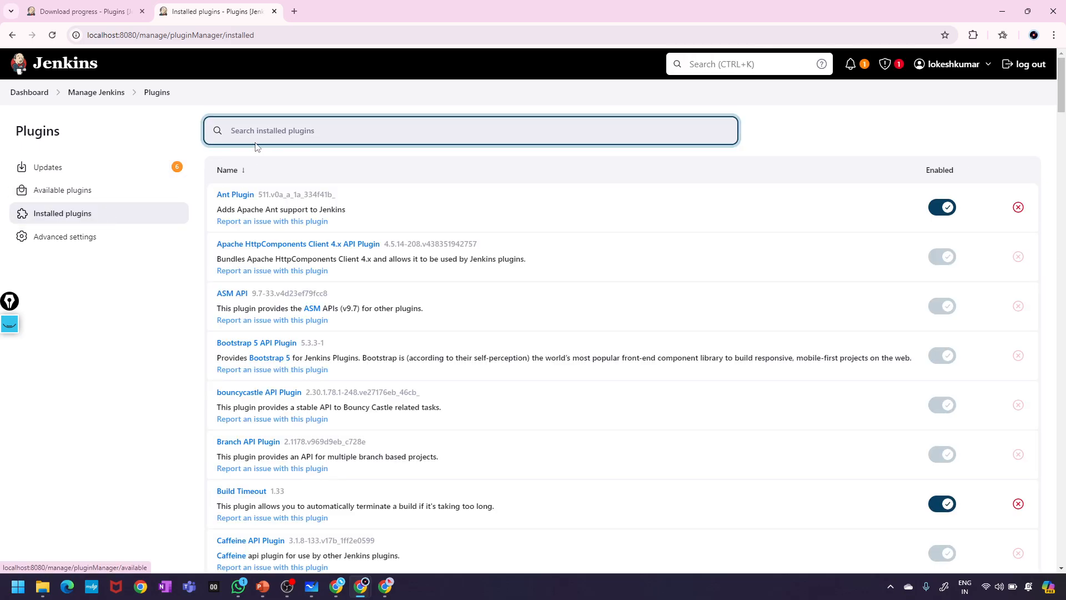
type("roles")
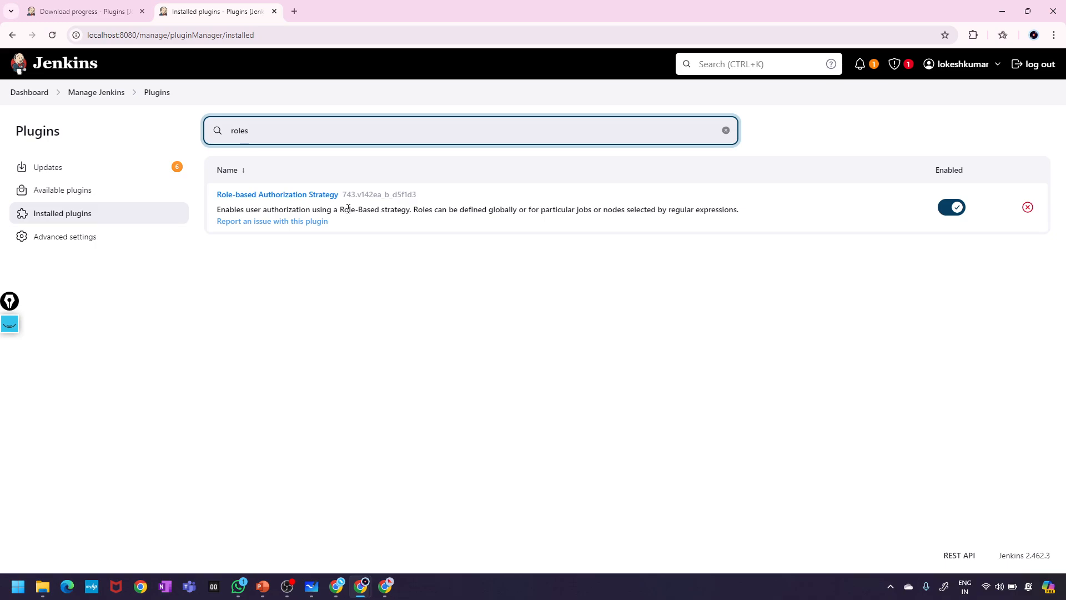
- Search Available plugins for 'roles', 'role' and 'manage & assign role', then reload and search 'role'
left_click(68, 191)
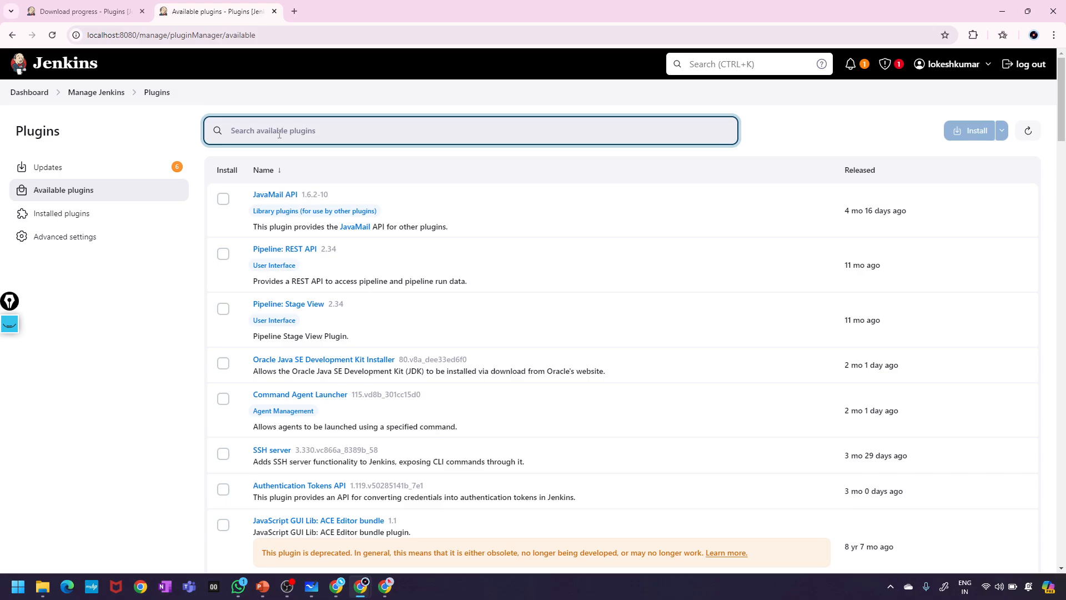
type("roles")
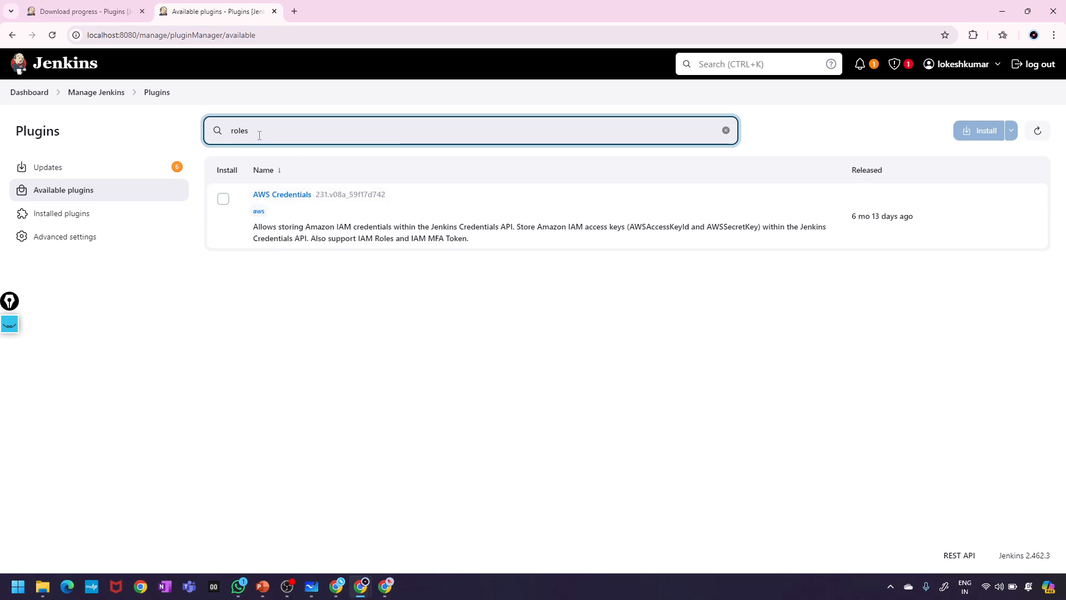
key("BackSpace")
key("BackSpace")
key("BackSpace")
key("BackSpace")
key("BackSpace")
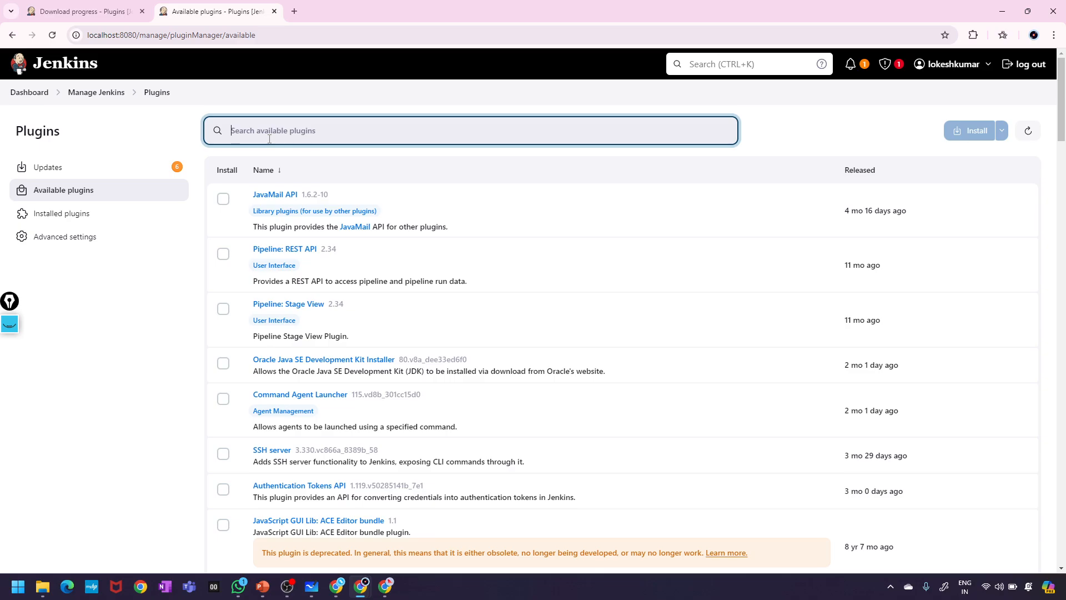
type("manage")
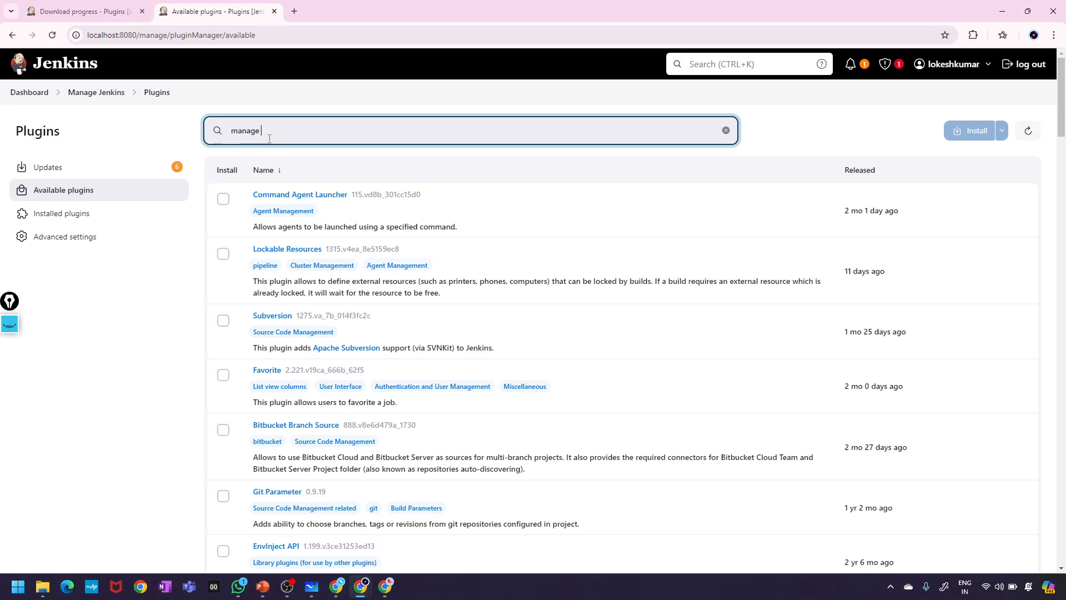
type(" & assign")
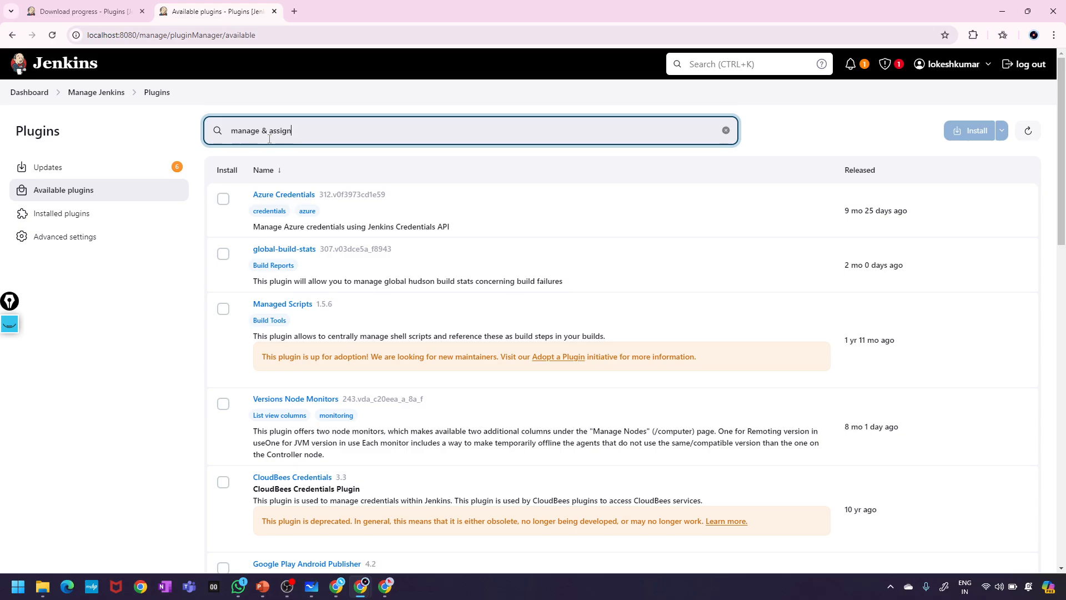
type(" role")
left_click(83, 194)
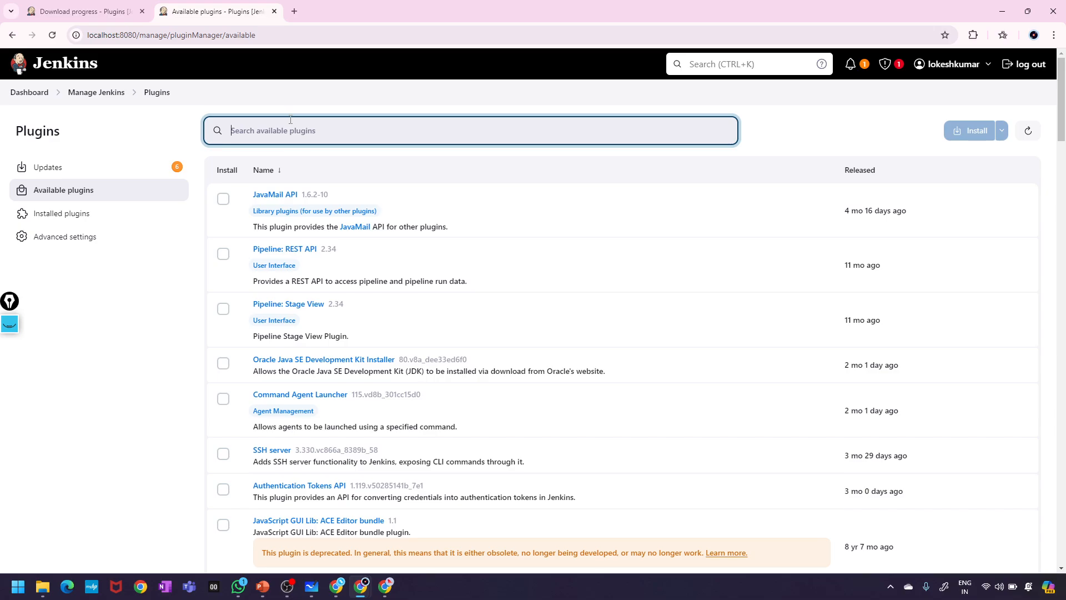
type("role")
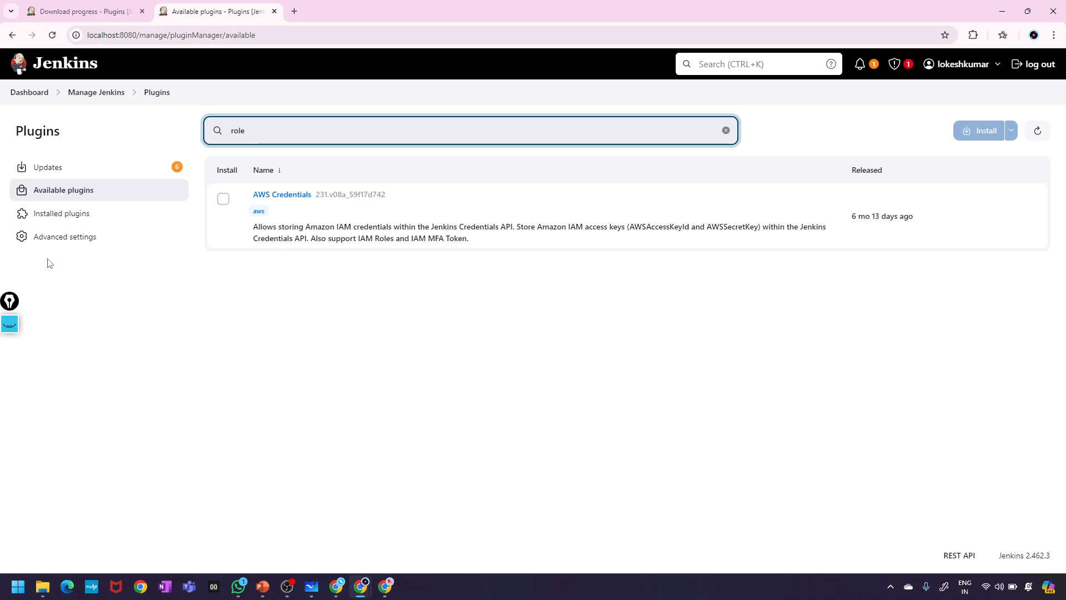
- Google 'how to install role pluggins in jenkins', then return to the Jenkins Download progress tab
left_click(294, 16)
type("how to")
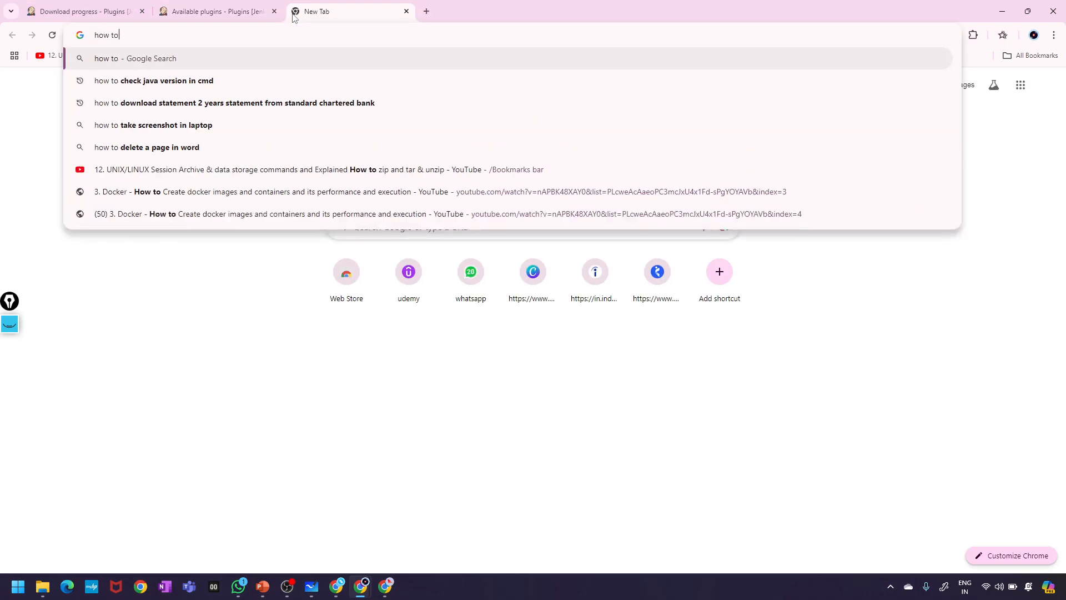
type(" install ")
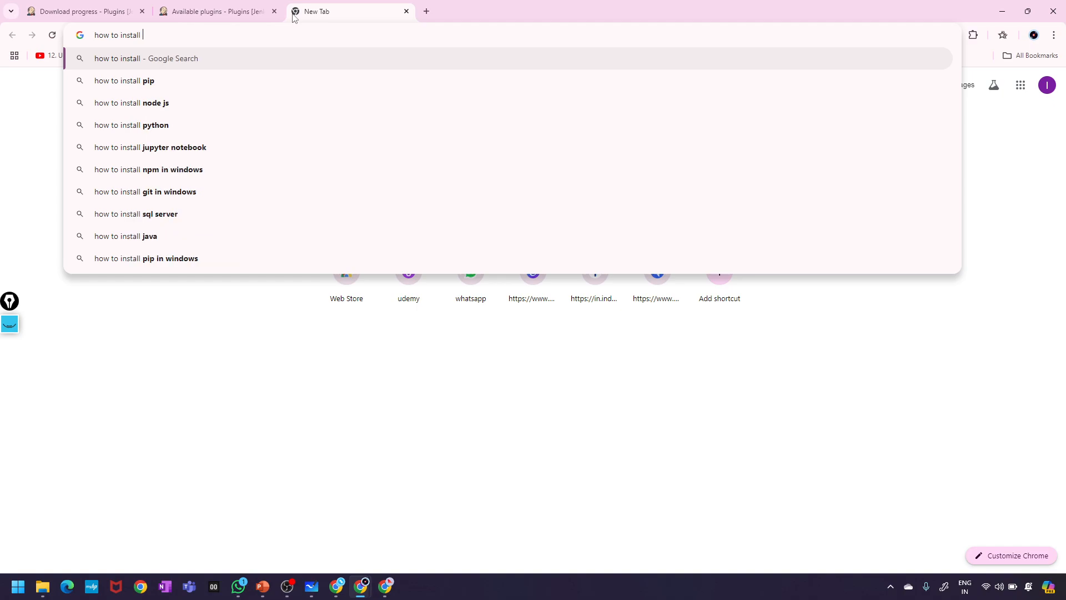
type("role ")
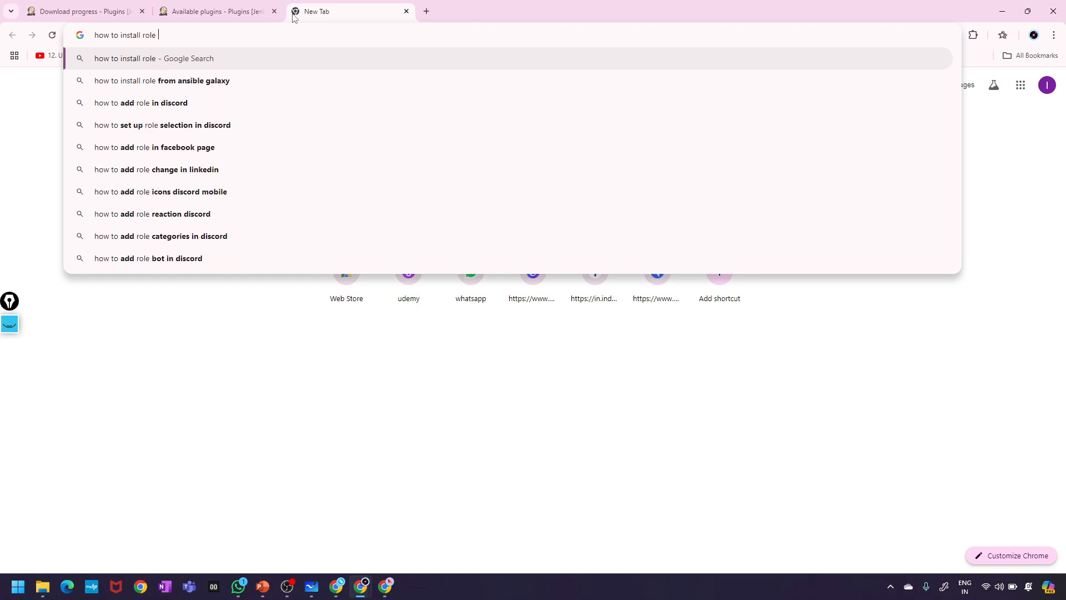
type("pluggin")
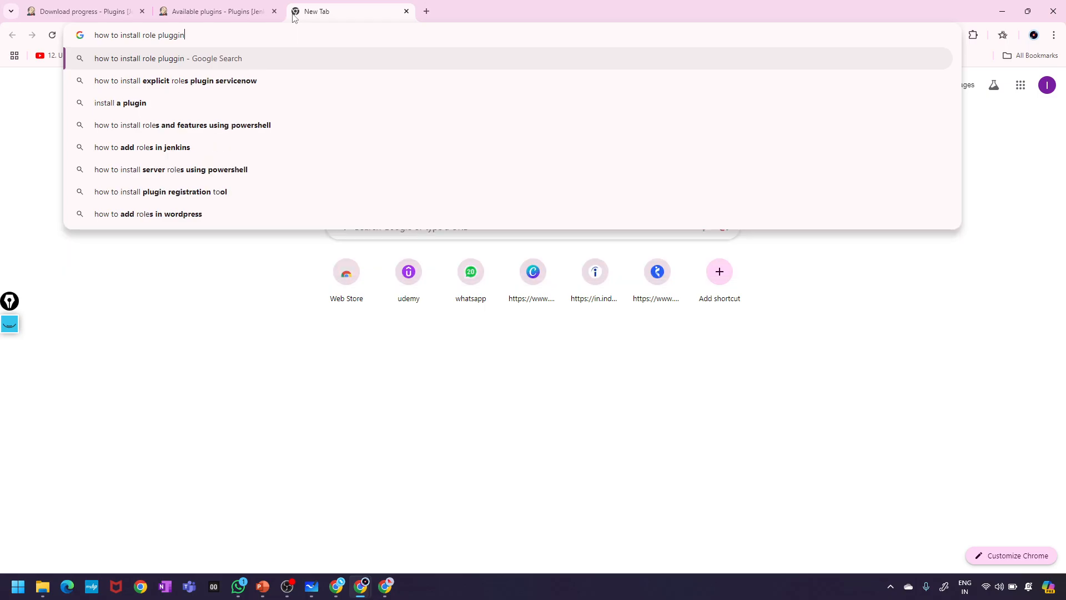
type("s in ")
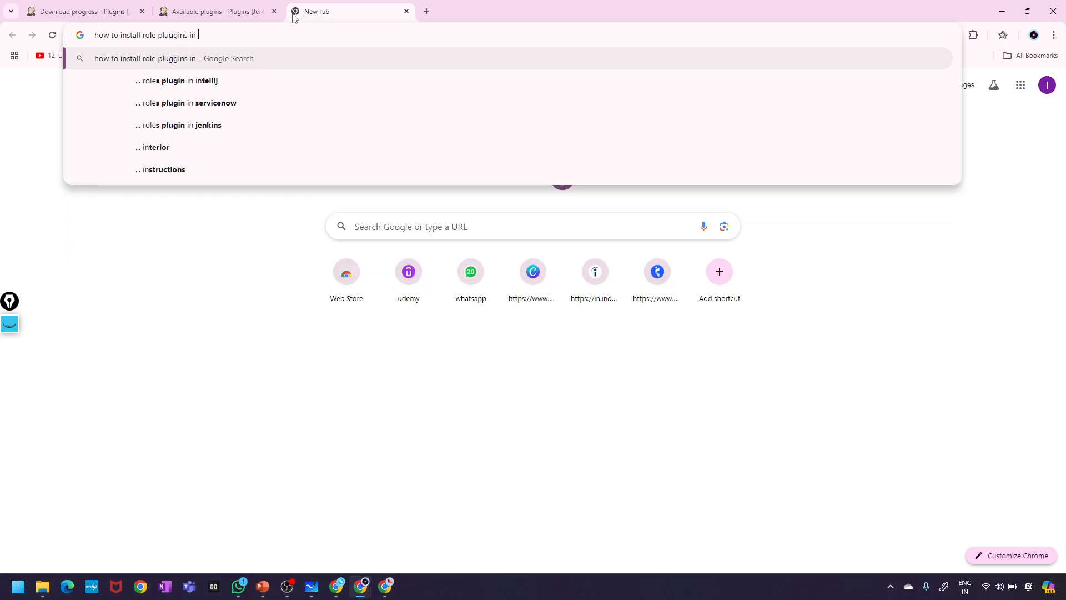
type("jenkins")
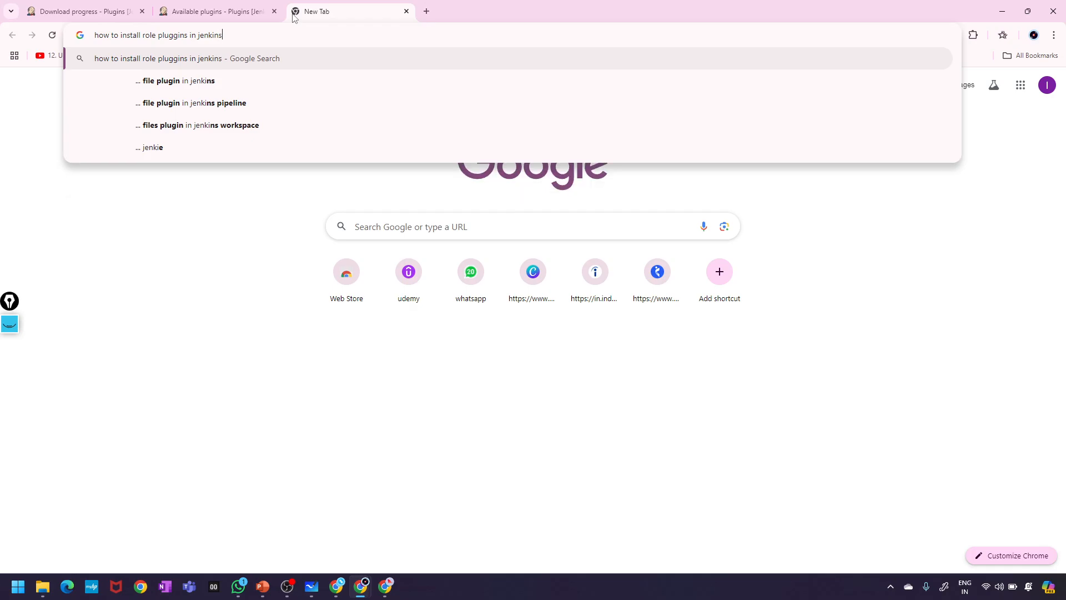
key("Return")
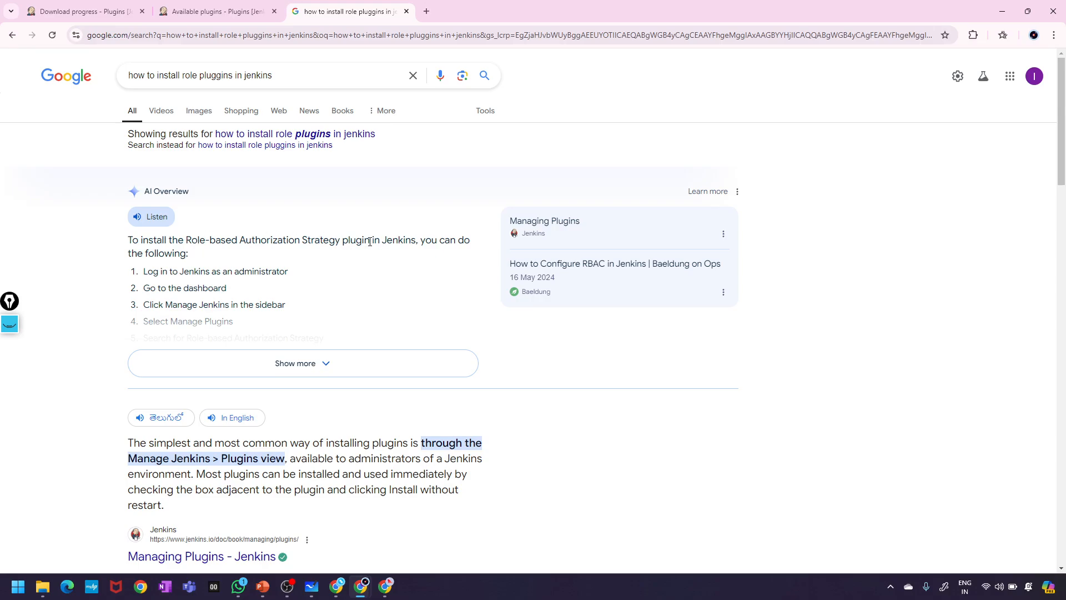
left_click(217, 11)
left_click(103, 12)
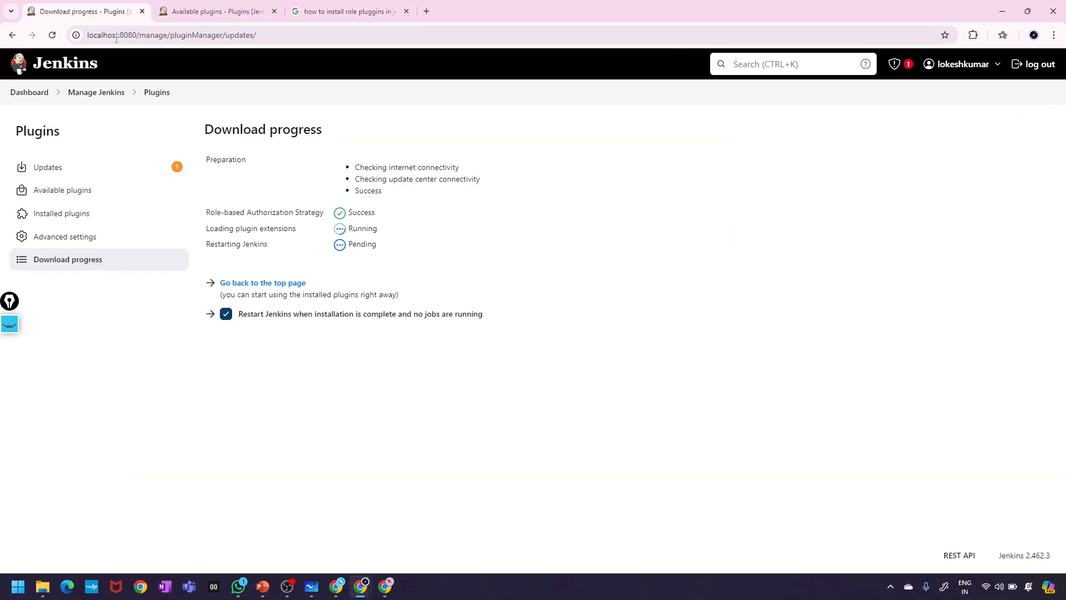
- Go from the Dashboard to Manage Jenkins and open Manage and Assign Roles under Security
left_click(29, 93)
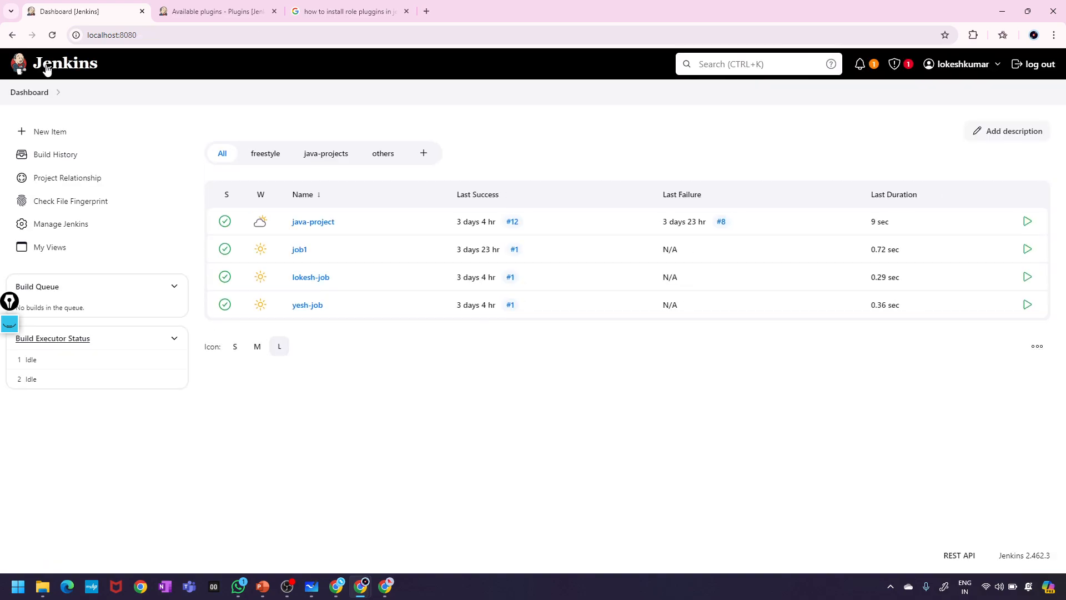
left_click(39, 222)
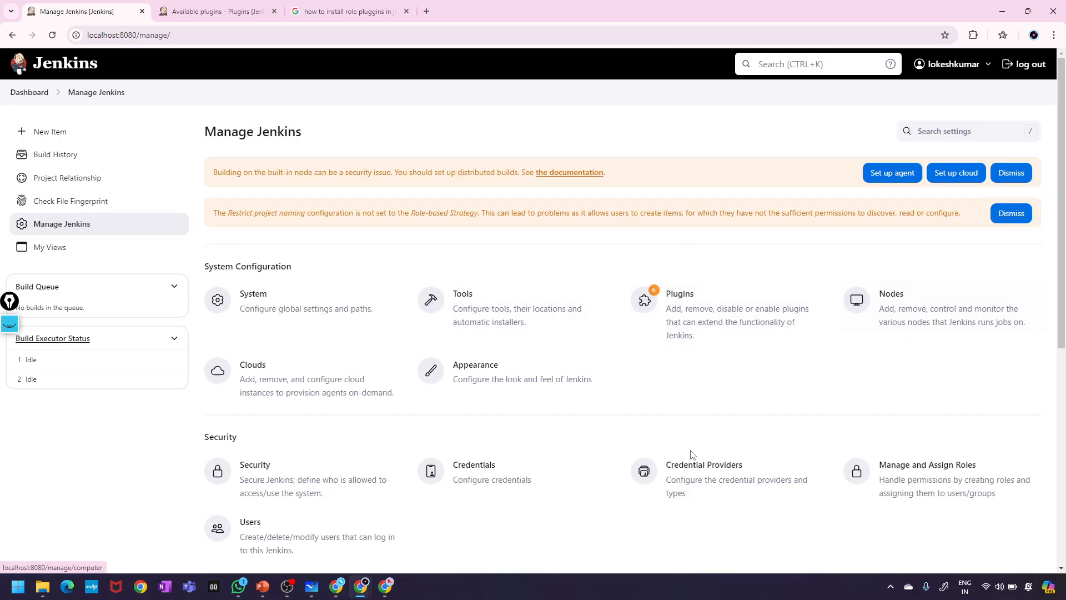
scroll(691, 455, "down", 3)
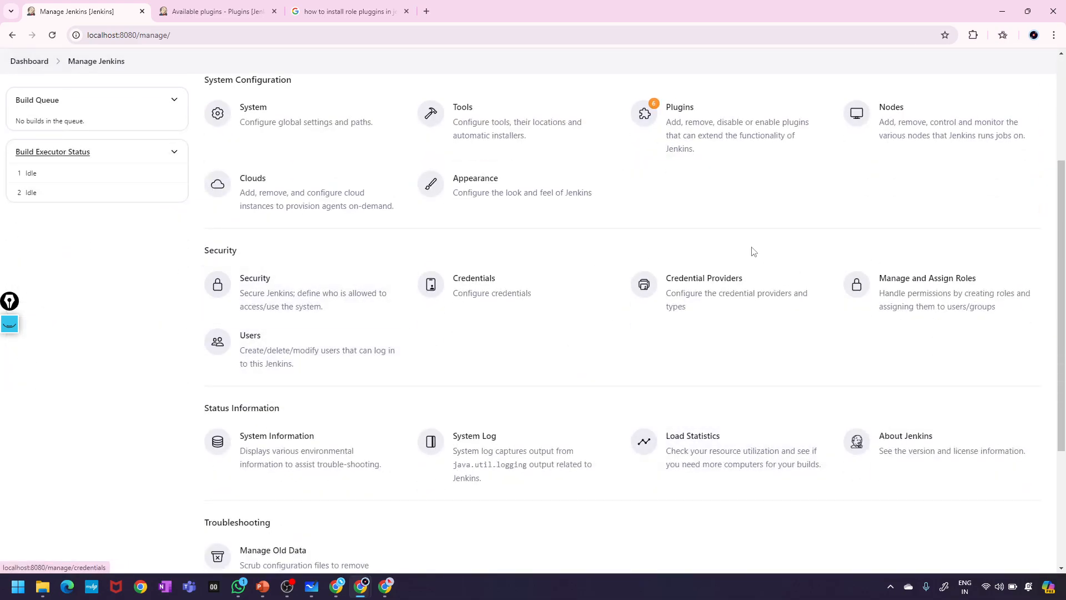
key("super+d")
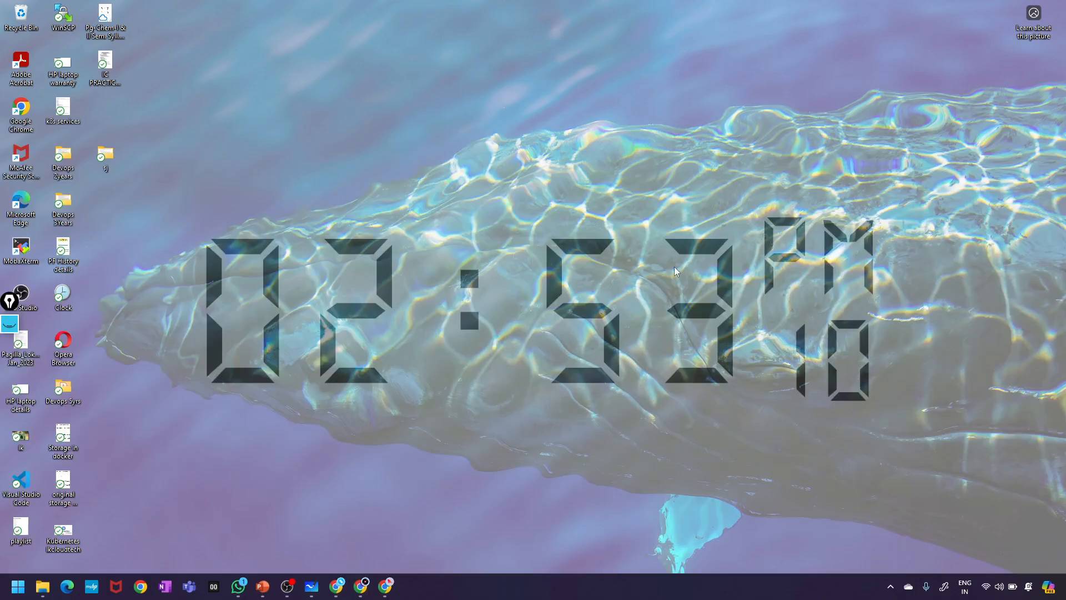
key("super+d")
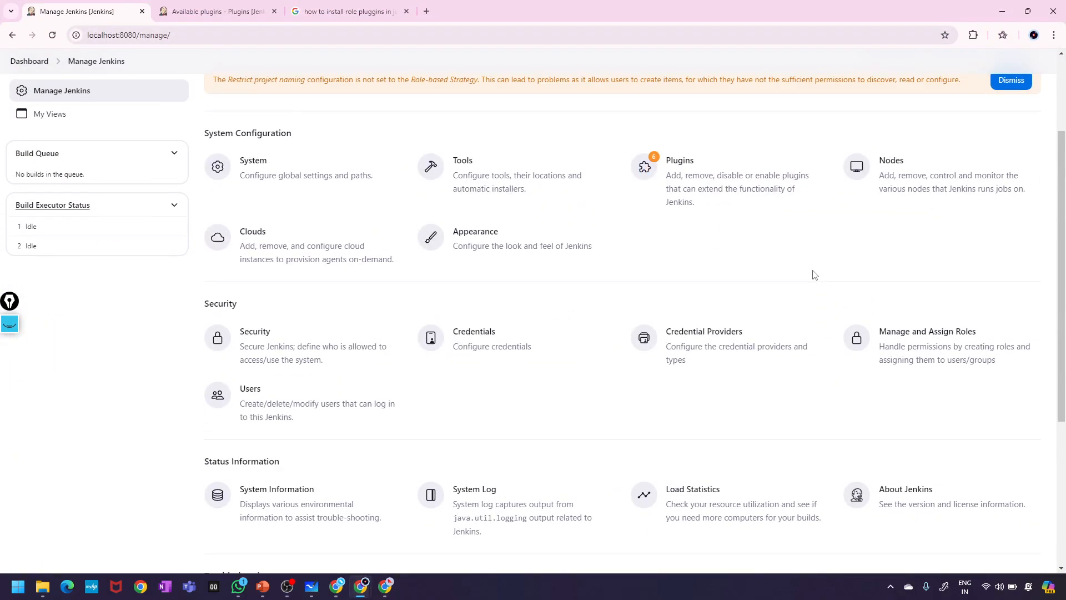
scroll(815, 276, "down", 1)
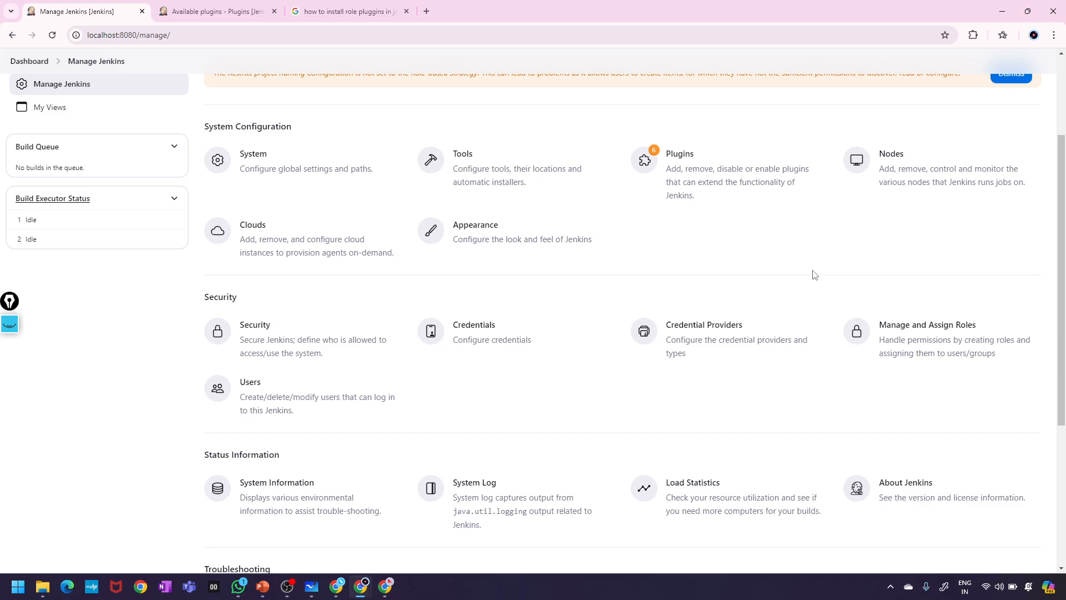
scroll(815, 275, "up", 2)
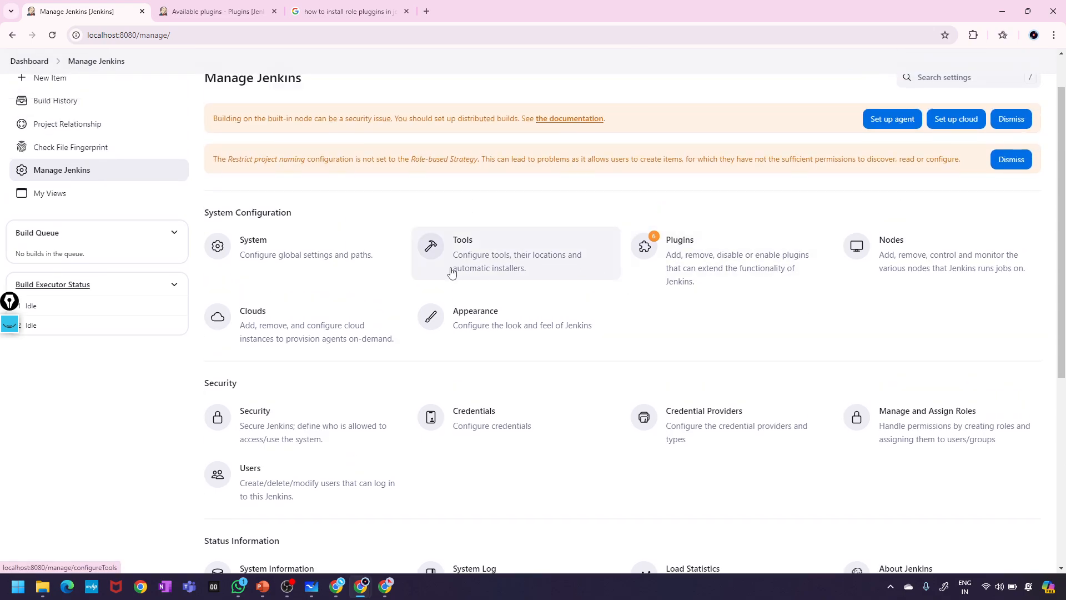
scroll(452, 272, "down", 3)
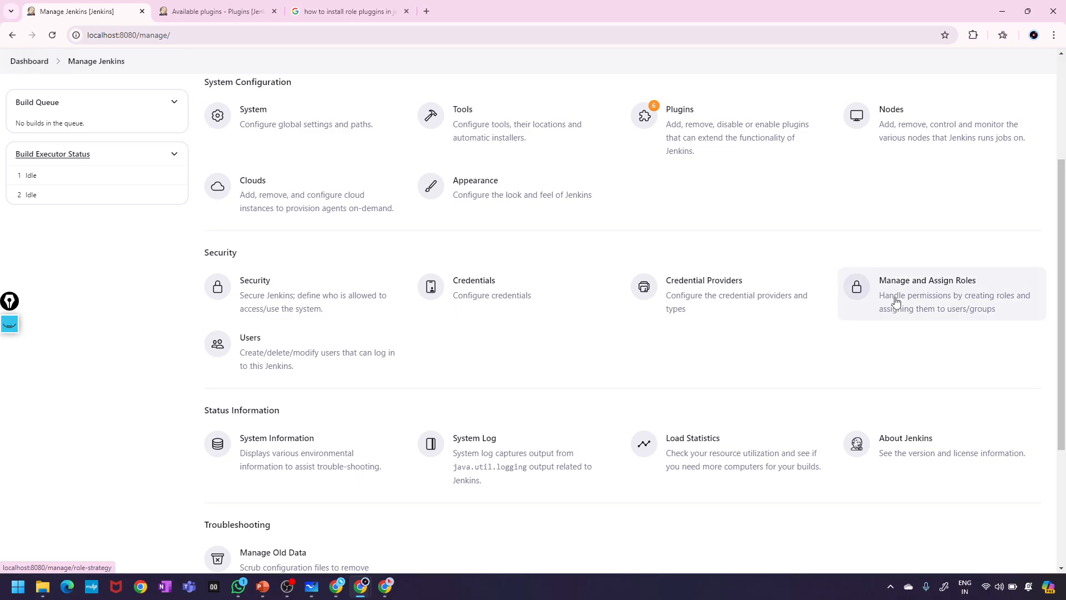
left_click(896, 302)
- Look over the Manage Roles tables, then go back to the Dashboard's job list
scroll(509, 290, "down", 3)
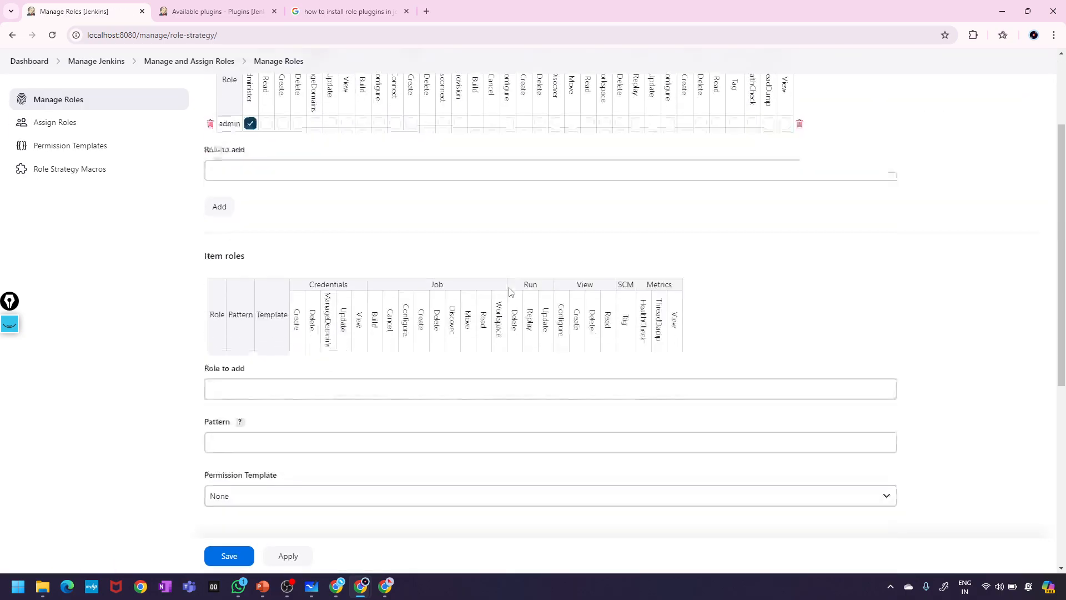
scroll(509, 290, "up", 3)
scroll(364, 300, "down", 2)
scroll(366, 301, "up", 2)
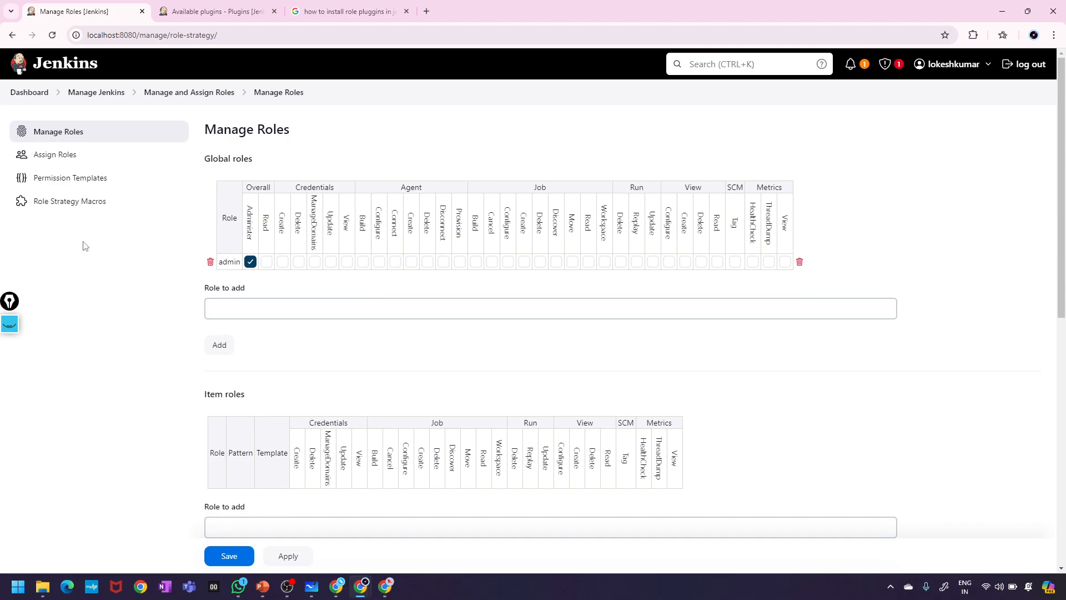
scroll(428, 297, "down", 2)
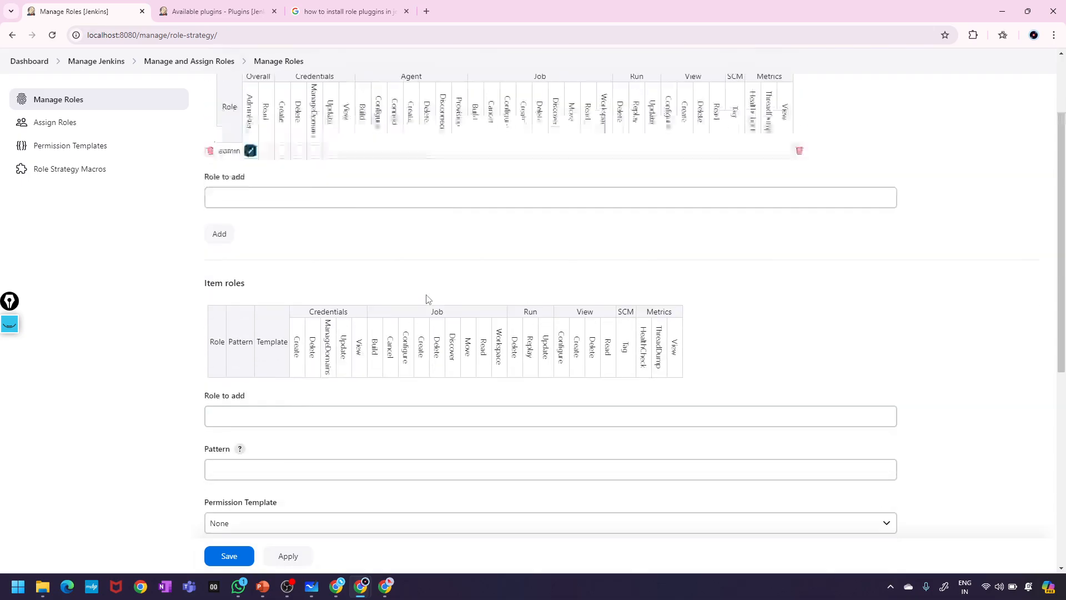
scroll(428, 298, "up", 2)
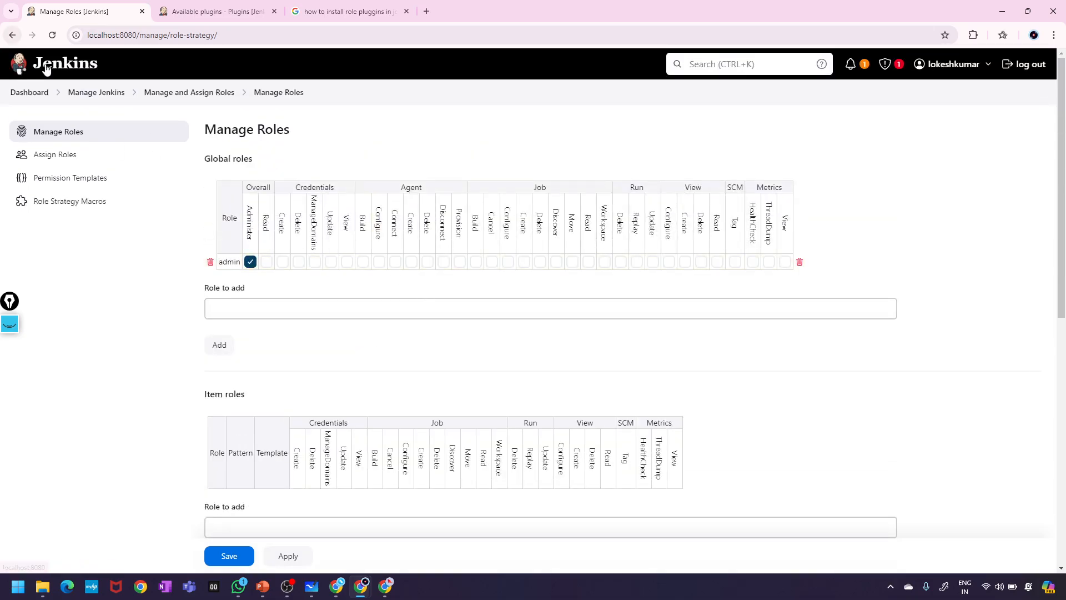
left_click(21, 96)
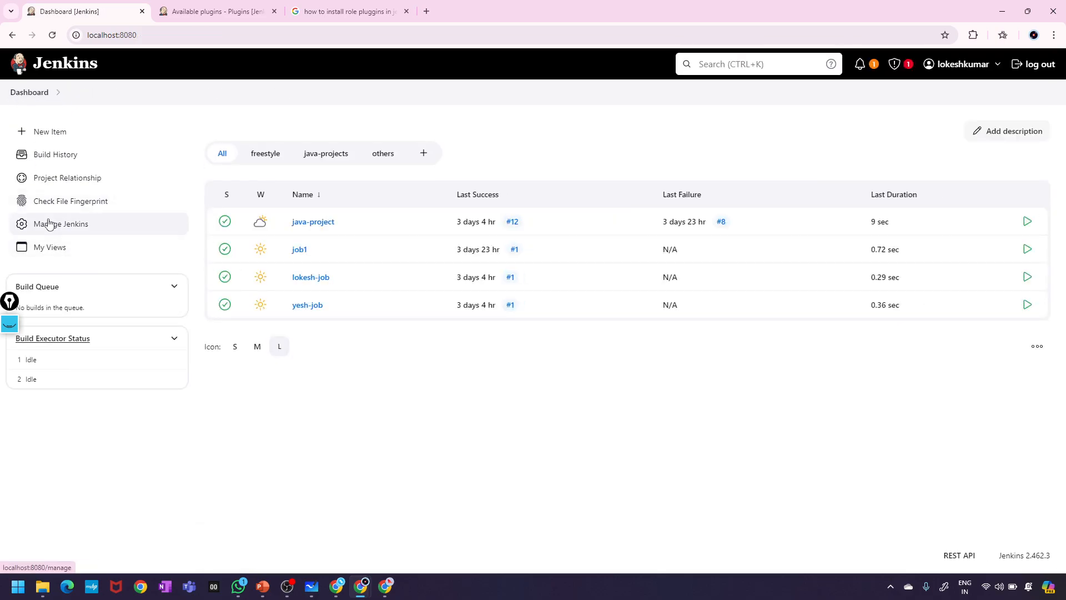
- Confirm Authorization stays on Role-Based Strategy in Security, then return to the Available plugins tab
left_click(84, 223)
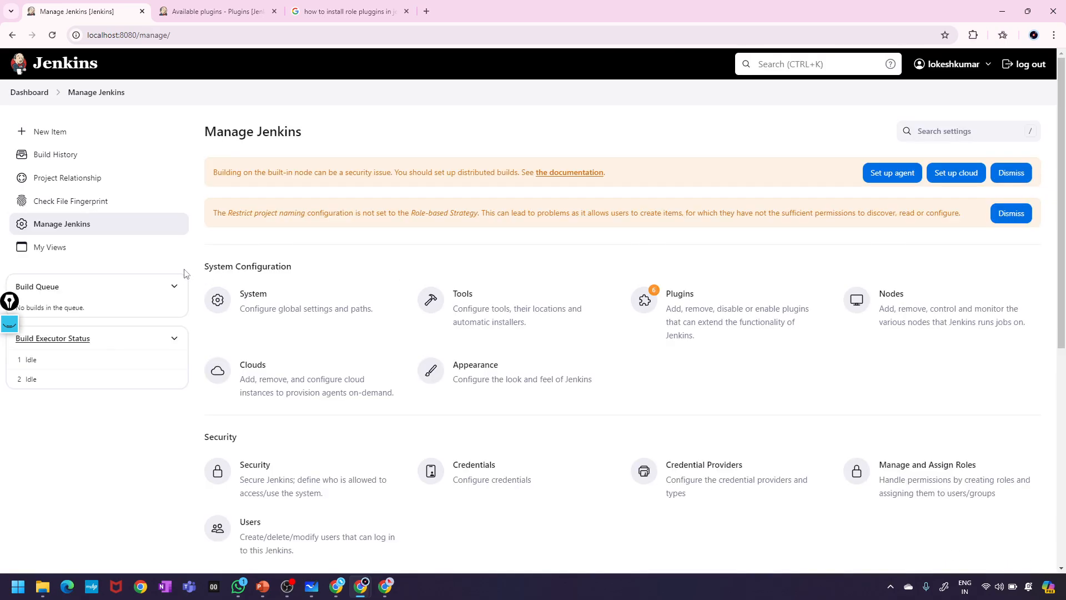
scroll(335, 449, "down", 1)
left_click(277, 421)
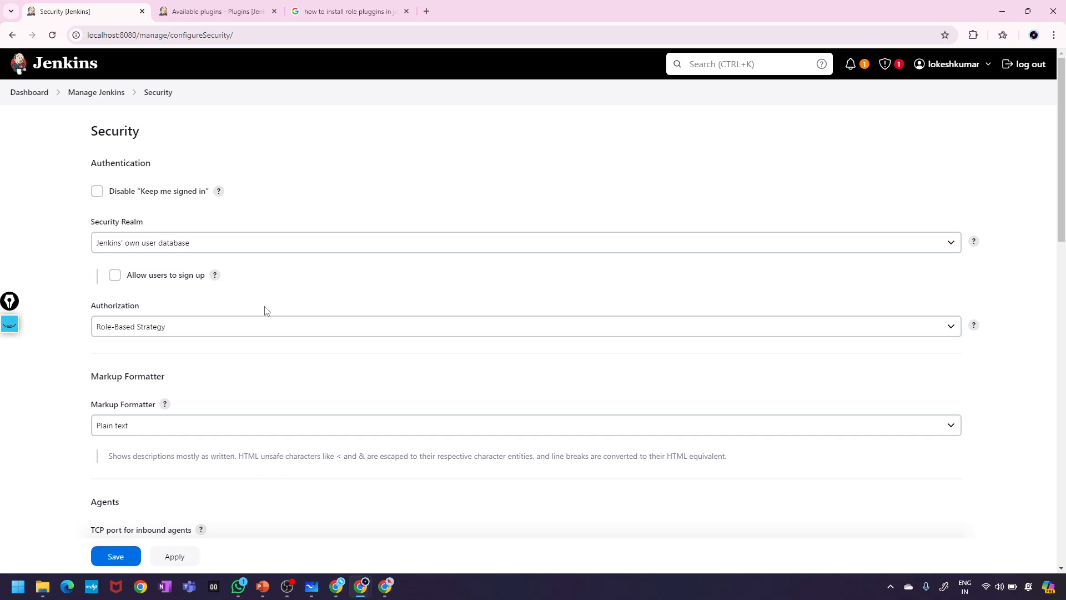
scroll(265, 311, "down", 5)
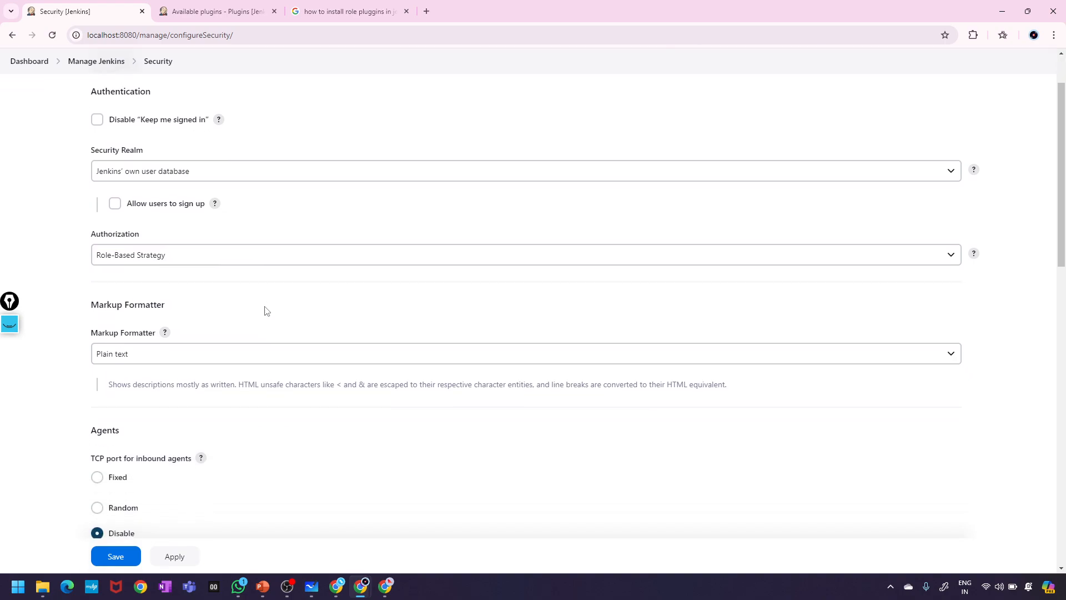
scroll(264, 311, "down", 1)
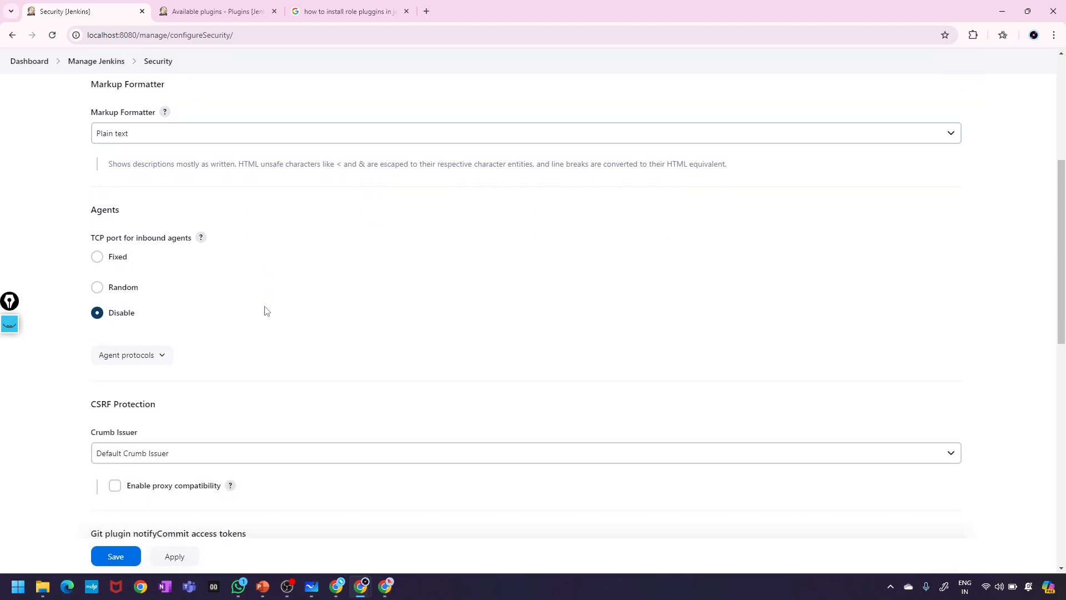
scroll(265, 311, "down", 10)
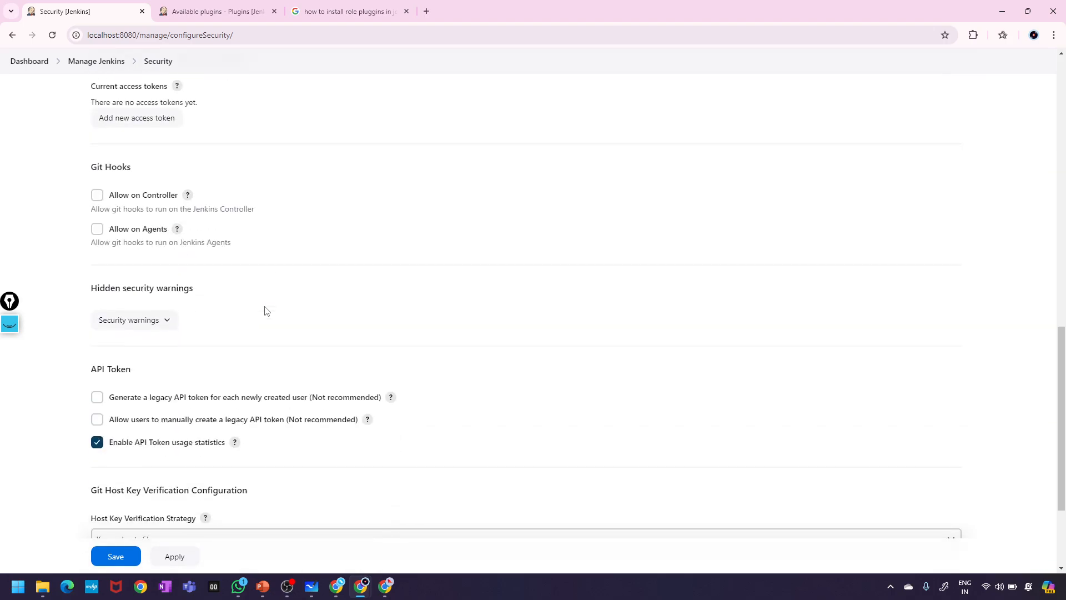
scroll(265, 311, "down", 2)
scroll(265, 311, "up", 11)
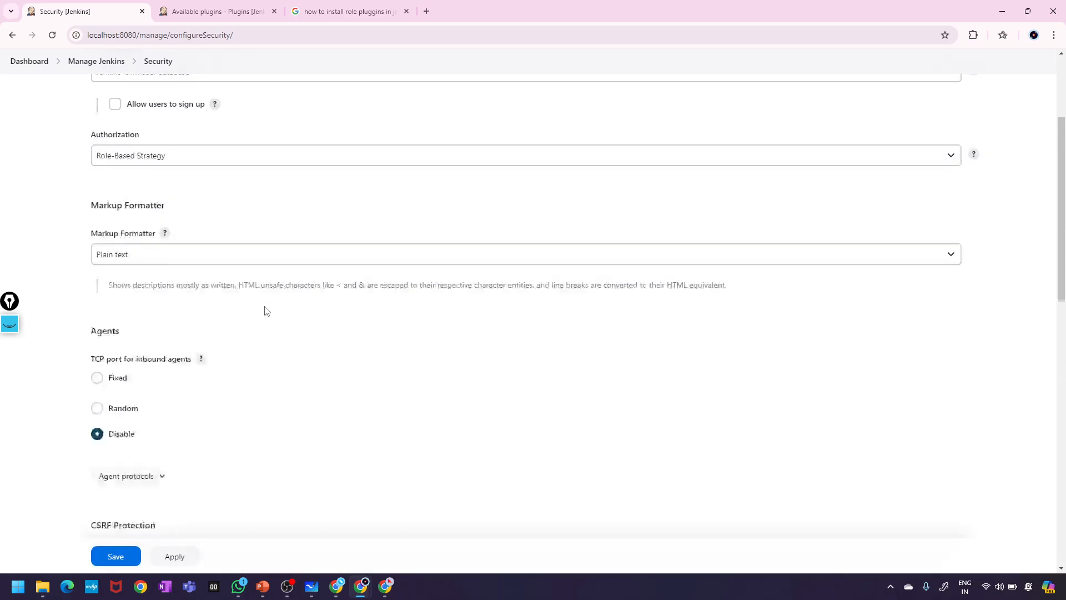
scroll(265, 311, "up", 3)
left_click(220, 326)
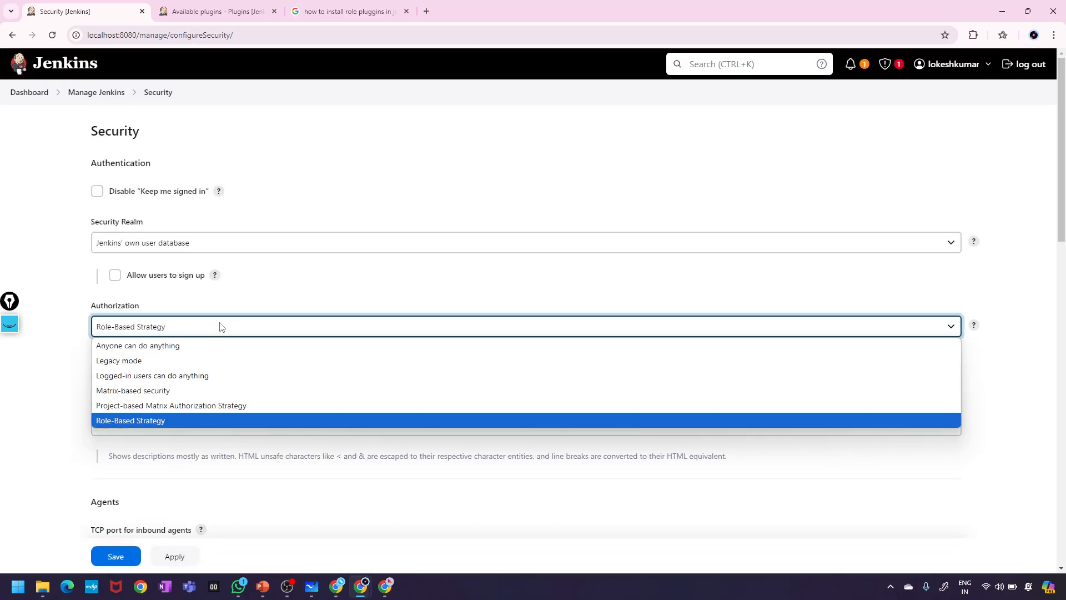
left_click(220, 326)
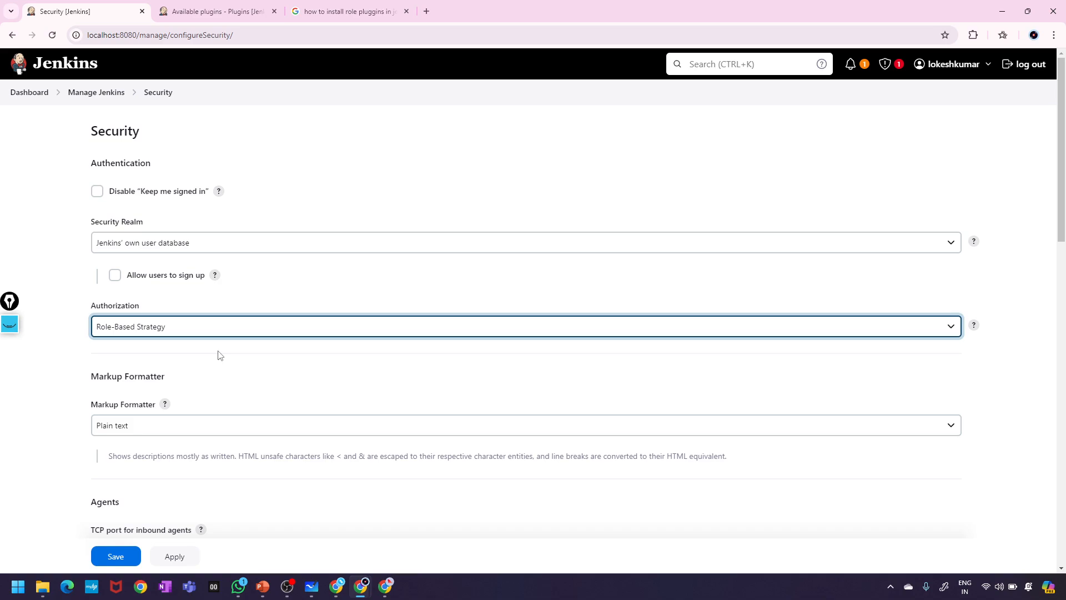
left_click(225, 8)
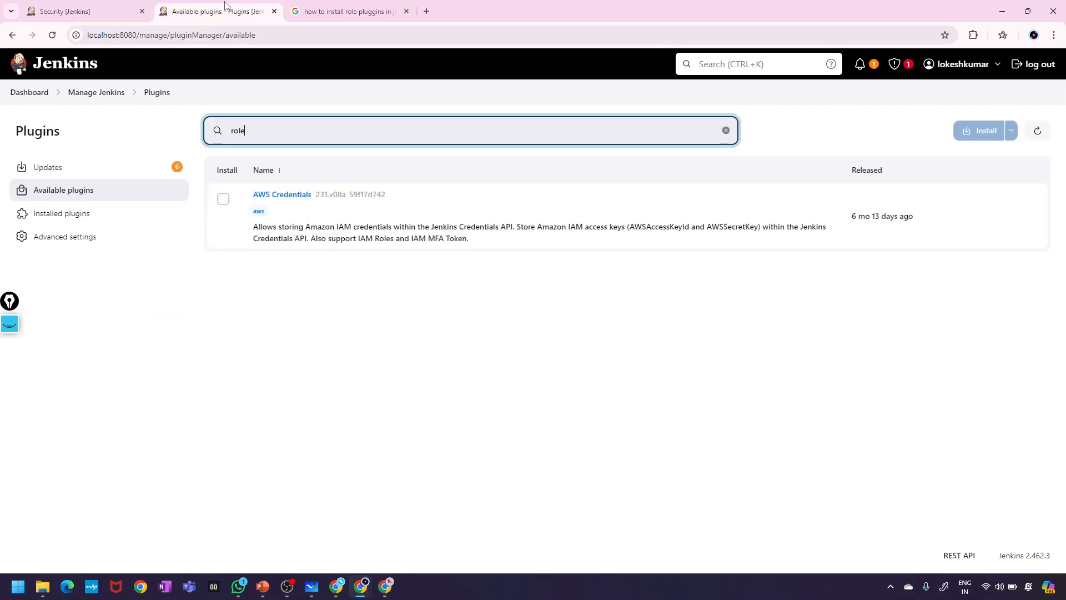
- Go back through Manage Jenkins to the Manage Roles page of Manage and Assign Roles
left_click(73, 94)
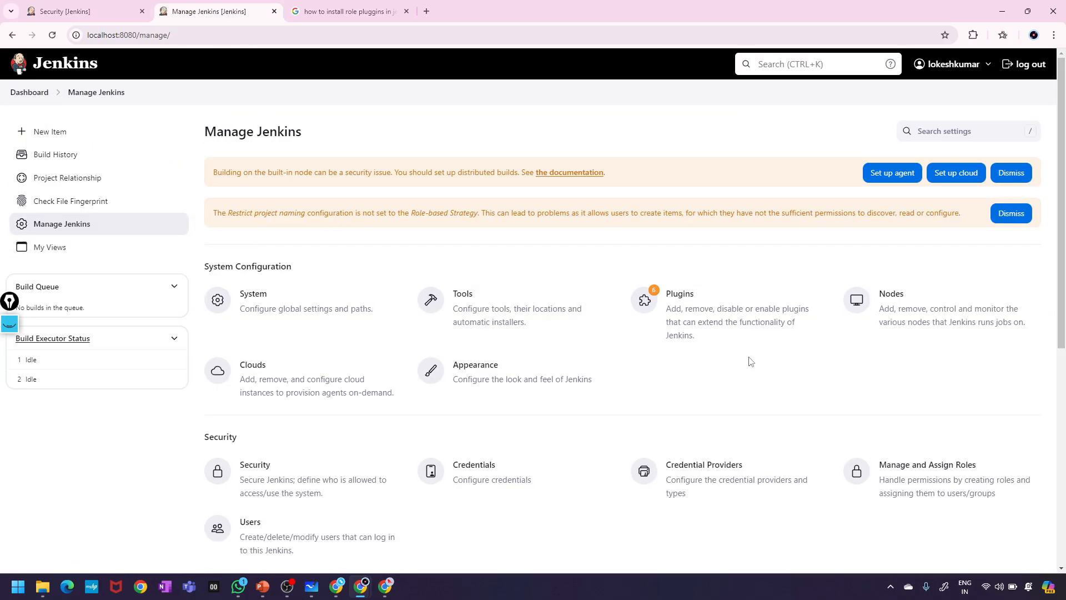
scroll(750, 361, "down", 3)
left_click(968, 339)
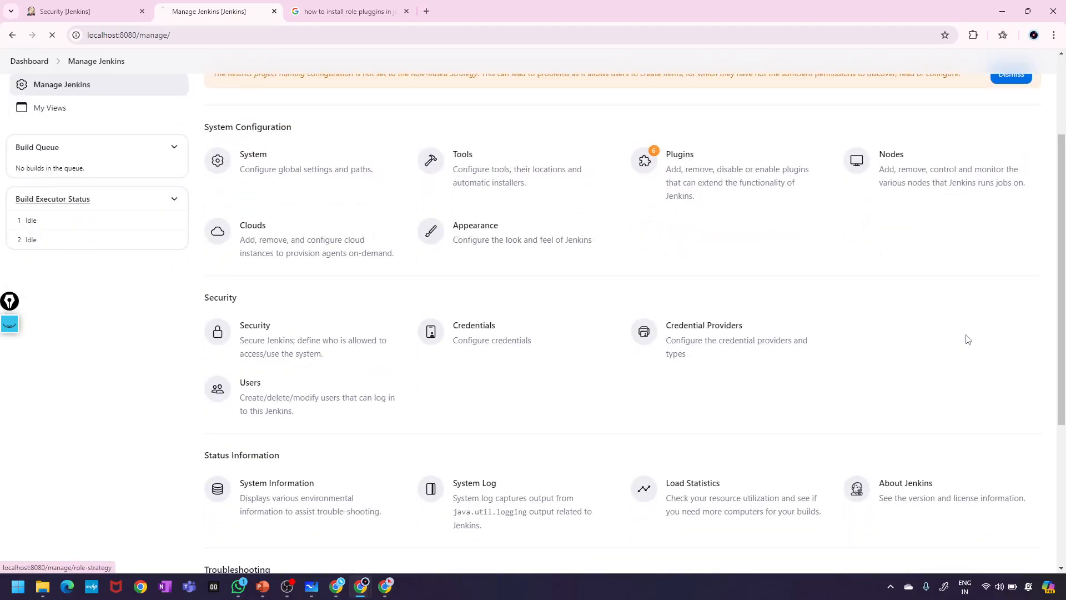
scroll(583, 254, "down", 3)
scroll(583, 255, "up", 3)
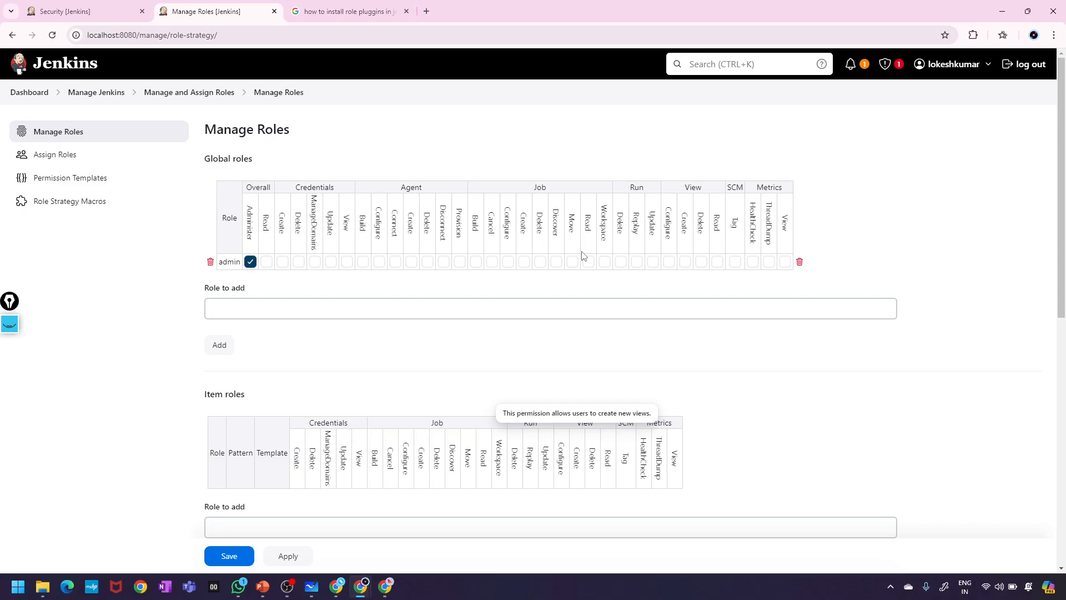
scroll(614, 373, "down", 5)
scroll(614, 374, "up", 5)
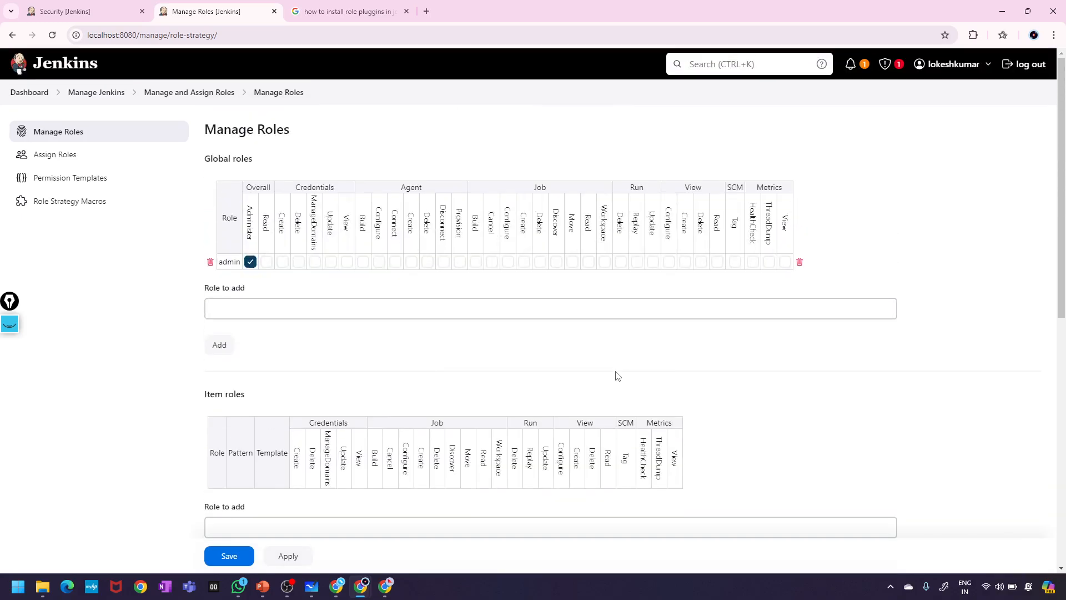
scroll(615, 374, "down", 5)
scroll(617, 372, "down", 3)
scroll(616, 372, "up", 8)
left_click_drag(257, 162, 200, 163)
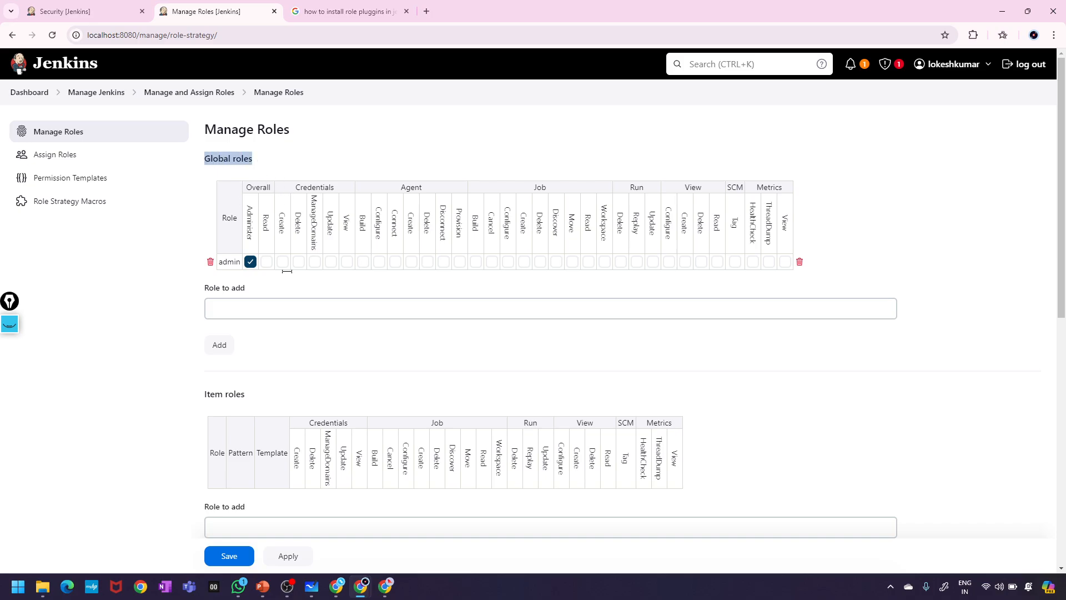
scroll(287, 270, "down", 3)
left_click_drag(266, 249, 181, 240)
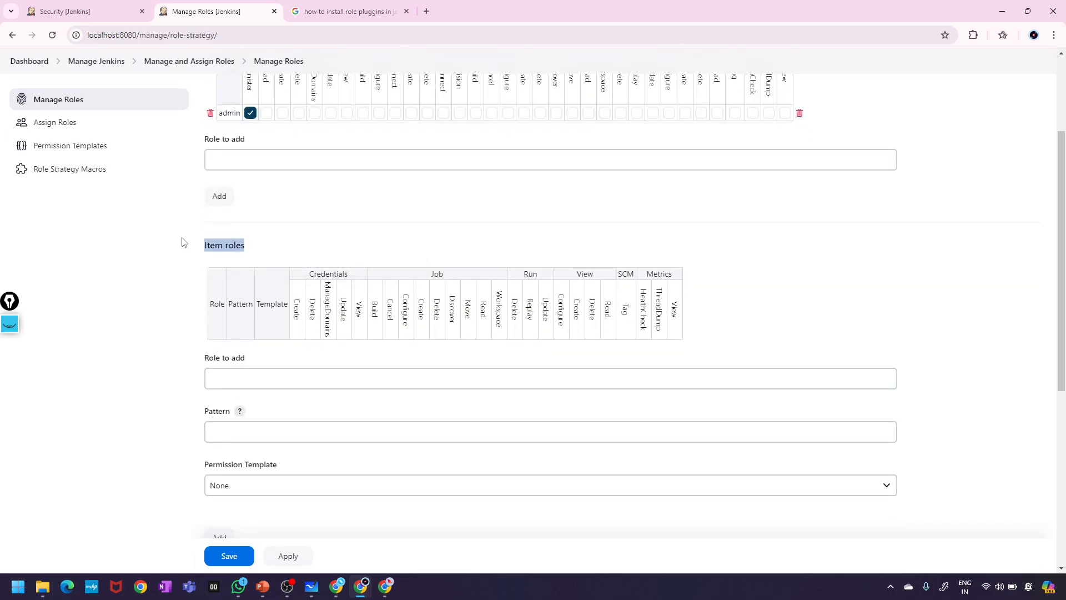
scroll(381, 340, "down", 5)
left_click_drag(283, 354, 177, 334)
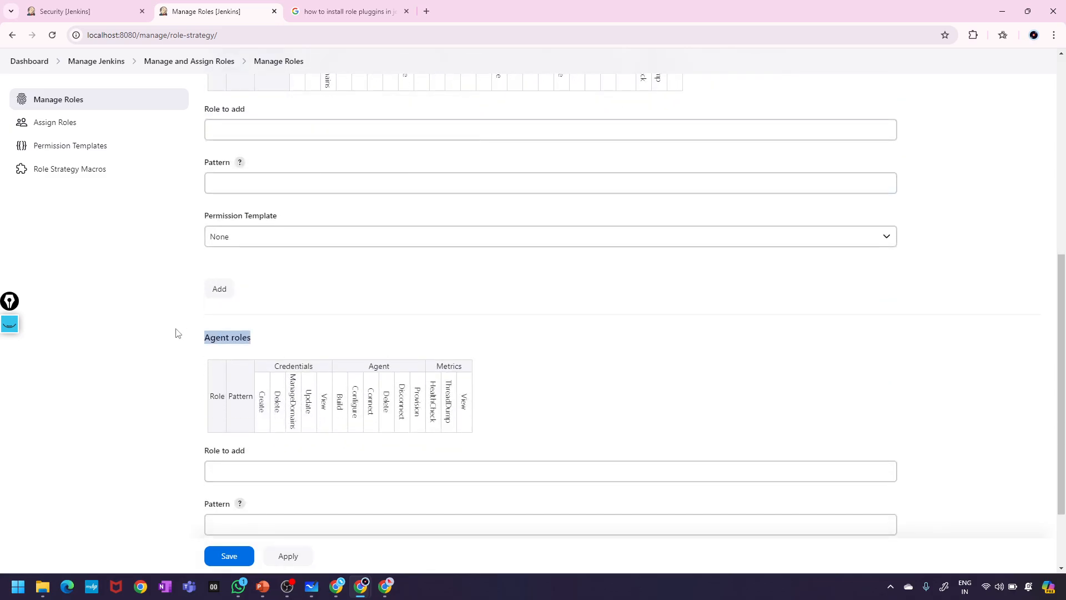
scroll(434, 329, "up", 8)
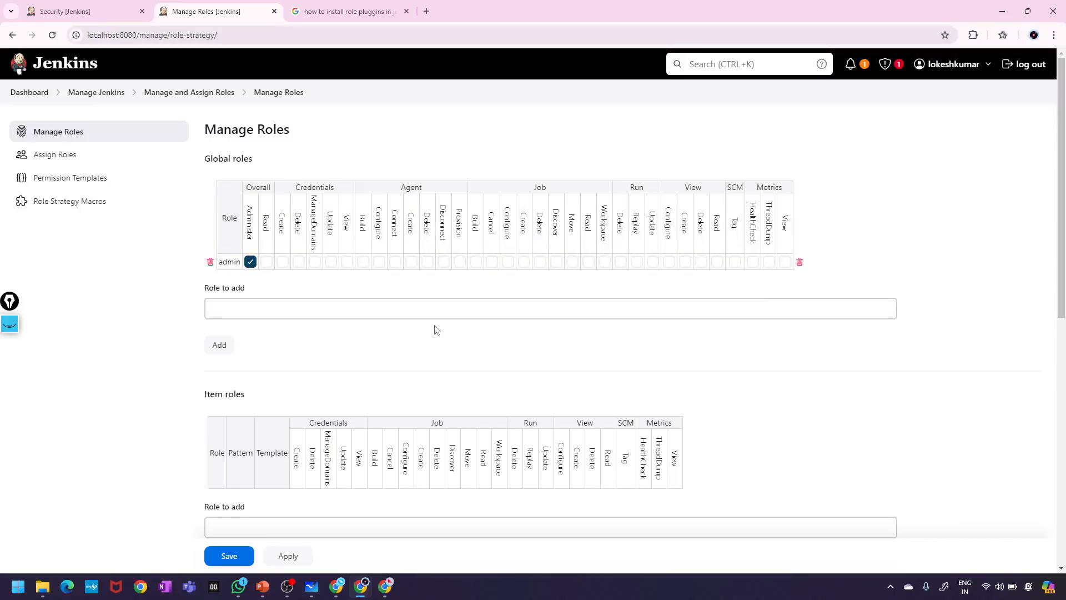
scroll(435, 329, "down", 3)
scroll(435, 329, "up", 3)
left_click(311, 586)
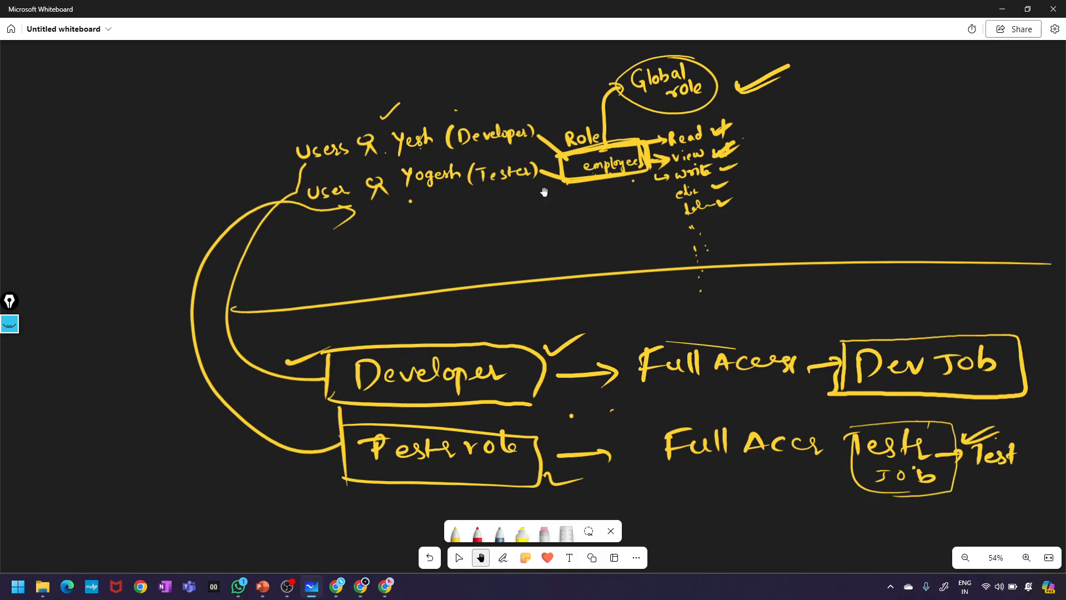
key("alt+Tab")
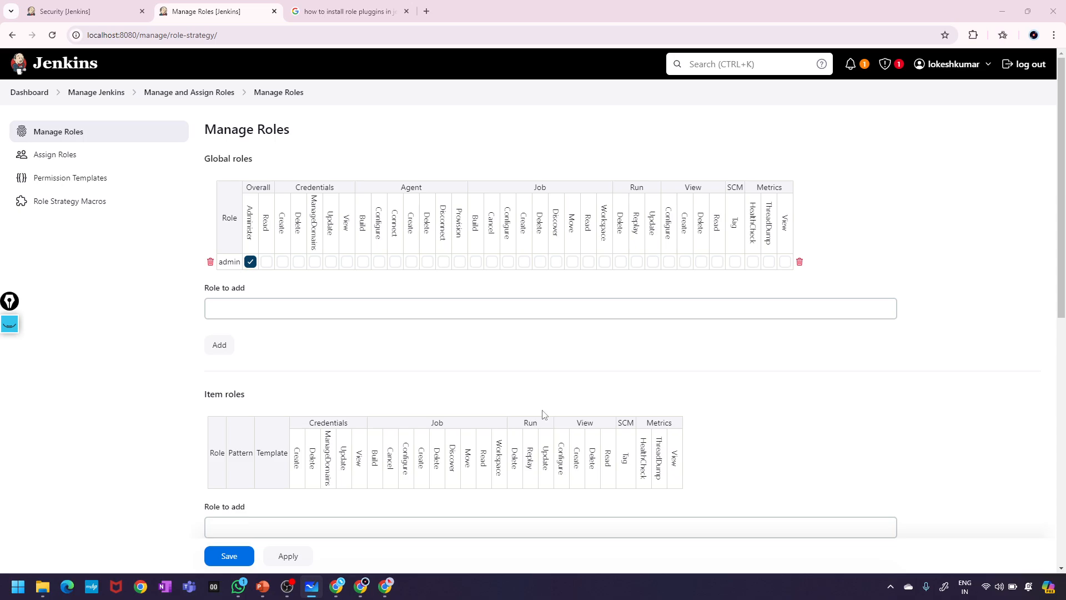
scroll(372, 277, "down", 2)
scroll(372, 278, "down", 2)
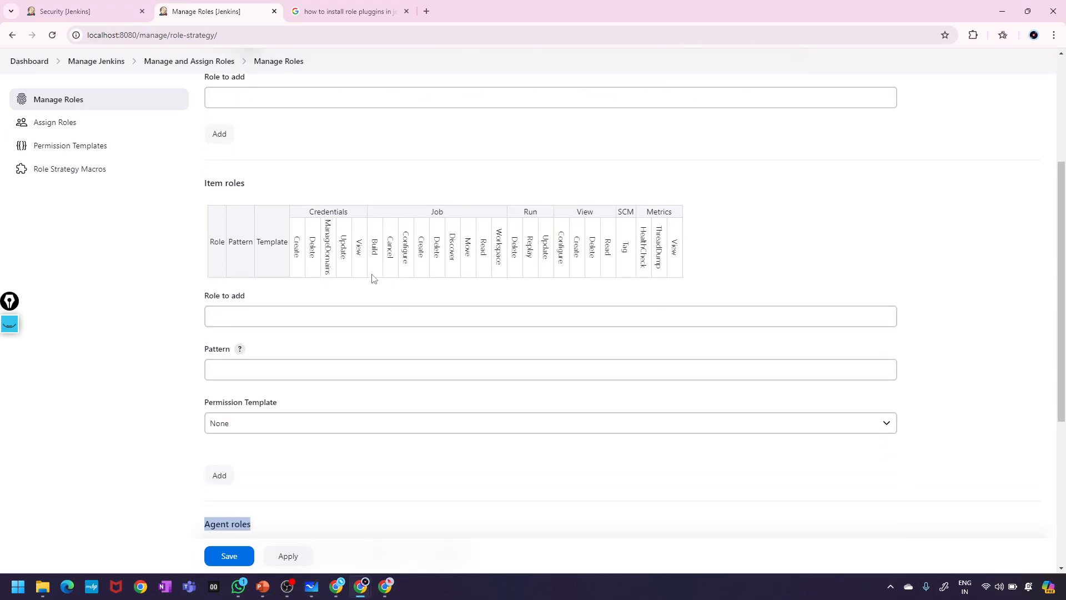
scroll(372, 278, "up", 4)
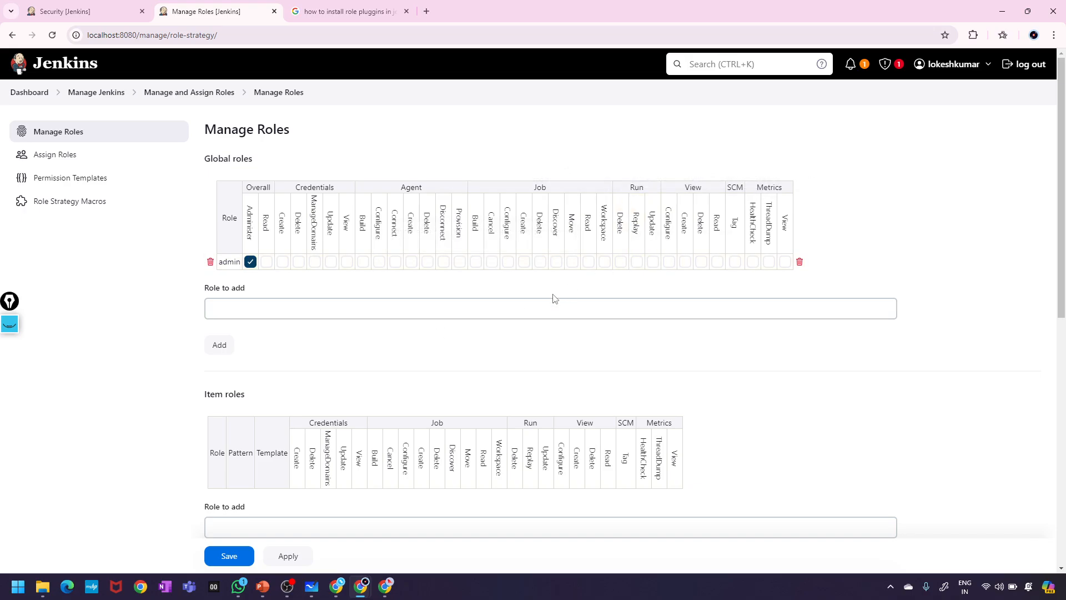
scroll(431, 393, "down", 4)
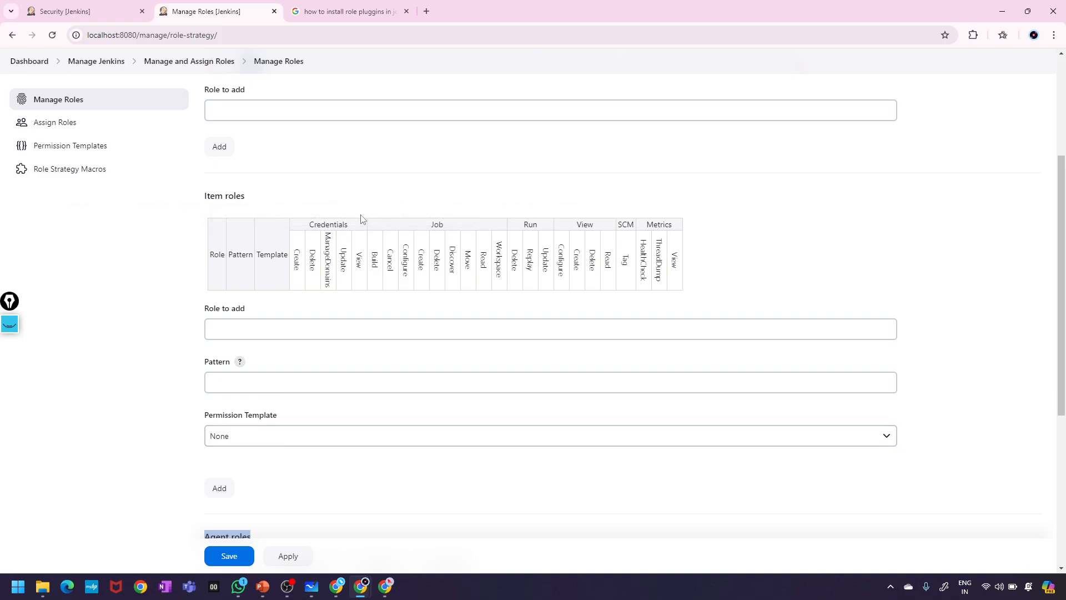
left_click_drag(250, 201, 191, 200)
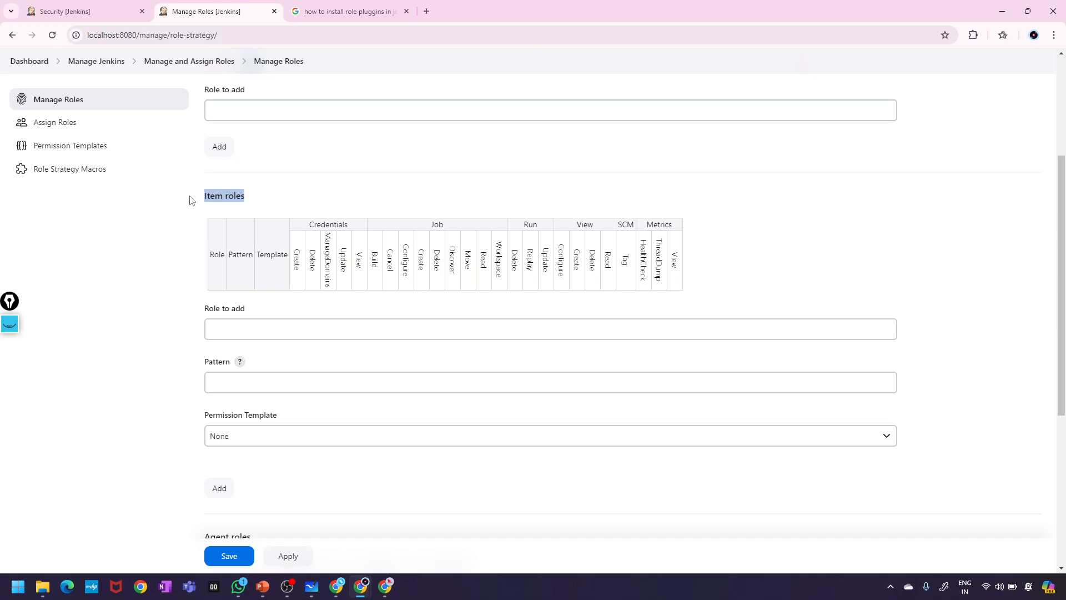
scroll(191, 200, "up", 4)
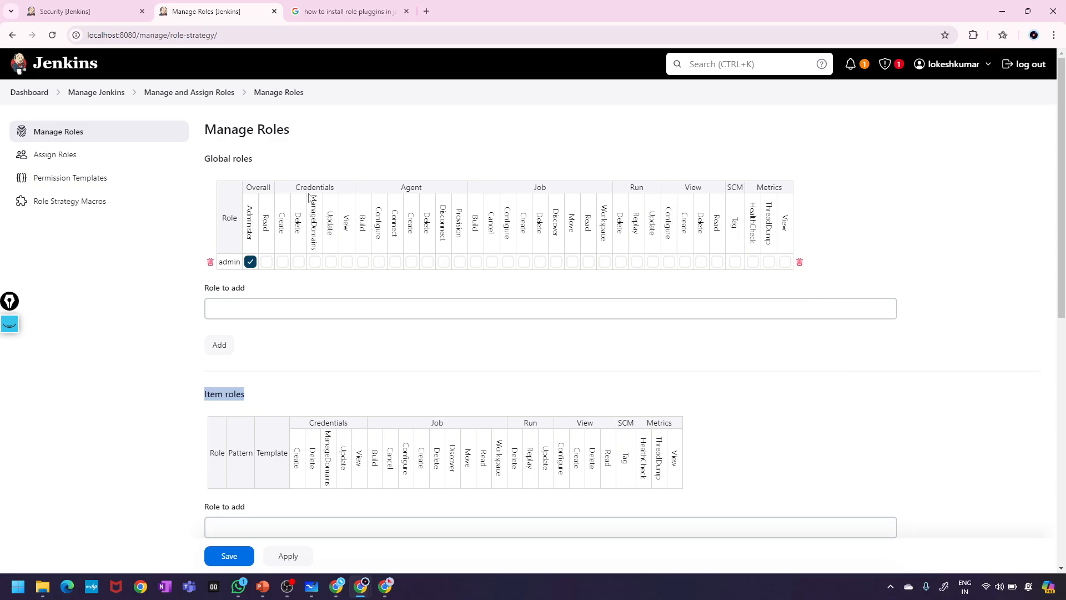
- Add an 'employees' global role next to admin in the Global roles table
left_click(262, 304)
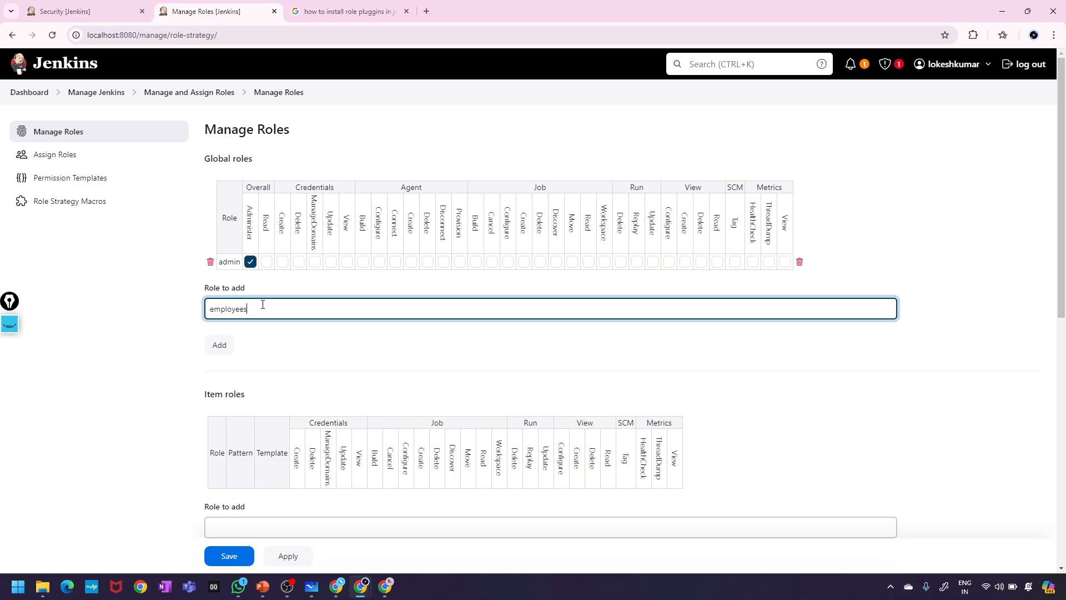
scroll(285, 354, "down", 1)
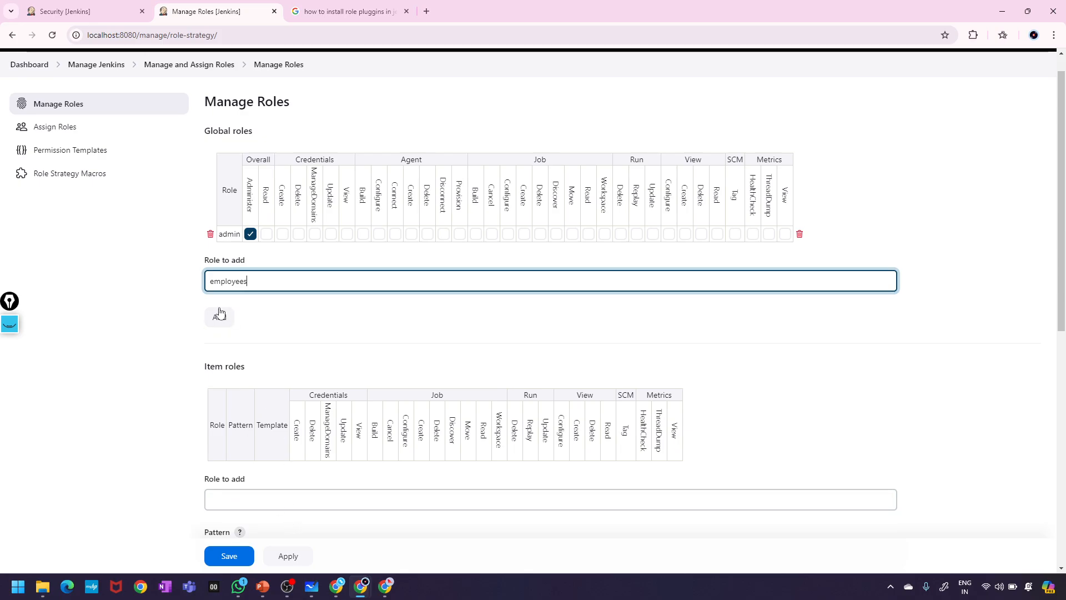
left_click(218, 317)
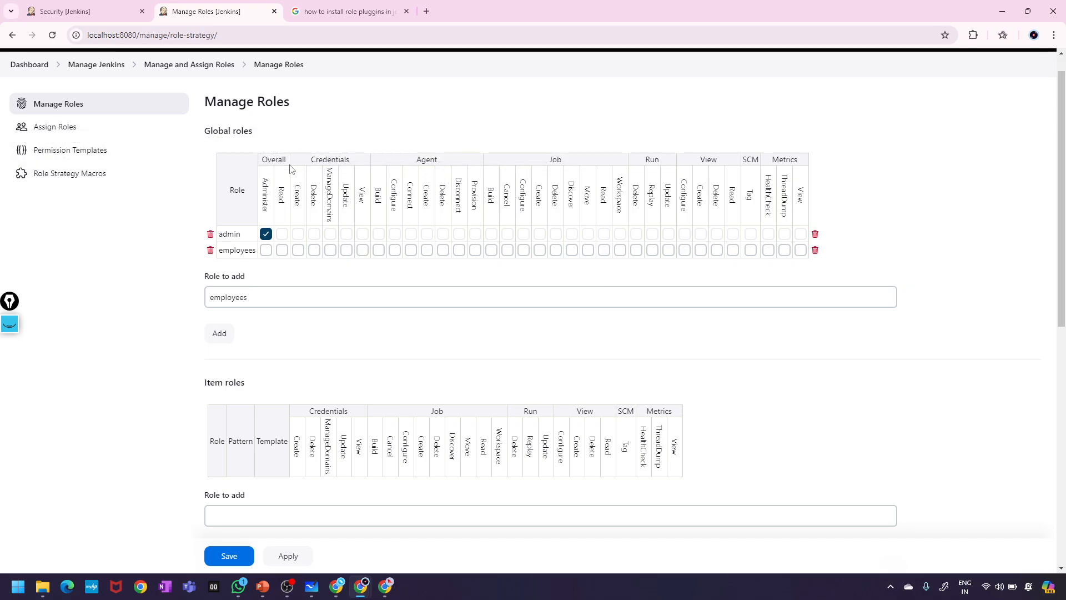
scroll(294, 180, "up", 5)
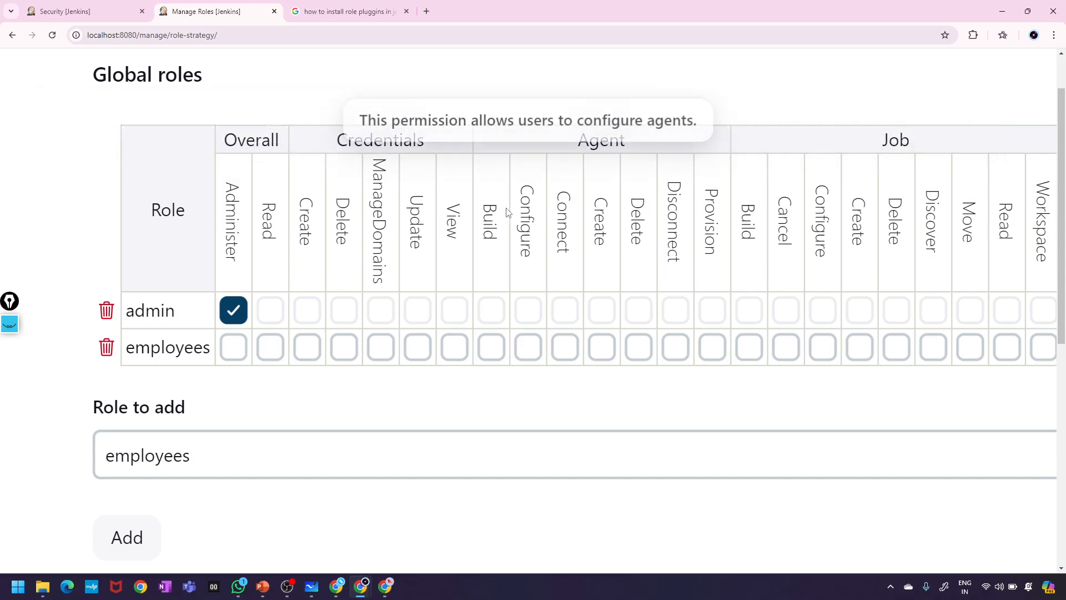
scroll(664, 223, "right", 4)
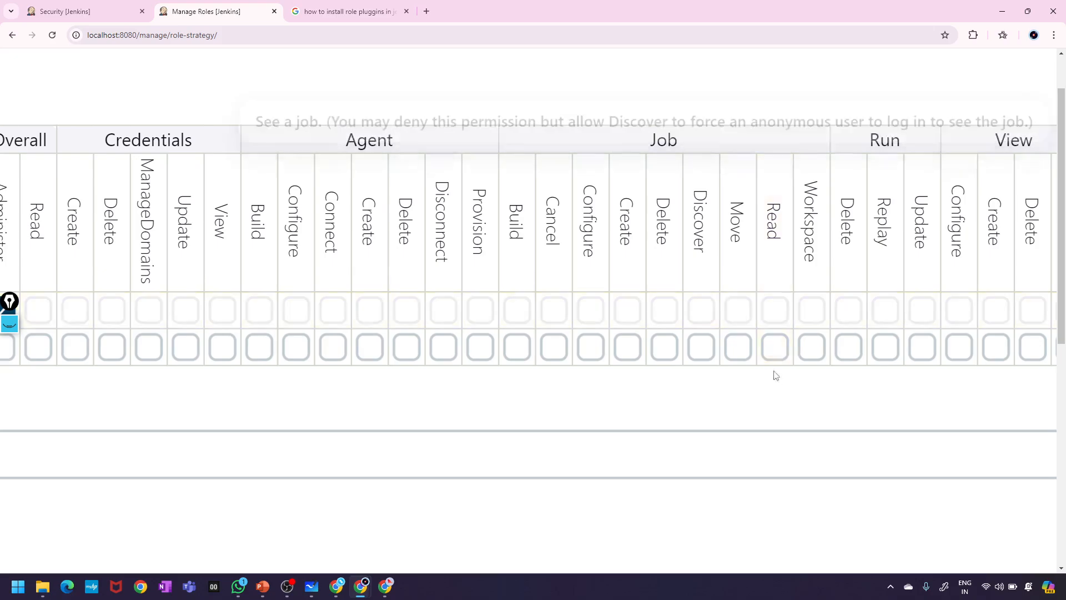
left_click(774, 350)
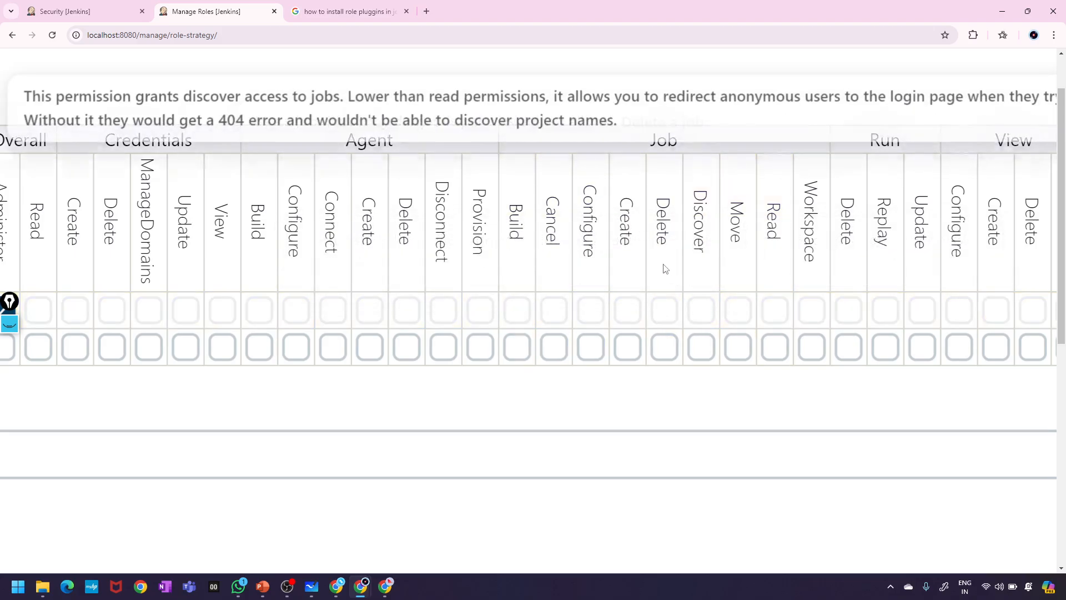
scroll(695, 232, "down", 3)
scroll(696, 233, "down", 1)
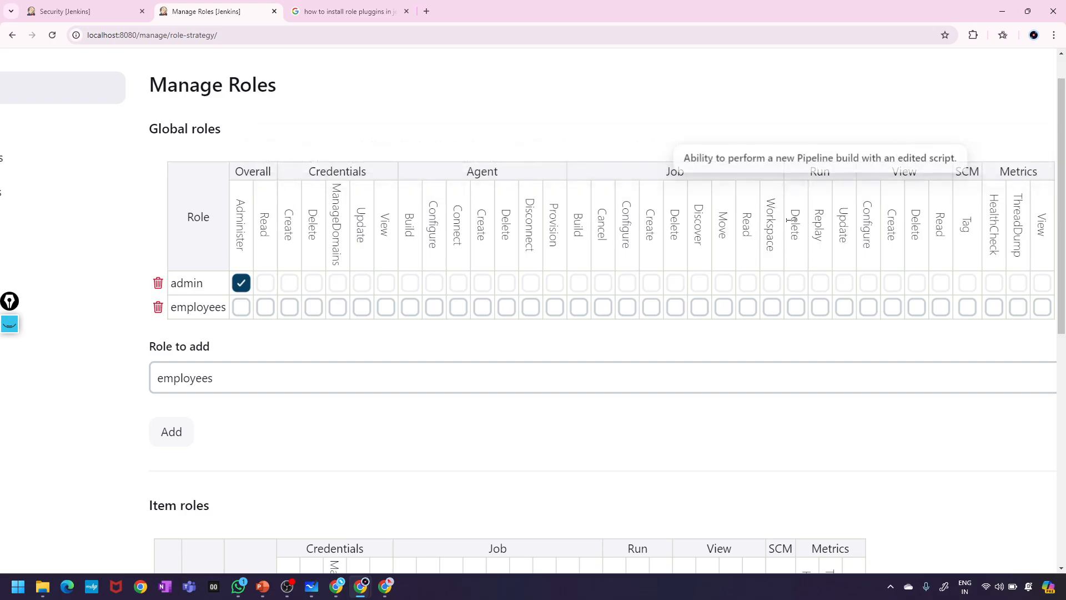
scroll(788, 219, "right", 2)
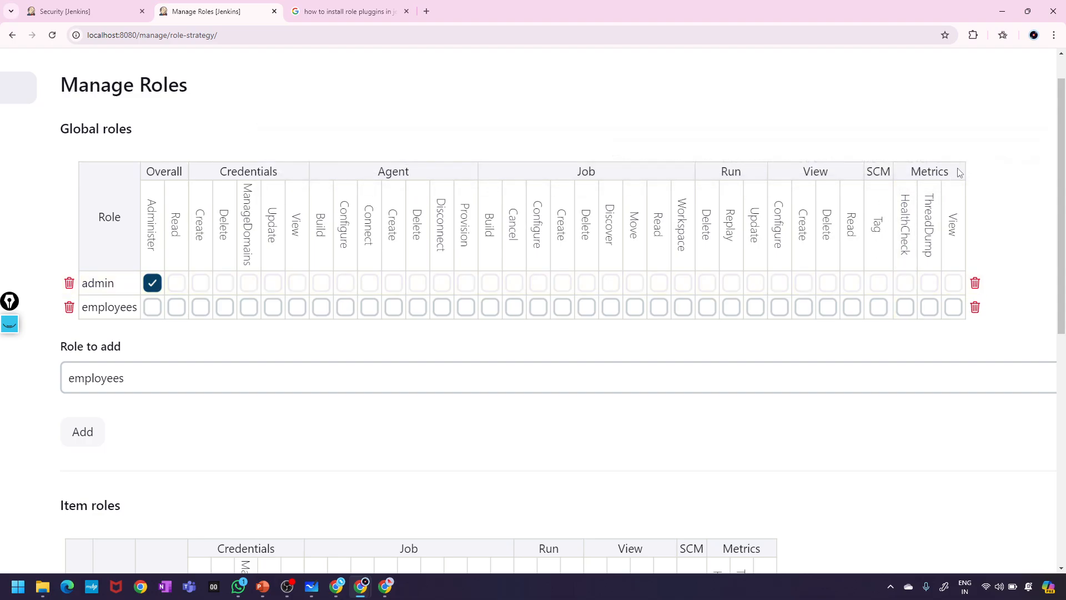
scroll(469, 350, "down", 2)
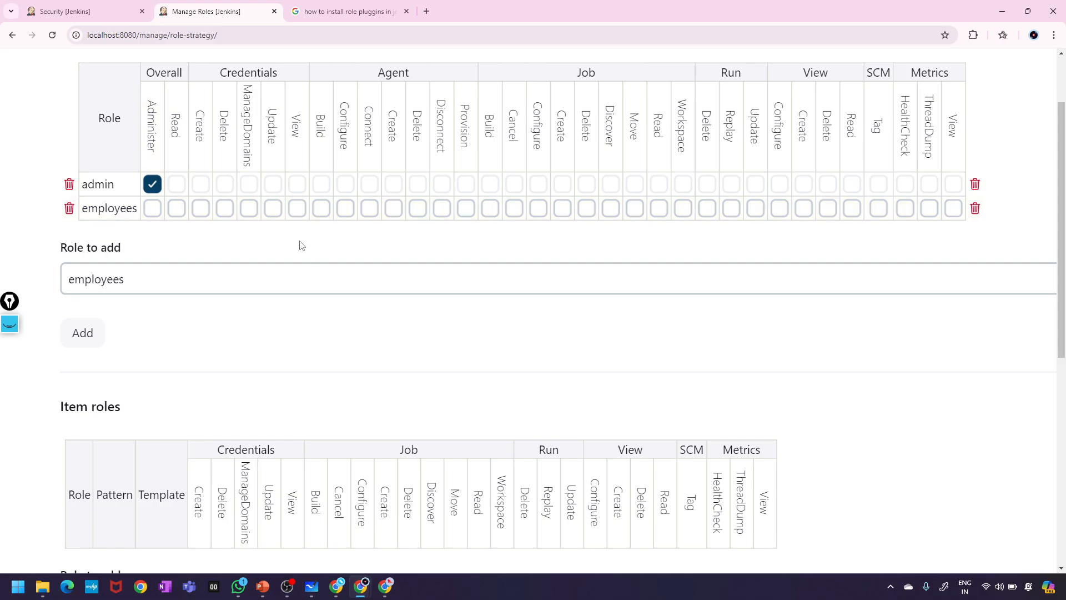
scroll(299, 366, "down", 2)
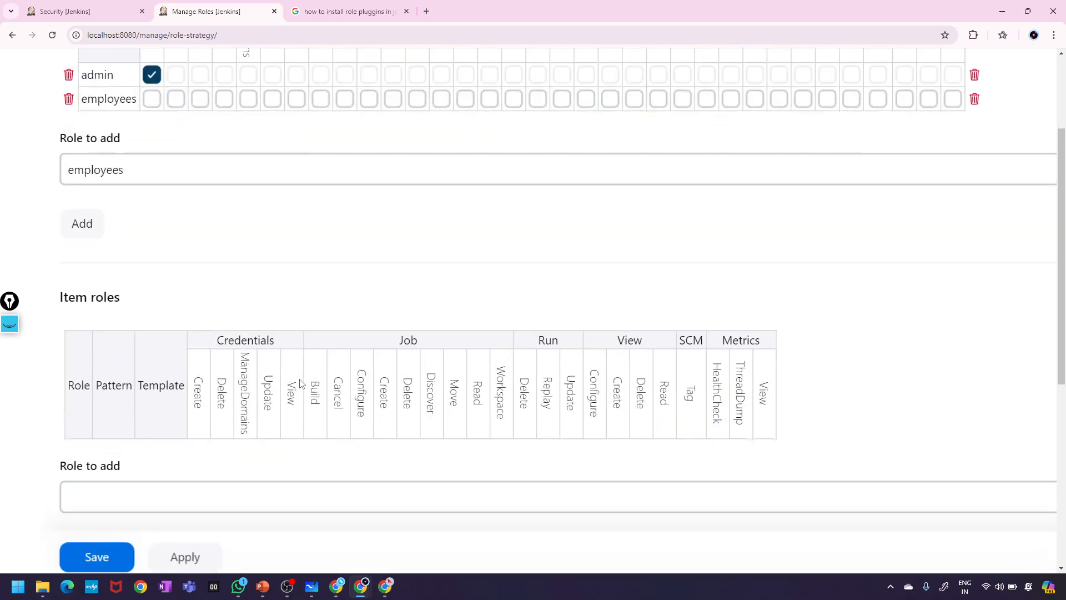
scroll(299, 383, "up", 2)
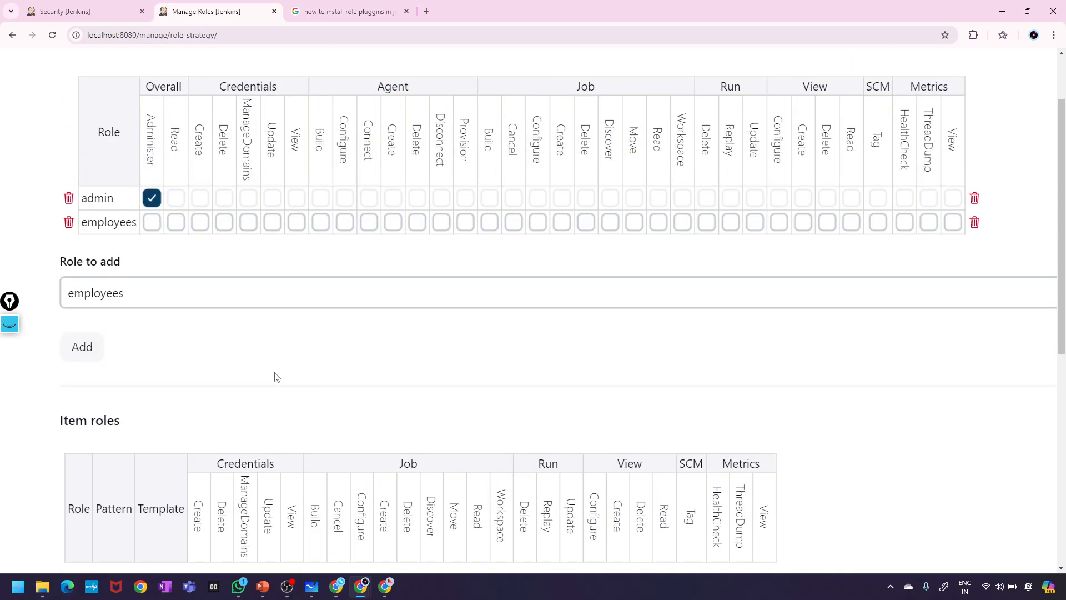
scroll(288, 373, "down", 2)
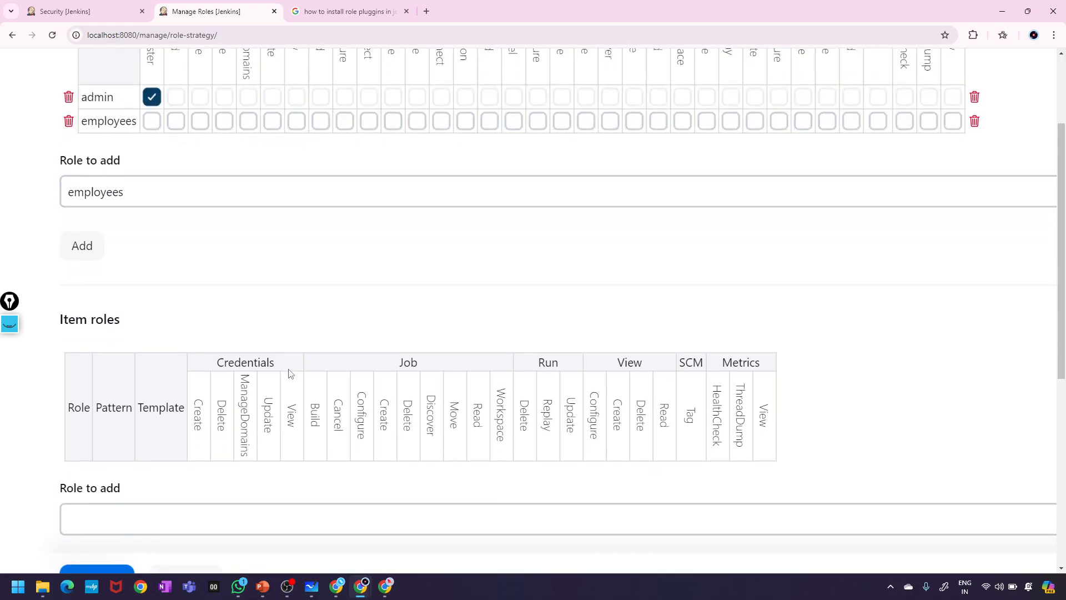
left_click_drag(148, 322, 17, 328)
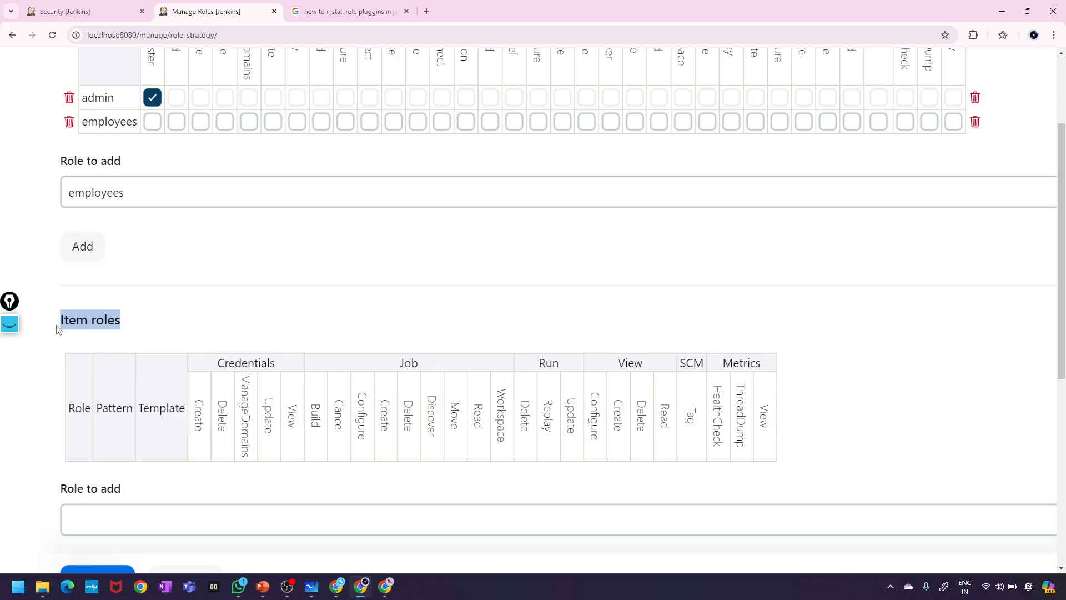
- Enter 'developer' as the new item role name
left_click_drag(65, 322, 99, 319)
scroll(141, 340, "down", 3)
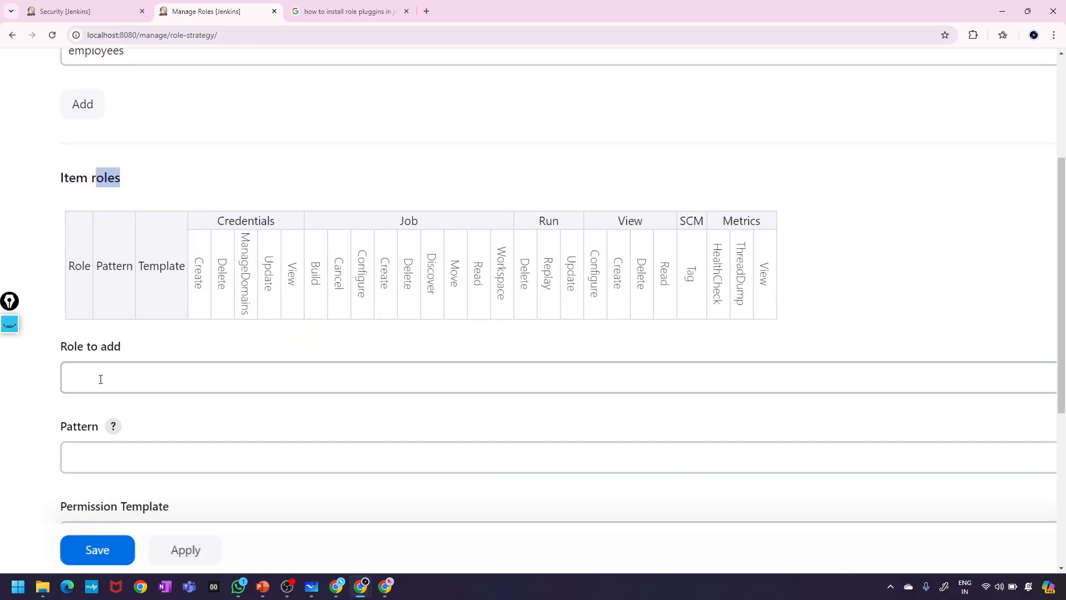
left_click(100, 379)
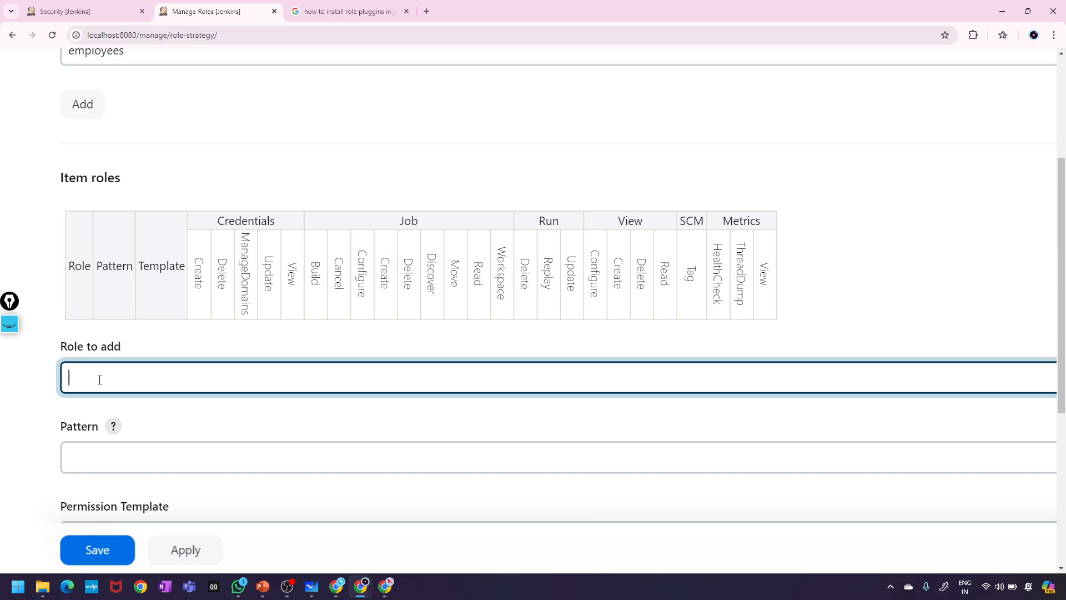
type("developer")
scroll(125, 391, "down", 3)
- Give the role the pattern Dev.* and add the developer item role
left_click(107, 304)
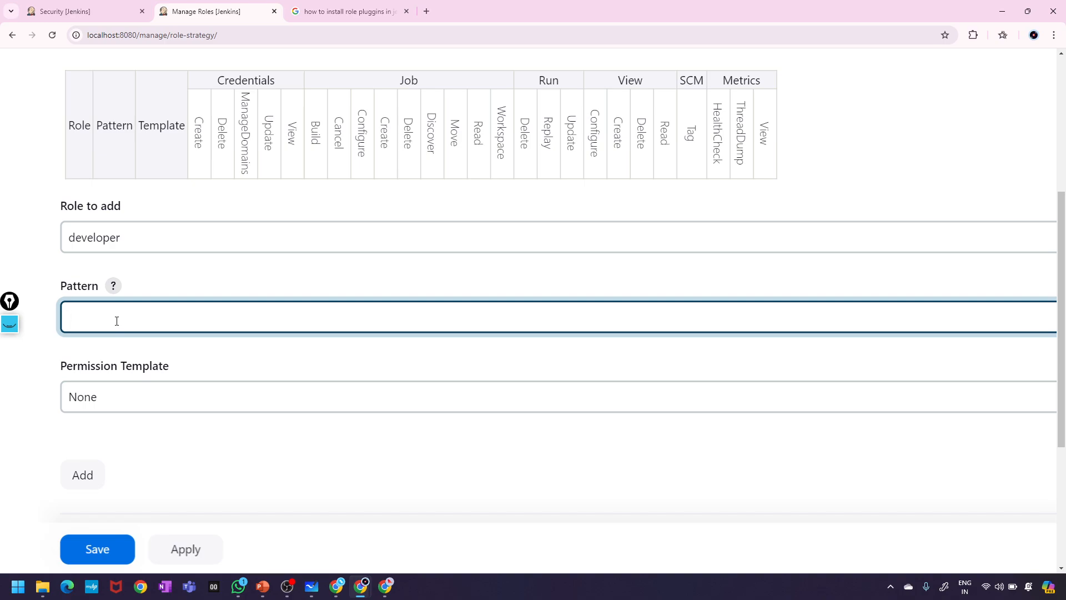
type("Dev.*")
left_click_drag(86, 323, 96, 324)
left_click(106, 316)
left_click_drag(70, 318, 103, 319)
left_click(102, 320)
scroll(195, 315, "up", 2)
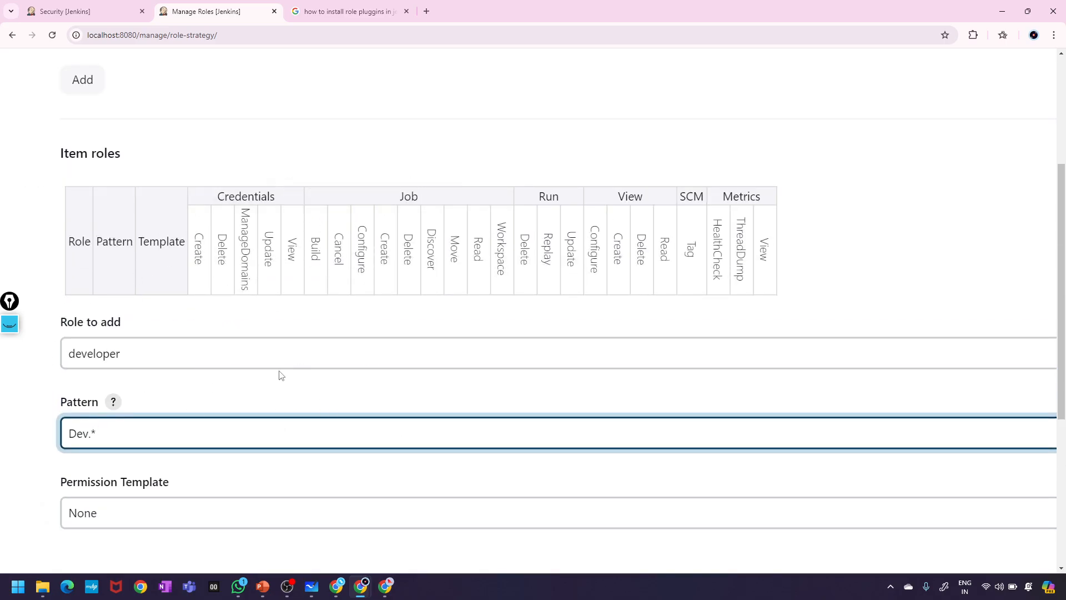
scroll(281, 376, "down", 3)
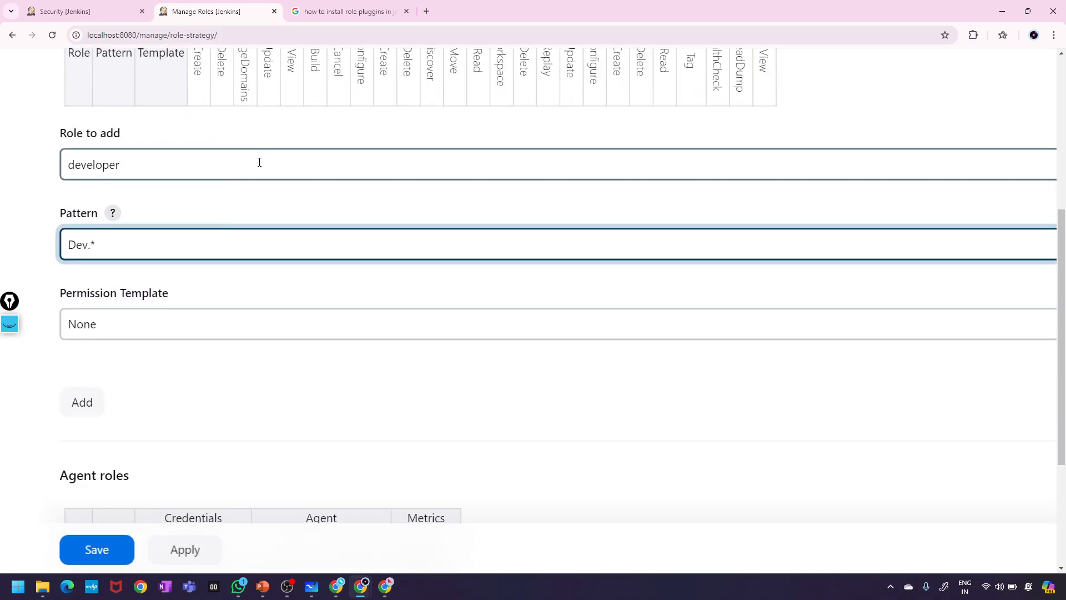
scroll(260, 162, "down", 1)
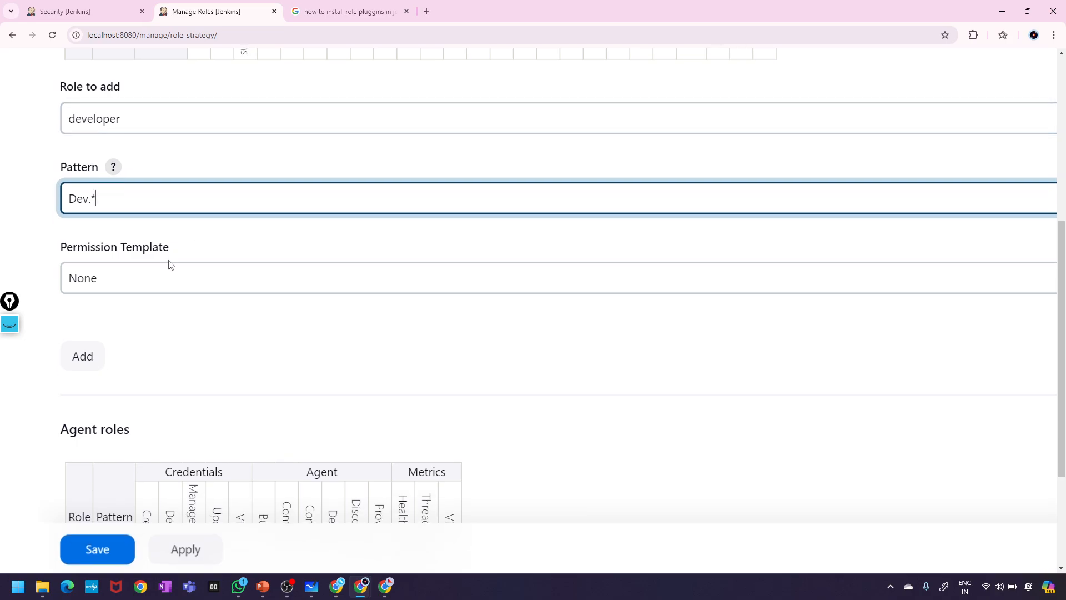
scroll(151, 296, "down", 1)
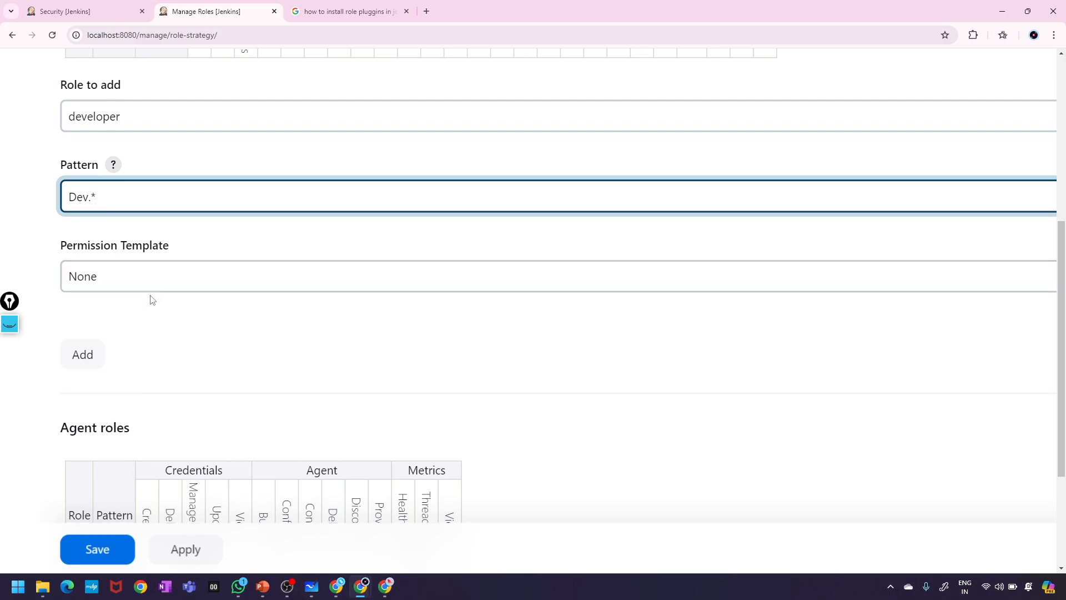
left_click(89, 367)
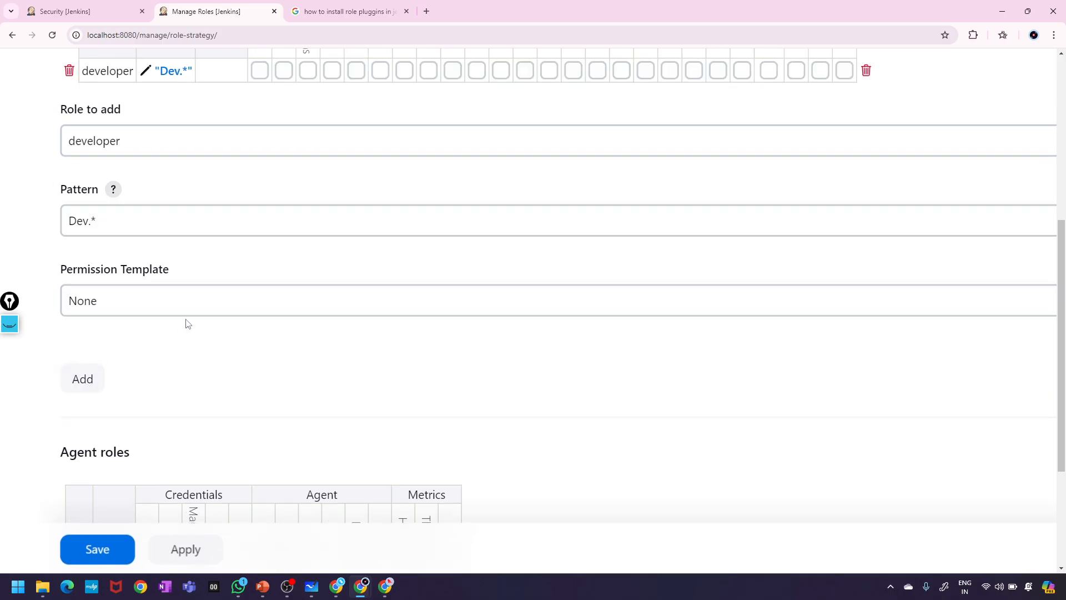
- Replace the role name with Tester and the pattern with Test.*, then add the role
scroll(188, 324, "up", 3)
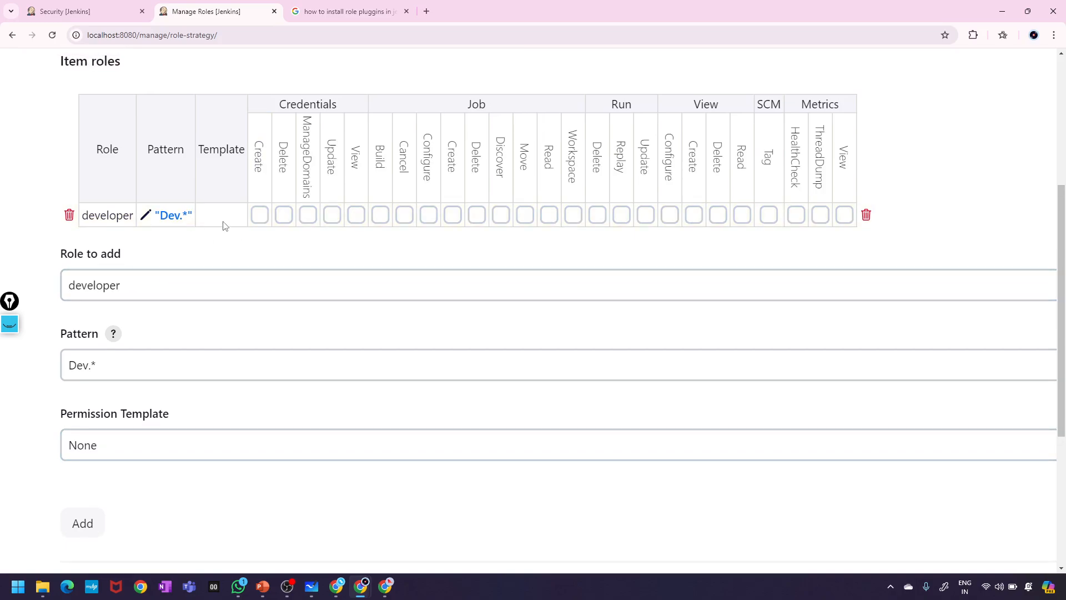
scroll(181, 328, "down", 2)
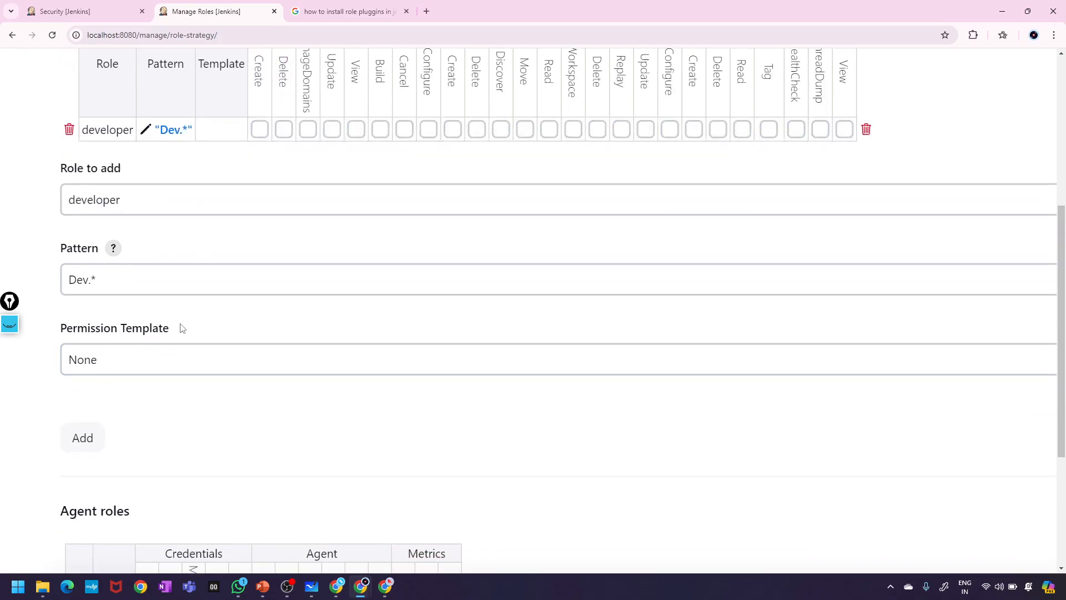
left_click(136, 197)
left_click_drag(136, 198, 93, 200)
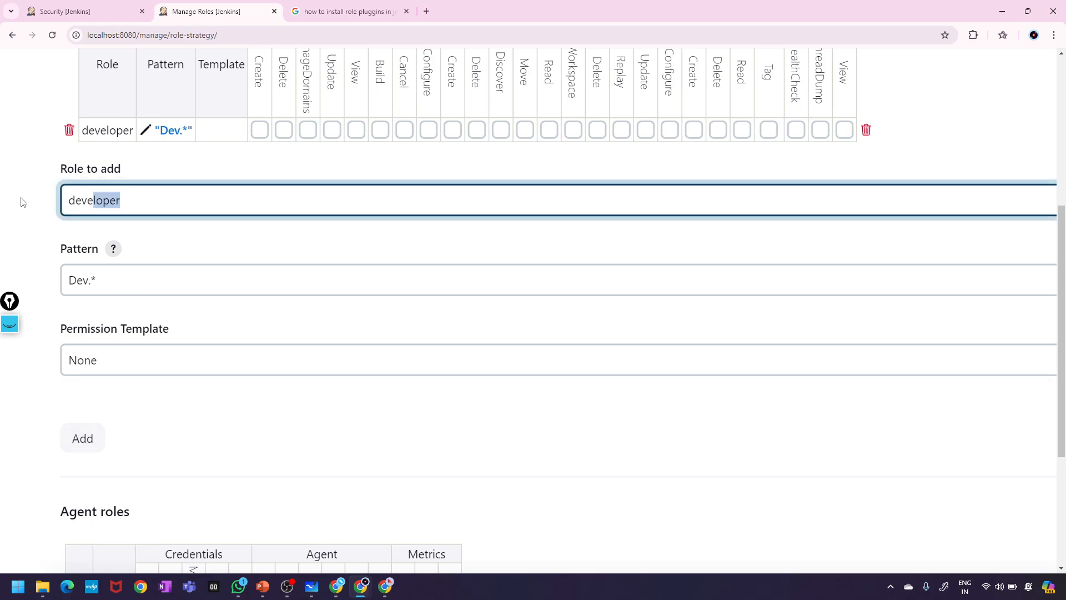
left_click_drag(23, 202, 12, 201)
key("BackSpace")
type("Te")
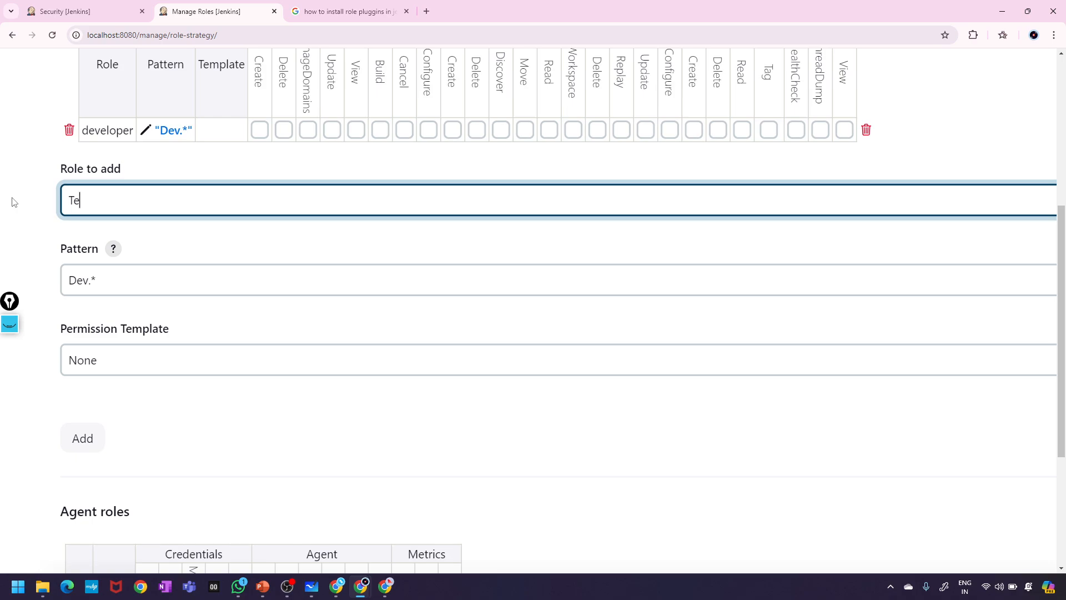
type("rster")
left_click_drag(89, 281, 54, 284)
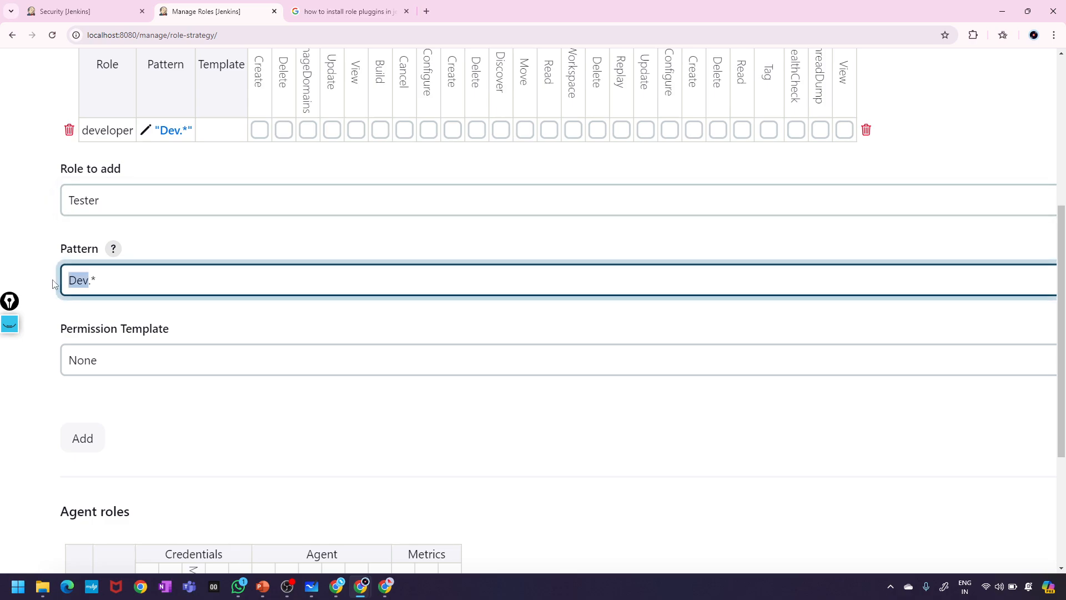
key("BackSpace")
type("Test")
left_click(84, 439)
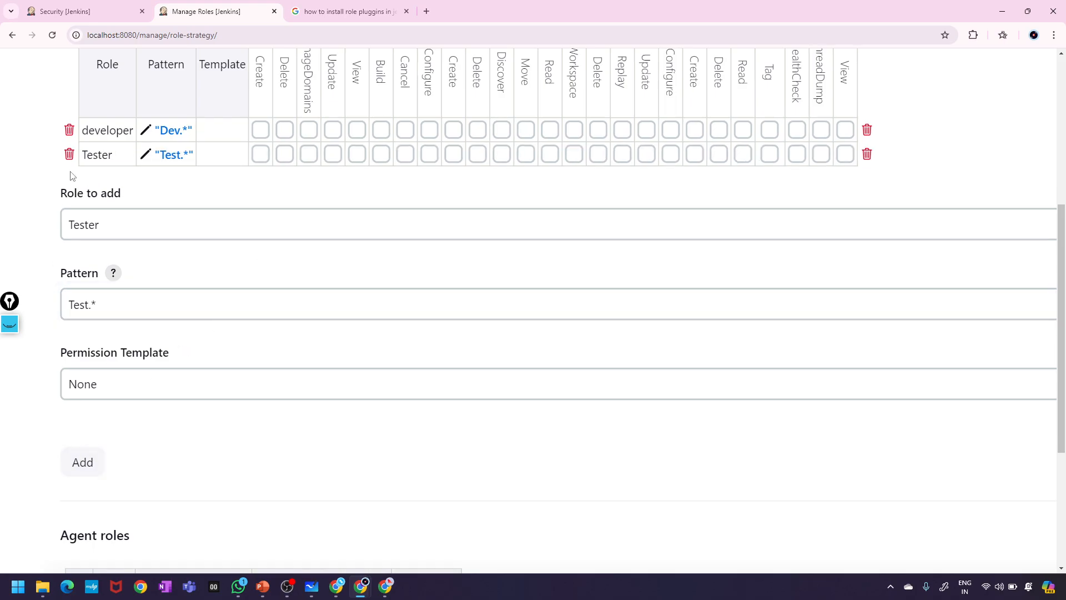
- Apply the item role changes
scroll(362, 205, "up", 1)
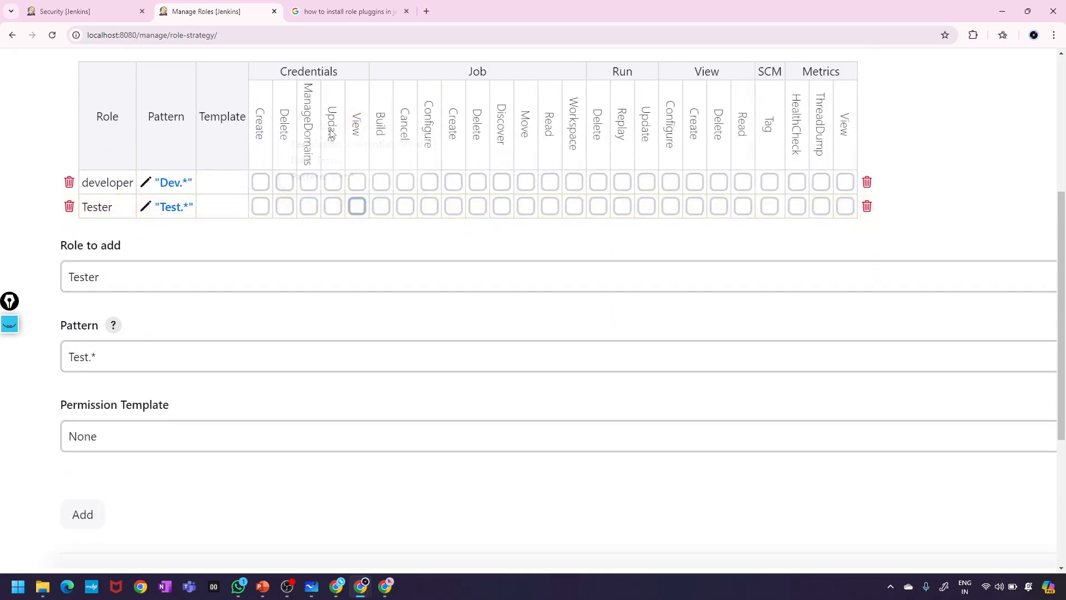
scroll(332, 133, "up", 10)
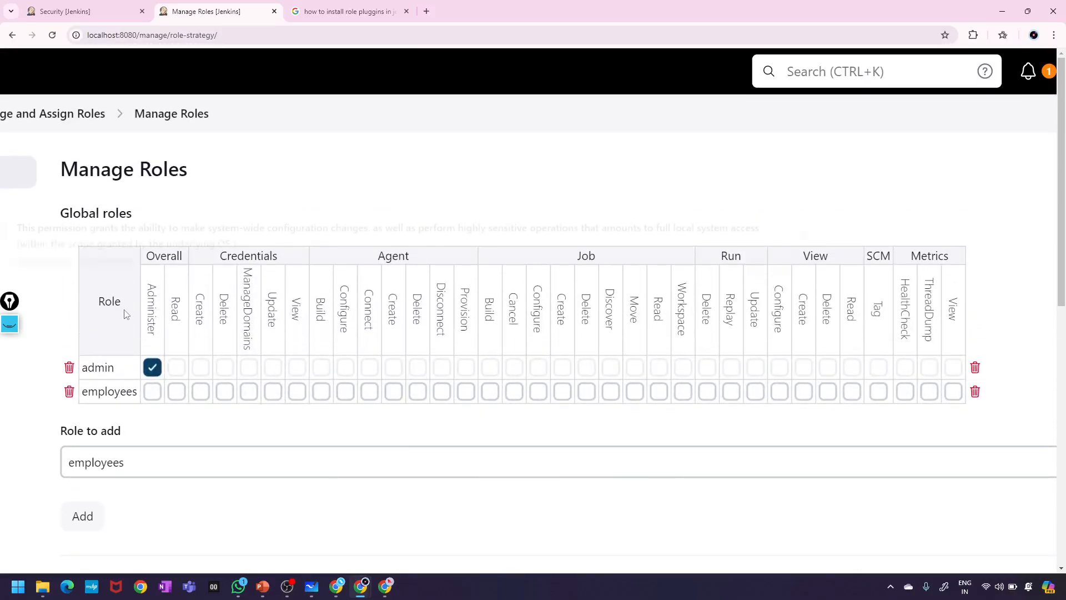
scroll(441, 296, "down", 10)
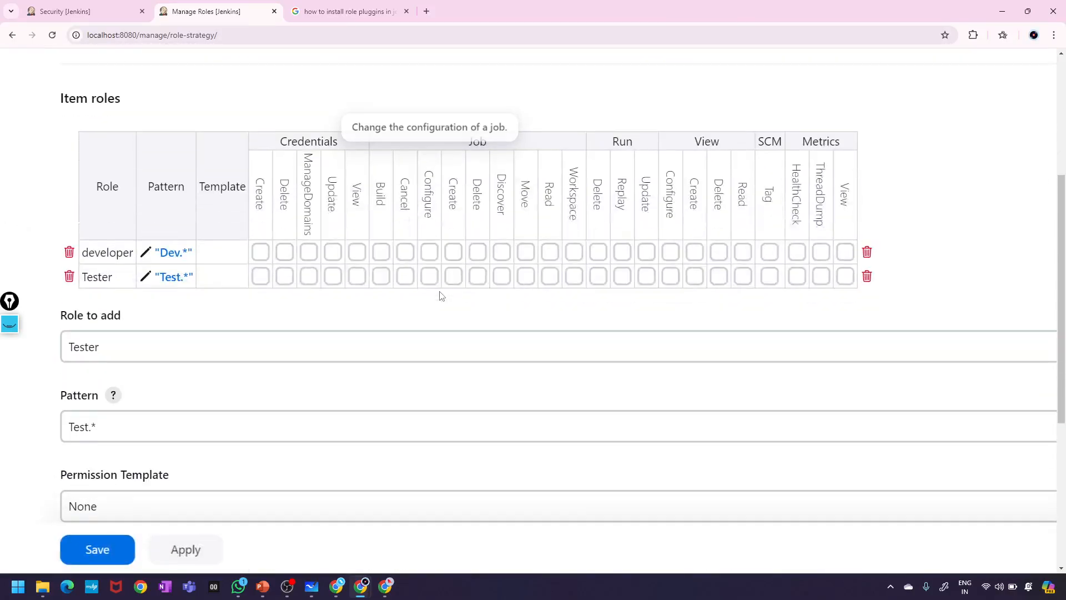
scroll(295, 404, "down", 2)
scroll(296, 404, "up", 2)
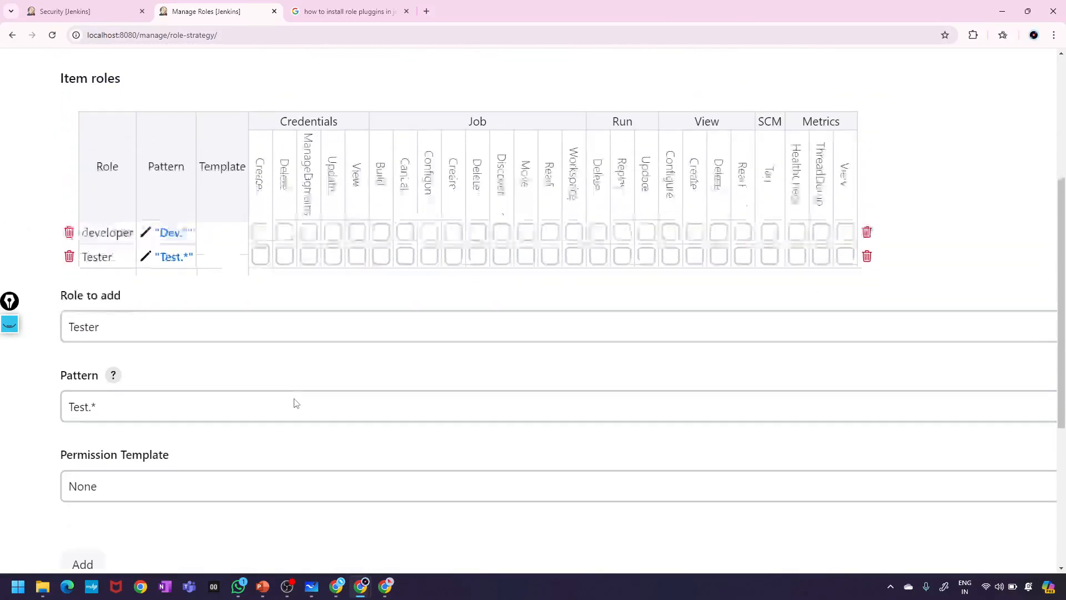
scroll(296, 404, "down", 3)
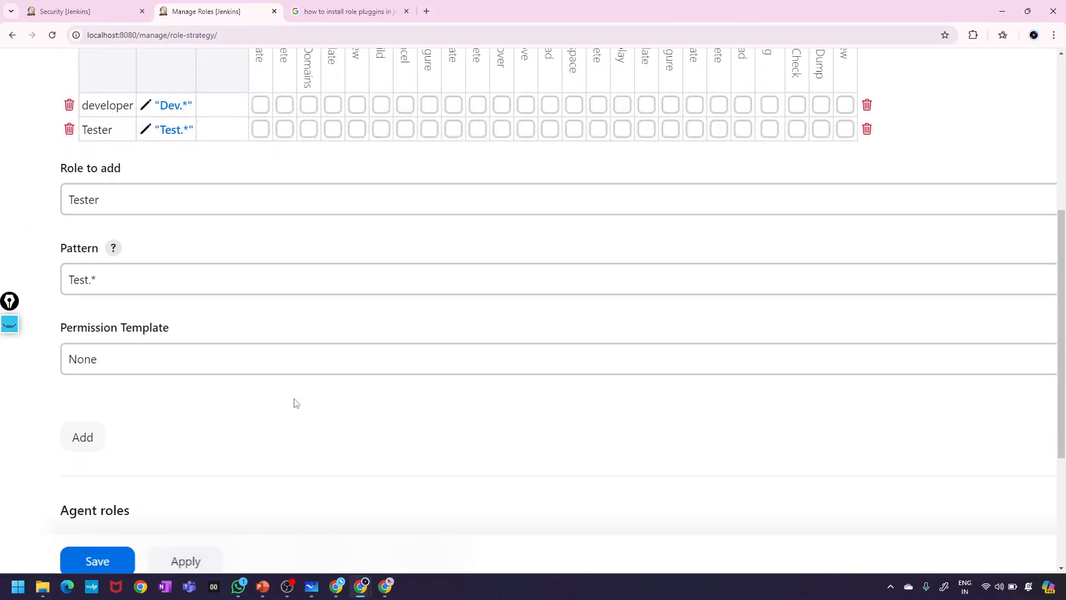
left_click(173, 565)
left_click(97, 562)
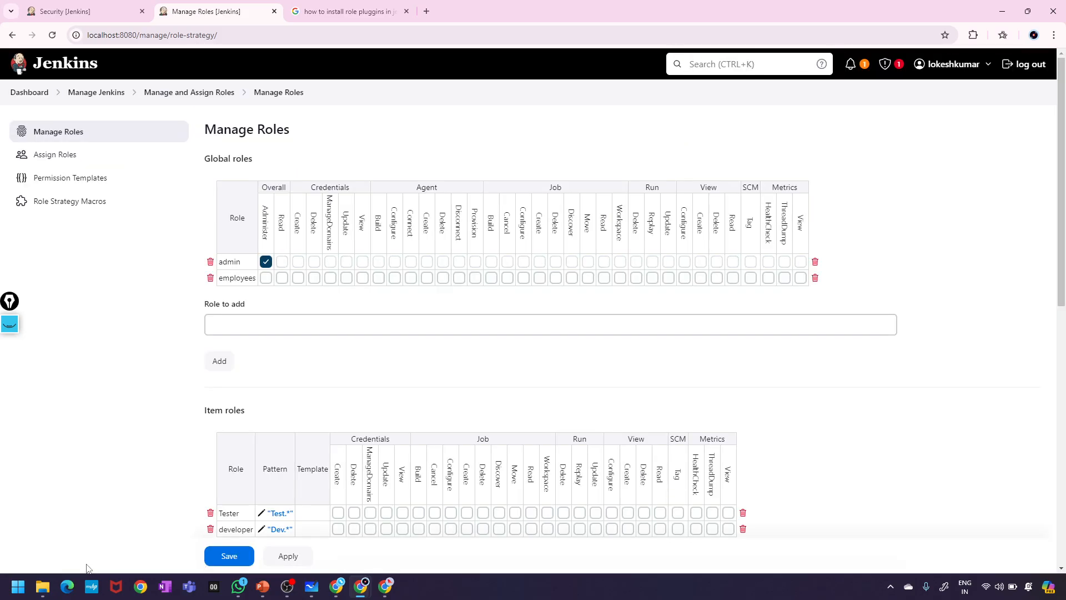
scroll(106, 533, "down", 5)
scroll(105, 533, "up", 4)
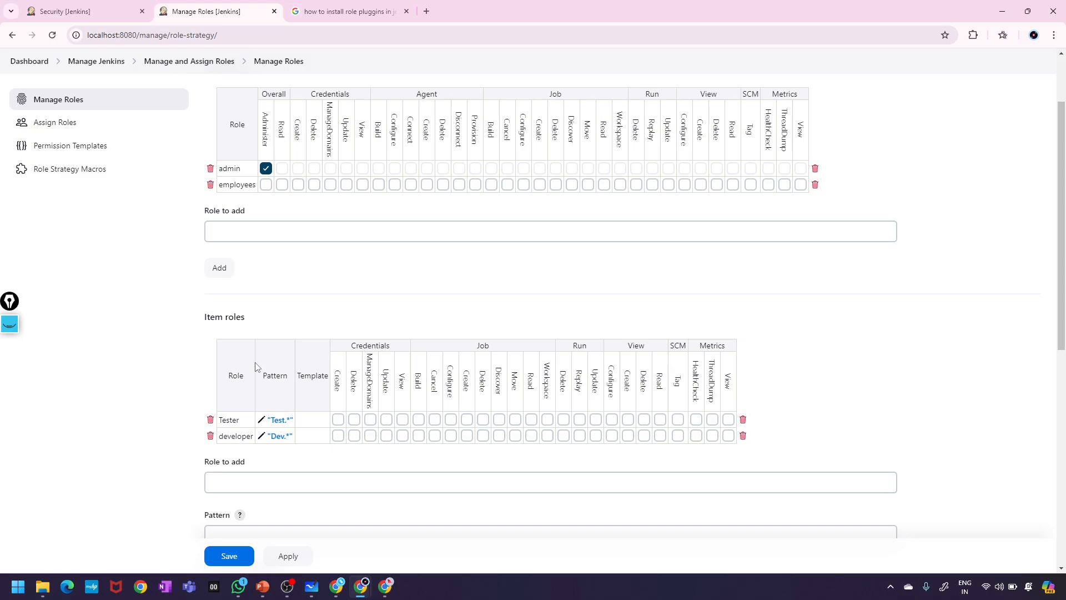
scroll(319, 268, "up", 2)
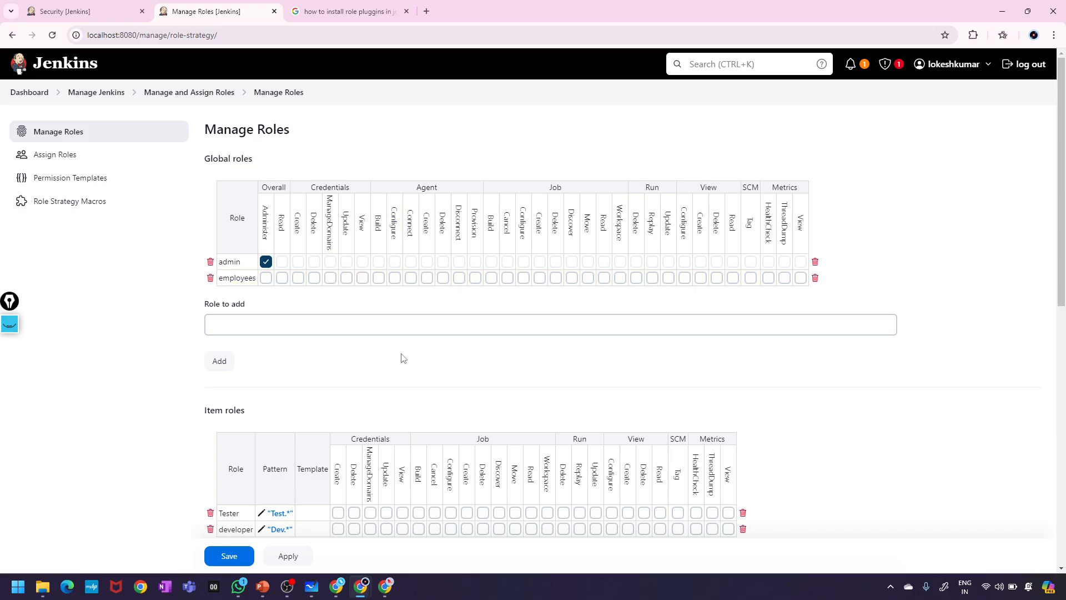
scroll(400, 357, "down", 3)
scroll(400, 357, "up", 3)
scroll(336, 364, "down", 5)
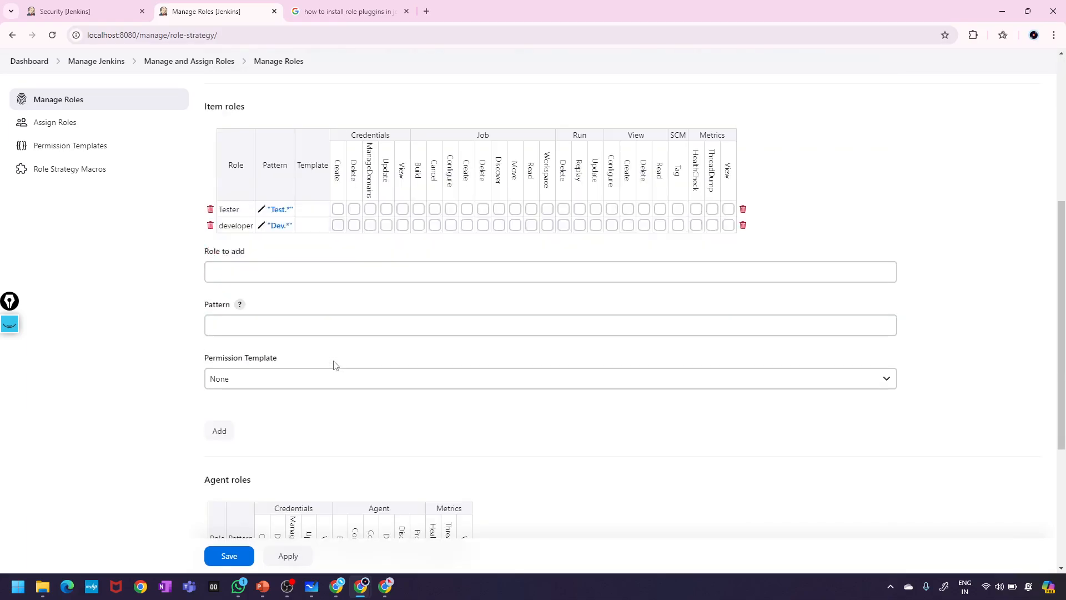
scroll(333, 363, "up", 5)
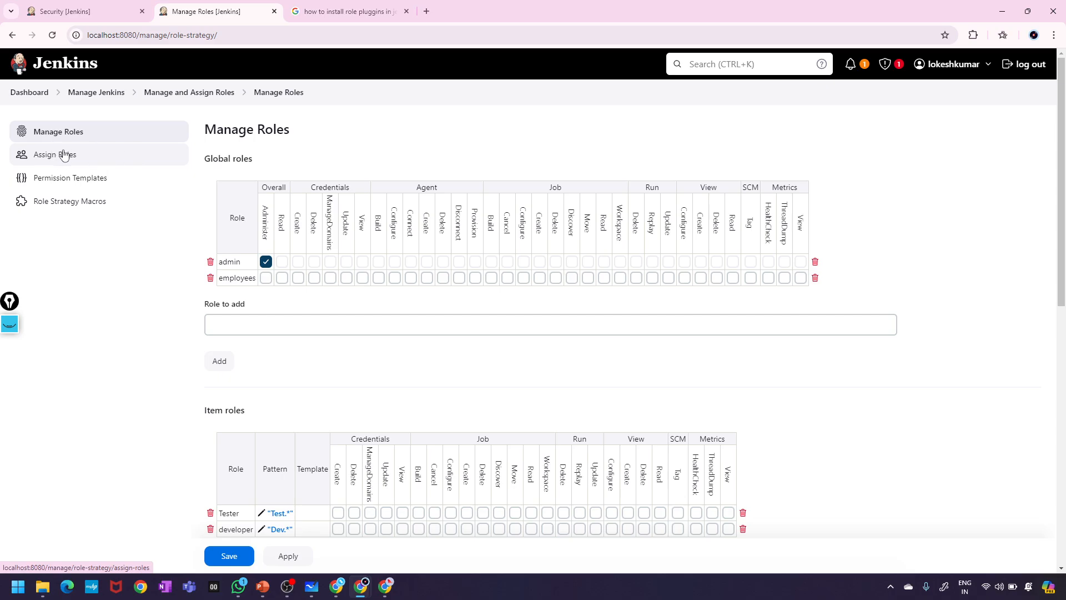
- Open Assign Roles and review the Global, Item and Agent roles tables
left_click(49, 161)
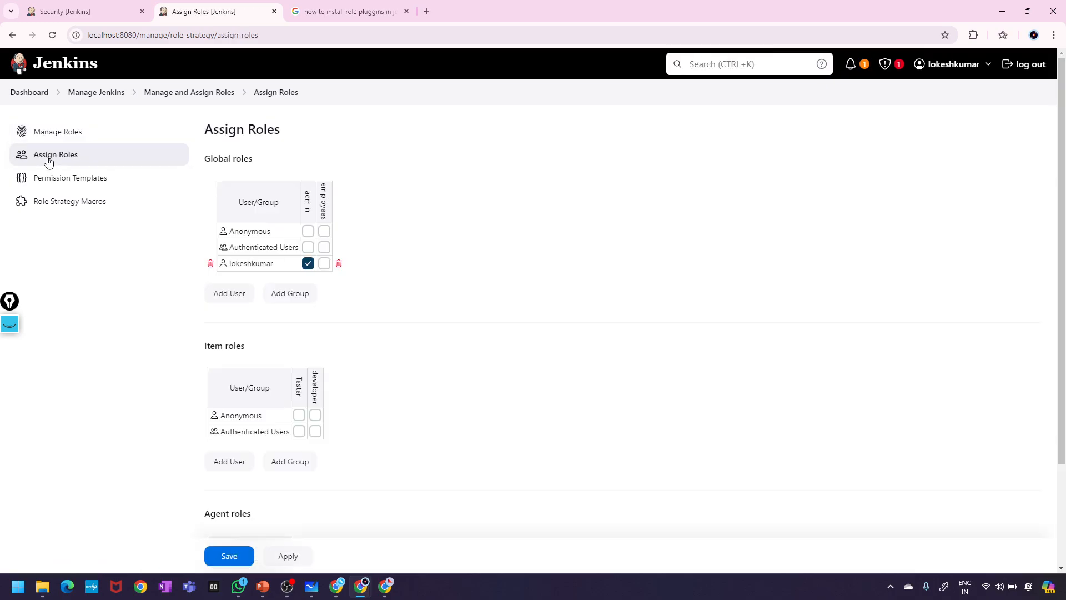
scroll(309, 357, "down", 2)
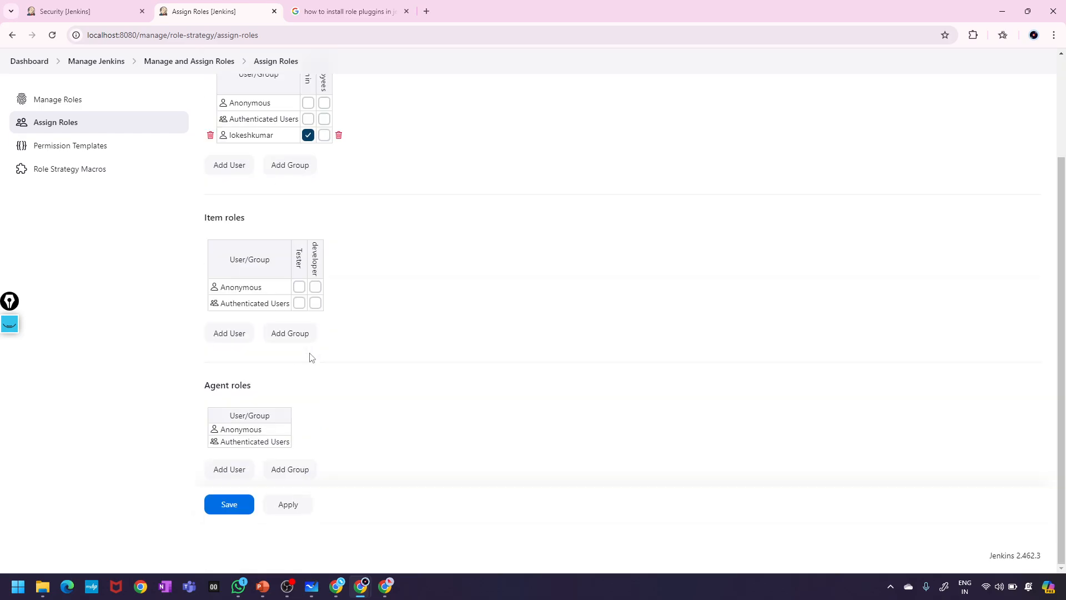
scroll(312, 358, "up", 2)
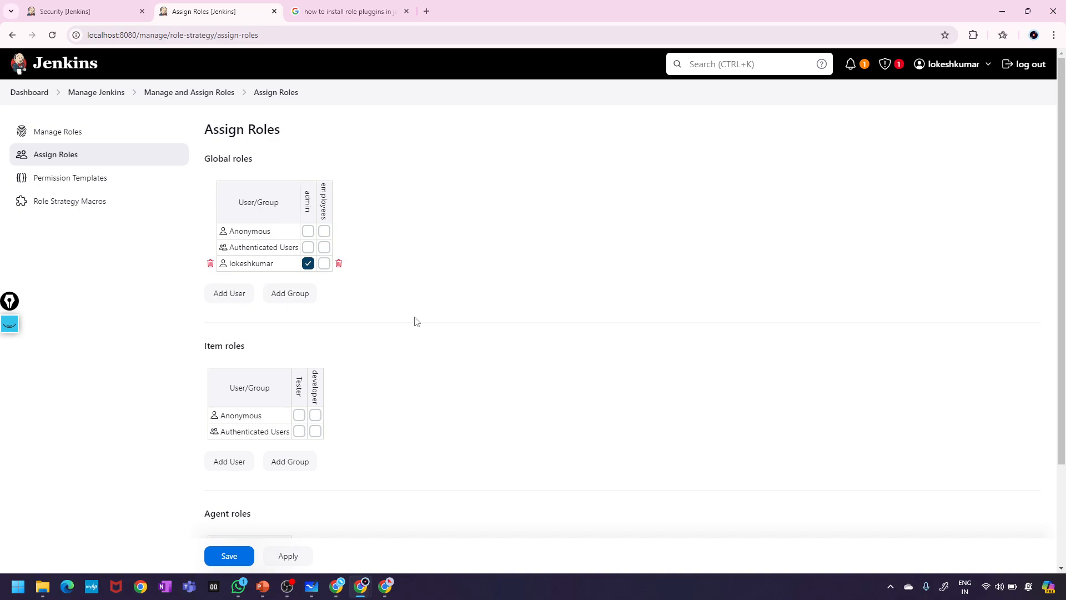
scroll(359, 342, "down", 1)
scroll(359, 342, "down", 1)
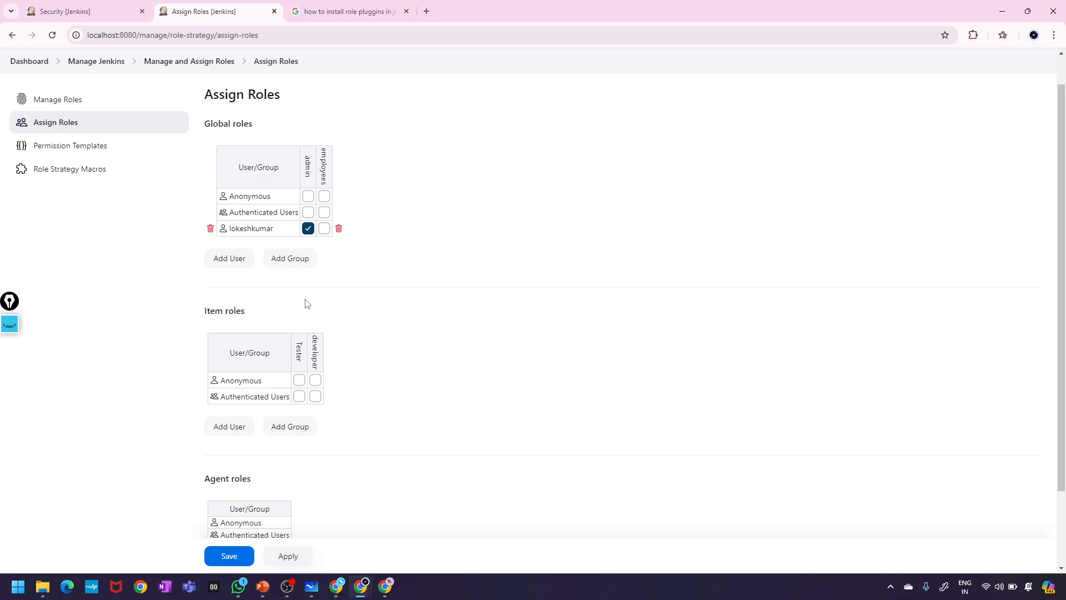
- Add a user by ID to the Global roles table, leaving admin and employees unticked
left_click(224, 260)
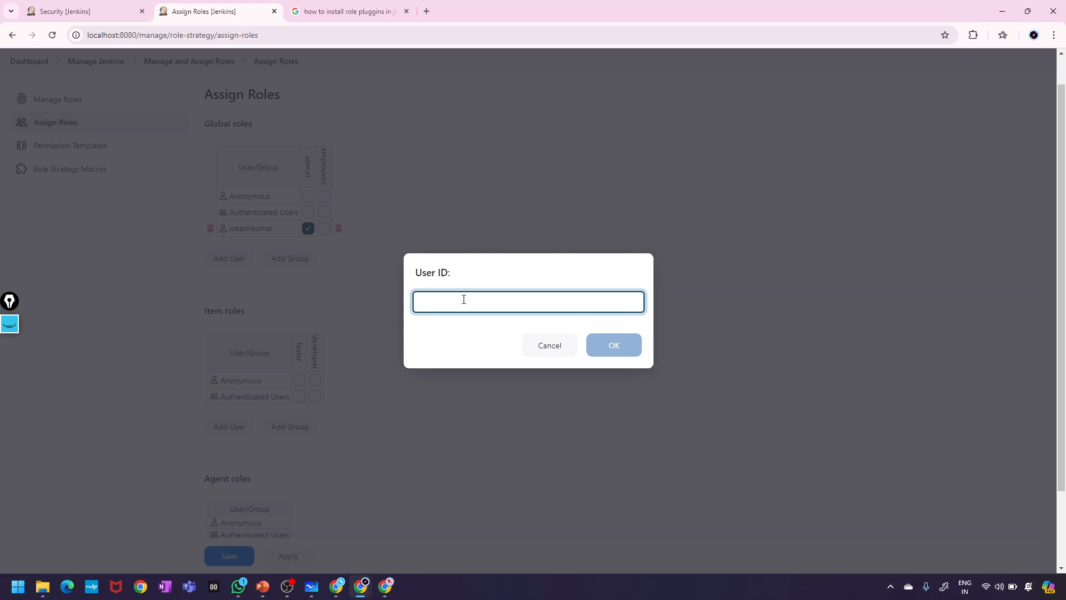
type("yogesh")
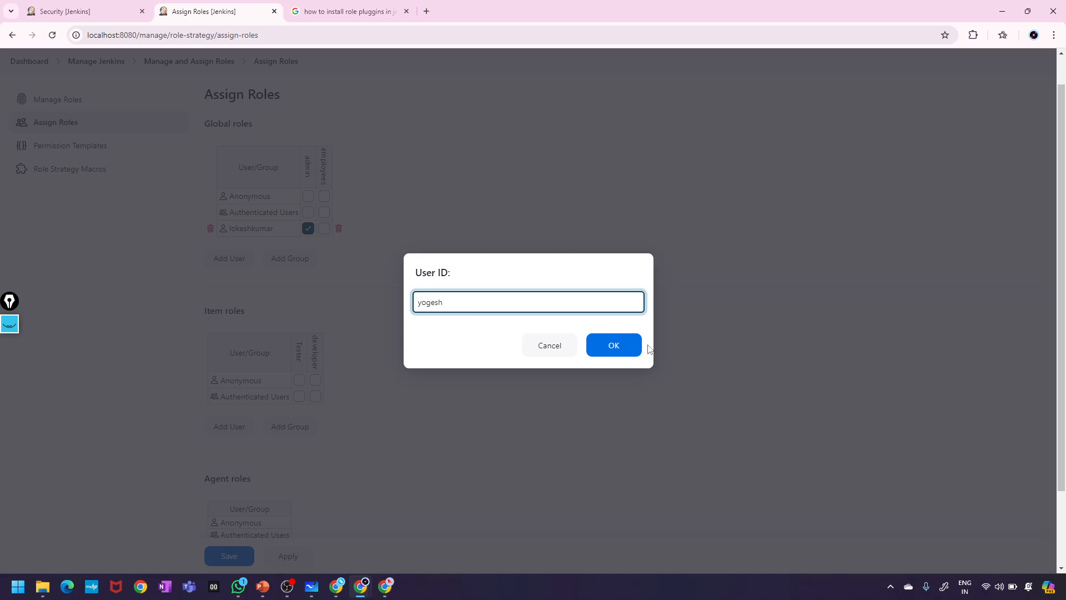
left_click(623, 349)
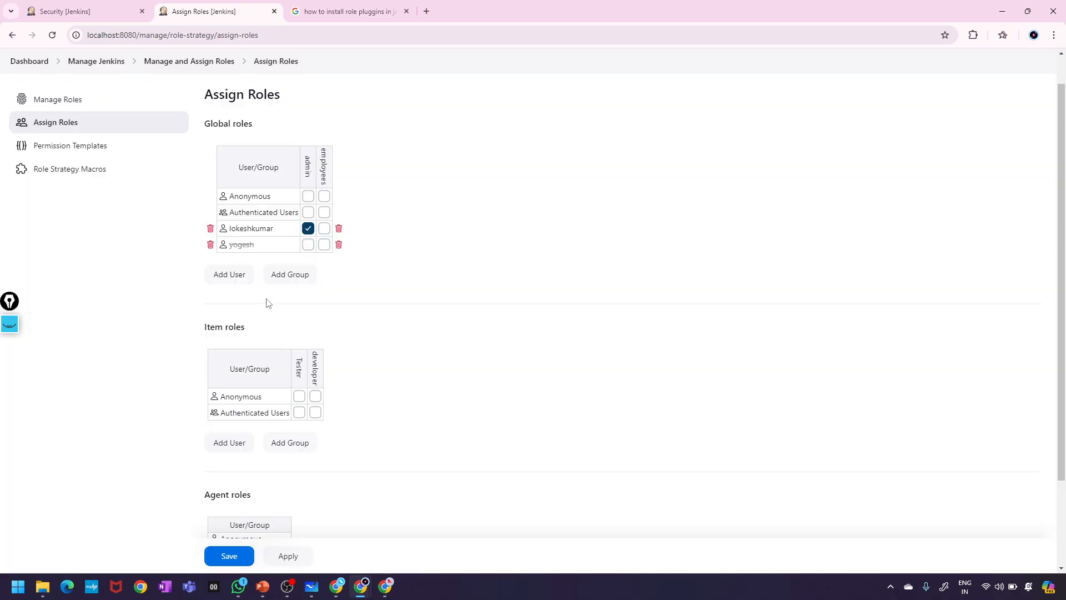
left_click(322, 246)
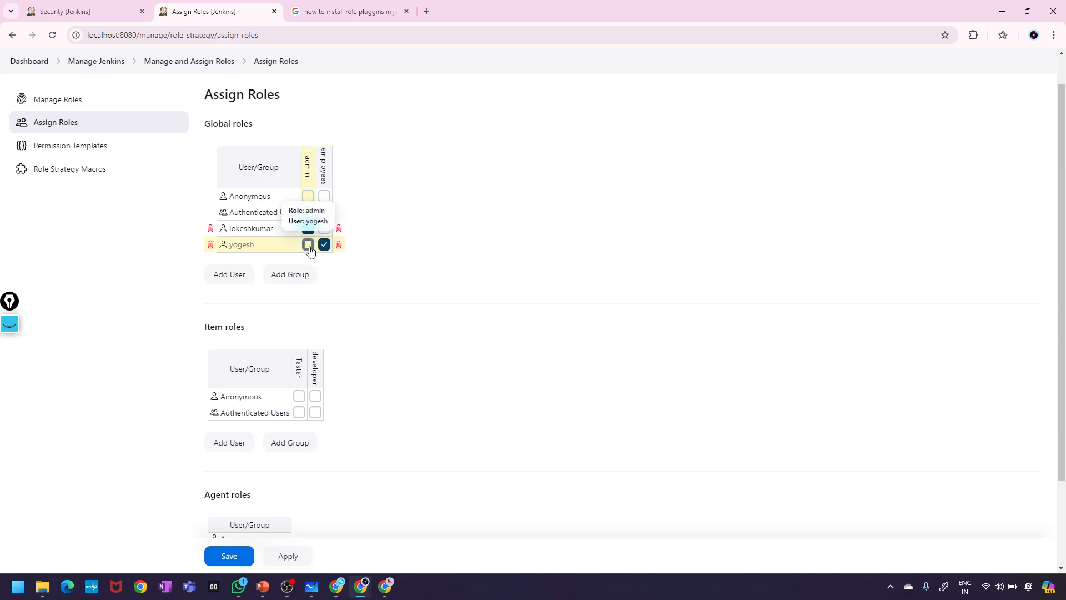
left_click(308, 246)
left_click(324, 245)
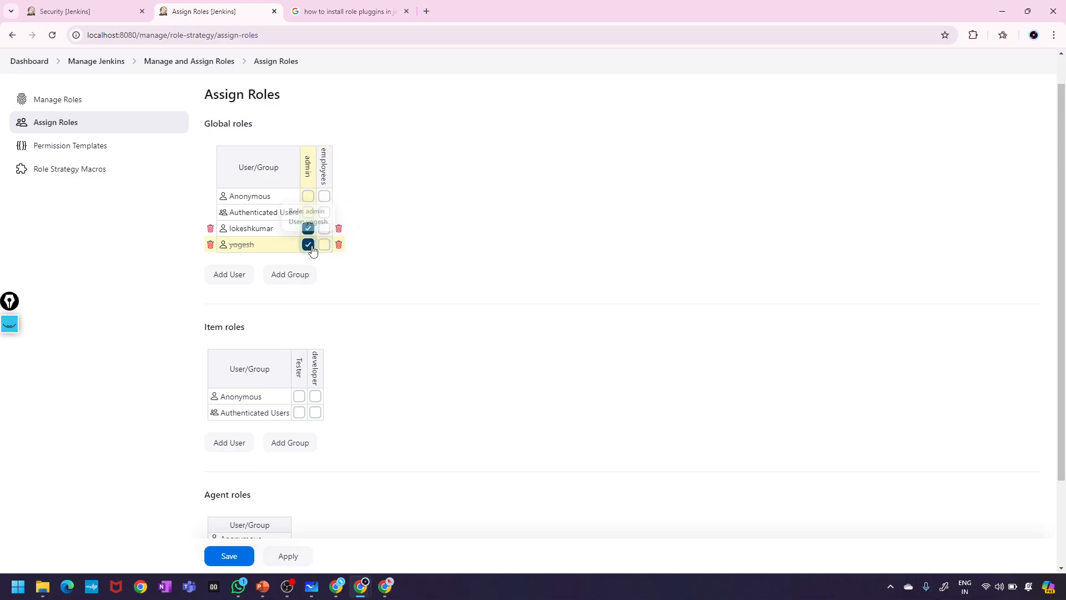
left_click(311, 247)
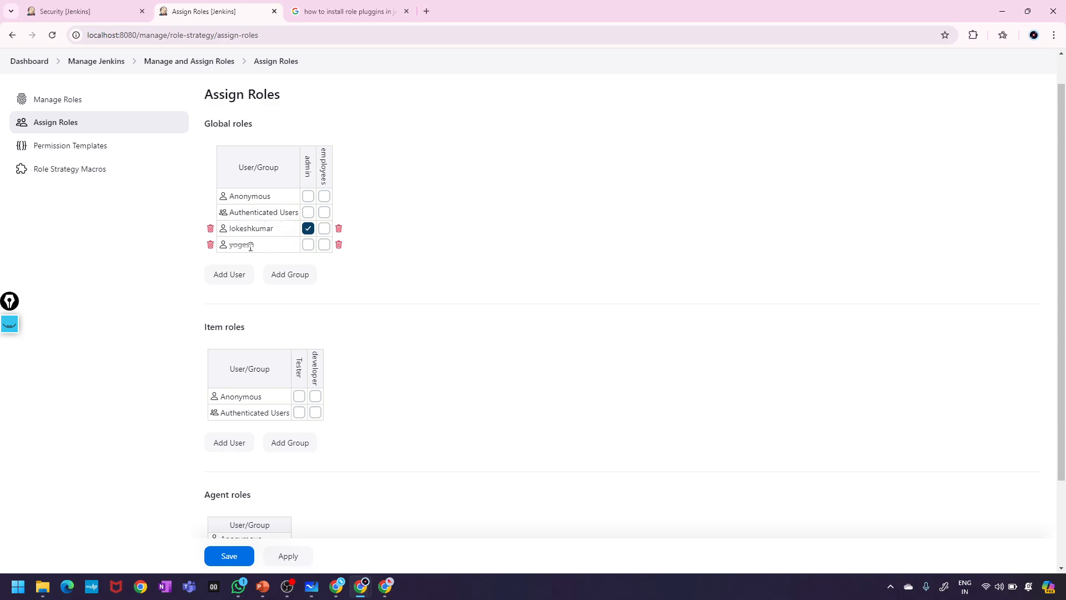
- Add two more users by their user IDs to the Global roles table
left_click(227, 275)
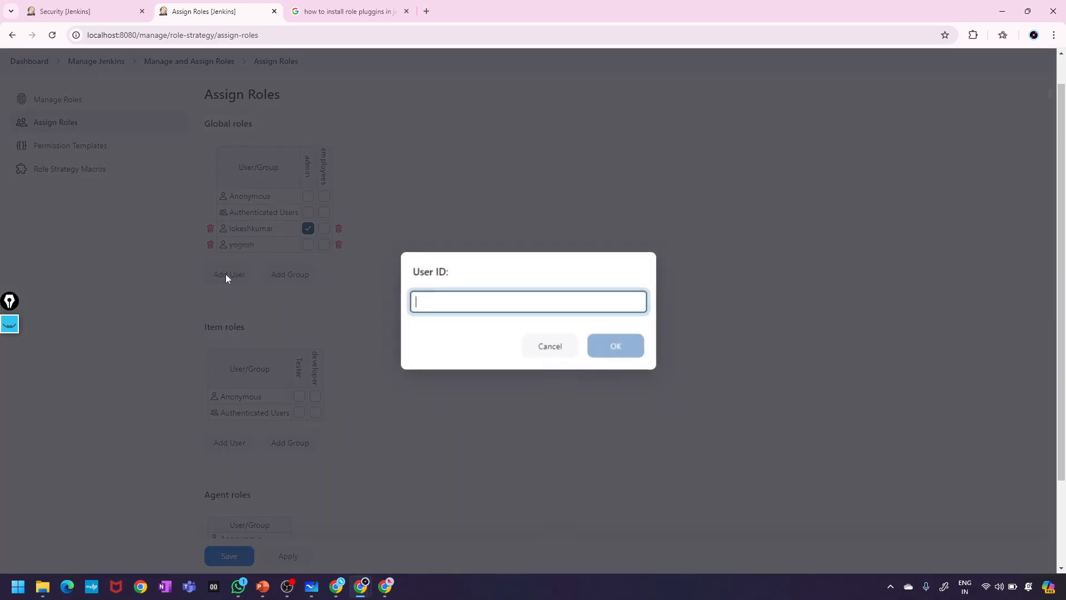
type("yogi")
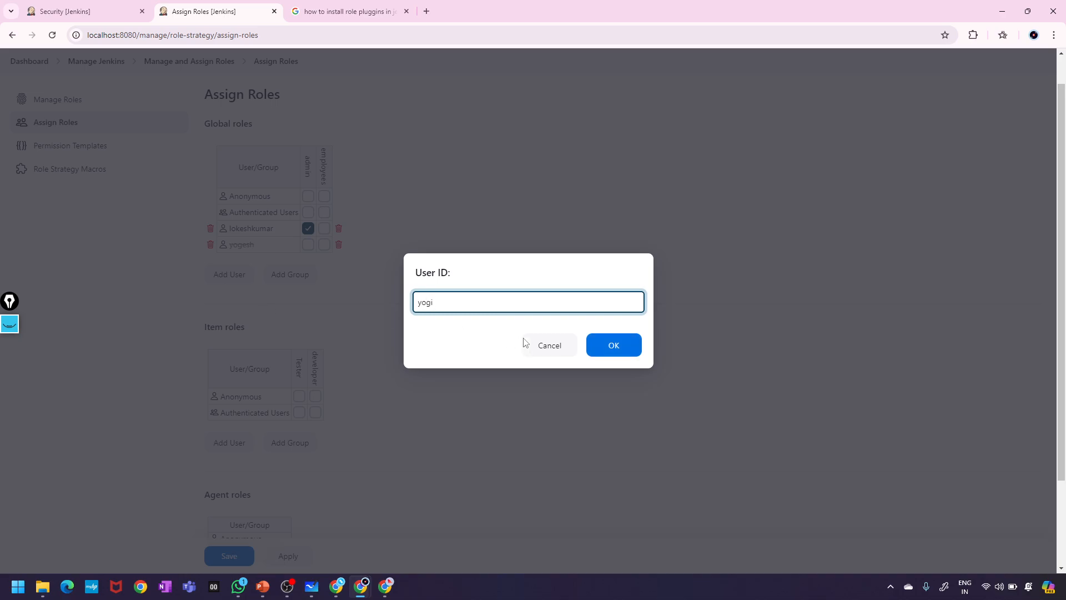
left_click(629, 351)
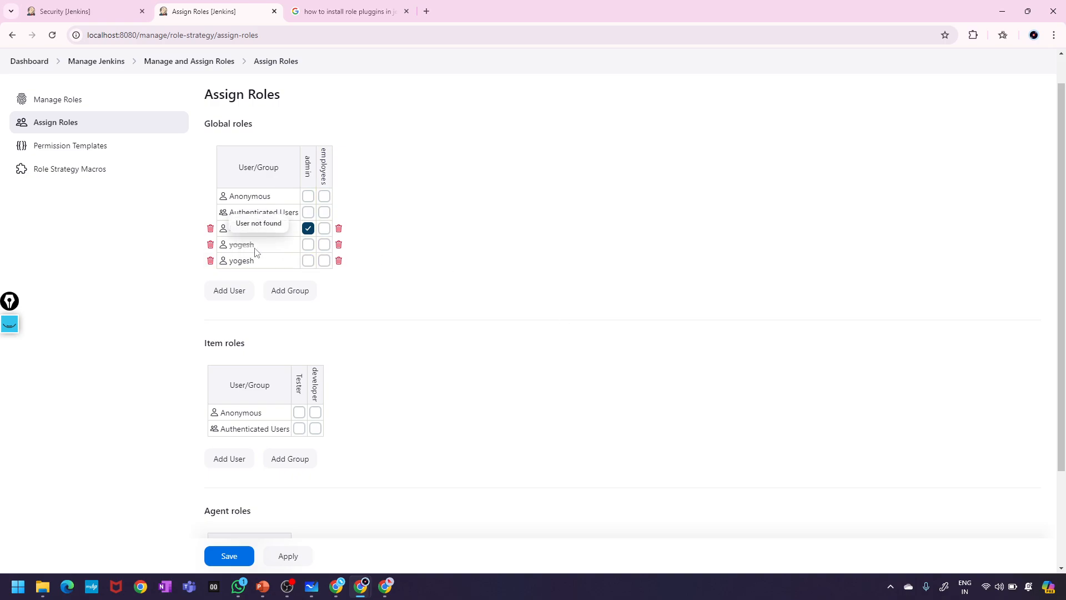
left_click(237, 290)
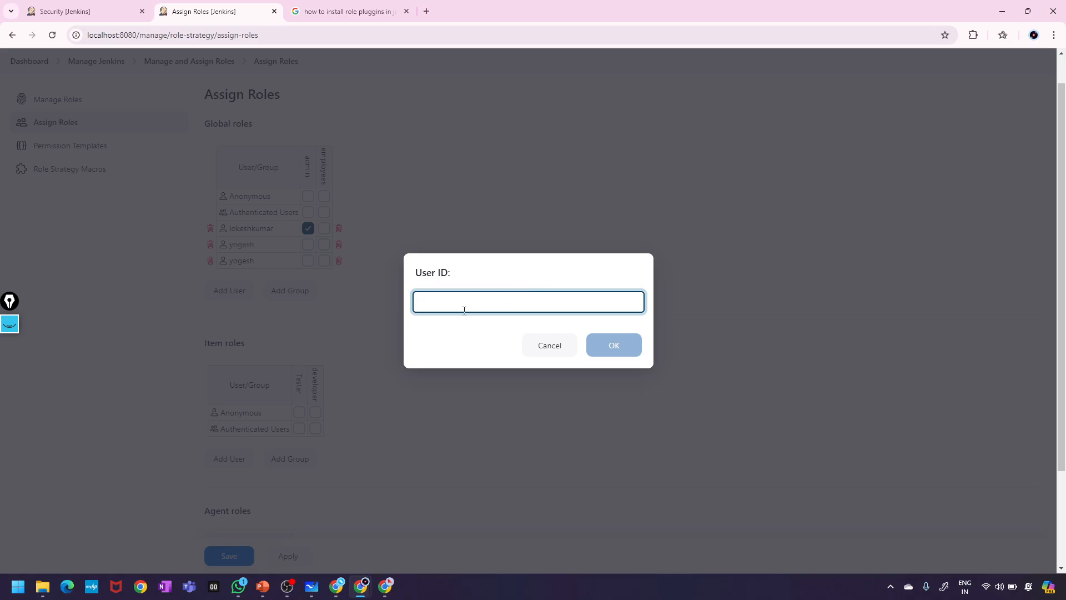
type("yesh")
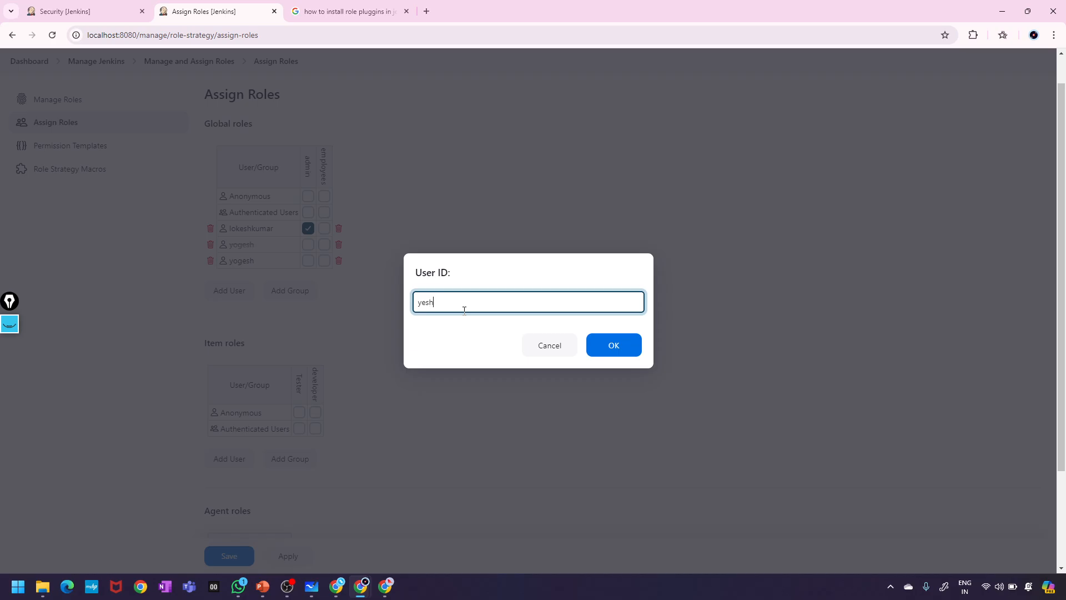
type("wanth")
left_click(614, 345)
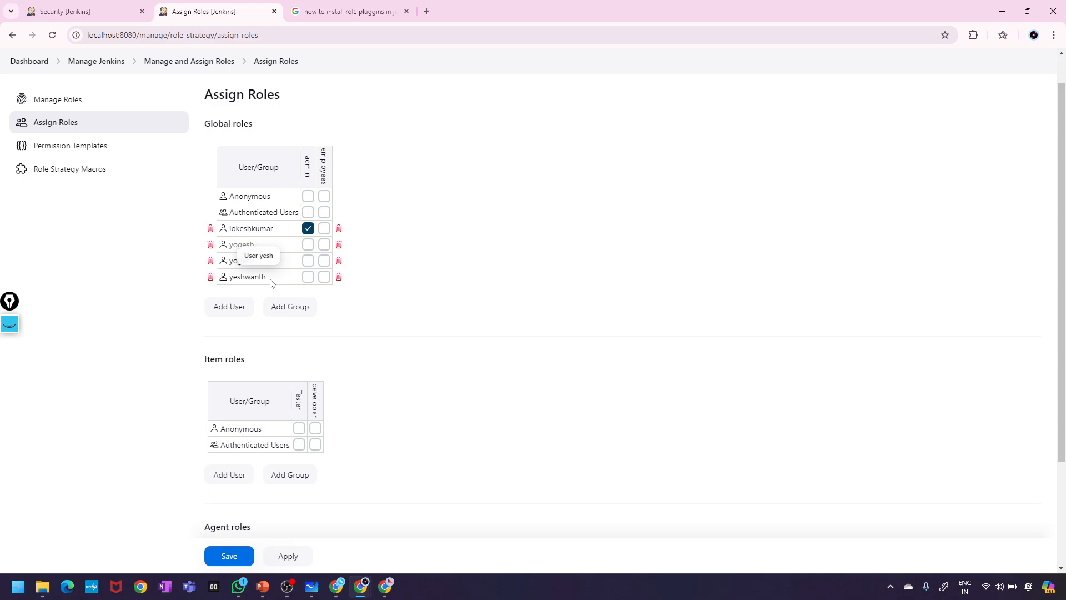
double_click(259, 261)
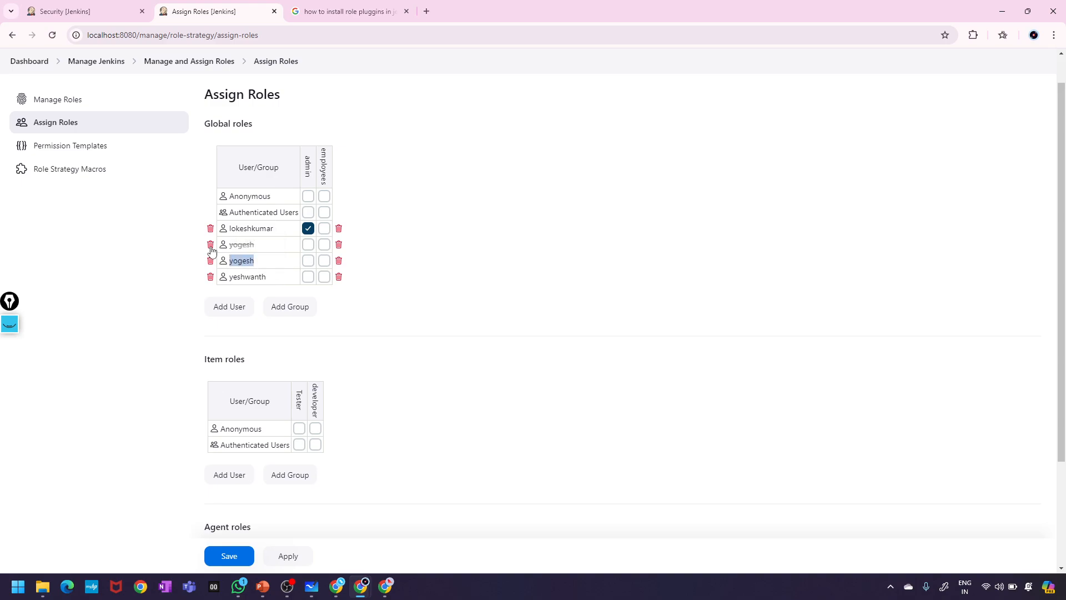
- Delete the struck-out user row, tick employees for both new users, and keep admin on the first
left_click(210, 245)
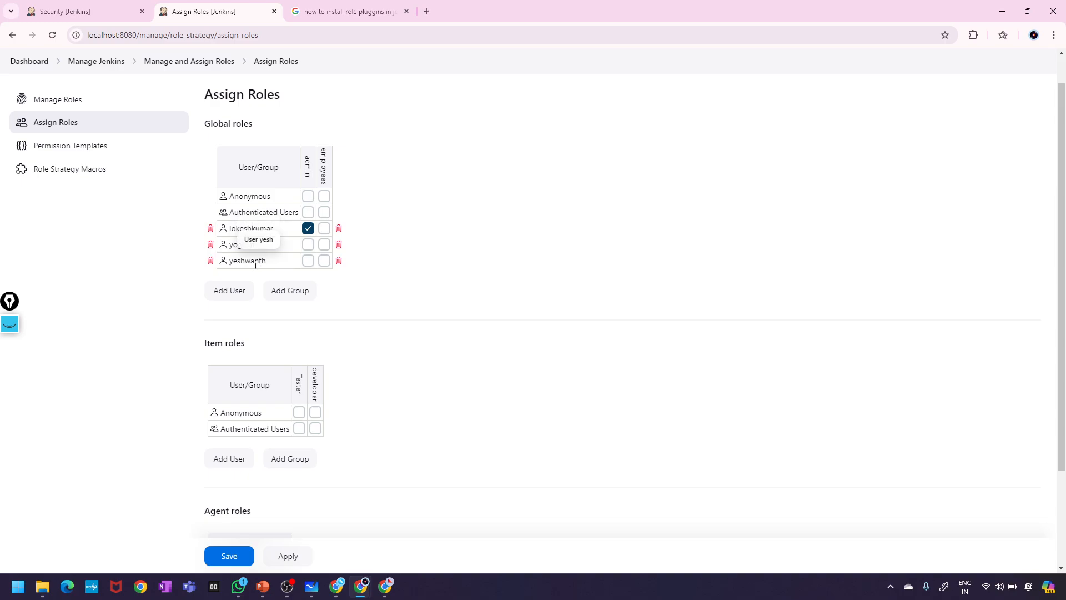
left_click(325, 245)
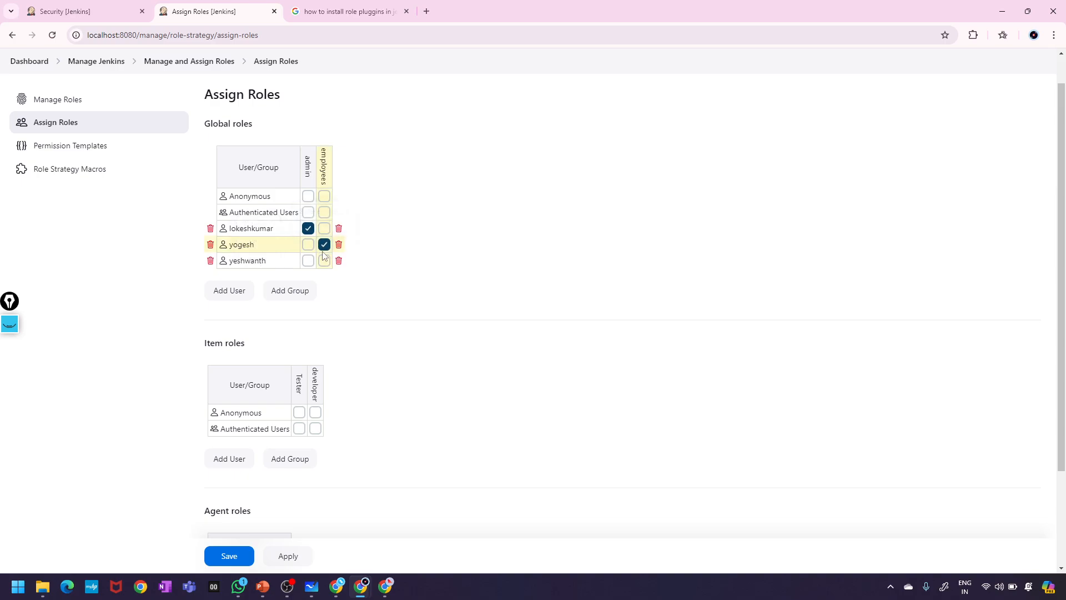
left_click(324, 260)
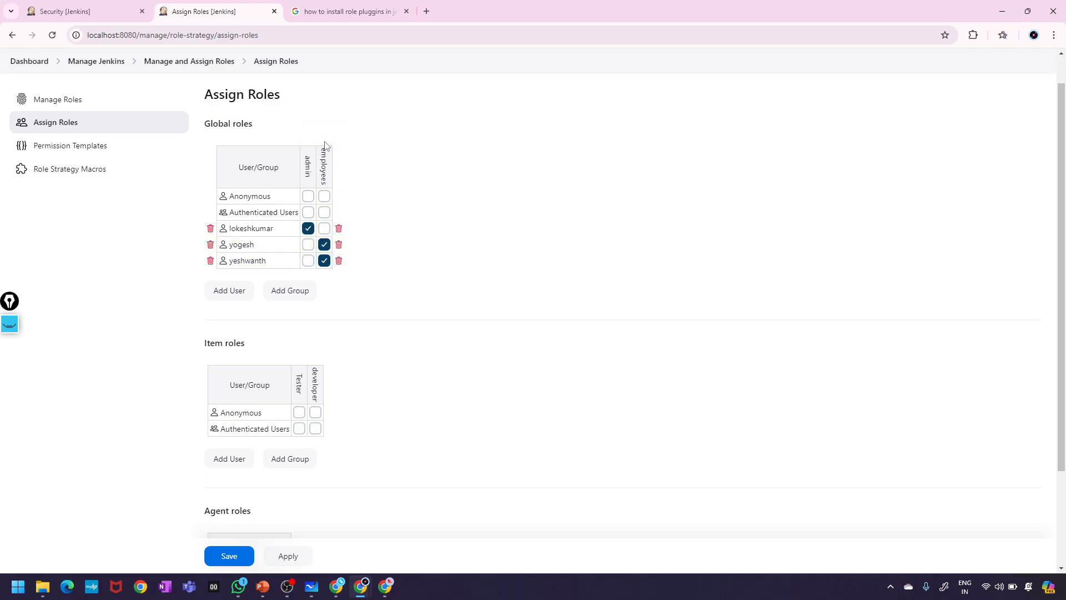
left_click_drag(324, 148, 326, 194)
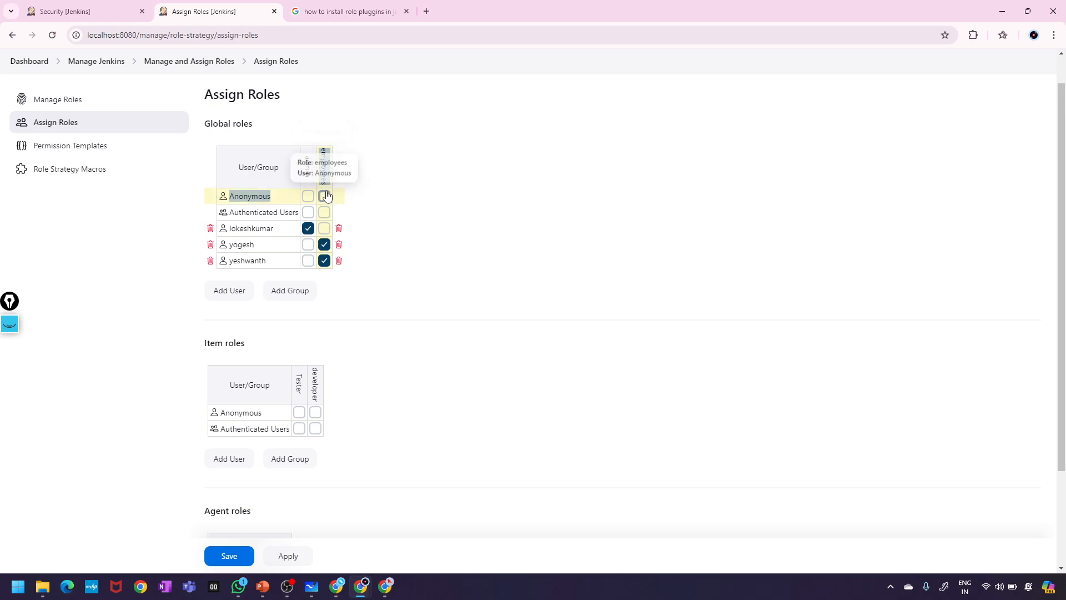
left_click(410, 237)
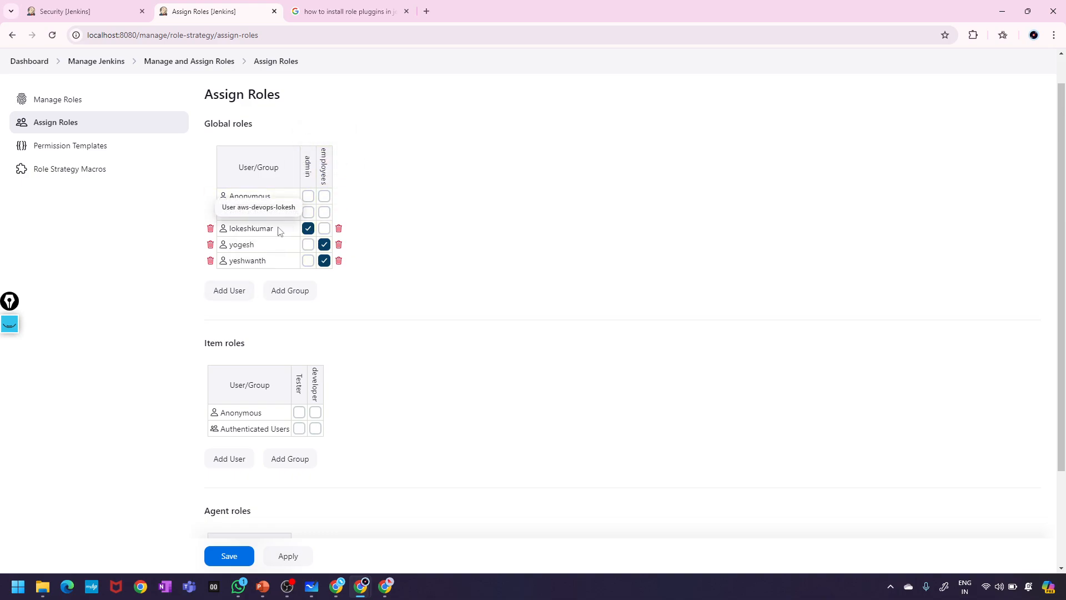
left_click_drag(276, 229, 220, 229)
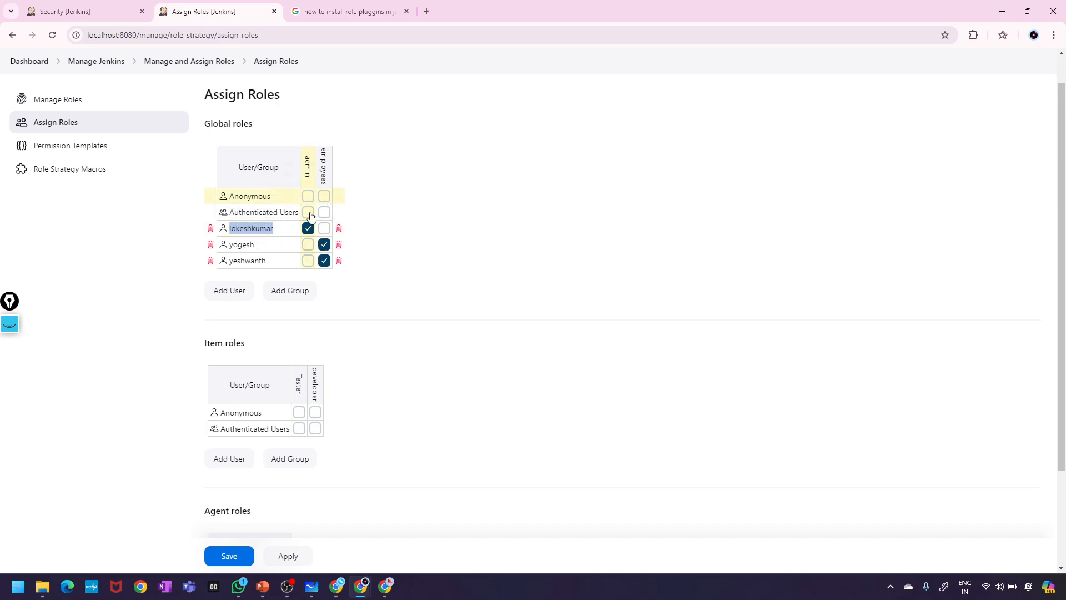
left_click(307, 232)
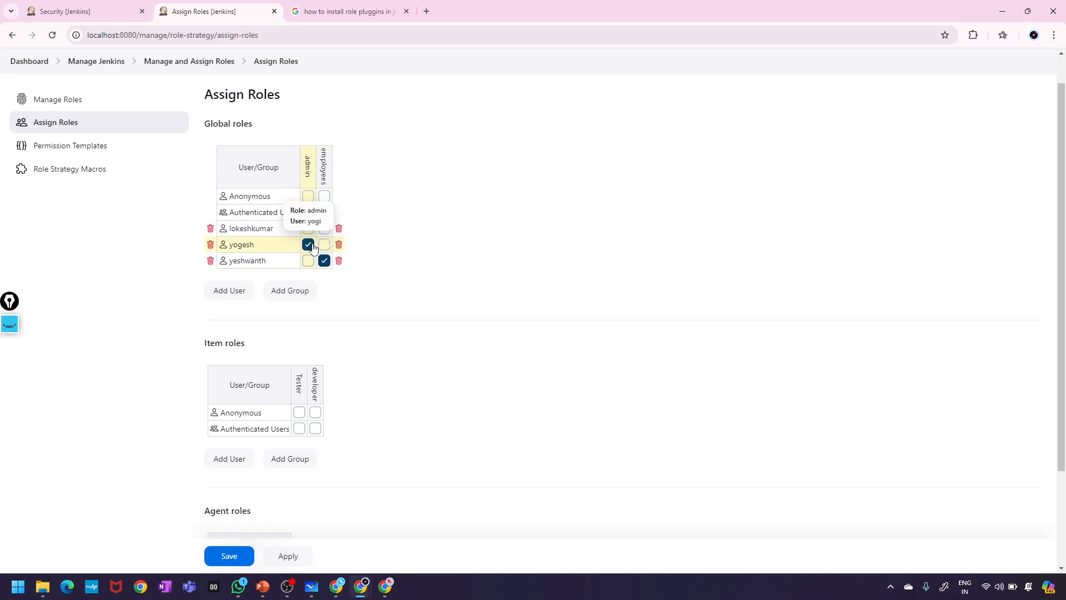
left_click(324, 245)
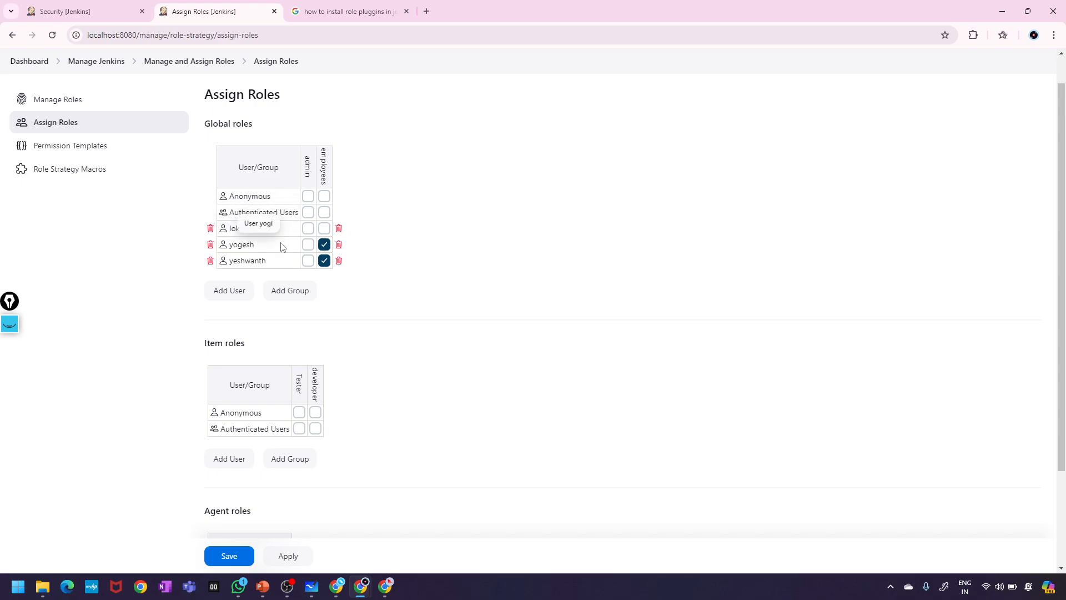
left_click(307, 228)
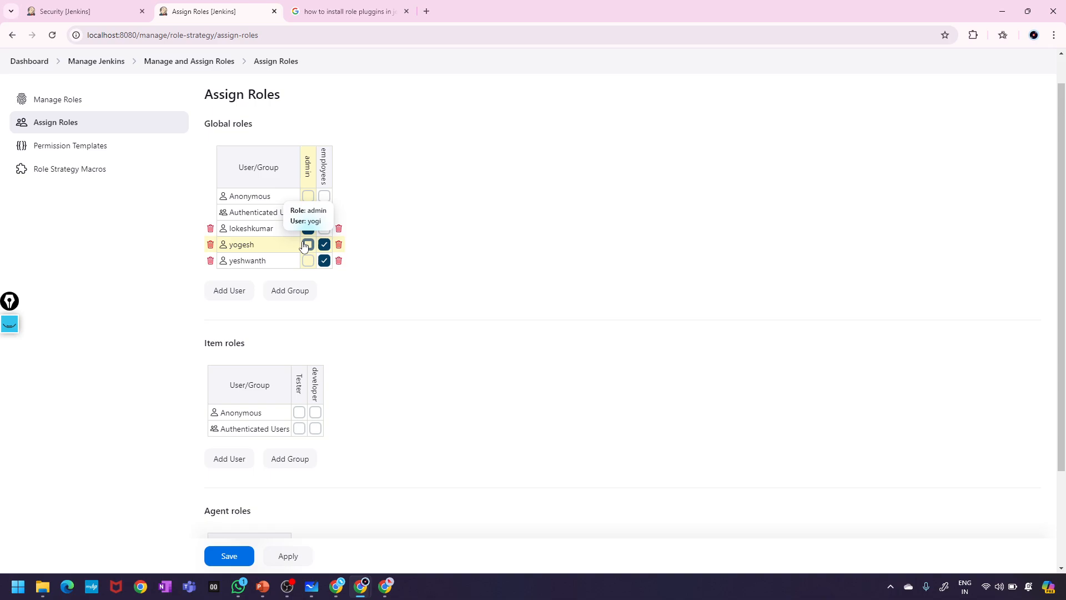
scroll(304, 245, "down", 3)
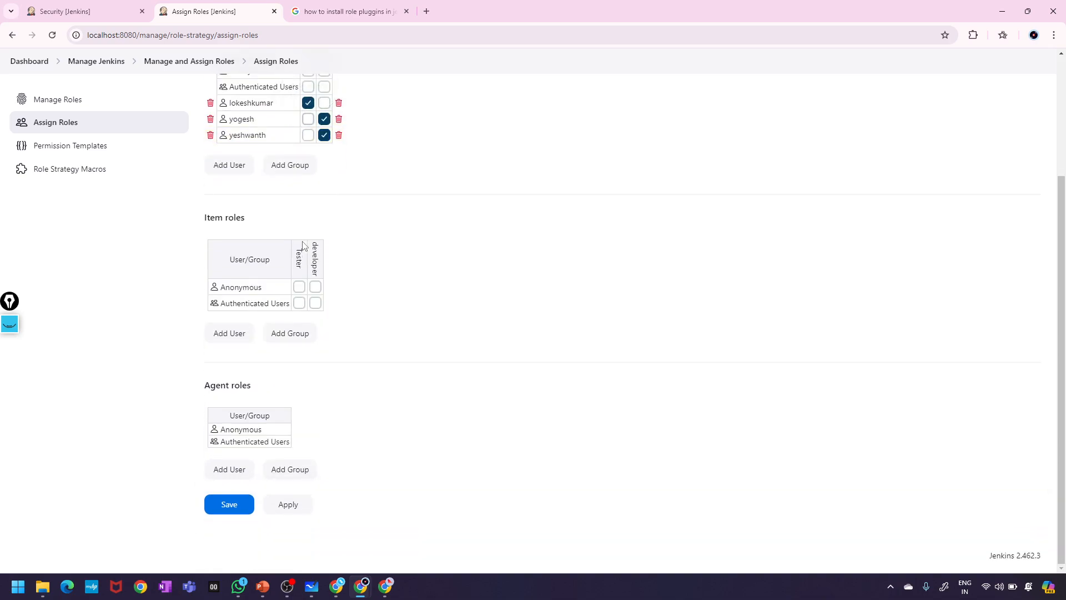
left_click(227, 336)
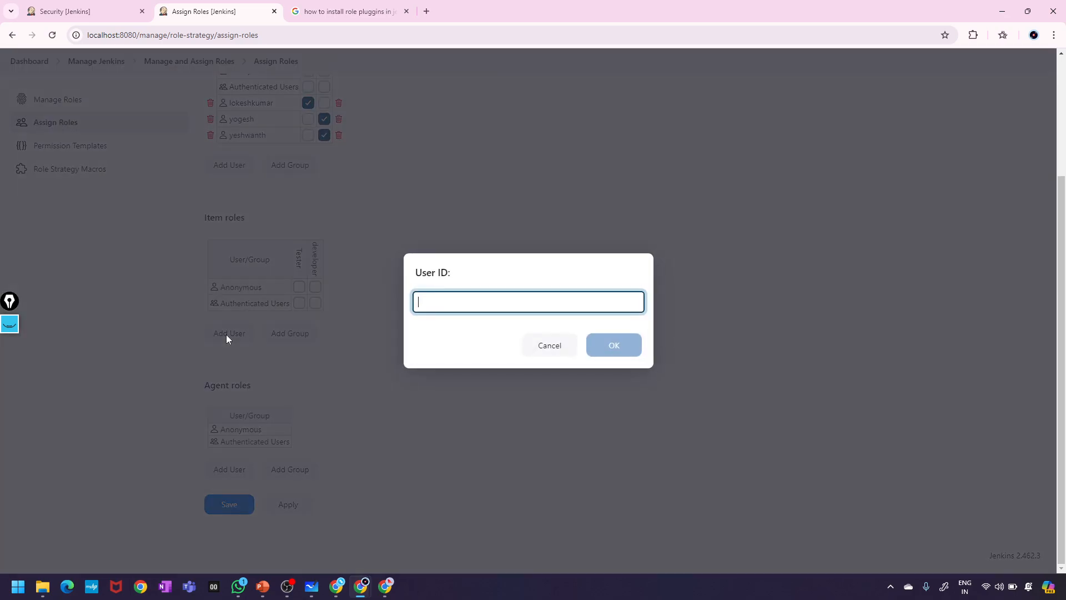
type("dev")
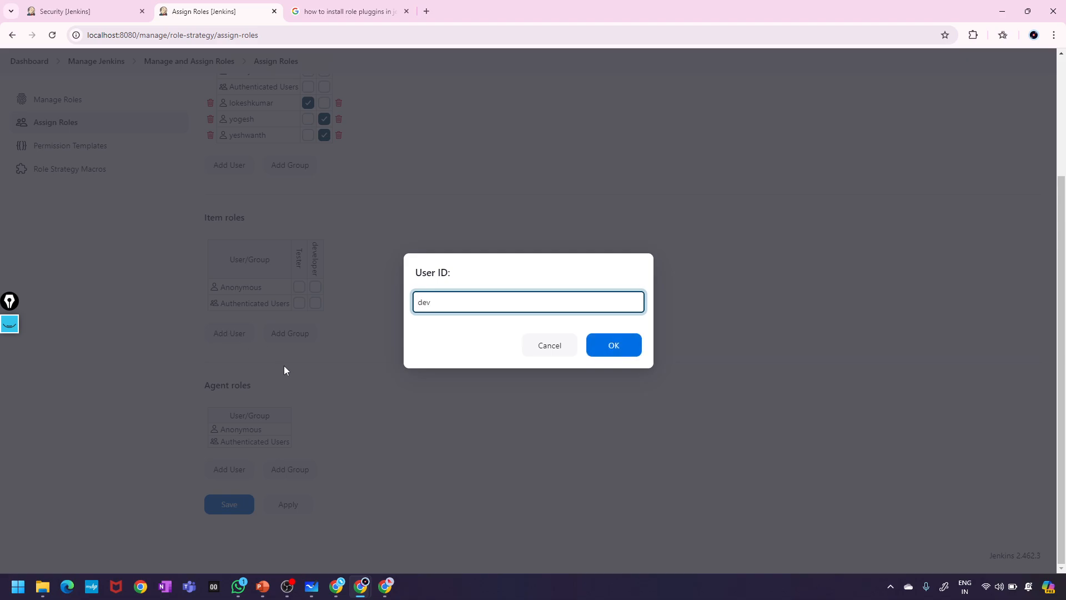
left_click(625, 354)
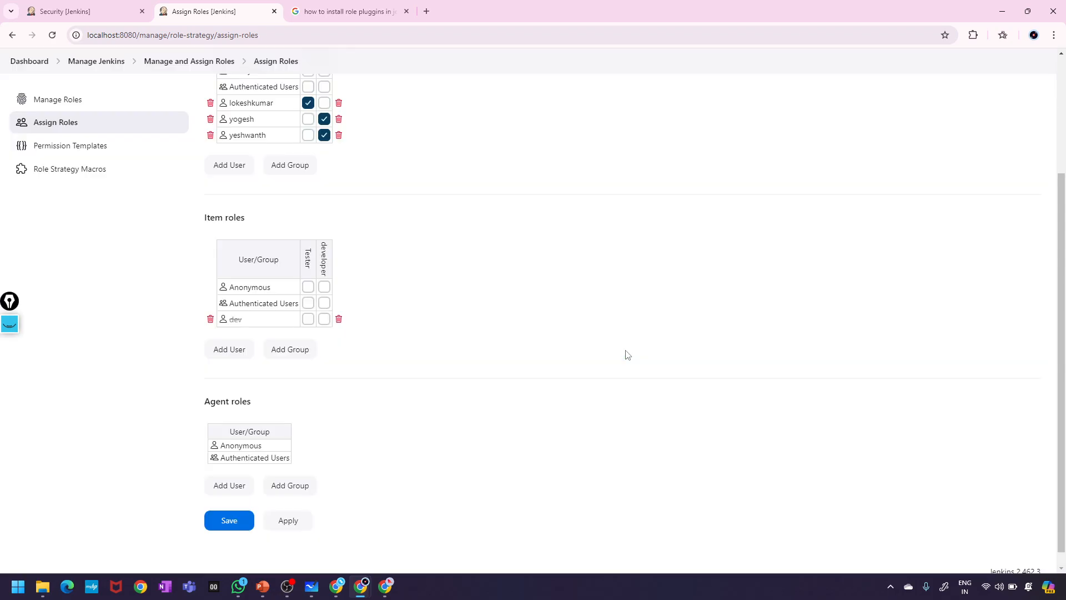
left_click(233, 348)
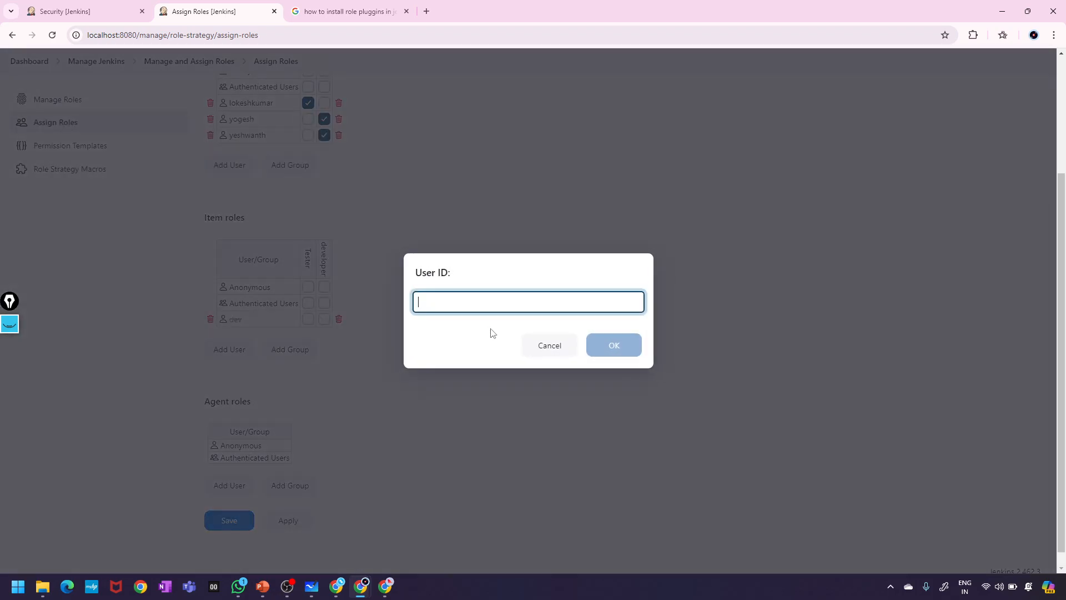
type("deve")
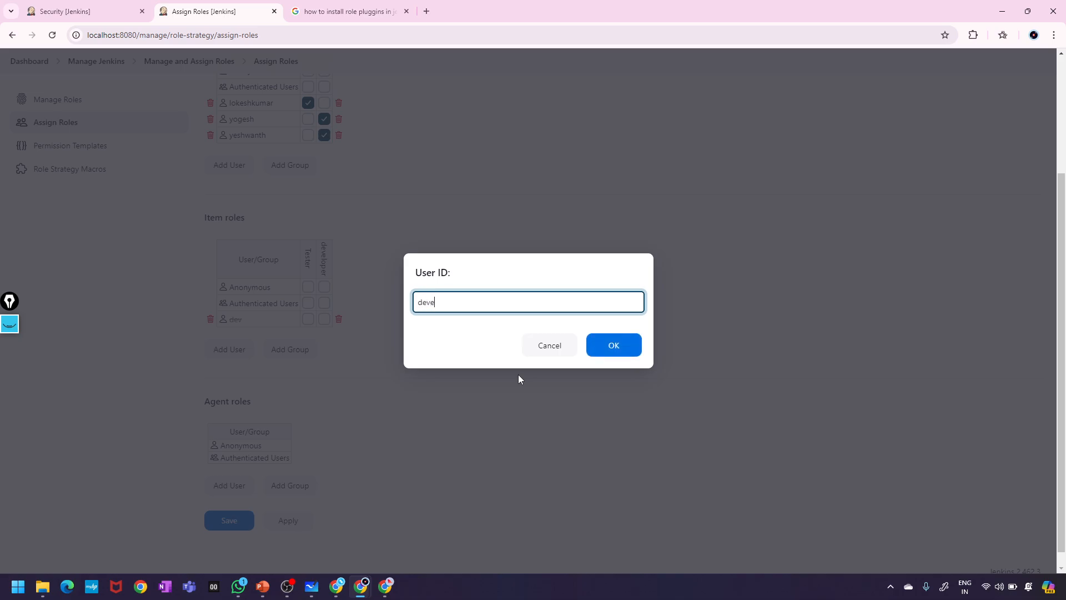
type("loper")
left_click(613, 353)
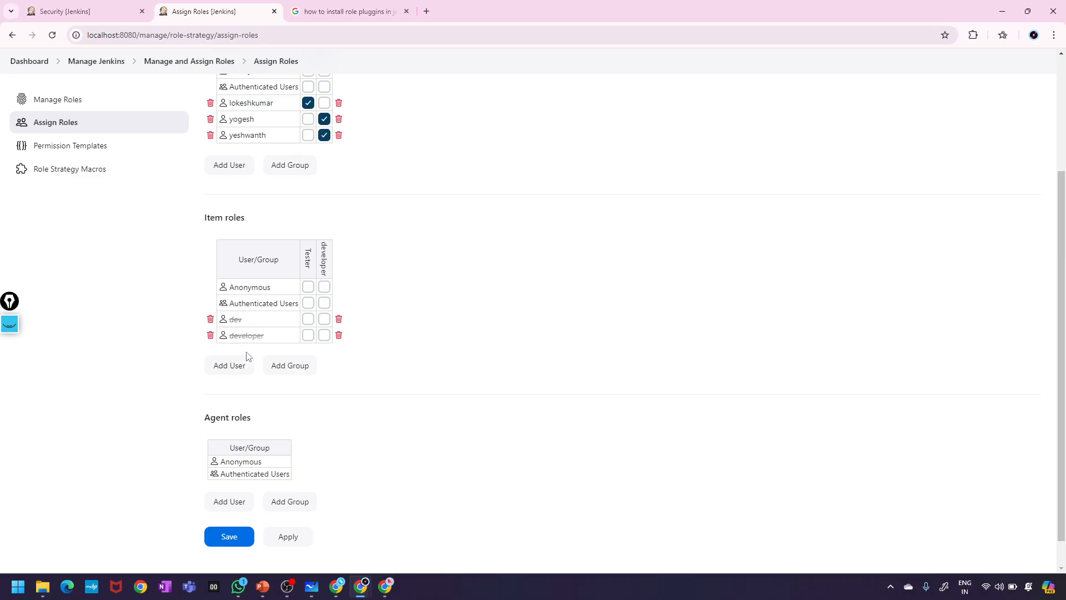
left_click(225, 365)
type("D")
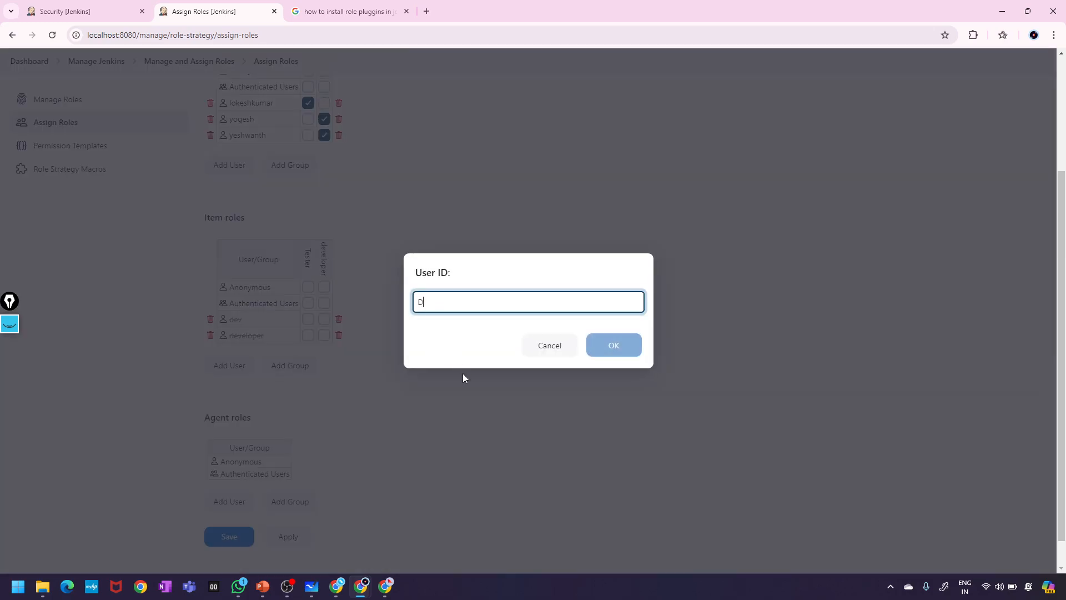
type("evelope")
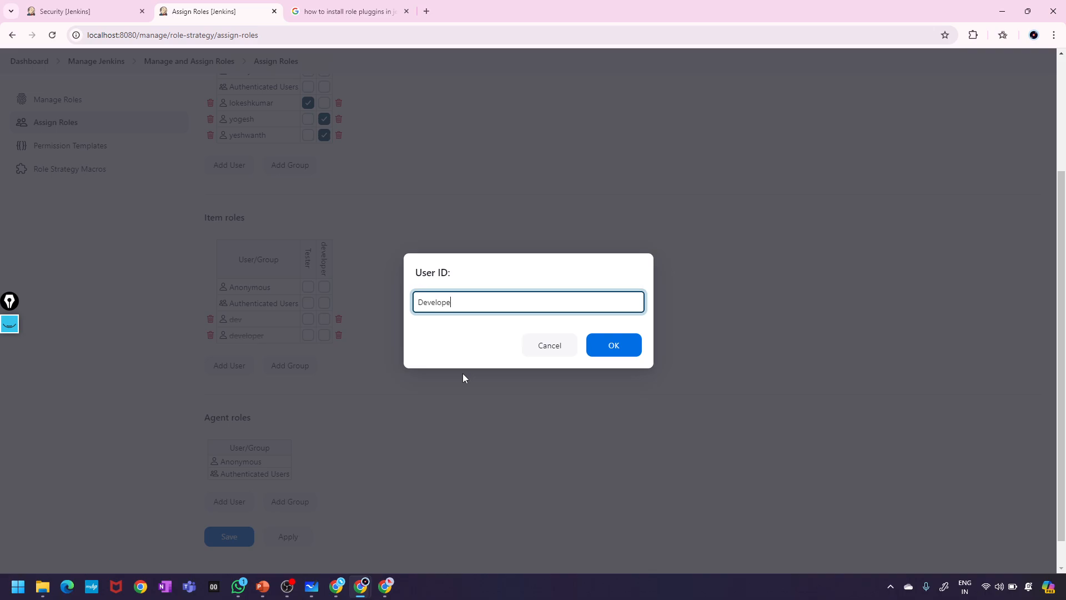
type("r")
left_click(613, 349)
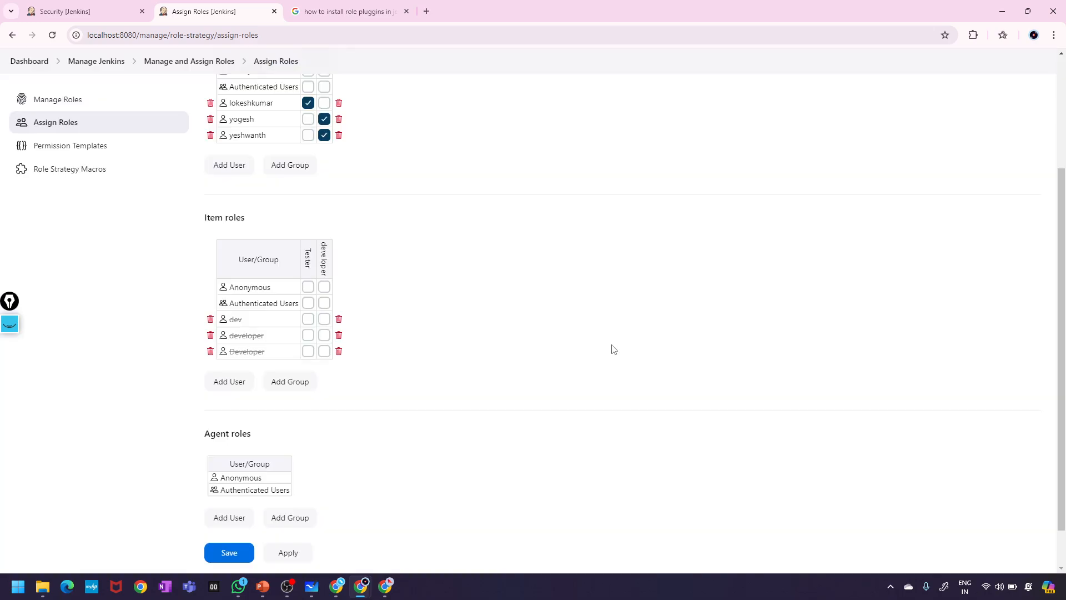
scroll(370, 386, "down", 1)
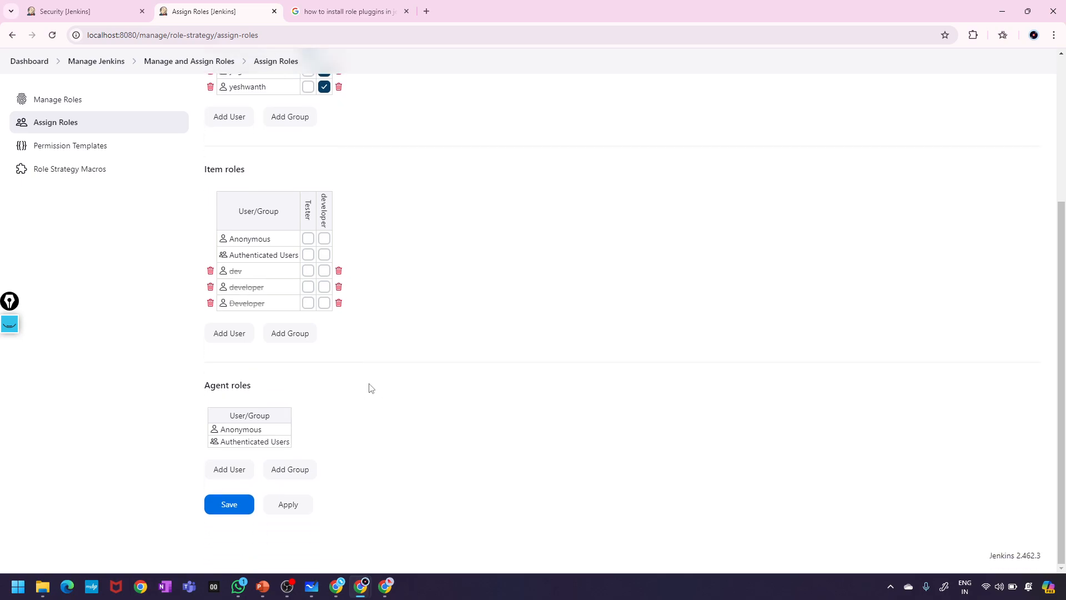
scroll(371, 388, "up", 2)
scroll(370, 387, "down", 1)
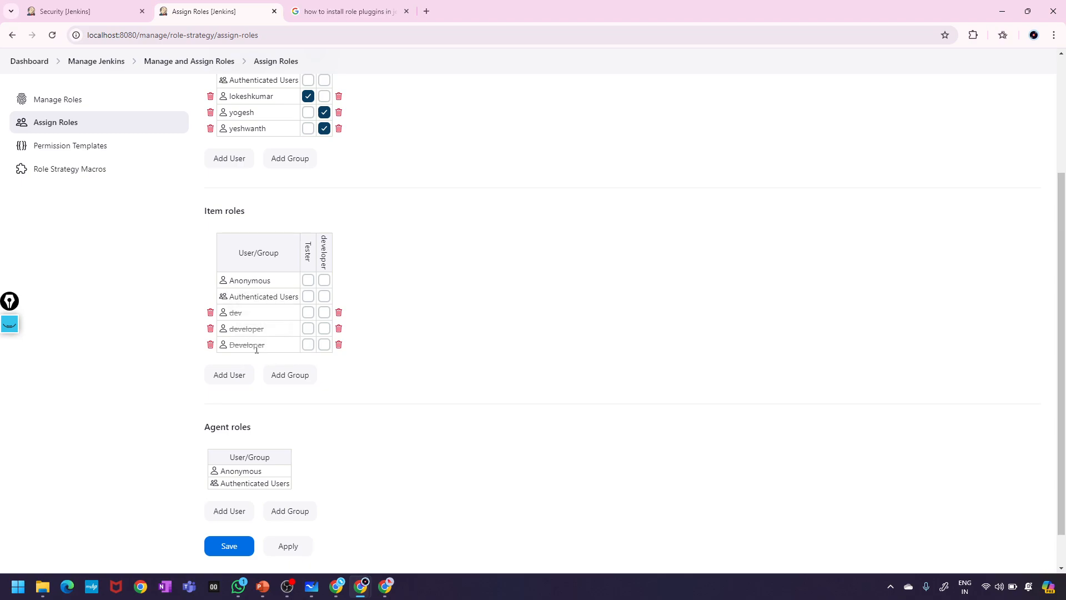
left_click(210, 313)
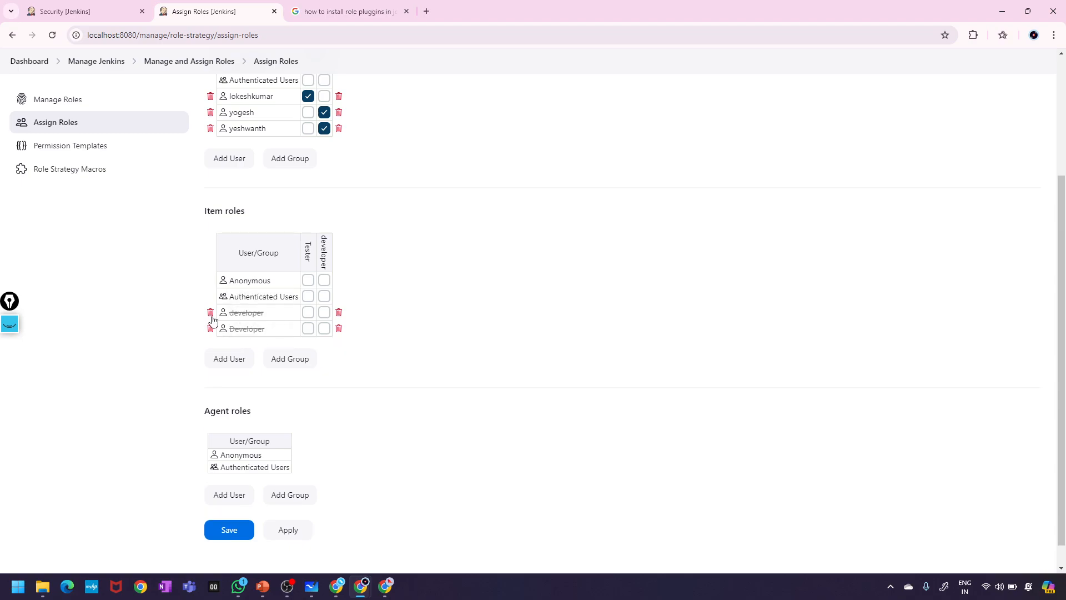
left_click(211, 313)
left_click(210, 313)
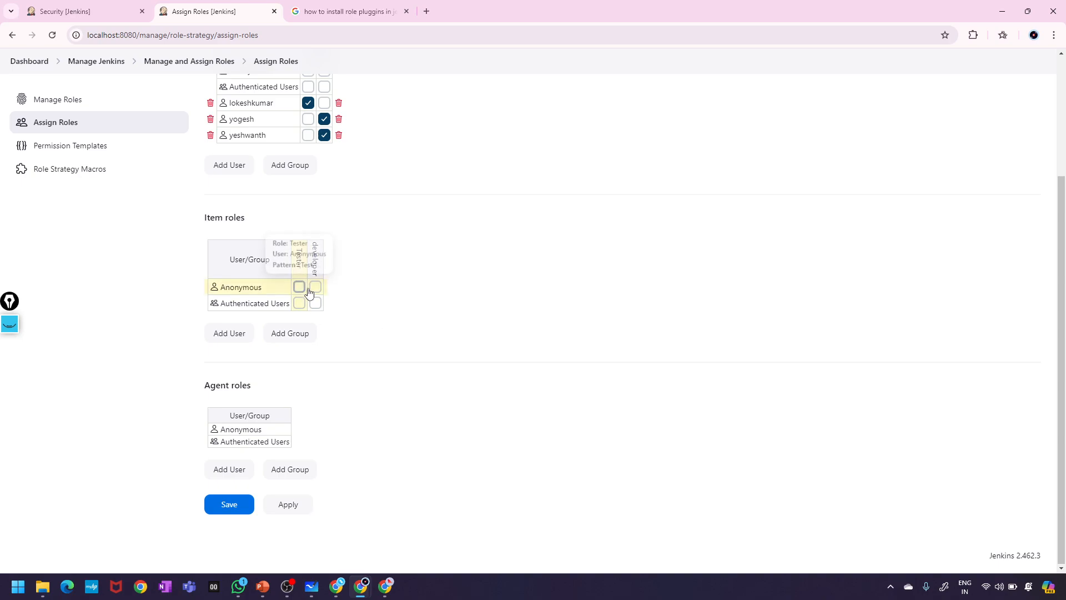
- Add both employee users by their IDs to the Item roles table
left_click(220, 334)
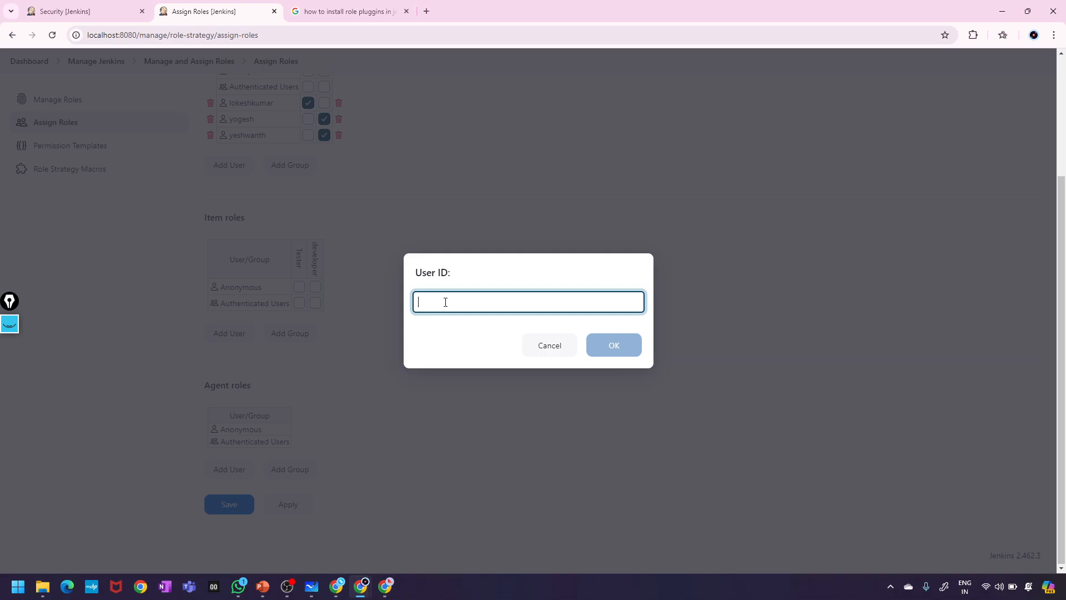
type("y")
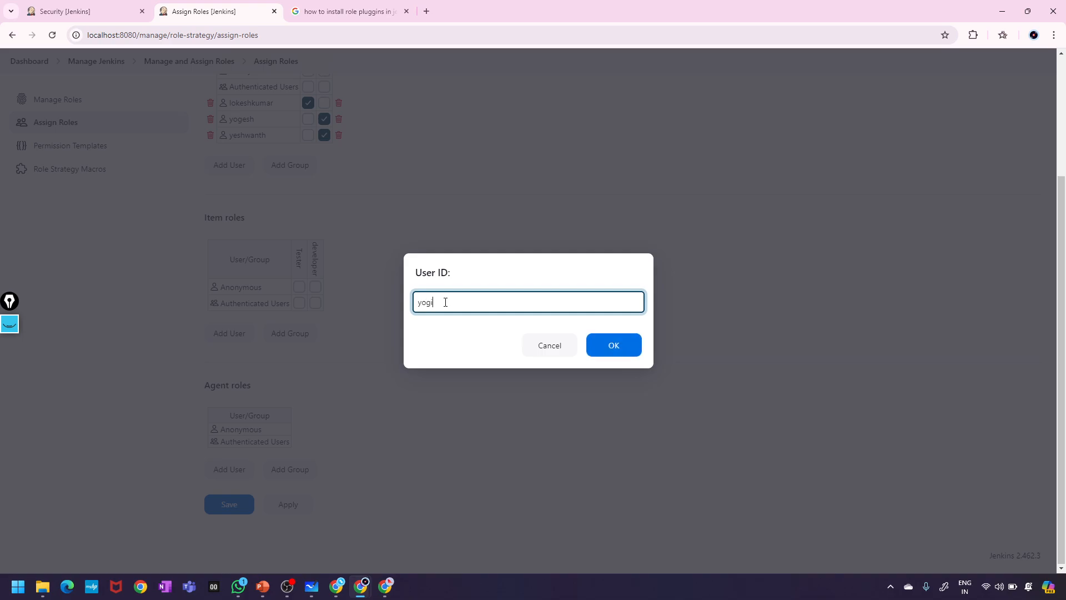
type("ogi")
left_click(624, 352)
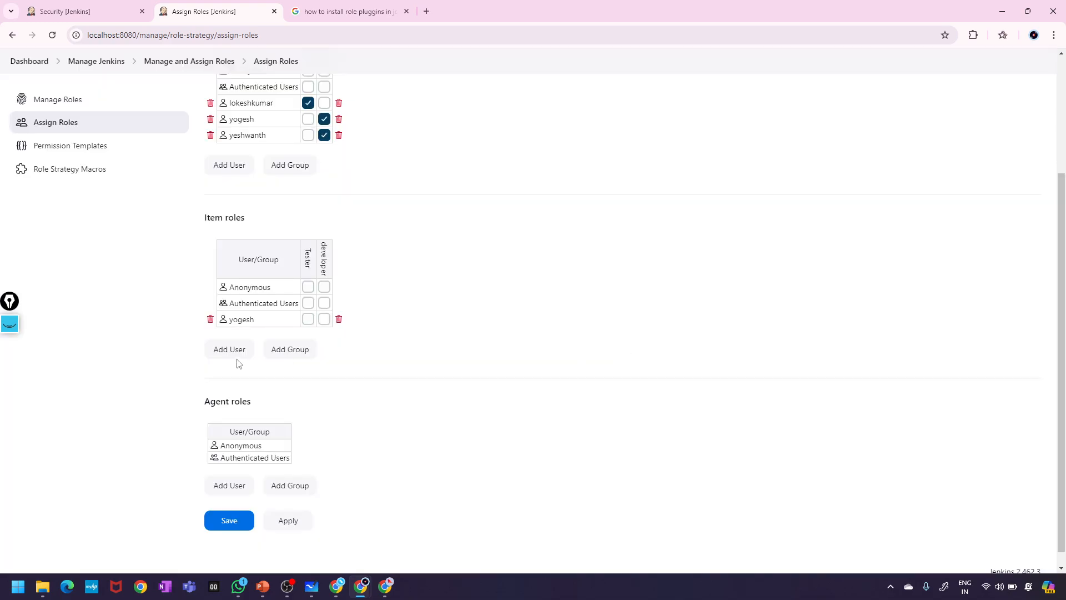
left_click(231, 357)
type("ye")
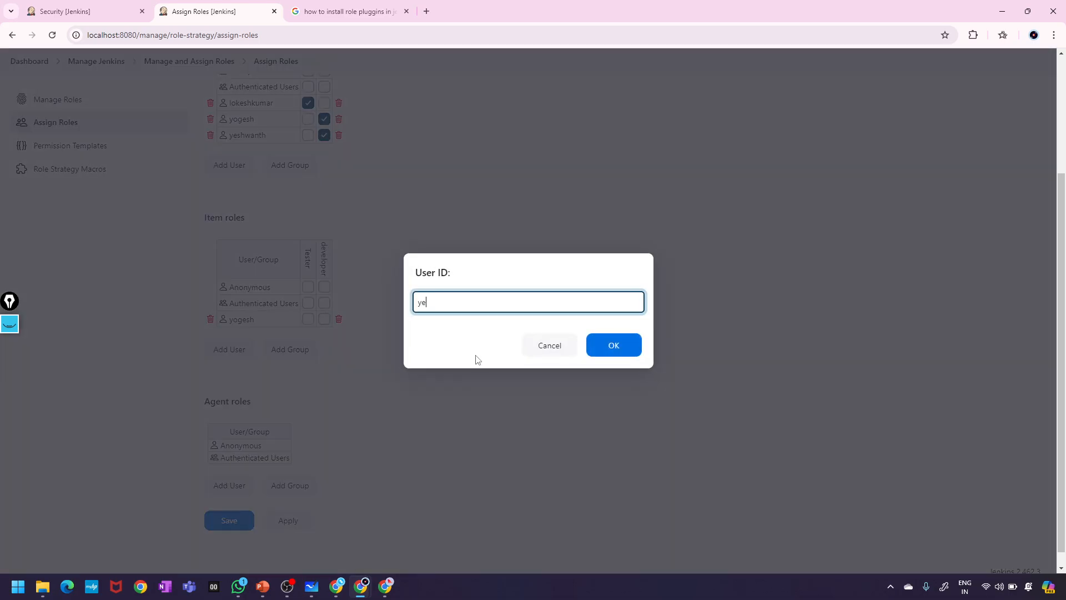
type("sh")
left_click(614, 348)
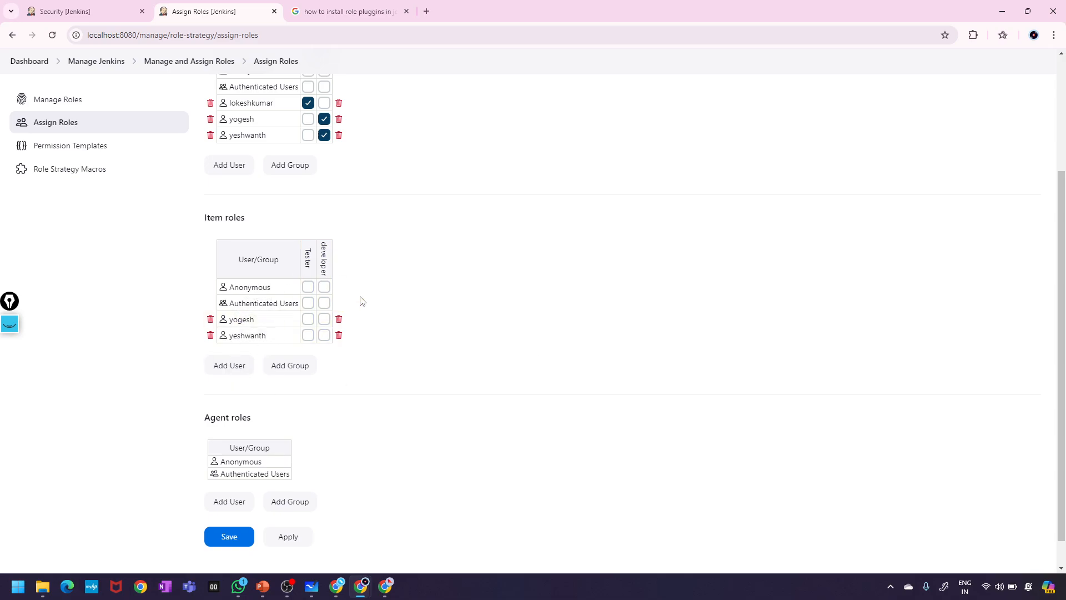
- Tick the Tester role for the first user and developer for the second
scroll(361, 300, "up", 3)
scroll(361, 300, "down", 2)
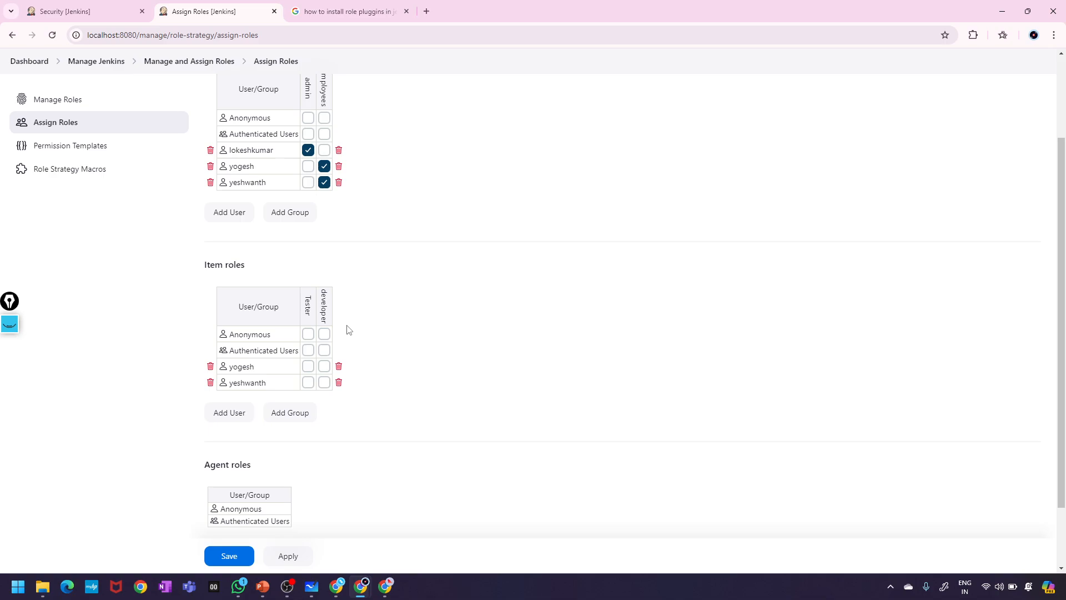
scroll(348, 329, "down", 1)
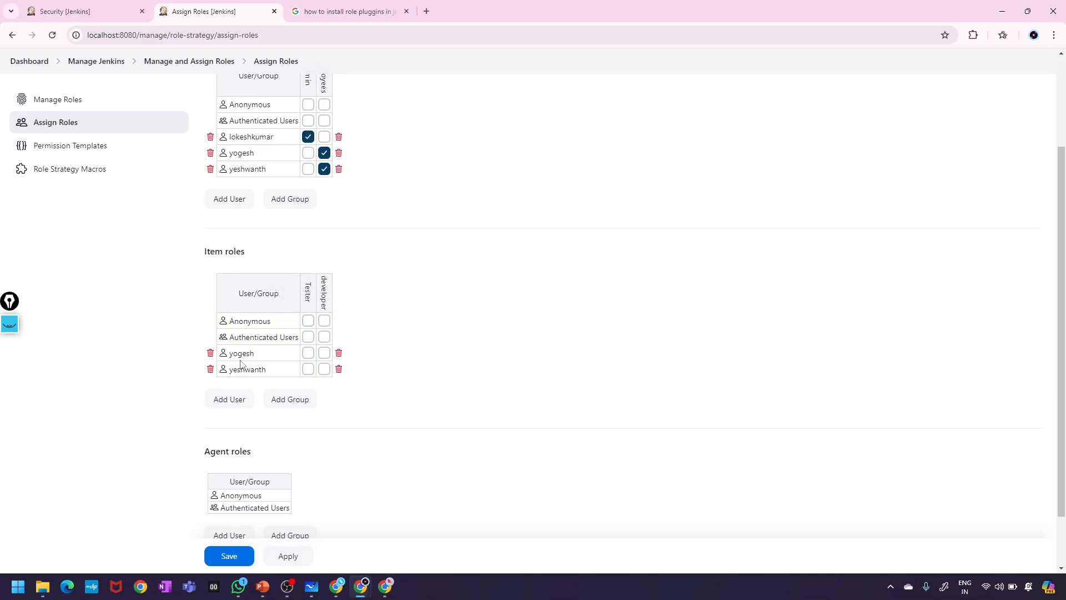
left_click(324, 369)
left_click(308, 353)
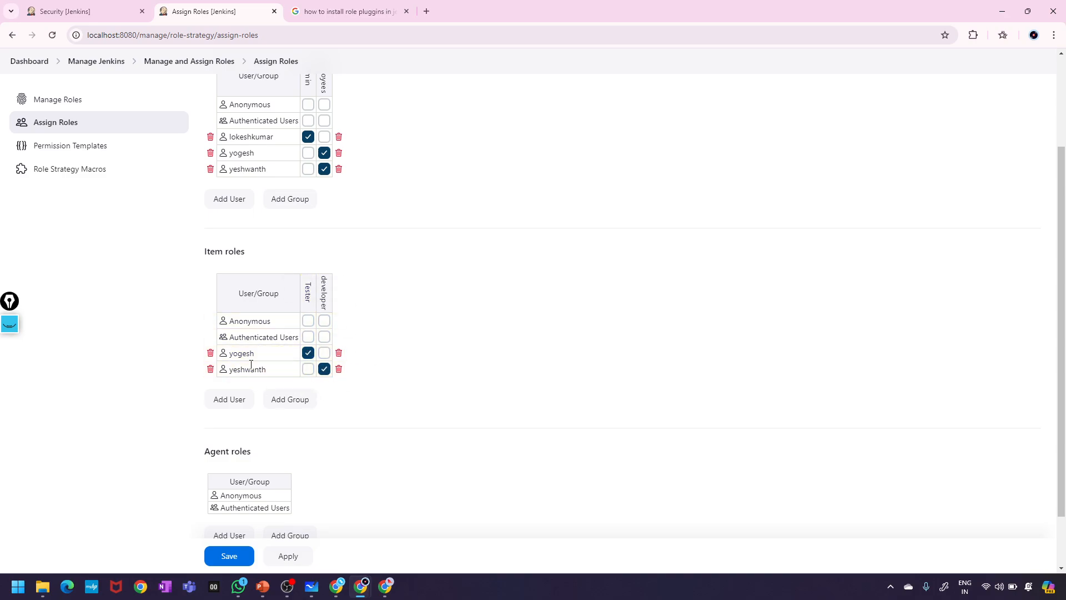
scroll(380, 419, "down", 2)
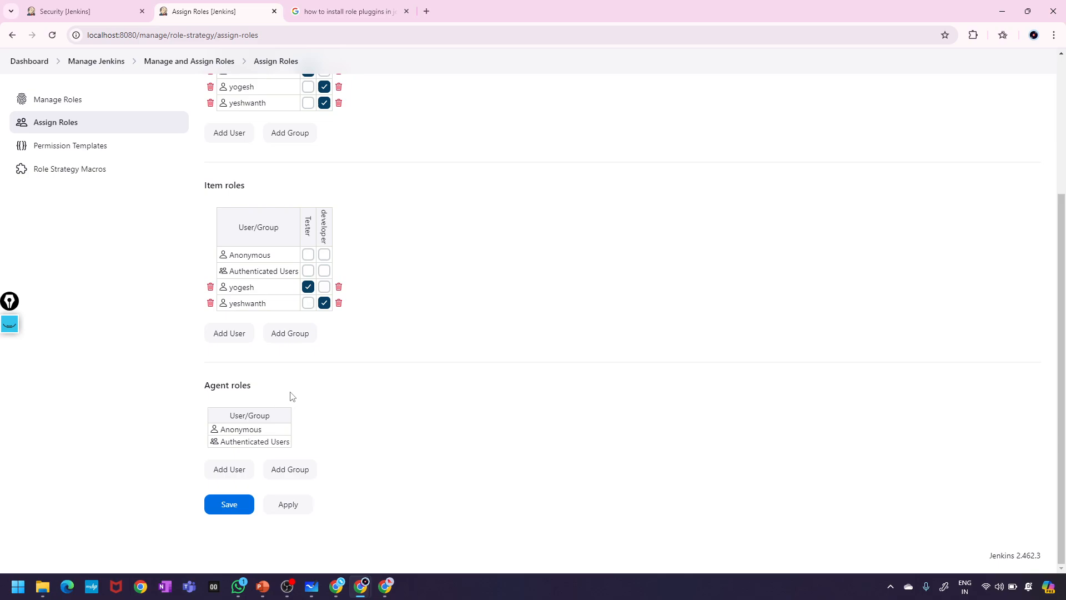
- Apply and save the role assignments, then review the Manage Roles page
left_click(281, 510)
left_click(225, 510)
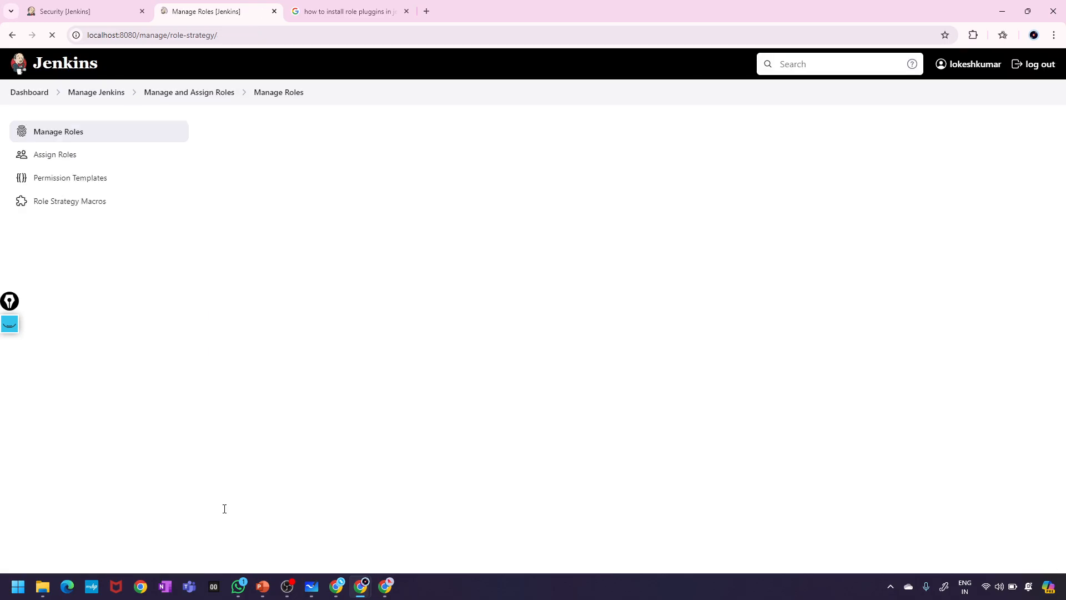
scroll(224, 509, "down", 15)
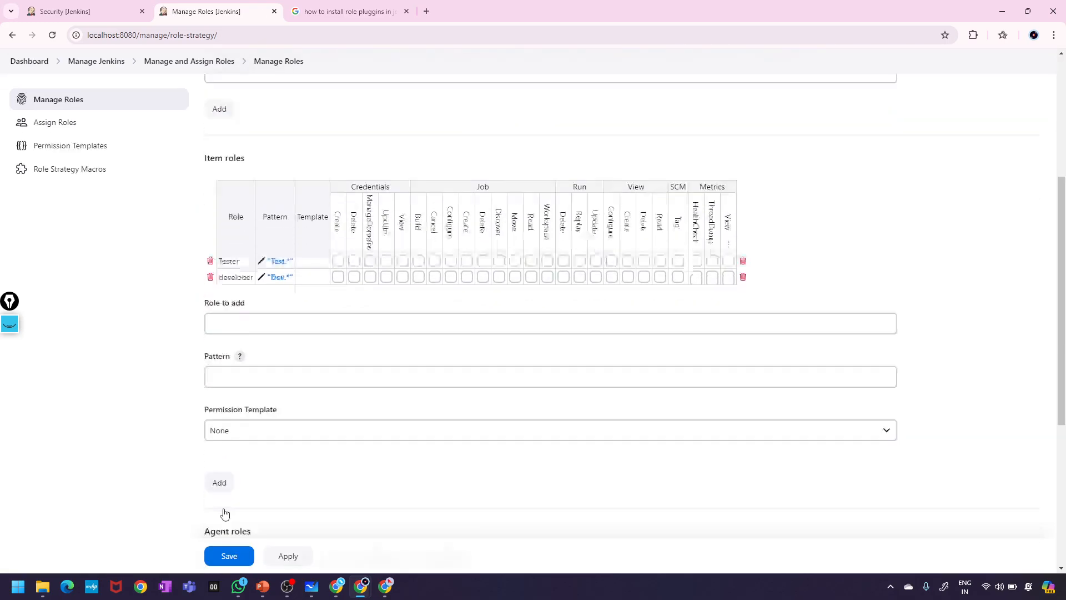
scroll(225, 511, "up", 15)
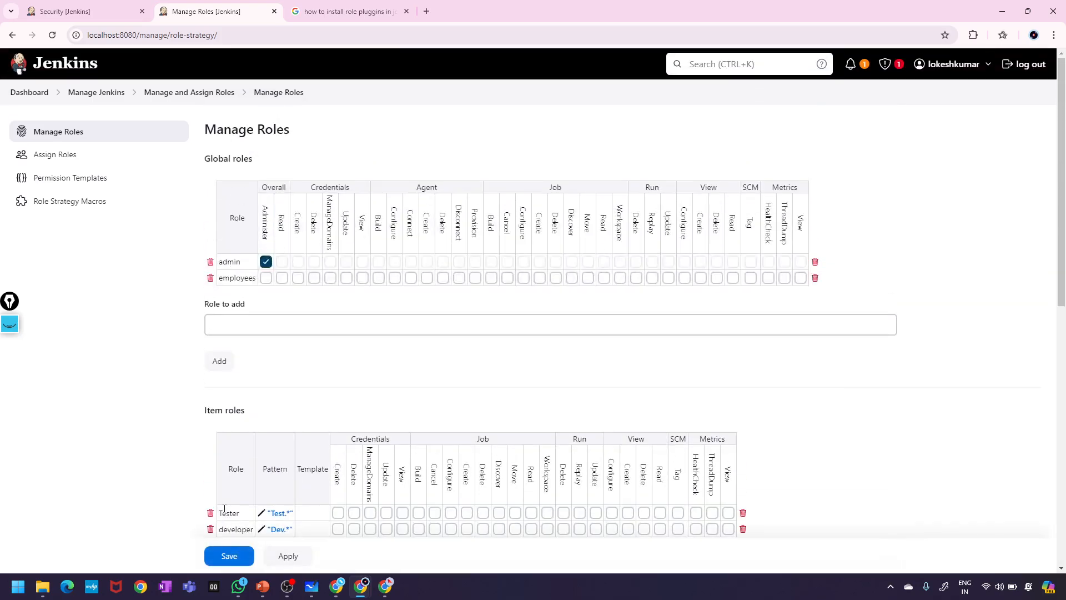
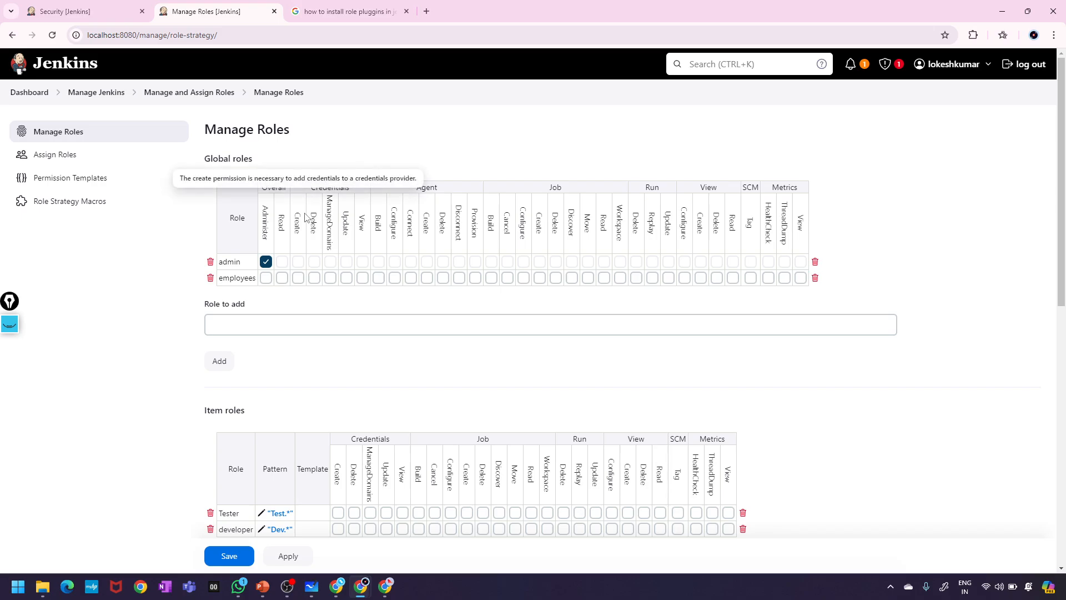
- Leave the employees global role with only Overall Read, save it, and bring up the test user's window
left_click(266, 278)
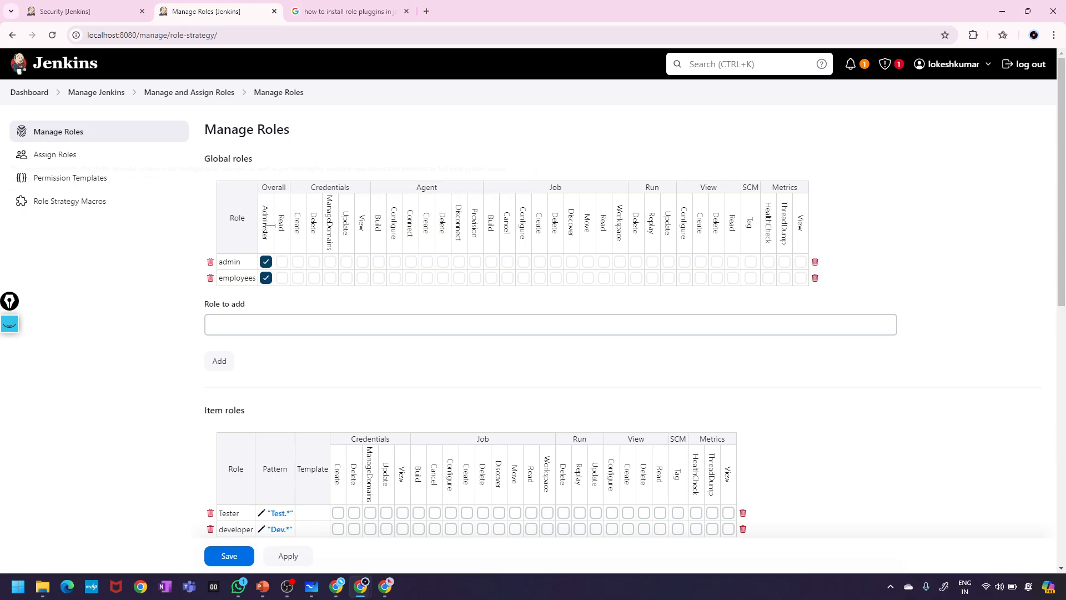
left_click(266, 278)
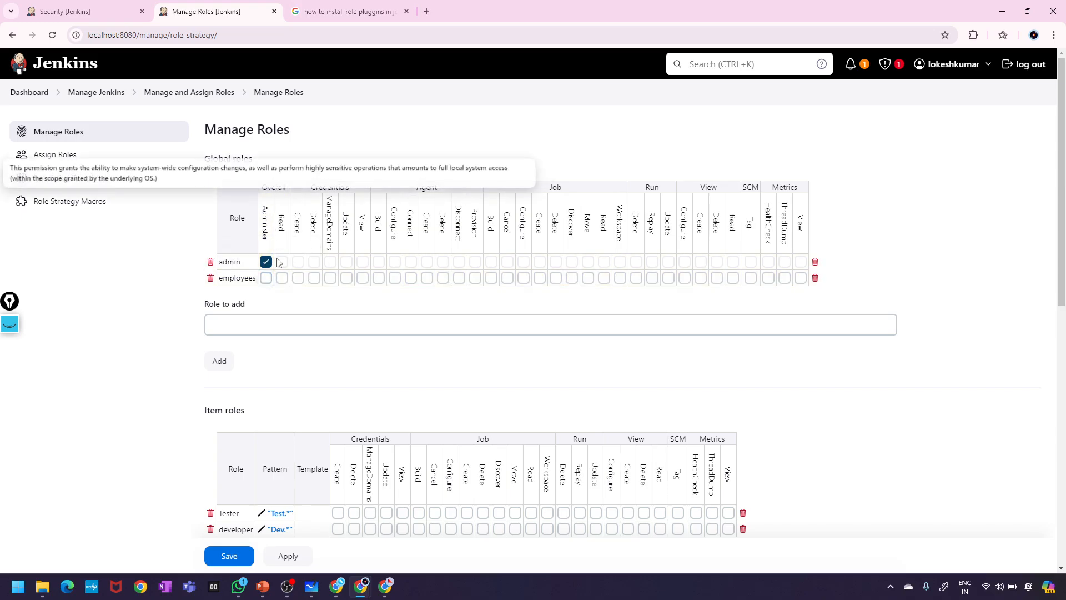
left_click(283, 277)
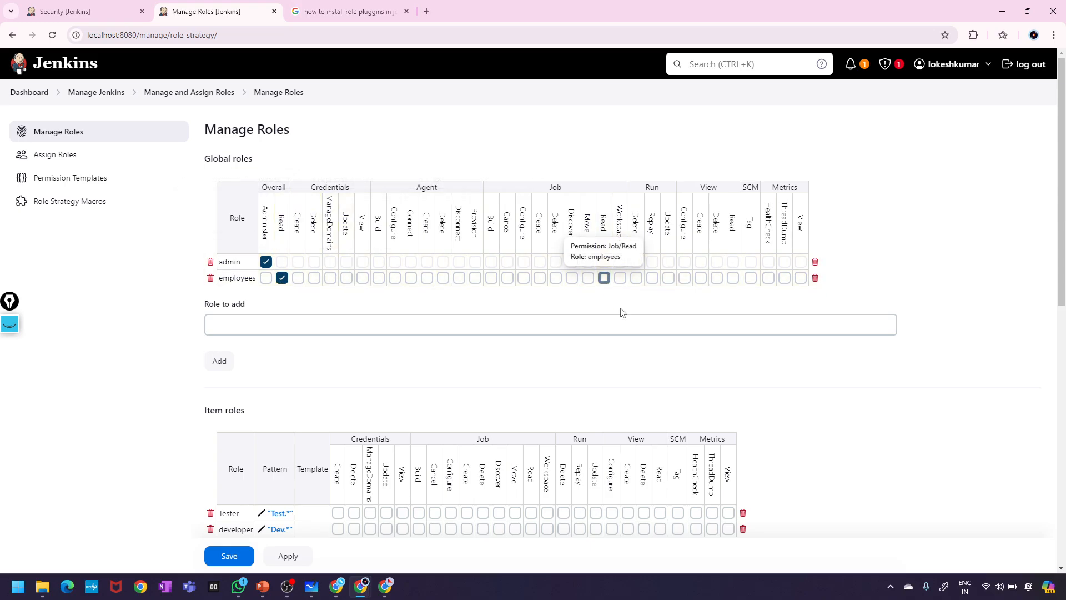
scroll(618, 314, "down", 6)
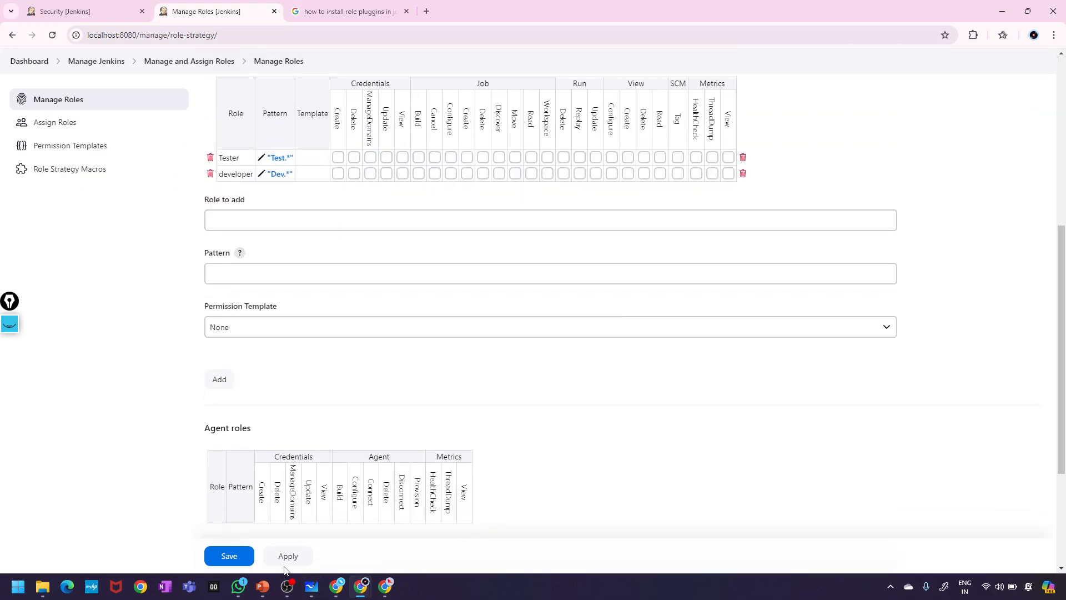
left_click(287, 558)
left_click(227, 556)
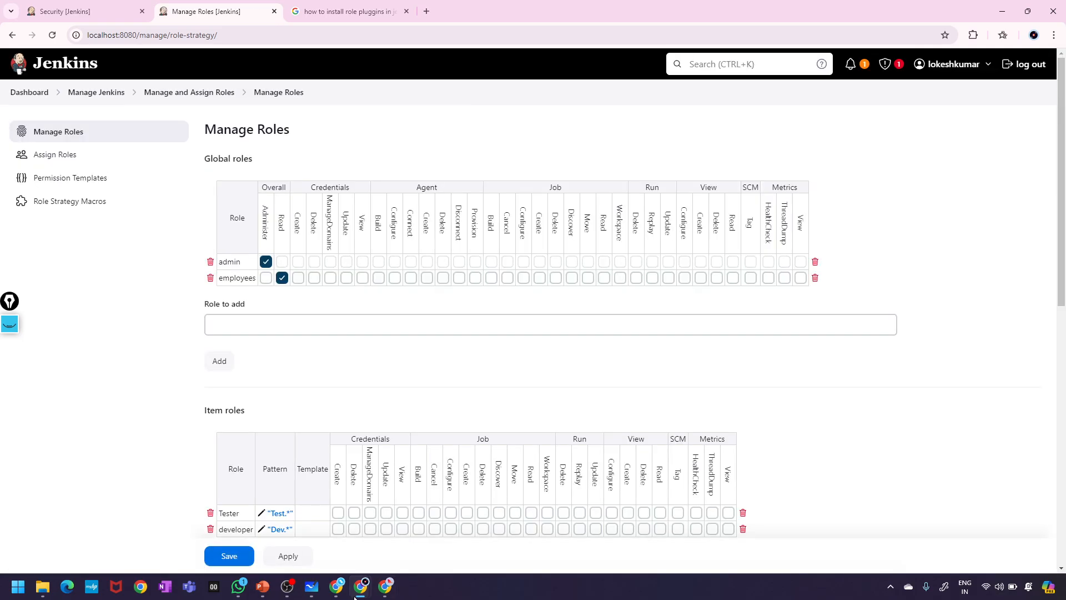
left_click(385, 587)
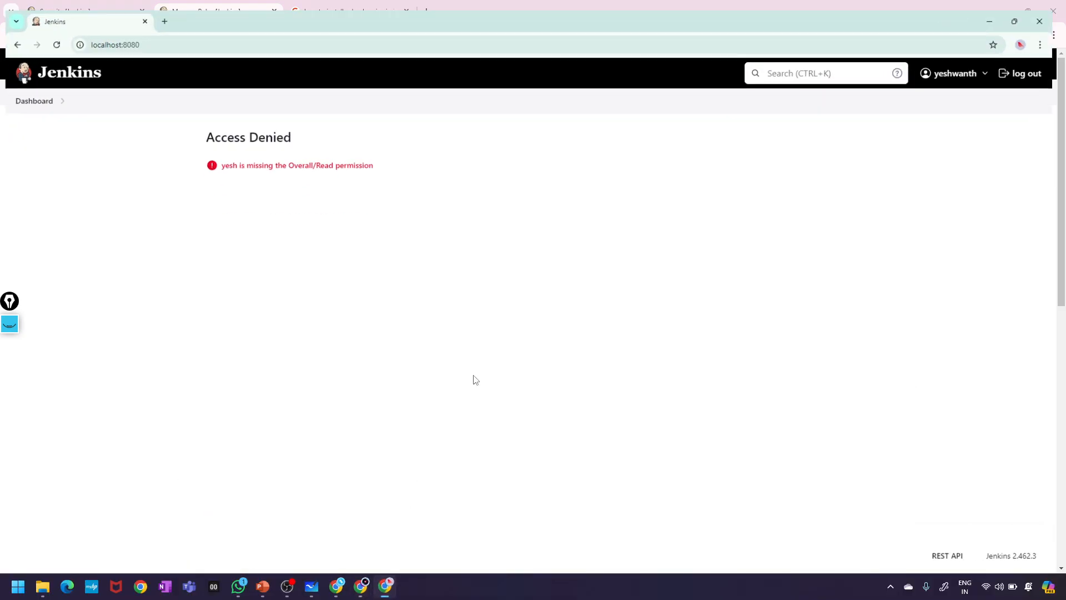
- Log the test user out and back in, dismissing Chrome's password warnings
left_click(1036, 65)
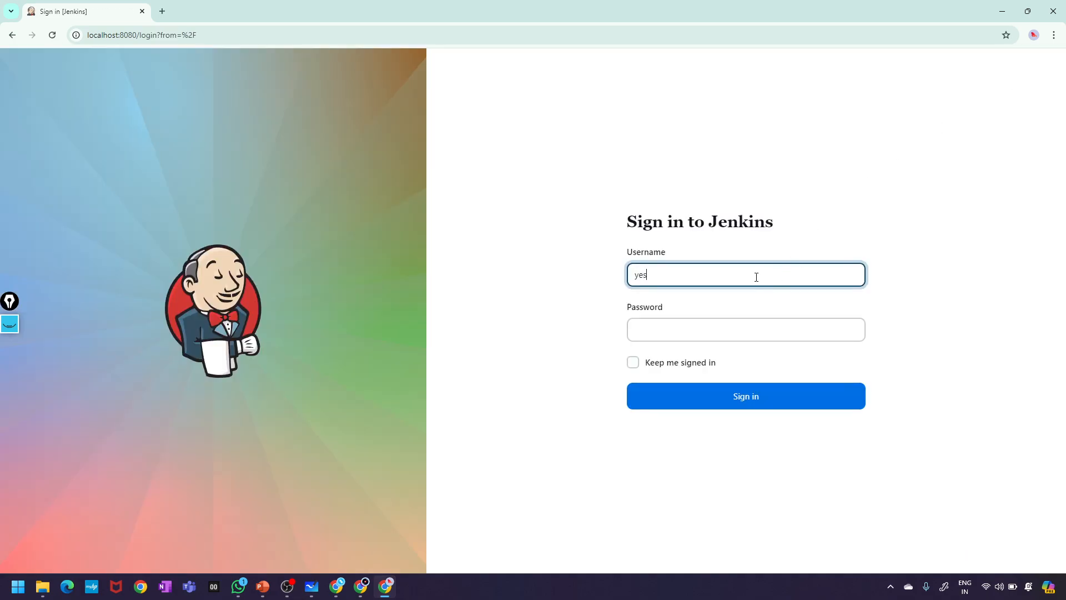
left_click(714, 332)
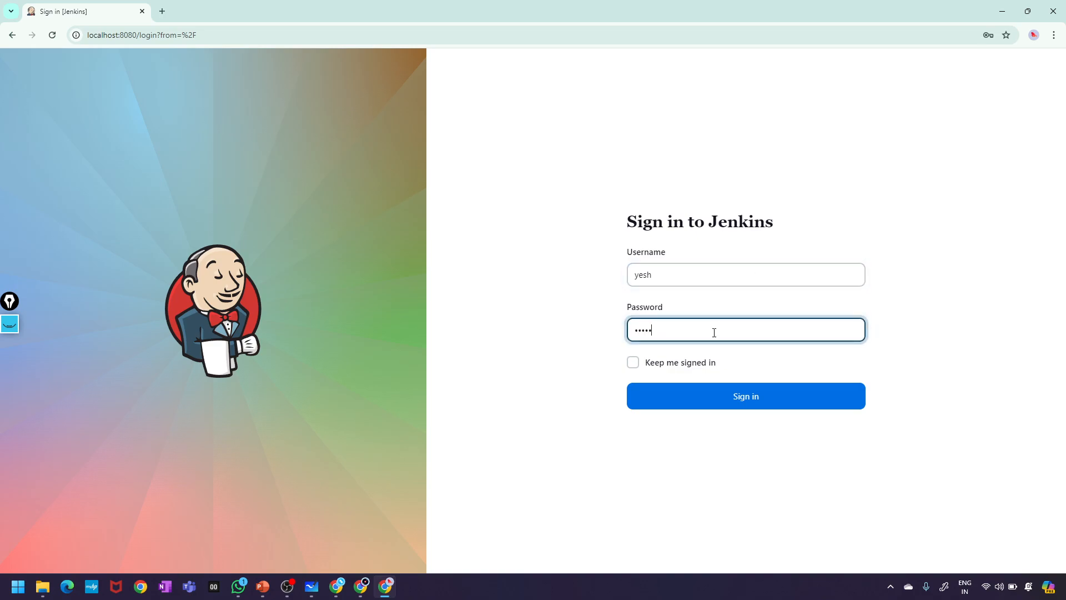
key("Return")
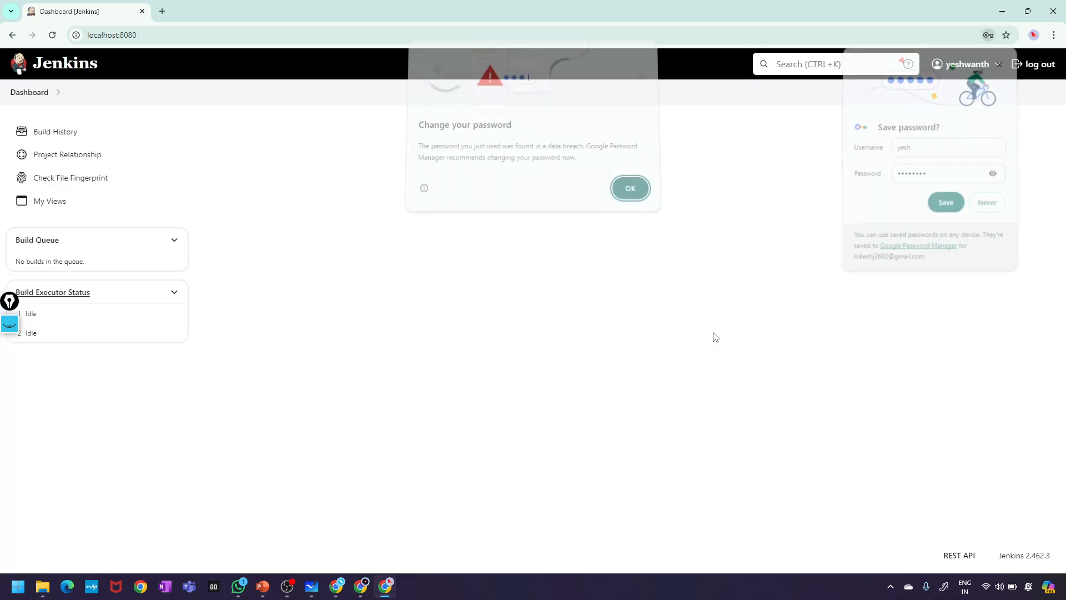
left_click(625, 196)
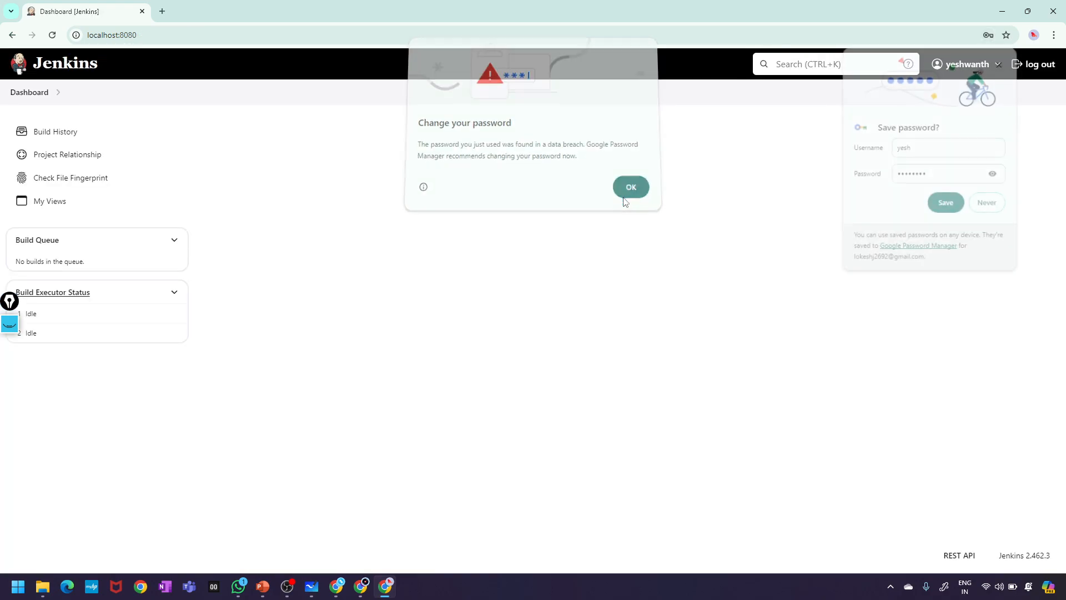
left_click(991, 209)
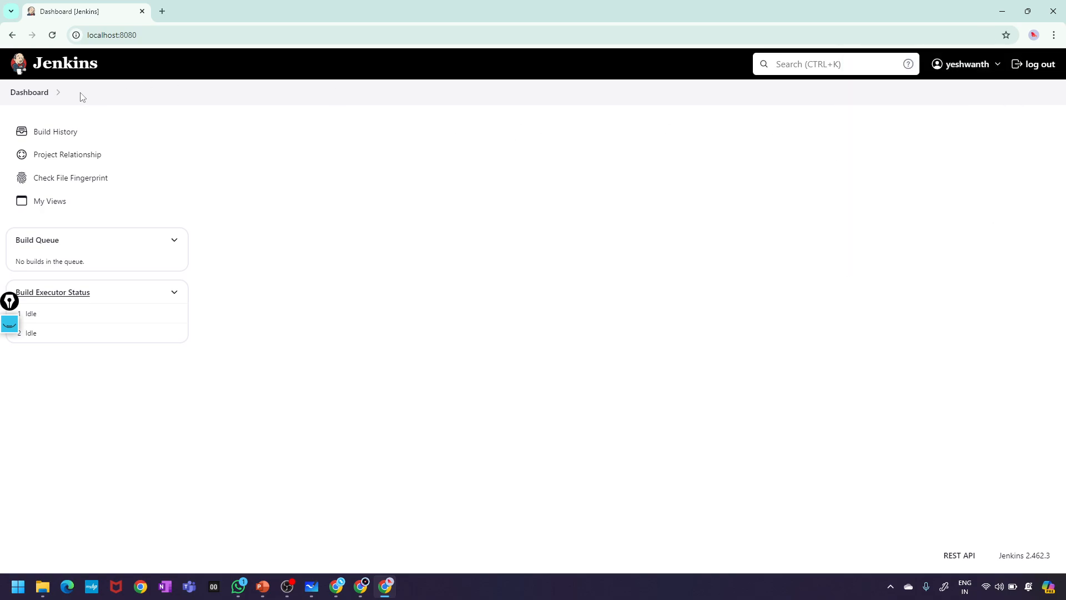
left_click(25, 96)
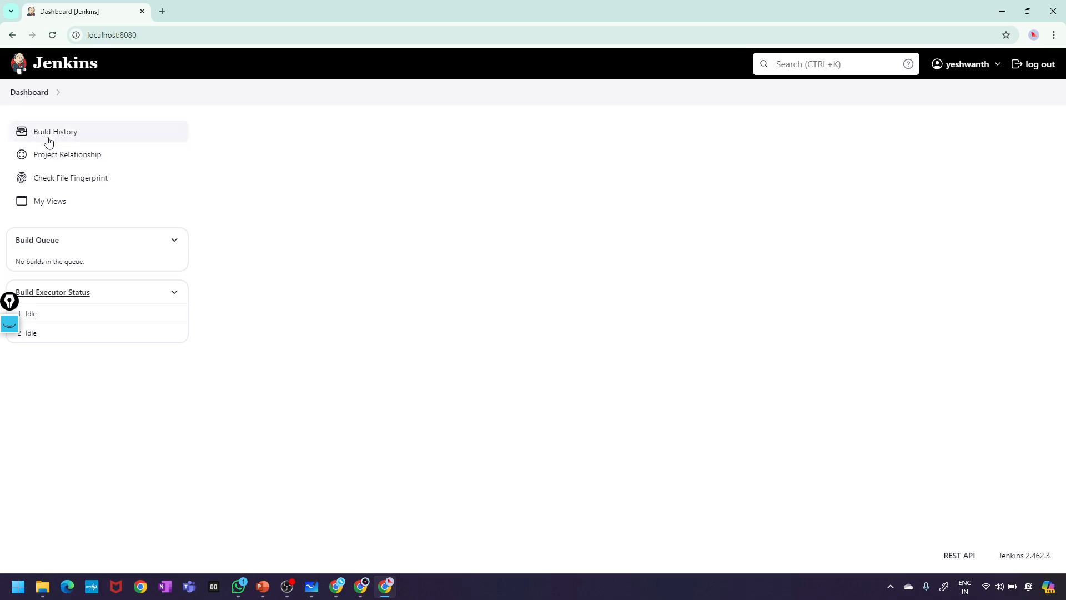
- Check that the test user can open Build History, Project Relationship and My Views
left_click(48, 138)
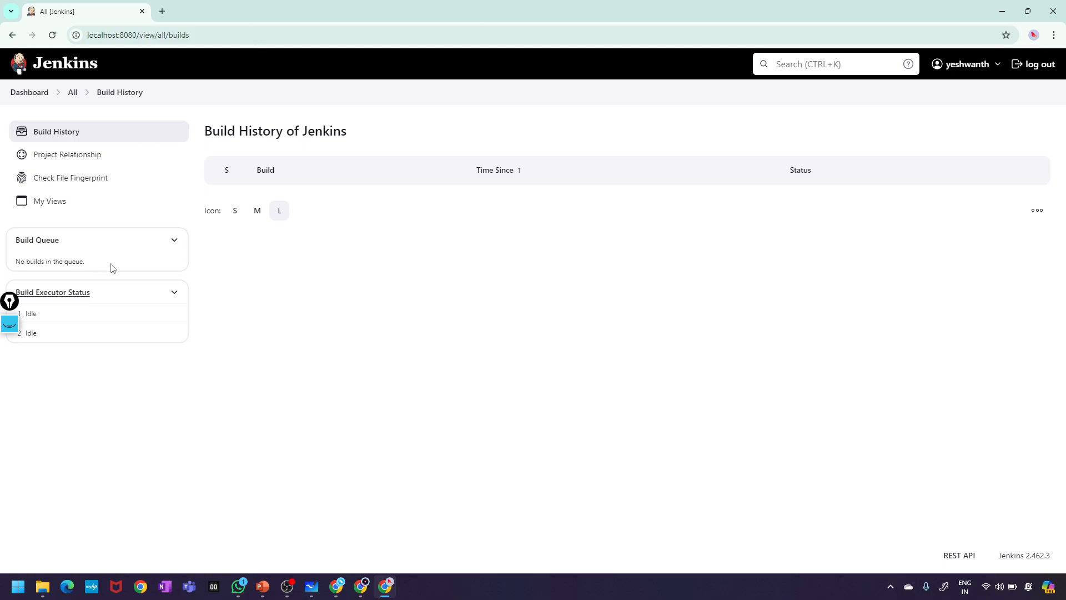
left_click(48, 161)
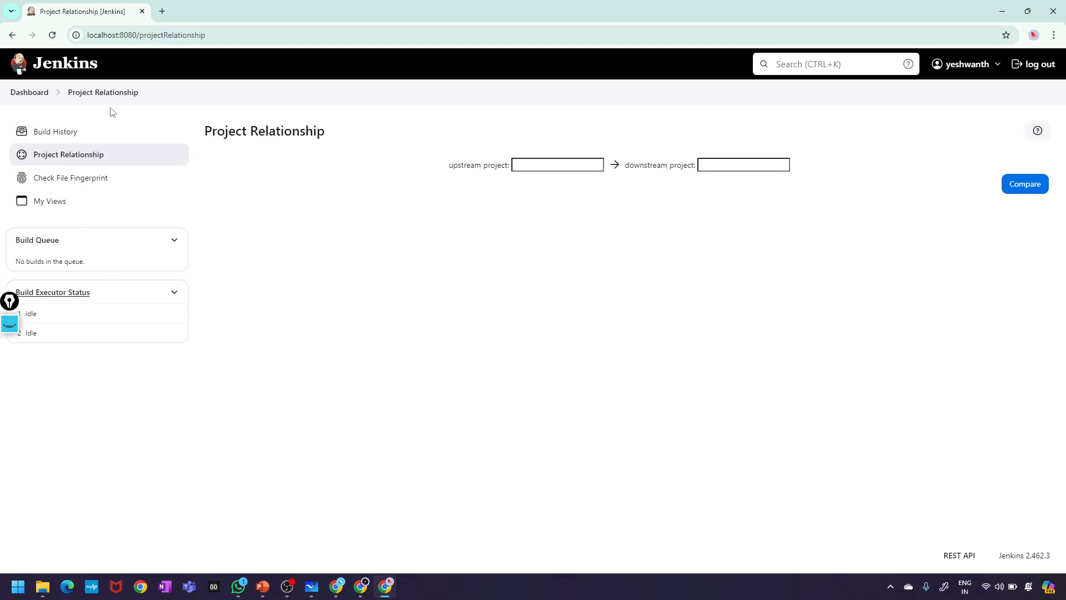
left_click(29, 92)
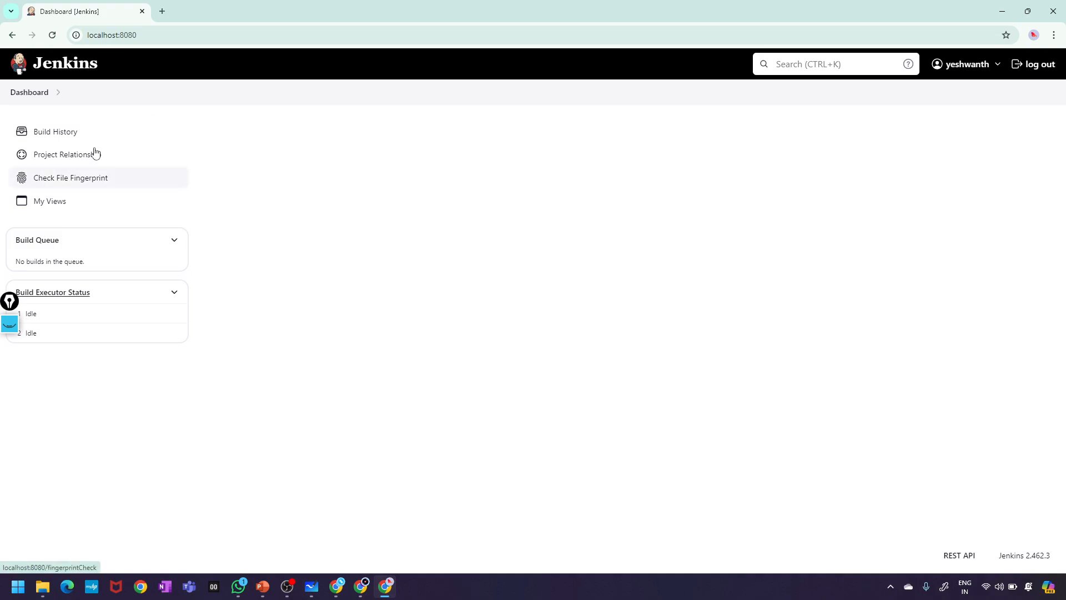
left_click(37, 201)
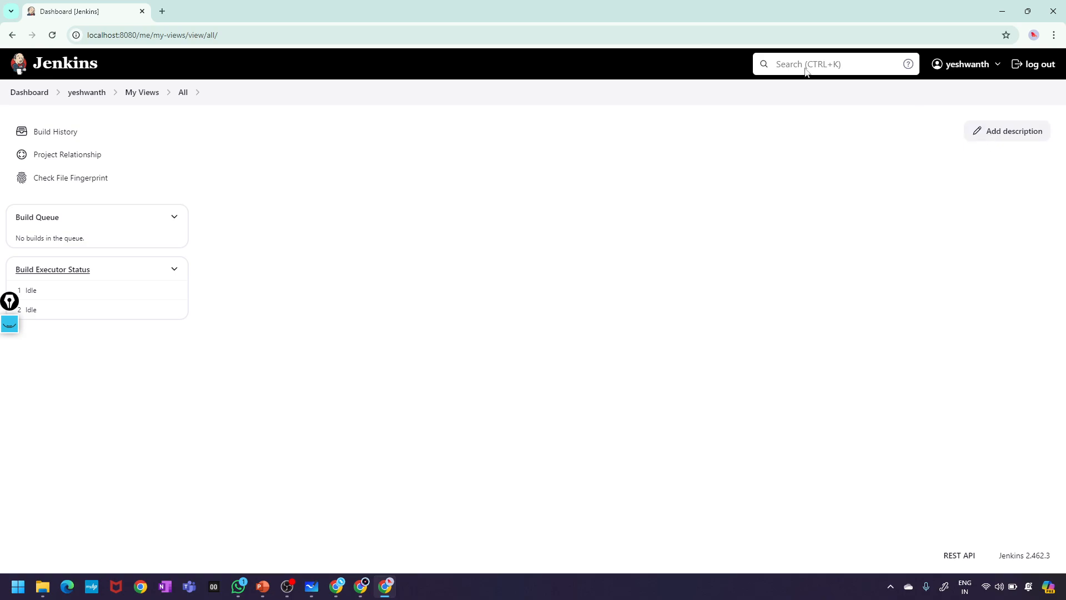
left_click(25, 93)
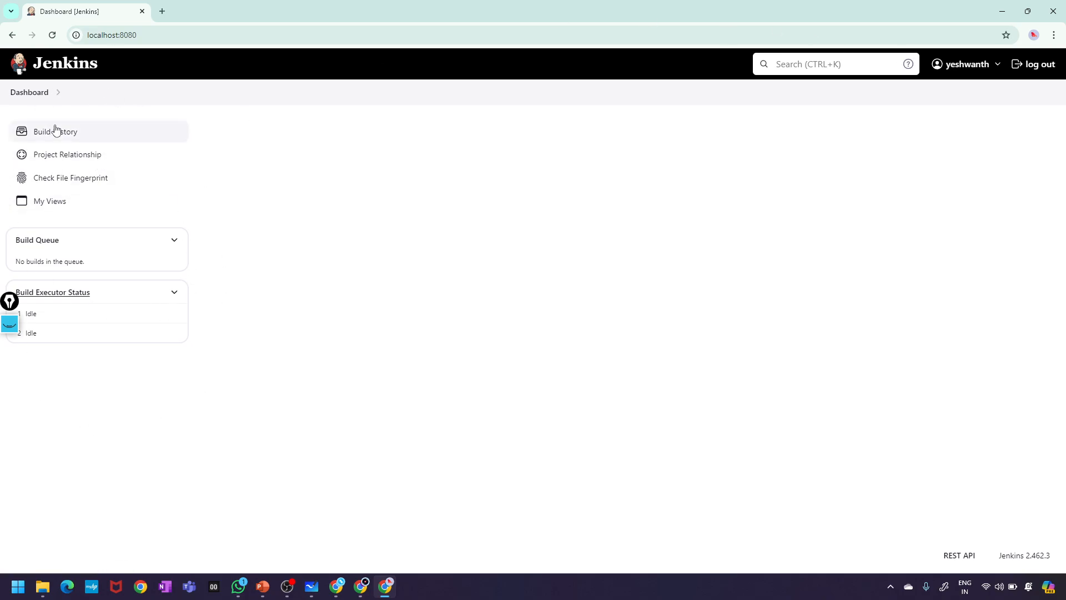
left_click(359, 597)
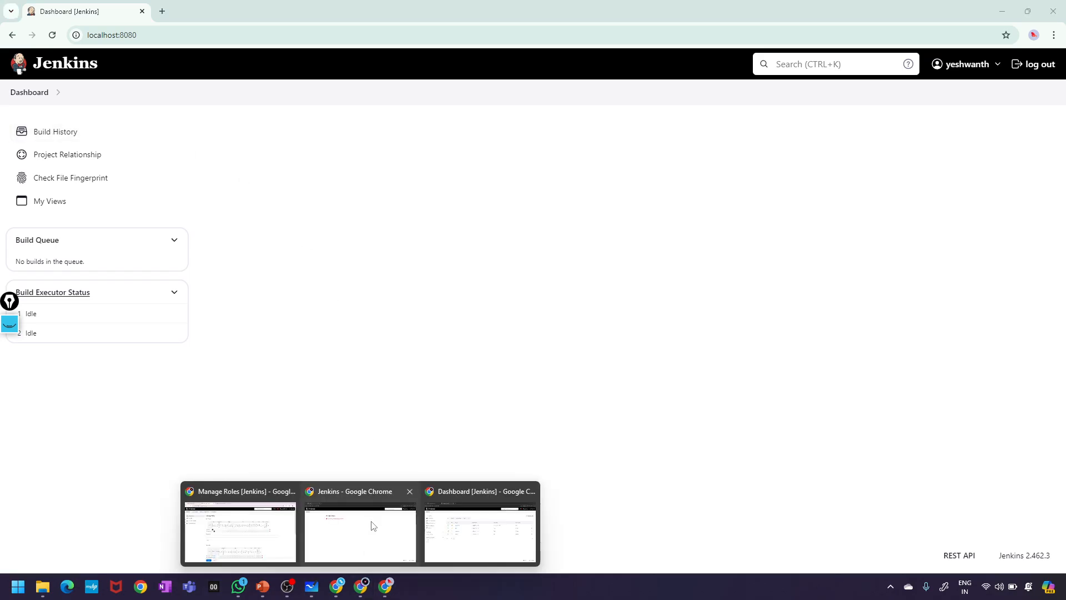
- Apply the added Create permission for the employees role and return to the test user's window
left_click(241, 526)
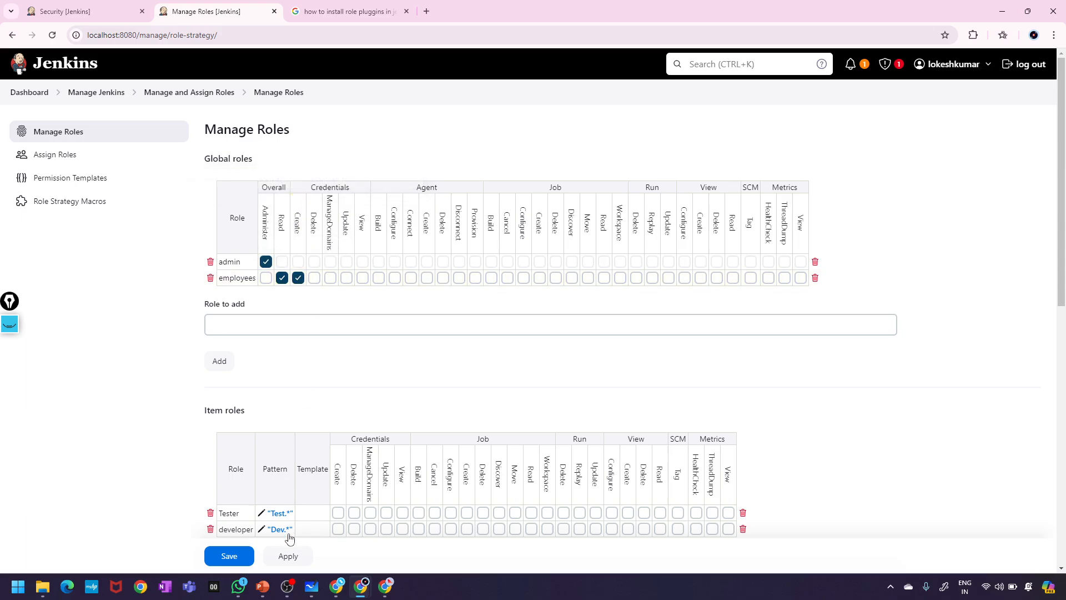
left_click(288, 555)
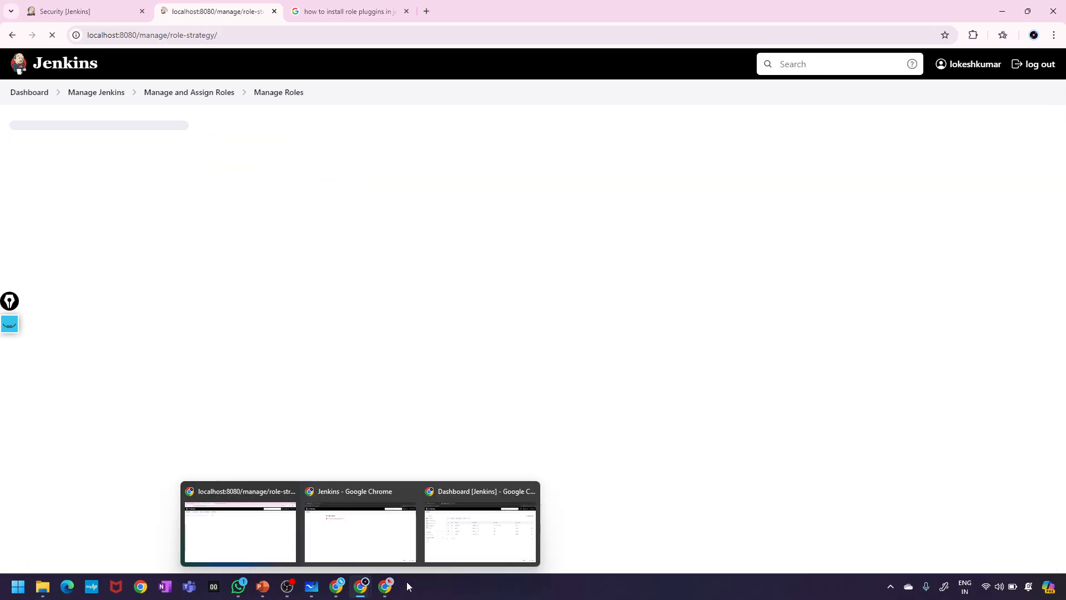
left_click(387, 589)
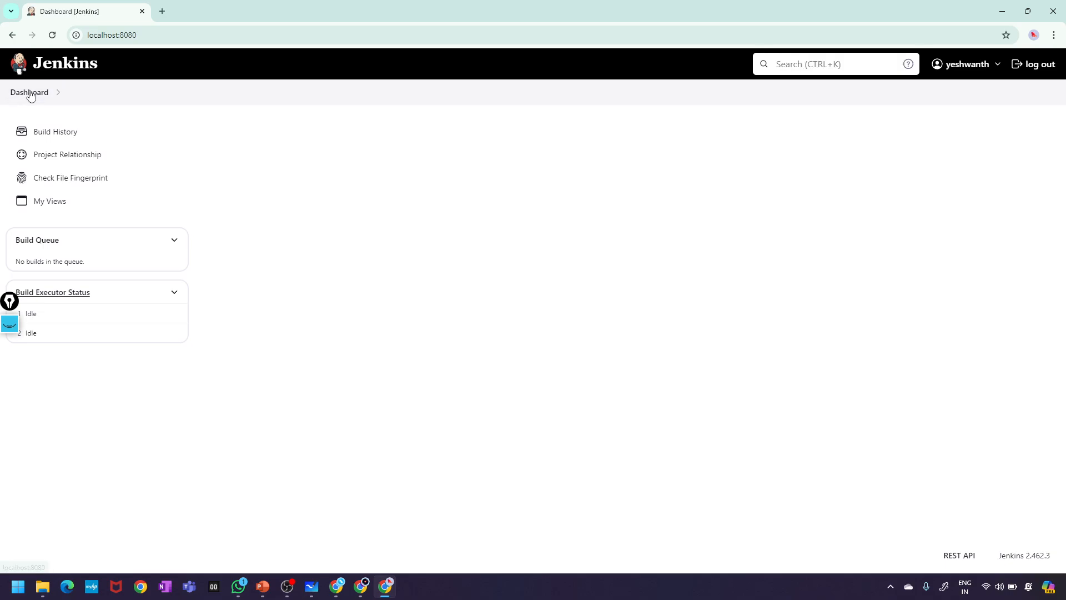
- Sign the test user in again, dismiss the breached-password warning, and bring Manage Roles forward
left_click(1034, 65)
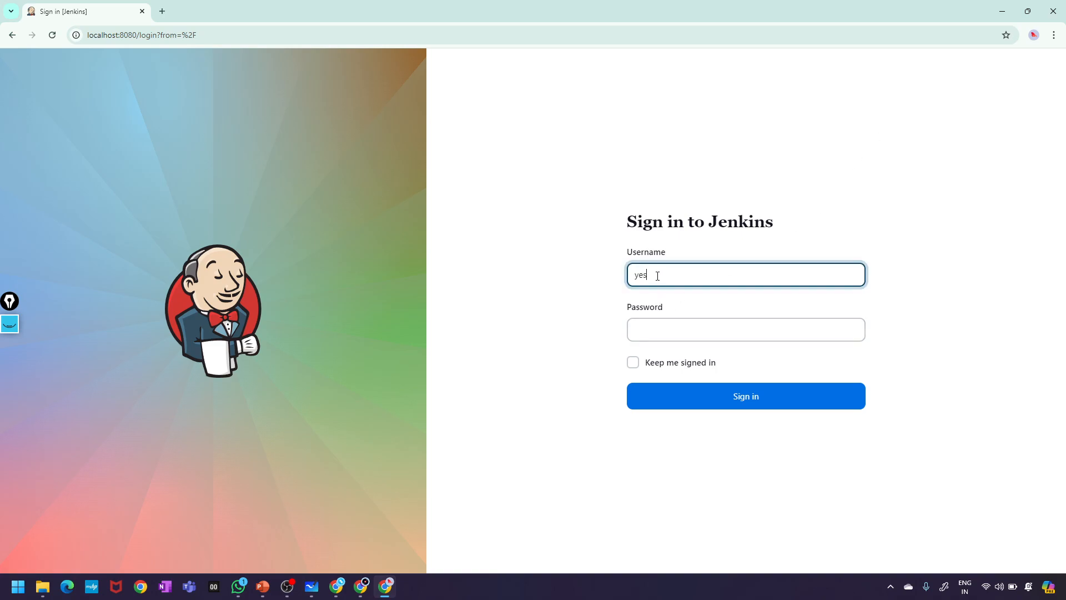
left_click(676, 333)
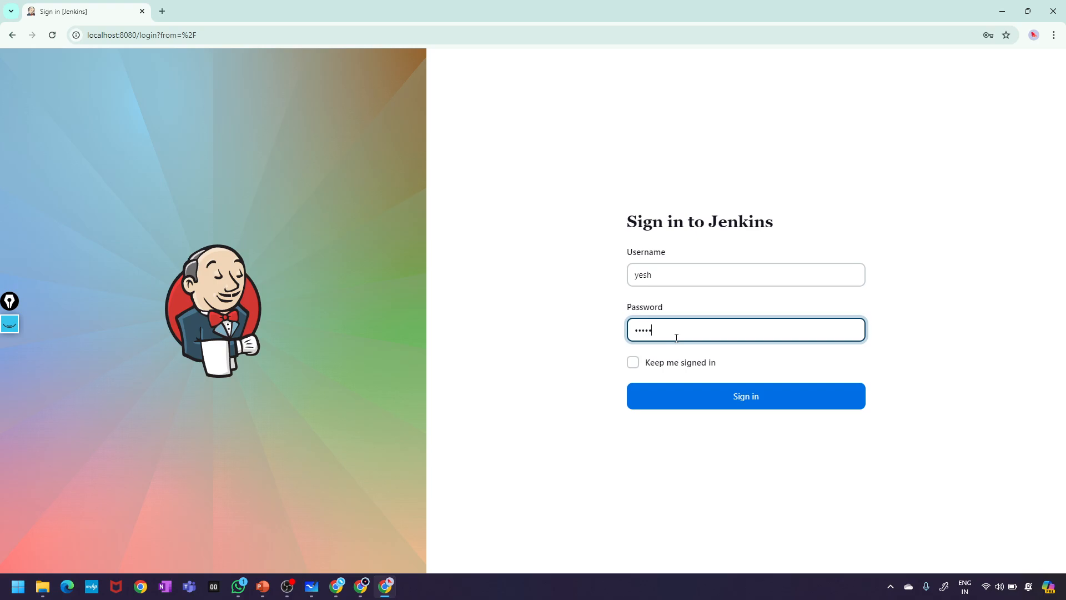
left_click(769, 404)
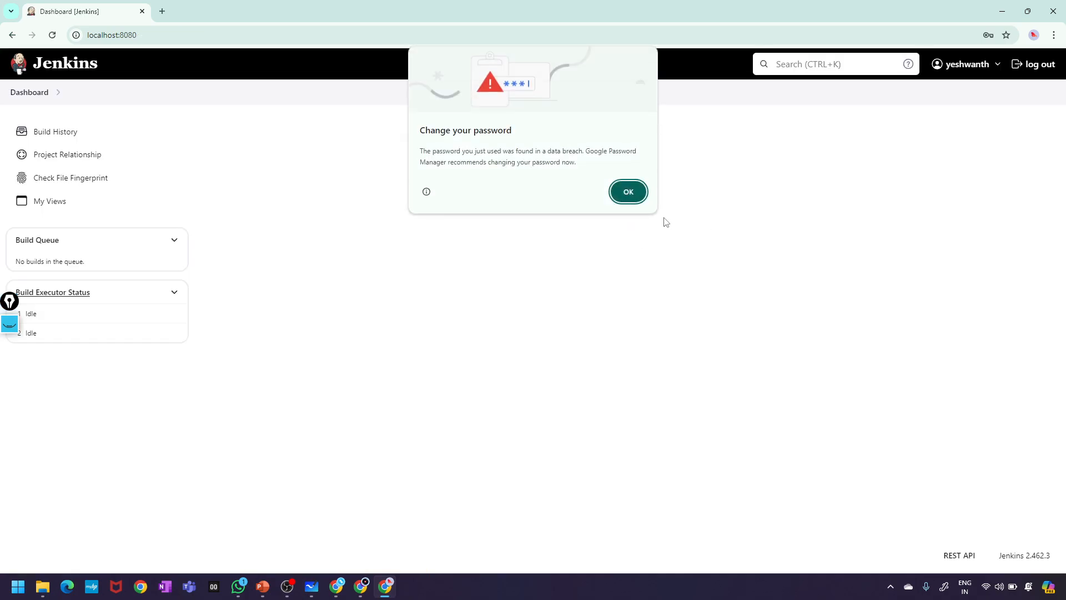
left_click(621, 195)
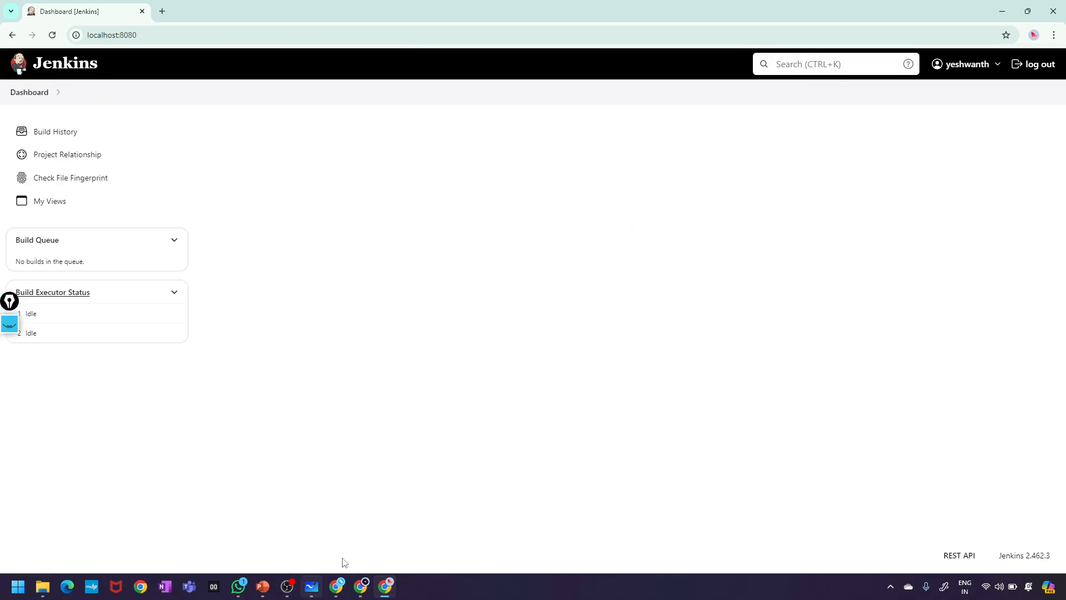
mouse_move(313, 587)
mouse_move(361, 586)
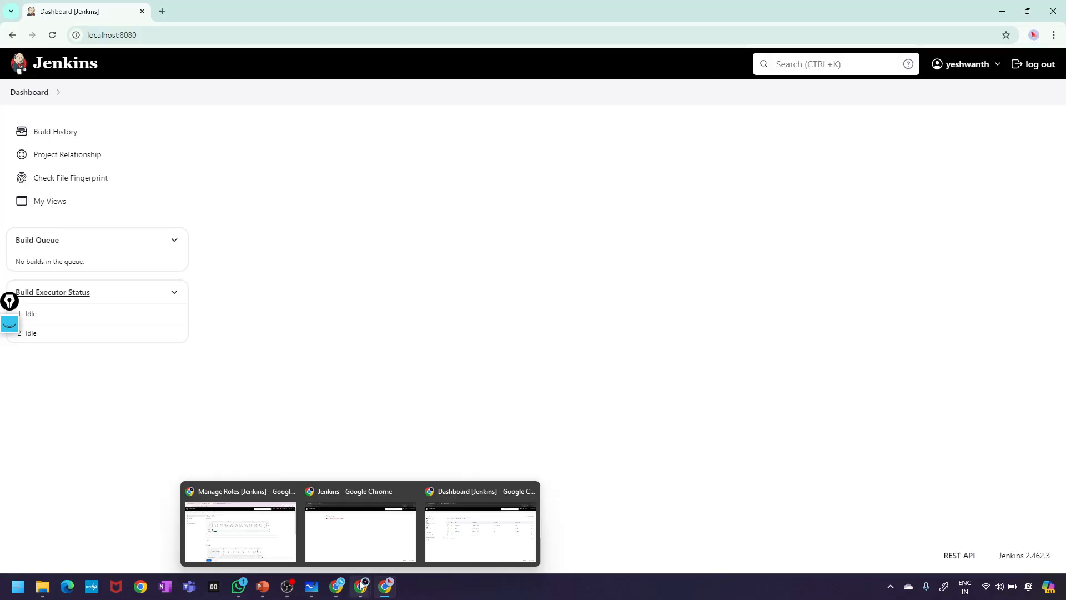
left_click(243, 512)
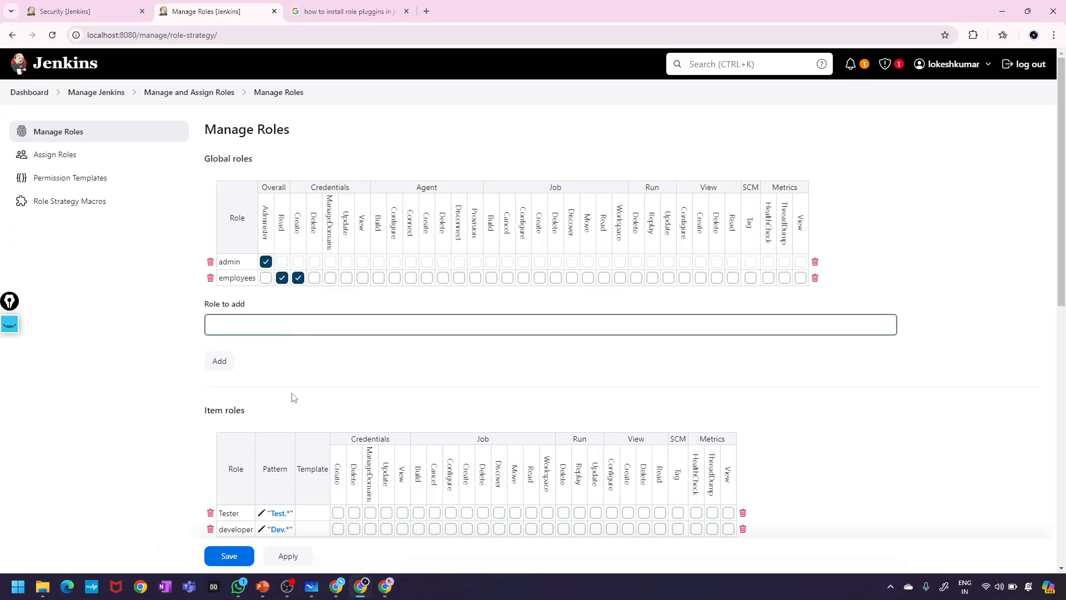
- Grant the employees role Job Create, save it, and reload the test user's dashboard to show New Item
scroll(333, 378, "down", 1)
scroll(336, 377, "up", 1)
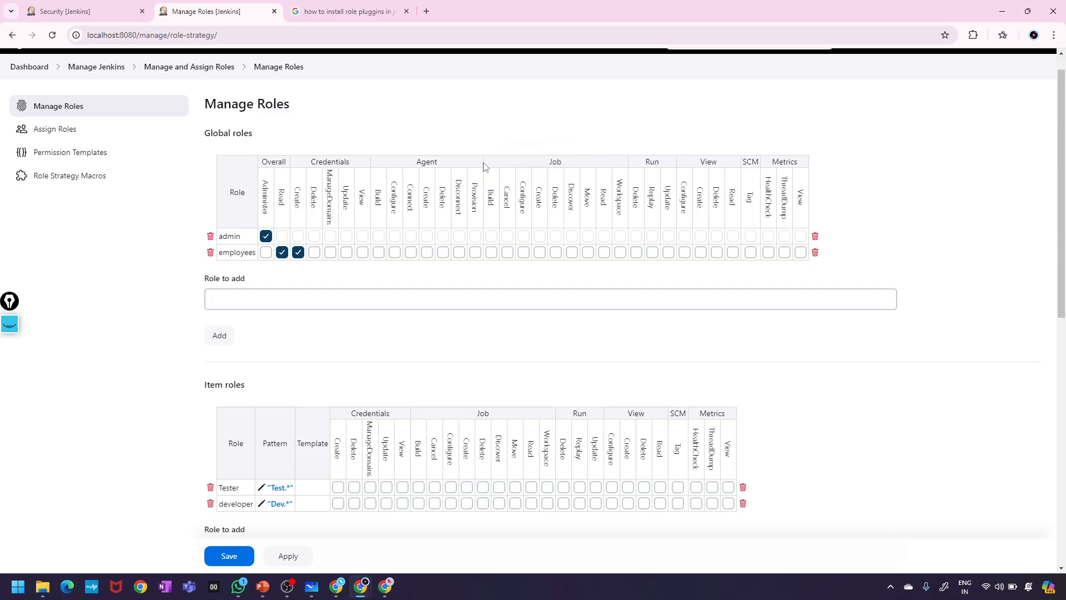
left_click(539, 253)
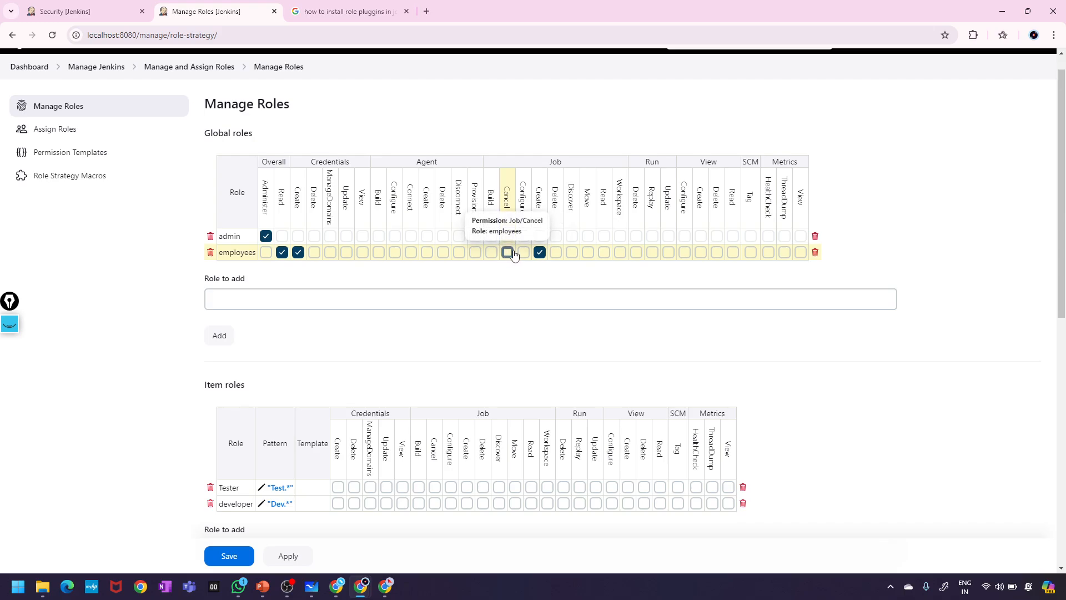
left_click(287, 555)
left_click(228, 556)
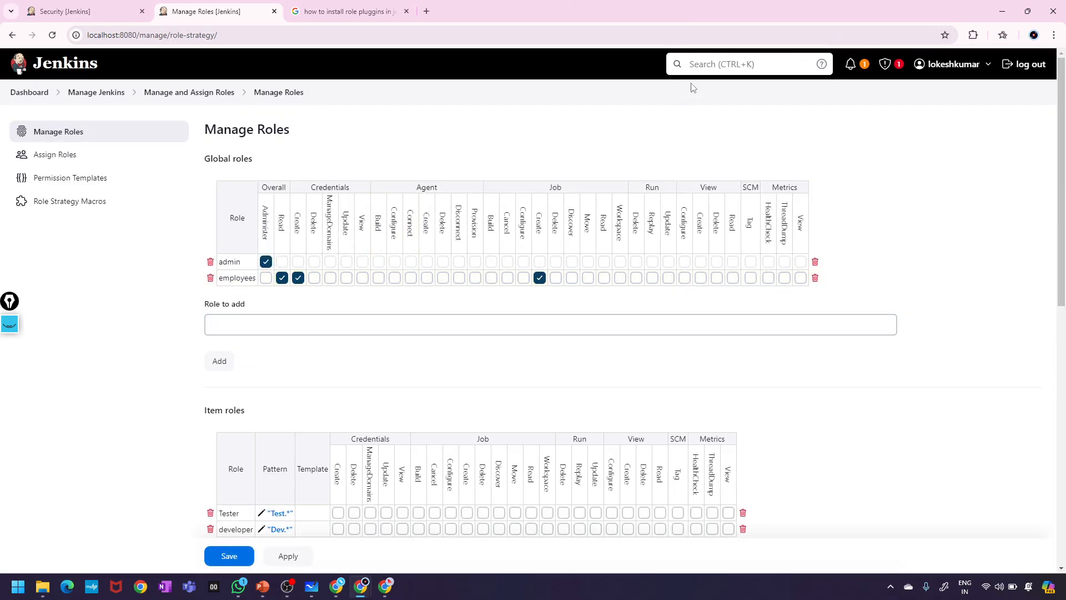
left_click(385, 586)
left_click(52, 35)
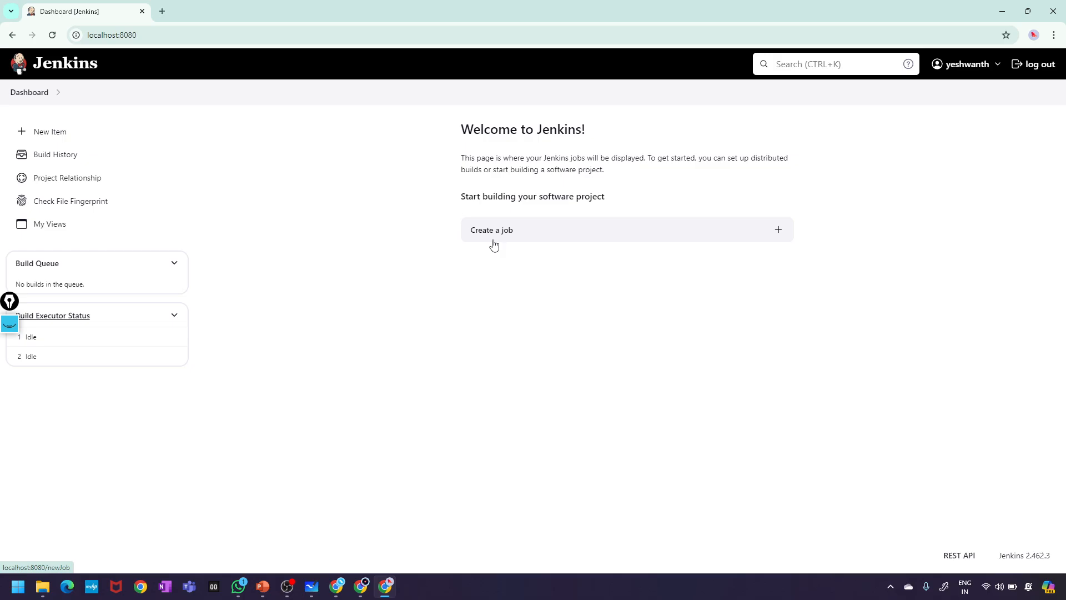
- Open the New Item page as the test user, then go back to the Dashboard
left_click(39, 140)
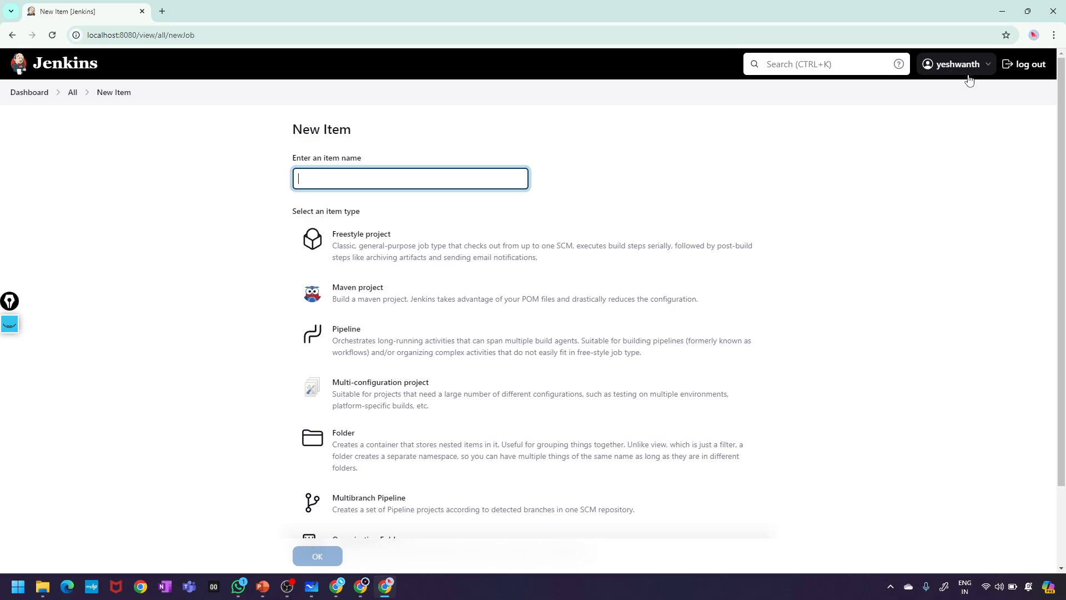
left_click(13, 92)
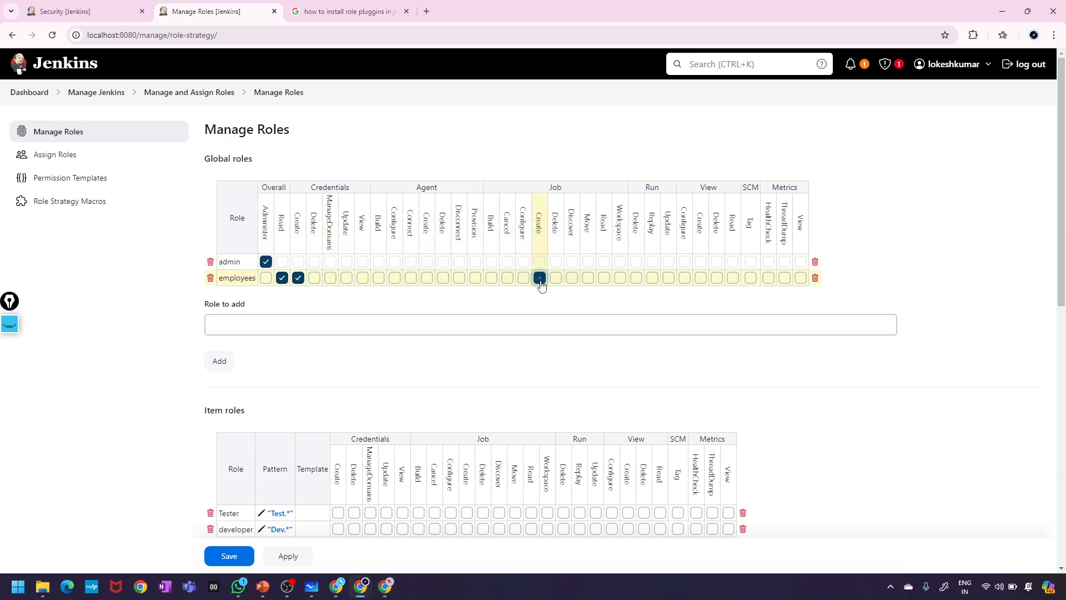
- Remove Job Create from employees, apply, and reload the test user's dashboard to confirm New Item is gone
left_click(539, 277)
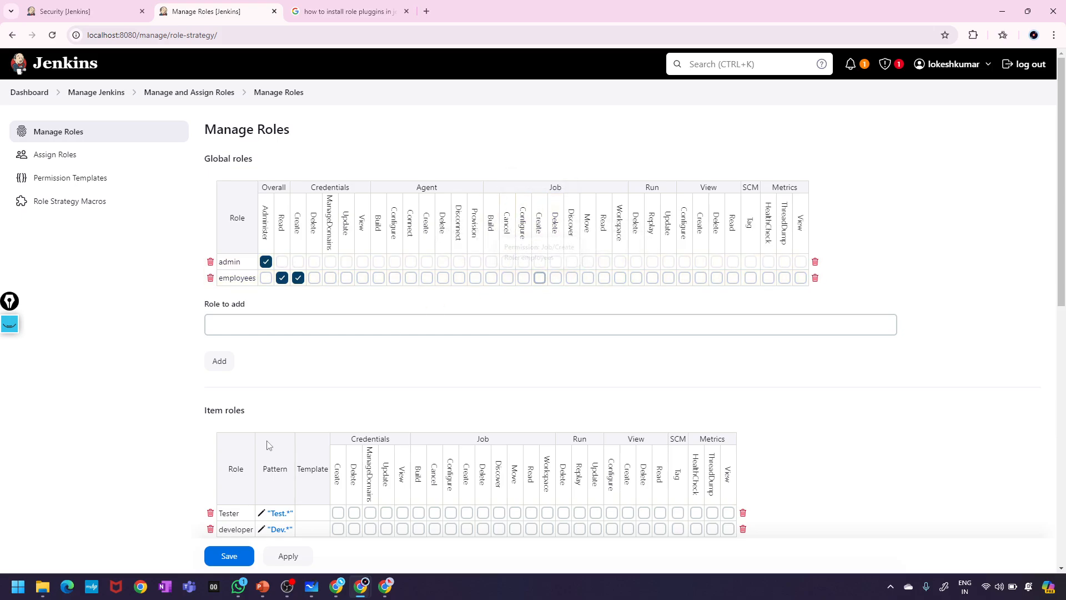
left_click(300, 561)
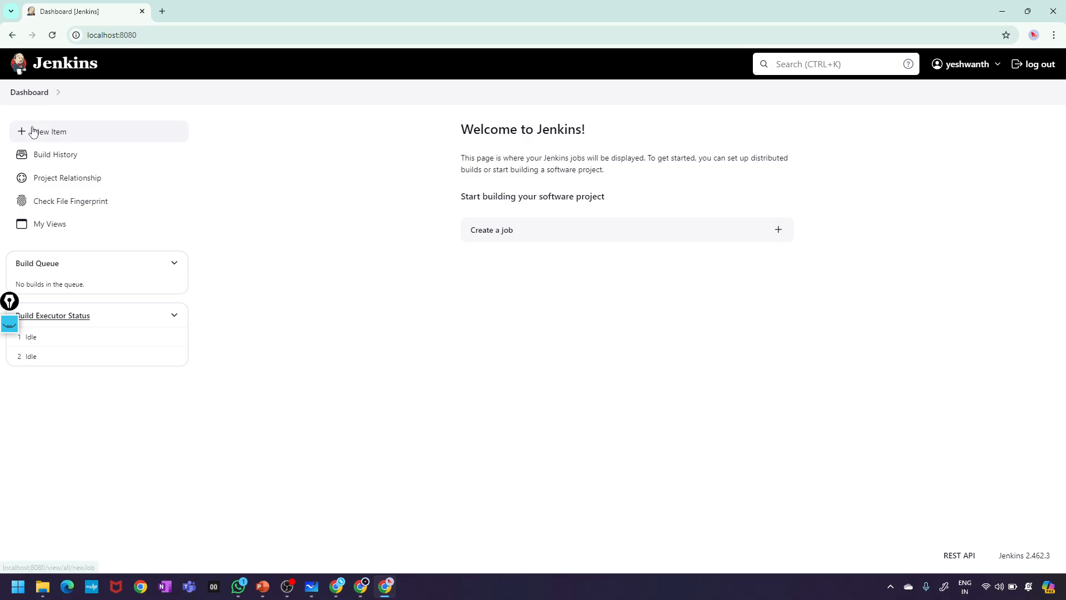
left_click(52, 35)
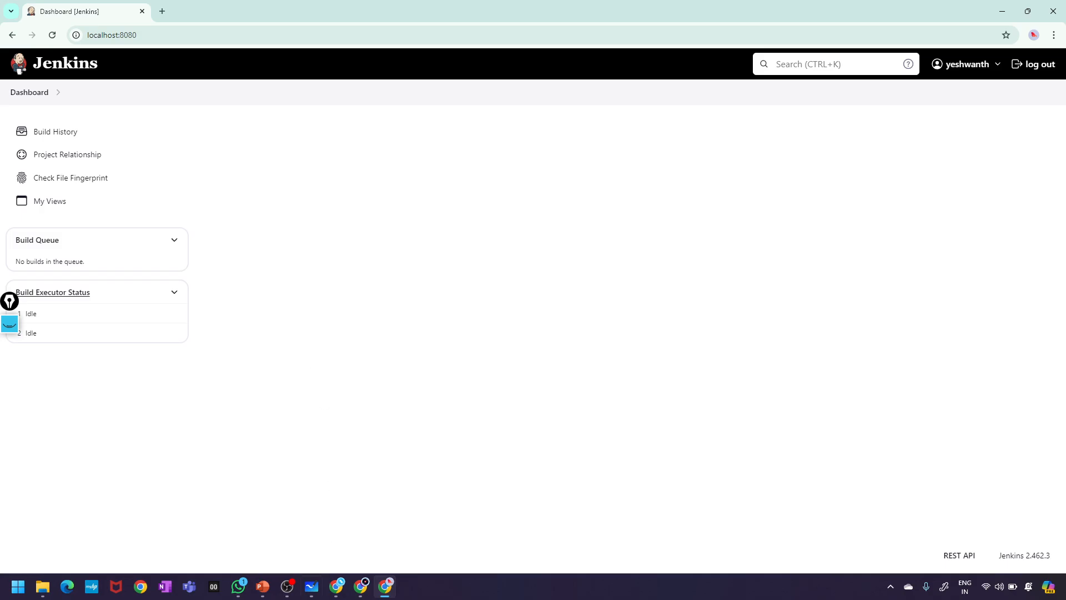
- Switch back to the admin's Manage Roles window
left_click(361, 586)
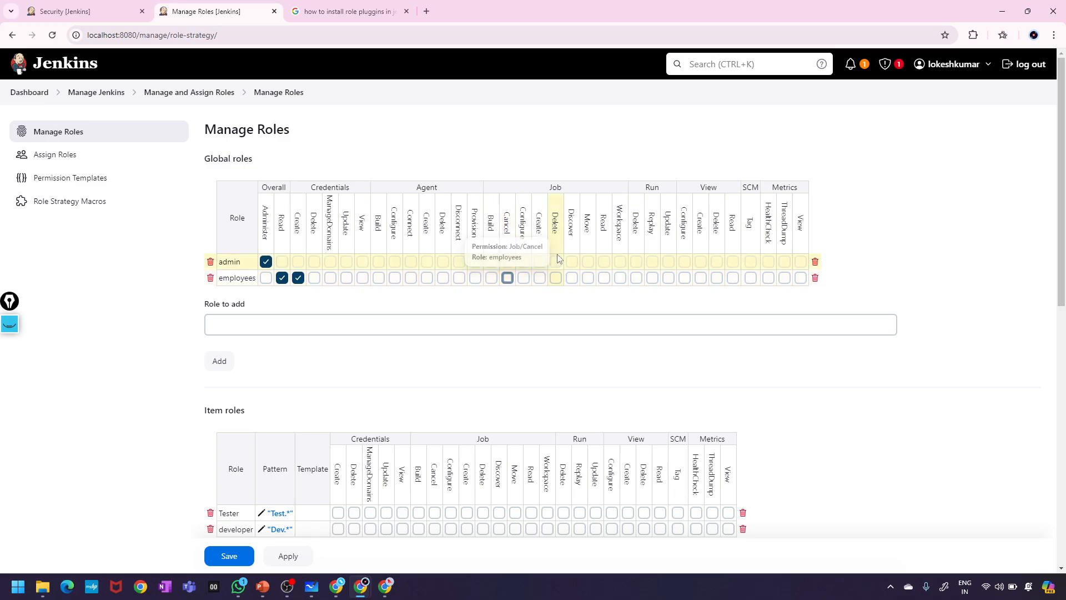
- Try ticking Job Create, Delete and Configure for employees, then untick all three
left_click(539, 278)
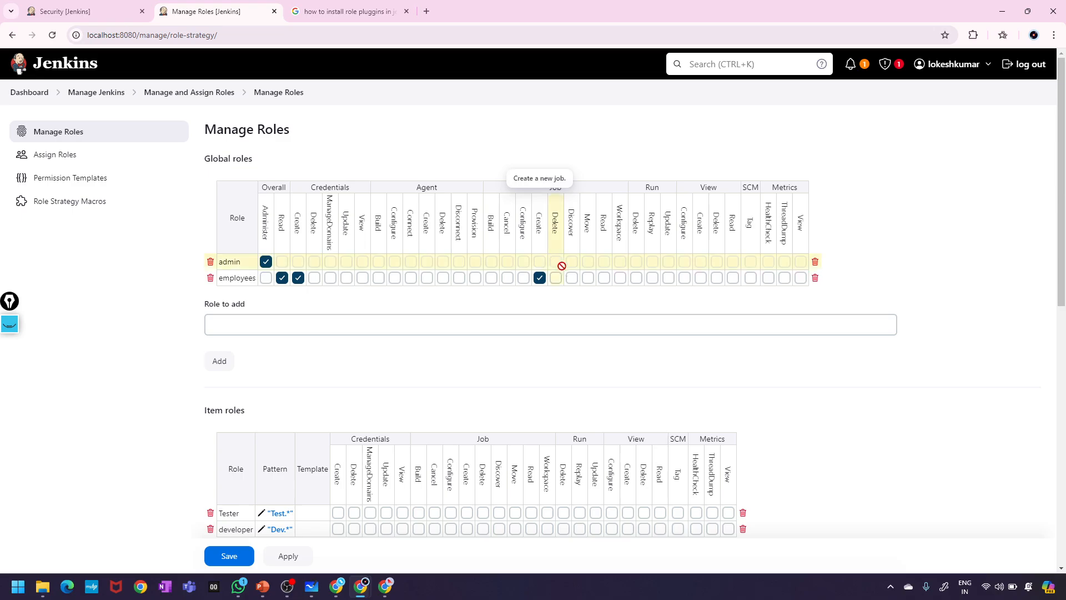
left_click(555, 278)
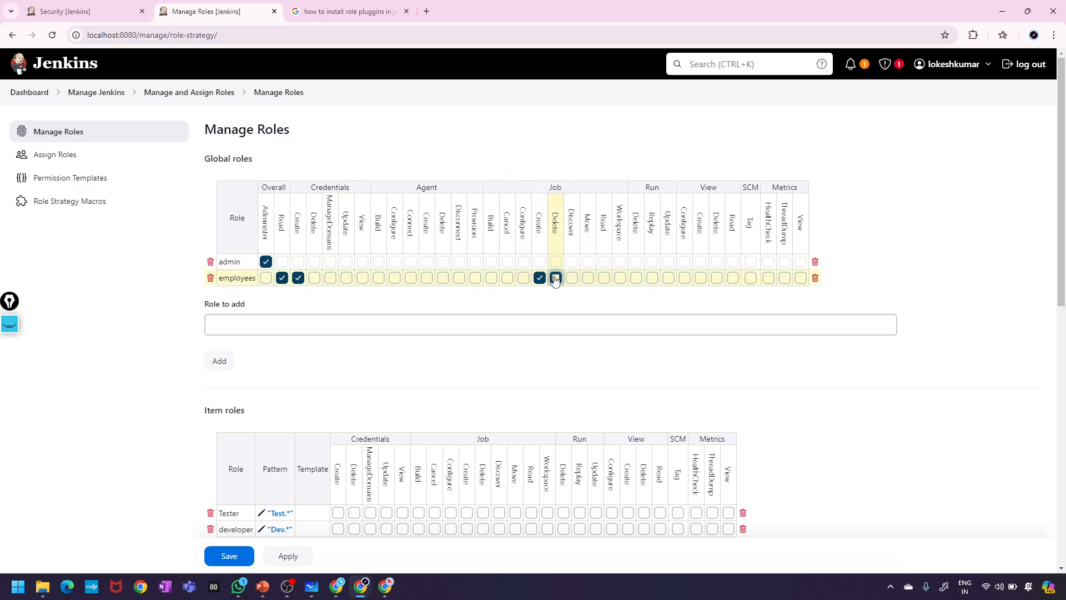
left_click(523, 279)
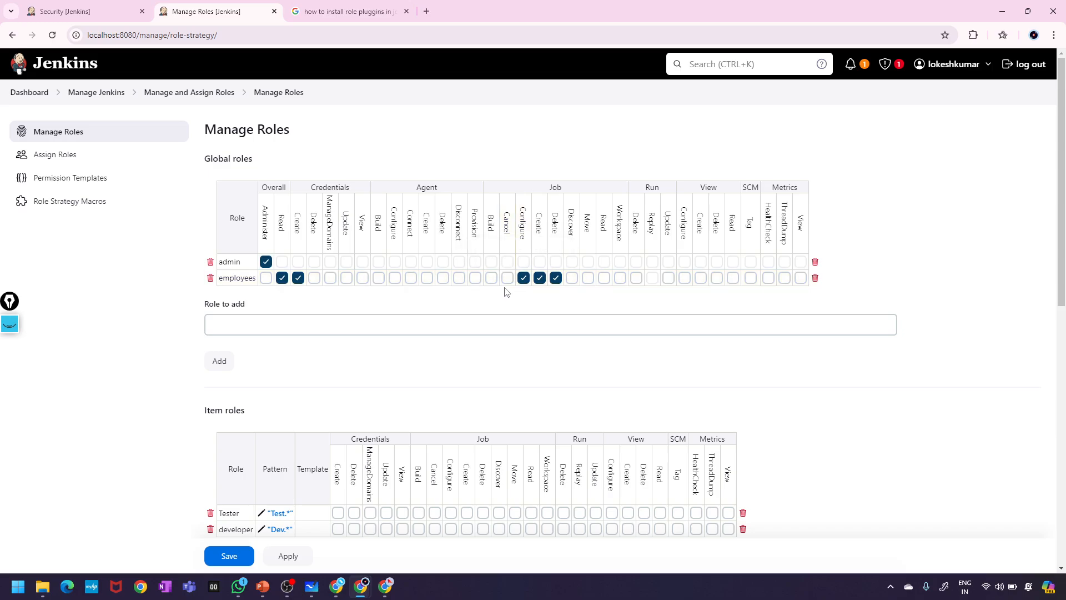
left_click(539, 277)
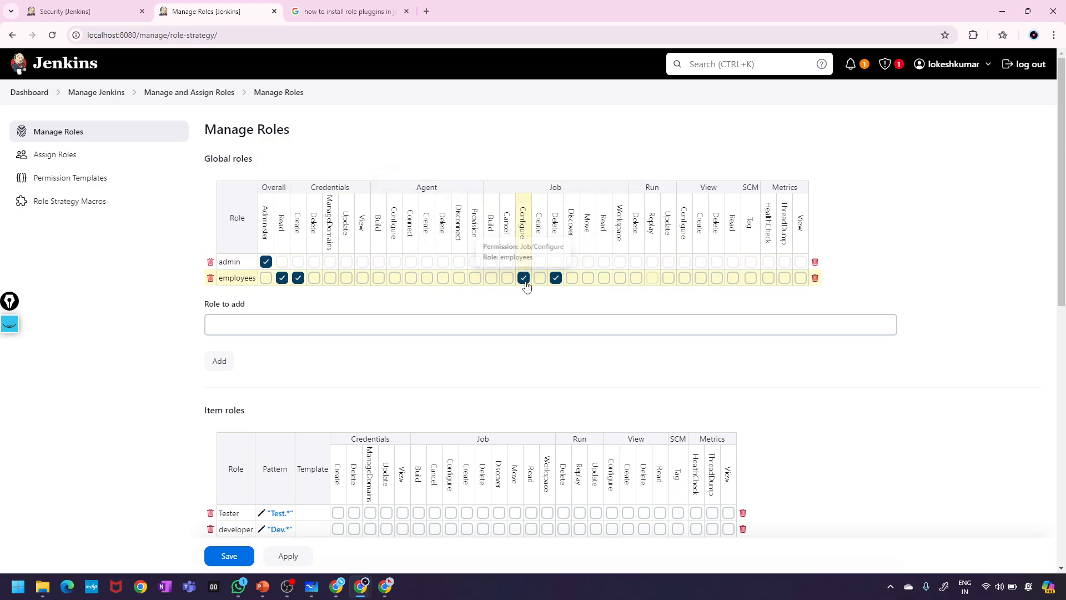
left_click(524, 279)
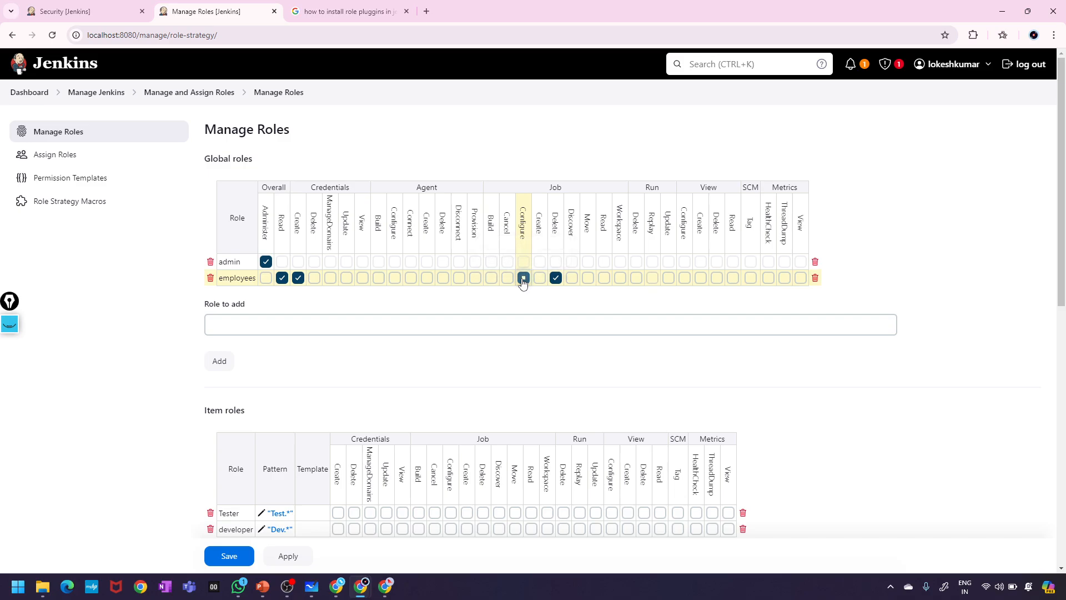
left_click(554, 278)
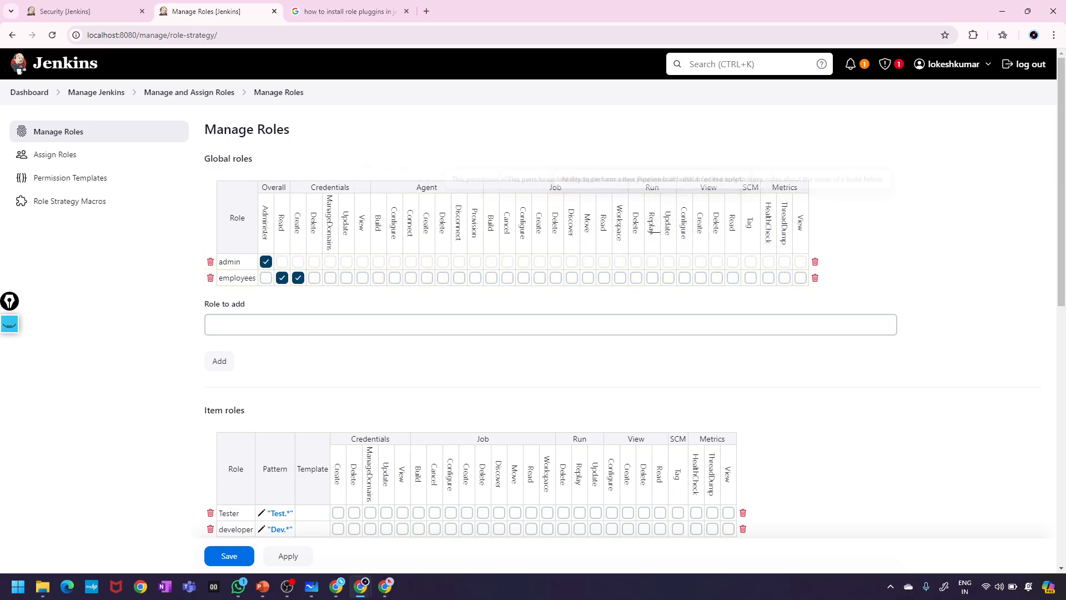
- Grant employees Run Delete, Replay, Update and Job Create, apply, and switch to the employee's window
left_click(637, 283)
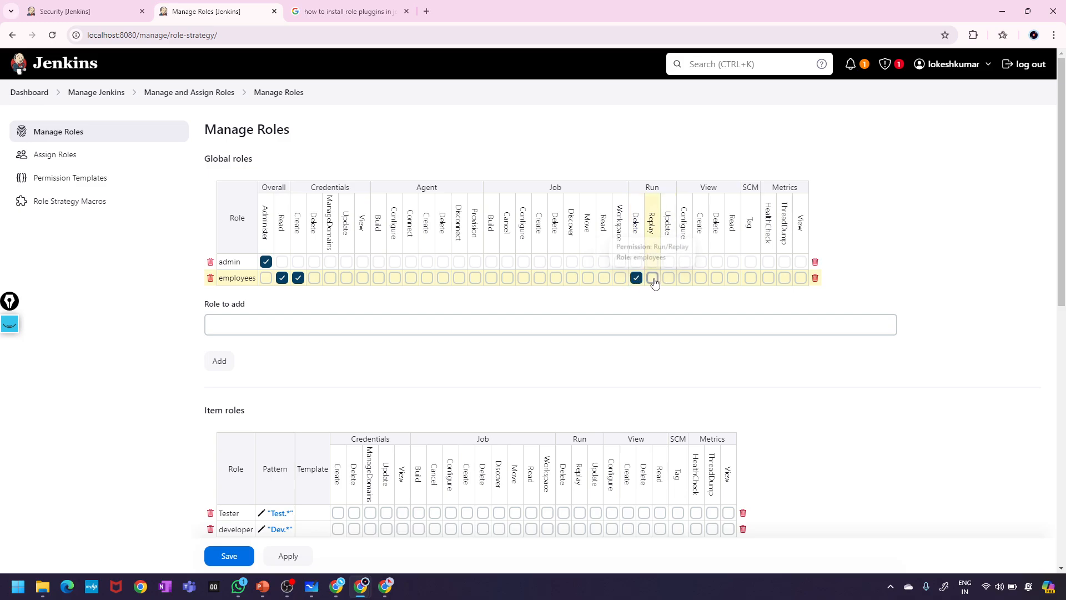
left_click(653, 279)
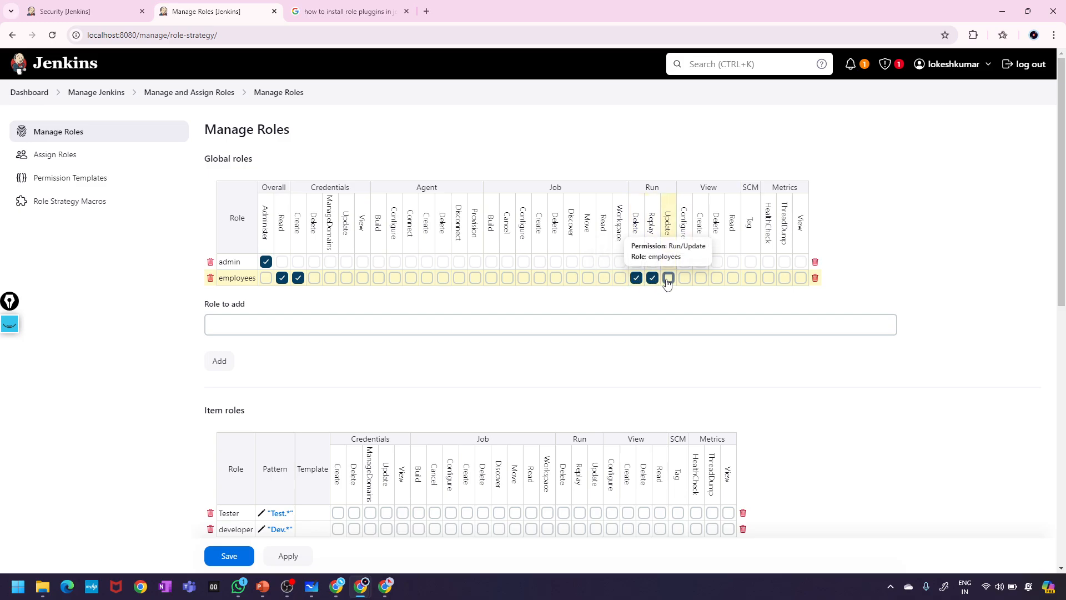
left_click(669, 280)
left_click(606, 285)
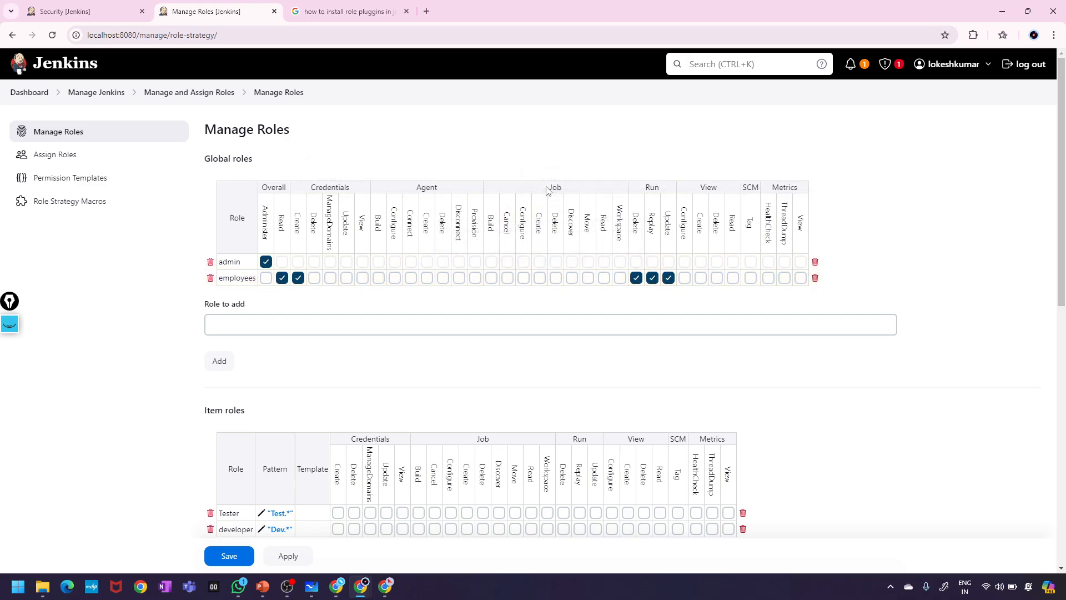
left_click(540, 279)
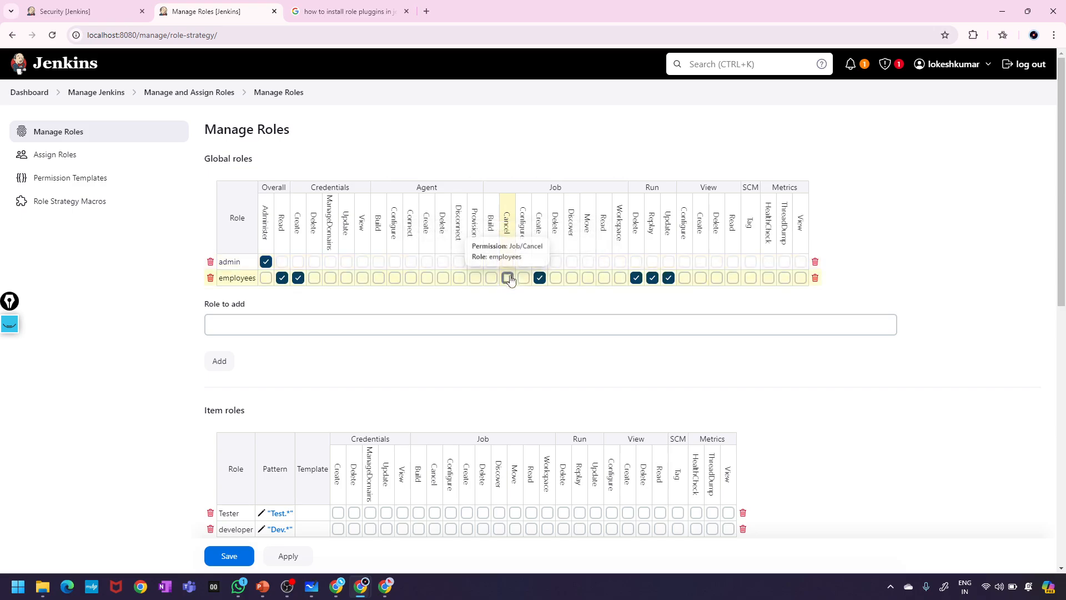
left_click(273, 560)
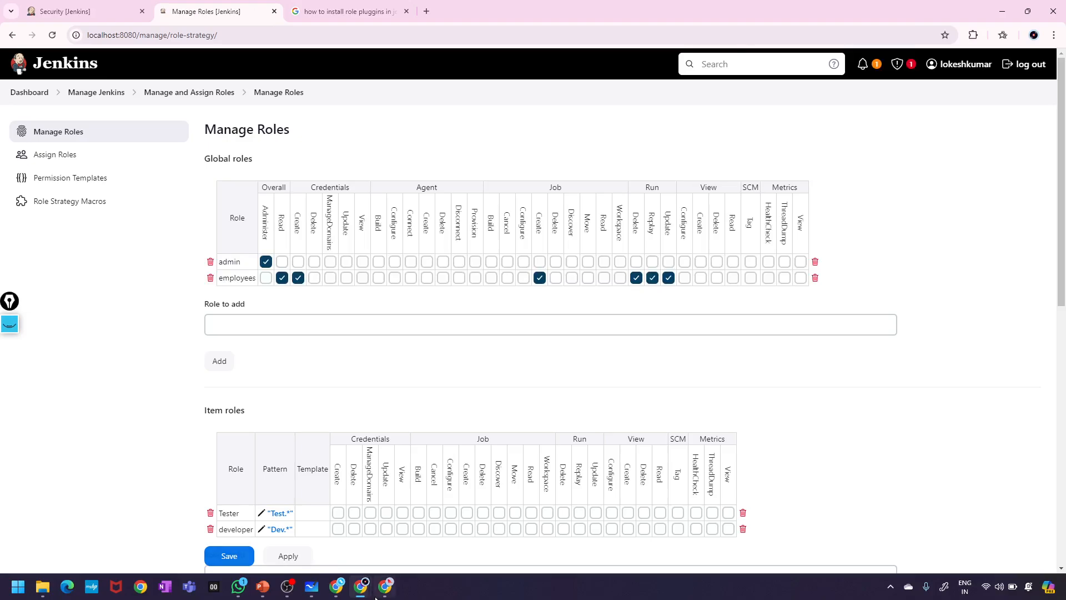
left_click(390, 593)
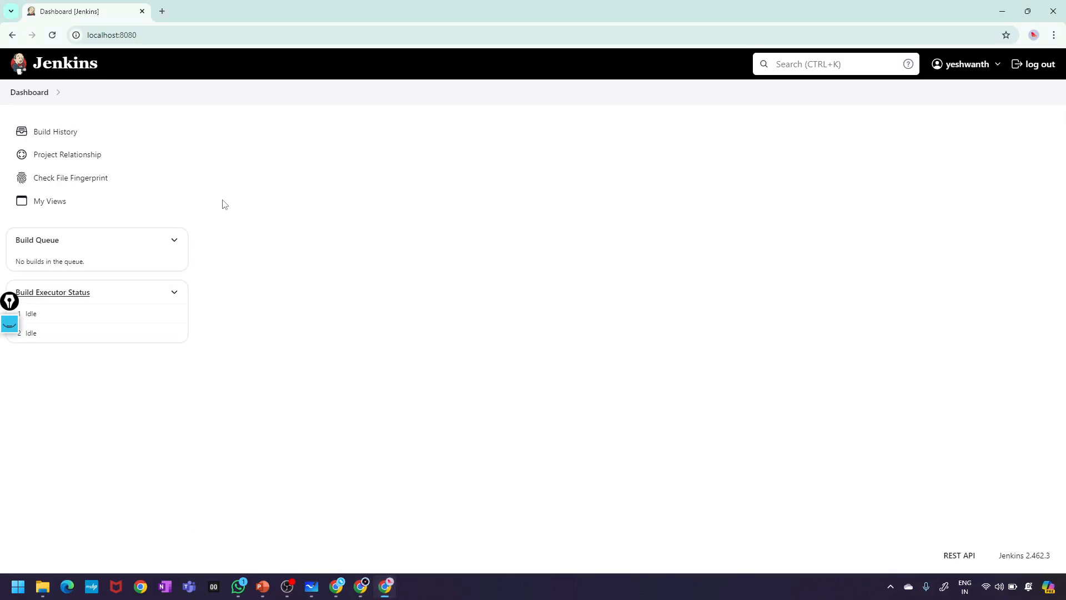
- As the employee, try creating a Freestyle project named yesh-job1
left_click(49, 35)
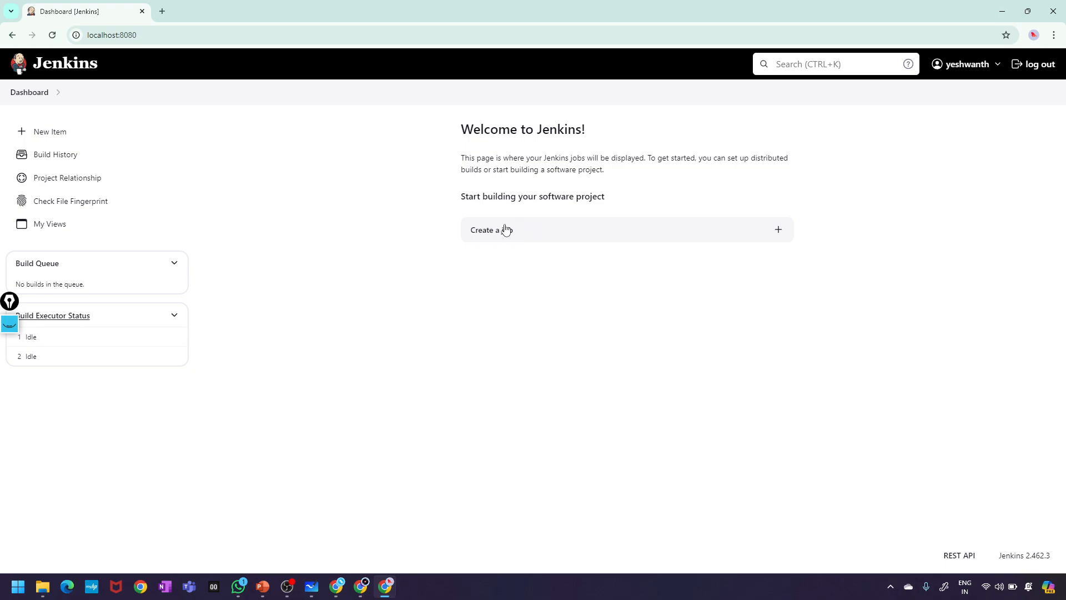
left_click(53, 130)
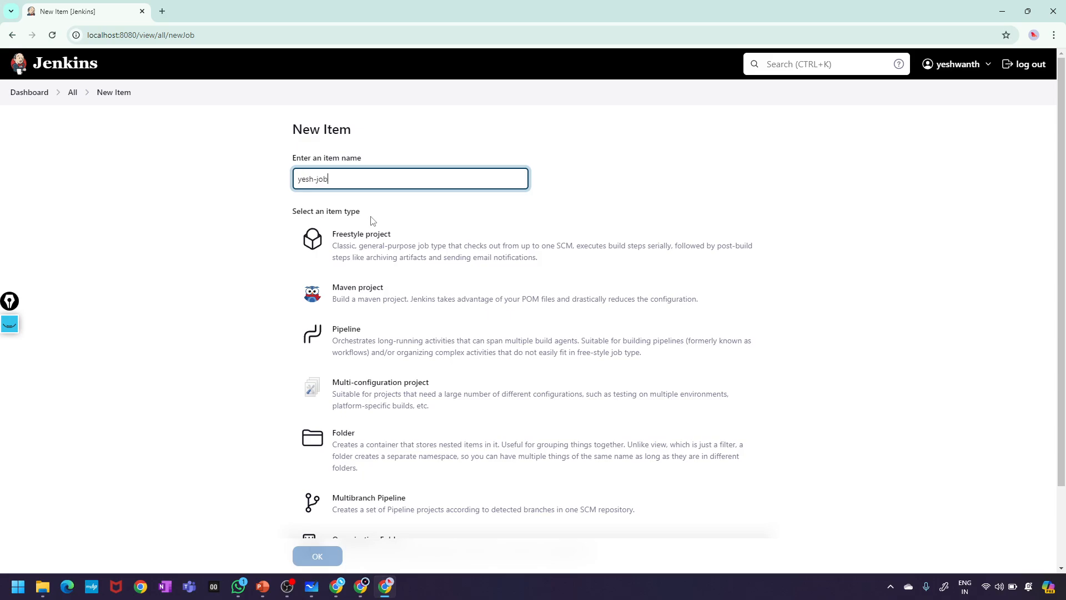
left_click(363, 262)
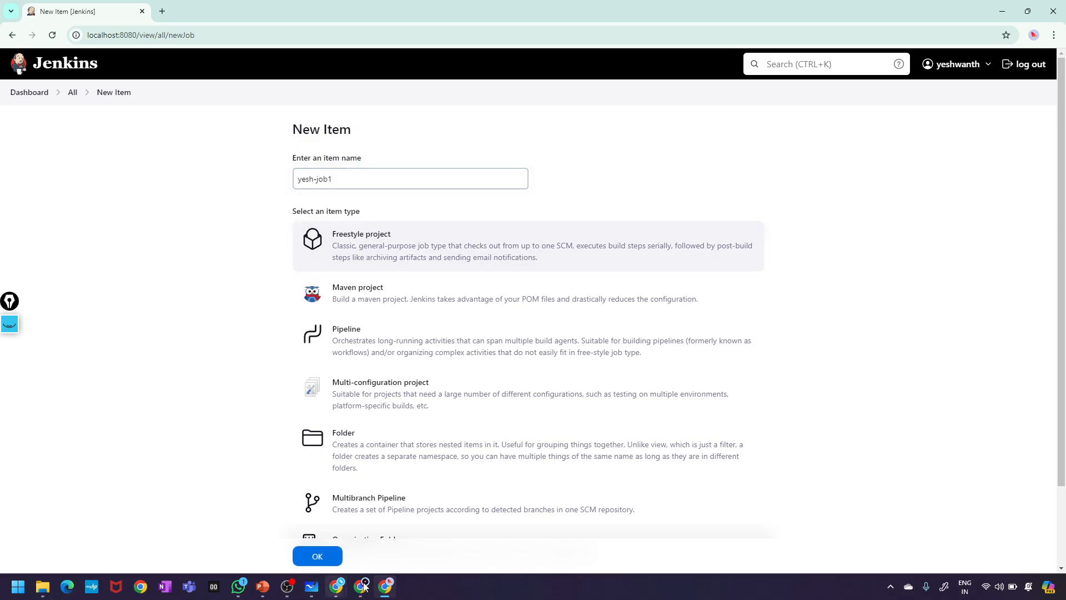
left_click(326, 561)
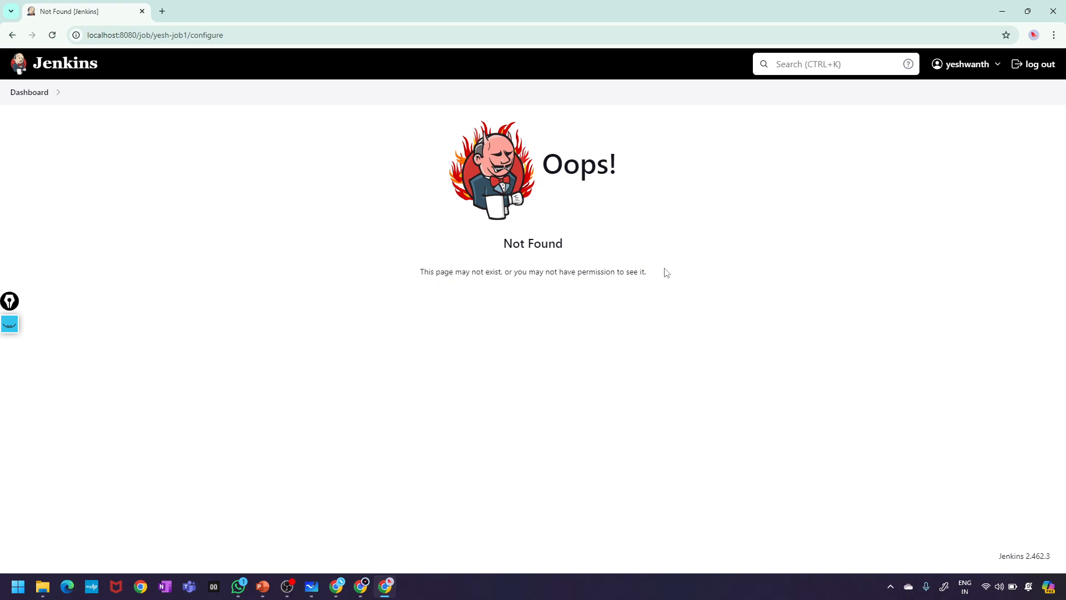
- Highlight the permission message on the Not Found page, then return to the Manage Roles window
left_click_drag(666, 272, 416, 283)
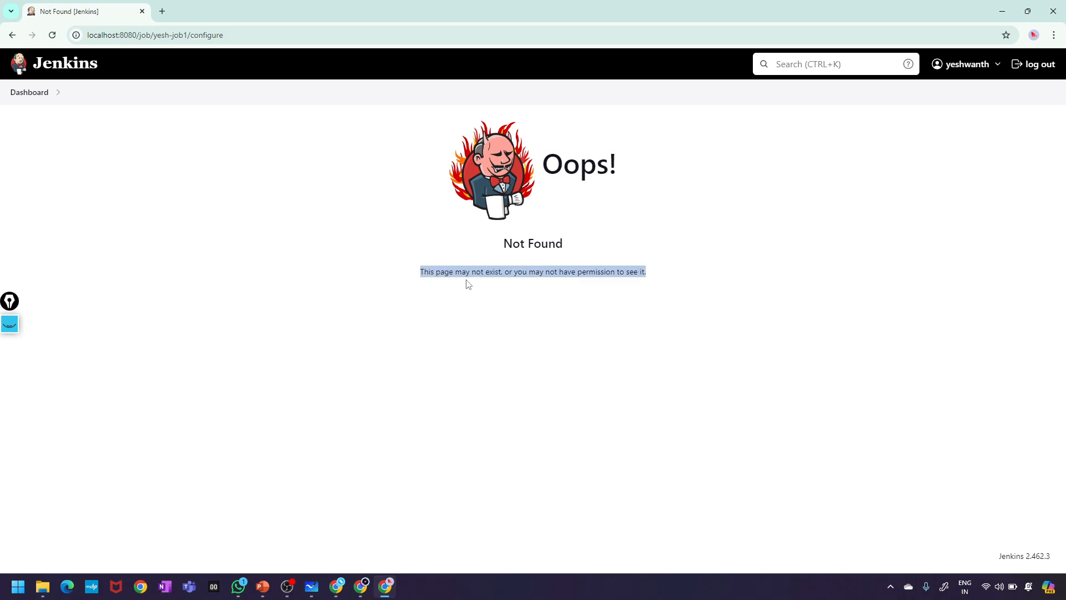
scroll(467, 281, "up", 5)
scroll(467, 280, "right", 4)
scroll(467, 280, "up", 1)
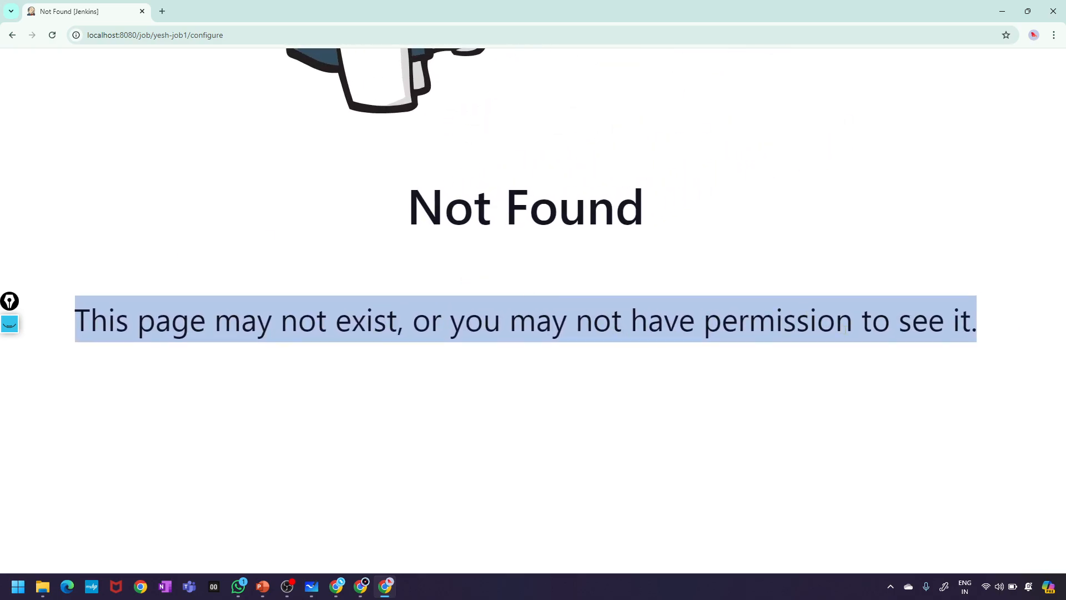
scroll(846, 330, "down", 2)
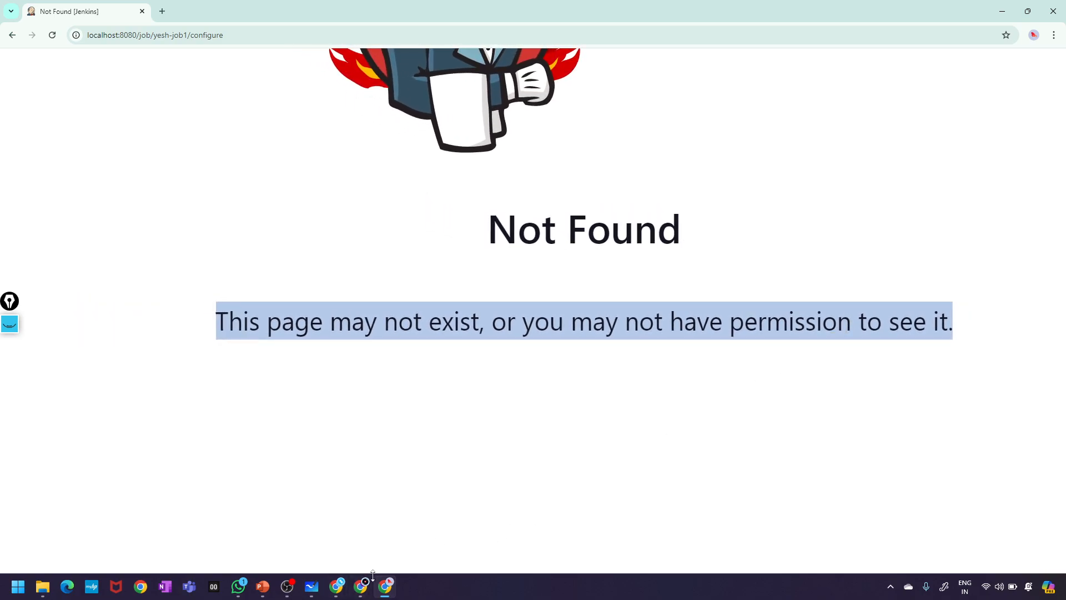
mouse_move(264, 592)
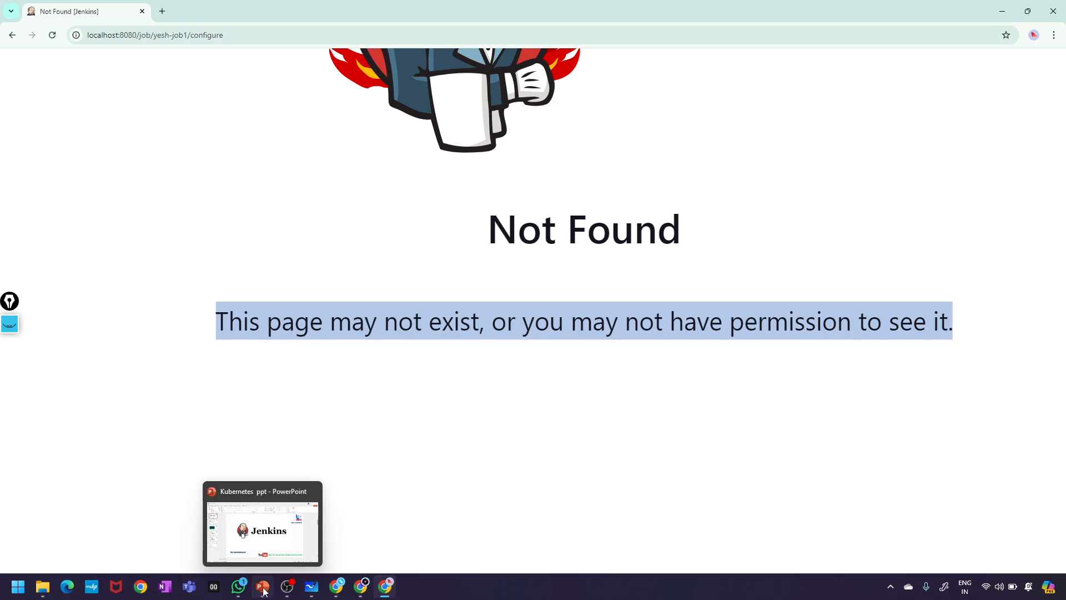
left_click(351, 593)
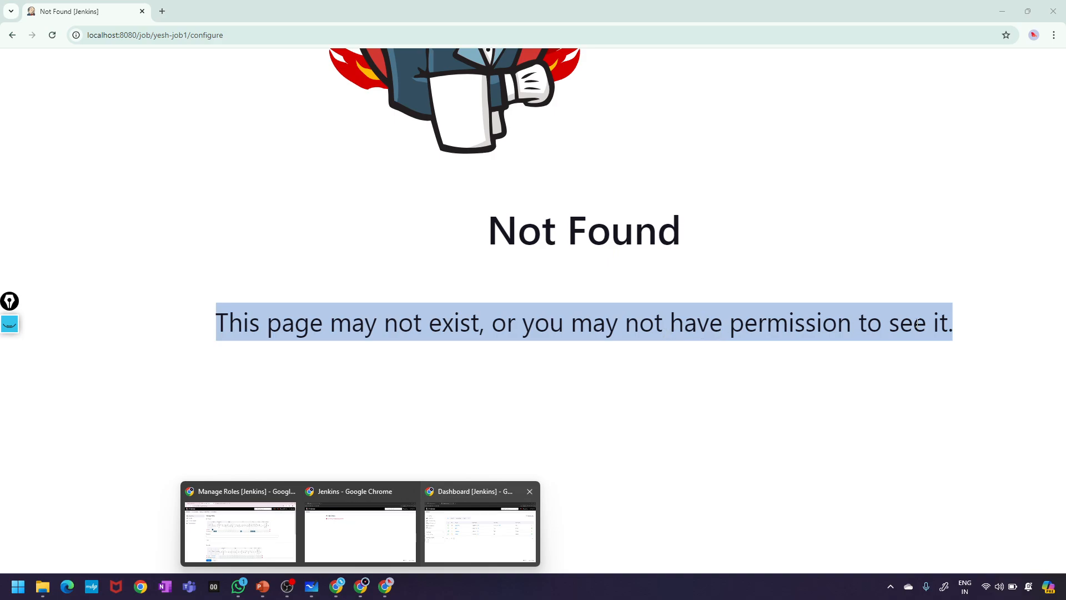
left_click(251, 535)
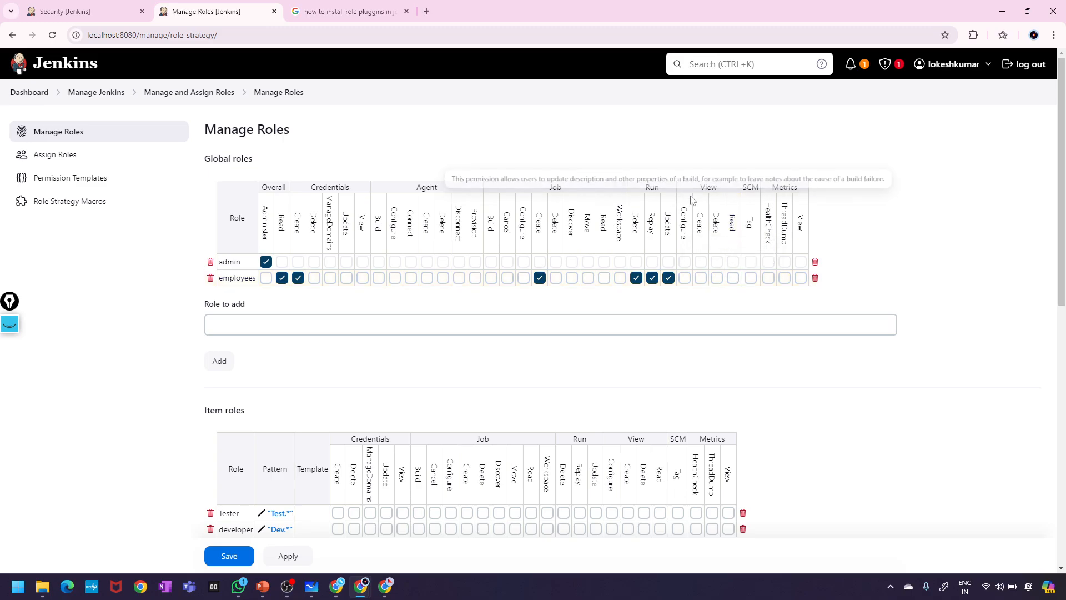
- Grant the employees role View Create, Delete and Configure permissions, then apply and save
left_click(698, 278)
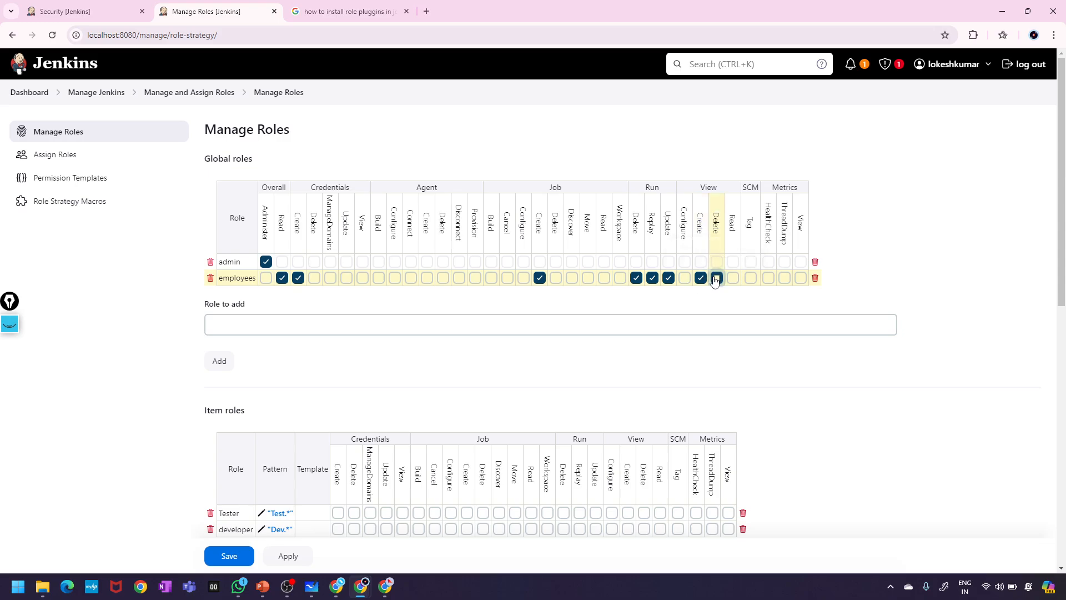
left_click(716, 278)
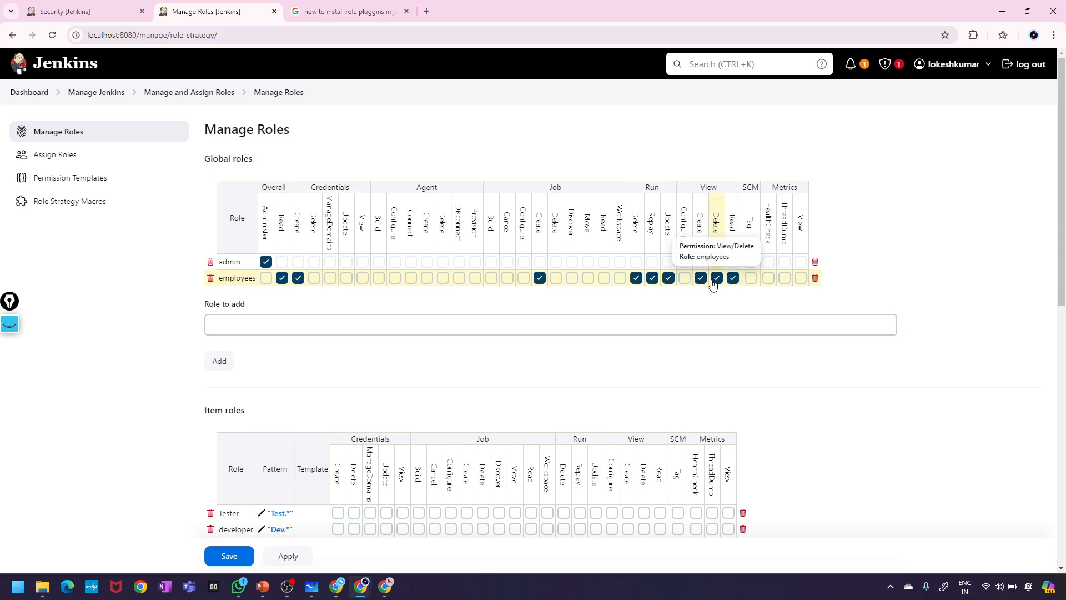
left_click(684, 277)
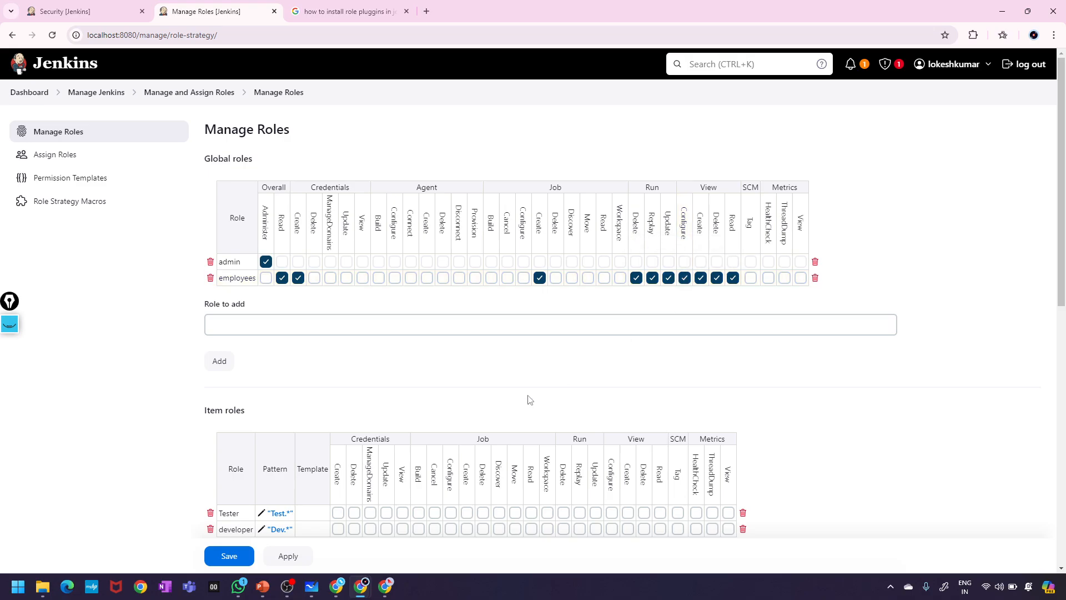
left_click(293, 557)
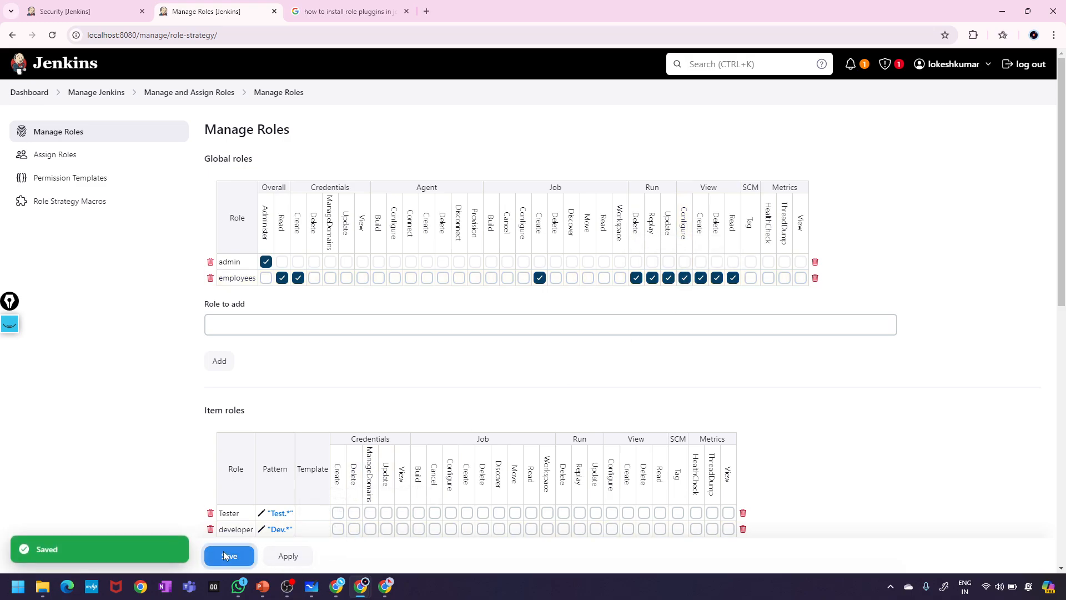
left_click(227, 555)
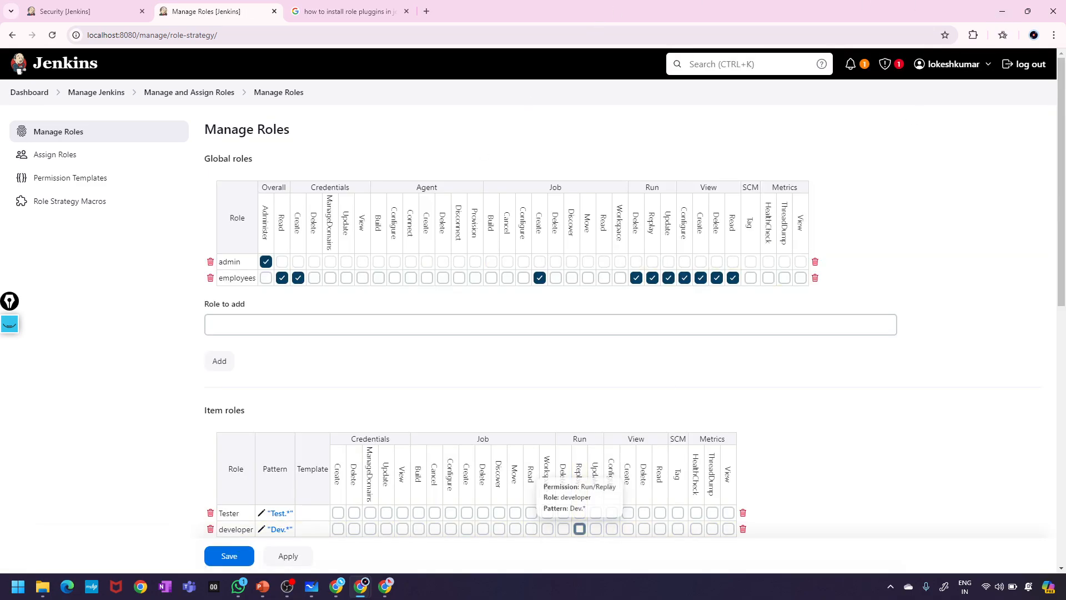
left_click(387, 592)
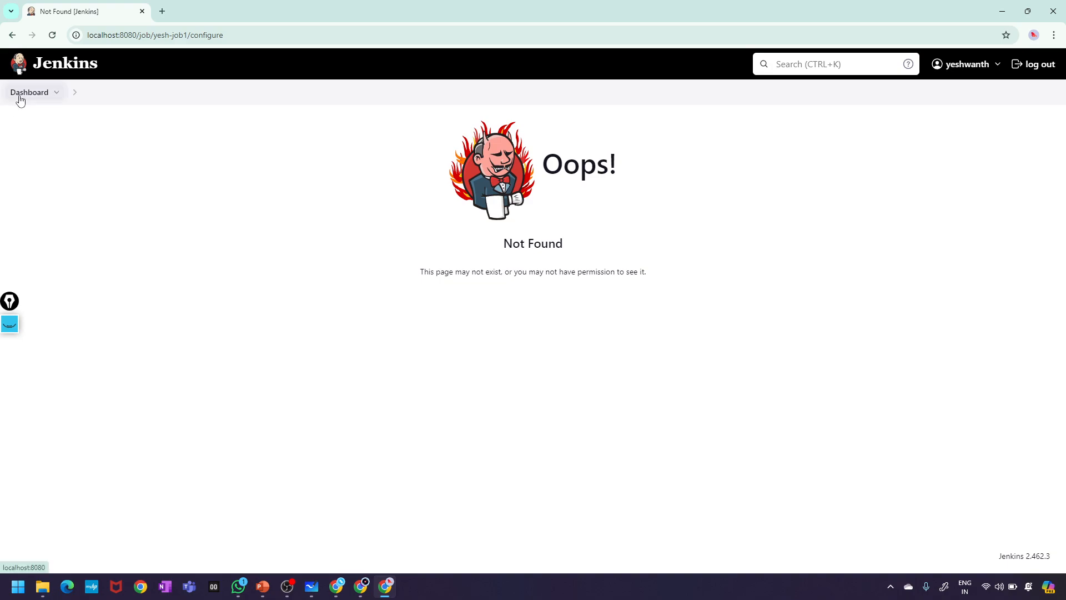
- As the employee, submit job1 as a new Freestyle project from the dashboard
left_click(19, 94)
left_click(60, 138)
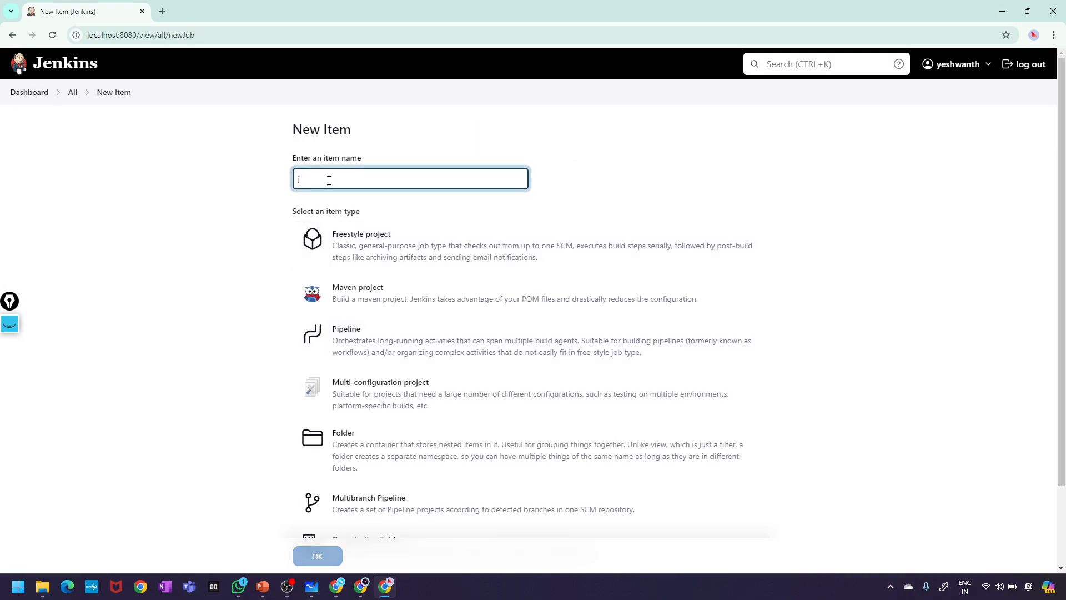
left_click(400, 258)
left_click(317, 560)
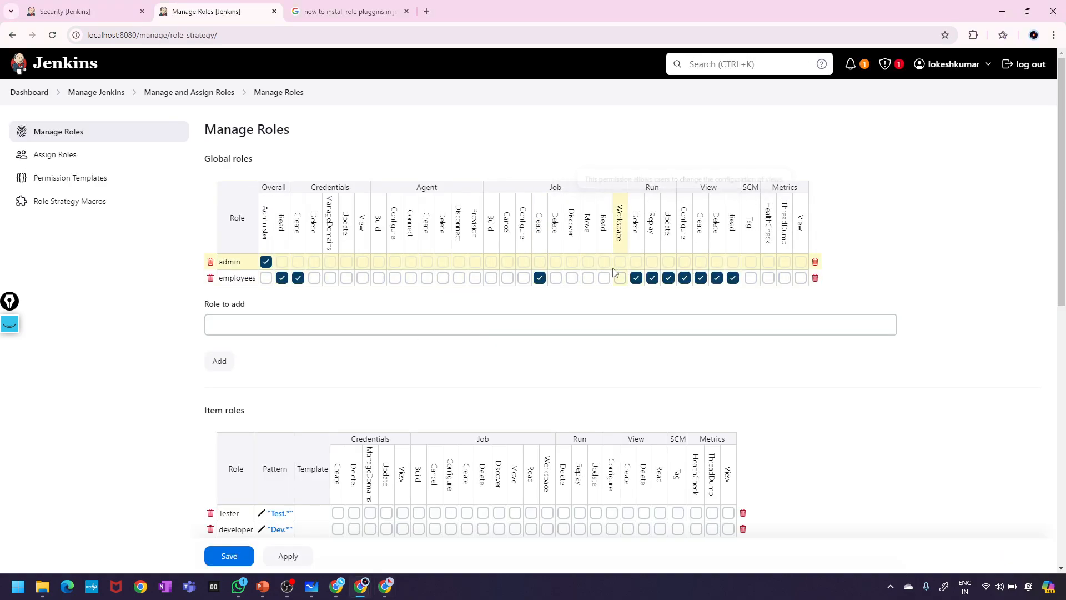
- Tick Job Delete, Configure, Cancel, Build, Discover, Move, Read and Workspace for employees, and apply
left_click(555, 278)
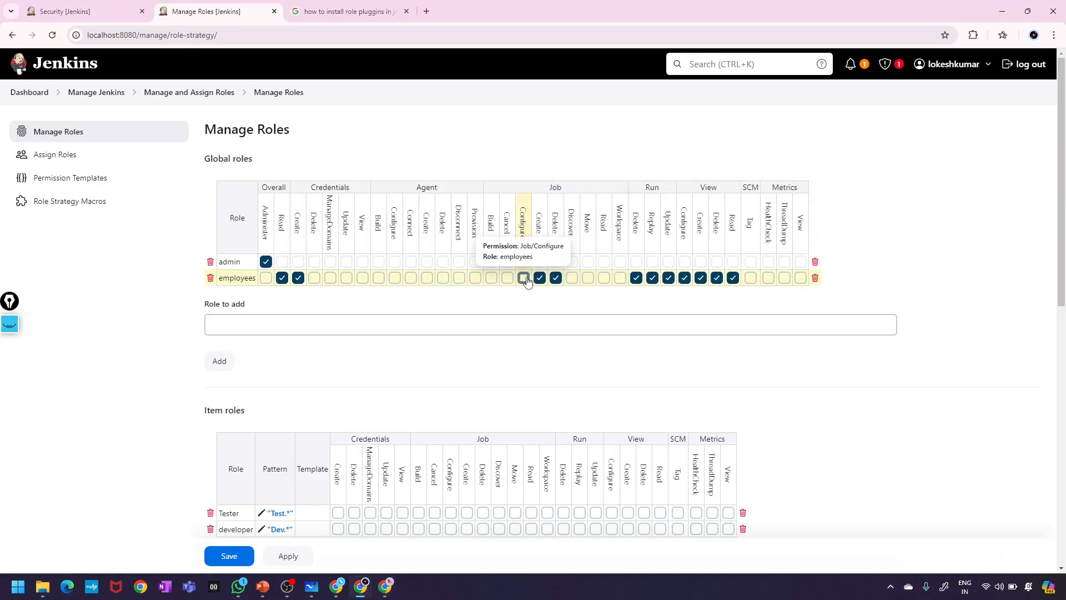
left_click(524, 278)
left_click(508, 278)
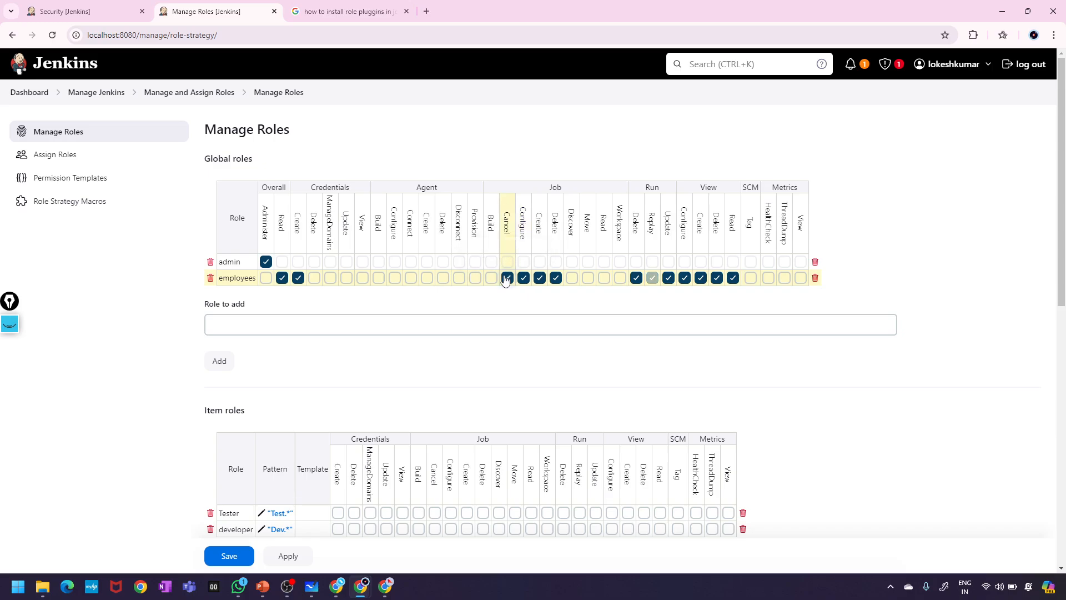
left_click(492, 278)
left_click(572, 277)
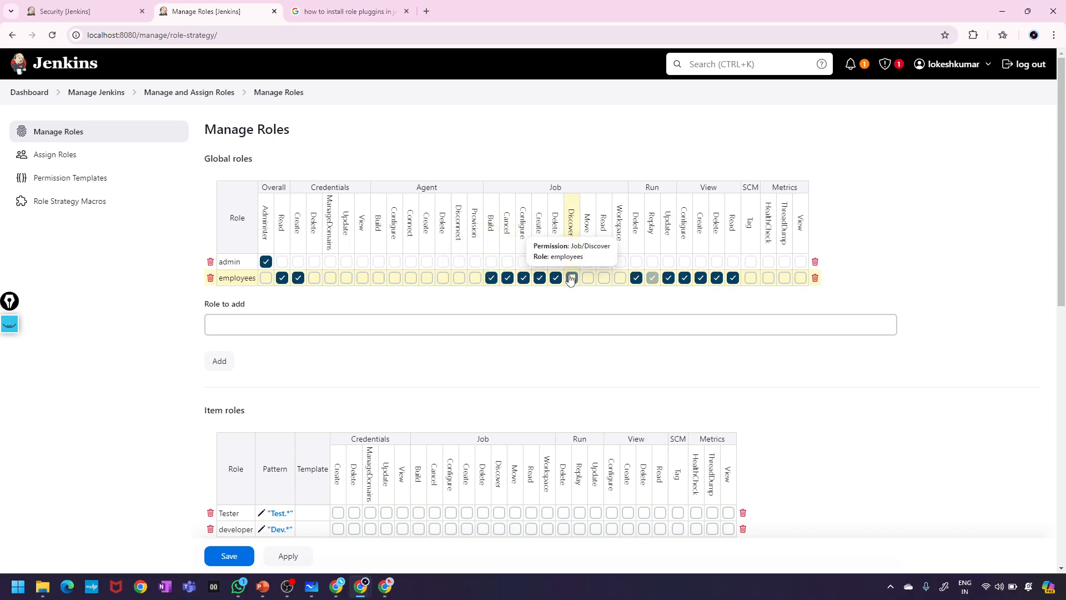
left_click(588, 278)
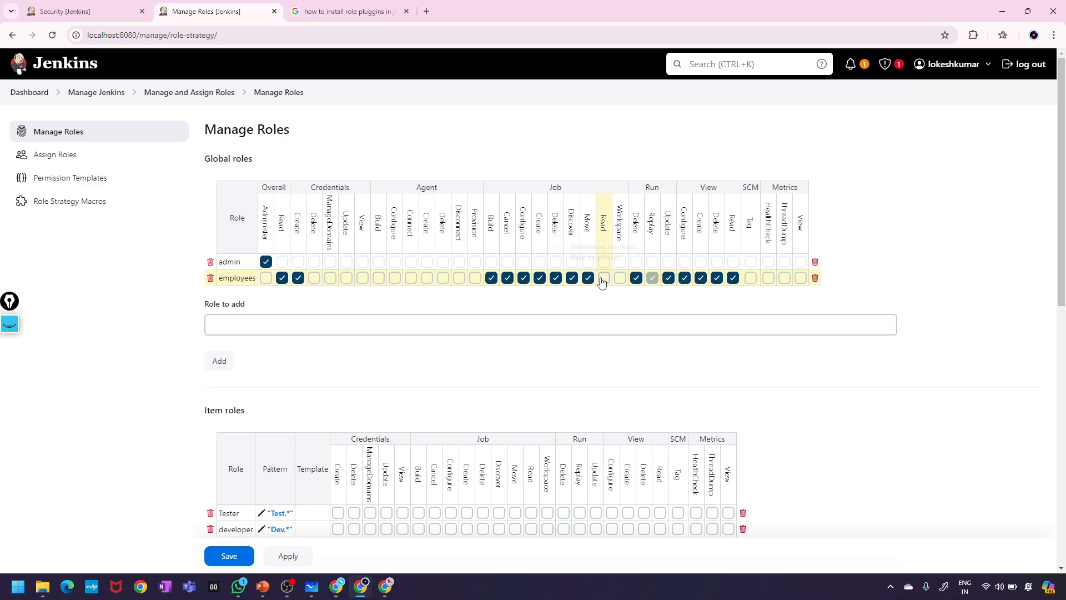
left_click(604, 278)
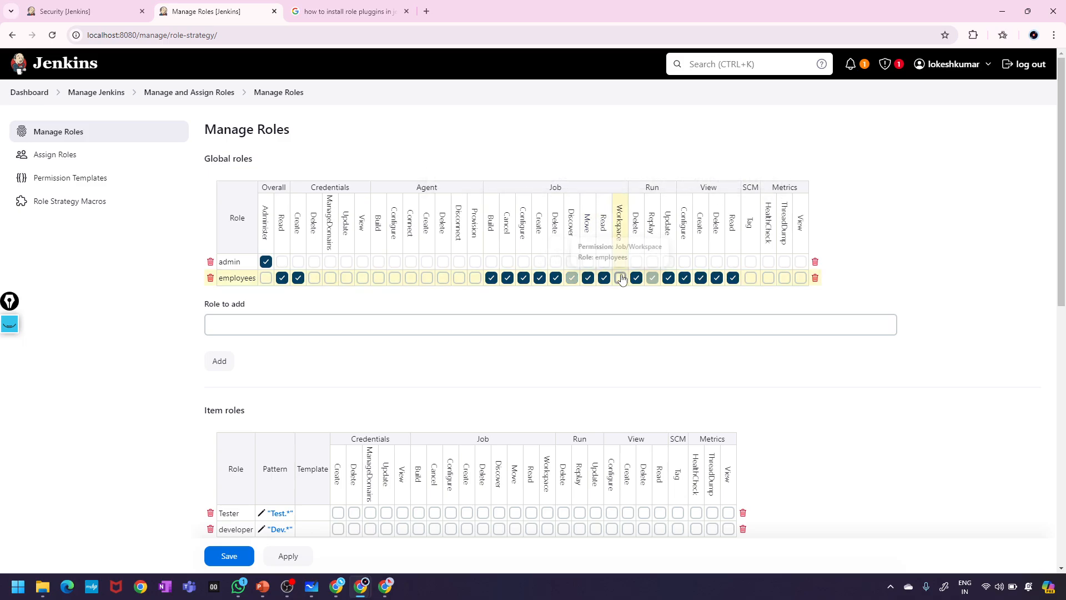
left_click(620, 278)
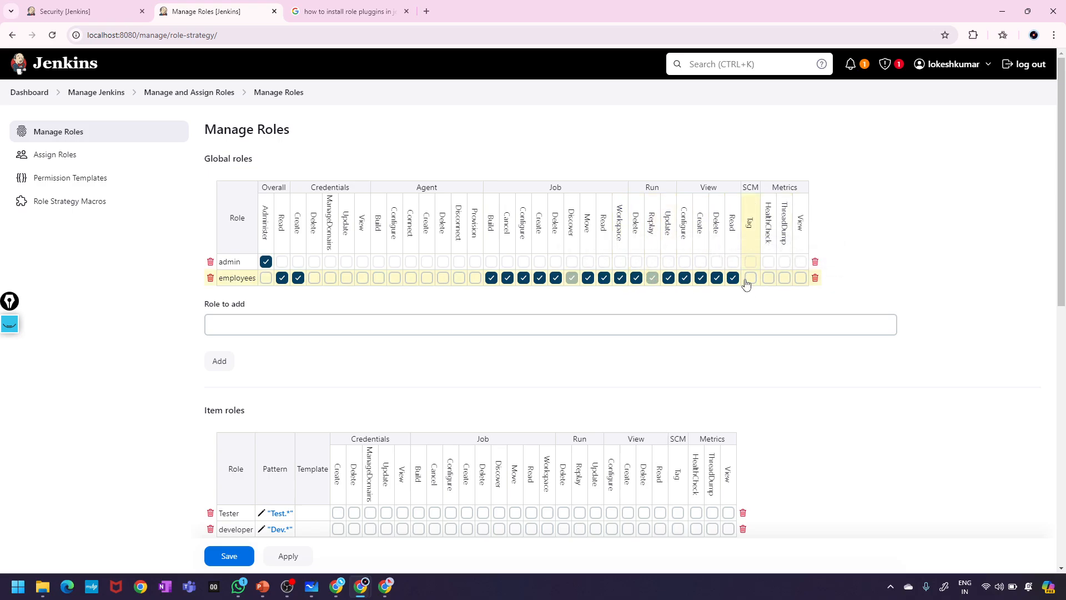
left_click(285, 556)
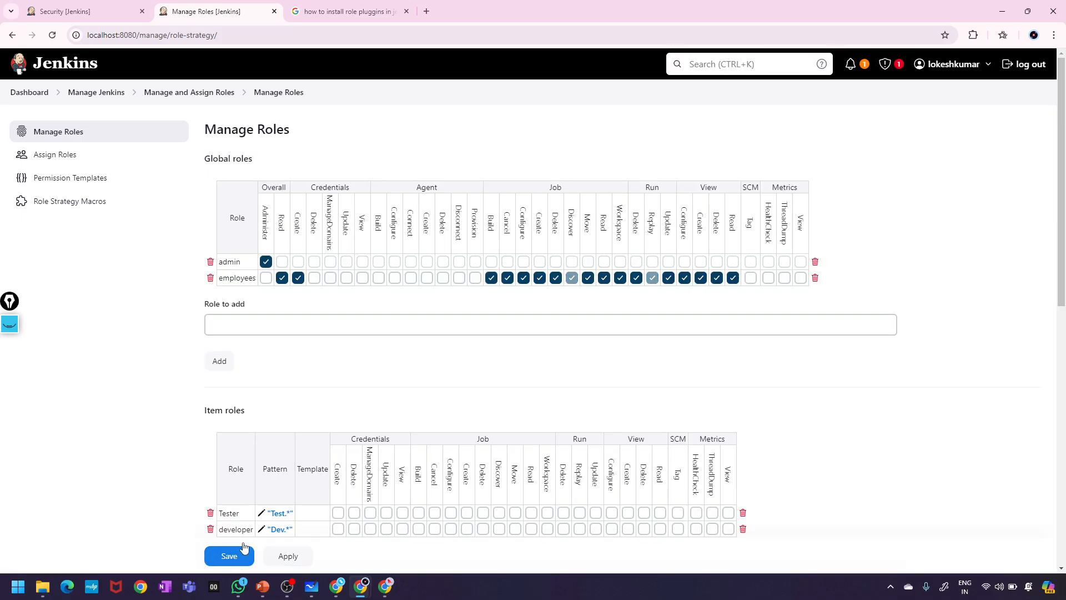
left_click(385, 586)
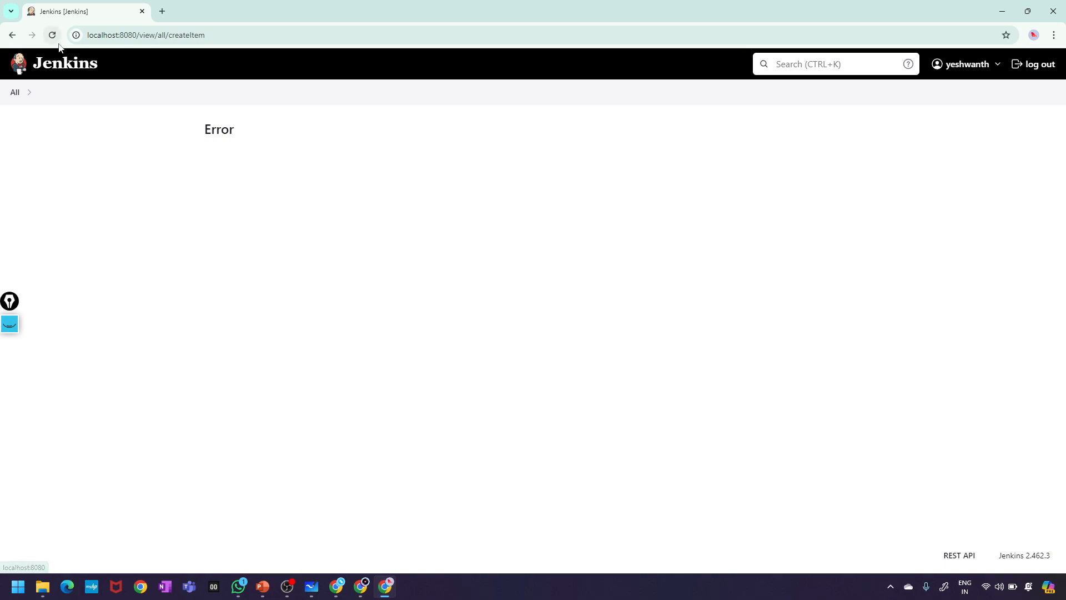
- Reload the Error page and confirm resubmitting the job1 creation form
left_click(51, 35)
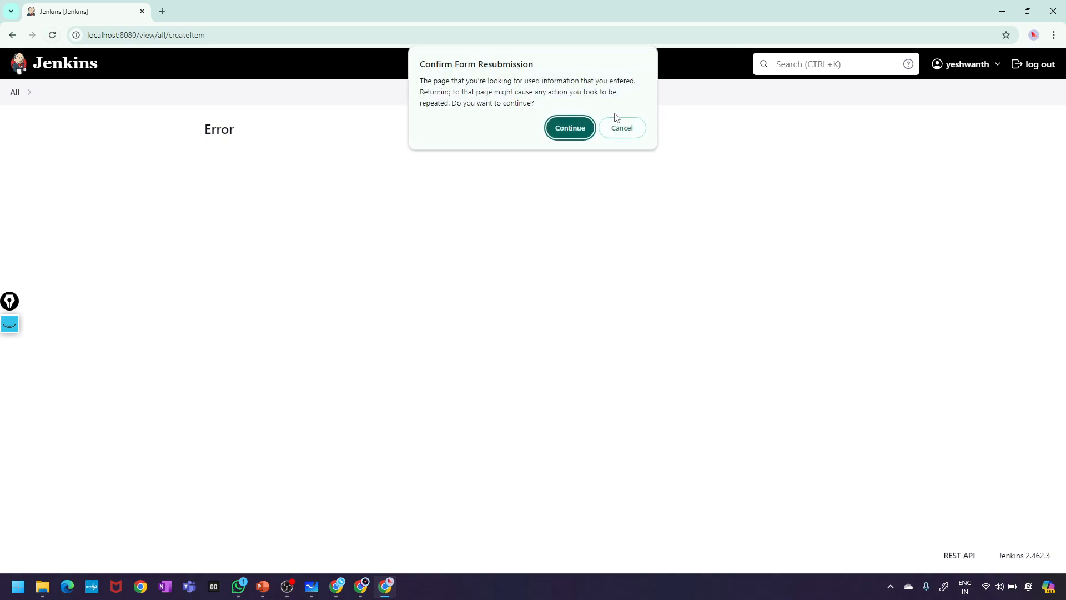
left_click(569, 128)
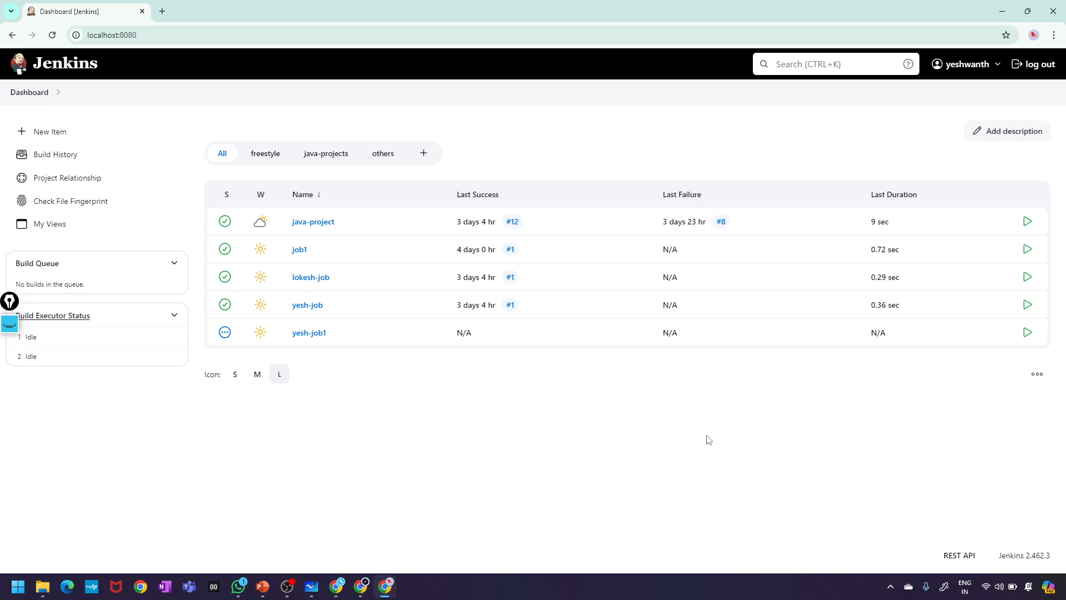
mouse_move(348, 596)
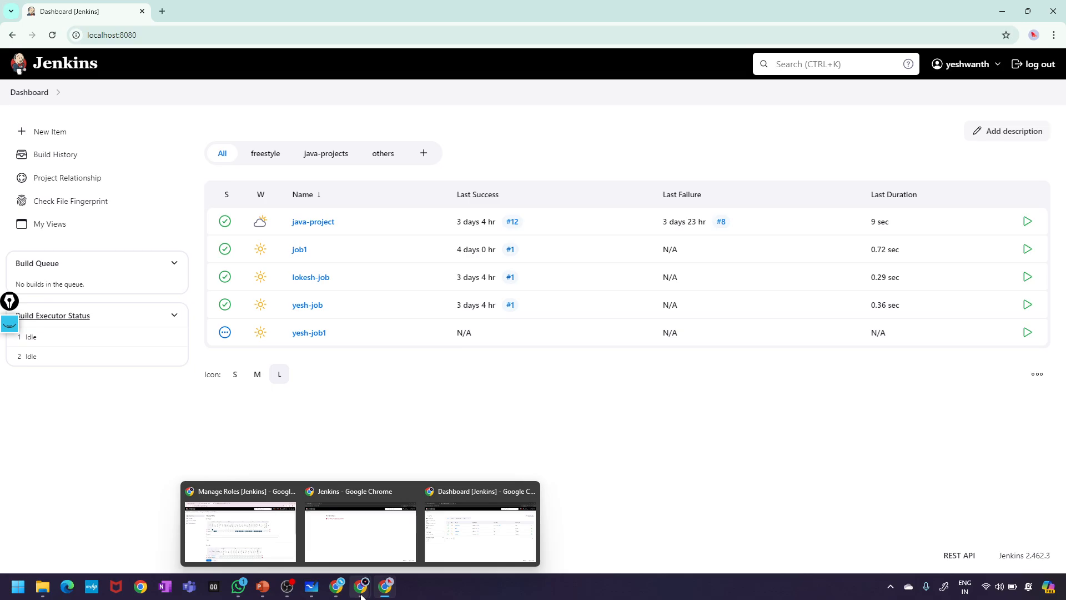
left_click(249, 524)
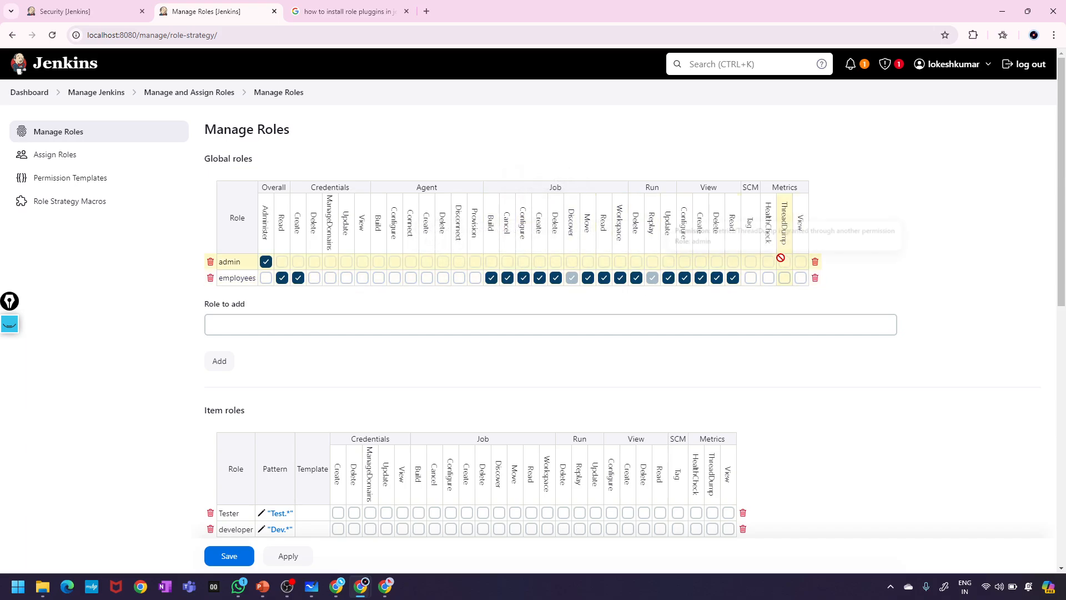
- Clear all of the employees role's Job, Run (Delete, Replay, Update) and View permissions
left_click(491, 279)
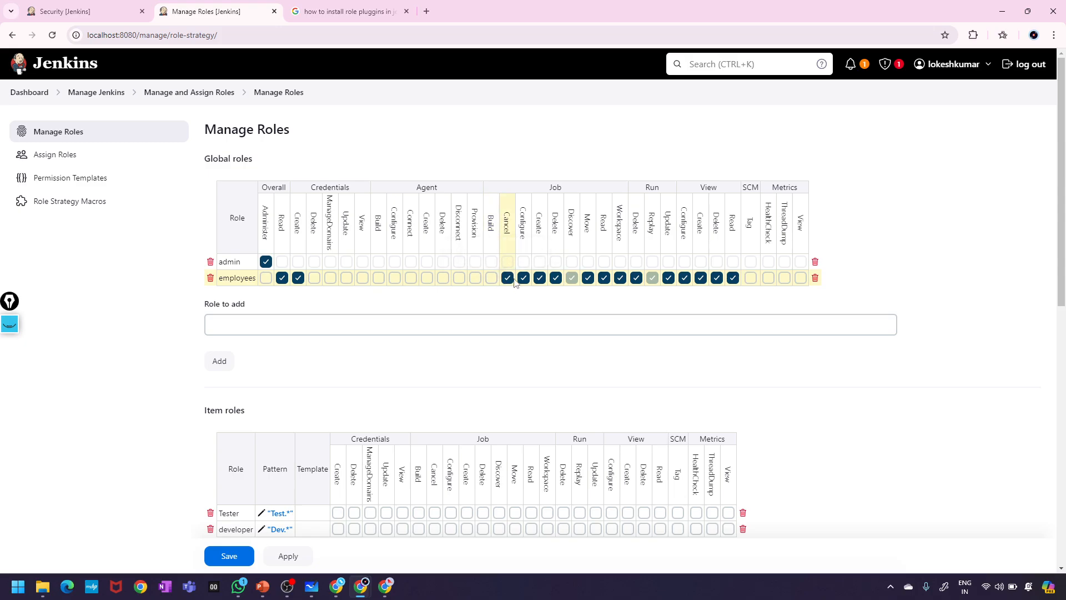
left_click(555, 279)
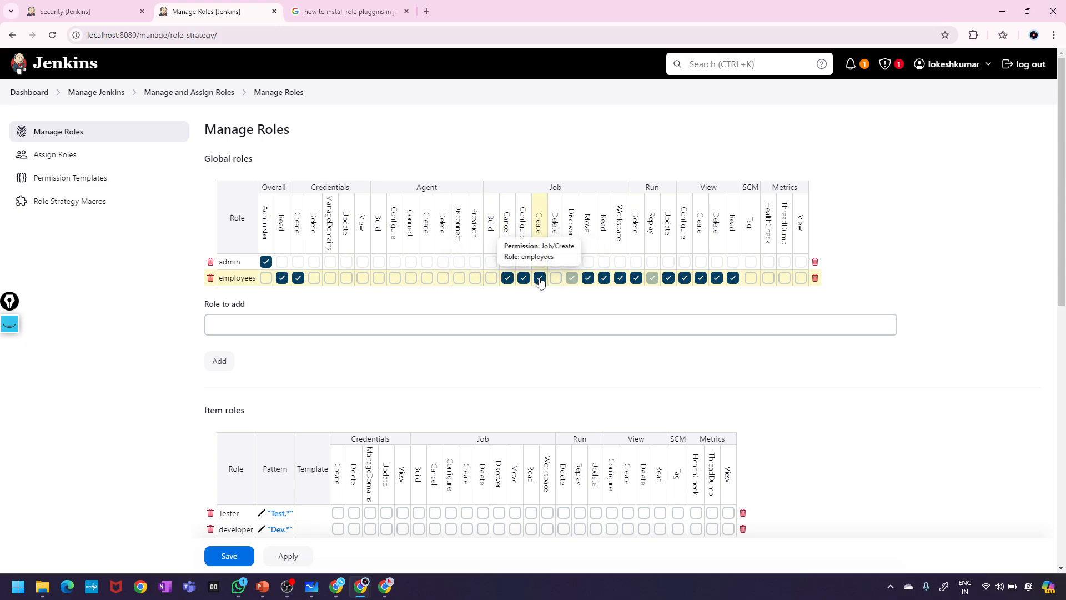
left_click(539, 278)
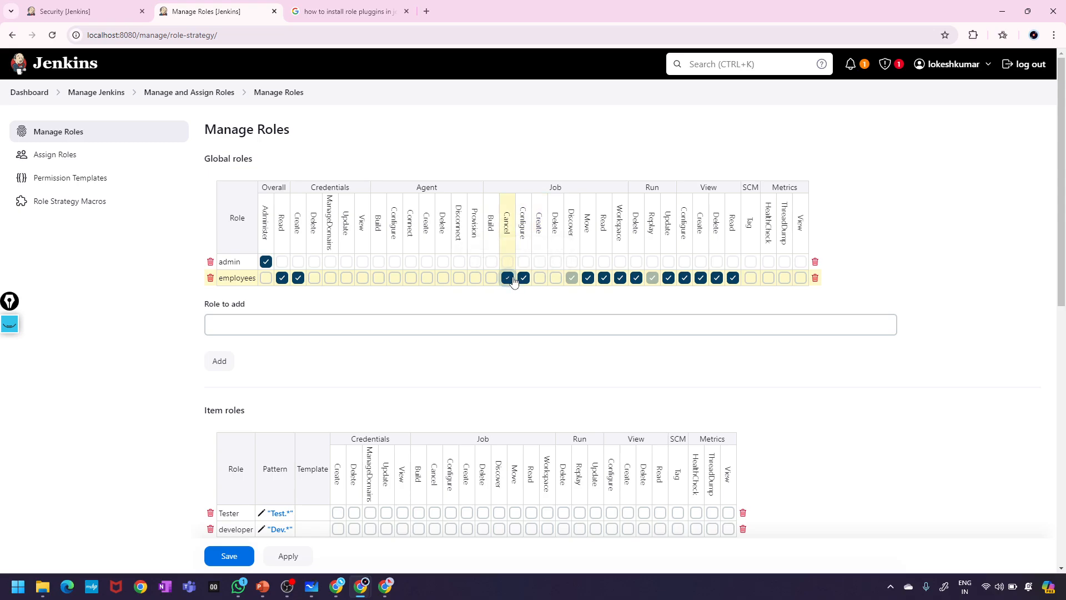
left_click(507, 278)
left_click(523, 278)
left_click(588, 278)
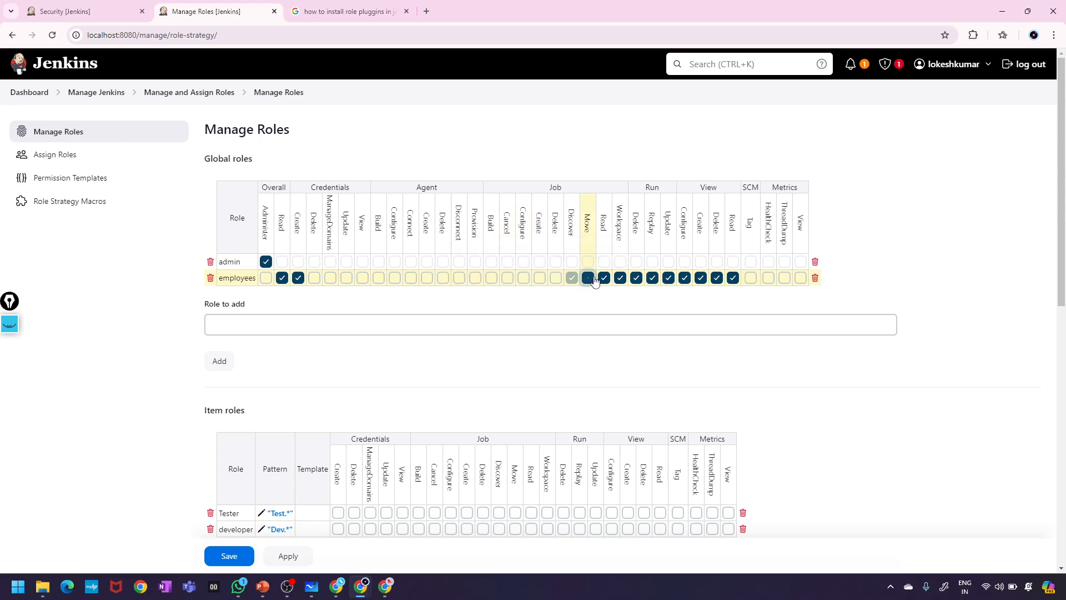
left_click(604, 278)
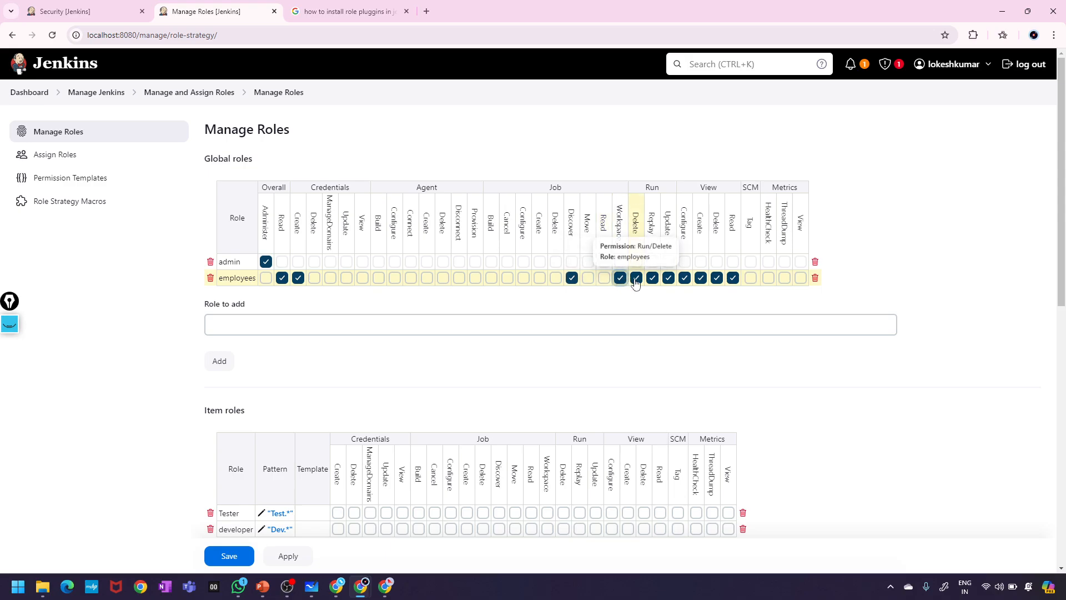
left_click(636, 278)
left_click(653, 278)
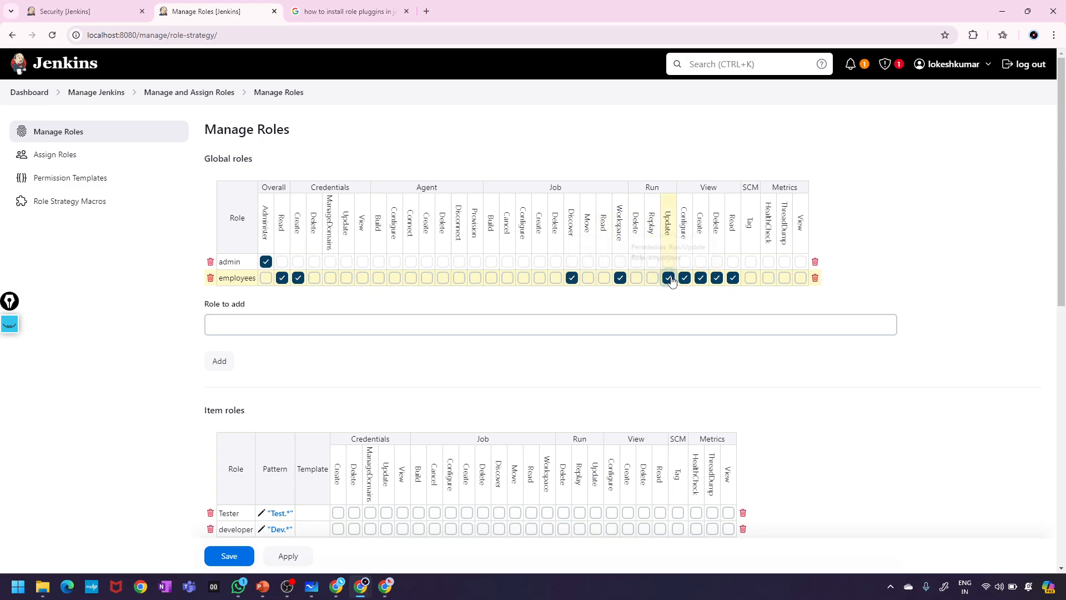
left_click(669, 278)
left_click(684, 278)
left_click(716, 278)
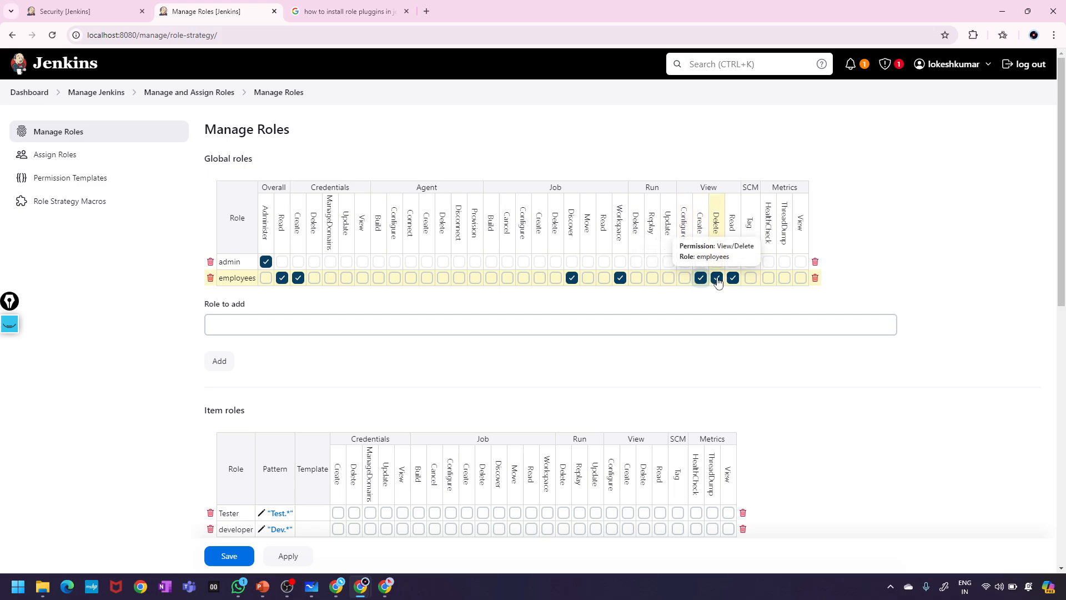
left_click(733, 278)
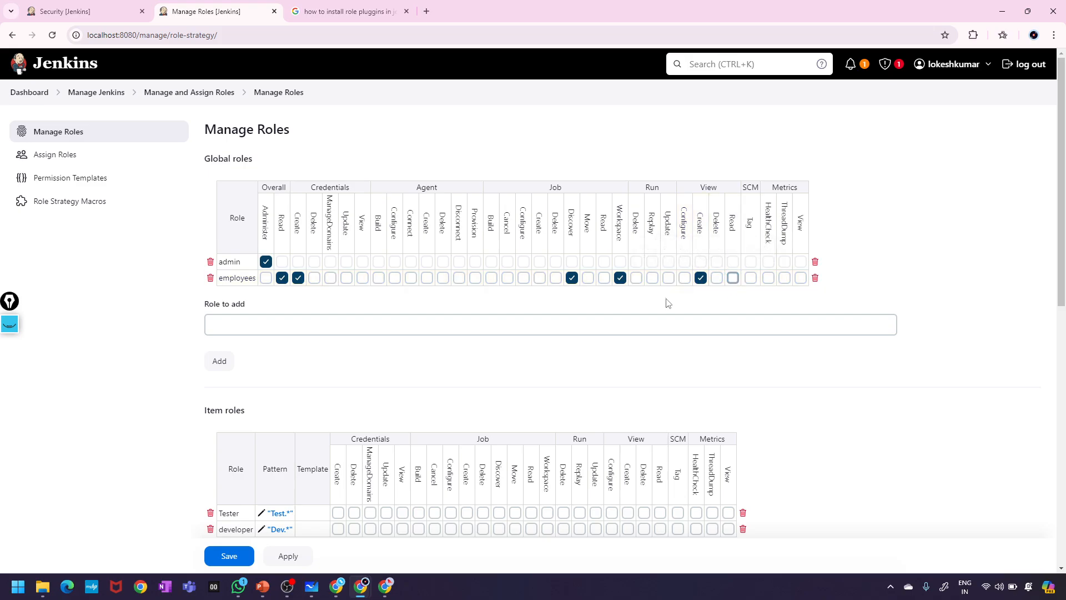
left_click(701, 278)
left_click(620, 277)
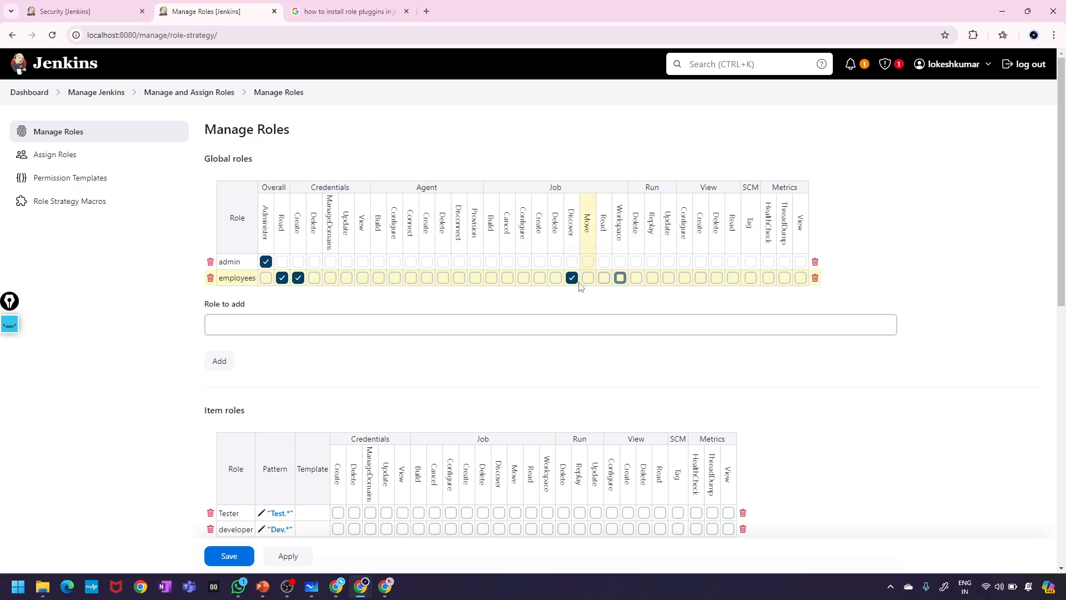
left_click(573, 279)
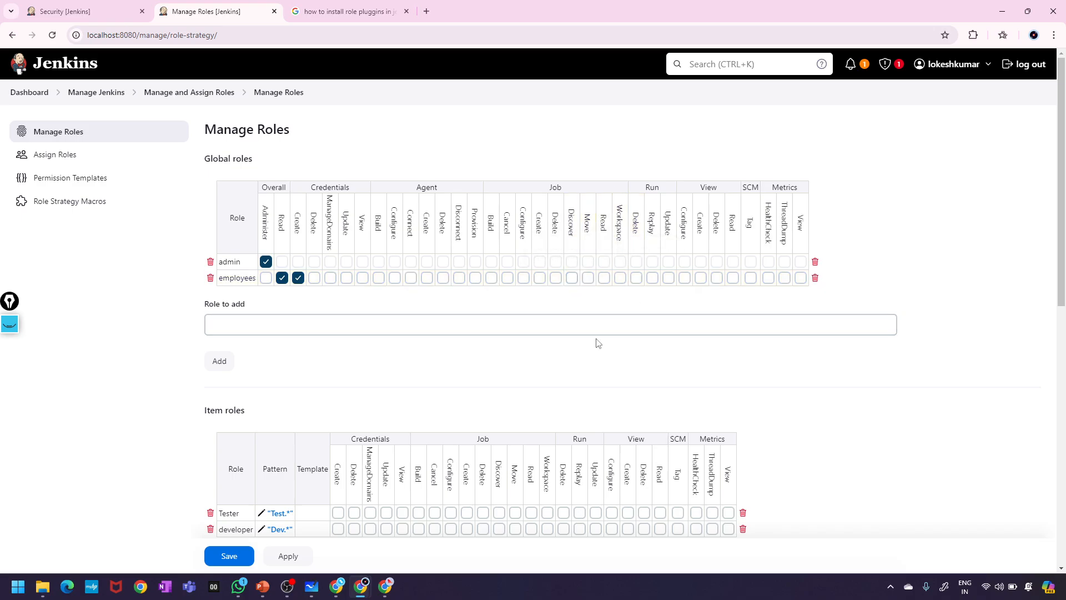
- Re-grant employees Job Create, Delete, Configure, Cancel and View Read
left_click(541, 277)
left_click(555, 278)
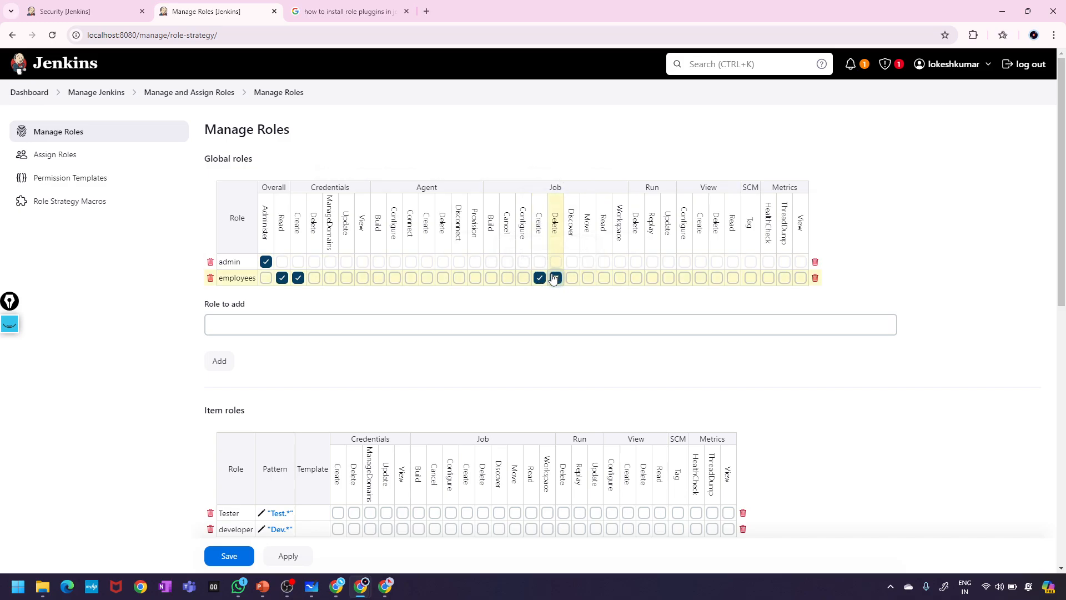
left_click(522, 278)
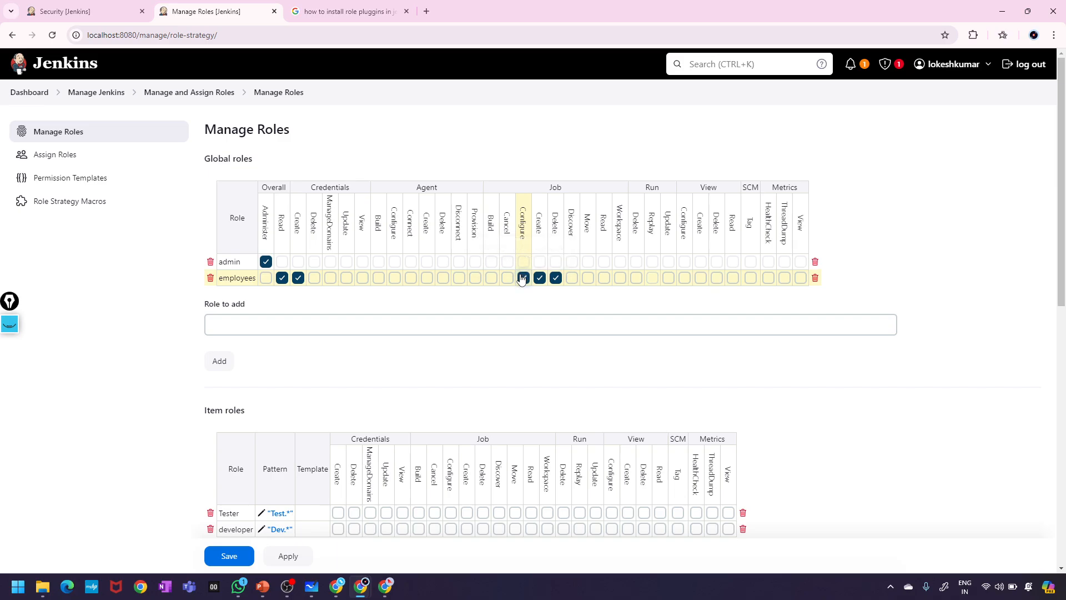
left_click(507, 277)
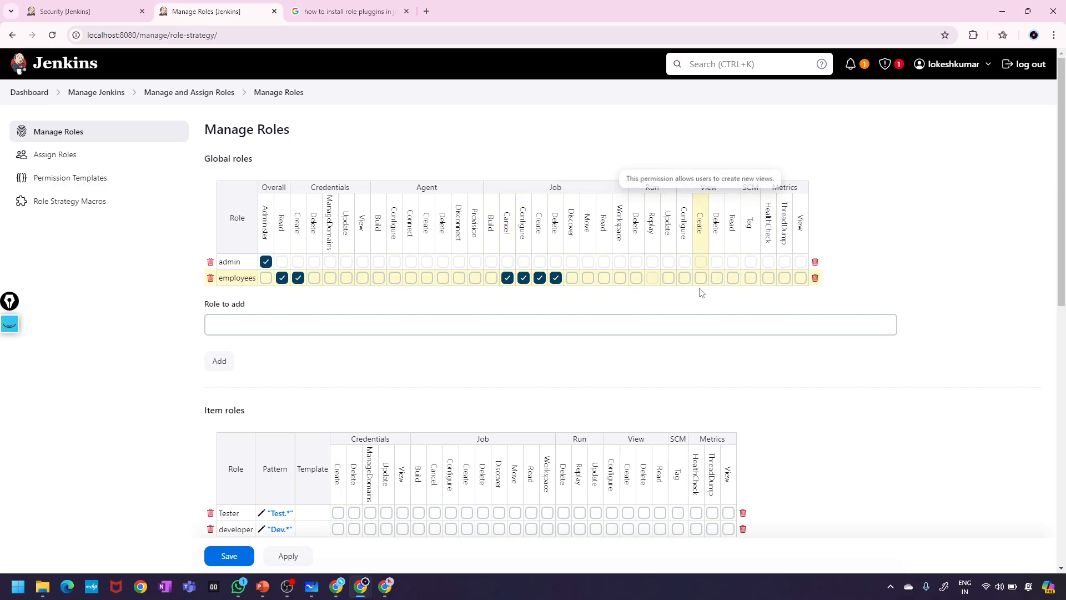
left_click(733, 278)
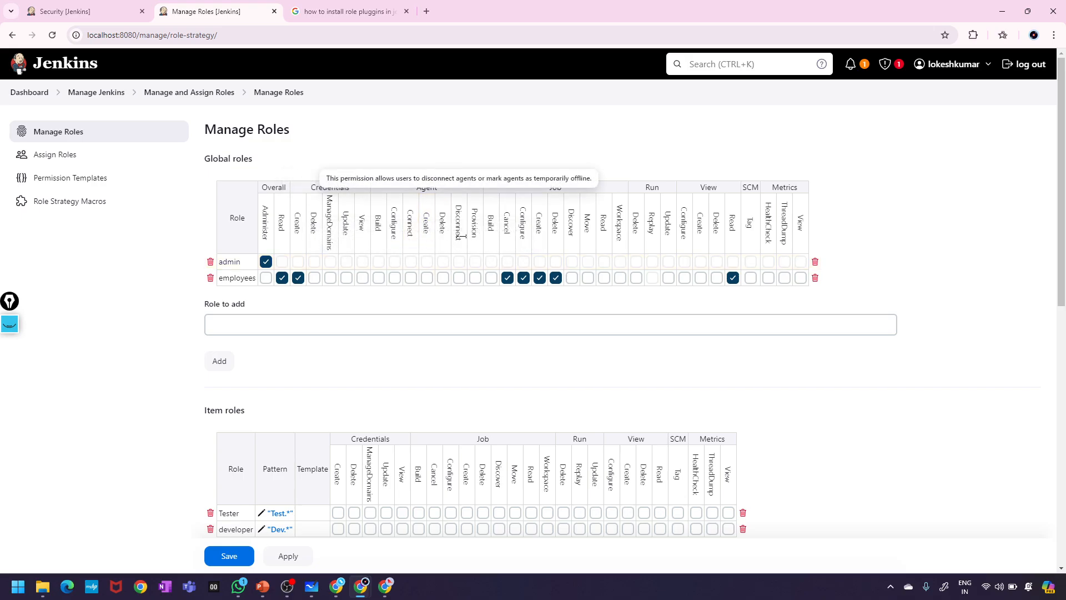
- Grant employees Credentials View, remove Credentials Create, then apply and save
scroll(463, 237, "up", 5)
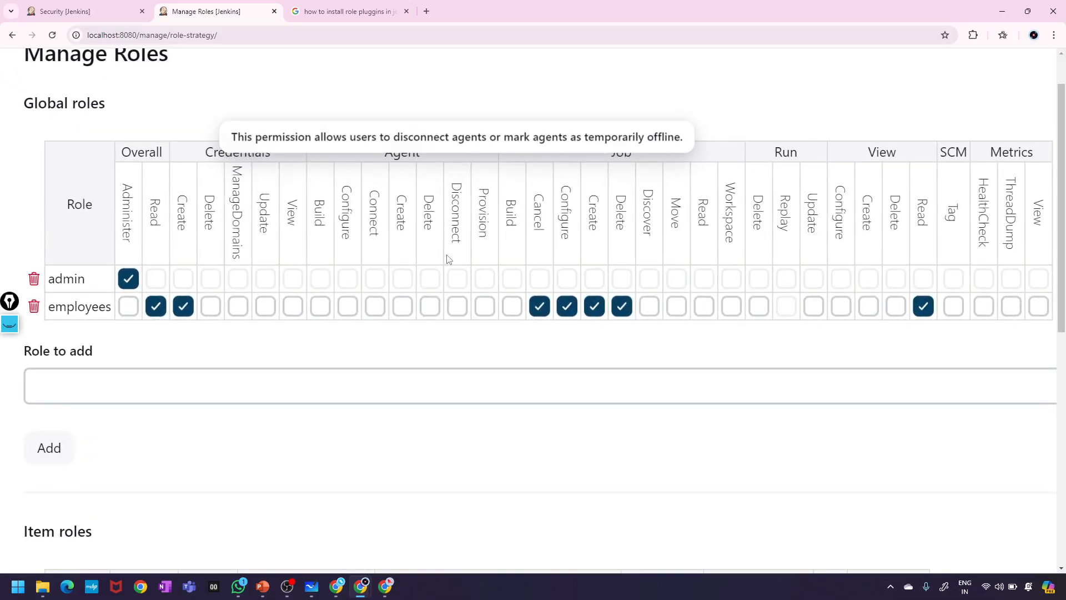
scroll(447, 261, "down", 3)
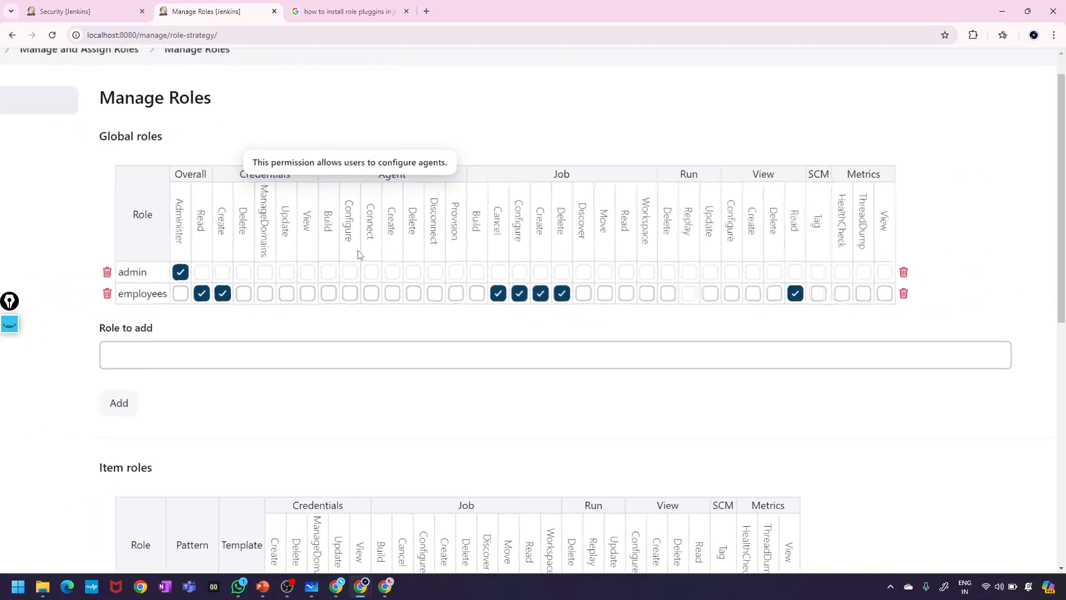
left_click(308, 293)
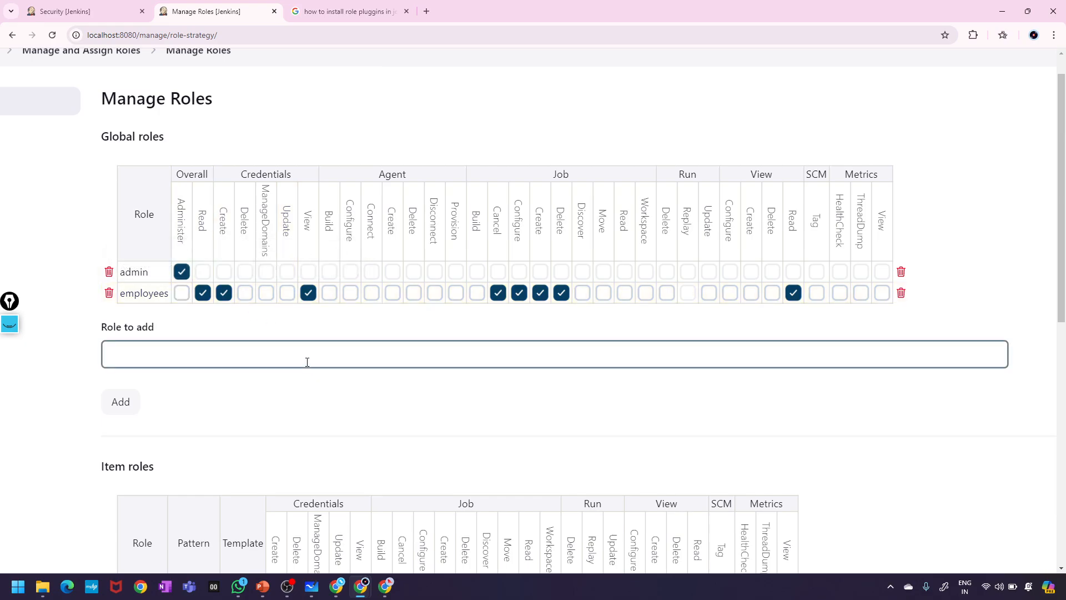
scroll(305, 361, "down", 1)
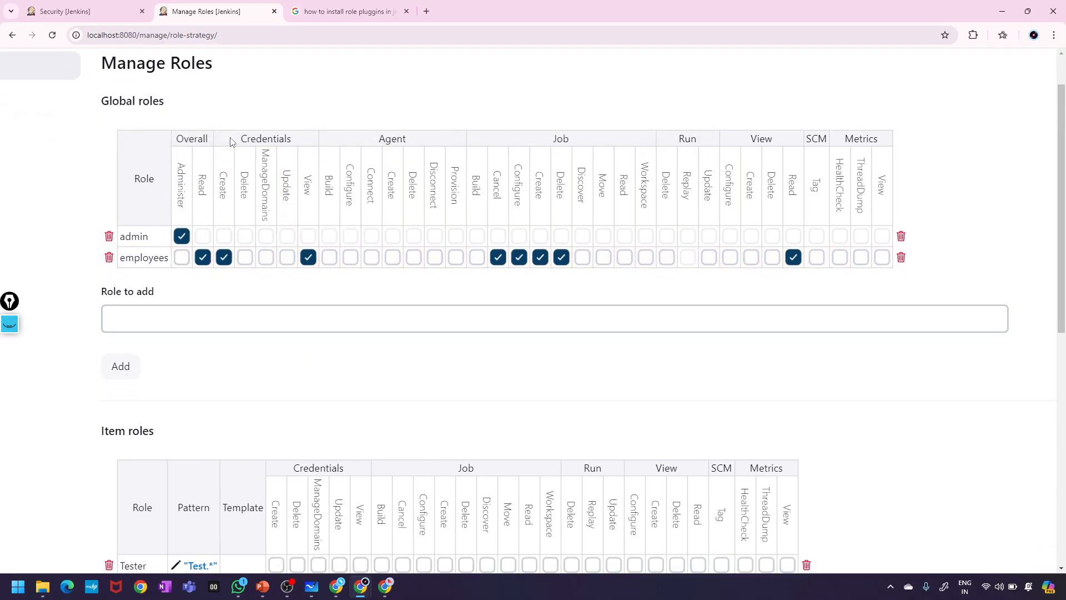
left_click(223, 257)
scroll(379, 410, "down", 3)
left_click(302, 559)
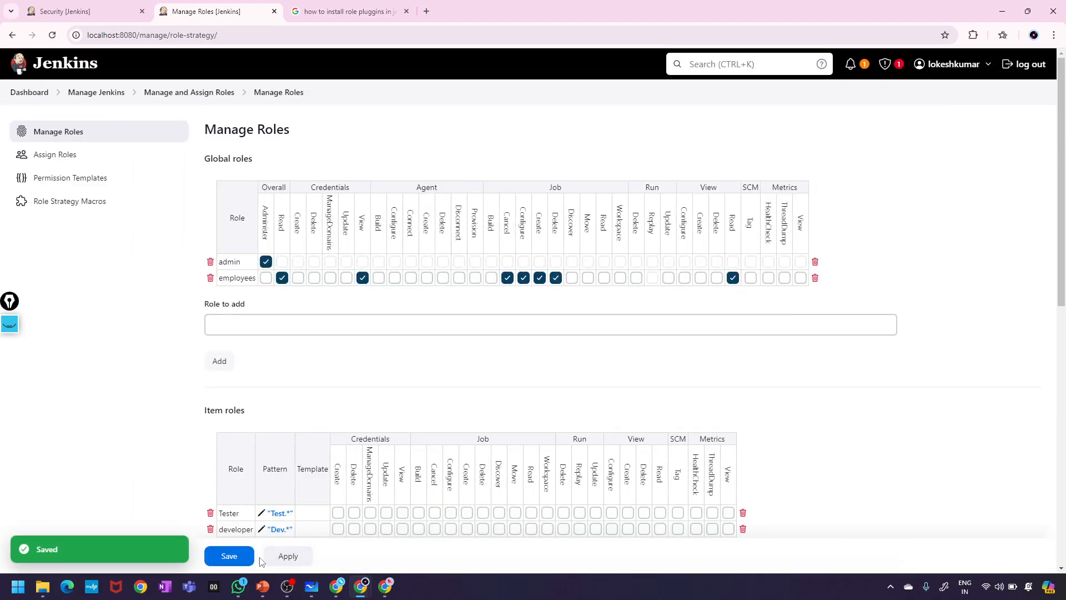
left_click(246, 556)
left_click(385, 586)
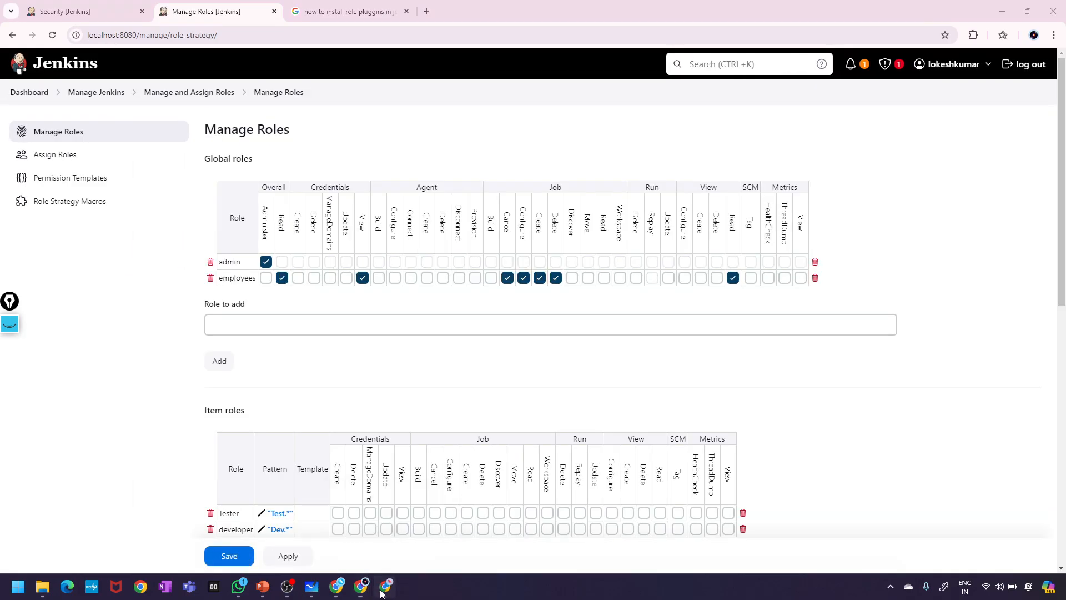
- As the employee, refresh the dashboard and try creating Freestyle project yeshjob
left_click(52, 35)
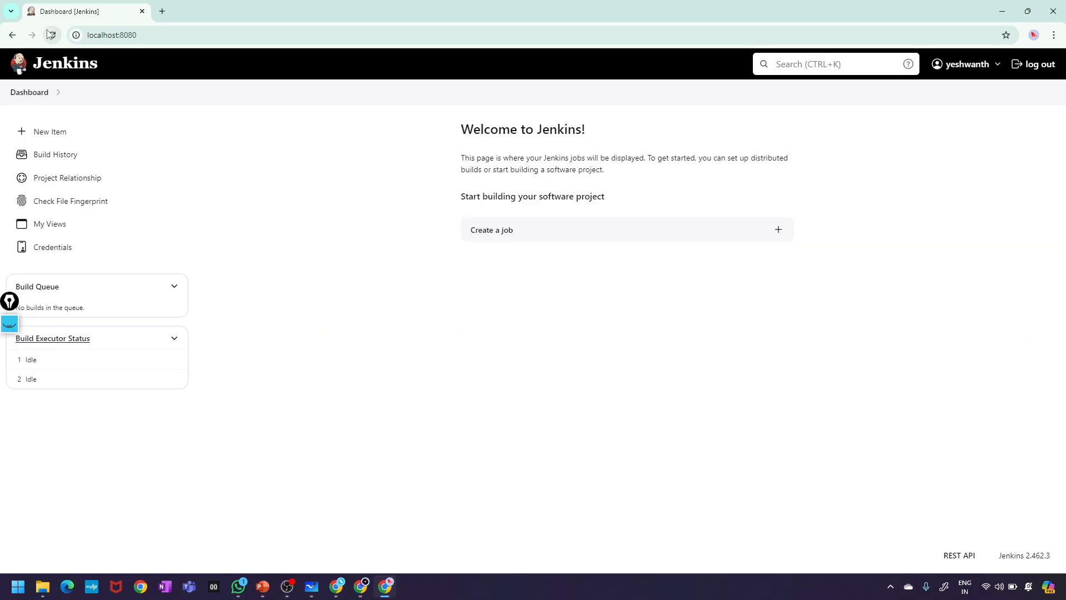
left_click(63, 133)
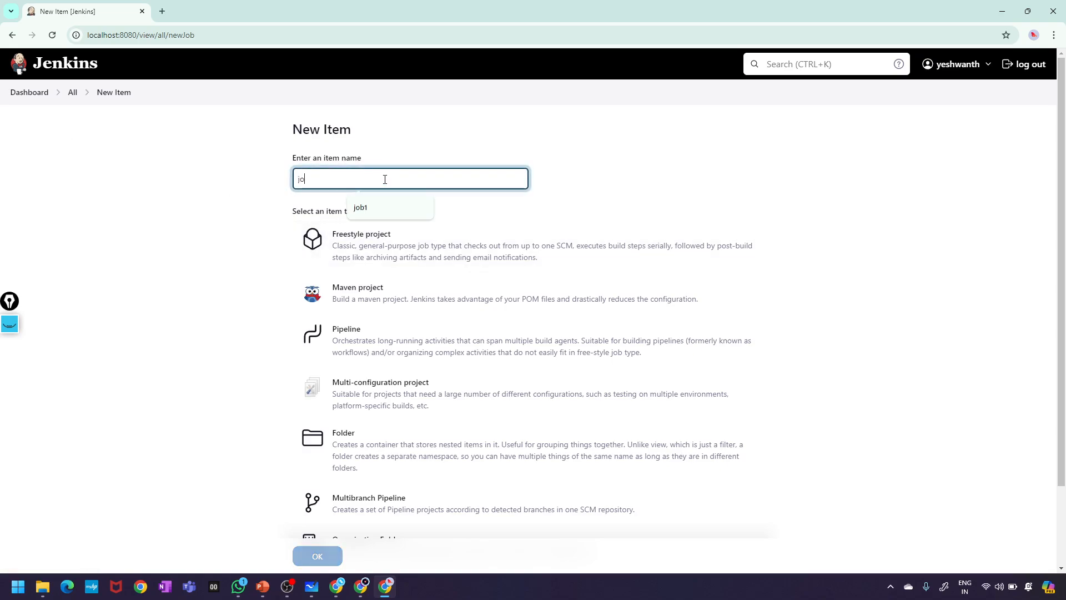
type("j")
key("BackSpace")
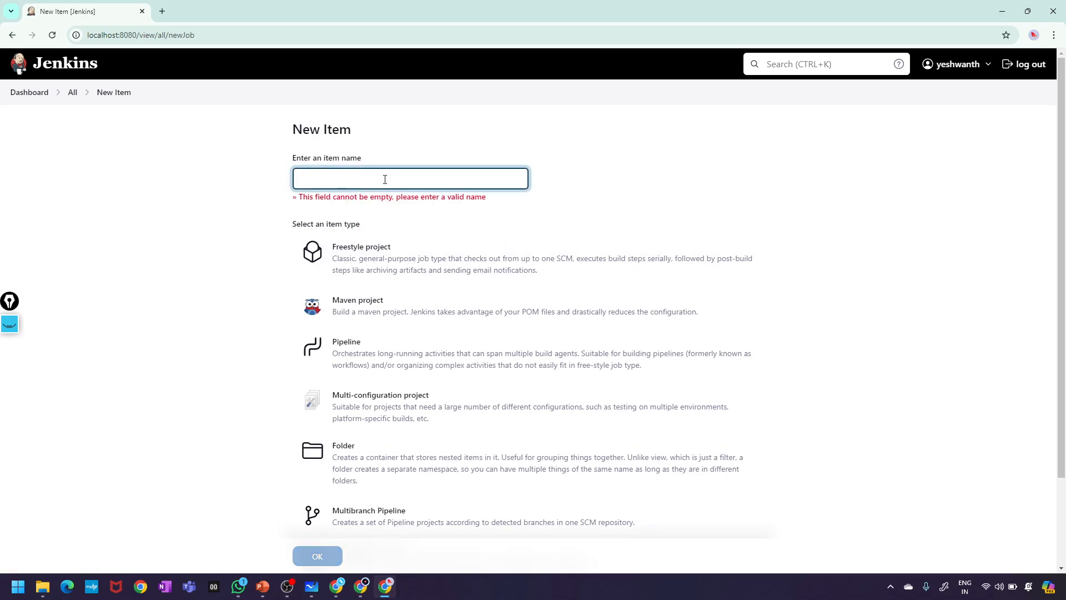
type("yeshjob")
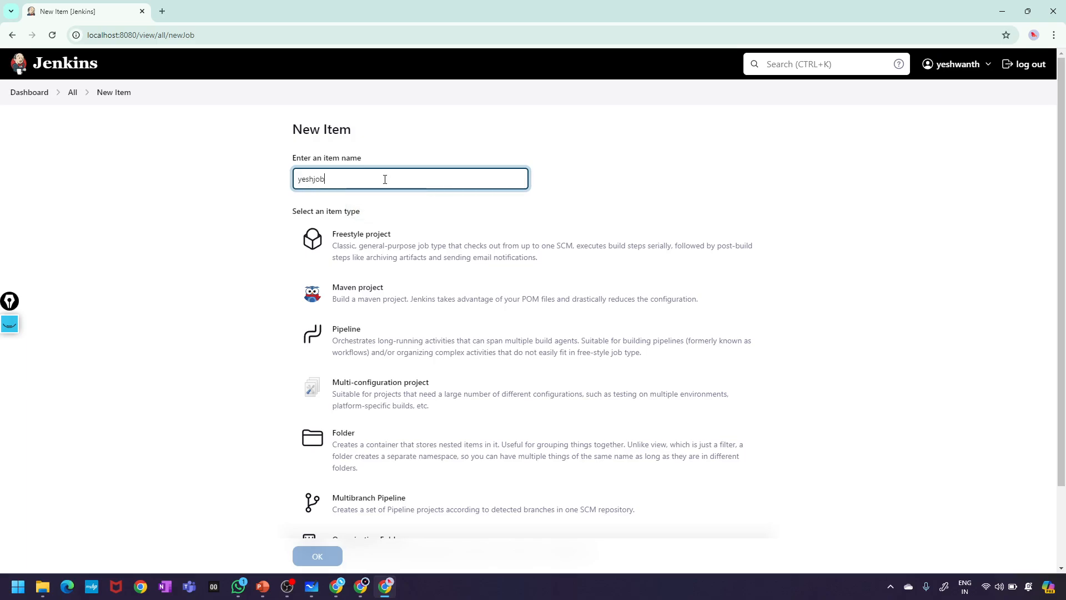
left_click(362, 260)
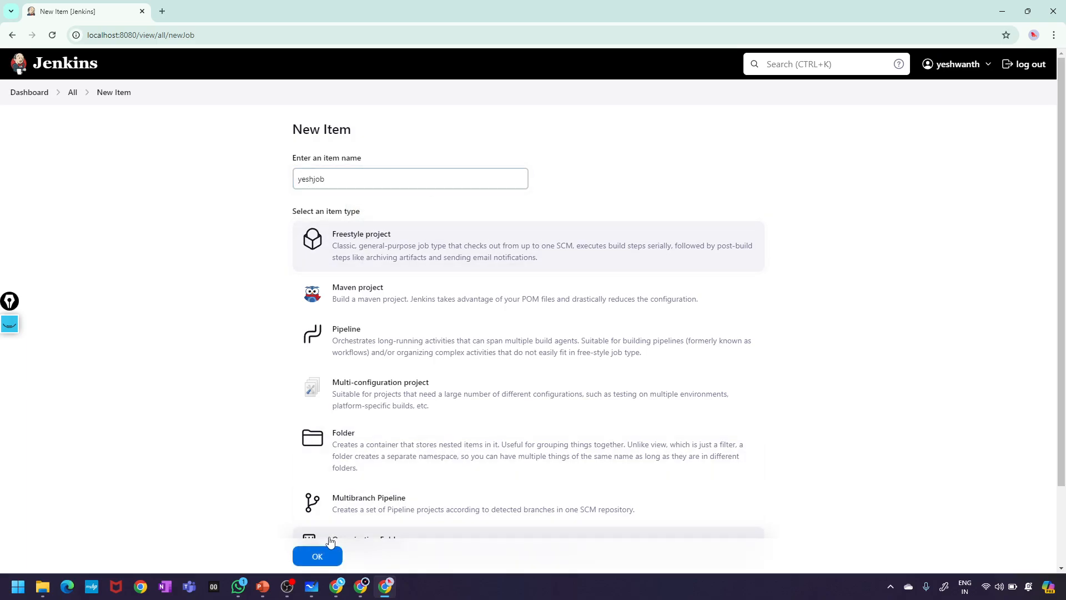
left_click(334, 557)
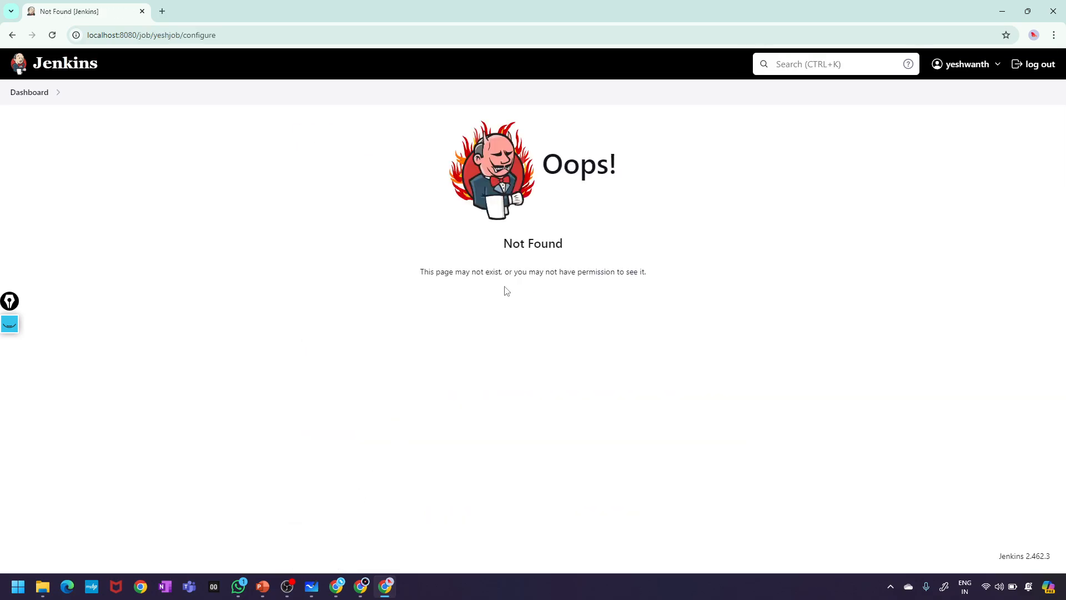
left_click_drag(421, 281, 672, 279)
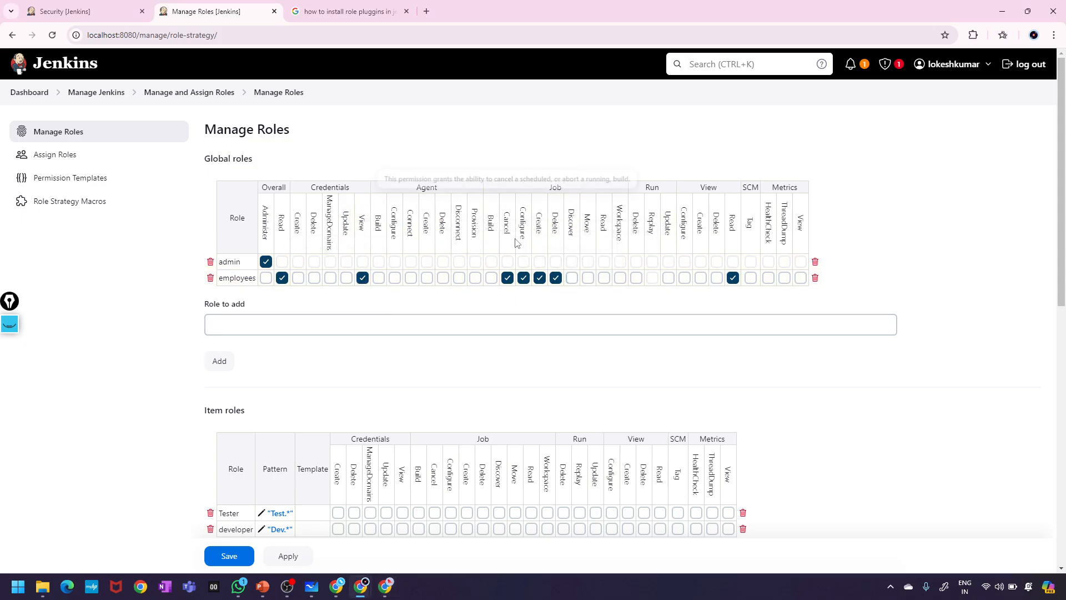
- Grant employees Job Build, trying then clearing Administer and Metrics View
left_click(491, 278)
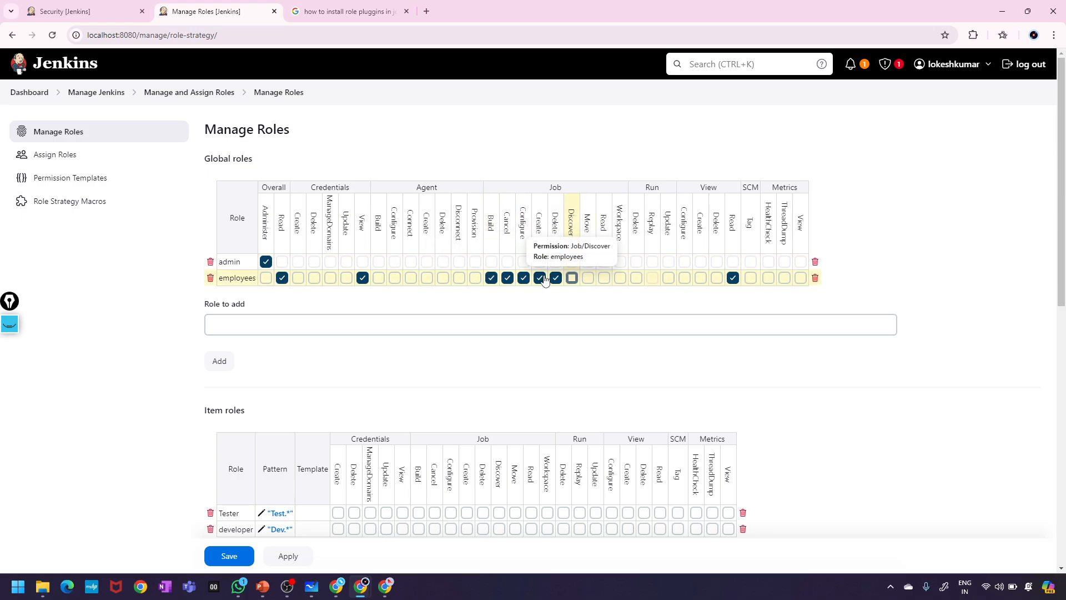
left_click(265, 278)
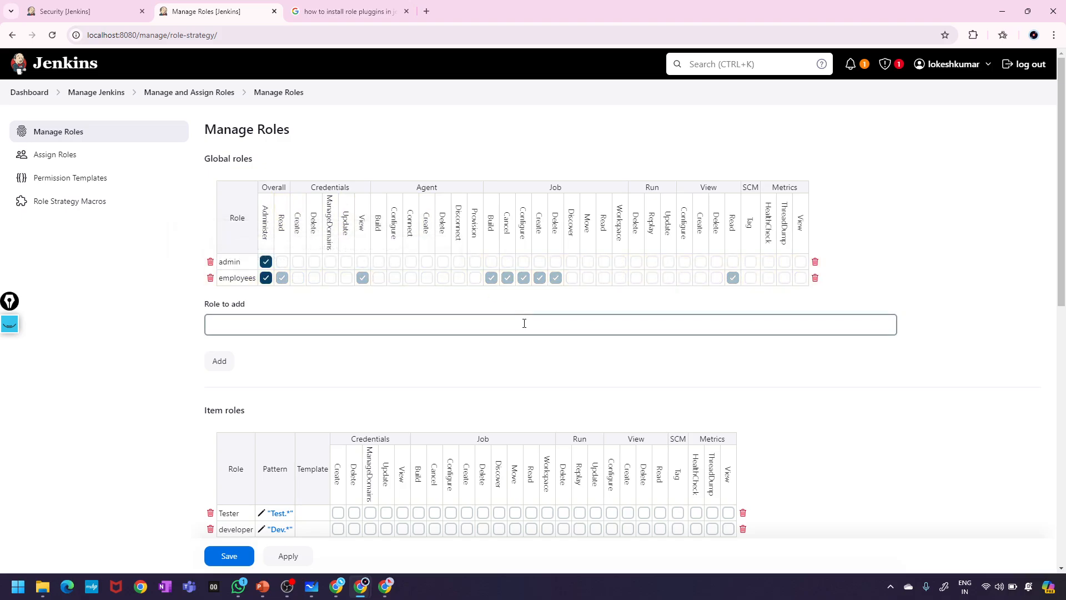
left_click(266, 278)
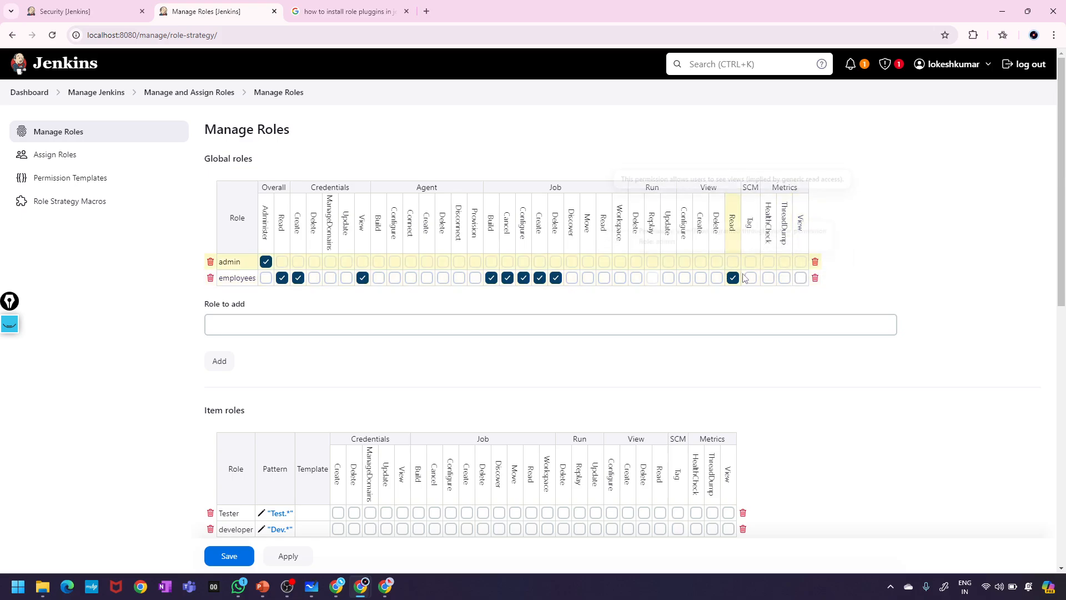
left_click(800, 278)
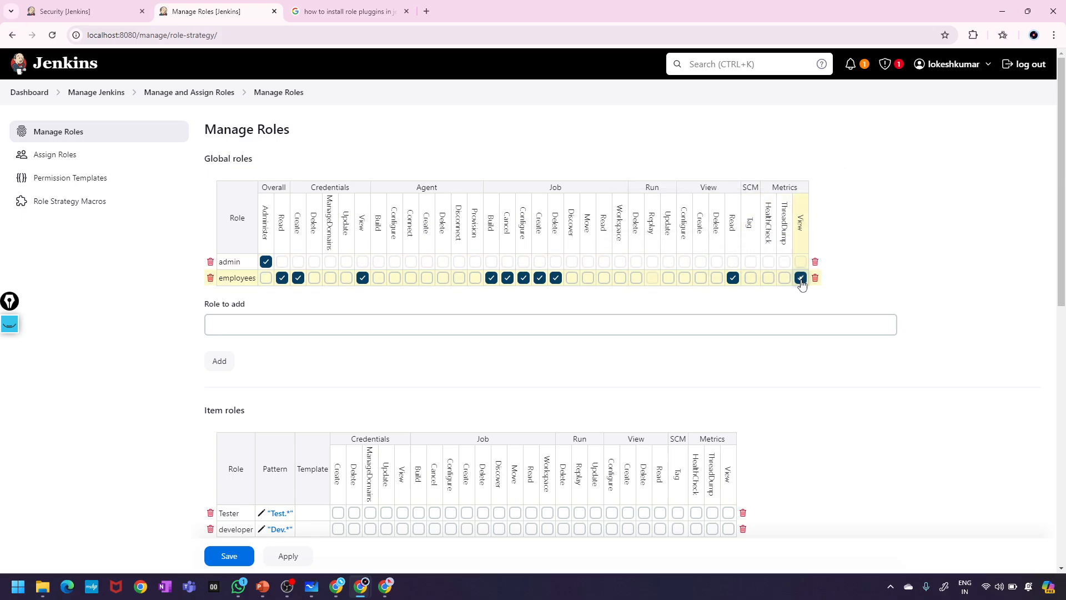
left_click(800, 277)
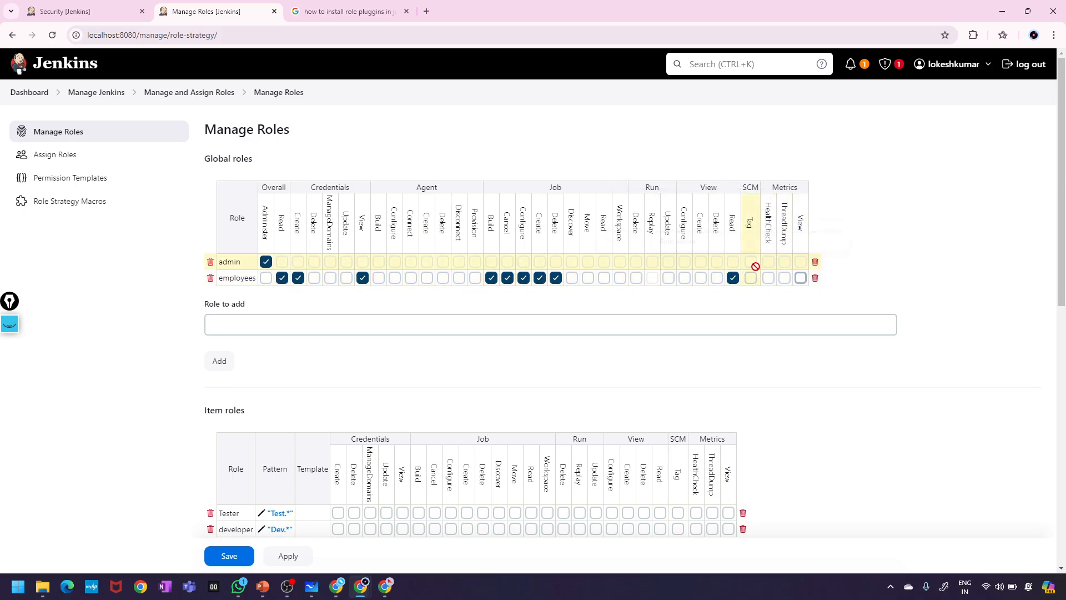
- Grant employees View Delete and Create plus Job Read and Move, then apply
left_click(717, 278)
left_click(701, 277)
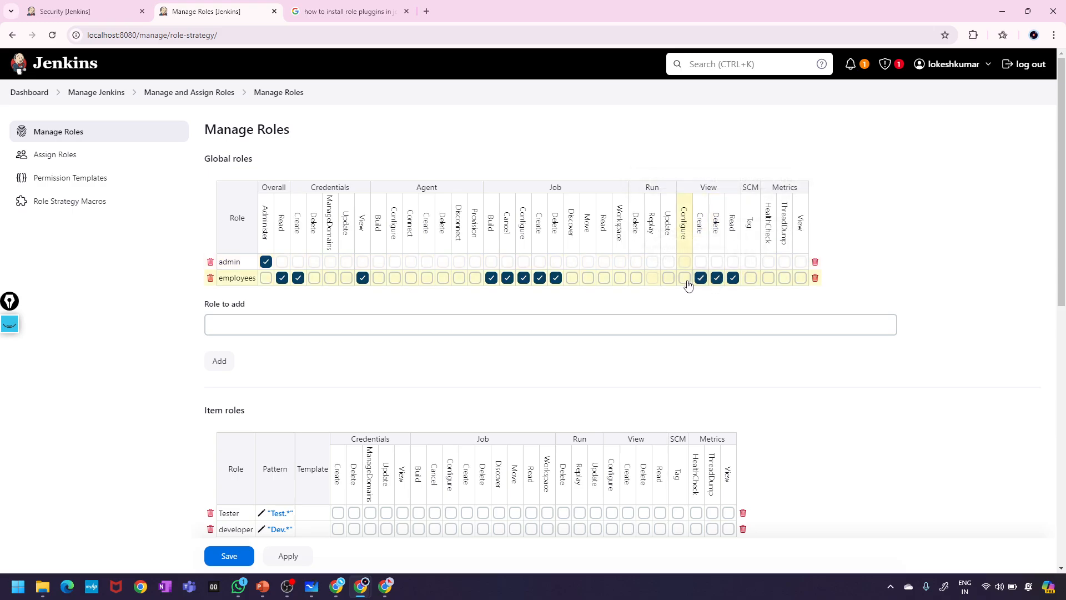
left_click(686, 281)
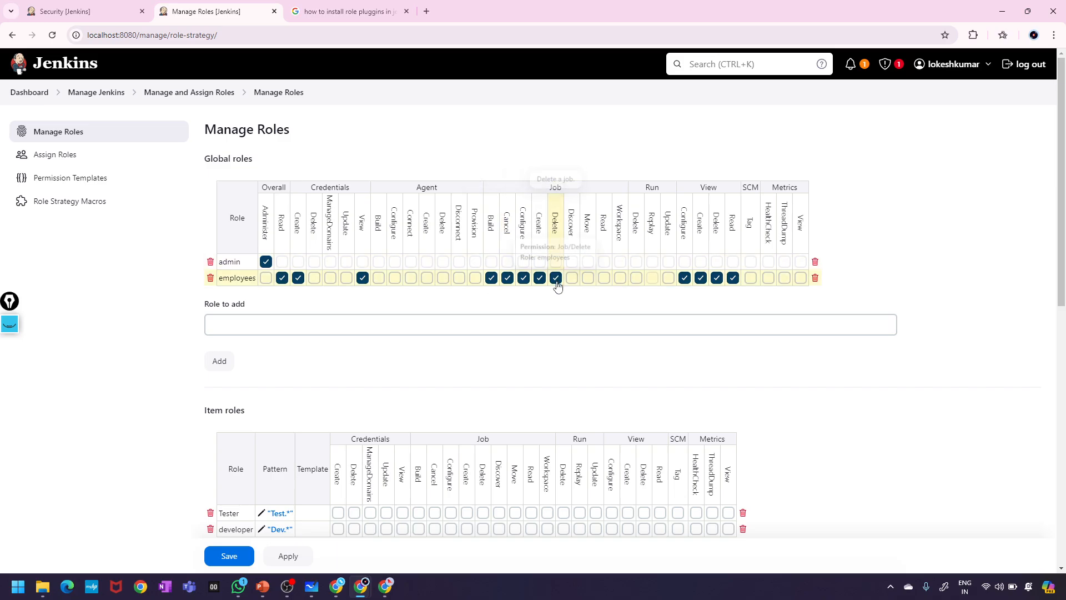
left_click(604, 279)
left_click(588, 277)
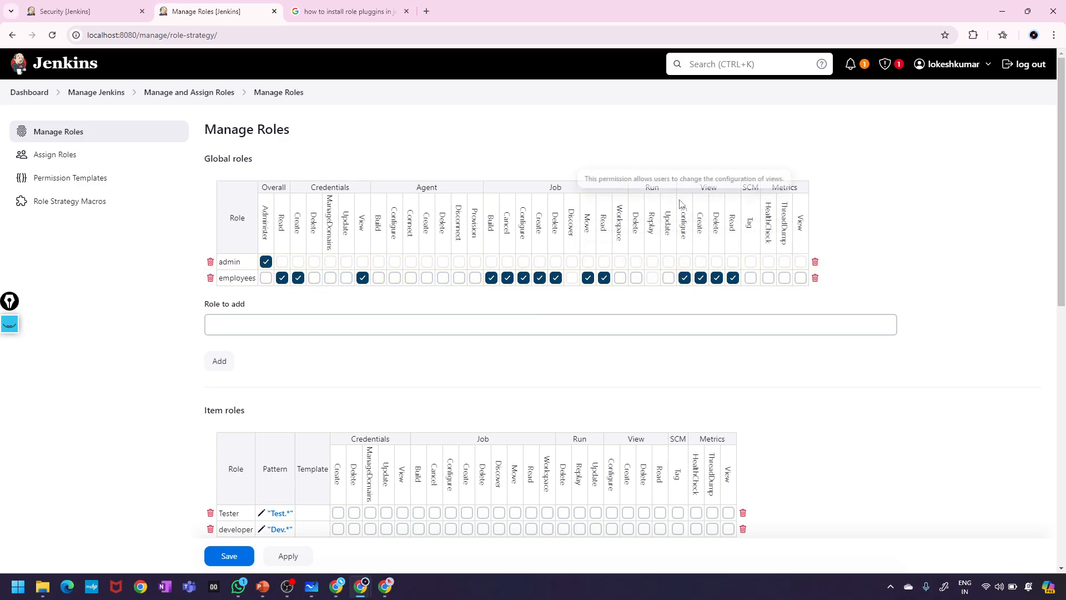
left_click(685, 279)
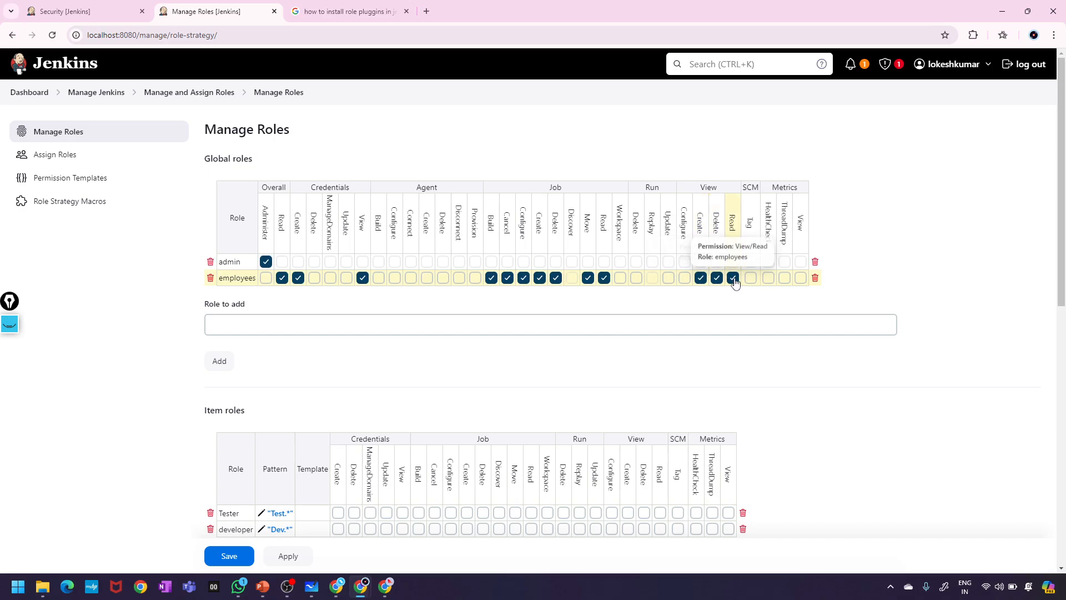
left_click(289, 556)
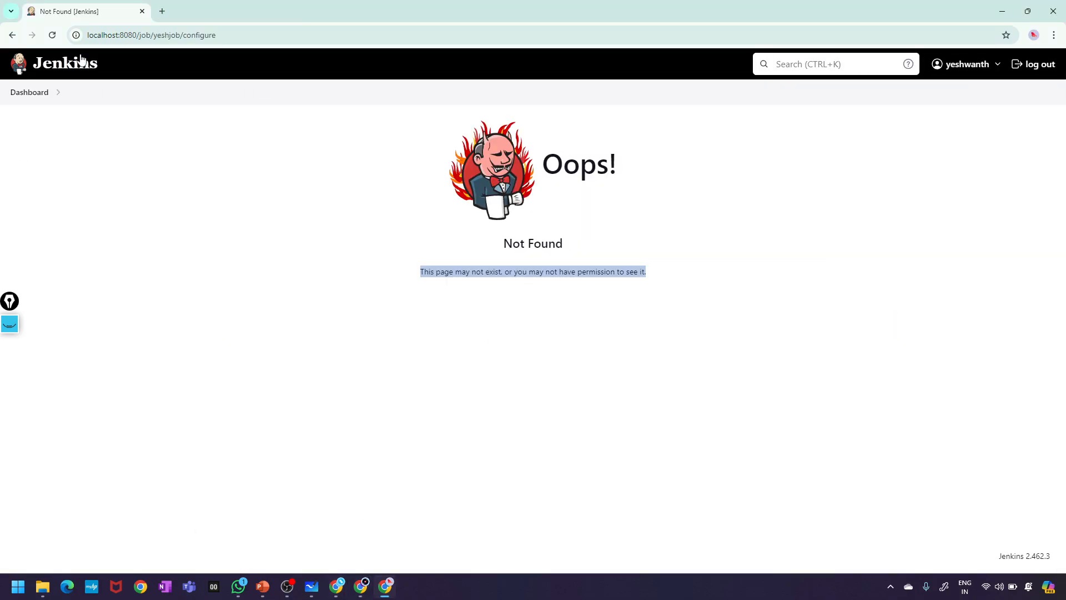
- Apply and save yeshjob's configuration, then check it appears in the dashboard job list
left_click(51, 37)
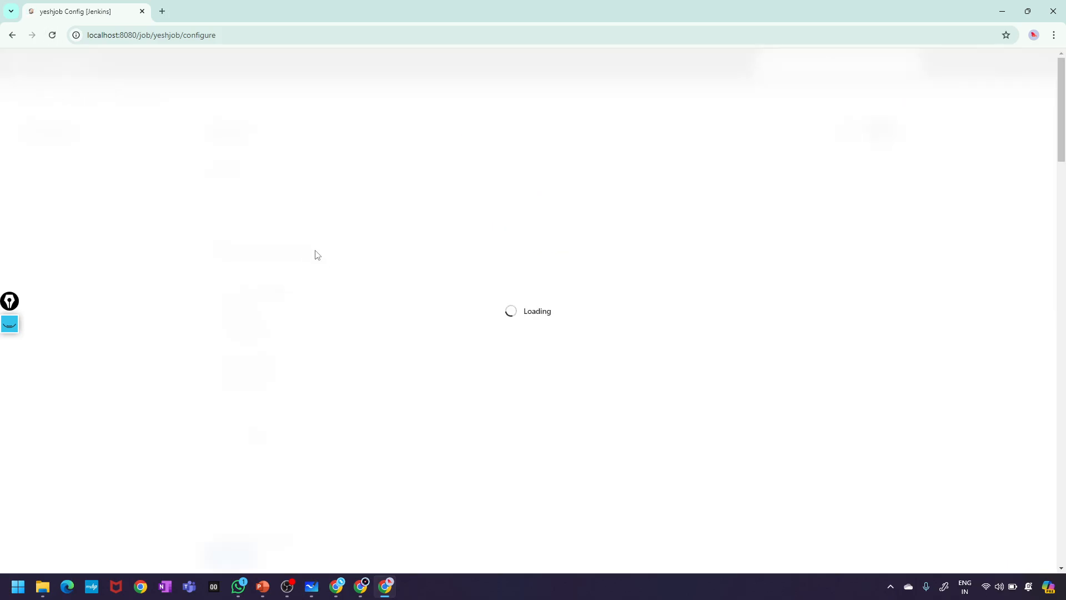
left_click(306, 216)
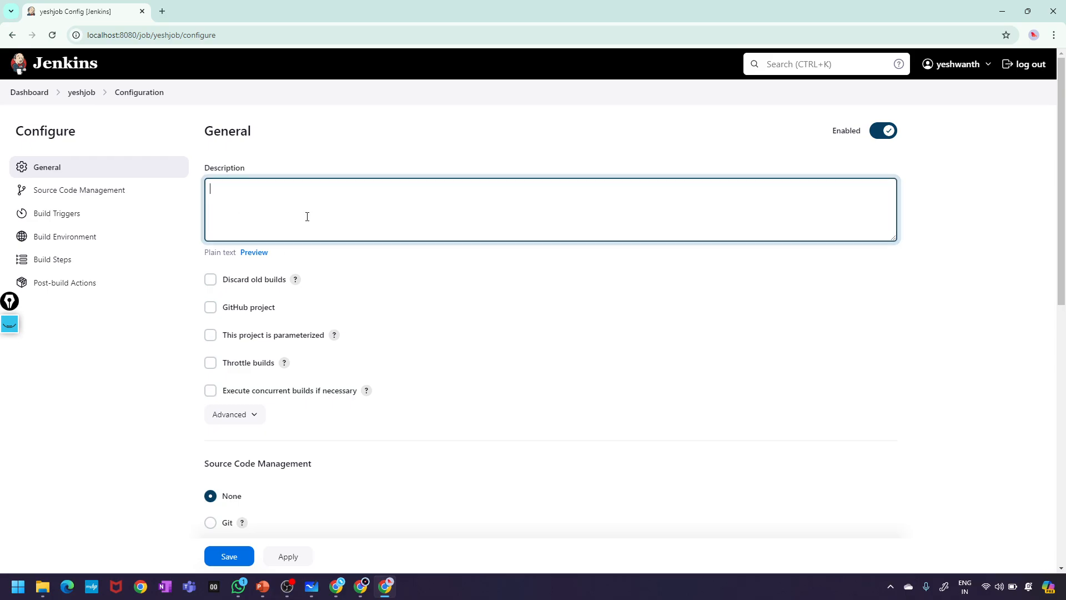
scroll(349, 330, "down", 7)
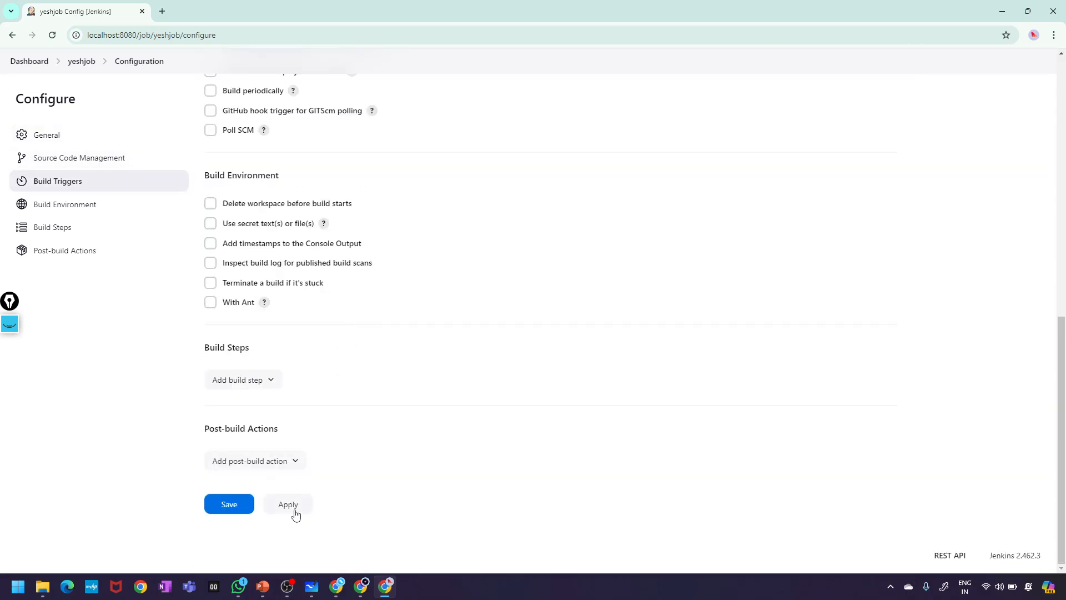
scroll(295, 511, "up", 7)
left_click(286, 556)
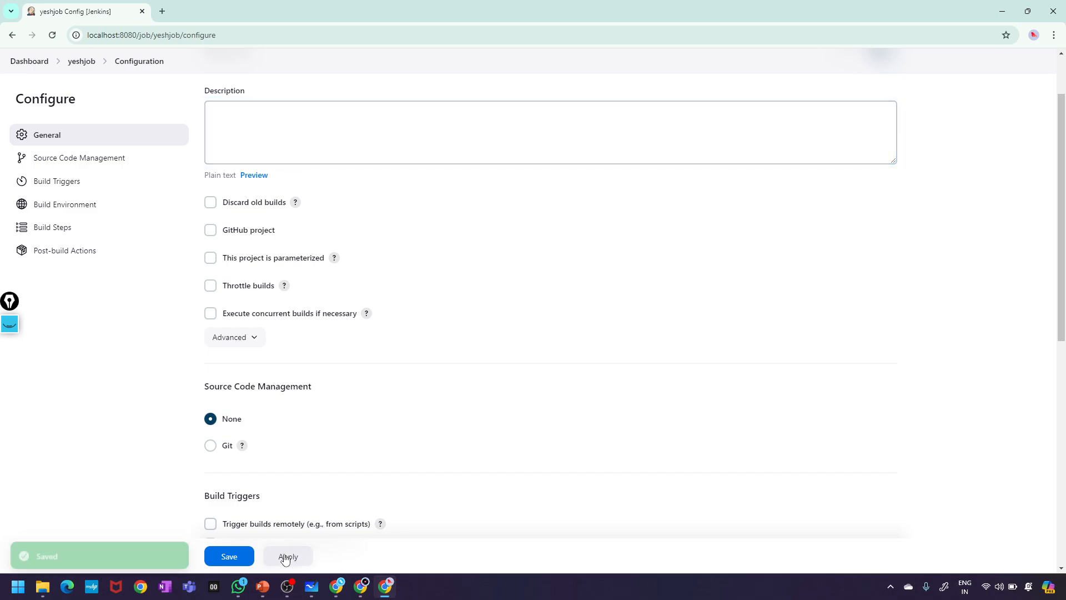
left_click(227, 557)
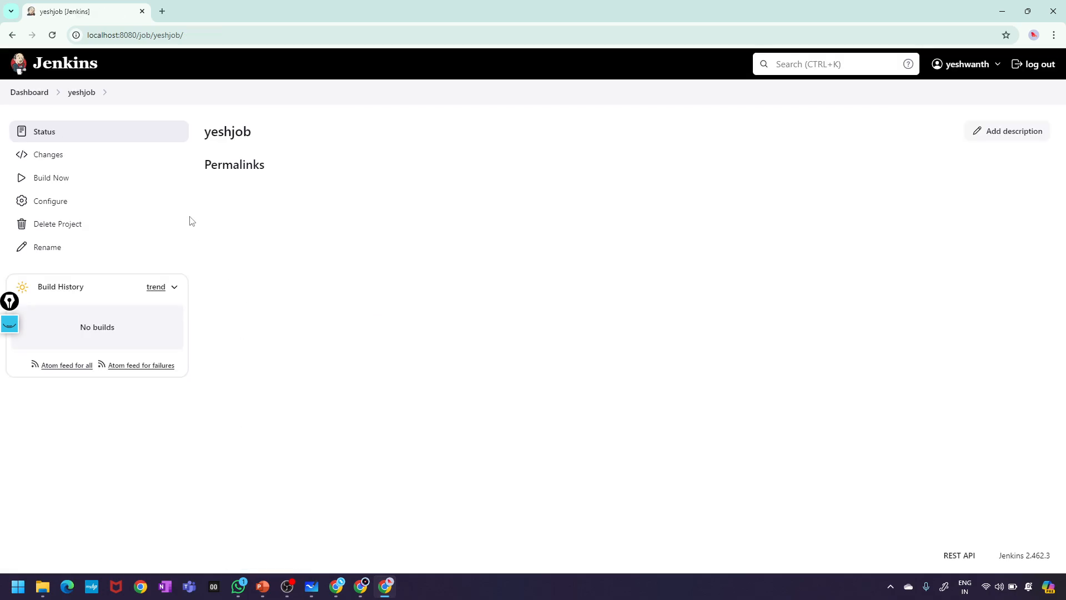
left_click(25, 93)
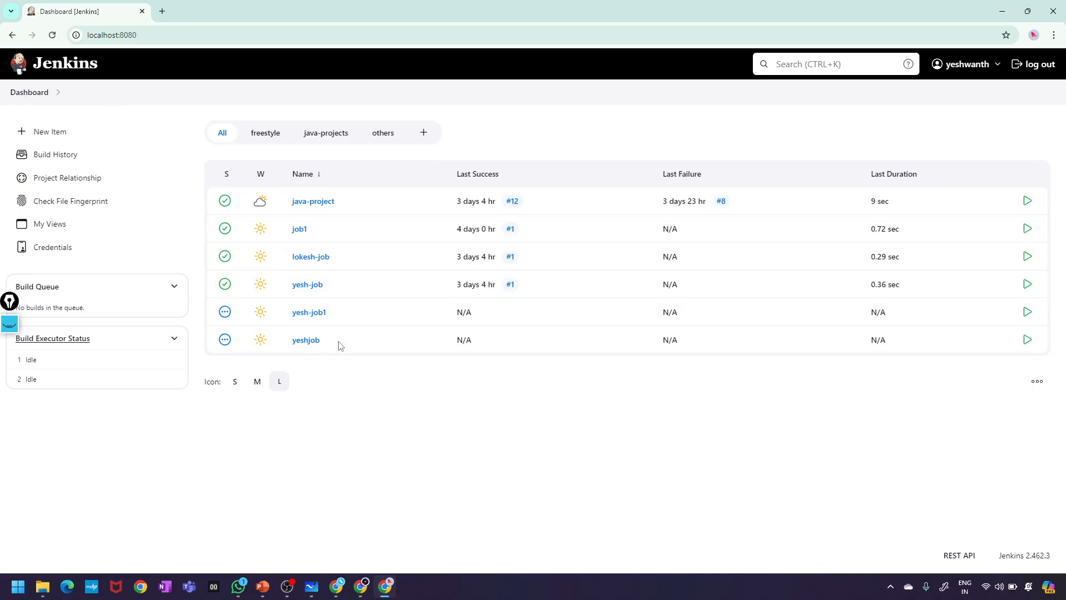
left_click_drag(340, 345, 256, 344)
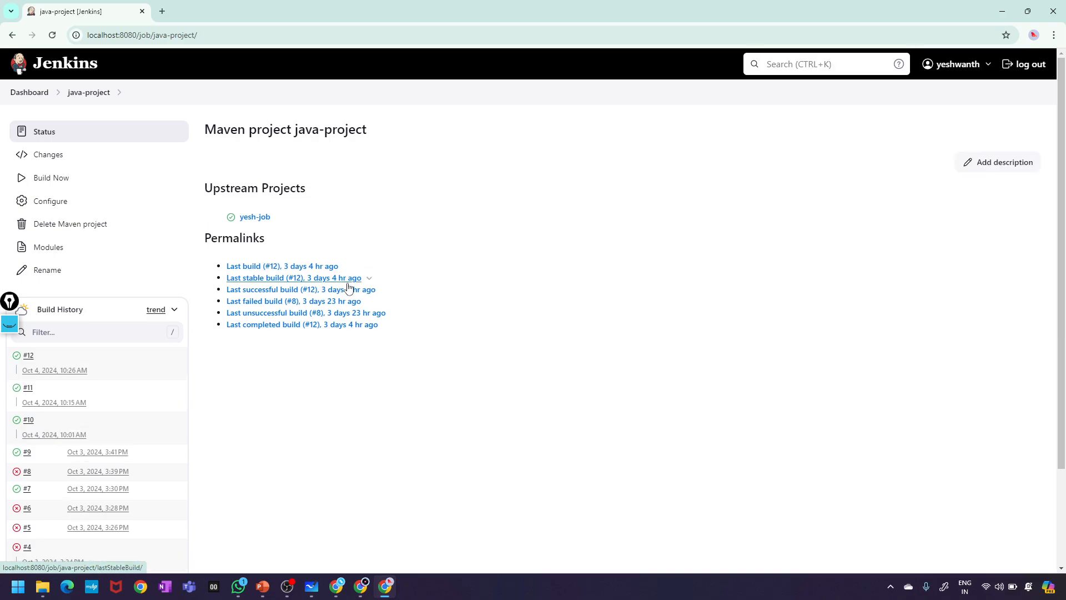
- Look over java-project build #12, then start build #13 with Build Now from the dashboard
left_click(27, 361)
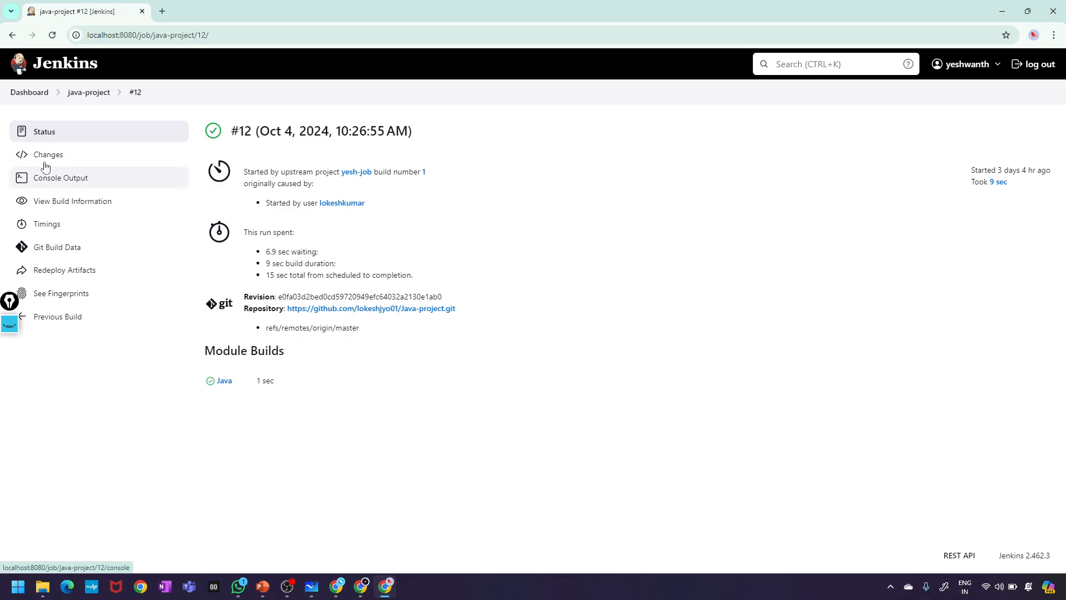
left_click(22, 93)
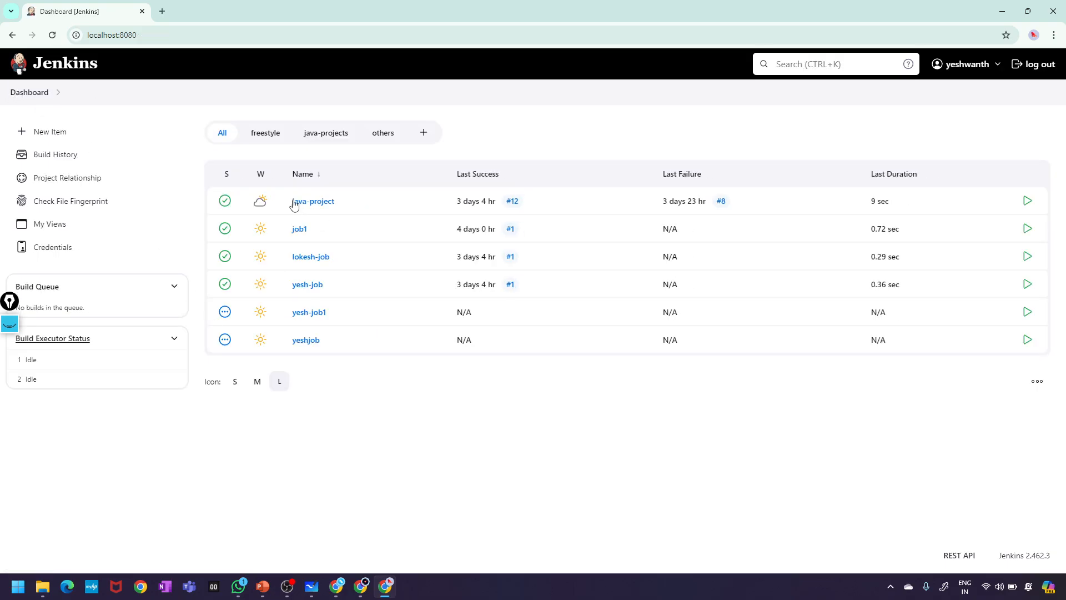
left_click(343, 203)
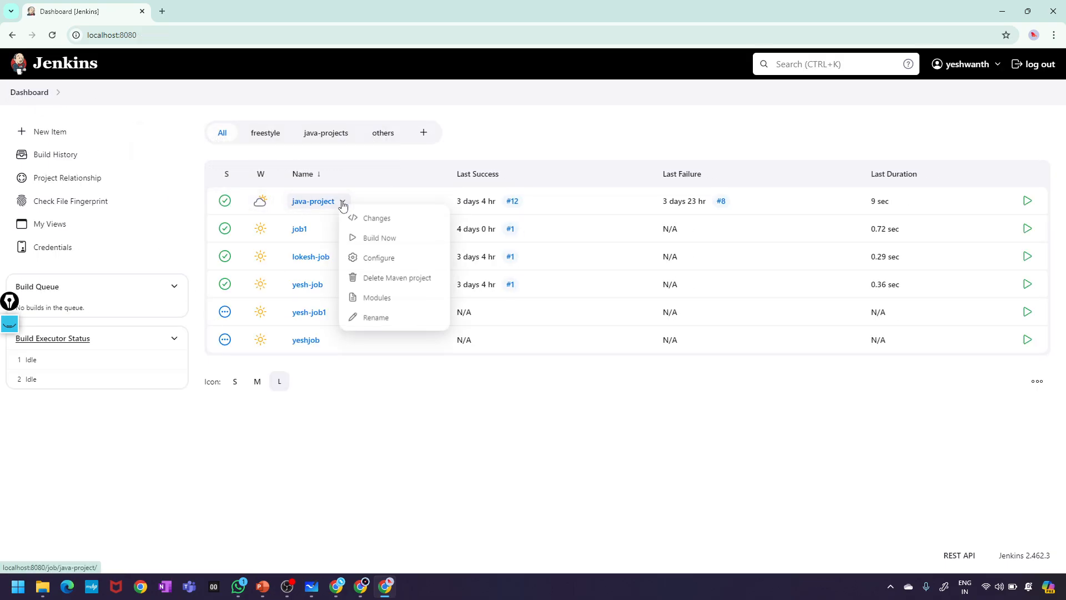
left_click(382, 243)
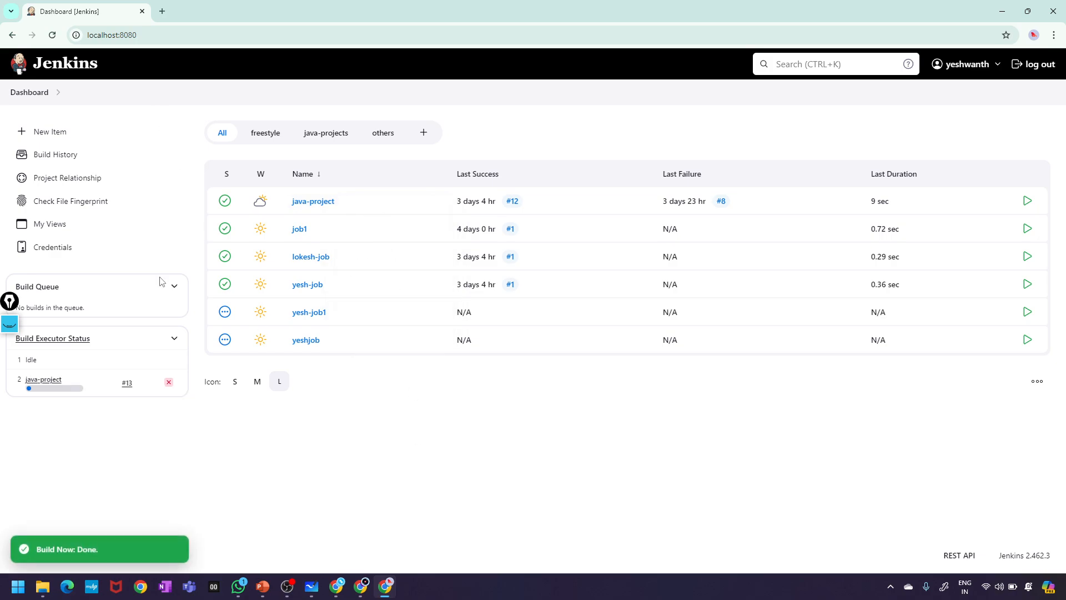
mouse_move(357, 594)
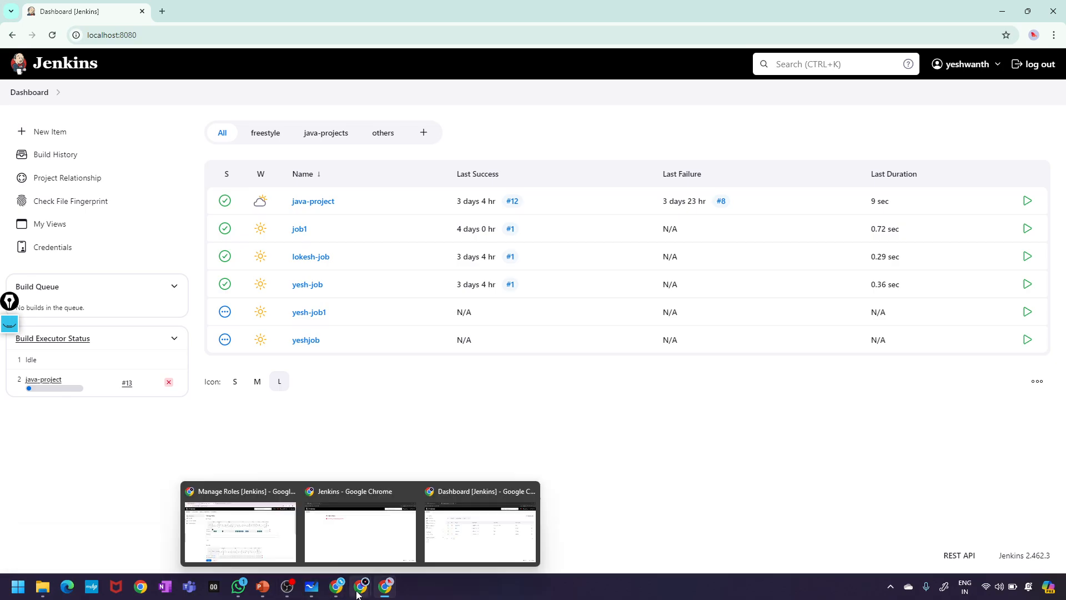
- Untick Job Configure and Job Build for the employees role and apply
left_click(242, 533)
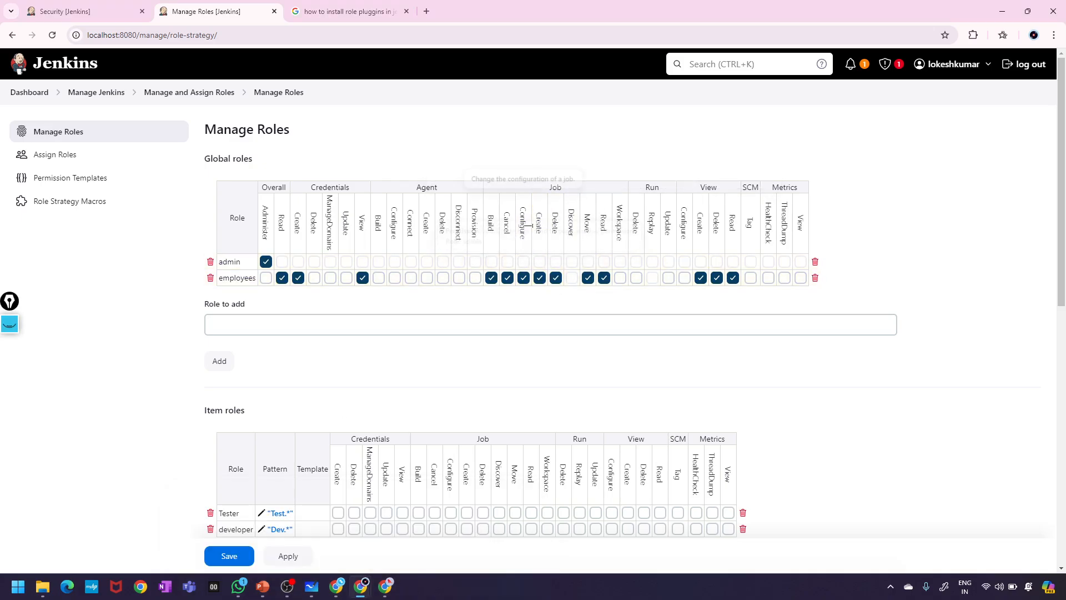
left_click(523, 278)
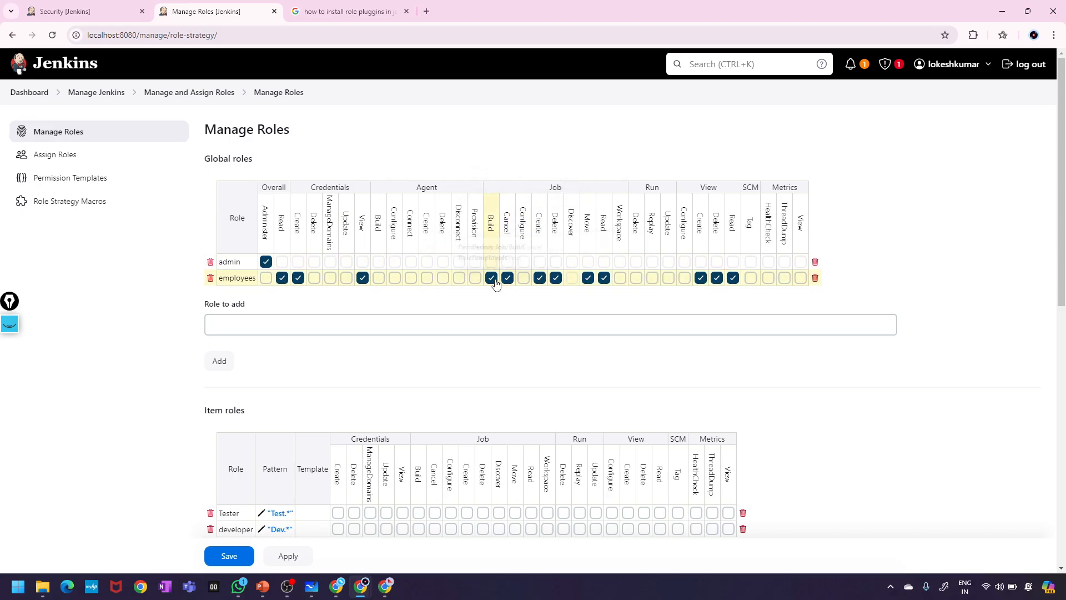
left_click(492, 279)
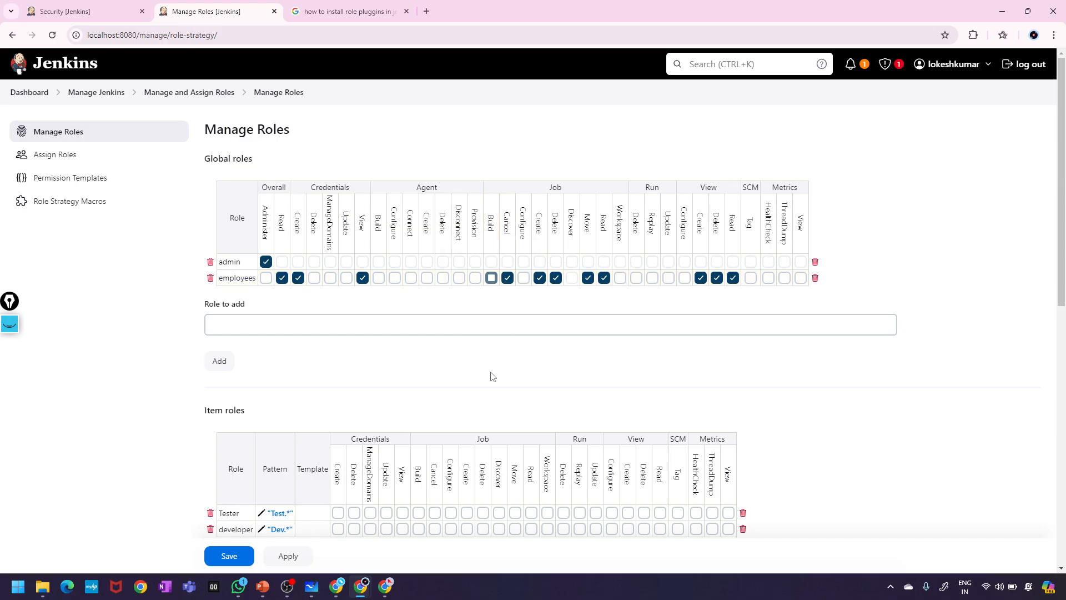
left_click(281, 557)
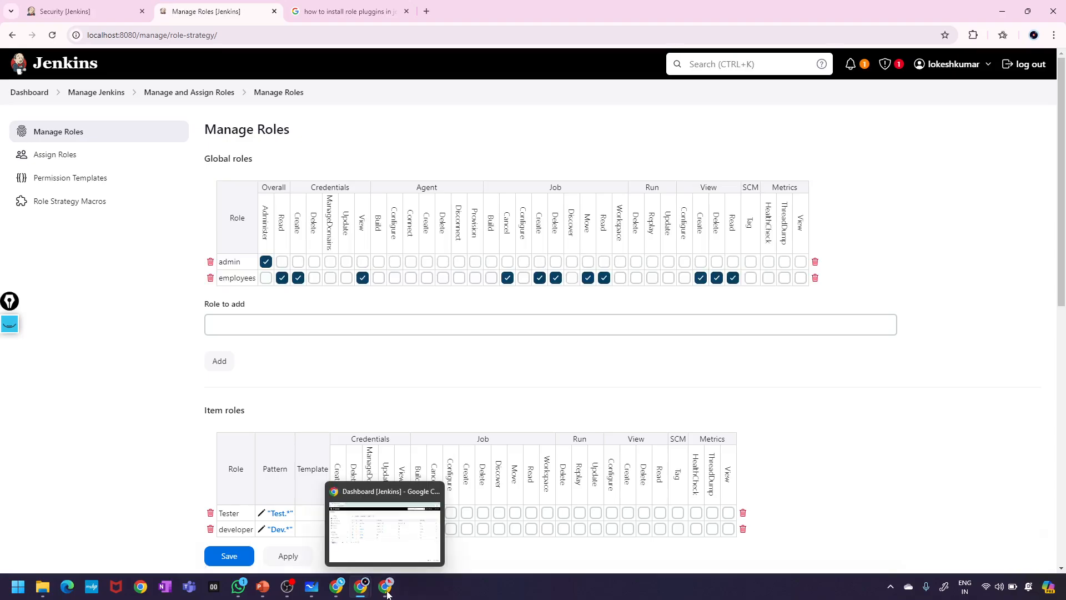
left_click(387, 593)
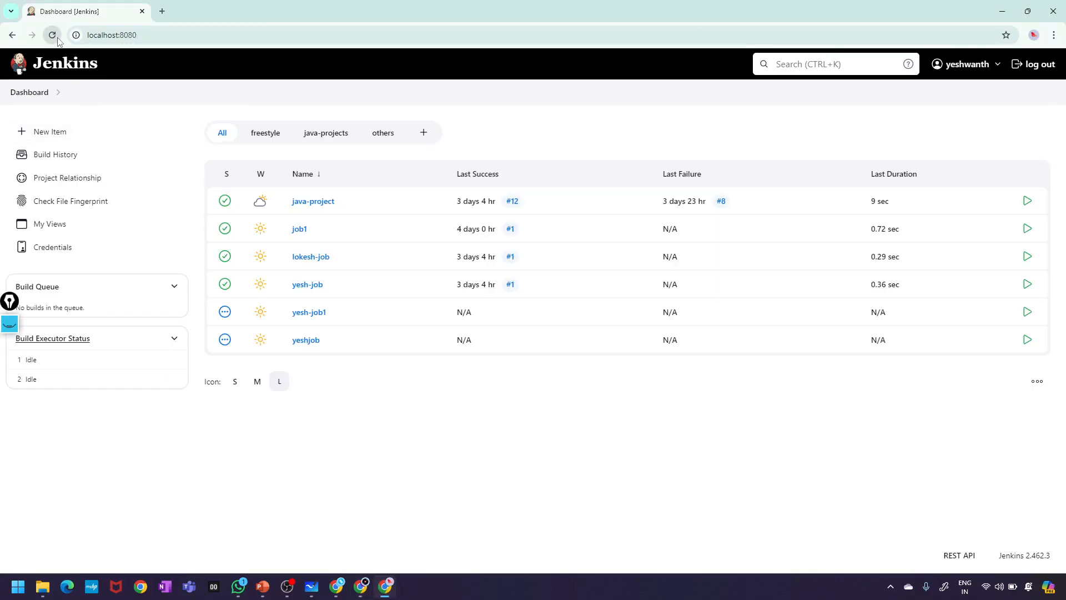
- Reload the second user's dashboard, verify java-project offers no build or configure action, and return to Manage Roles
left_click(56, 37)
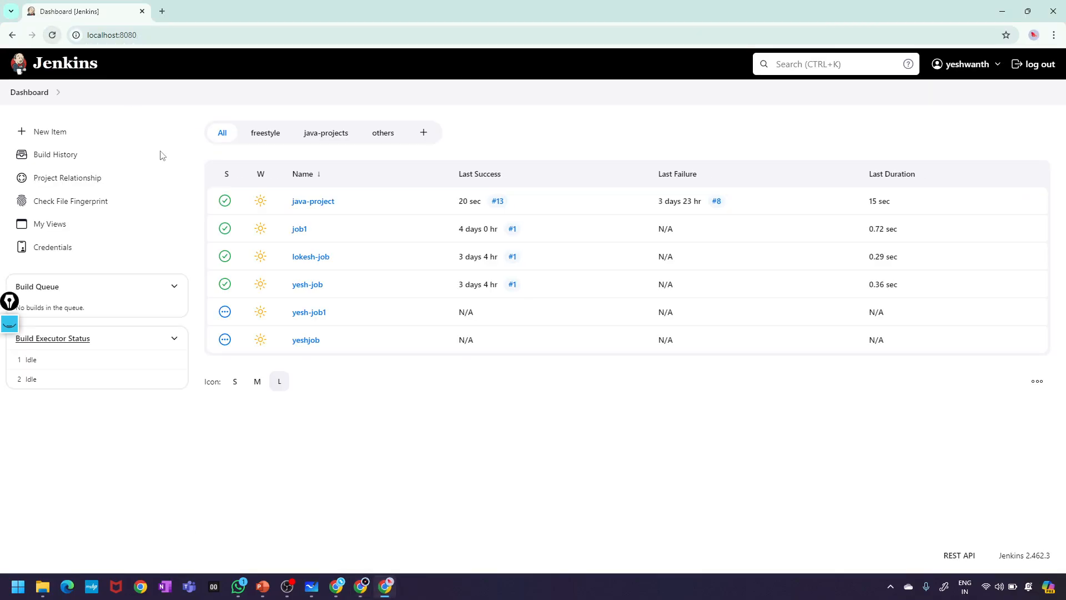
left_click(342, 201)
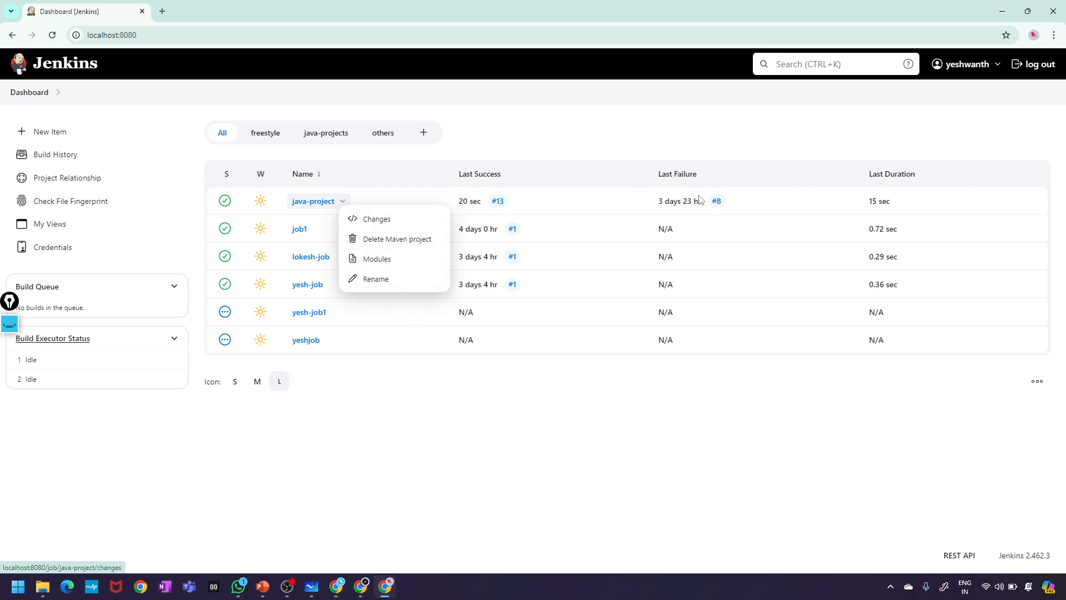
left_click(1006, 179)
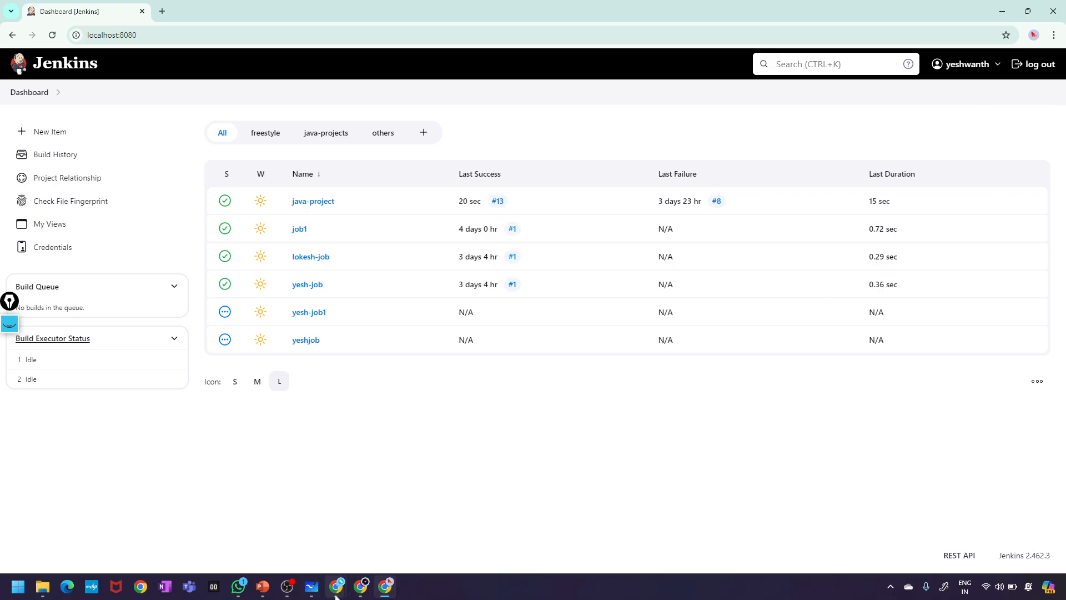
left_click(361, 587)
left_click(274, 485)
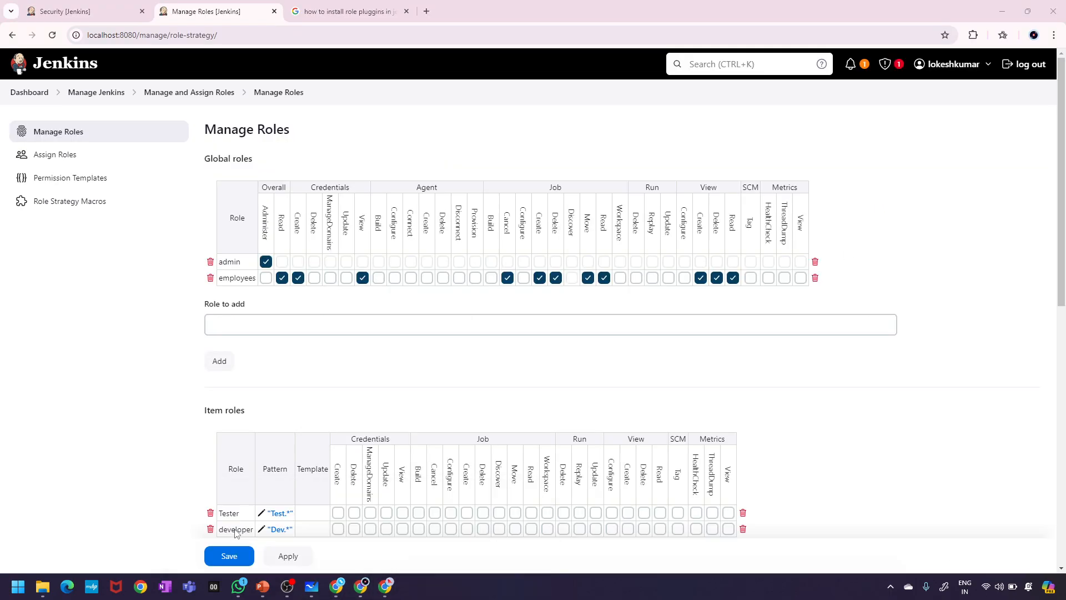
- Check java-project's action list on the admin dashboard and in the second user's session
left_click(83, 11)
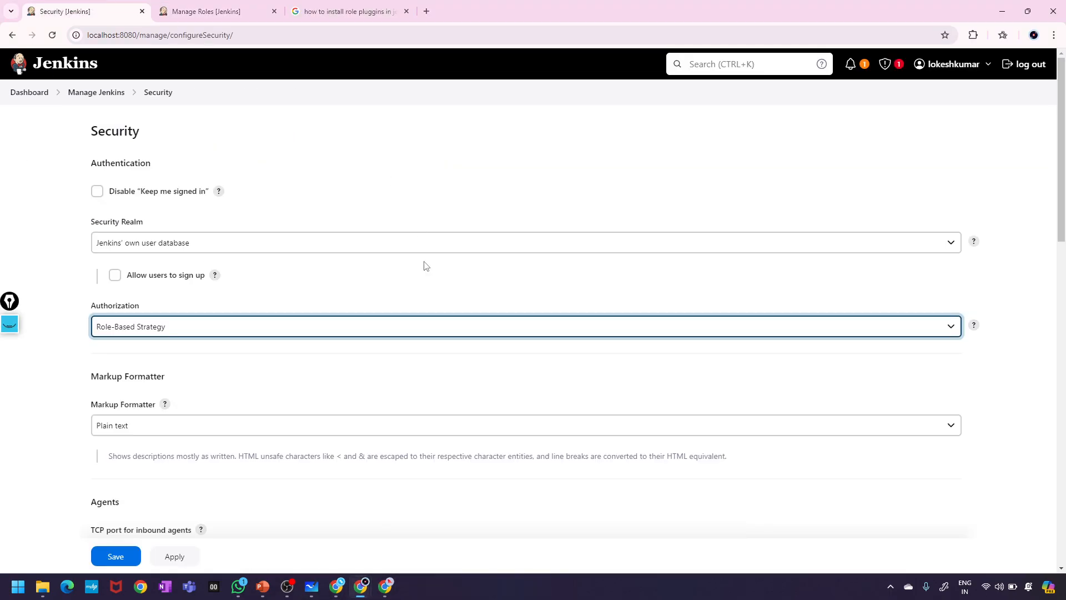
left_click(28, 95)
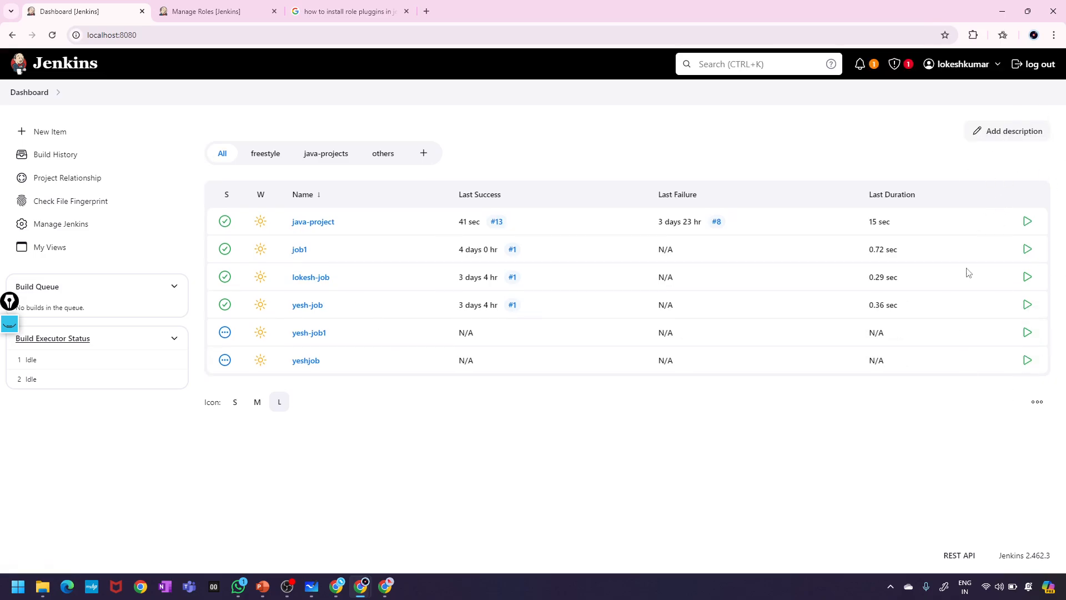
left_click(341, 223)
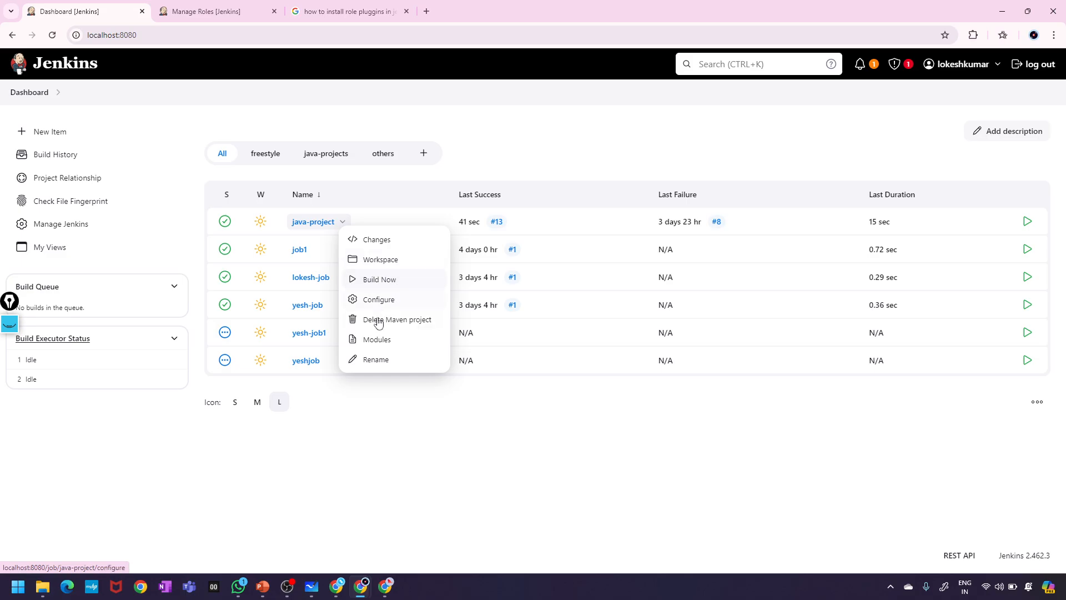
left_click(383, 587)
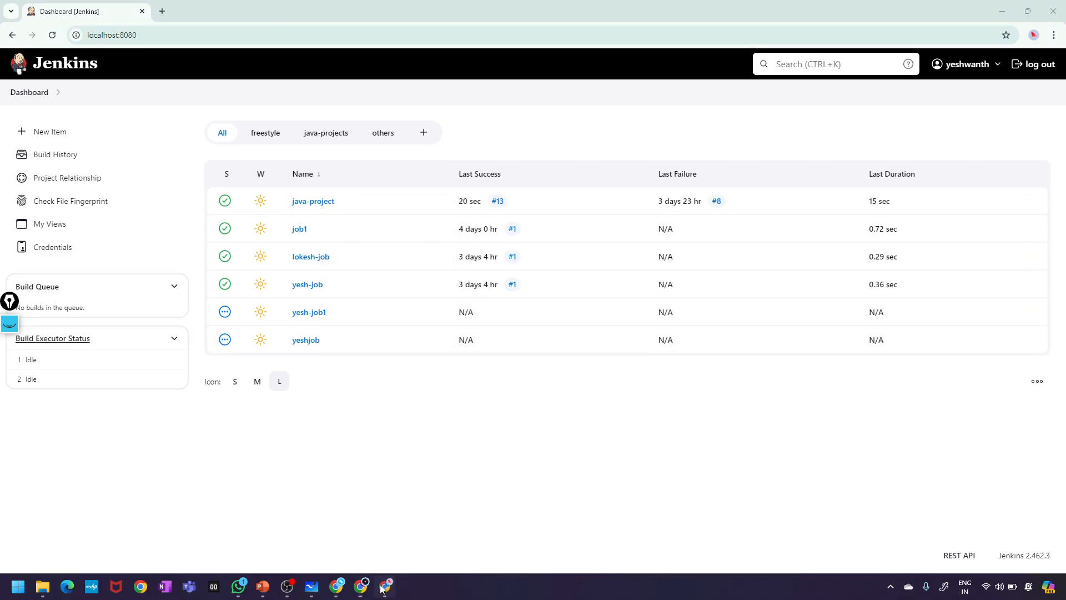
left_click(342, 204)
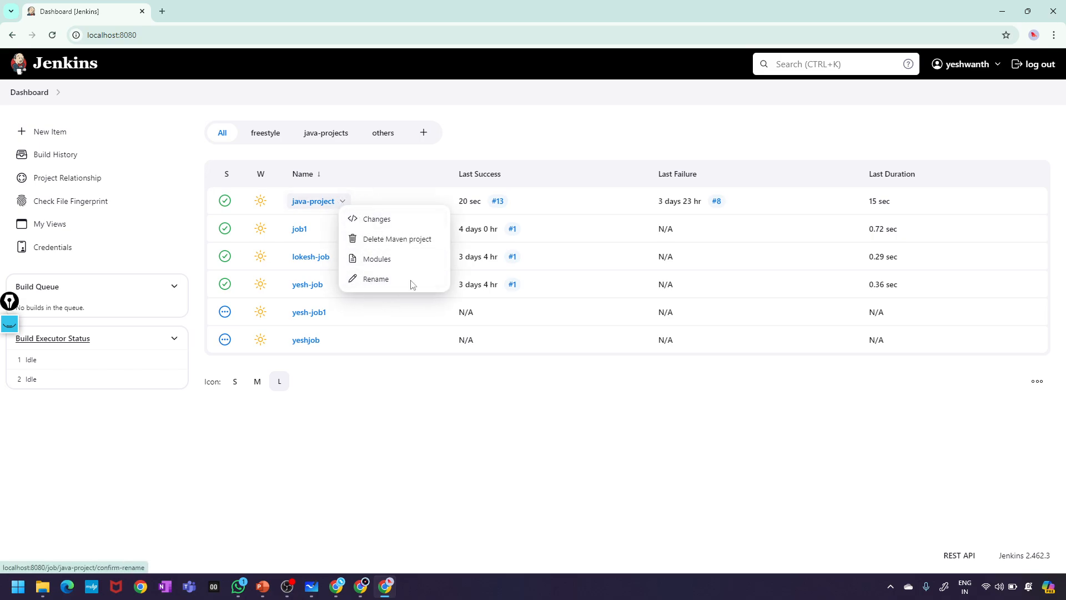
- Alternate between the admin's and second user's Jenkins windows to compare java-project actions
mouse_move(357, 593)
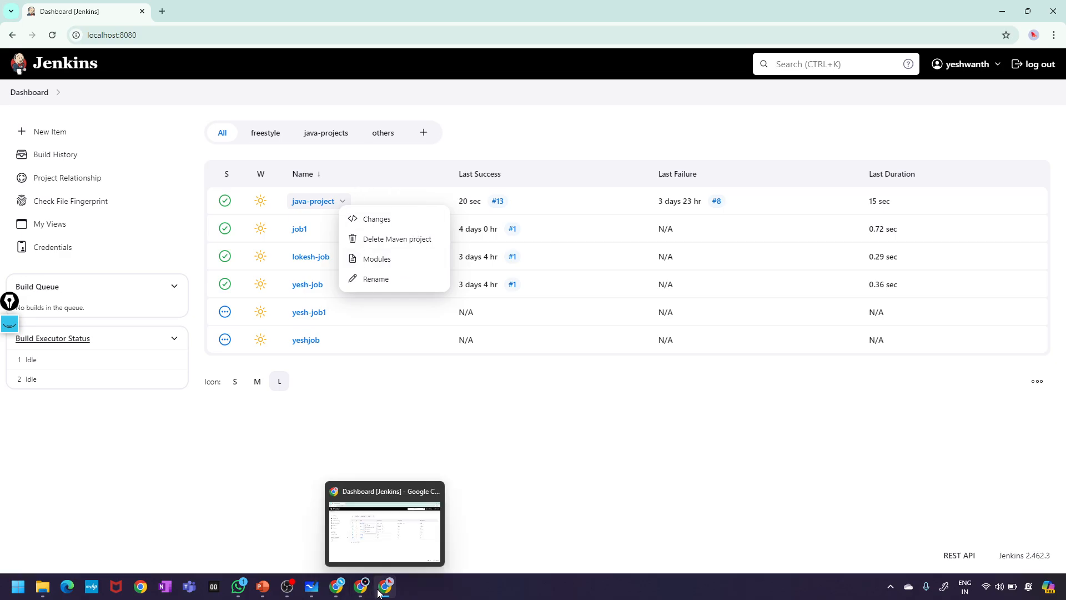
left_click(239, 532)
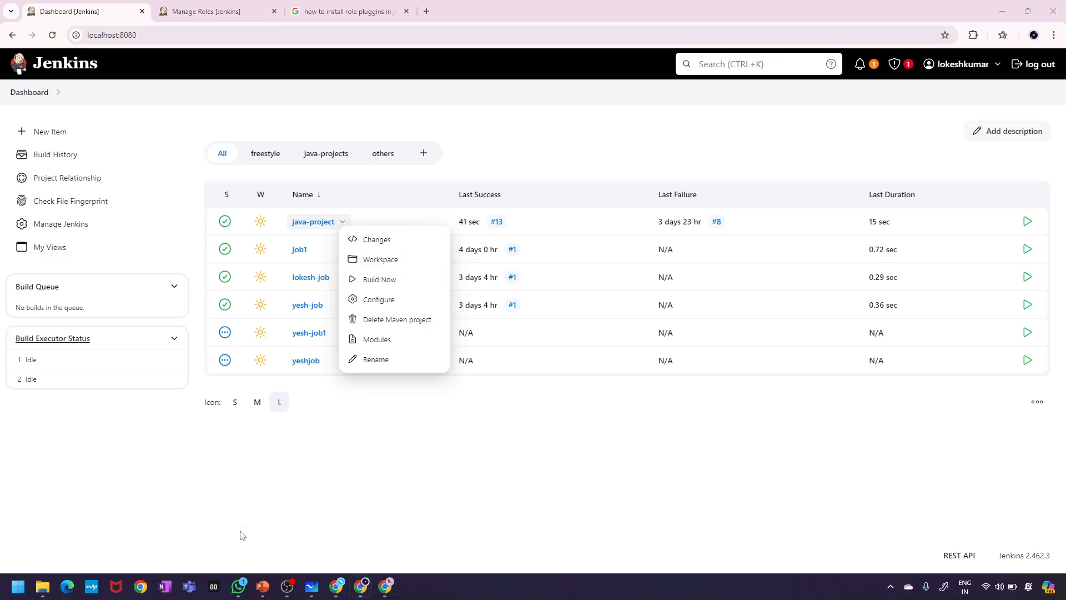
left_click(384, 592)
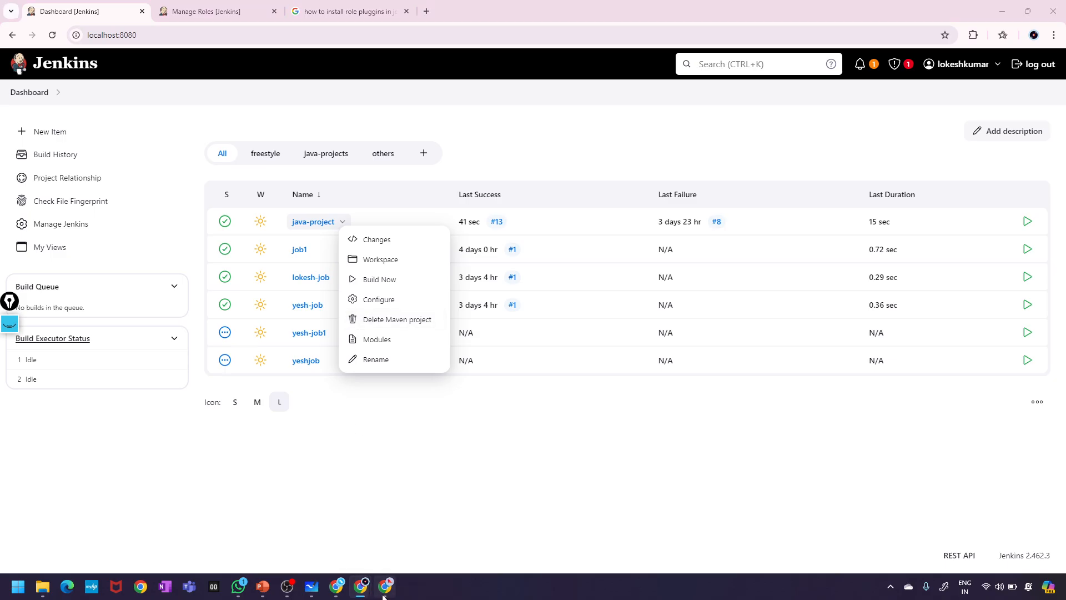
mouse_move(361, 590)
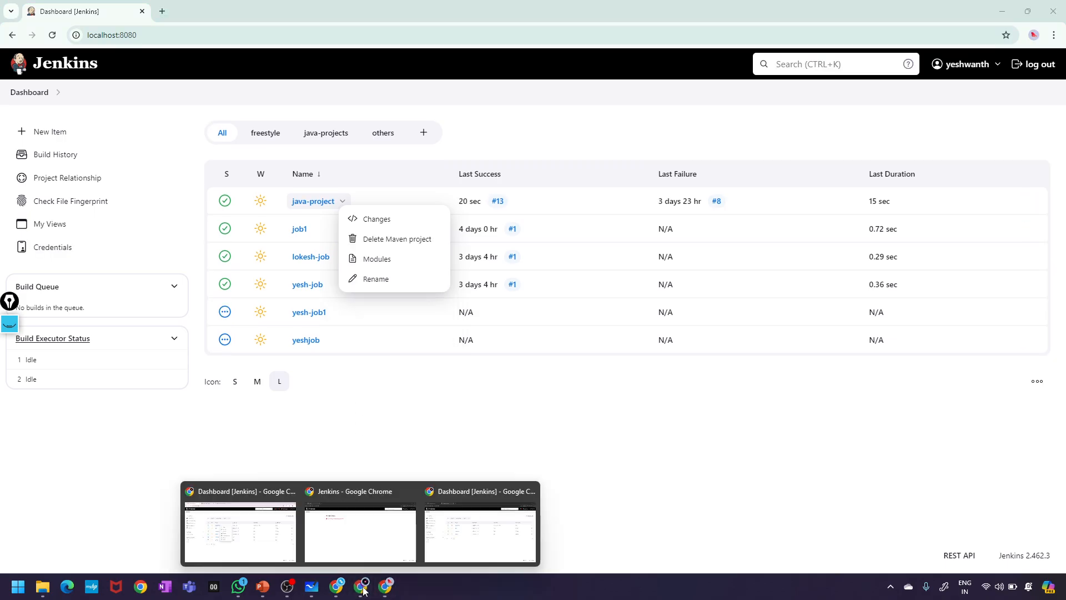
left_click(249, 536)
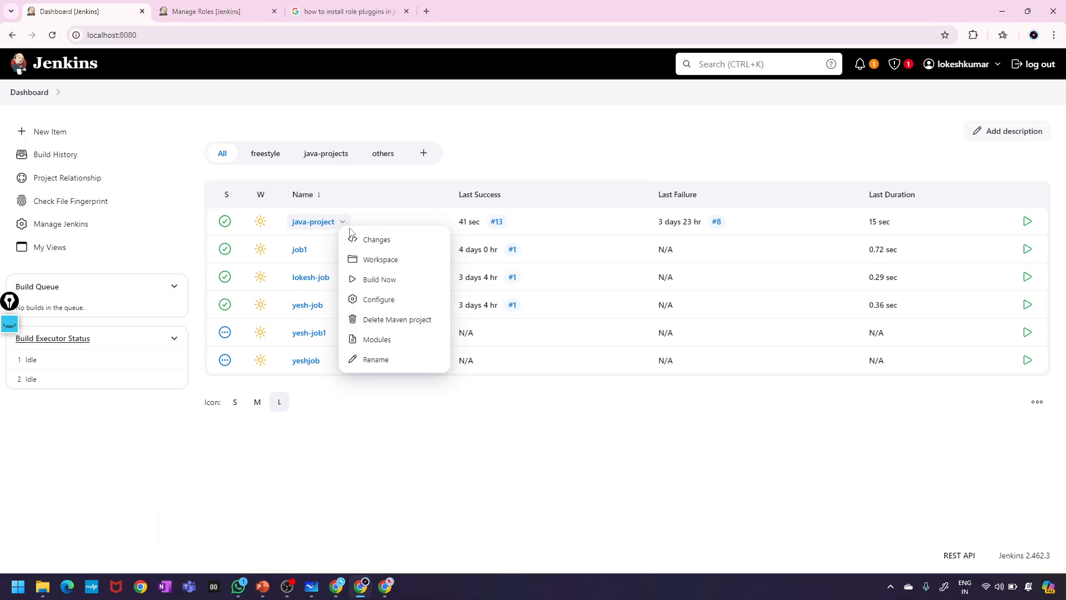
- Review the incognito user's Jenkins session, then return to the admin's dashboard
mouse_move(357, 593)
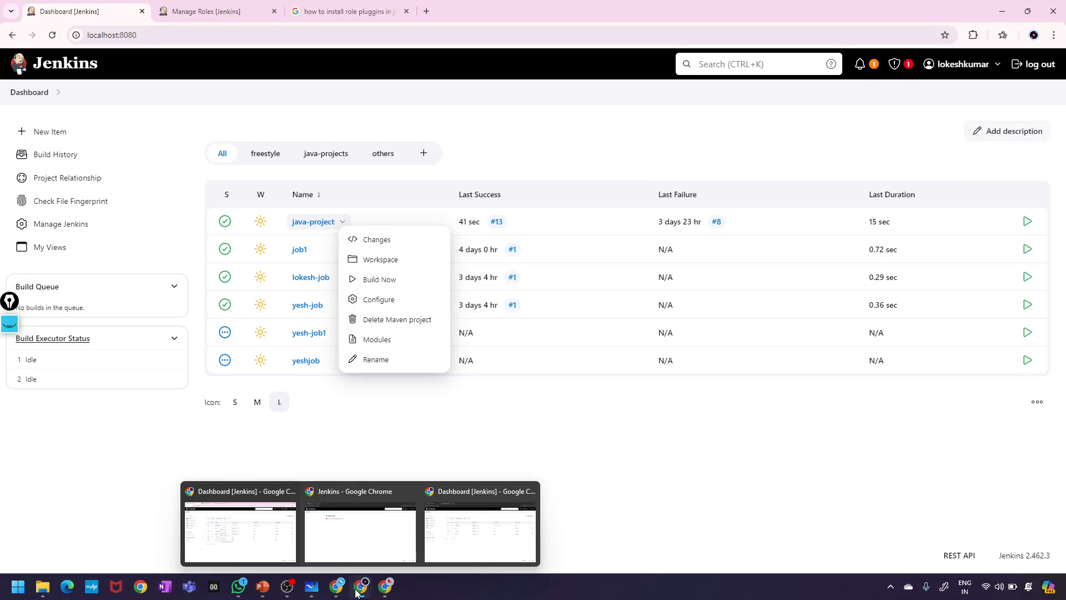
mouse_move(454, 535)
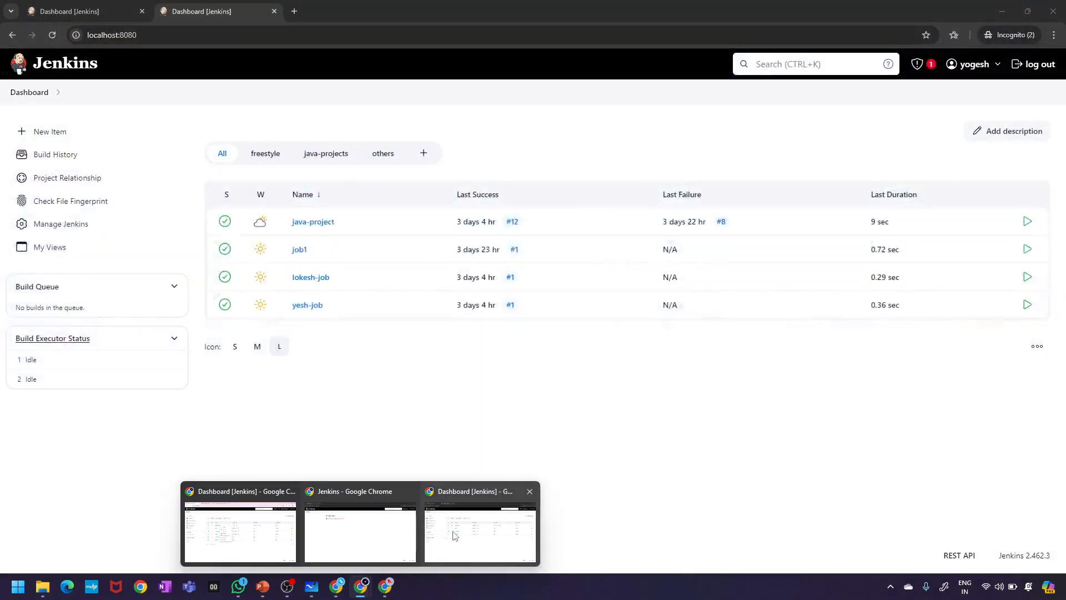
mouse_move(209, 530)
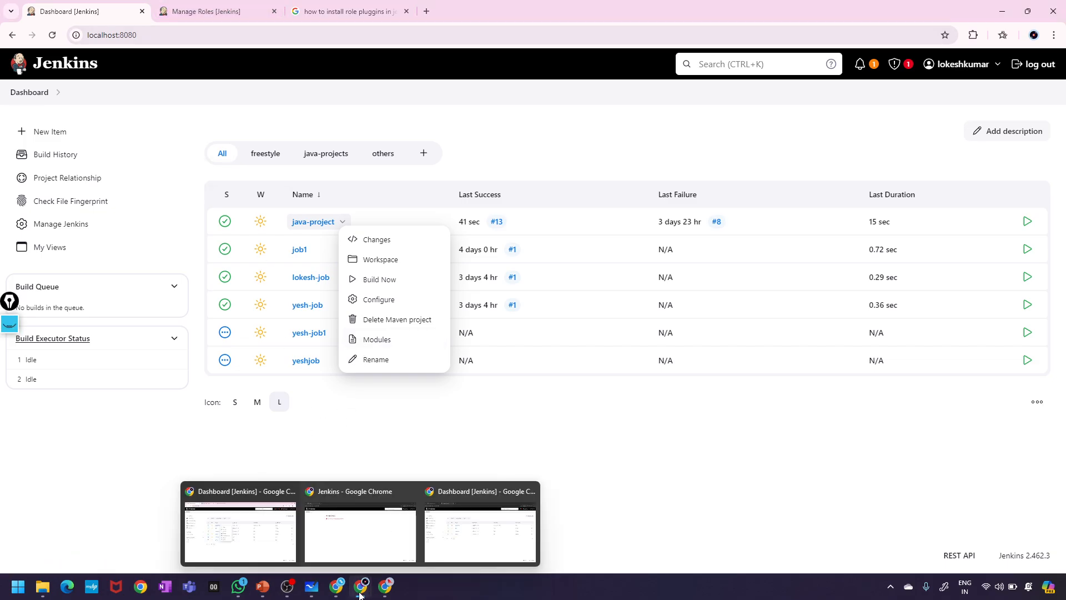
left_click(472, 508)
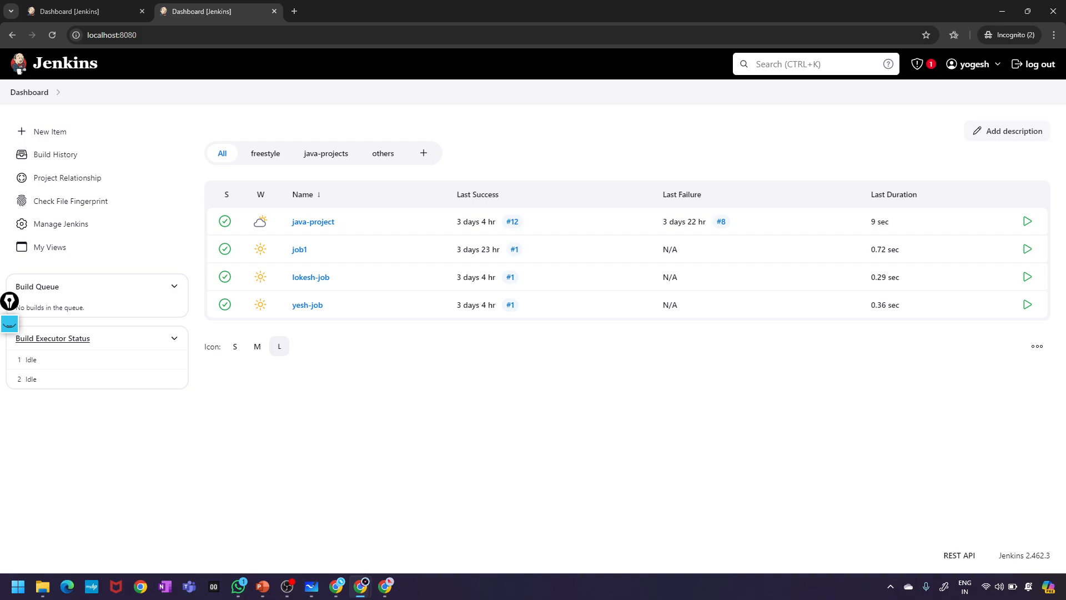
left_click(389, 593)
mouse_move(366, 593)
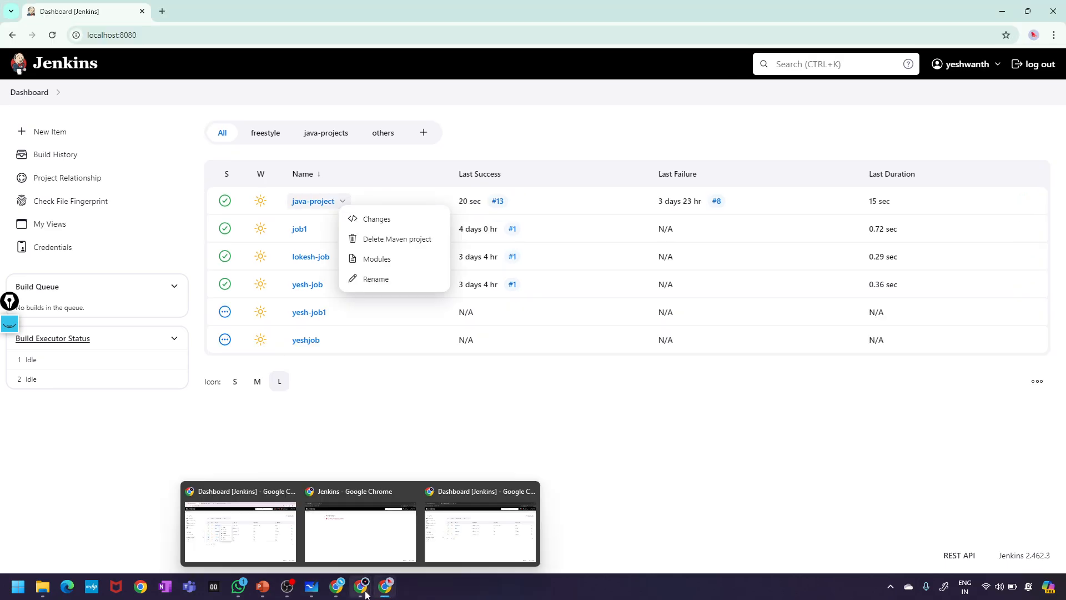
left_click(240, 505)
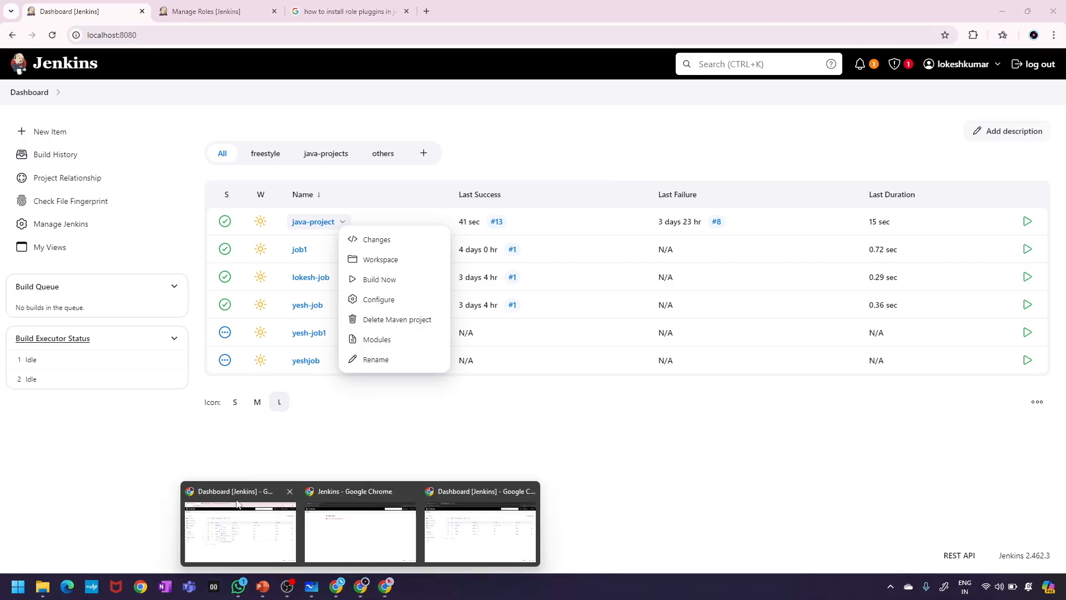
left_click(195, 10)
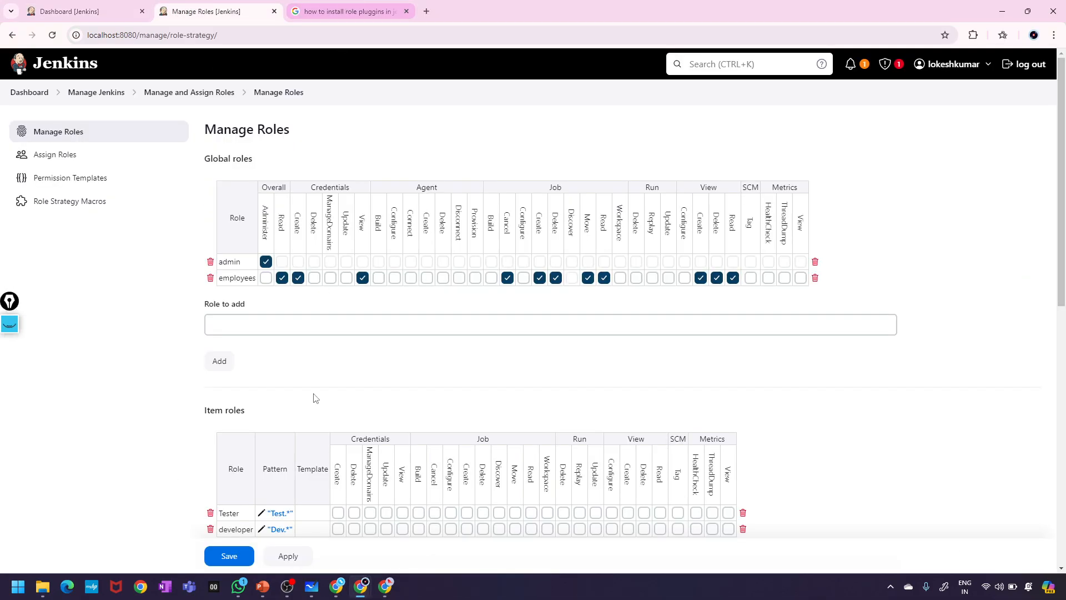
scroll(315, 398, "down", 2)
scroll(315, 398, "up", 6)
scroll(305, 400, "down", 2)
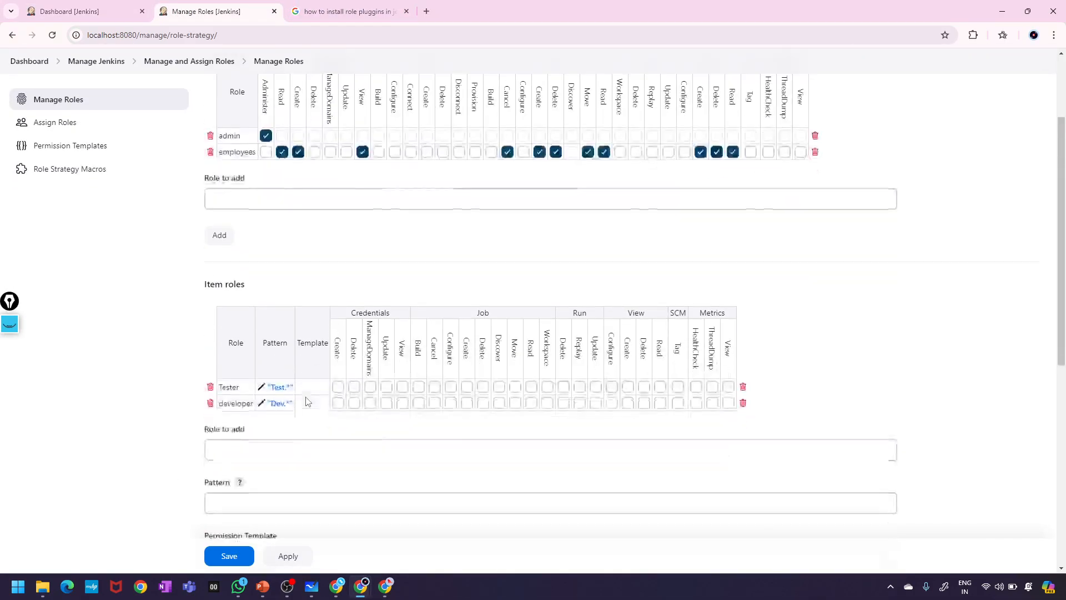
scroll(305, 400, "up", 2)
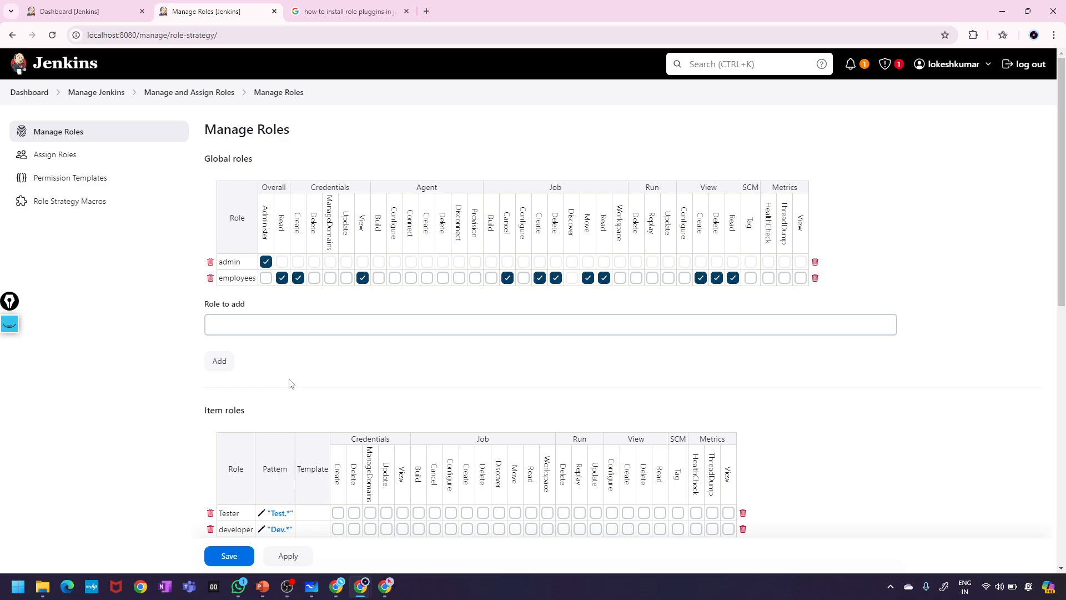
left_click_drag(265, 165, 174, 144)
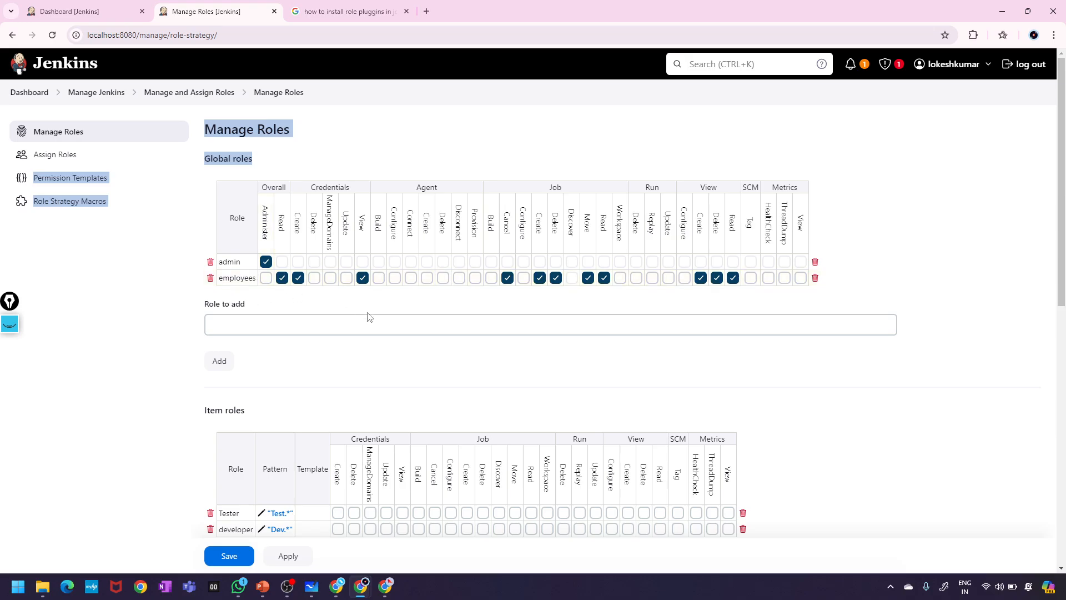
scroll(305, 328, "down", 2)
scroll(305, 330, "up", 1)
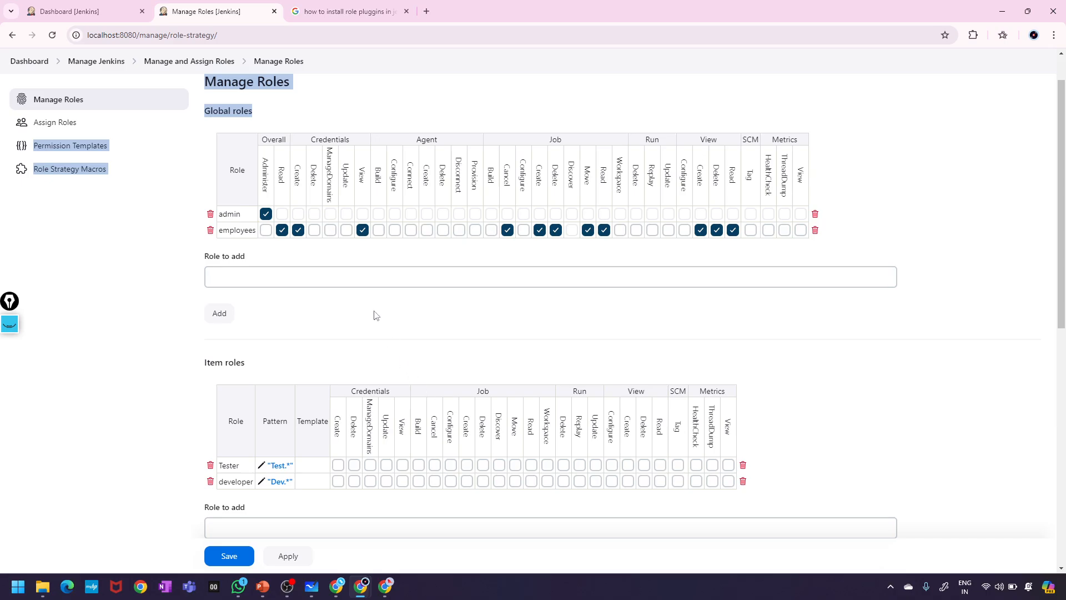
scroll(319, 333, "down", 2)
scroll(368, 305, "up", 2)
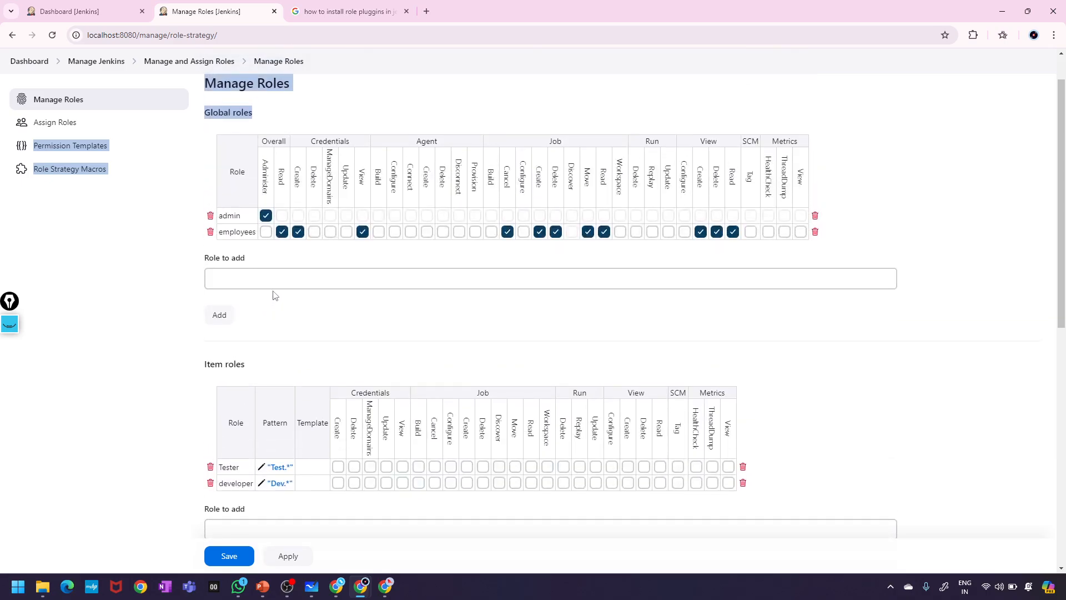
scroll(273, 271, "down", 1)
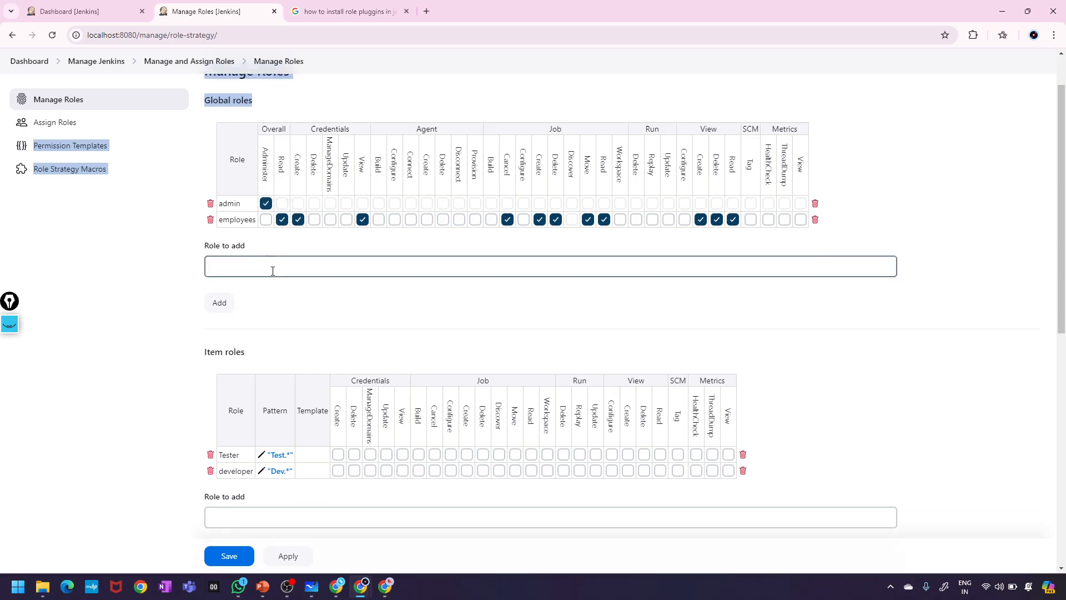
scroll(273, 271, "up", 1)
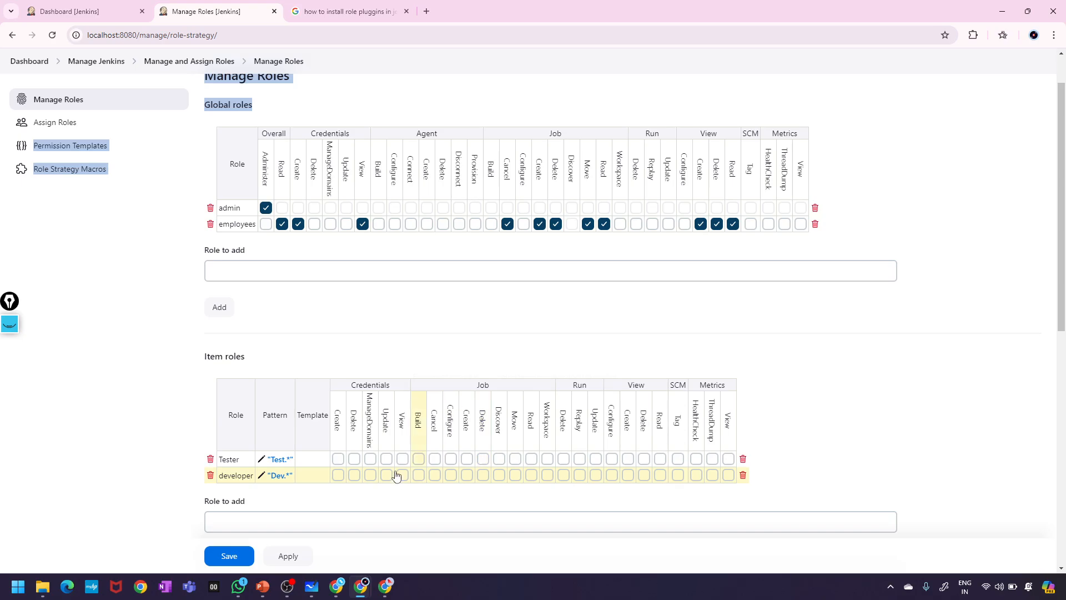
scroll(398, 433, "down", 2)
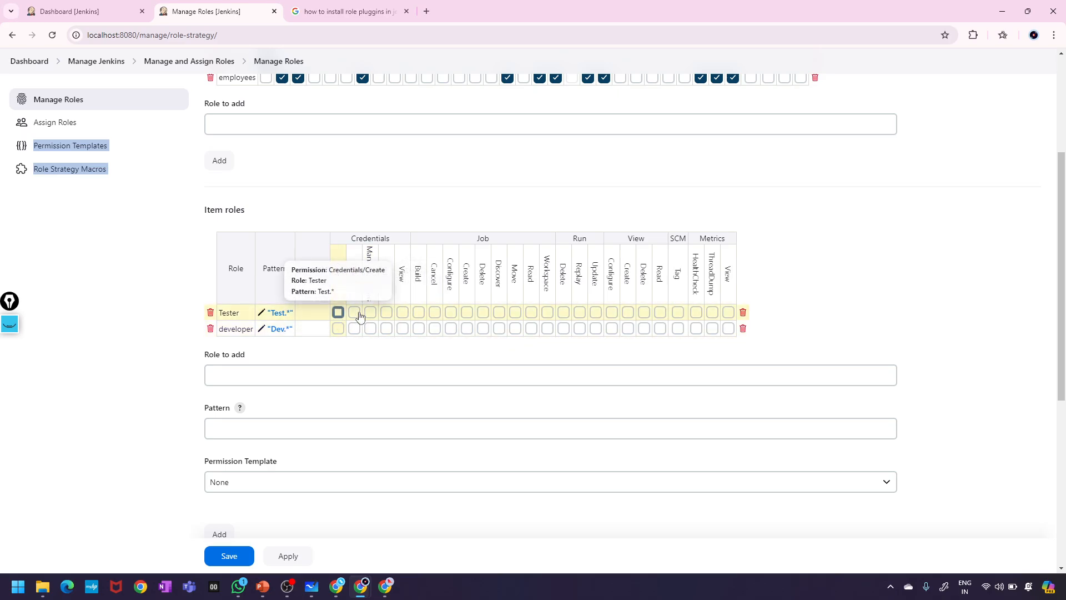
scroll(360, 316, "up", 3)
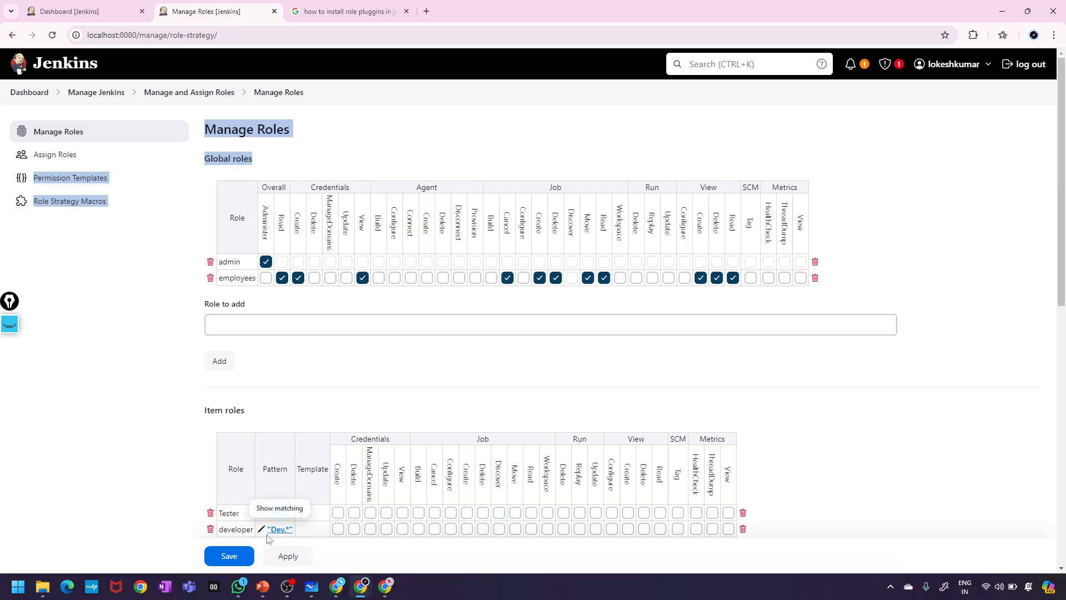
scroll(354, 510, "down", 3)
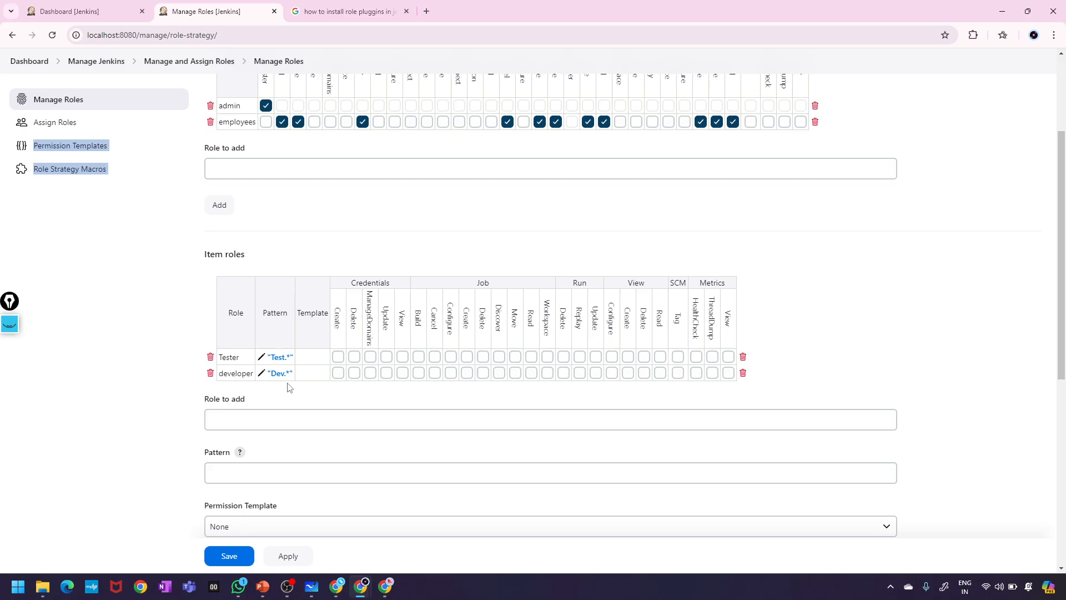
scroll(416, 326, "down", 5)
scroll(418, 328, "up", 5)
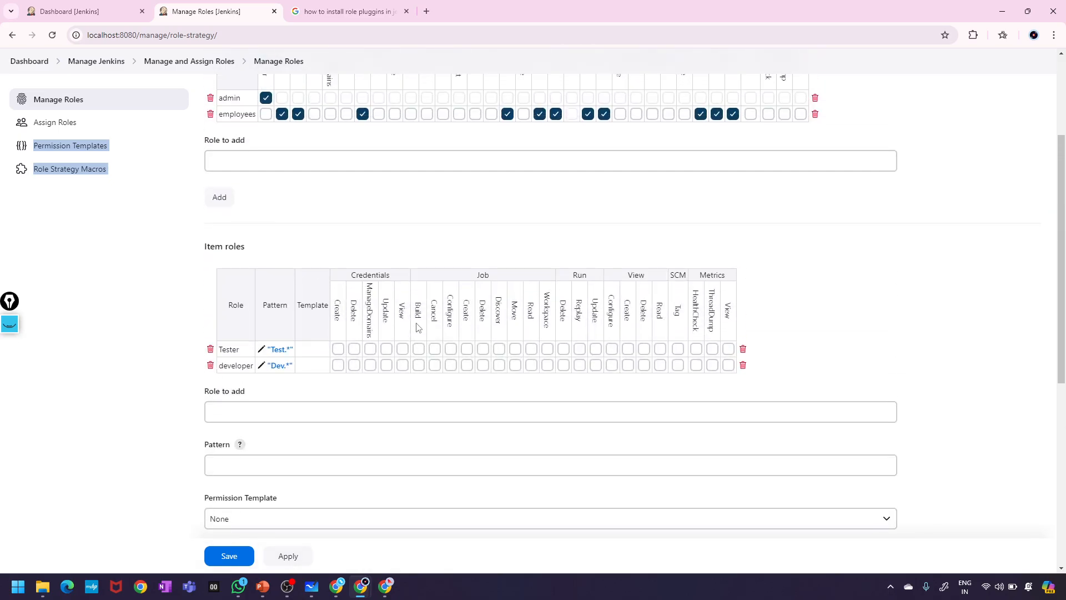
scroll(405, 349, "down", 3)
scroll(394, 366, "up", 5)
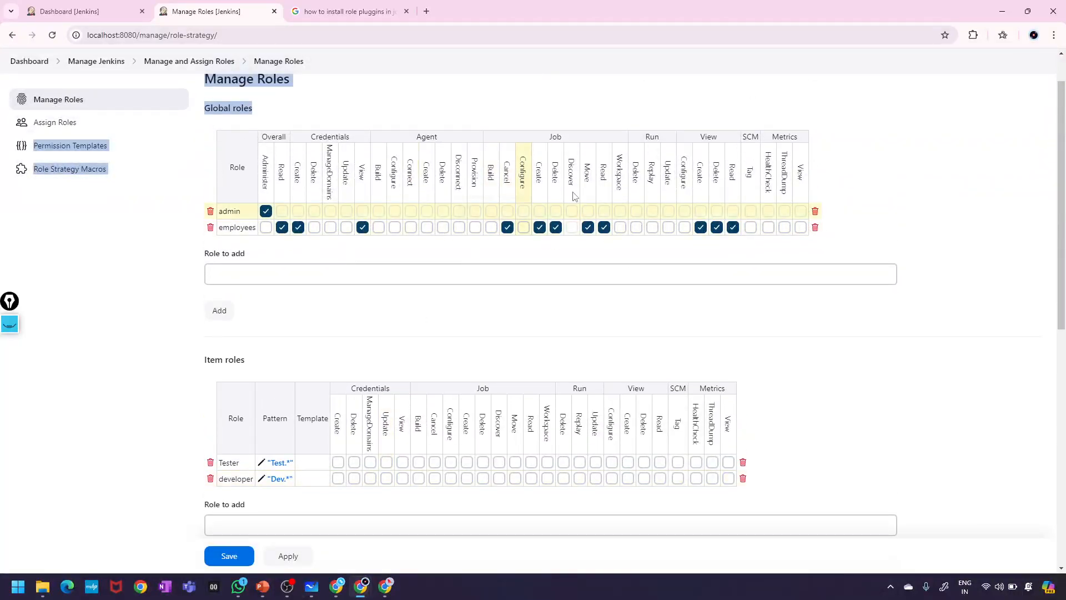
scroll(465, 392, "down", 2)
scroll(462, 393, "up", 3)
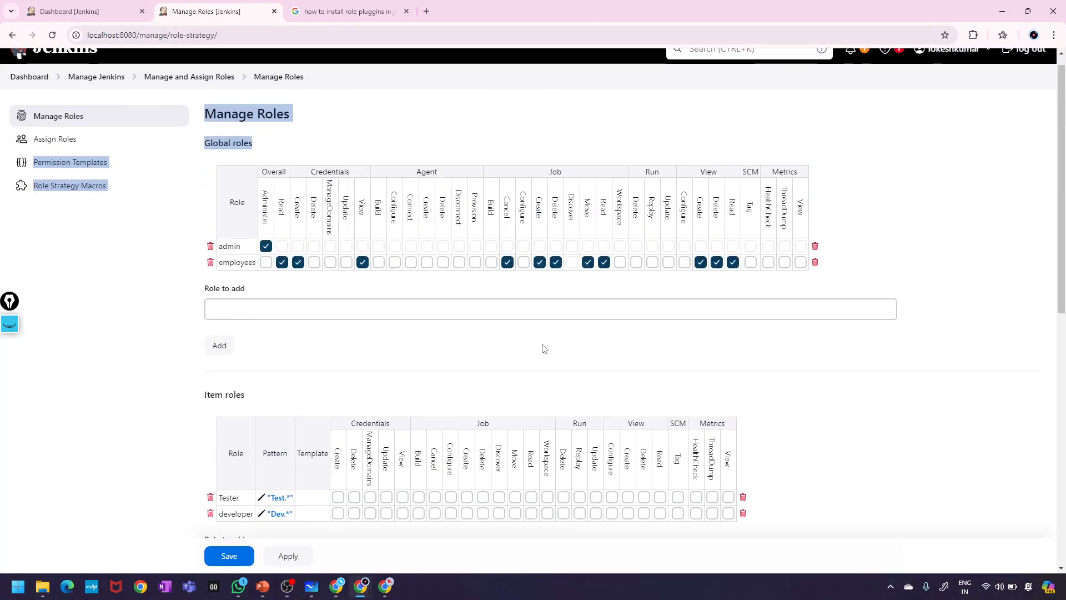
scroll(544, 377, "up", 1)
scroll(544, 377, "down", 2)
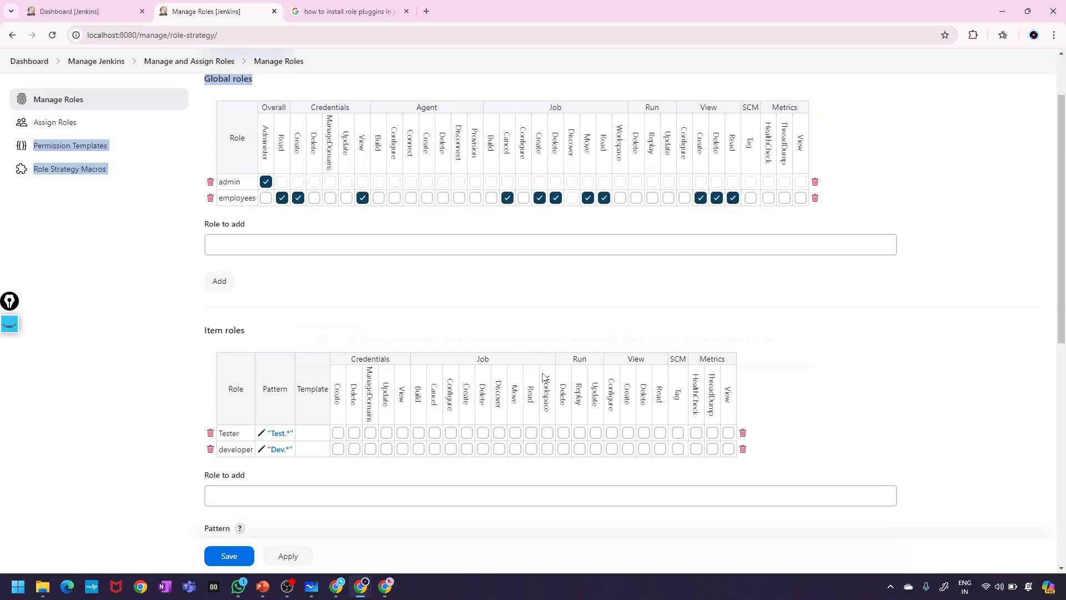
scroll(543, 373, "up", 2)
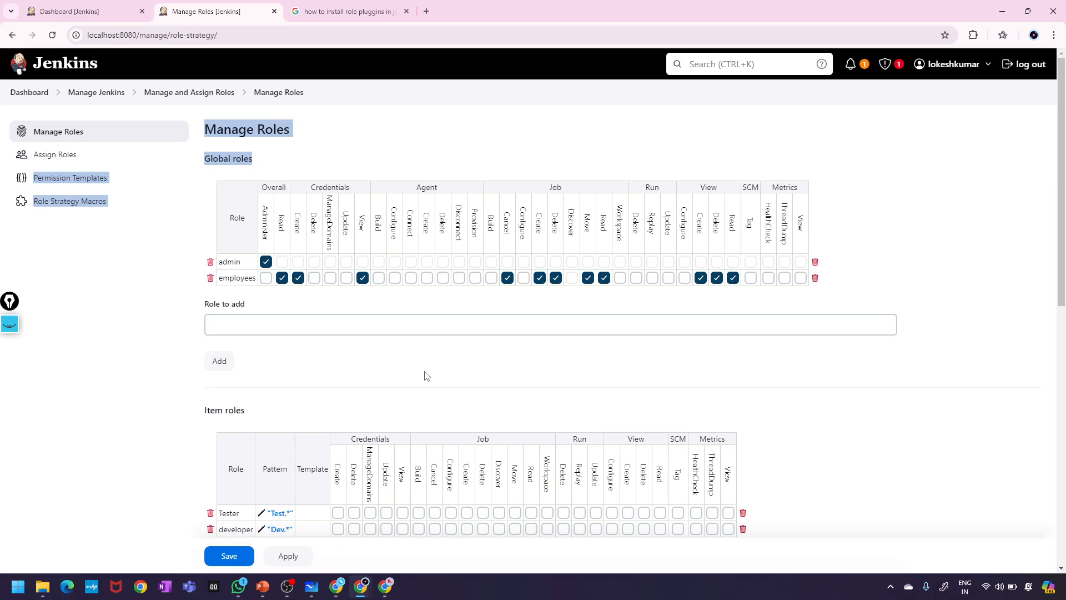
scroll(426, 375, "down", 3)
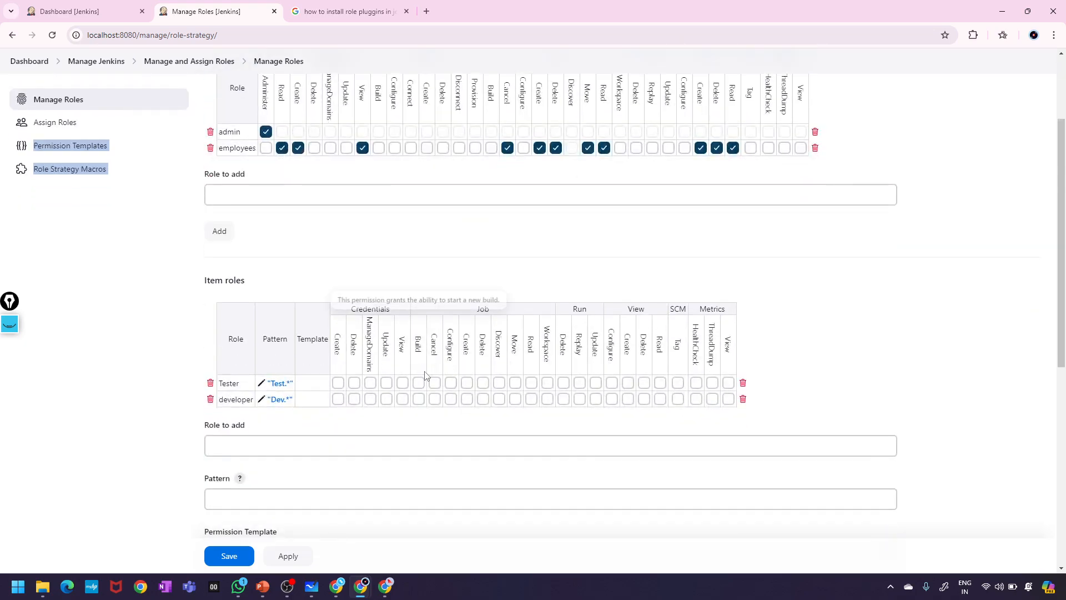
scroll(419, 373, "up", 3)
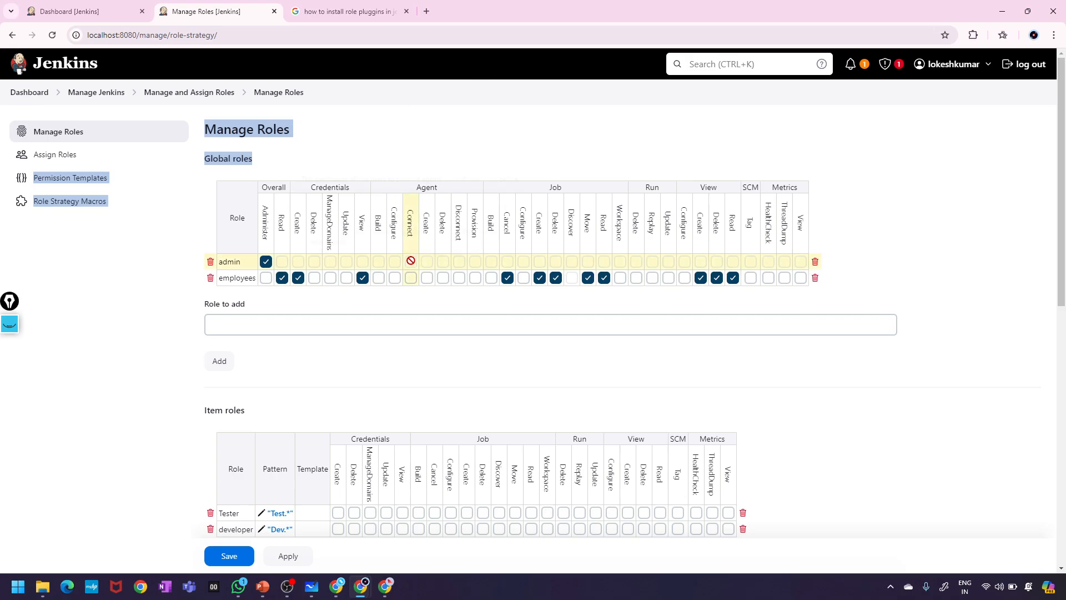
left_click(557, 114)
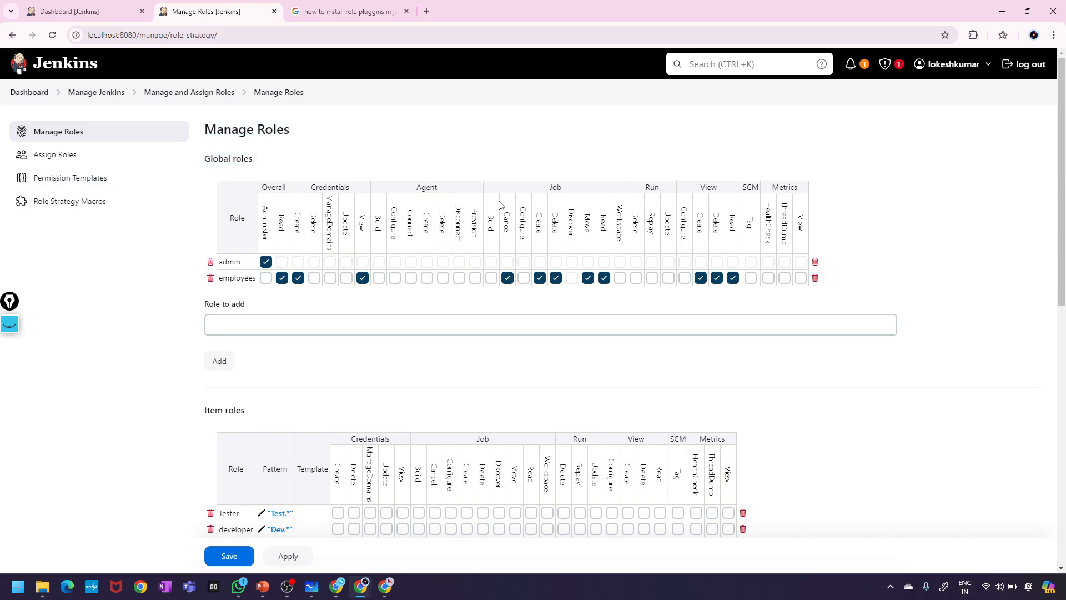
scroll(455, 289, "down", 2)
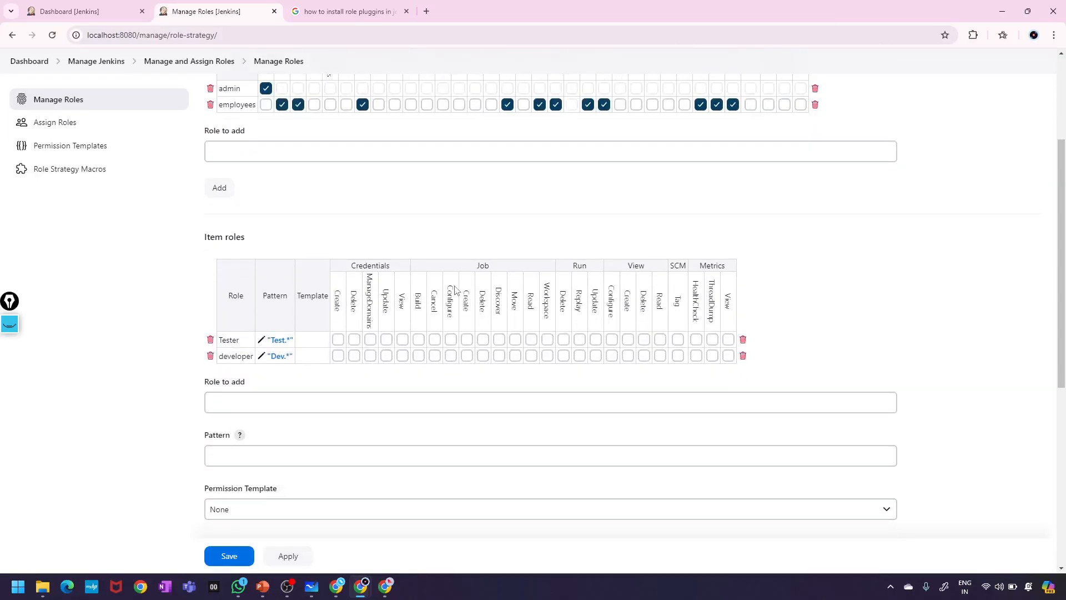
scroll(456, 289, "up", 1)
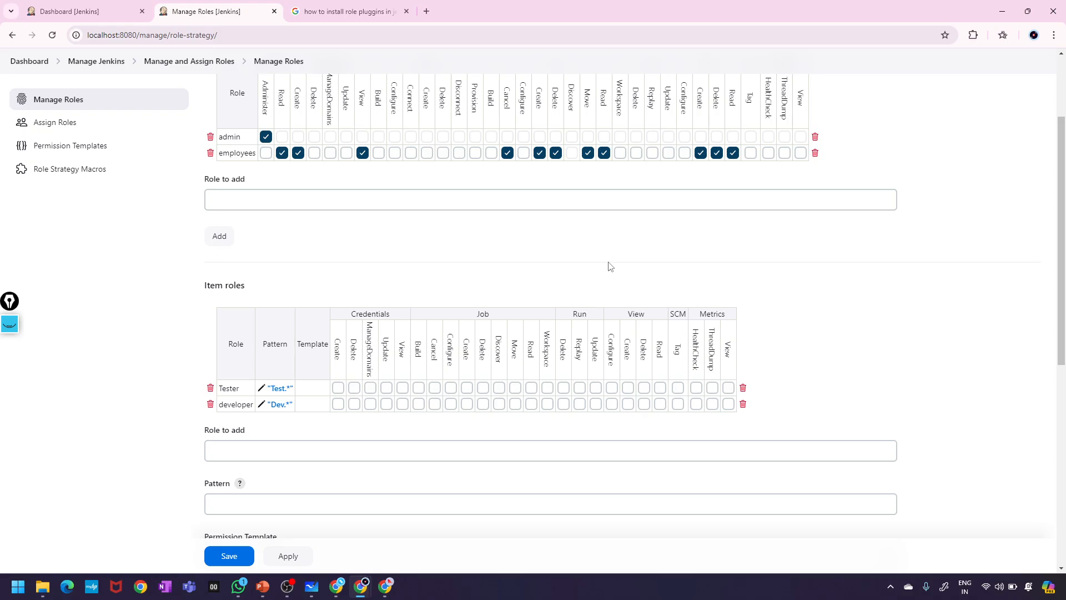
scroll(357, 267, "up", 2)
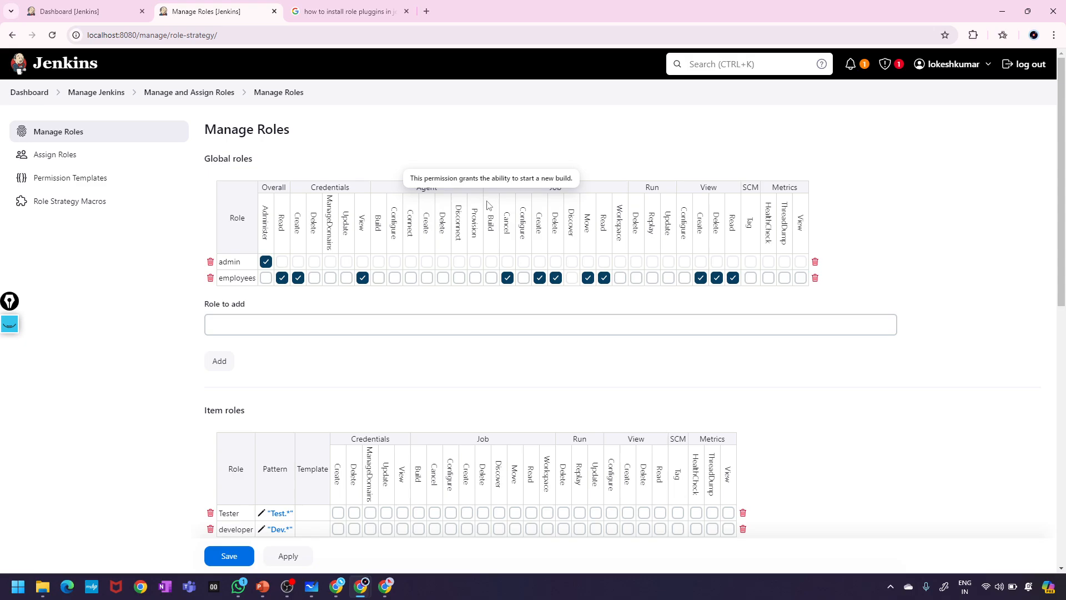
left_click(407, 326)
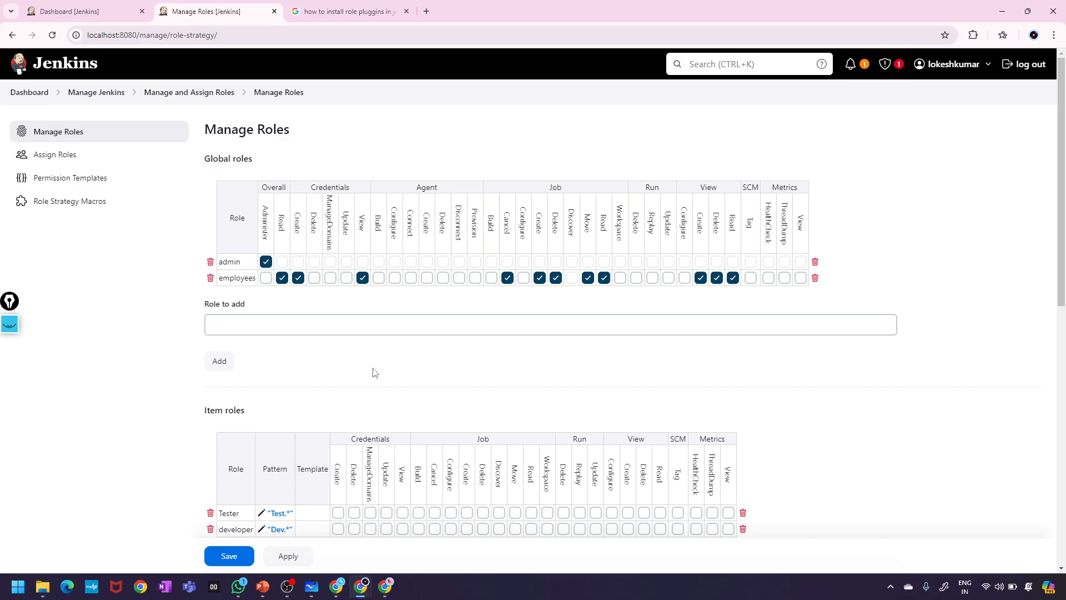
scroll(444, 372, "down", 1)
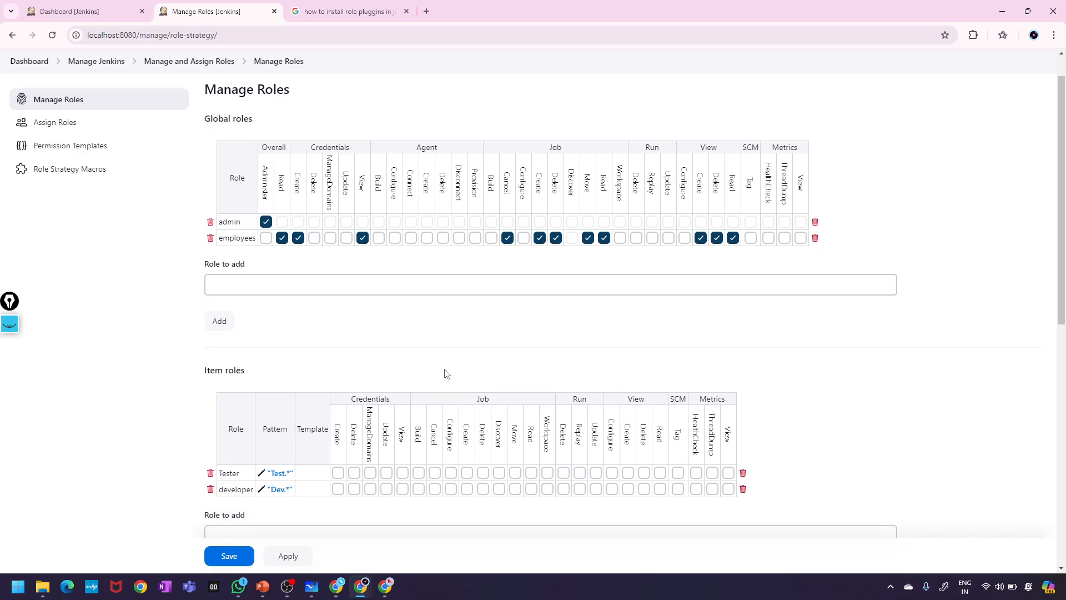
scroll(443, 372, "up", 1)
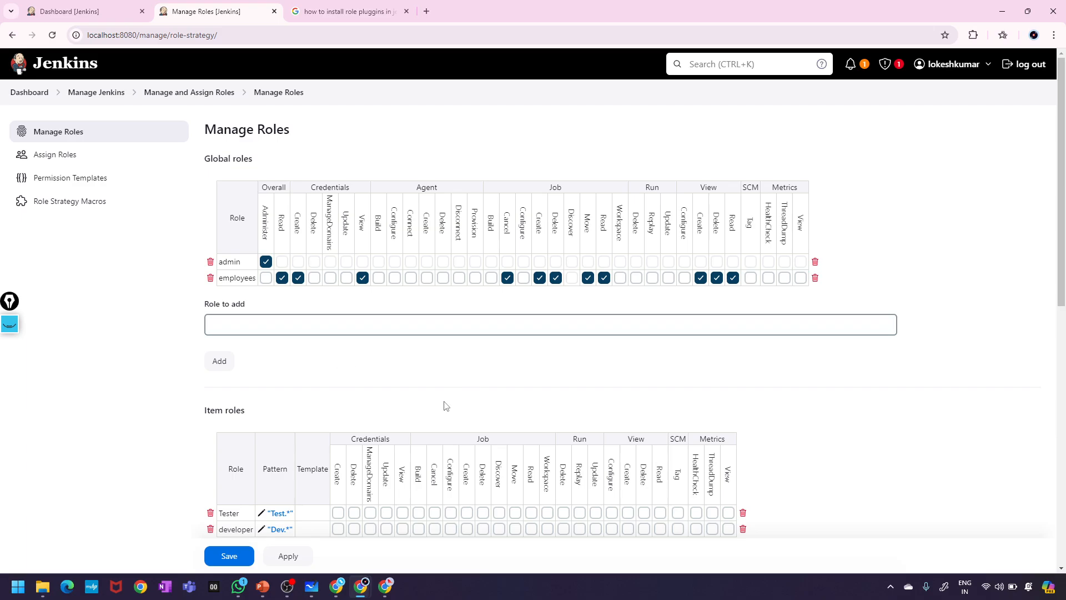
scroll(342, 498, "down", 3)
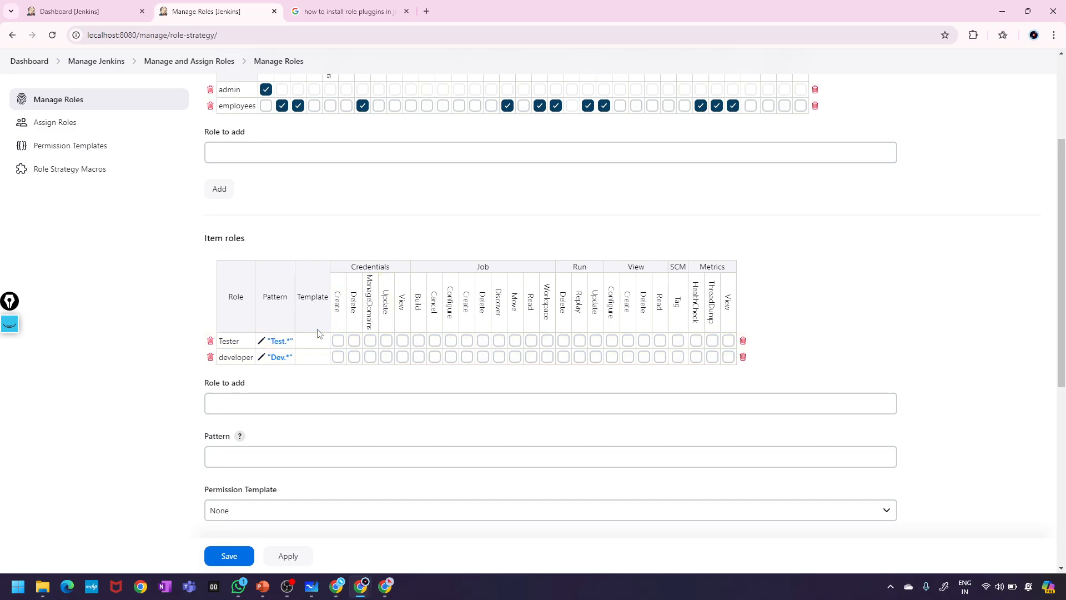
scroll(507, 395, "down", 3)
scroll(298, 291, "up", 6)
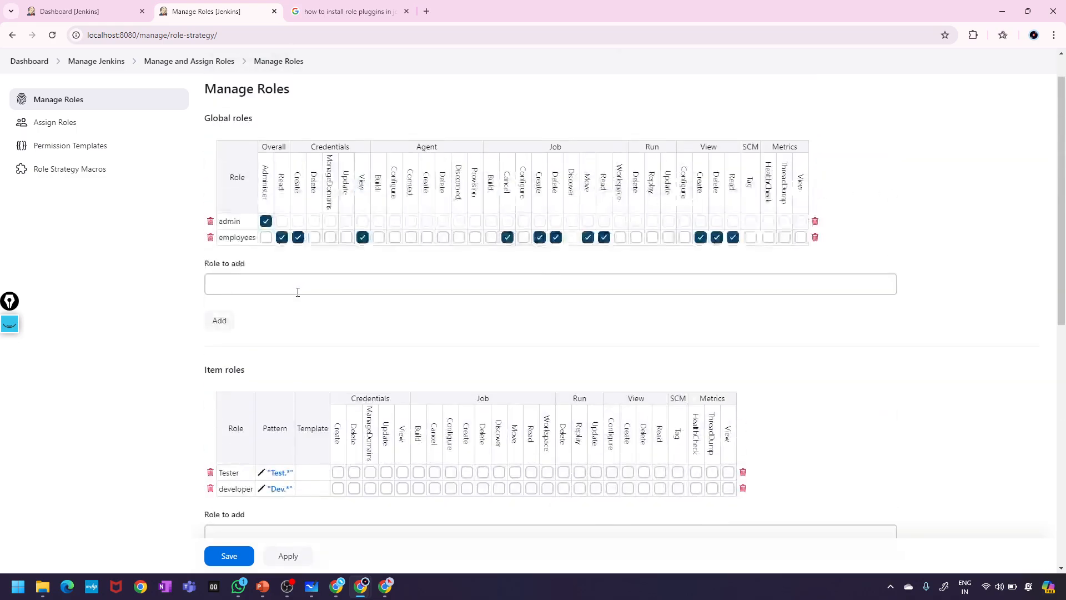
scroll(300, 259, "down", 5)
scroll(300, 259, "up", 5)
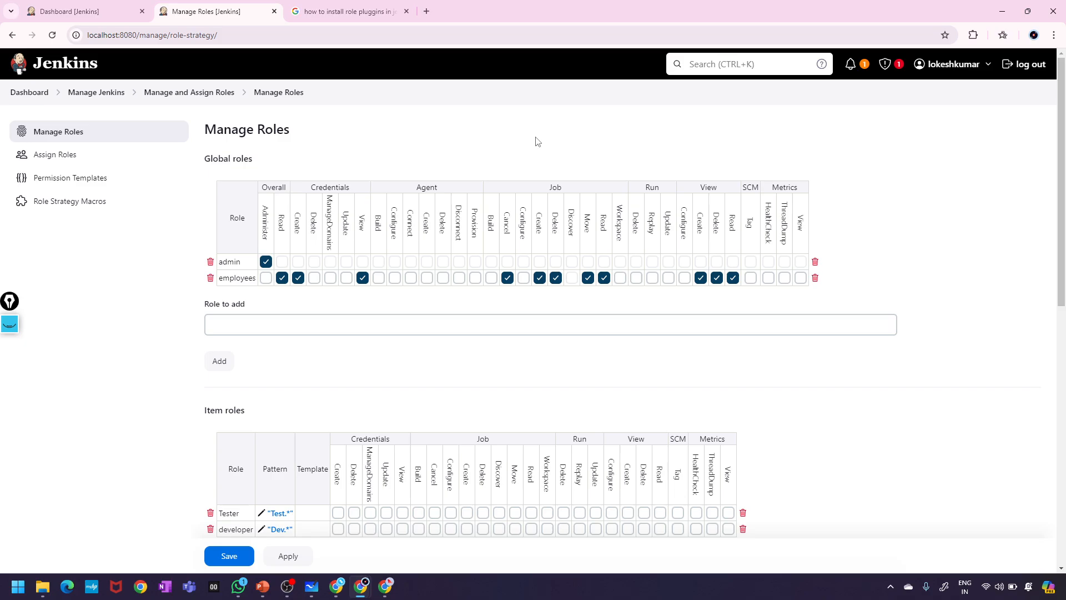
scroll(676, 134, "down", 4)
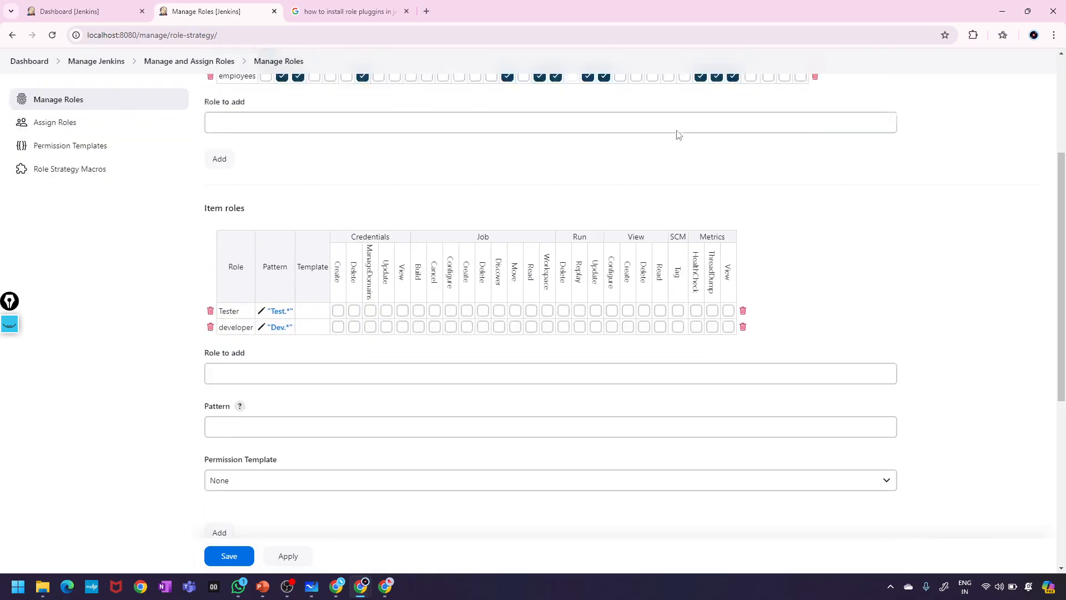
scroll(676, 134, "up", 4)
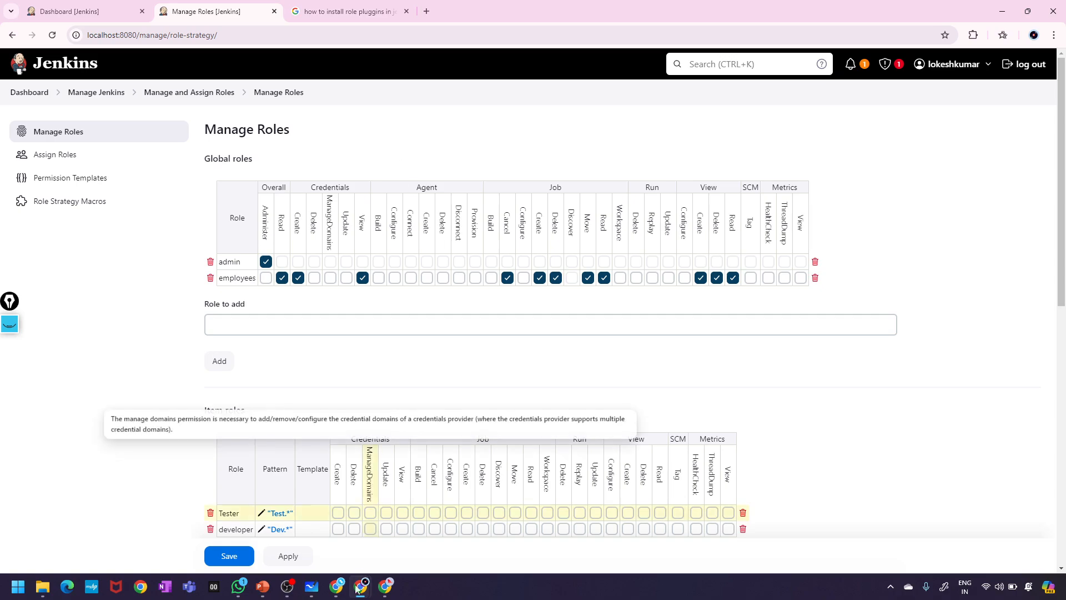
left_click(335, 595)
- Leave the Google Meet call and bring the OBS recorder window up from the system tray
left_click(317, 545)
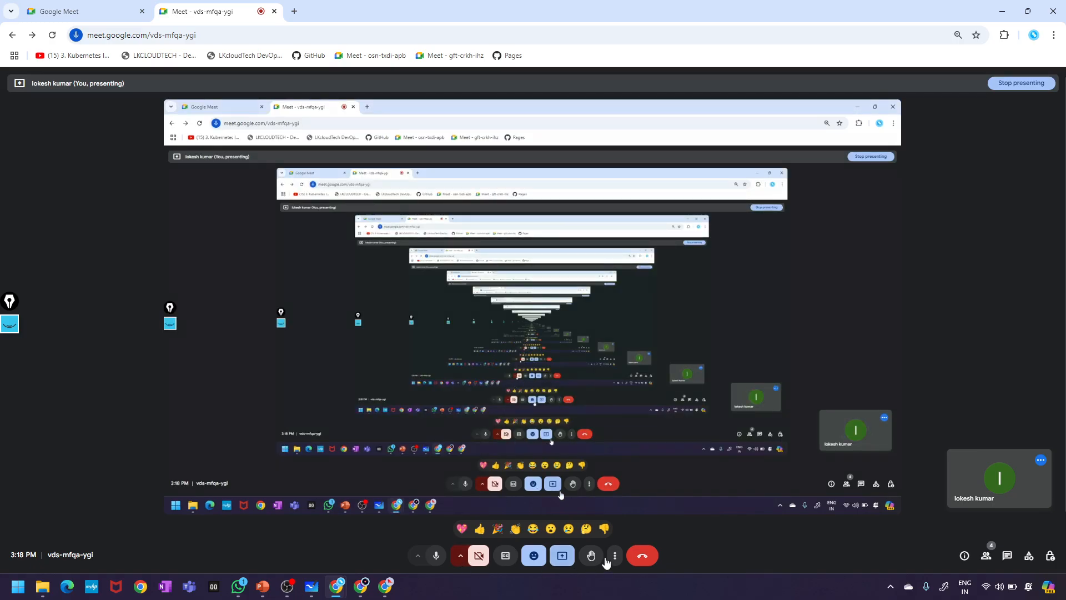
left_click(642, 556)
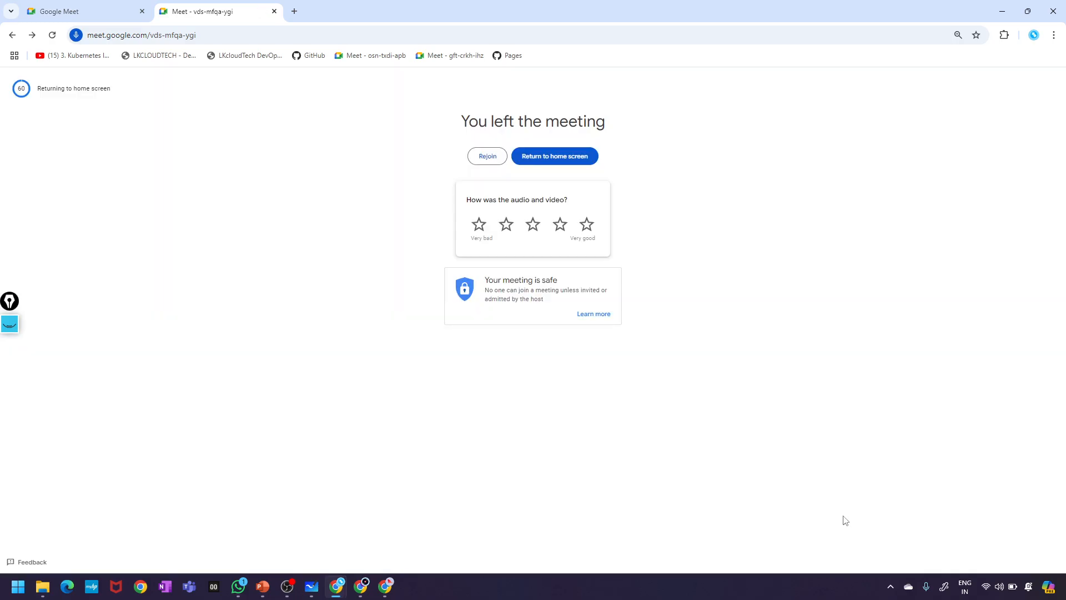
left_click(890, 586)
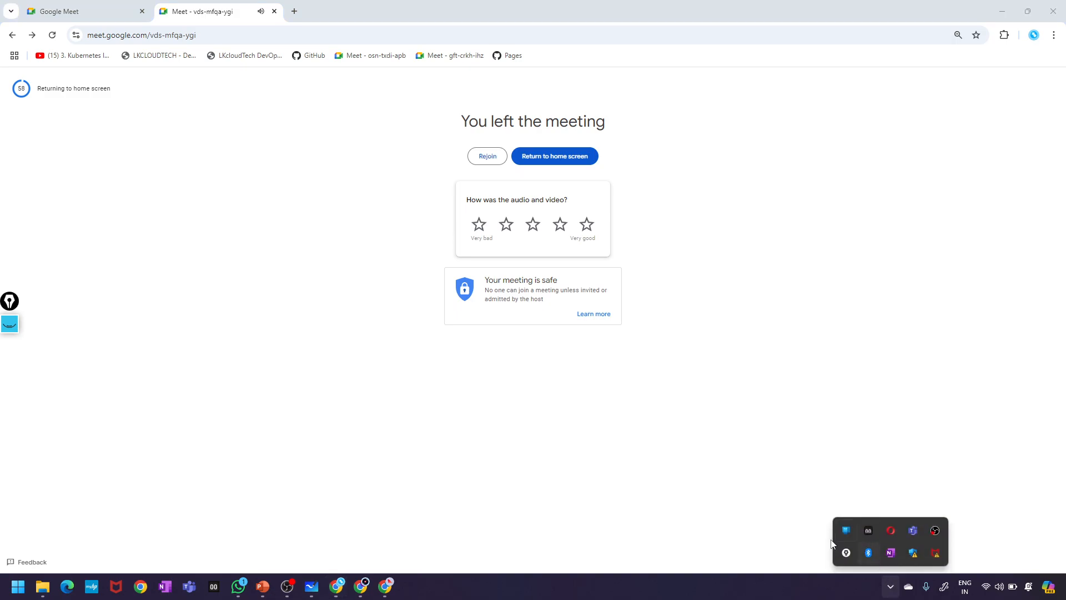
left_click(932, 533)
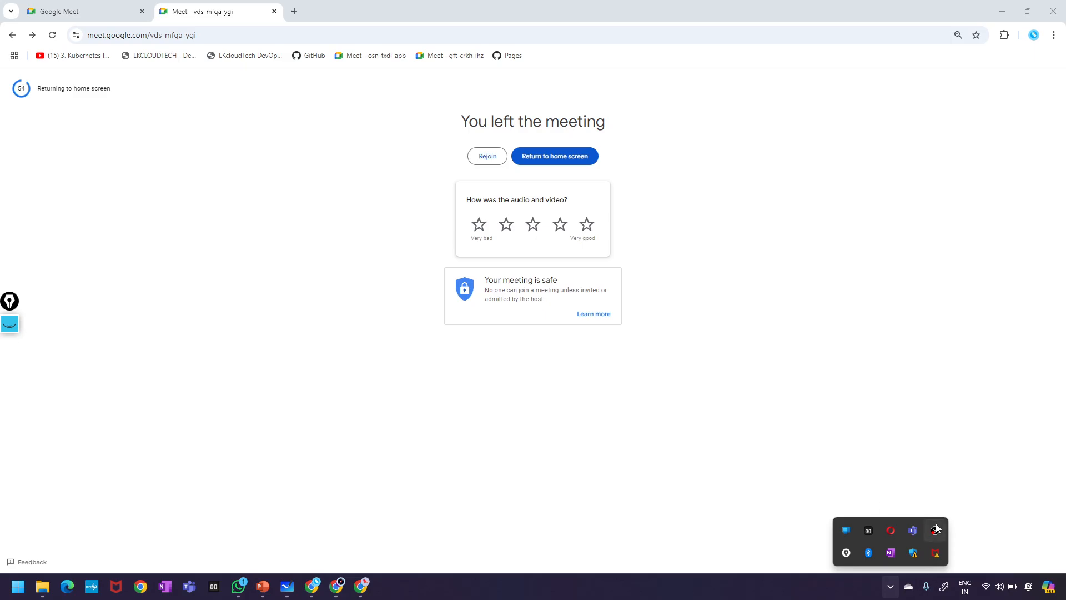
left_click(937, 529)
left_click(384, 586)
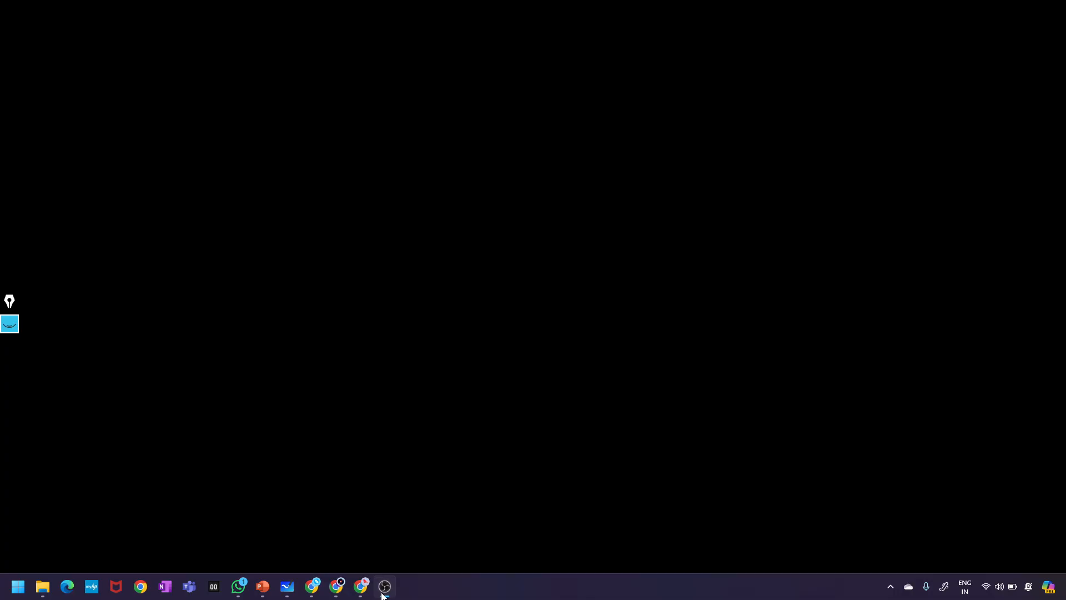